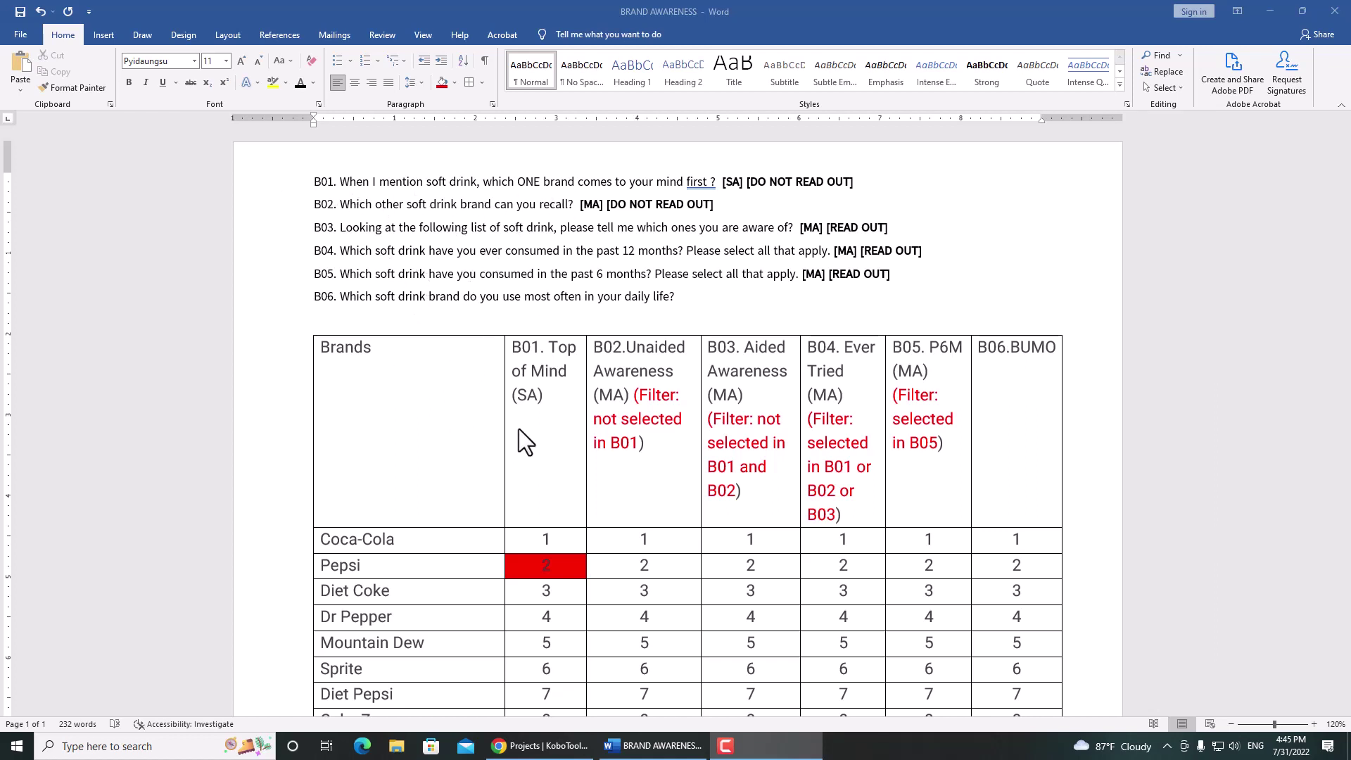
Shade the Dr Pepper and Coke Zero cells in the B02 Unaided Awareness column red.
scroll(486, 422, down, 1)
scroll(417, 239, up, 1)
scroll(475, 404, down, 1)
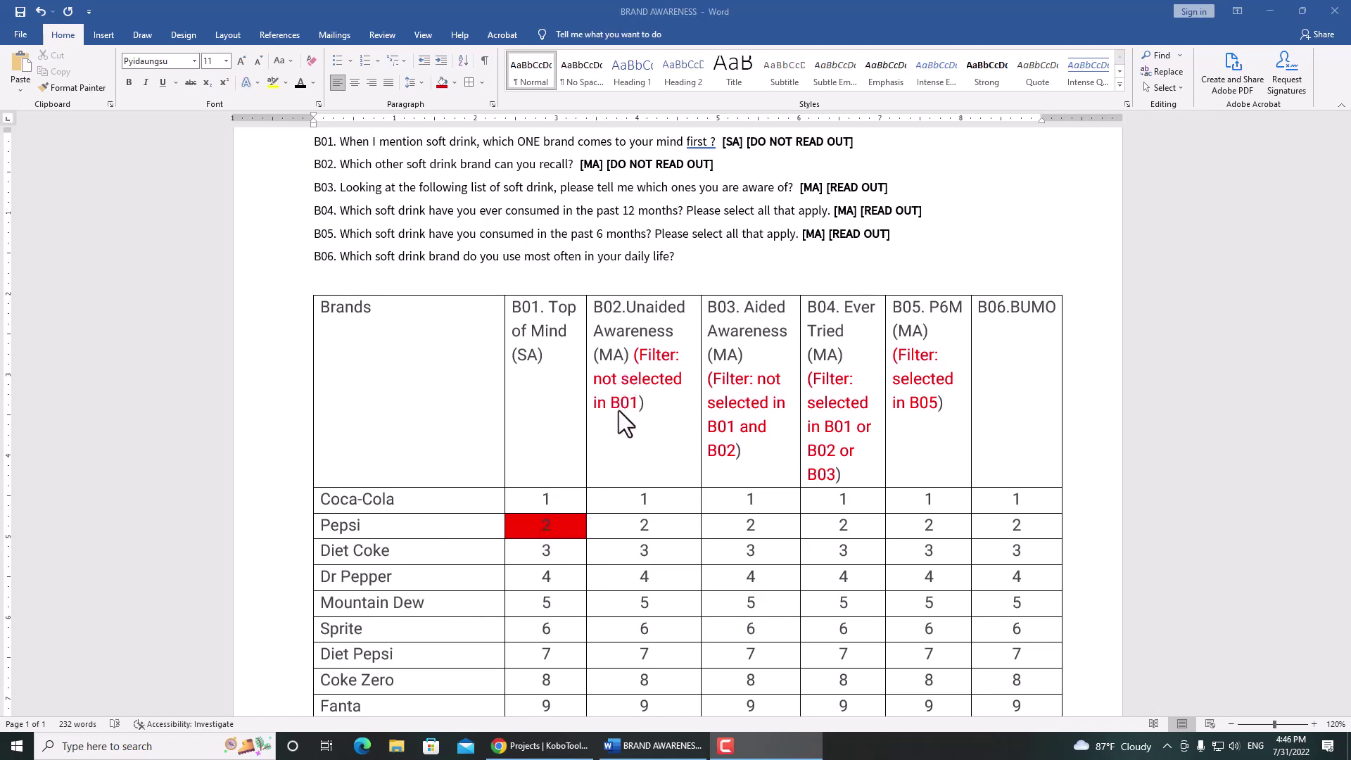
scroll(619, 414, up, 1)
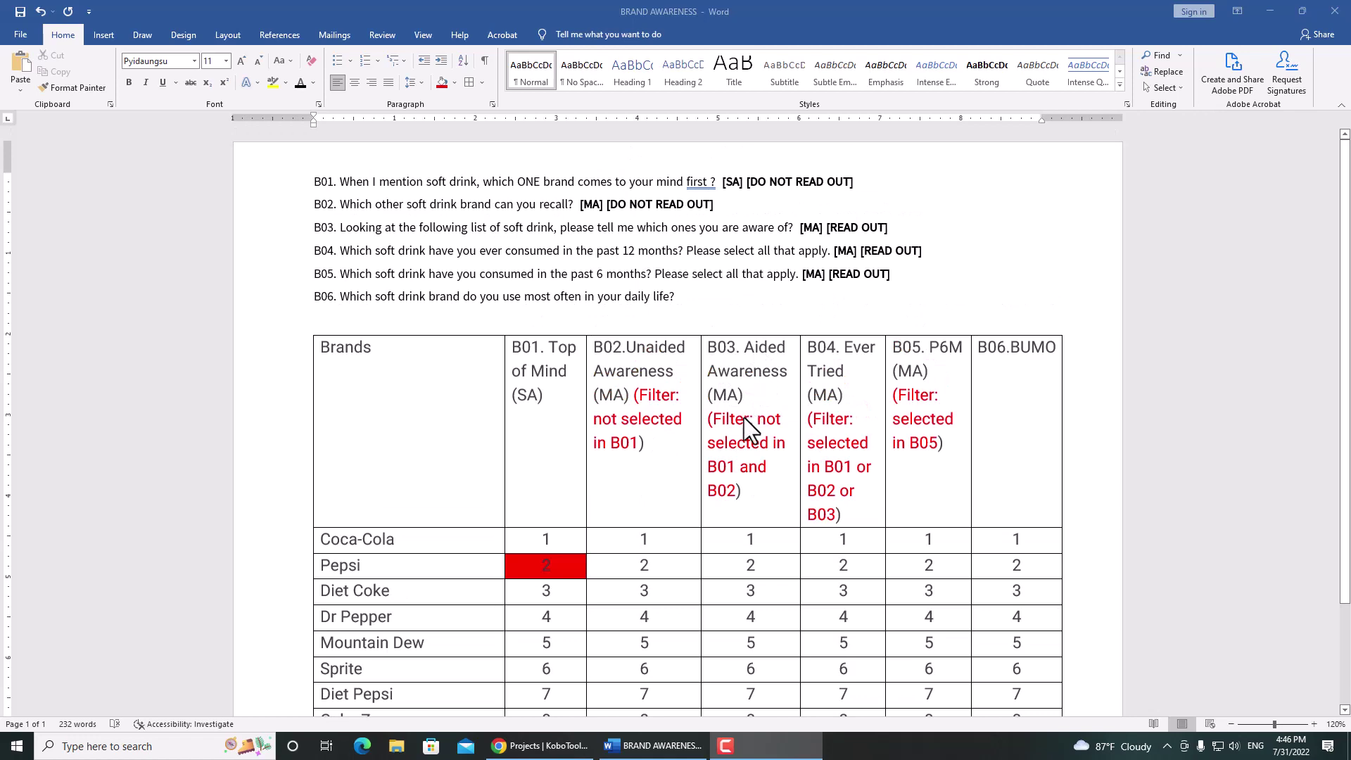
scroll(744, 415, down, 1)
scroll(695, 402, down, 1)
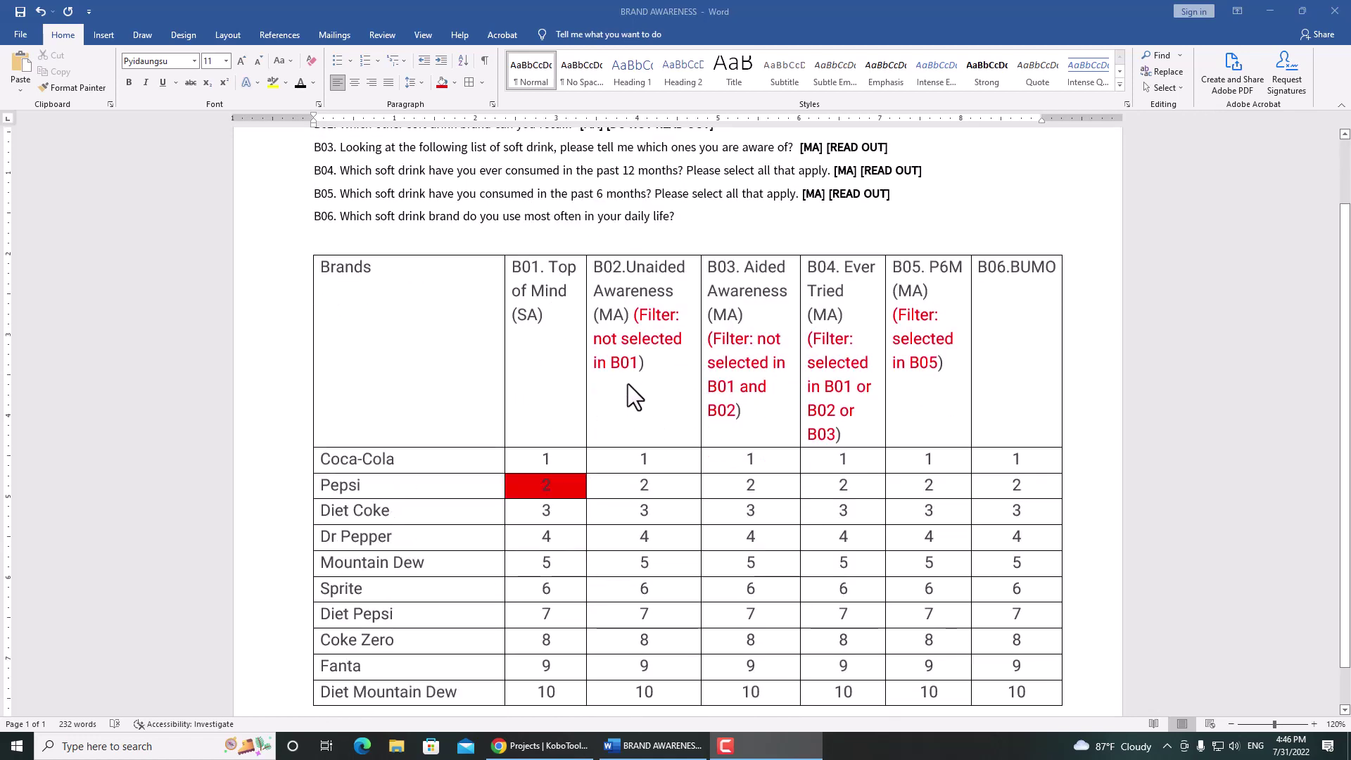
click(528, 487)
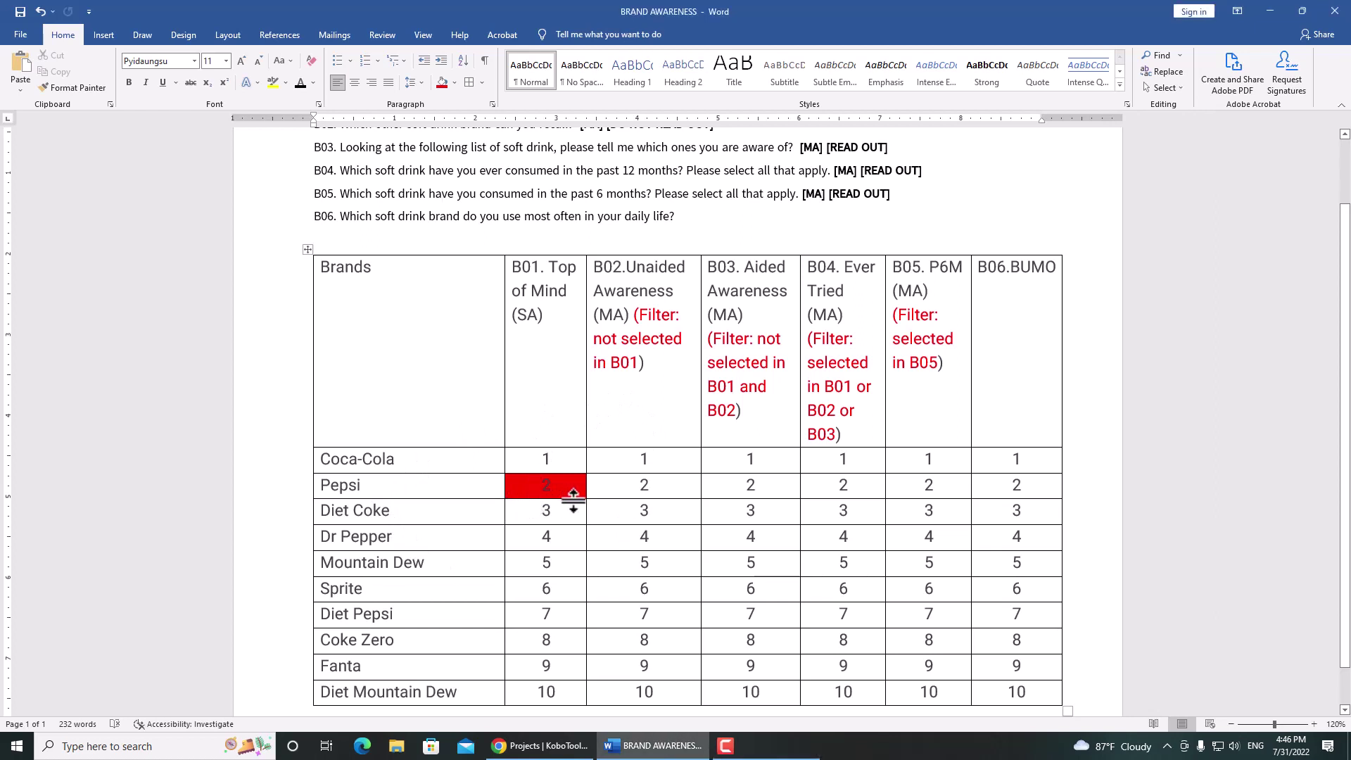
click(626, 538)
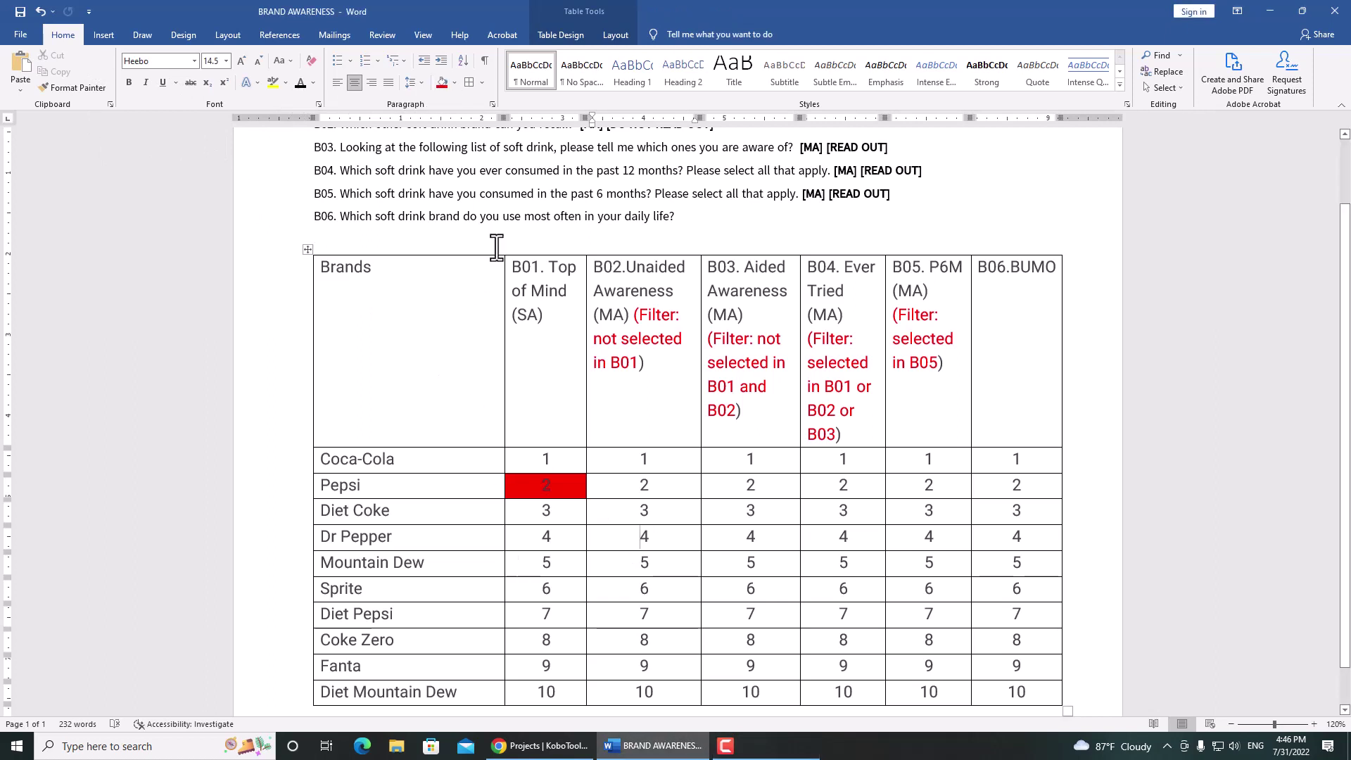
click(442, 82)
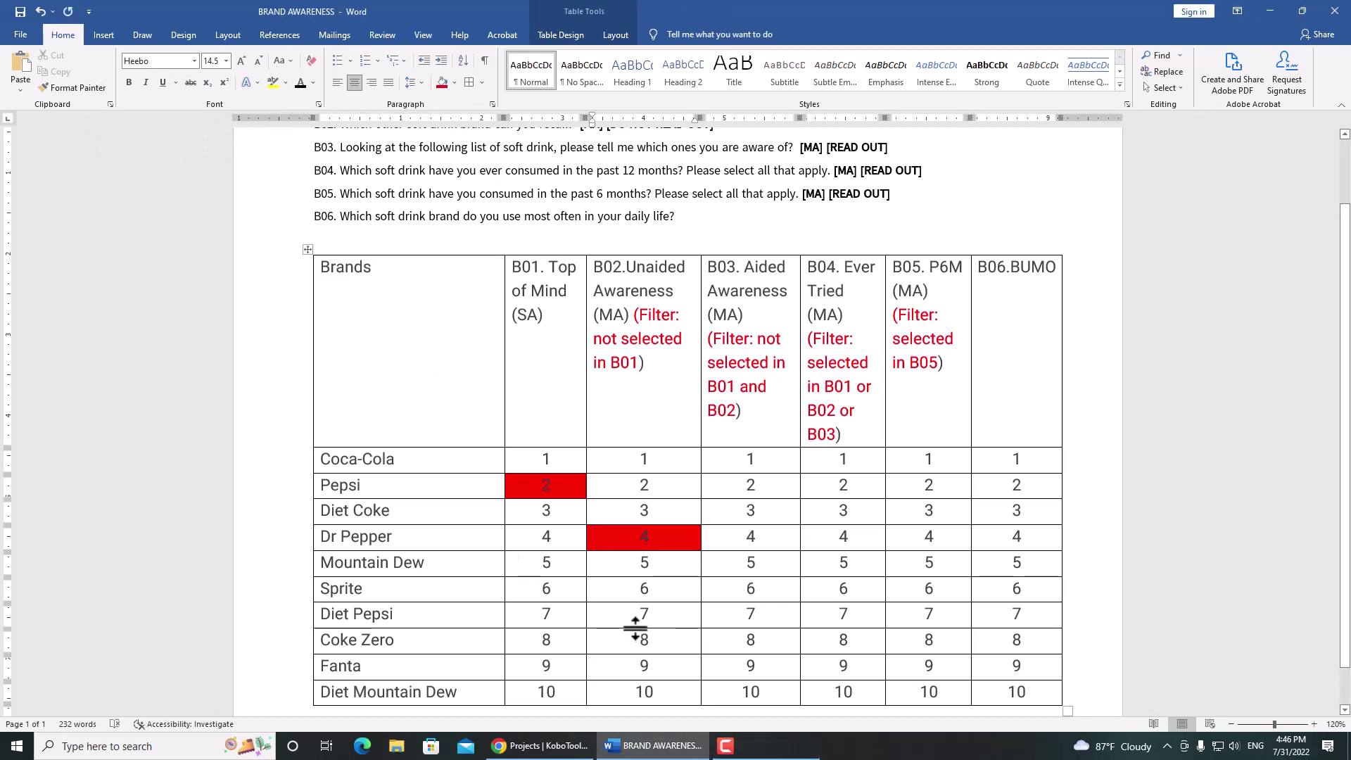
click(442, 83)
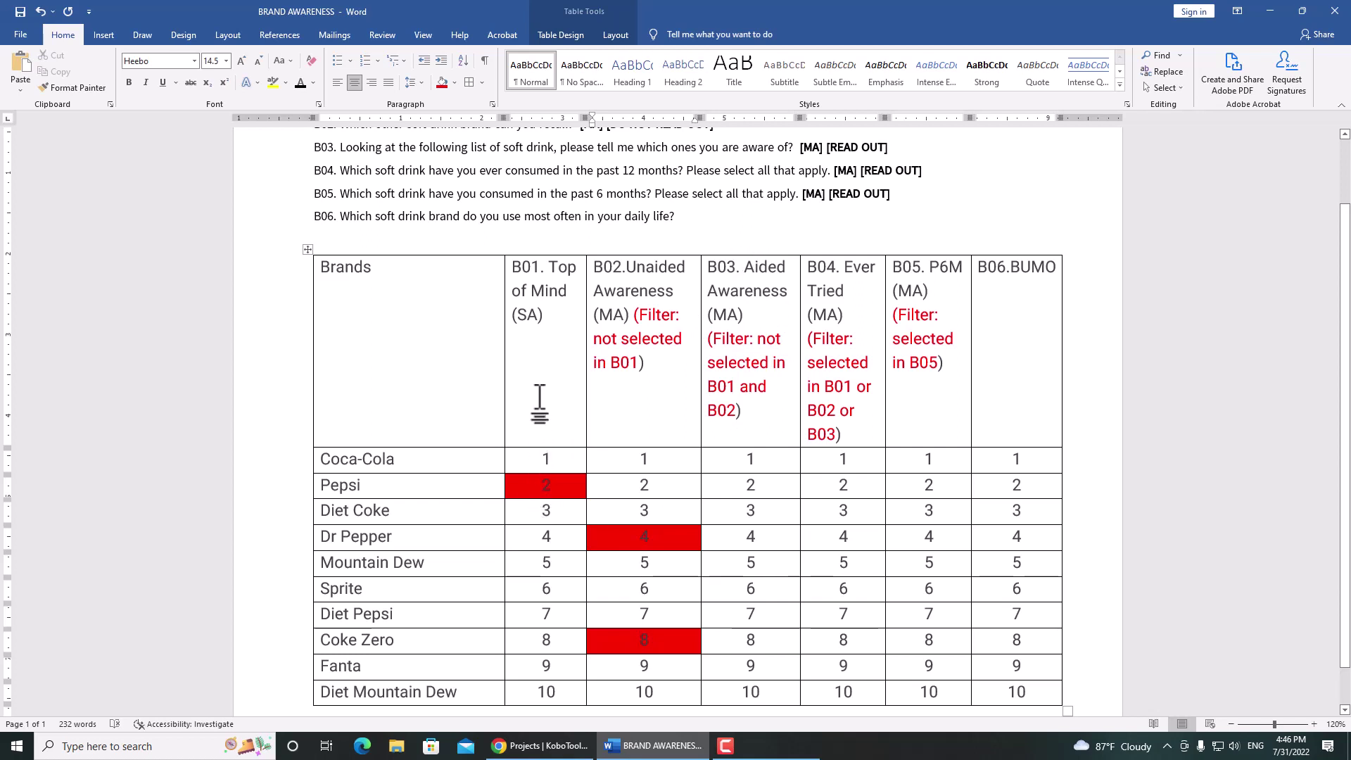
Examine the rows of the brands marked under B01 and B02 and the filter conditions in the table's header row.
click(625, 441)
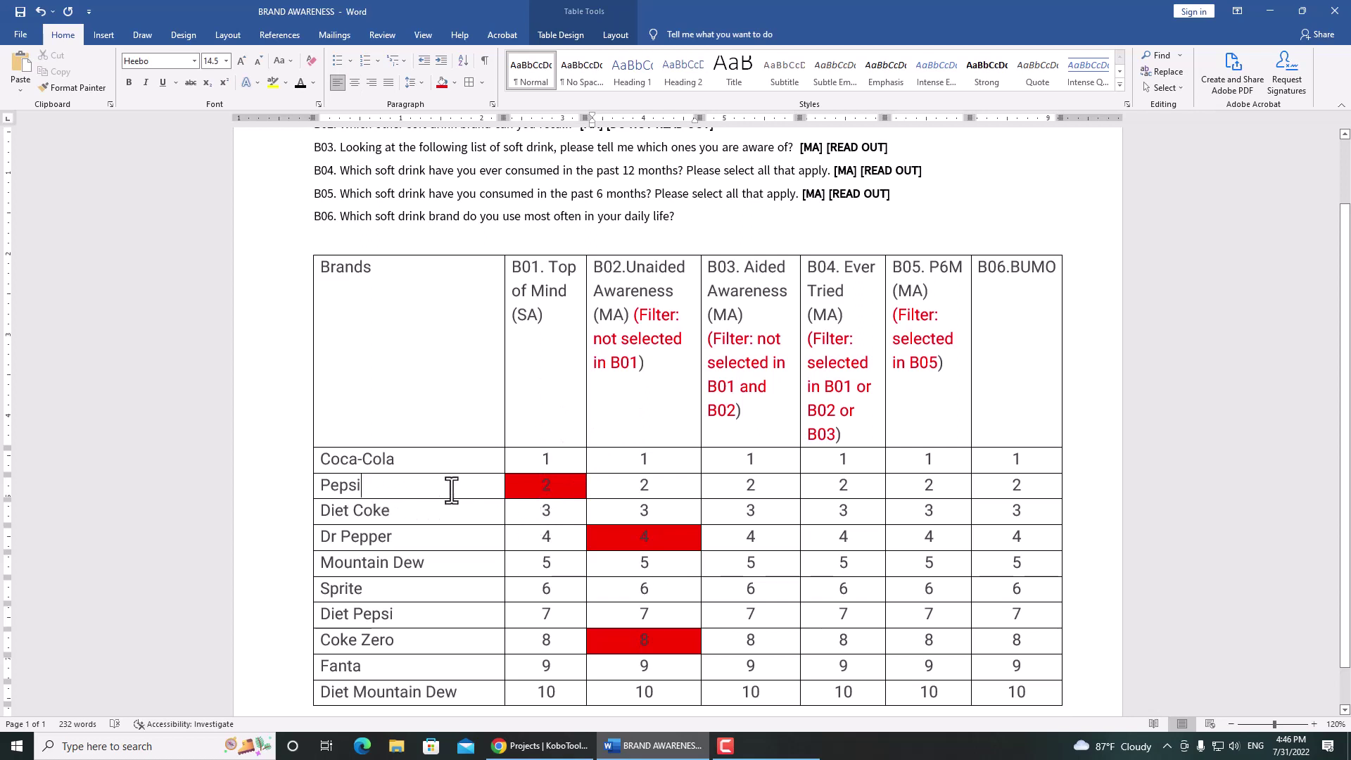
drag(448, 492, 744, 491)
drag(408, 535, 733, 536)
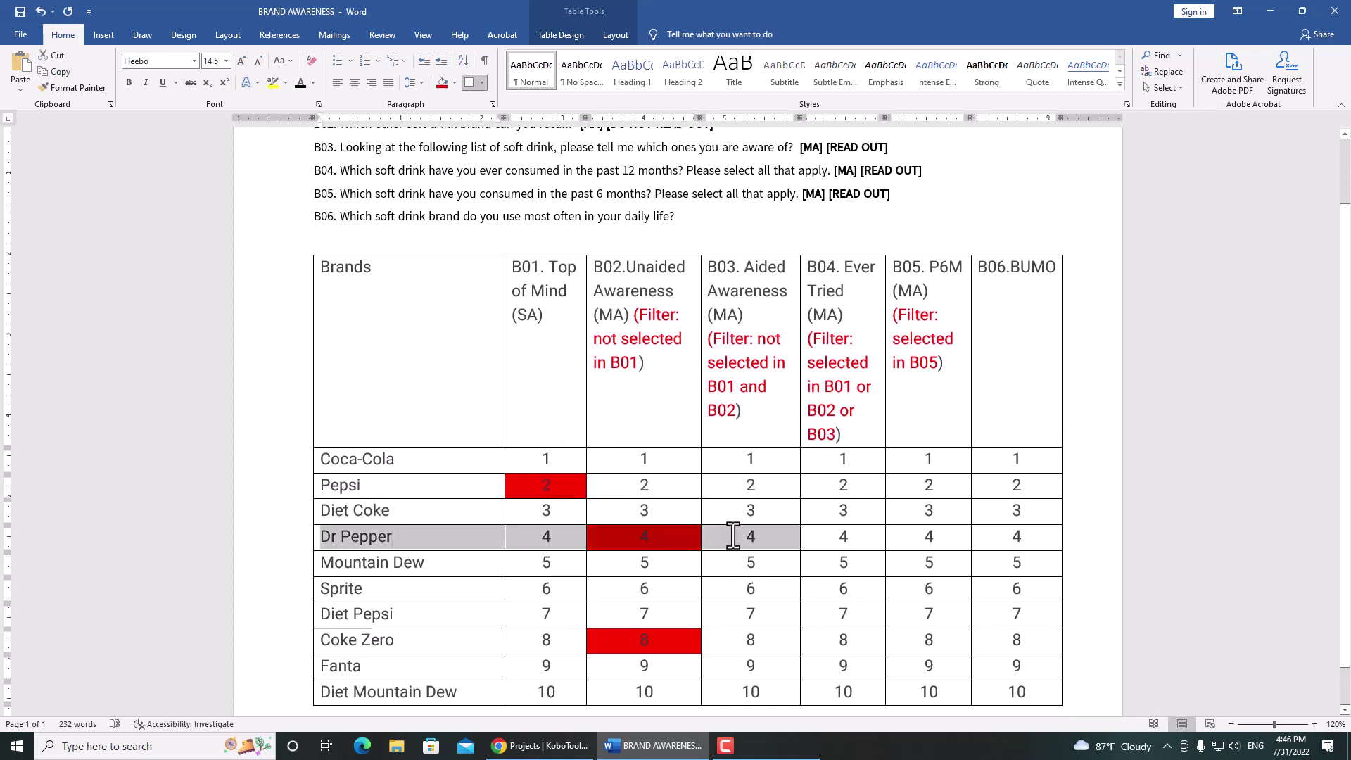
drag(425, 640, 679, 640)
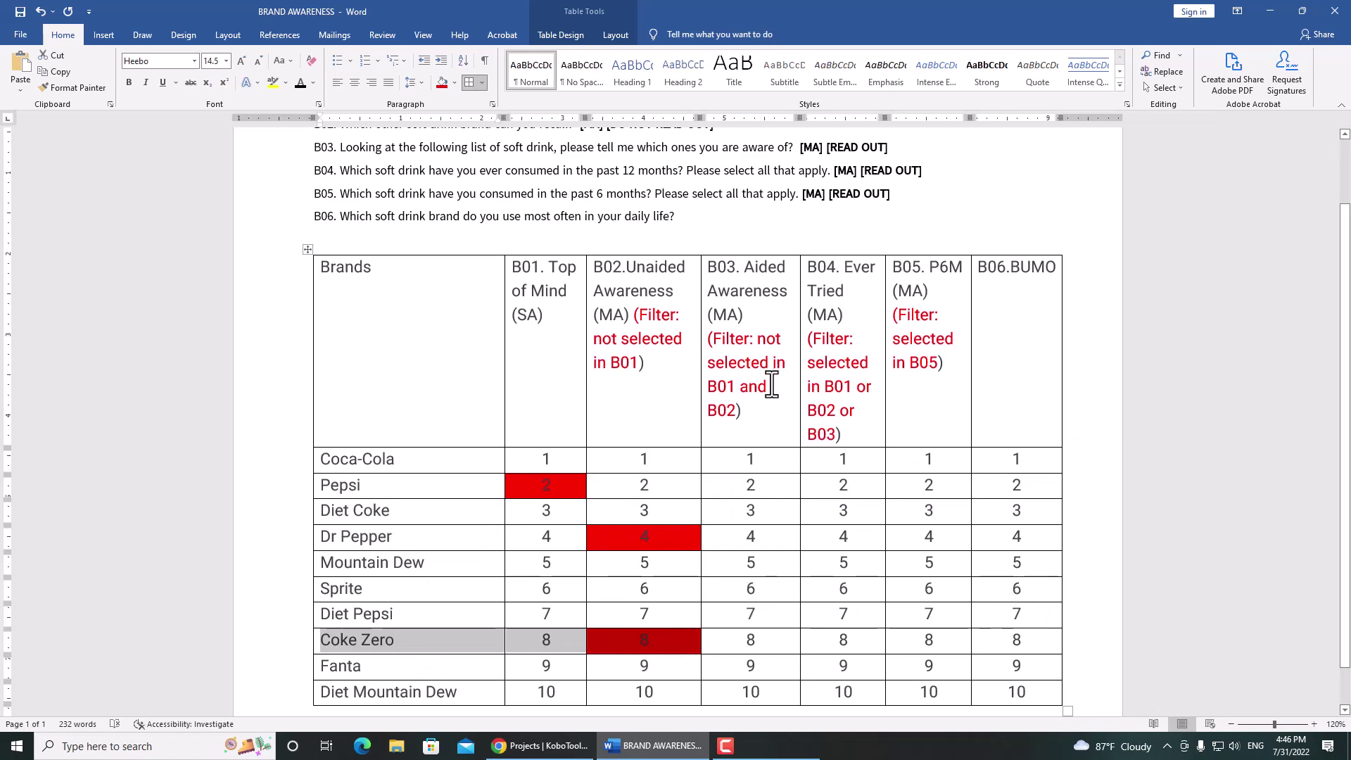
click(837, 352)
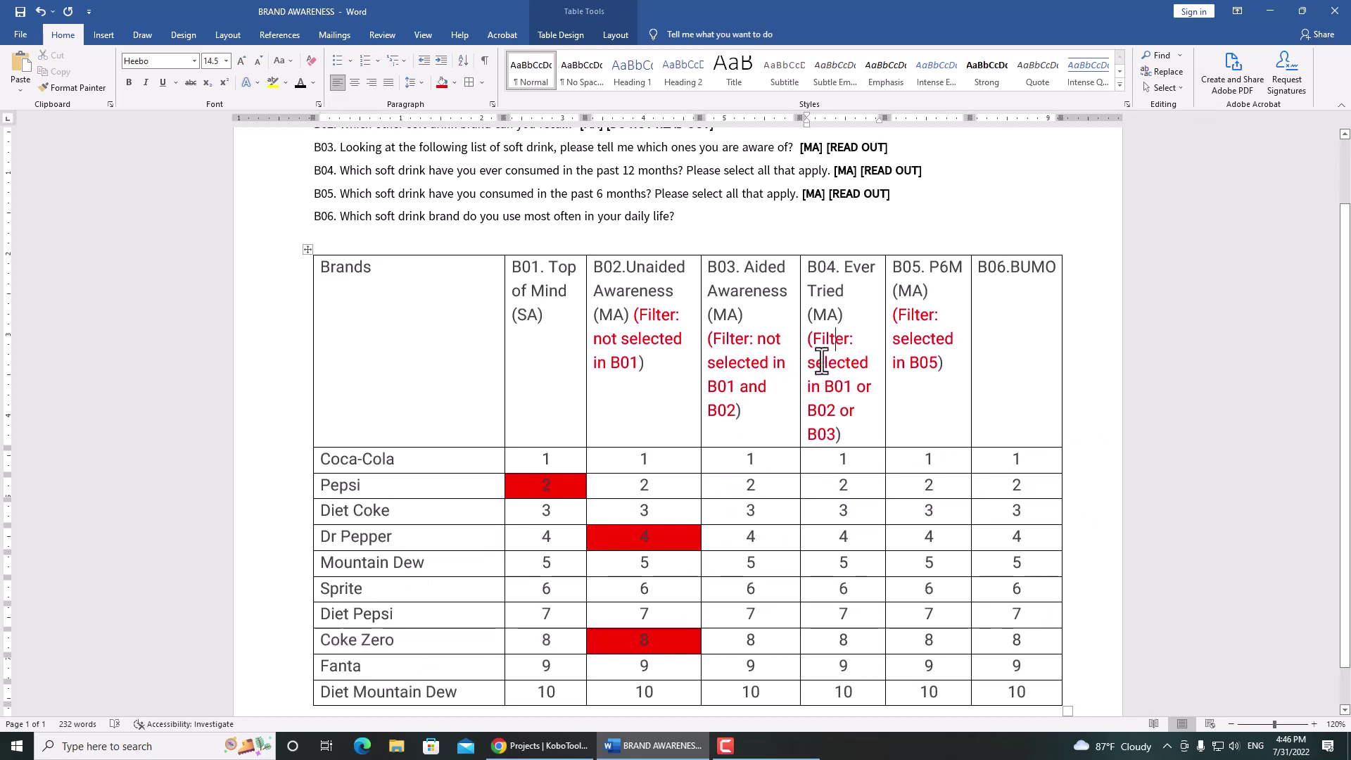
scroll(823, 358, up, 3)
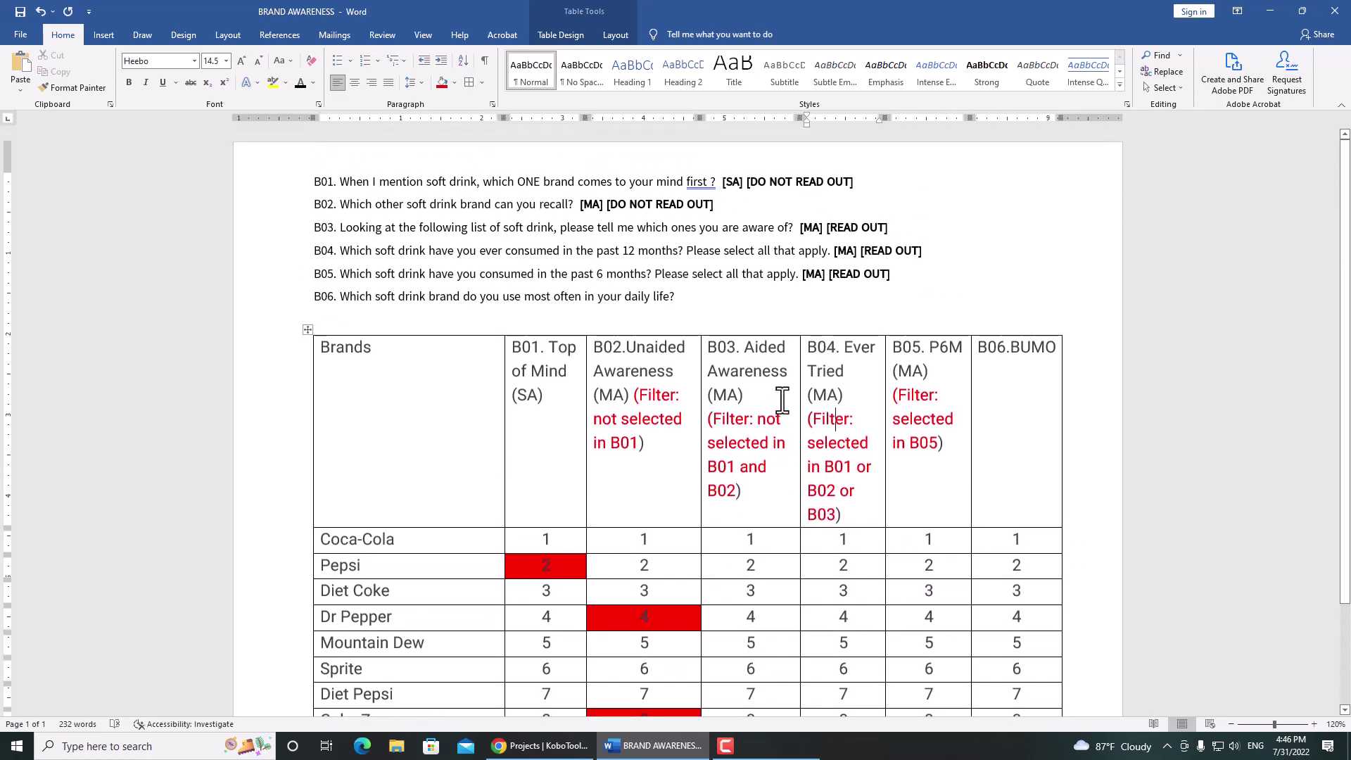
scroll(780, 399, down, 1)
scroll(686, 408, down, 2)
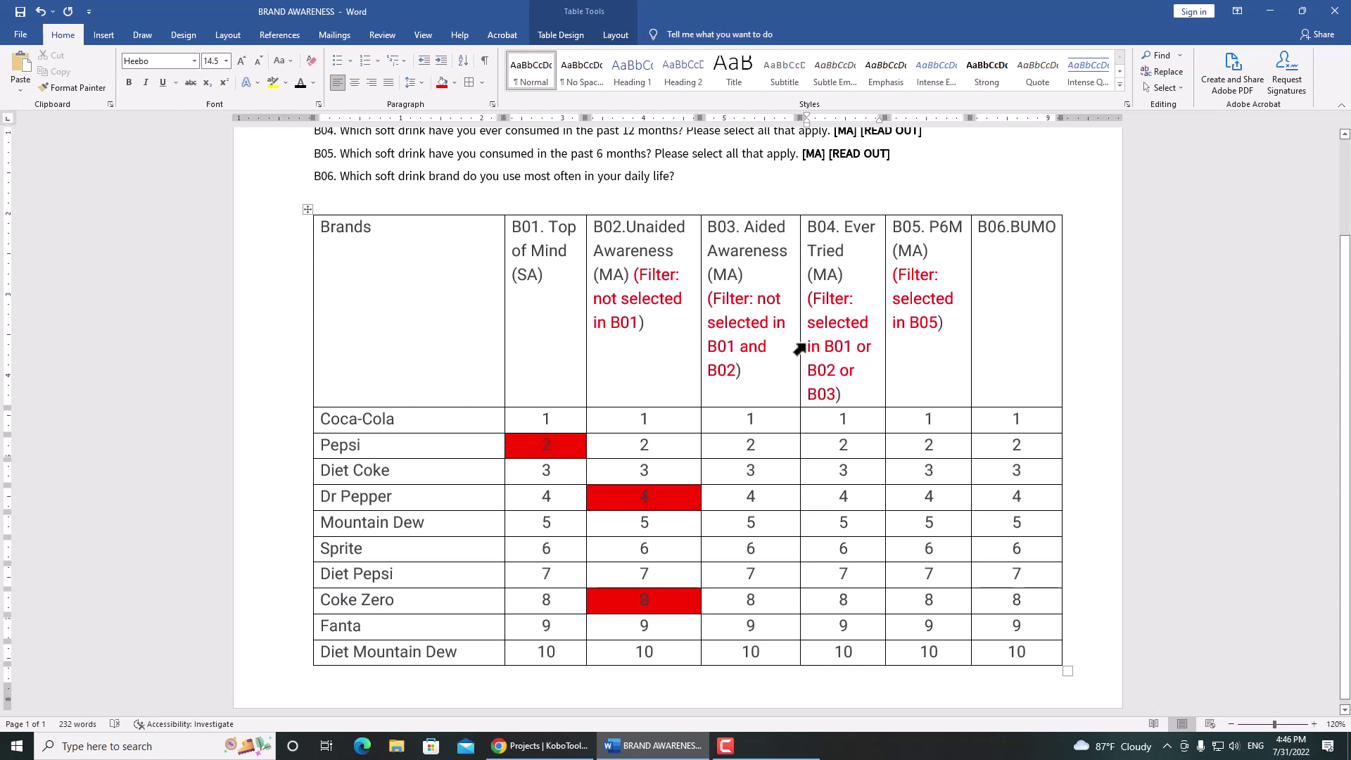
scroll(615, 391, up, 3)
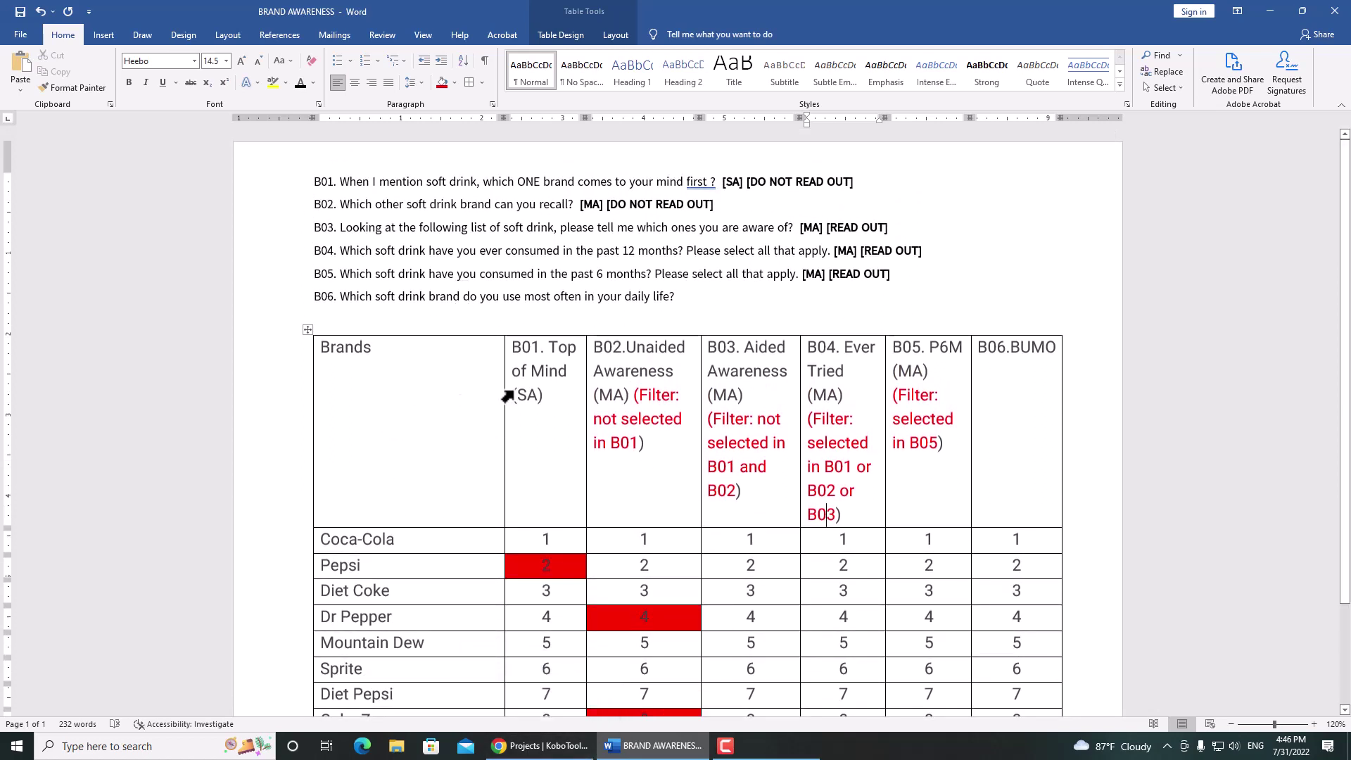
Switch to KoboToolbox and create a new project from scratch named "BRAND AWARENESS CASCADING".
click(532, 747)
click(273, 138)
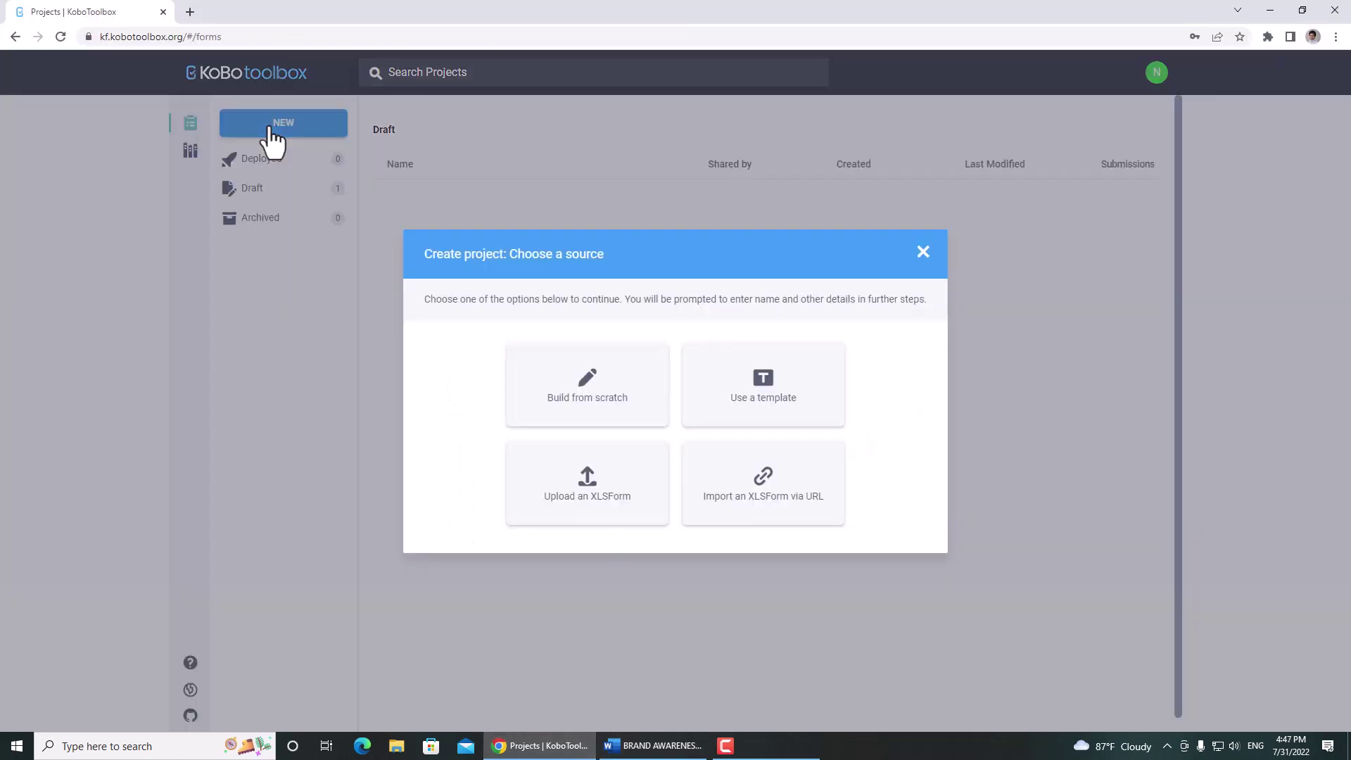
click(596, 415)
click(449, 327)
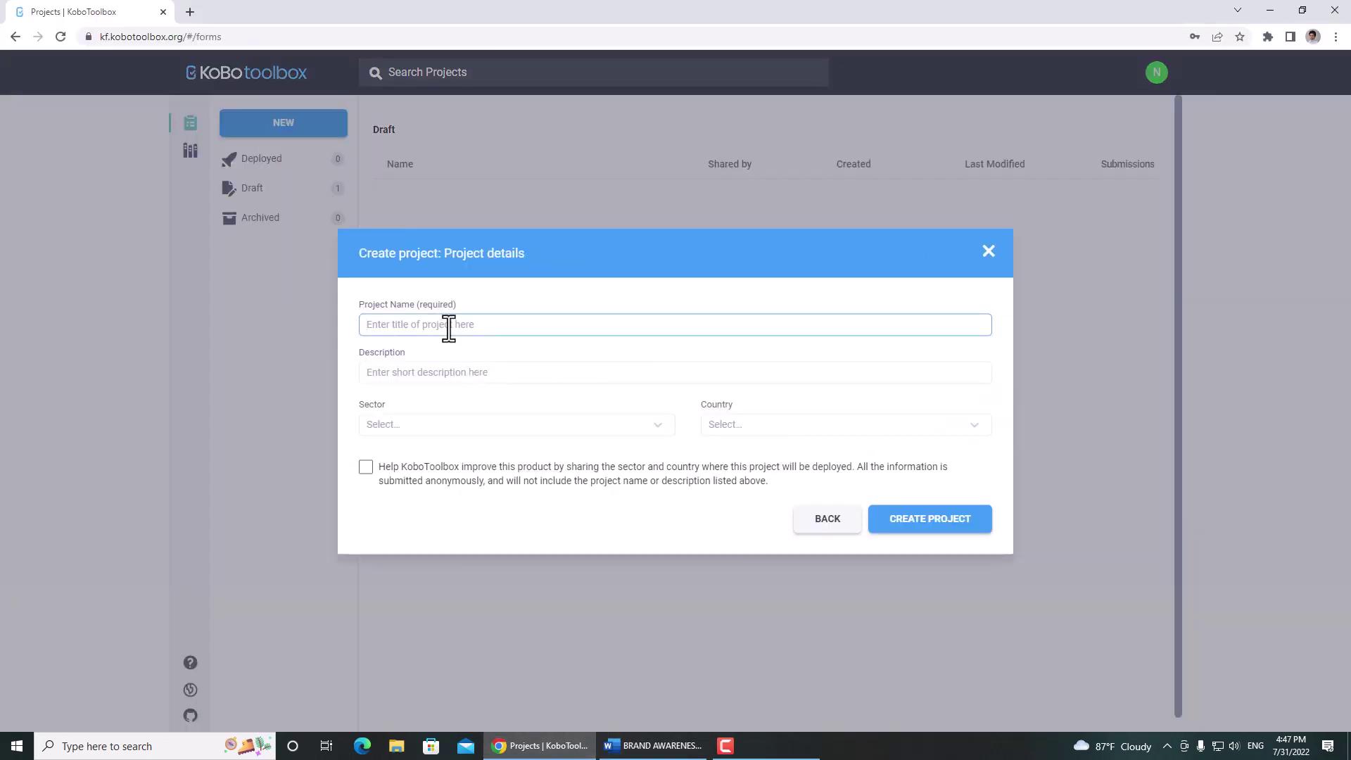
text(B)
key(BackSpace)
text(BRAND AWARENESS CASCADING)
click(921, 529)
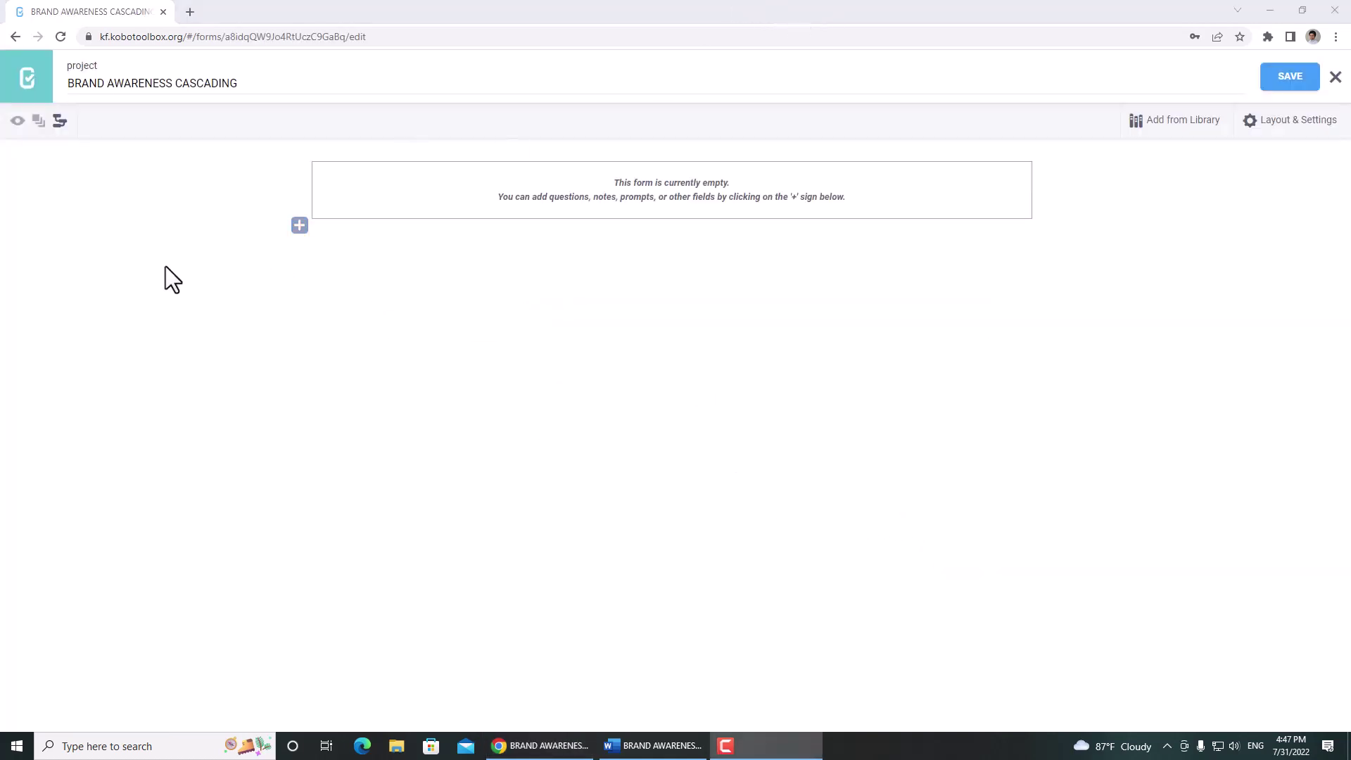
Add a Number question labelled "QID Questionnaire No" to the empty form.
scroll(360, 274, up, 4)
click(26, 356)
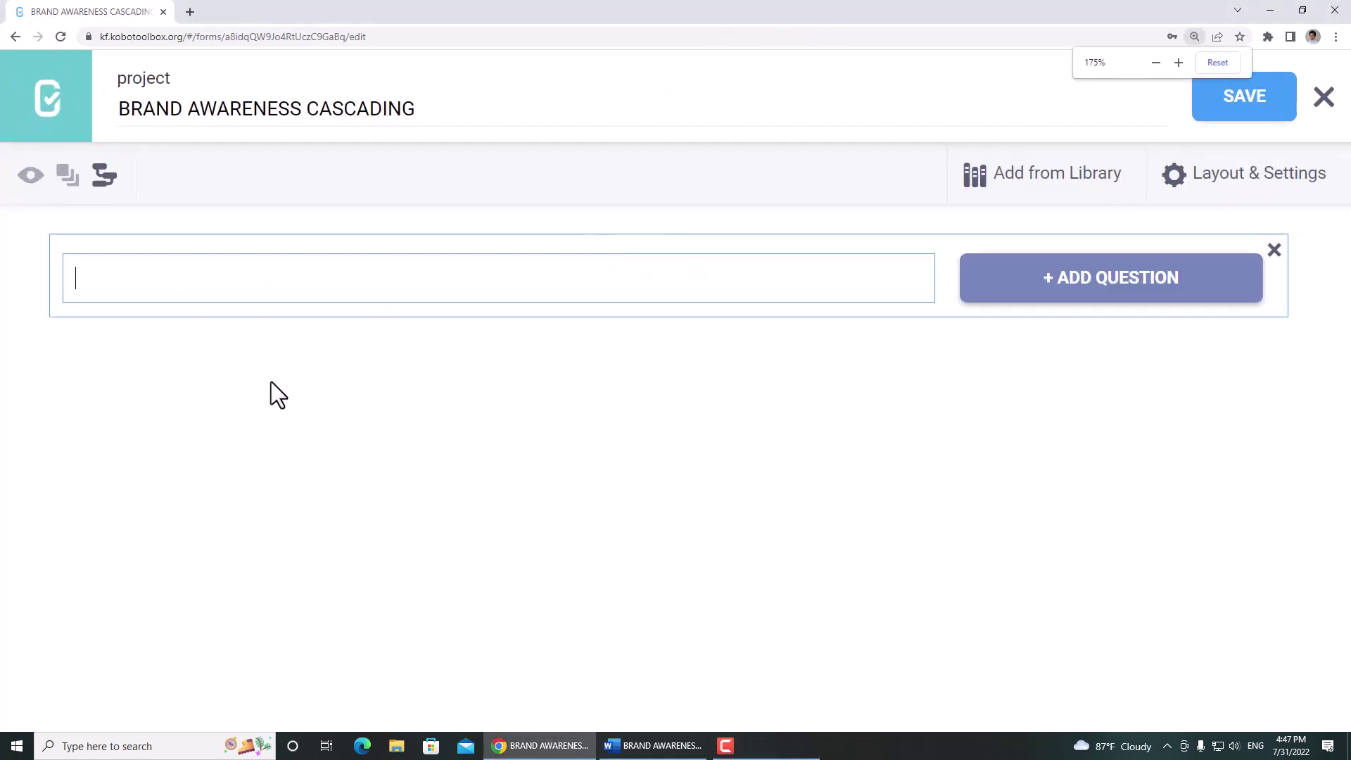
text(ID)
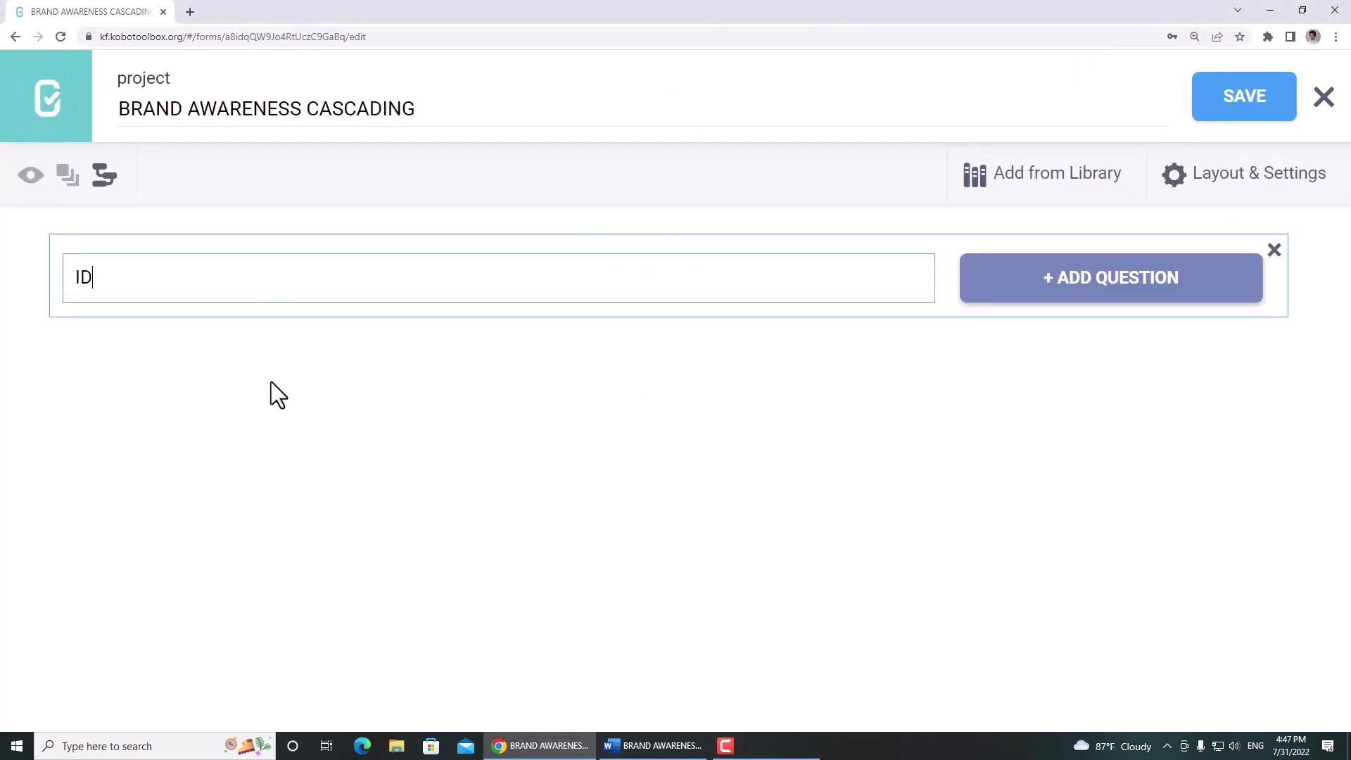
key(Home)
text(Q qu)
key(BackSpace)
key(BackSpace)
text(Questionnaire No)
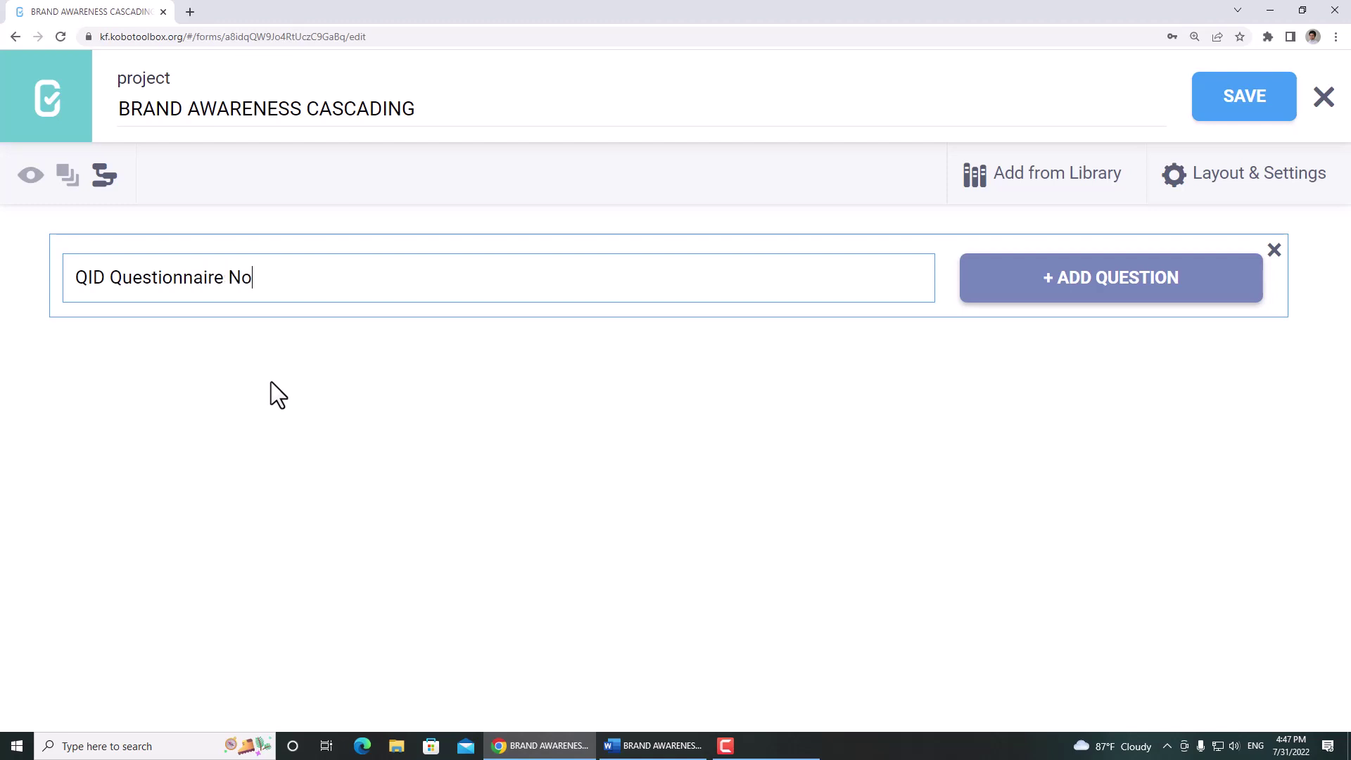
click(988, 294)
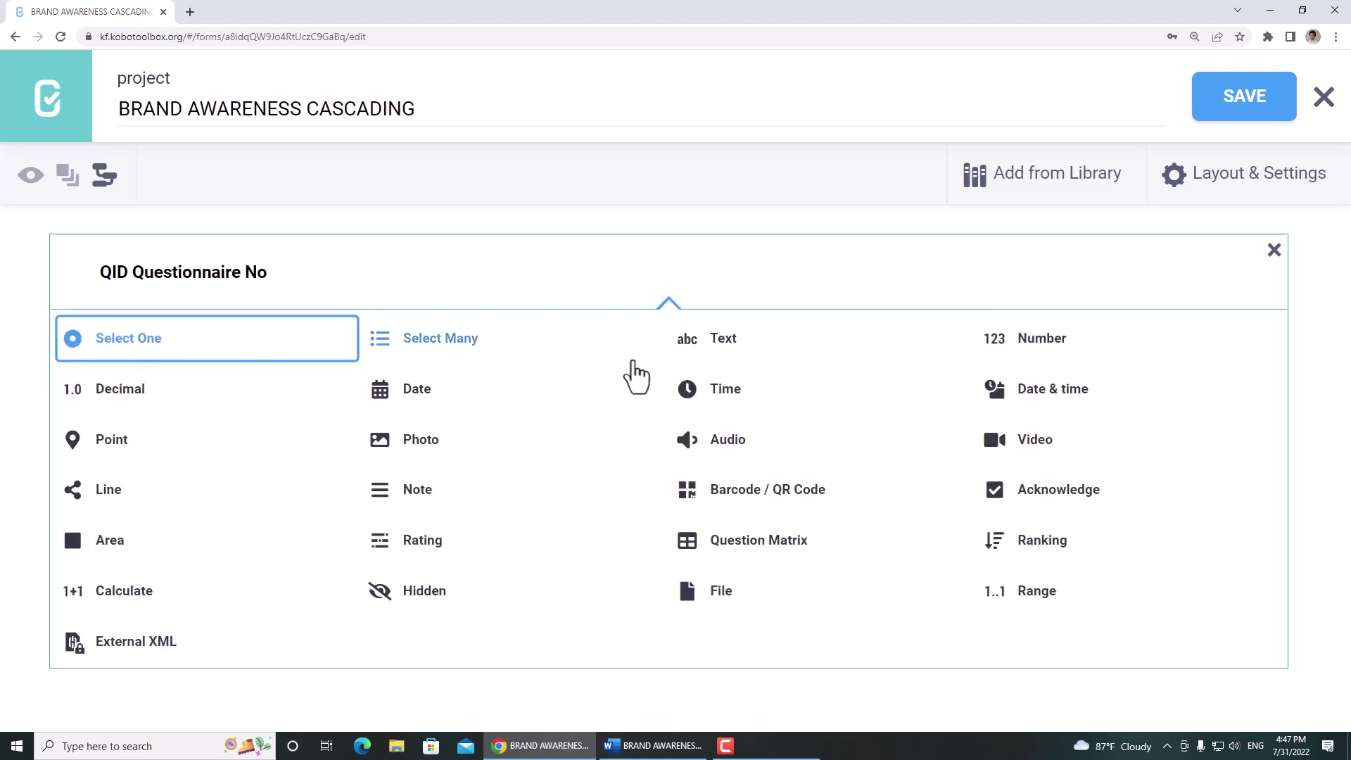
click(990, 338)
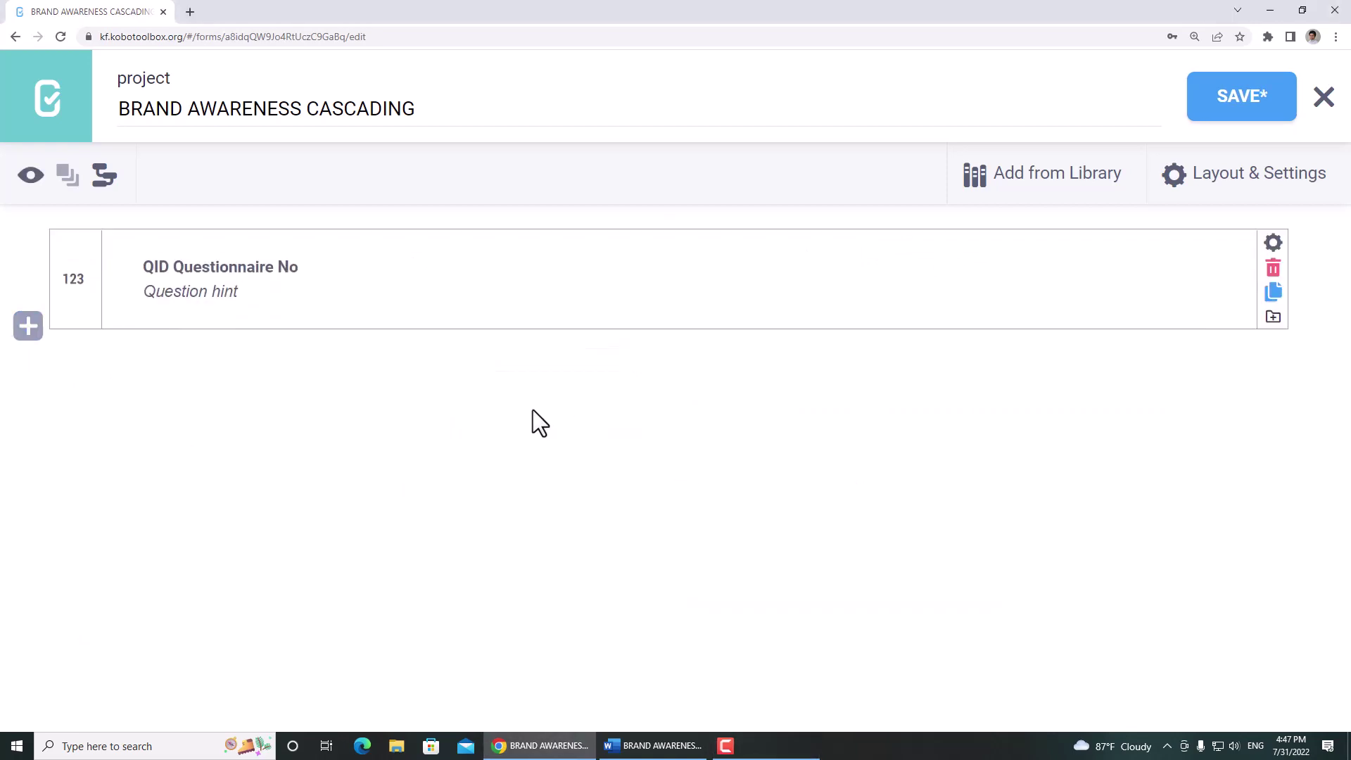
Switch to Word and copy the full text line of question B01 about the first soft drink brand in mind.
click(616, 744)
click(288, 186)
key(ctrl+c)
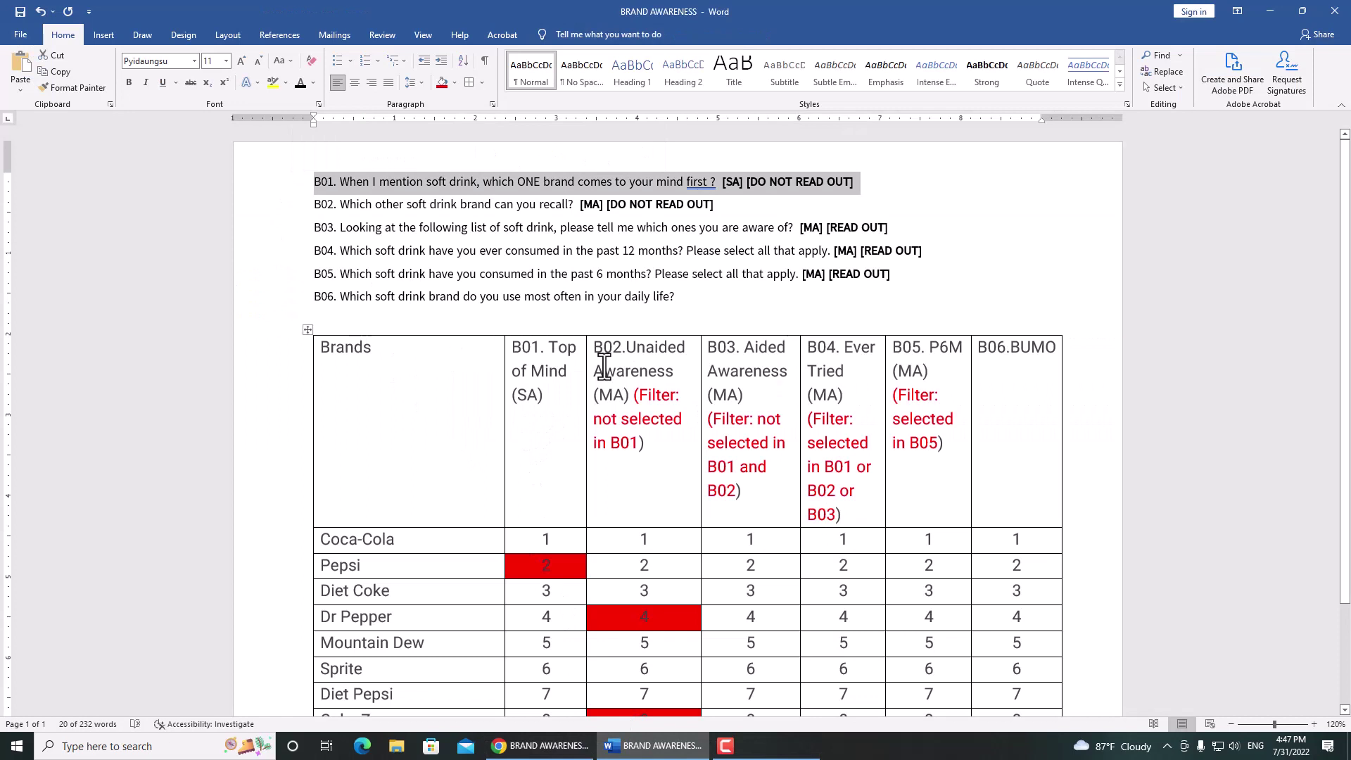
click(555, 747)
click(26, 324)
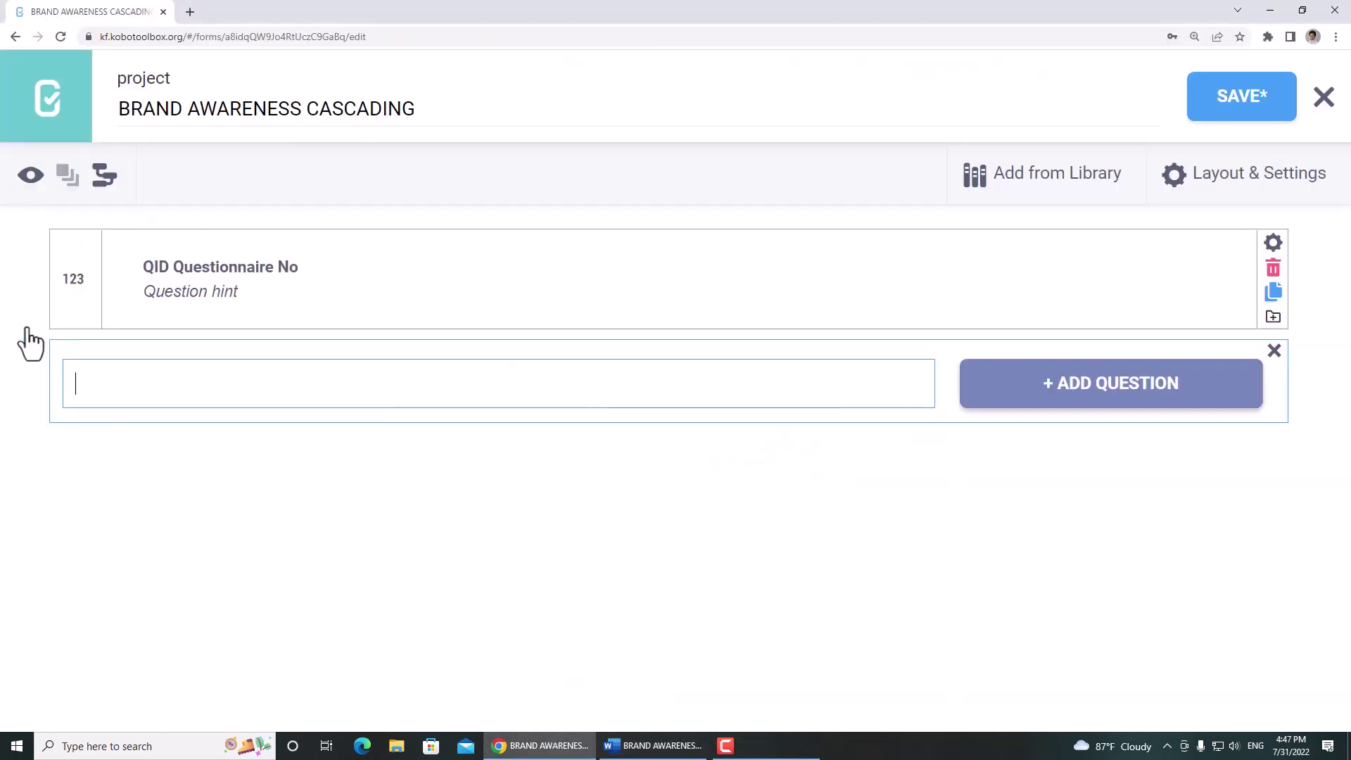
key(ctrl+v)
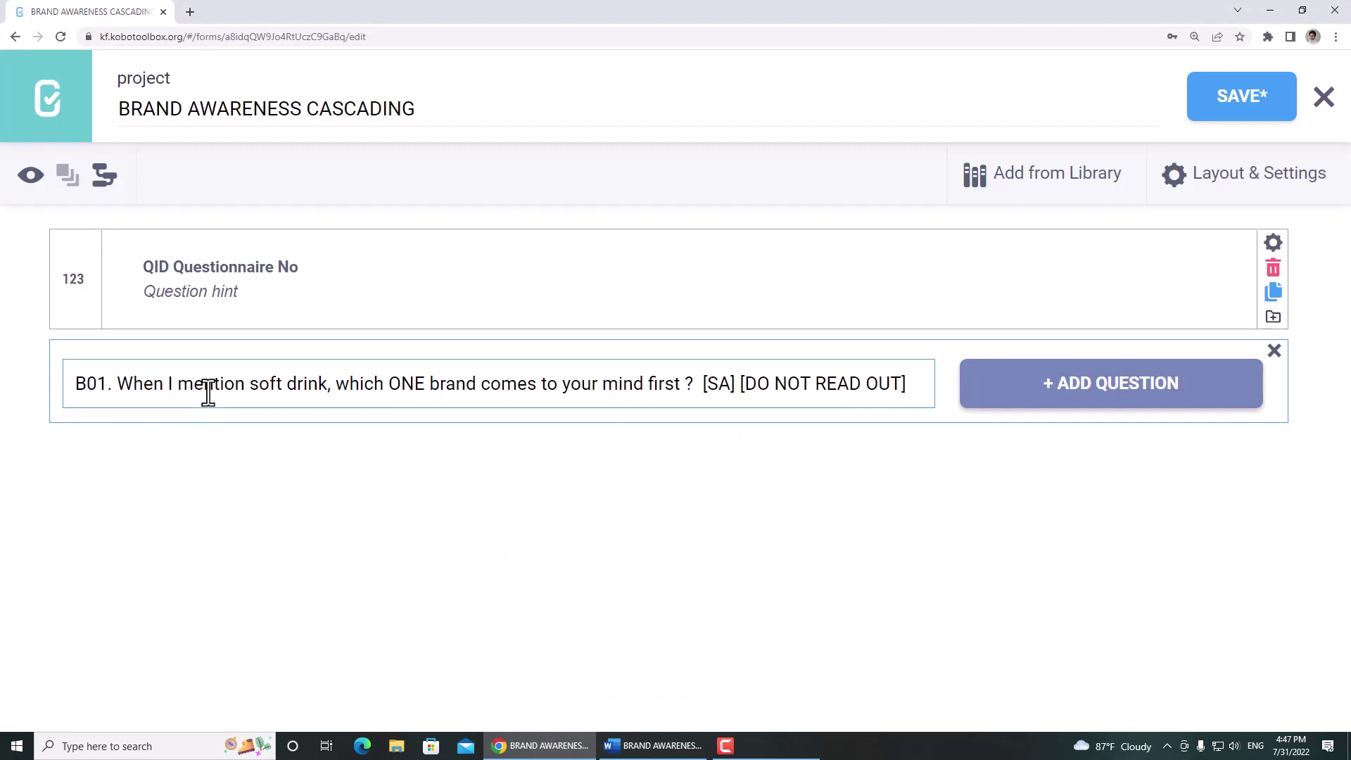
click(1272, 352)
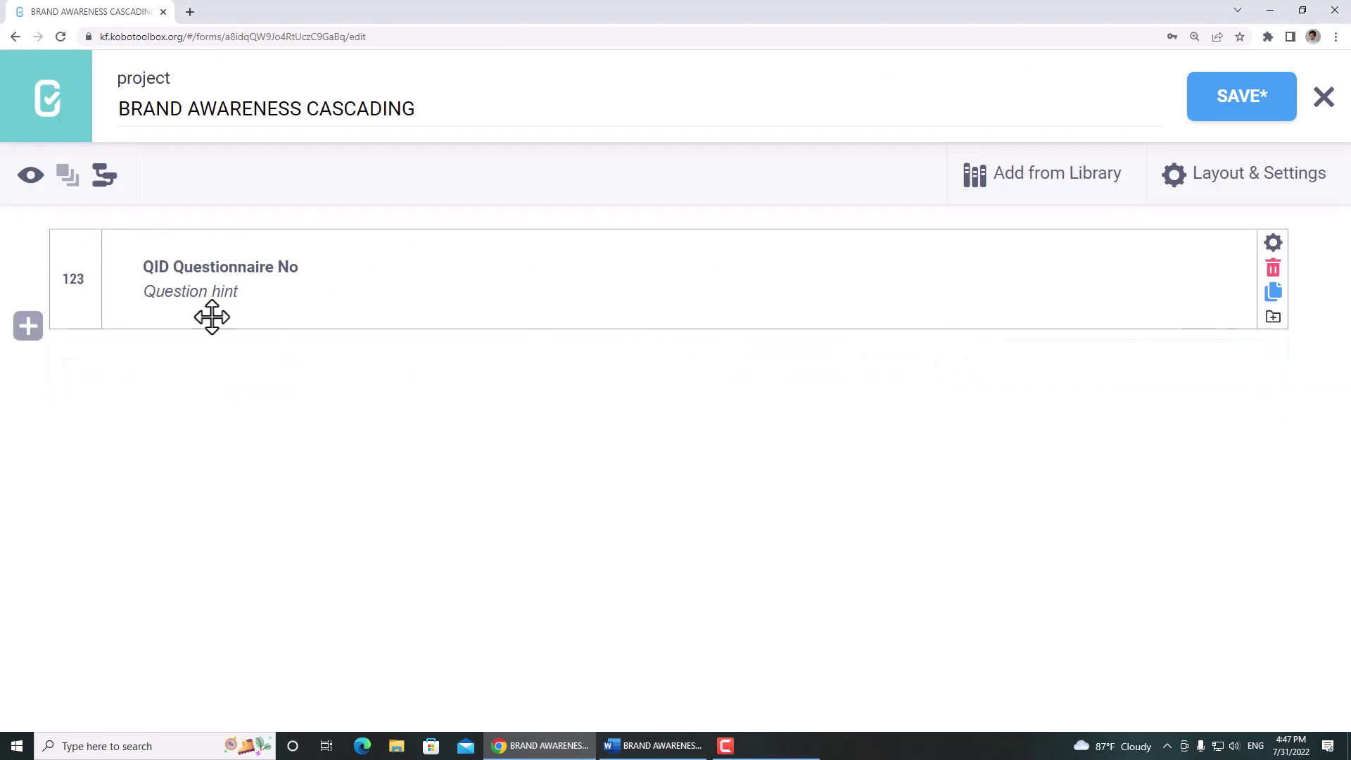
Inspect the form builder's Import Cascading Select Questions dialog and close it without importing anything.
click(103, 184)
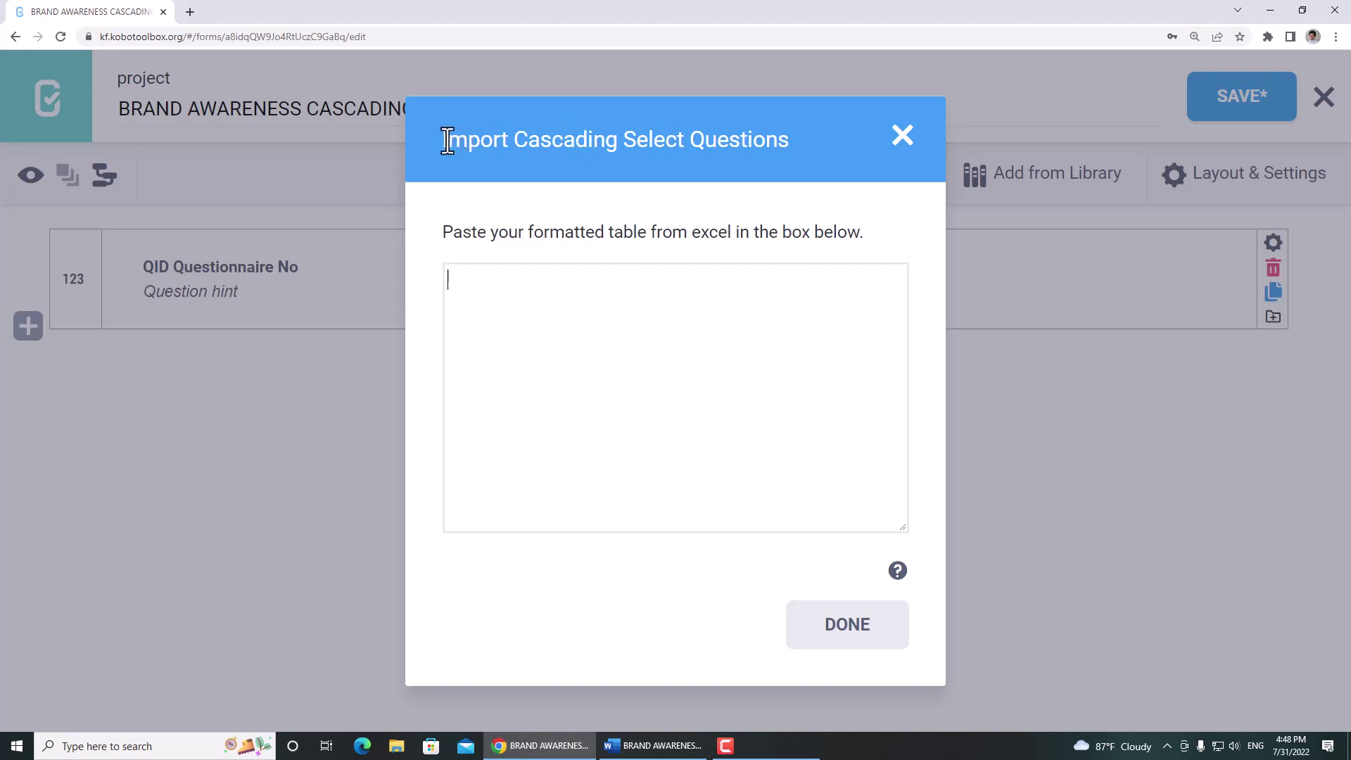
drag(447, 140, 669, 159)
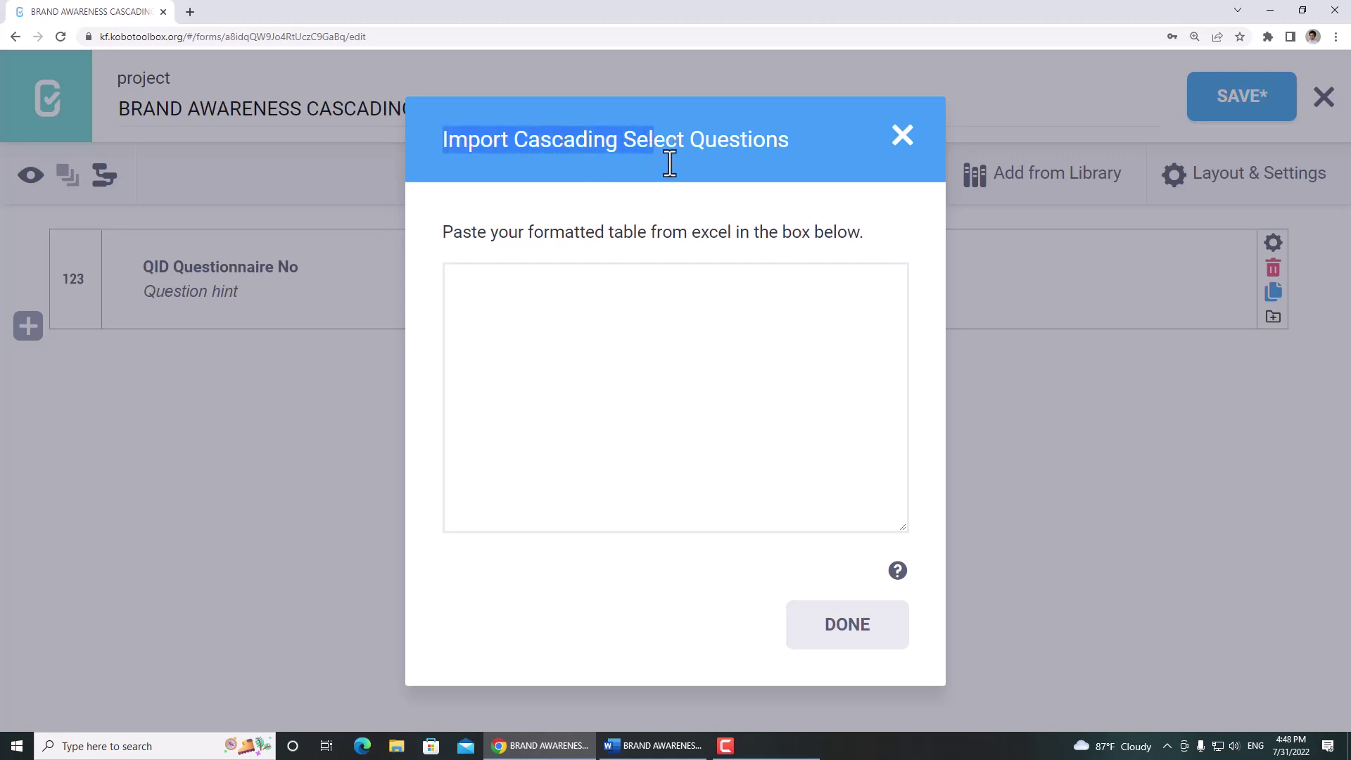
click(903, 135)
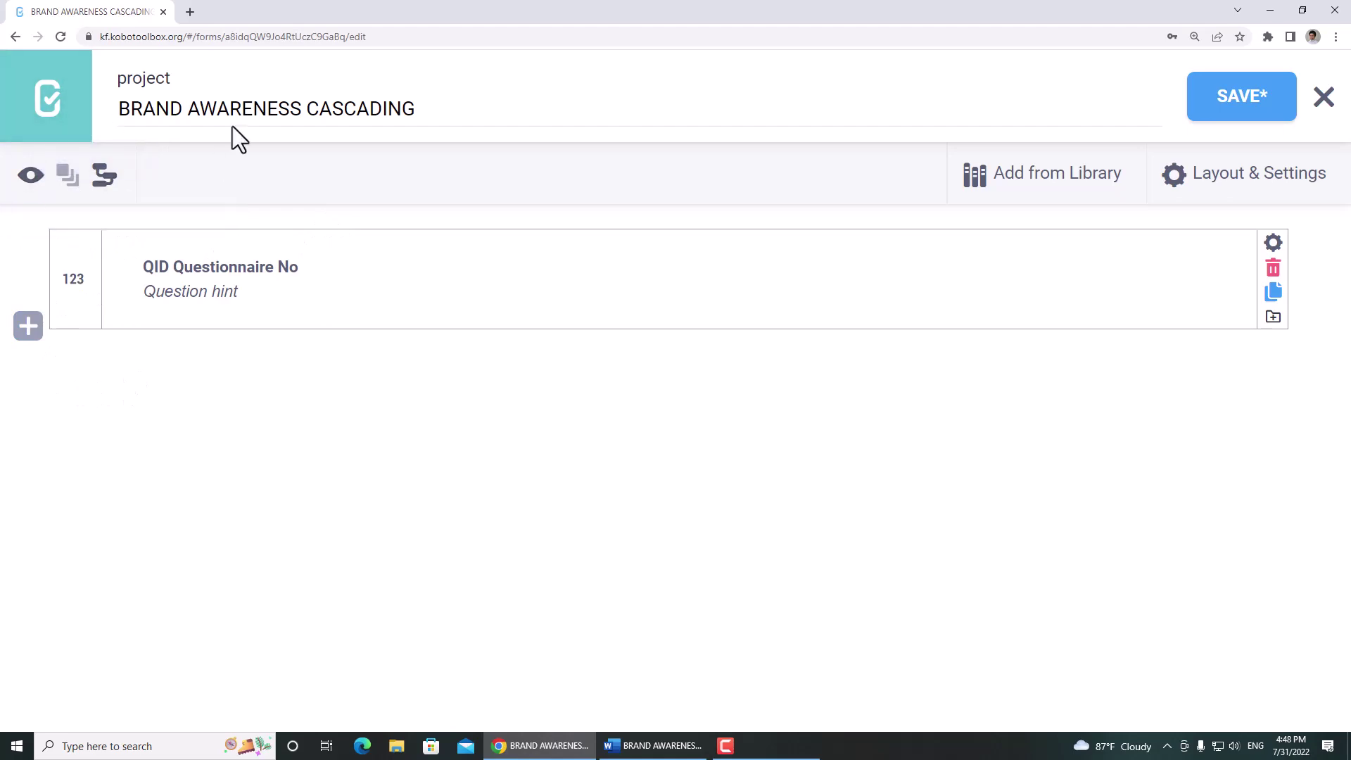
Add the copied B01 question as a Select One question below QID Questionnaire No in KoboToolbox.
click(28, 326)
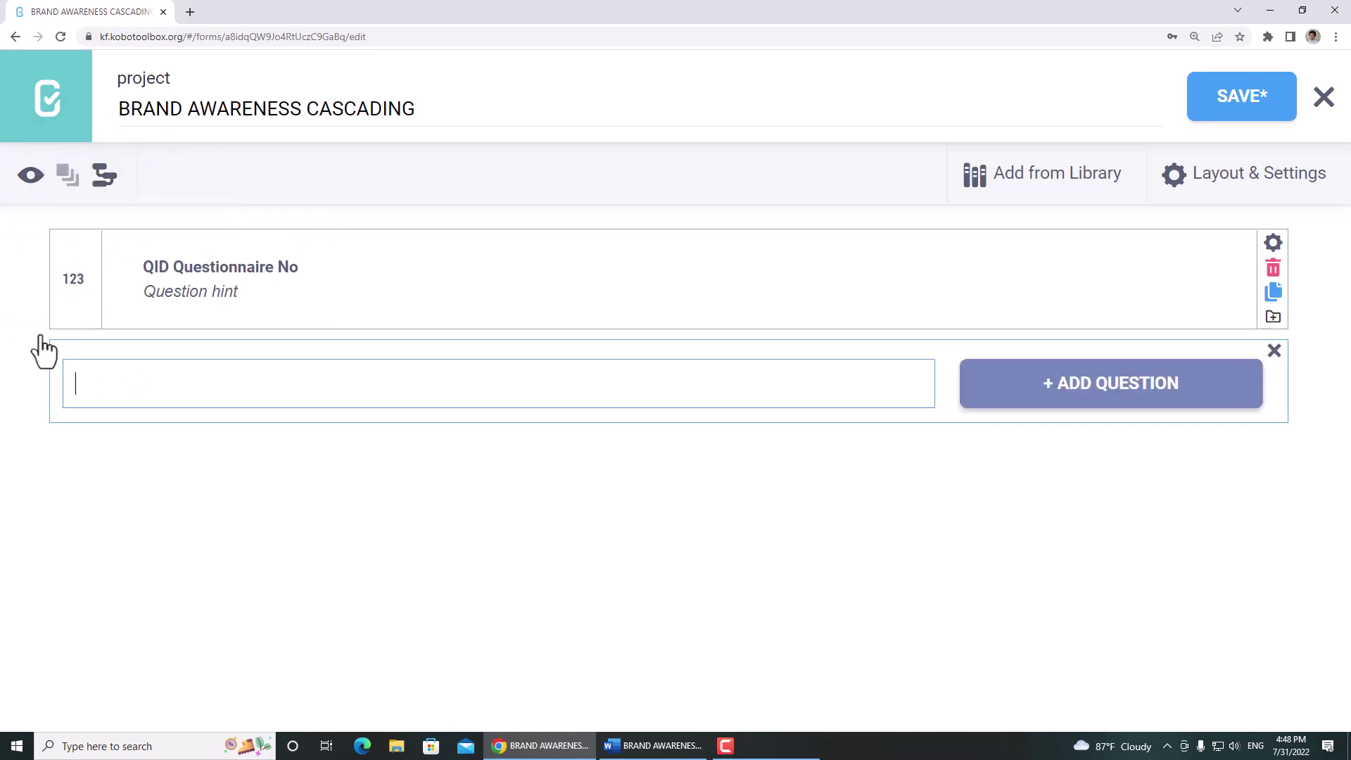
click(637, 747)
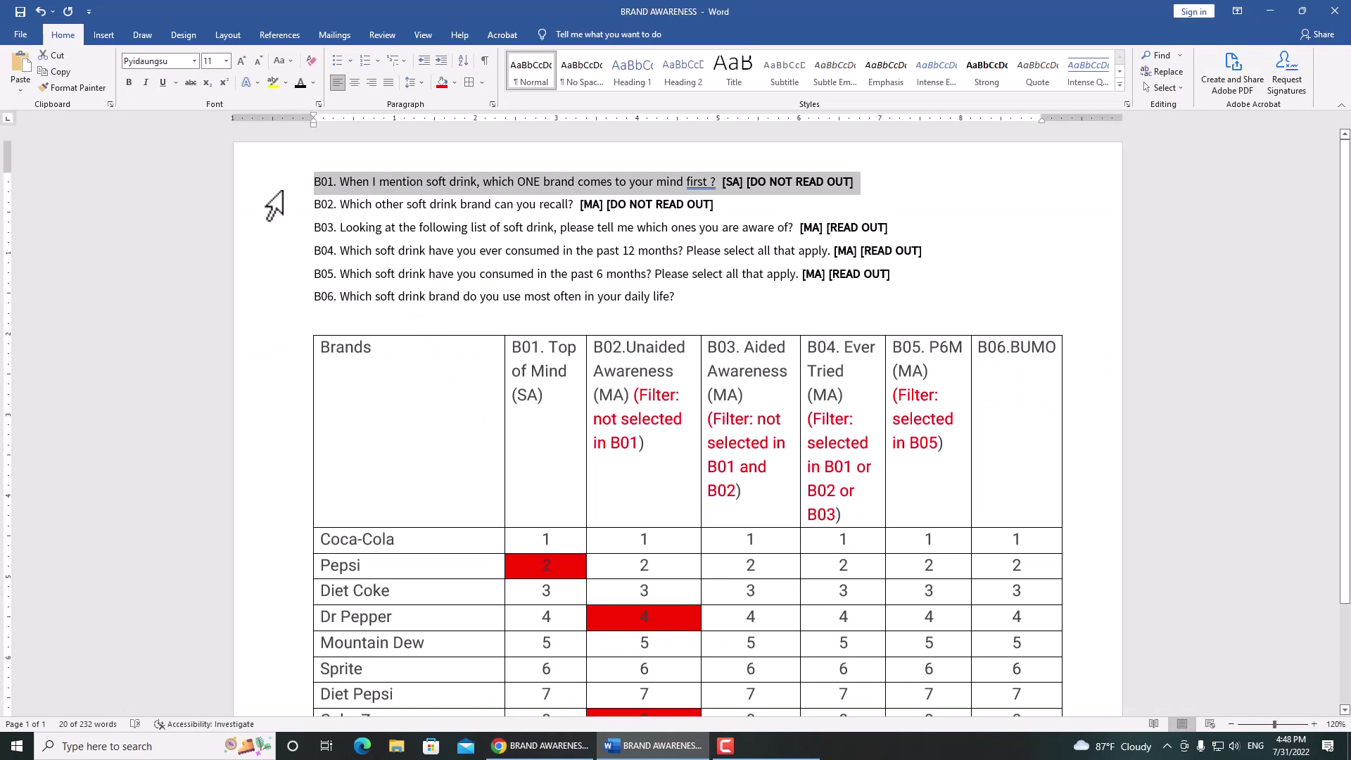
click(545, 747)
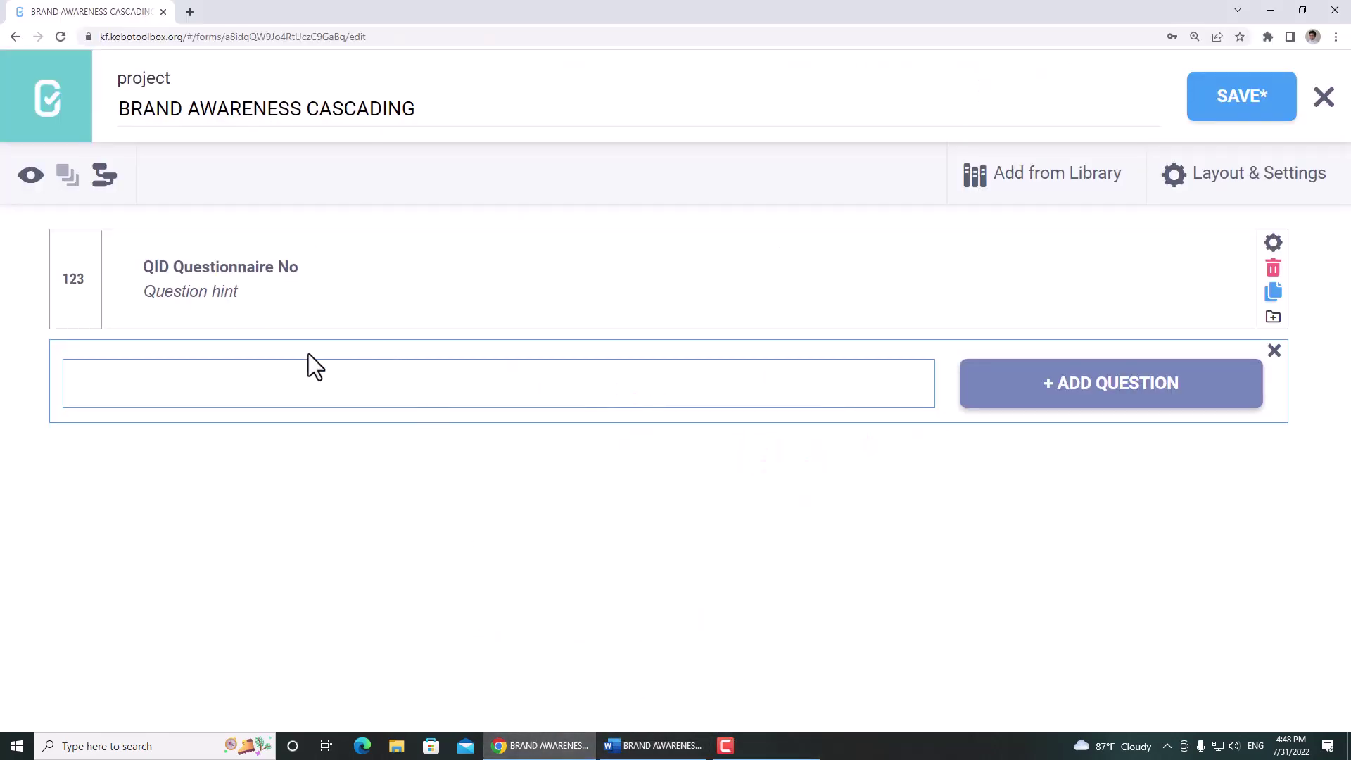
key(ctrl+v)
click(1004, 393)
scroll(1055, 392, down, 2)
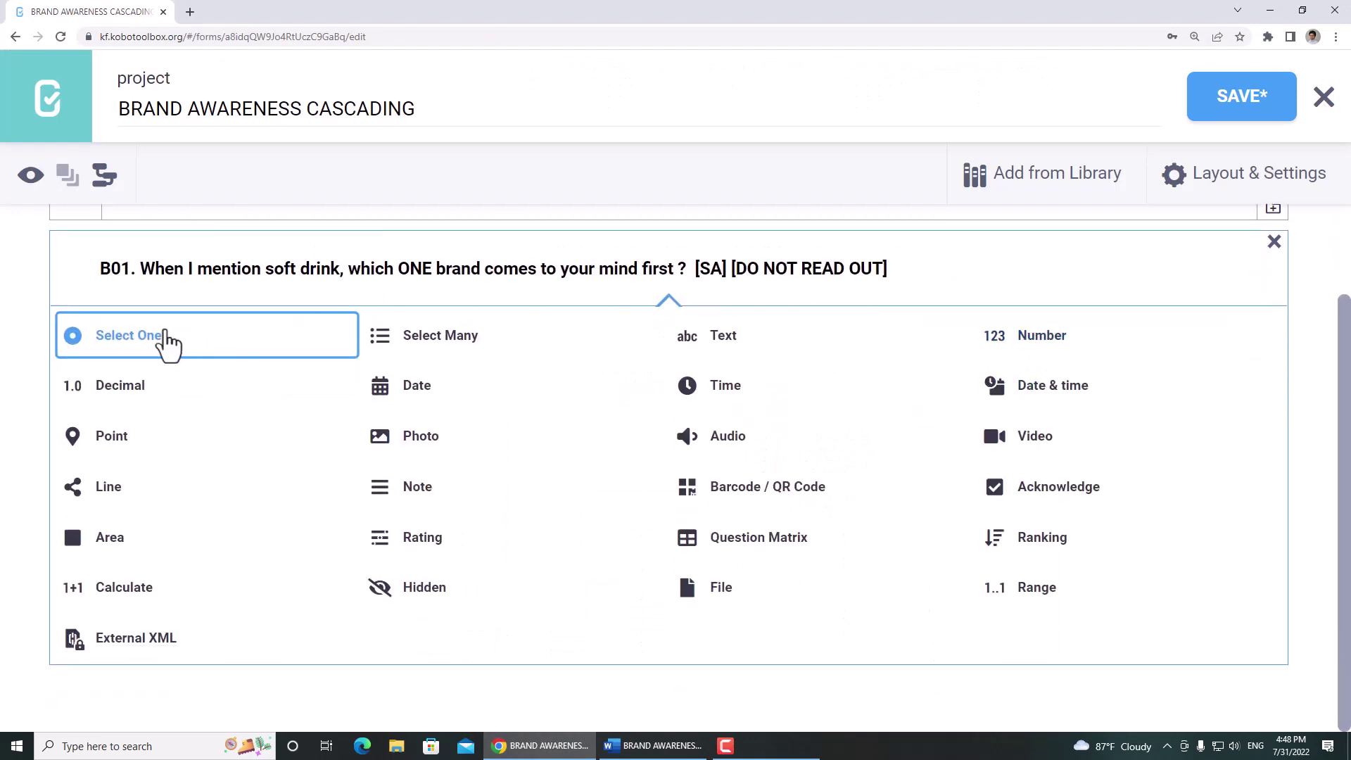
click(168, 343)
Copy Coca-Cola from the brand table in Word into the first response option of B01 in KoboToolbox.
click(626, 750)
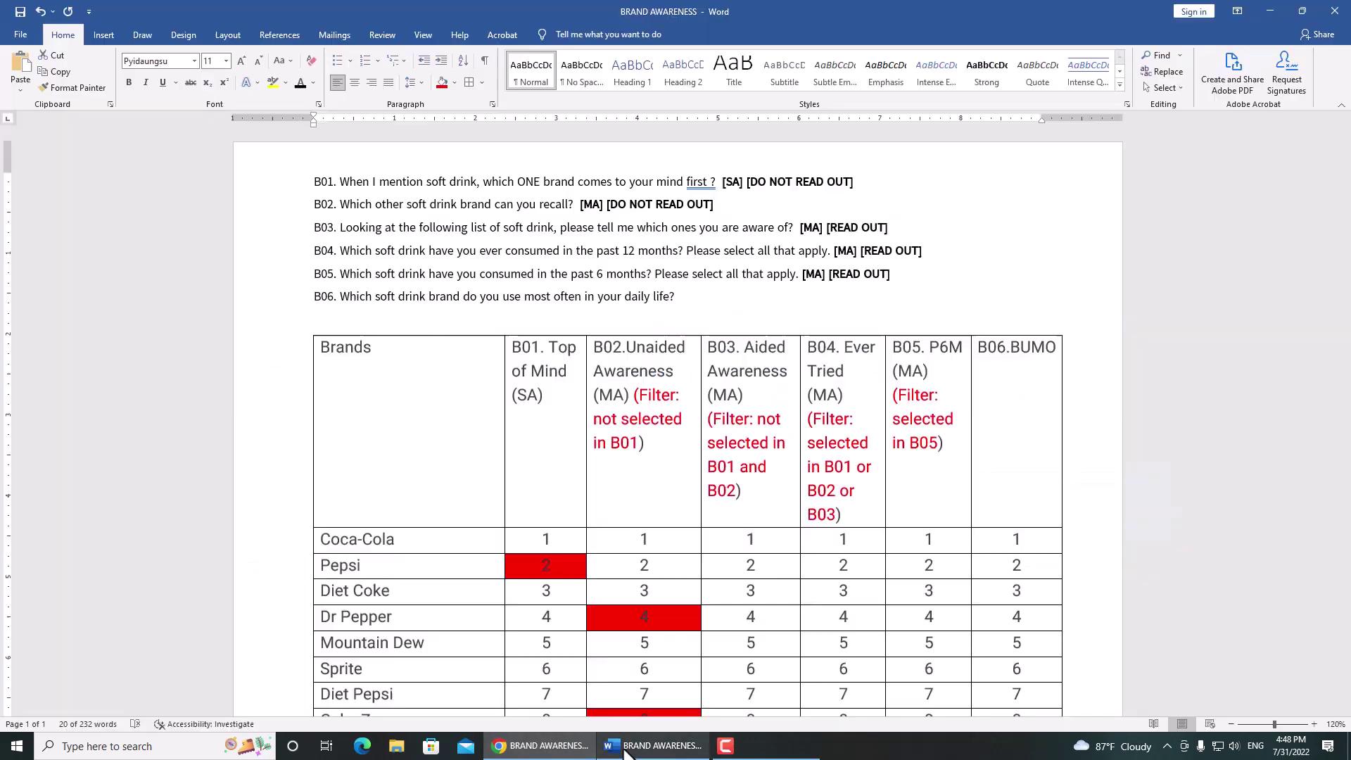
scroll(292, 443, down, 2)
drag(407, 467, 317, 467)
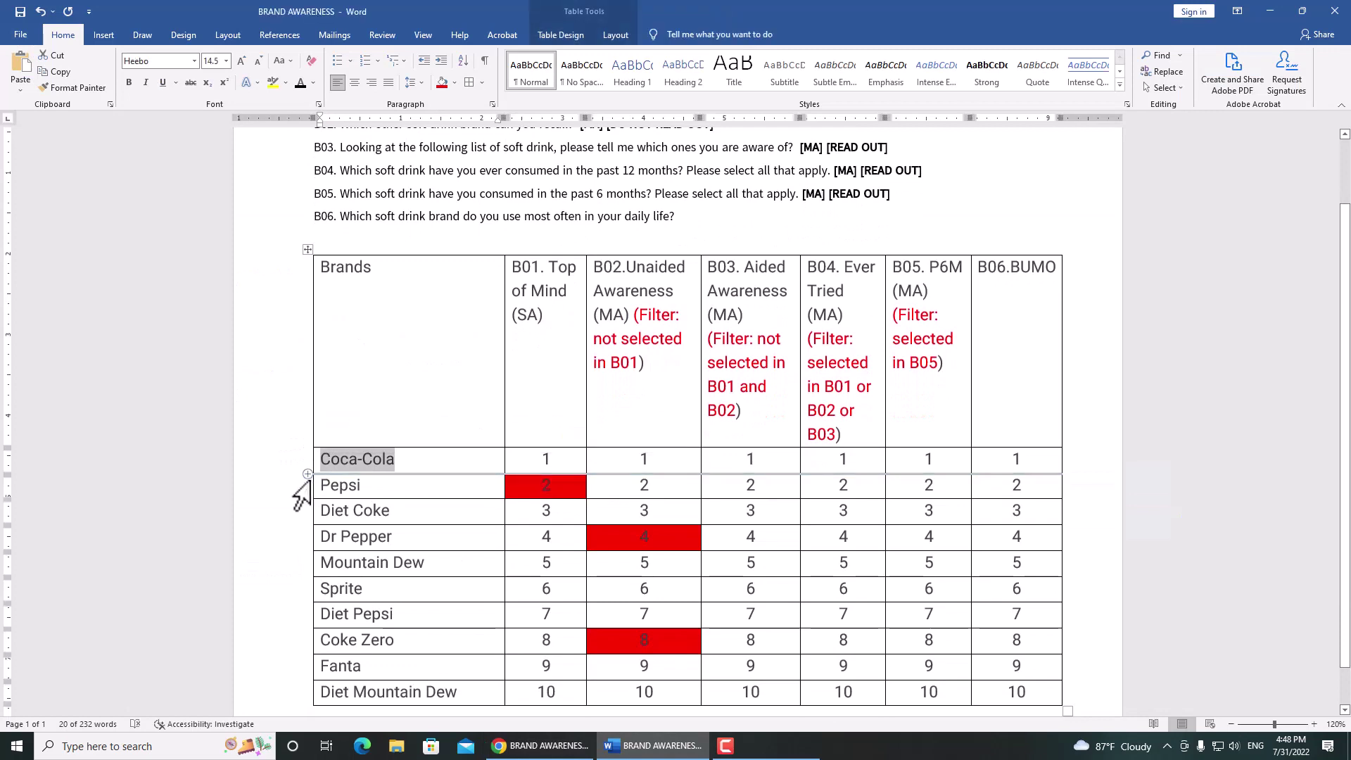
key(ctrl+c)
key(alt+Tab)
key(ctrl+v)
Copy Pepsi from the Word brand table and paste it over the second response option of B01 in KoboToolbox.
key(alt+Tab)
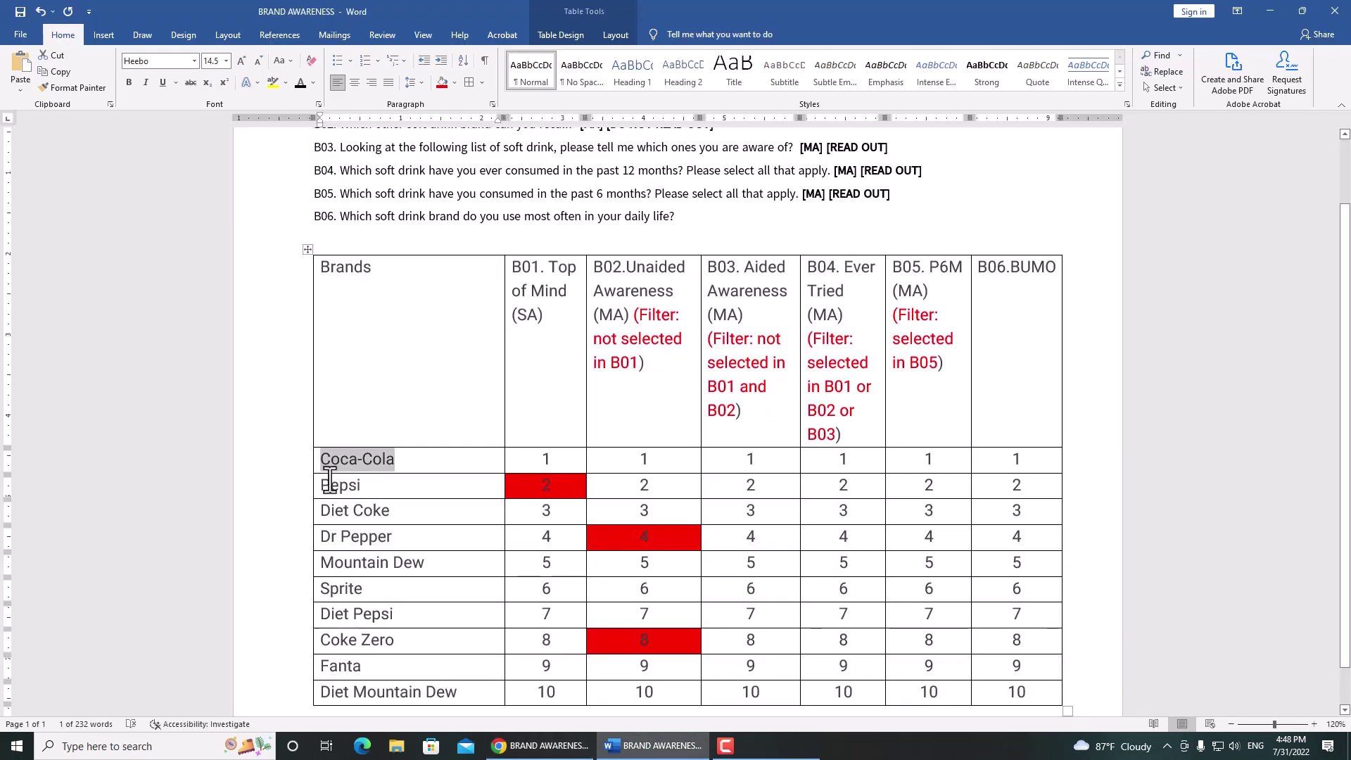
drag(388, 489, 310, 492)
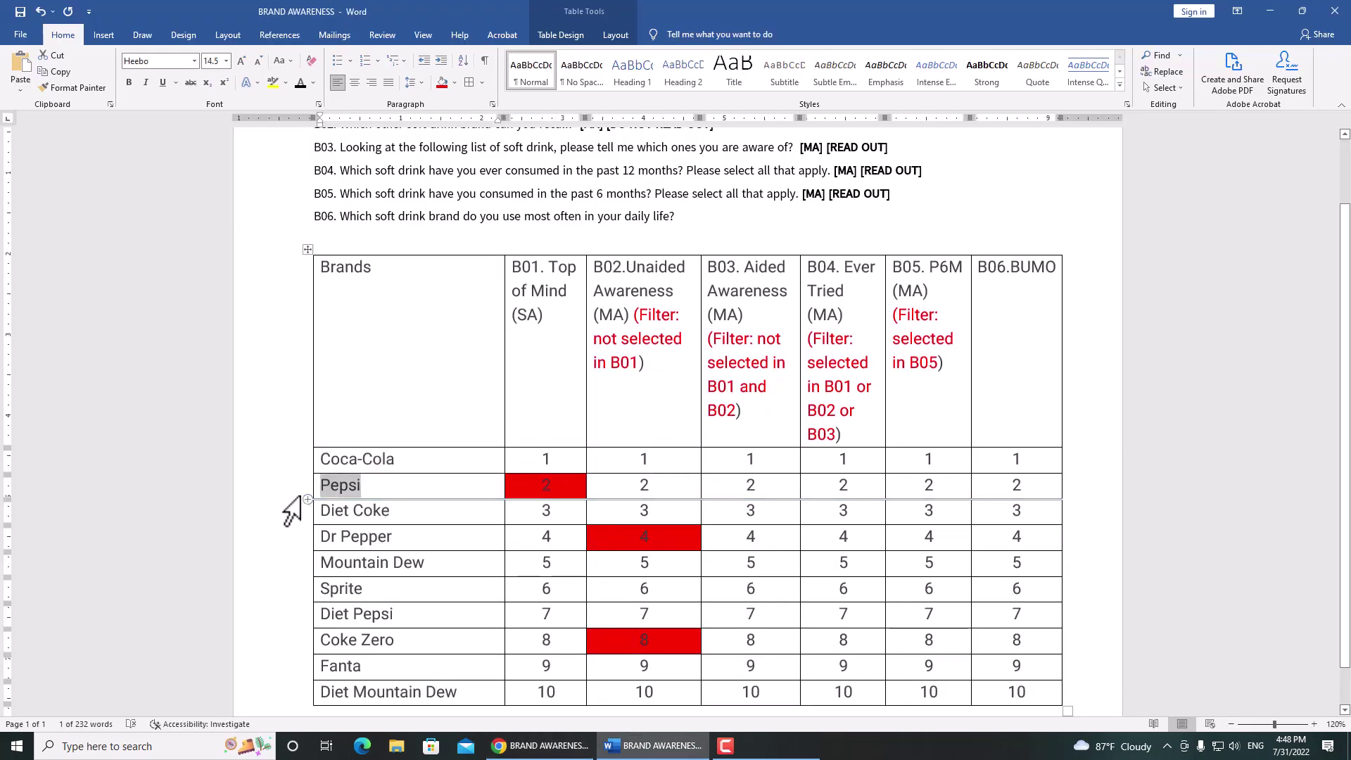
key(ctrl+c)
key(alt+Tab)
drag(204, 530, 82, 537)
key(ctrl+v)
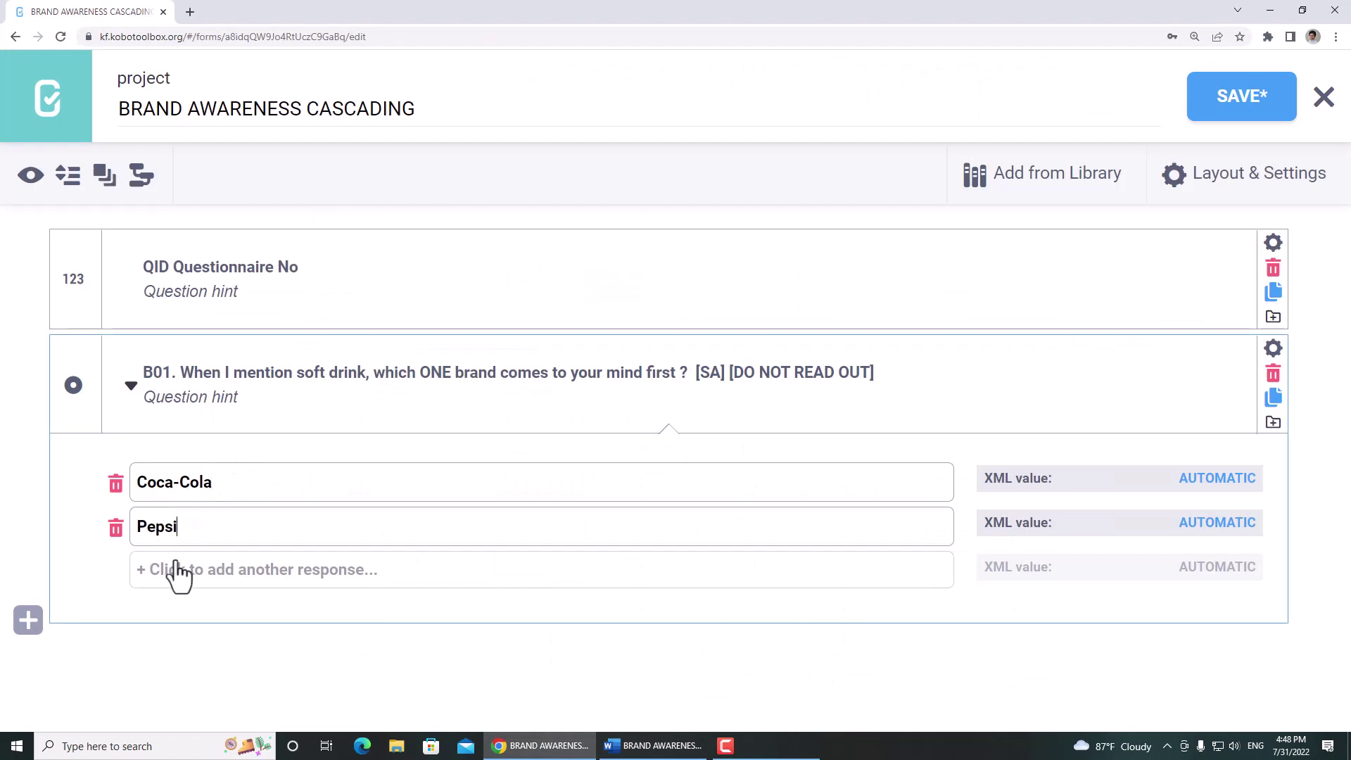
Add a third response option to B01 and fill it with Diet Coke copied from the Word table.
click(179, 569)
key(alt+Tab)
drag(392, 512, 320, 510)
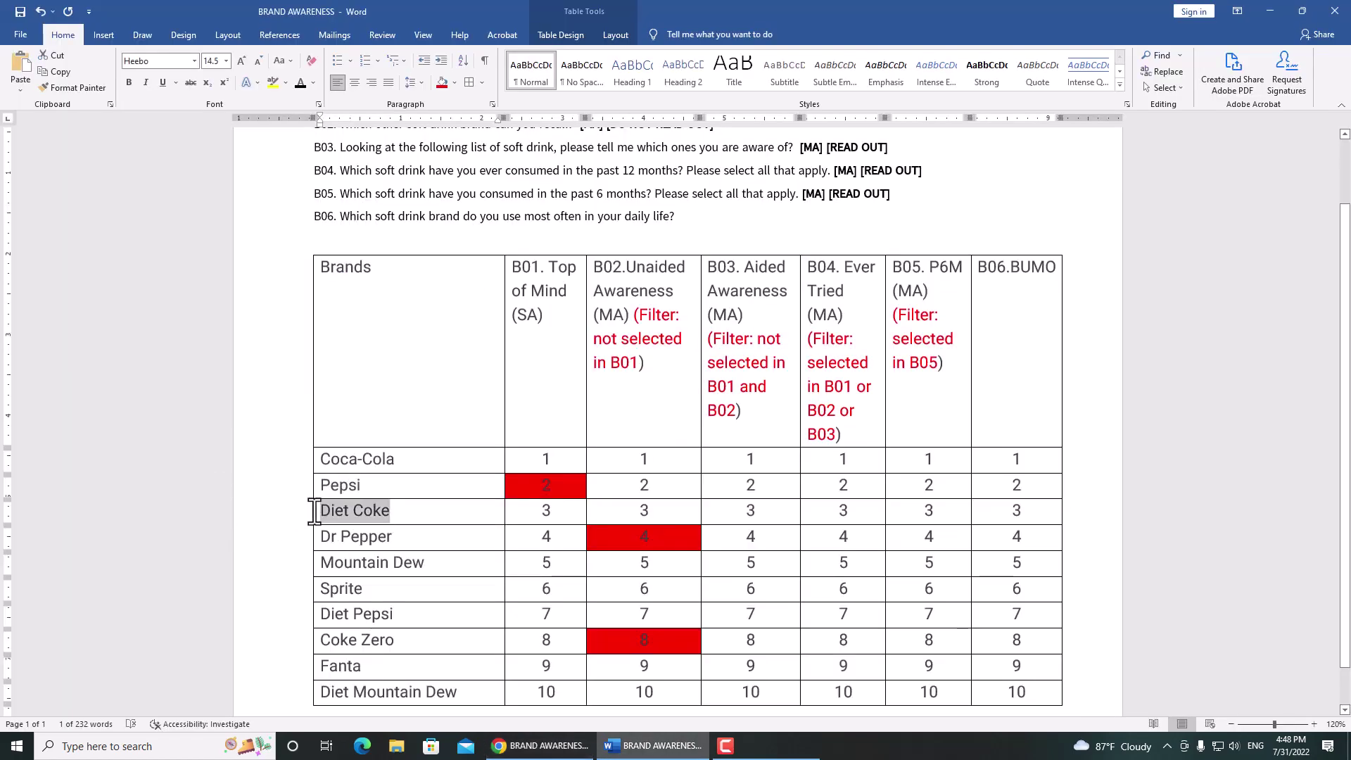
key(alt+Tab)
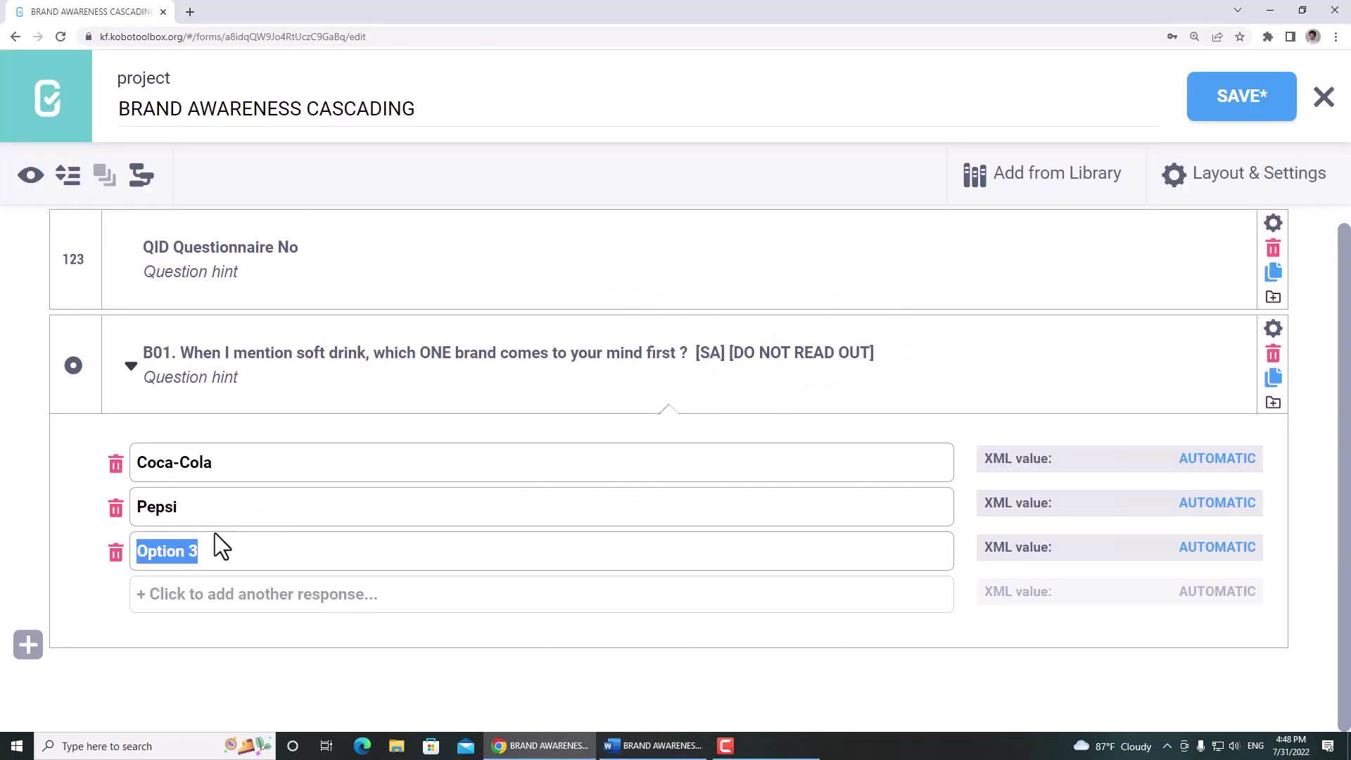
key(ctrl+v)
Add a fourth response option to B01 and fill it with Dr Pepper copied from the Word table.
click(184, 598)
key(alt+Tab)
scroll(265, 518, down, 1)
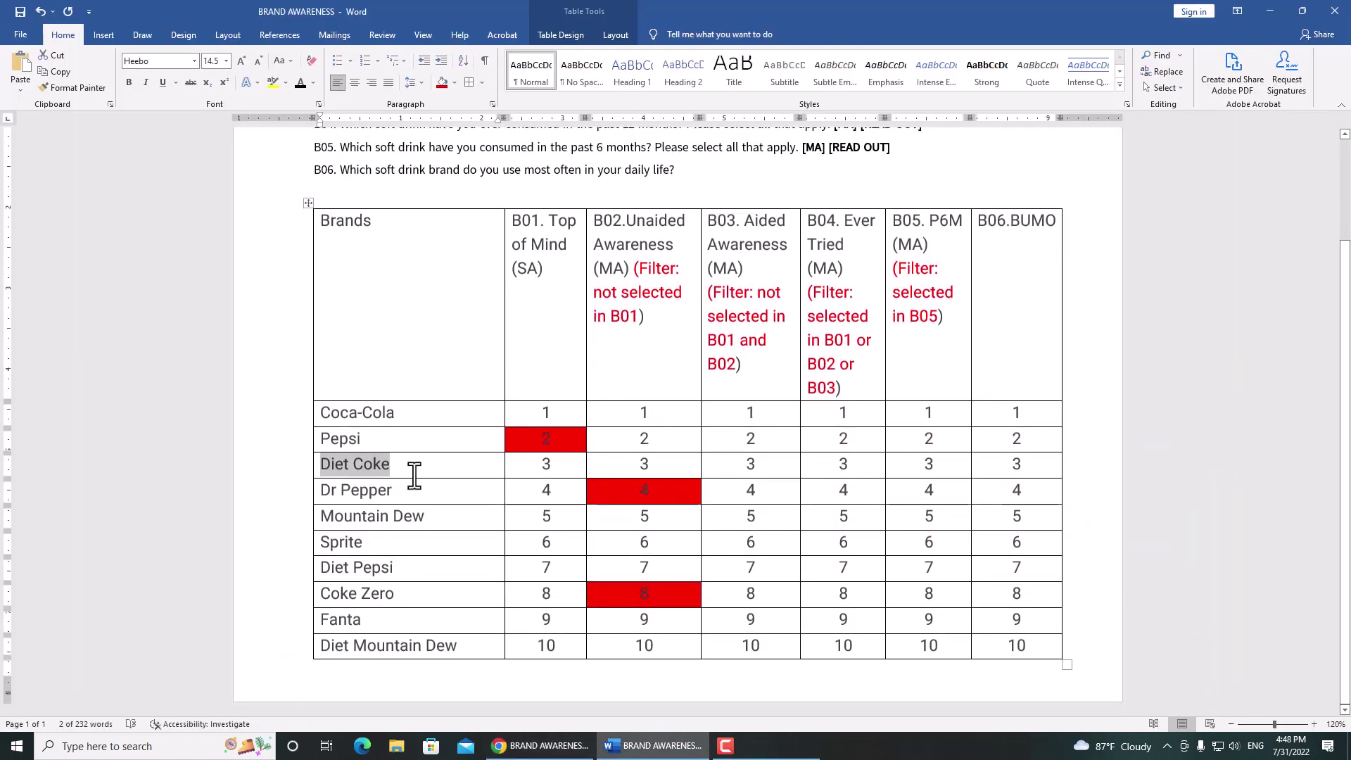
drag(408, 489, 320, 490)
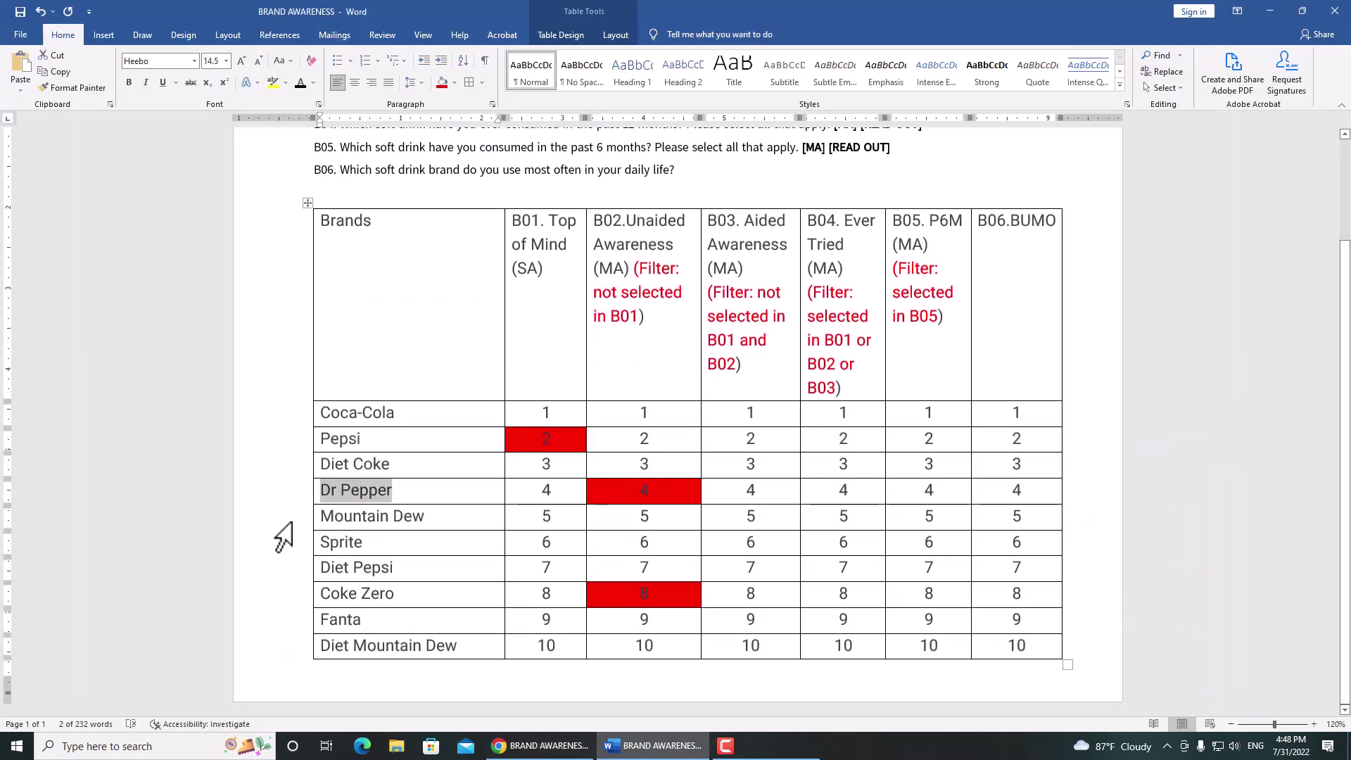
key(alt+Tab)
key(ctrl+v)
Add a fifth response option to B01 and fill it with Mountain Dew copied from the Word table.
click(235, 657)
key(alt+Tab)
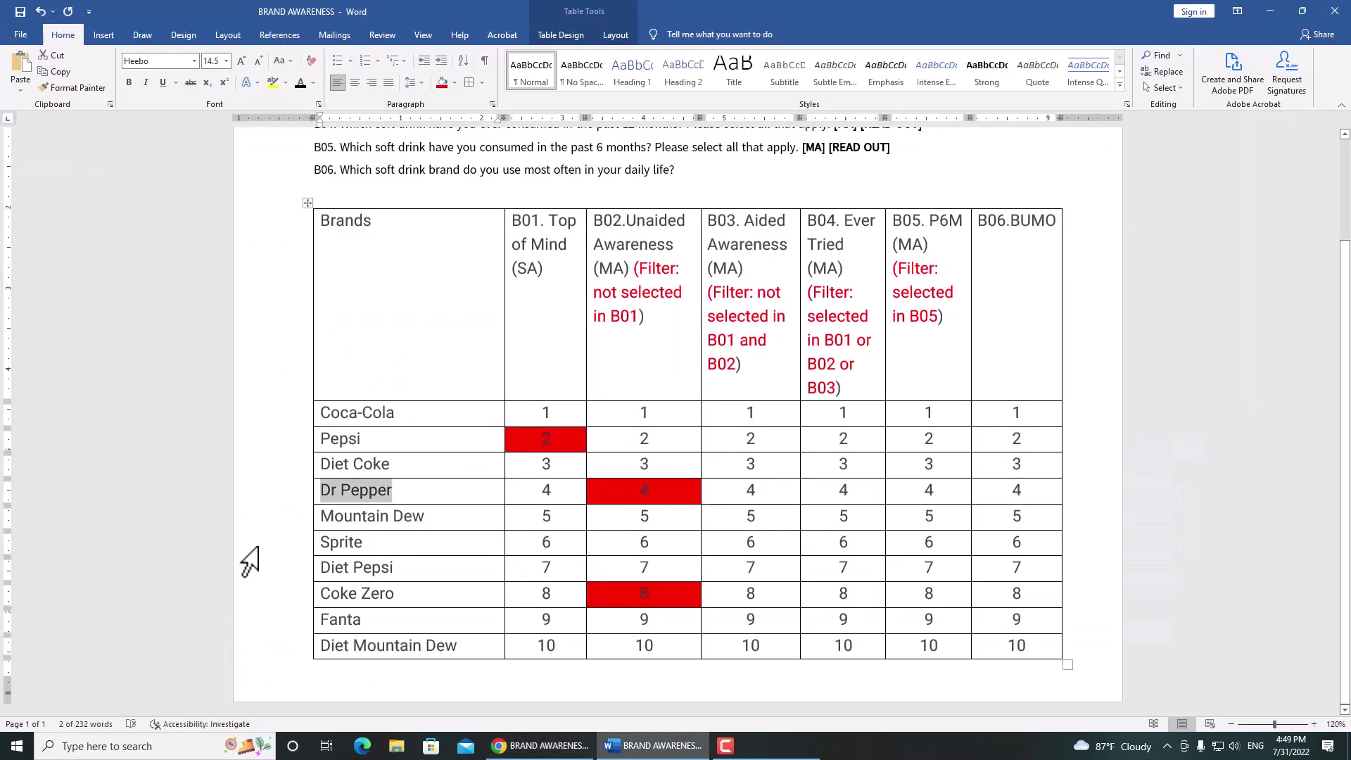
drag(424, 516, 320, 515)
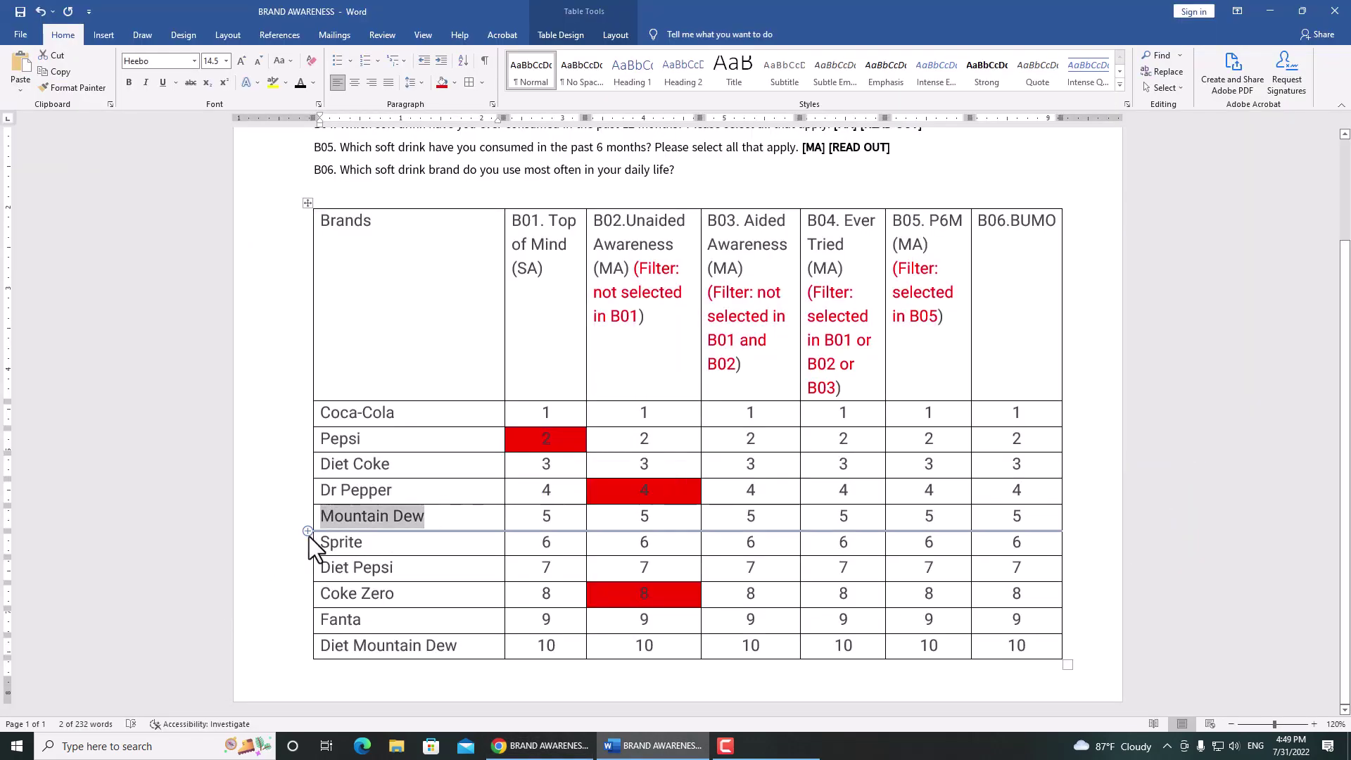
key(alt+Tab)
key(ctrl+v)
Add a sixth response option to B01 and fill it with Sprite copied from the Word table.
click(217, 691)
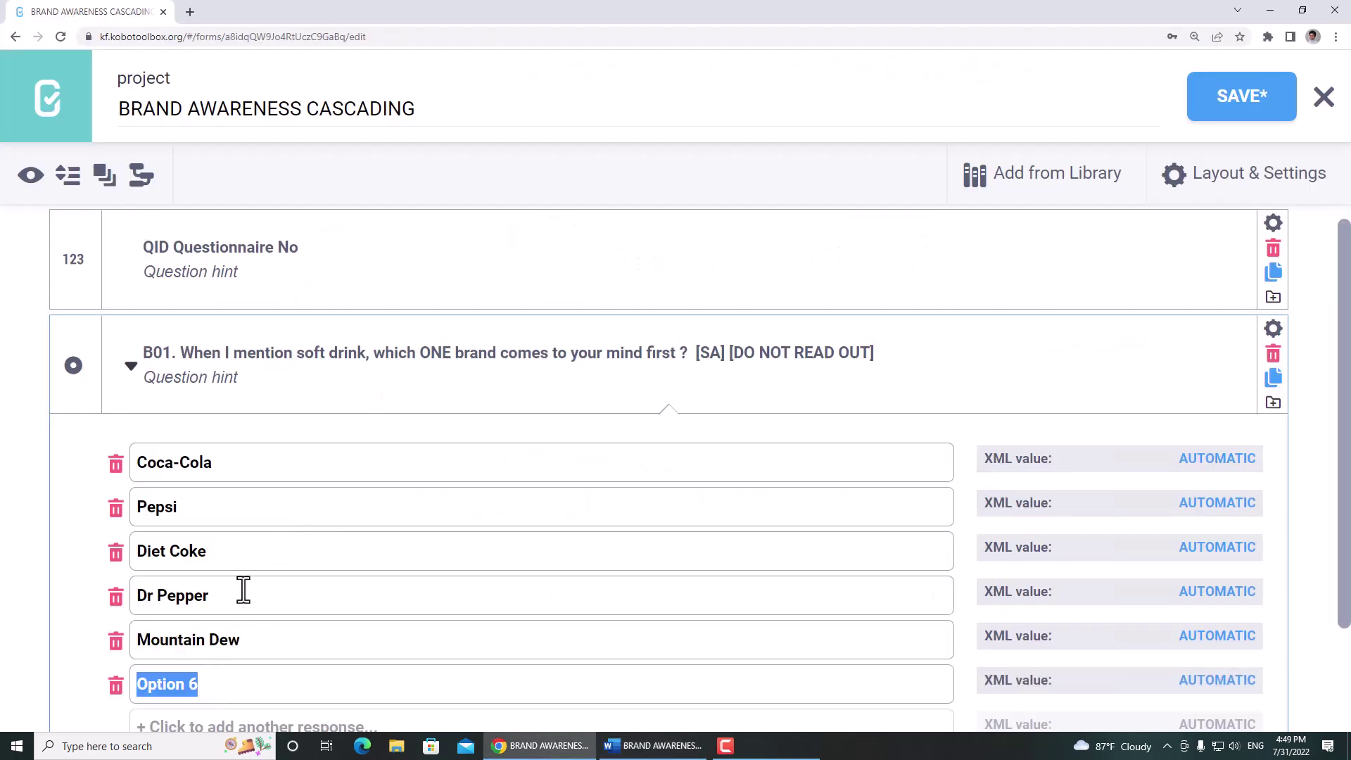
scroll(244, 590, down, 2)
key(alt+Tab)
drag(430, 543, 310, 543)
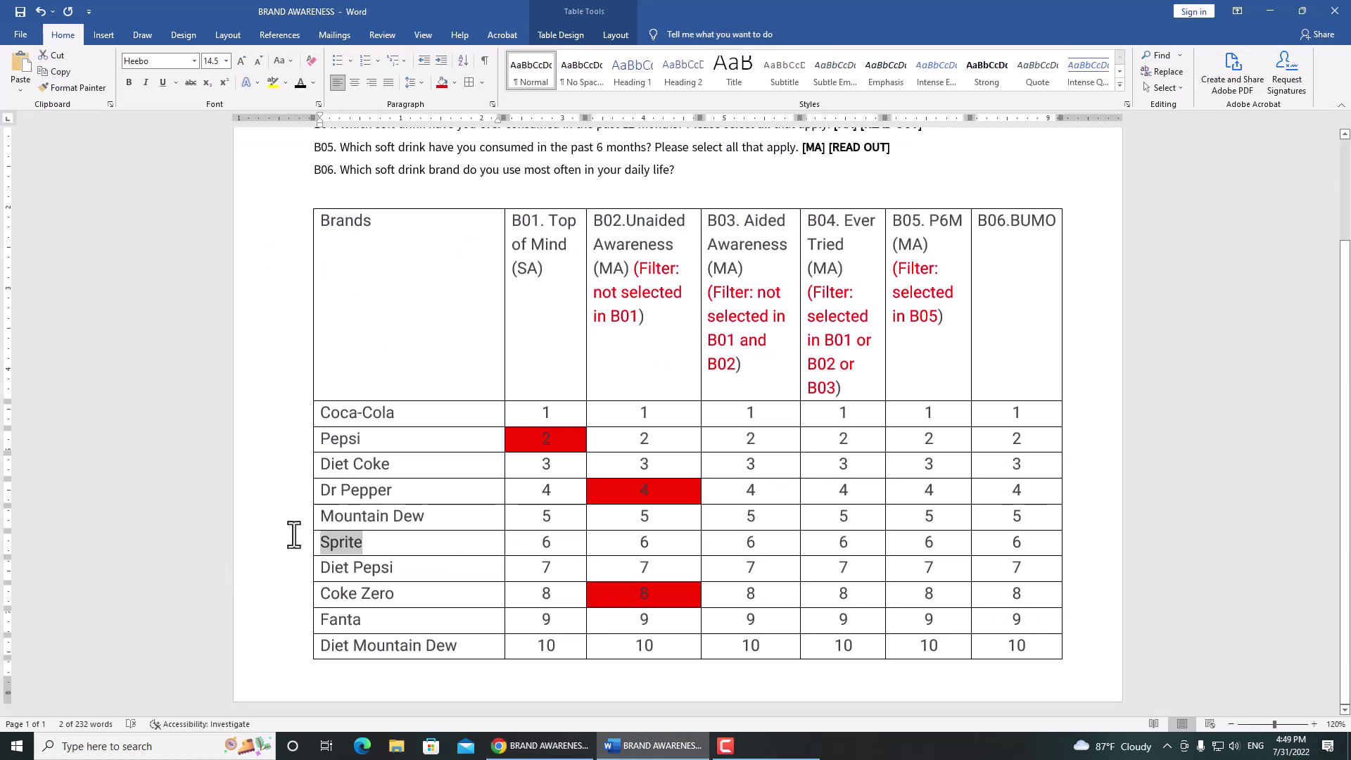
key(ctrl+c)
key(alt+Tab)
key(ctrl+v)
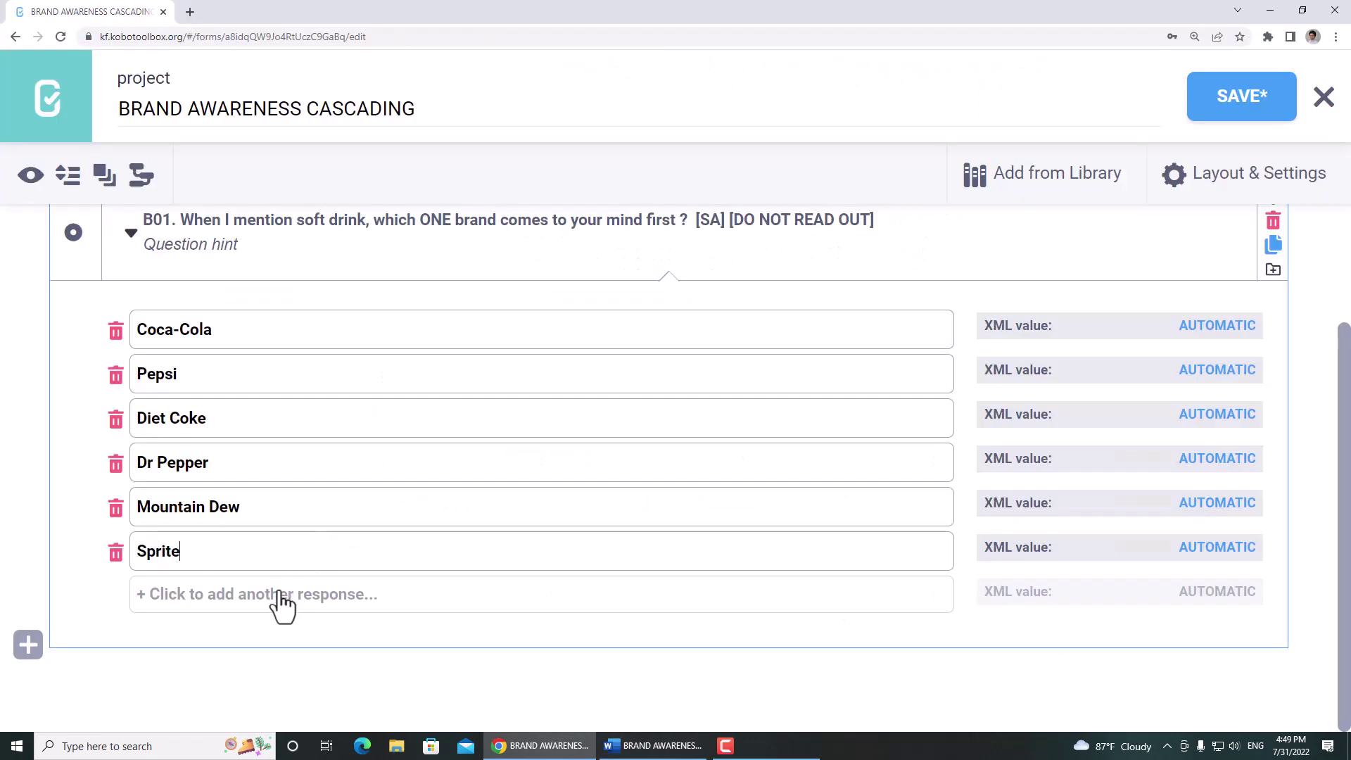
Add a seventh response option to B01 and fill it with Diet Pepsi copied from the Word table.
click(272, 598)
key(alt+Tab)
drag(399, 567, 317, 567)
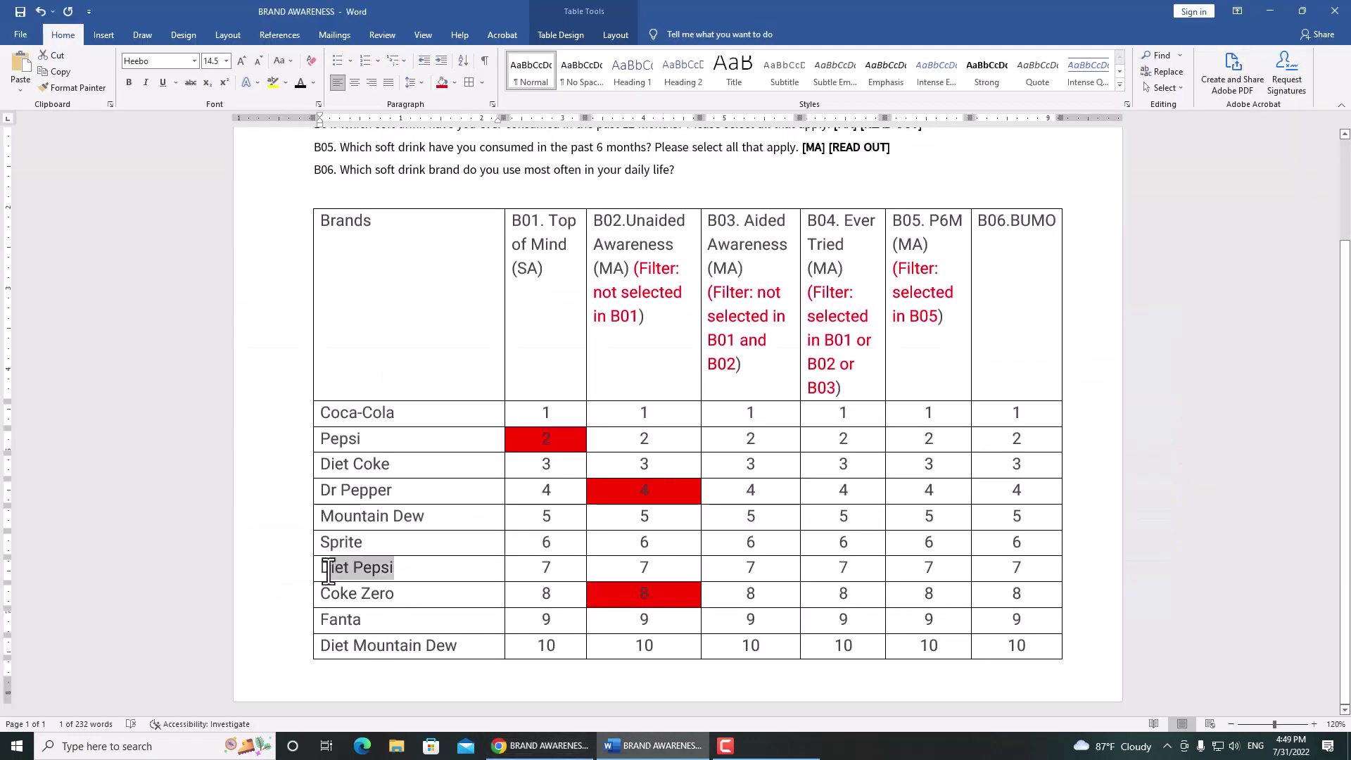
key(ctrl+c)
key(alt+Tab)
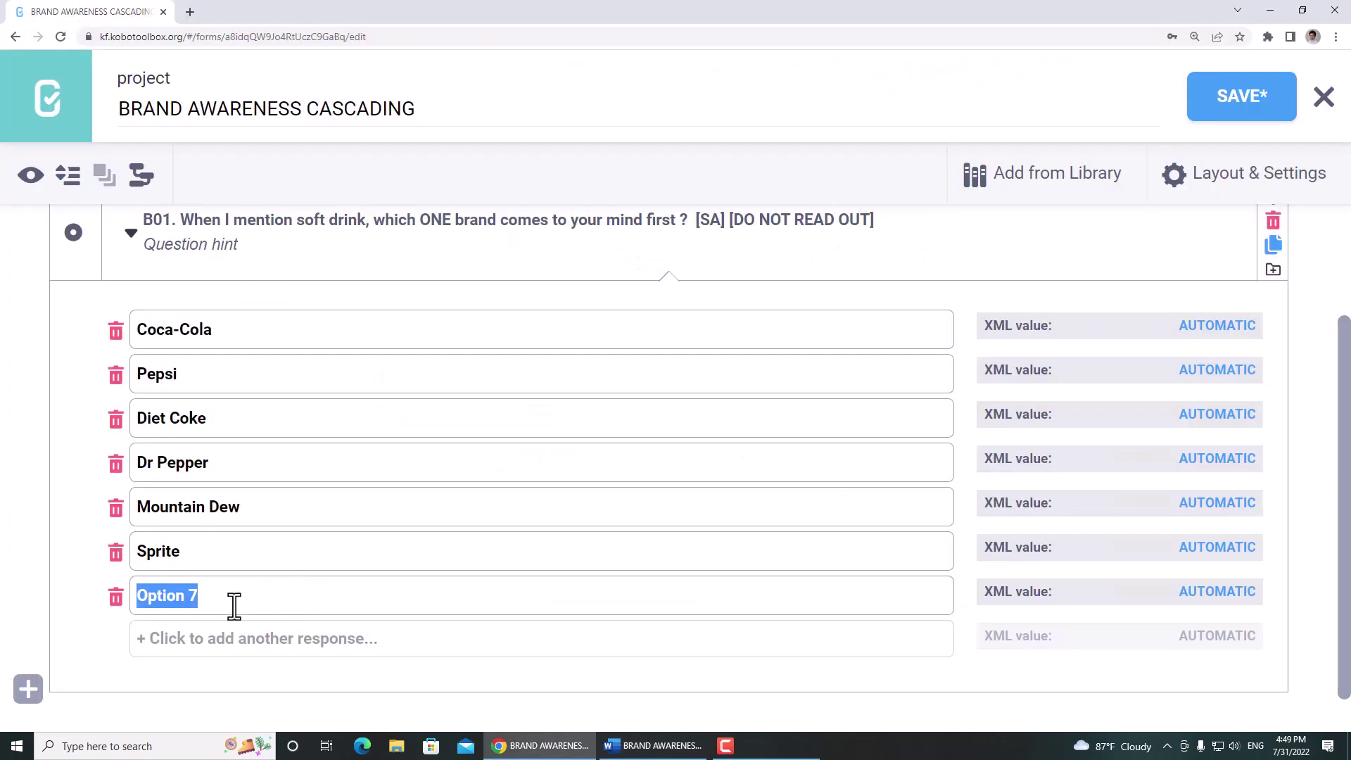
key(ctrl+v)
Copy Coke Zero from the Word table and add it as the eighth response option of B01 in KoboToolbox.
key(alt+Tab)
drag(405, 595, 324, 584)
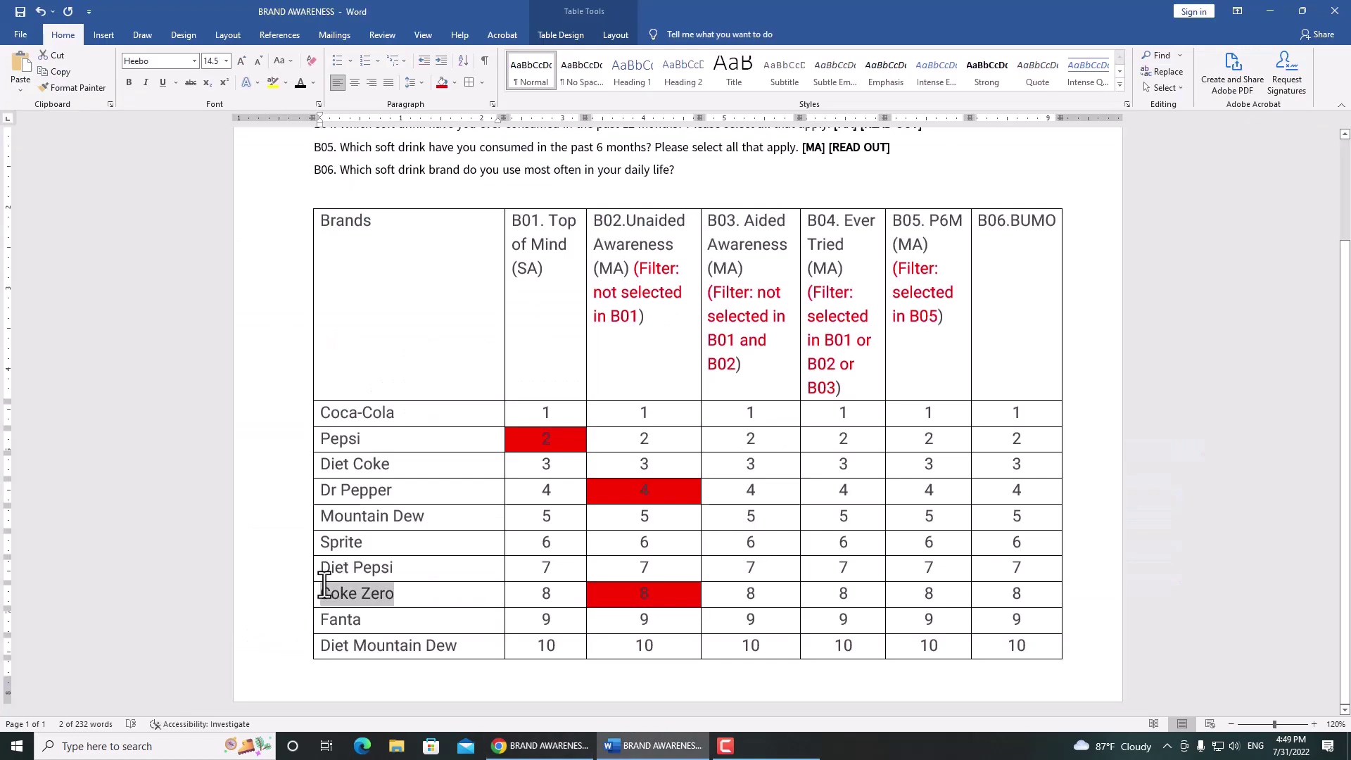
key(ctrl+c)
key(alt+Tab)
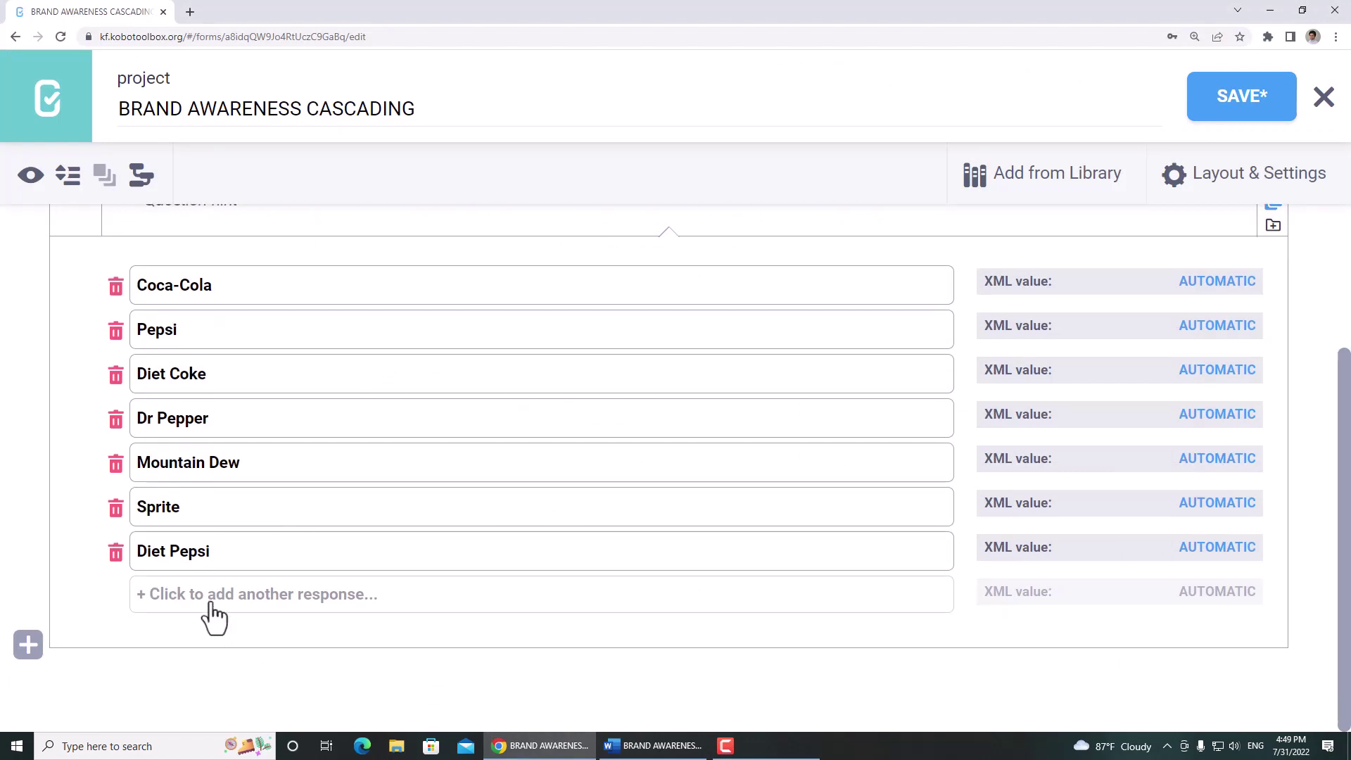
click(210, 603)
key(ctrl+v)
Copy Fanta from the Word table and add it as the ninth response option of B01 in KoboToolbox.
key(alt+Tab)
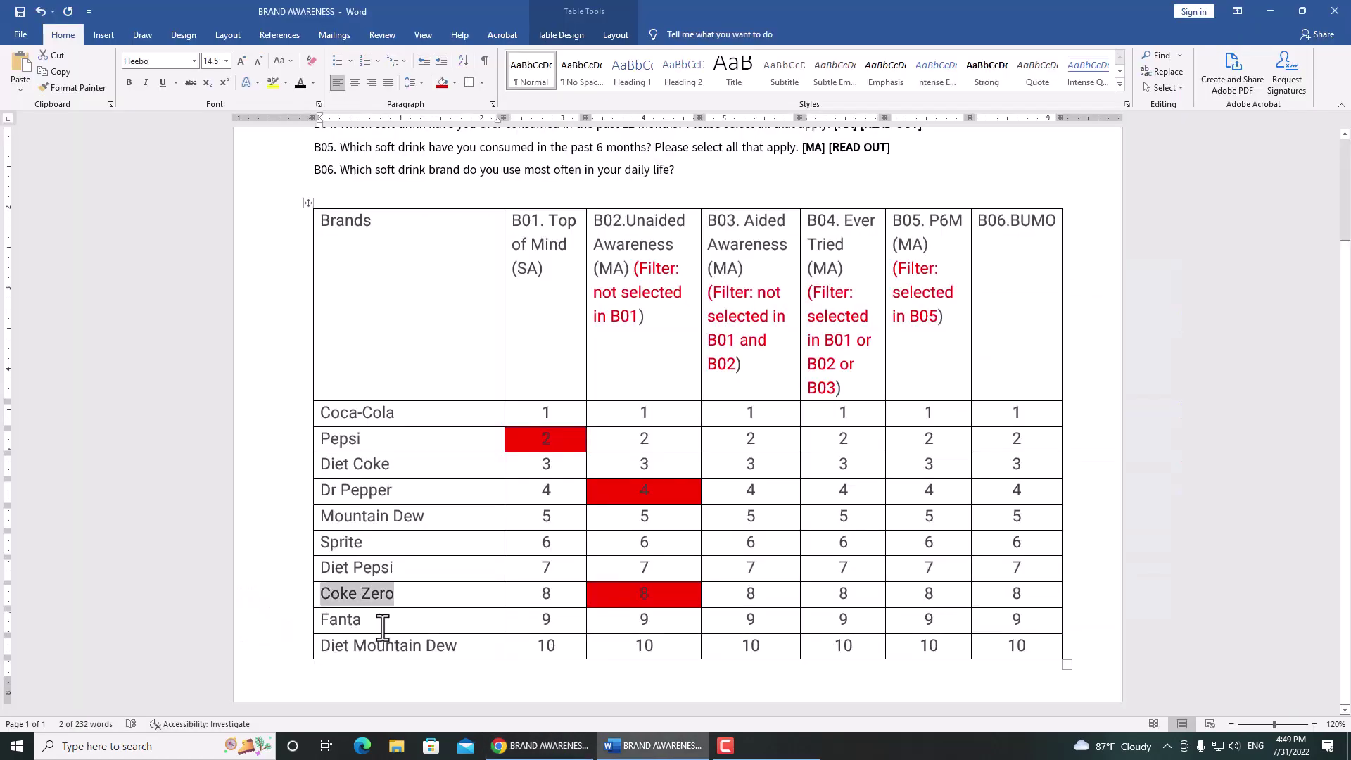
drag(382, 626, 281, 618)
key(ctrl+c)
key(alt+Tab)
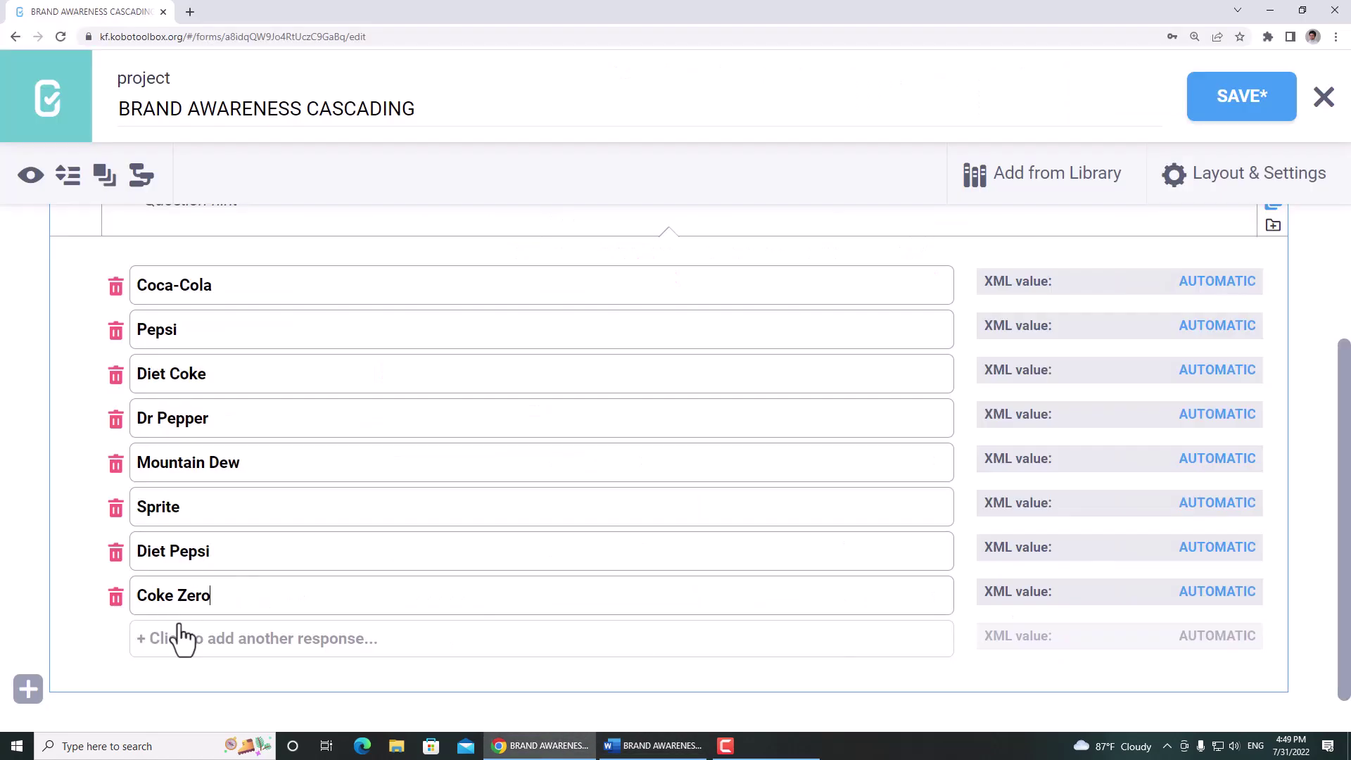
click(183, 638)
key(ctrl+v)
Copy Diet Mountain Dew from the Word table and add it as the tenth response option of B01 in KoboToolbox.
scroll(225, 633, down, 1)
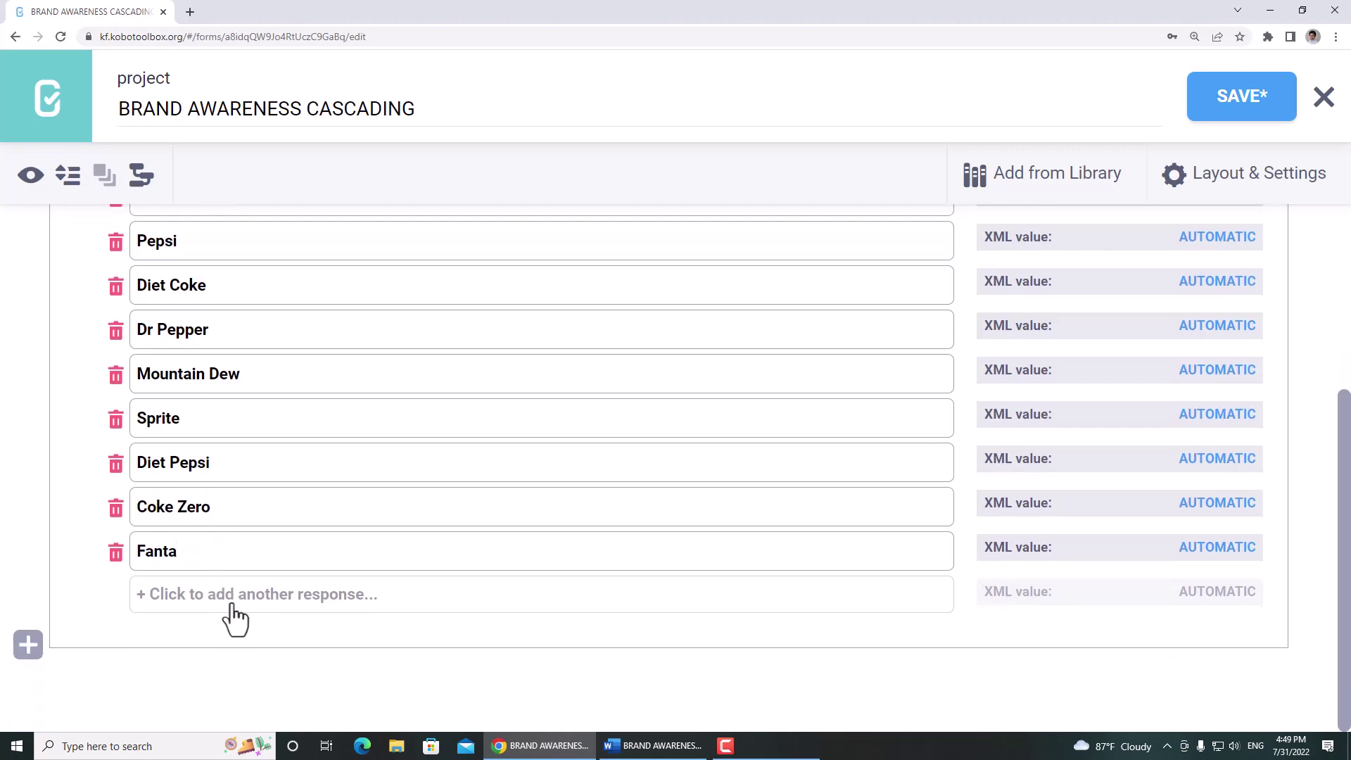
key(alt+Tab)
drag(454, 647, 318, 645)
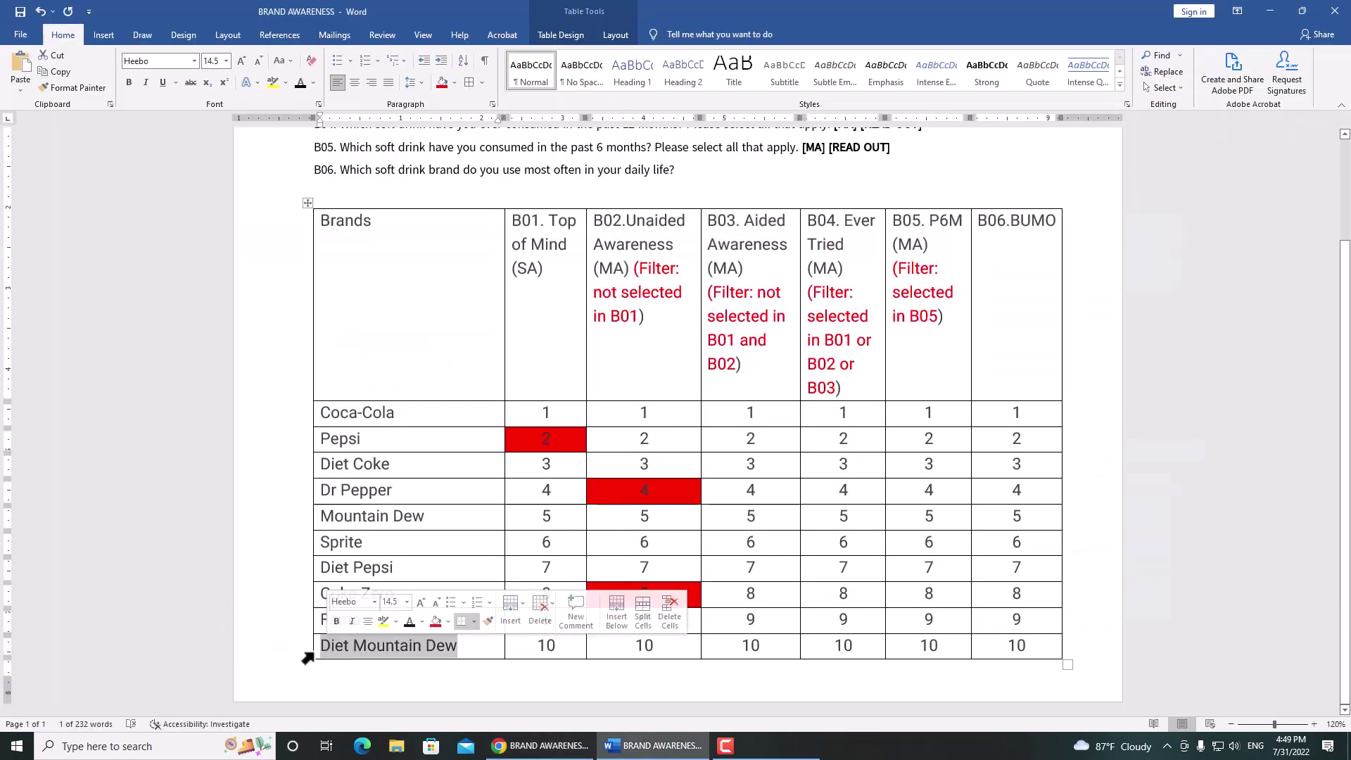
key(ctrl+c)
key(alt+Tab)
click(293, 651)
key(ctrl+v)
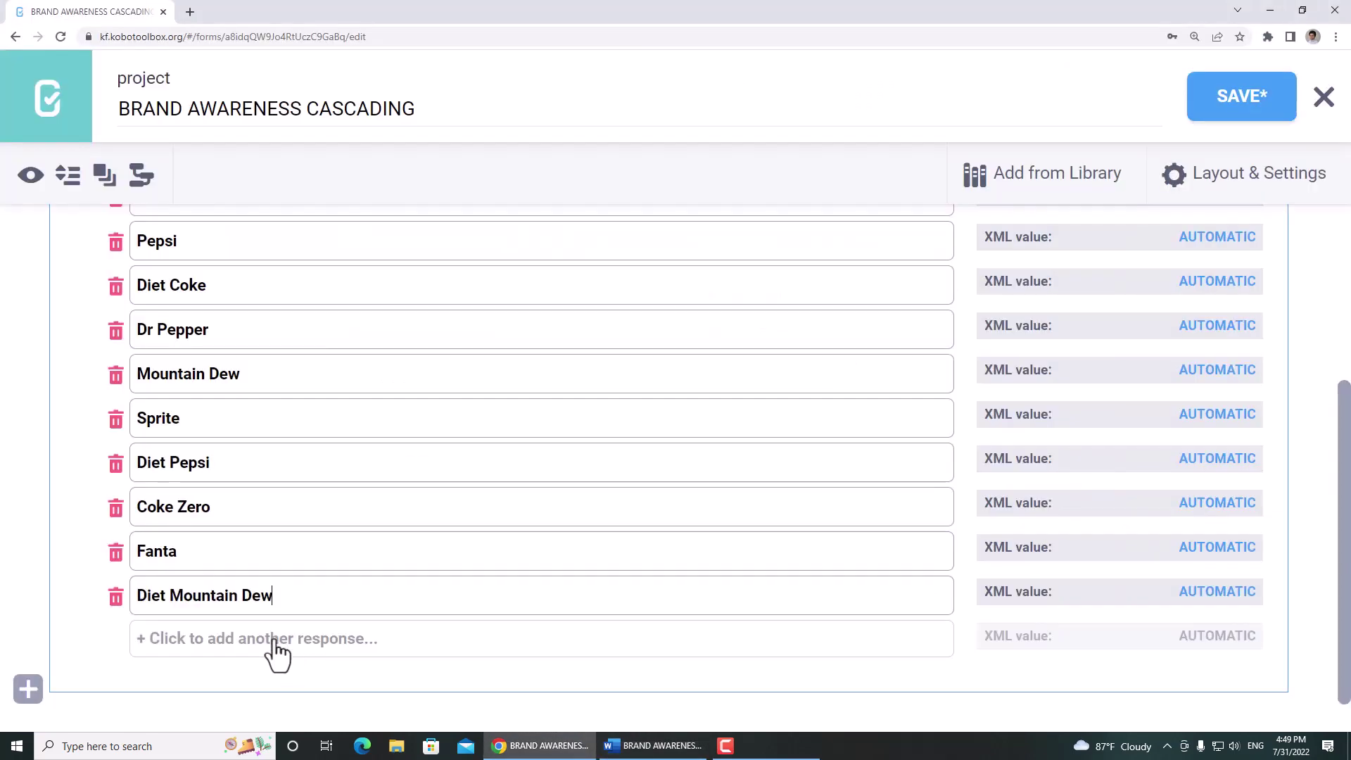
Set the XML values of the first five B01 options, Coca-Cola through Mountain Dew, to 1, 2, 3, 4 and 5.
scroll(259, 453, up, 1)
key(ctrl+minus)
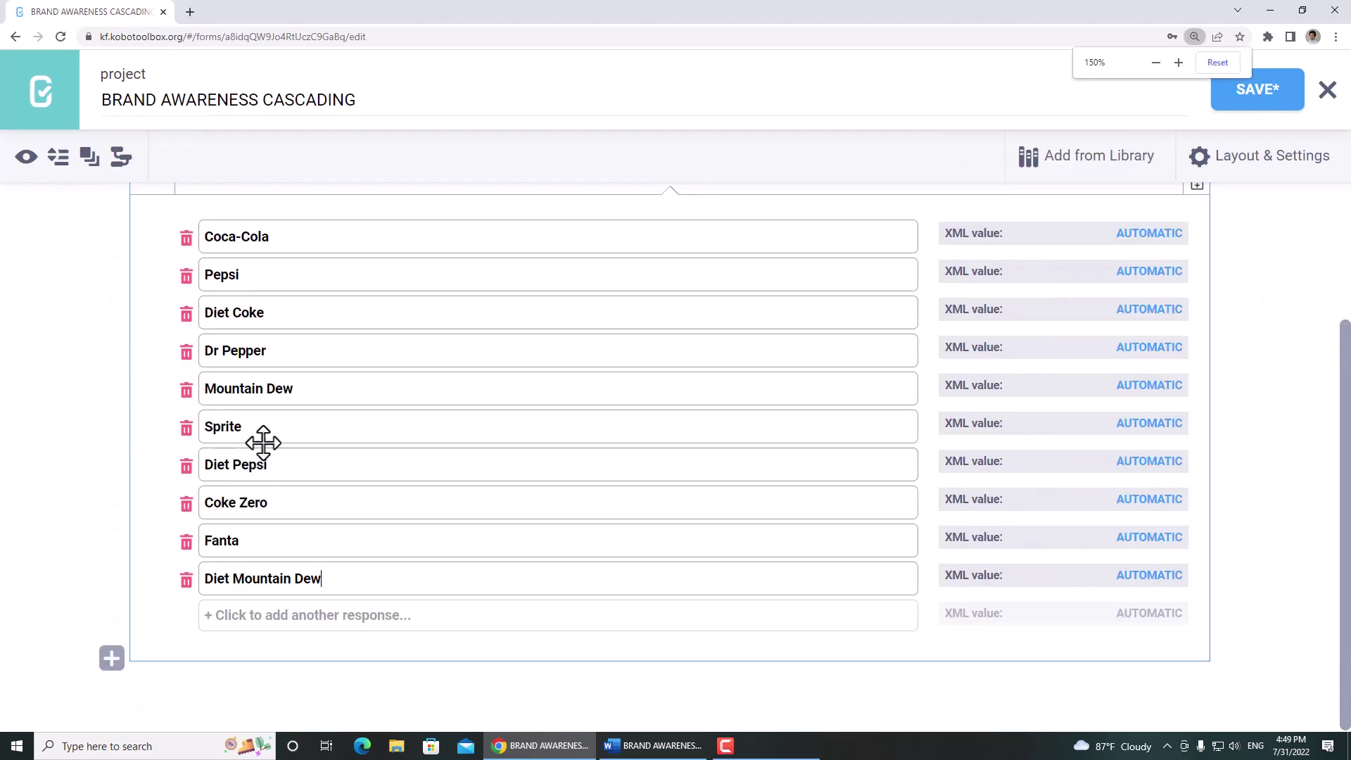
click(302, 236)
text(1)
key(Tab)
text(2)
key(Tab)
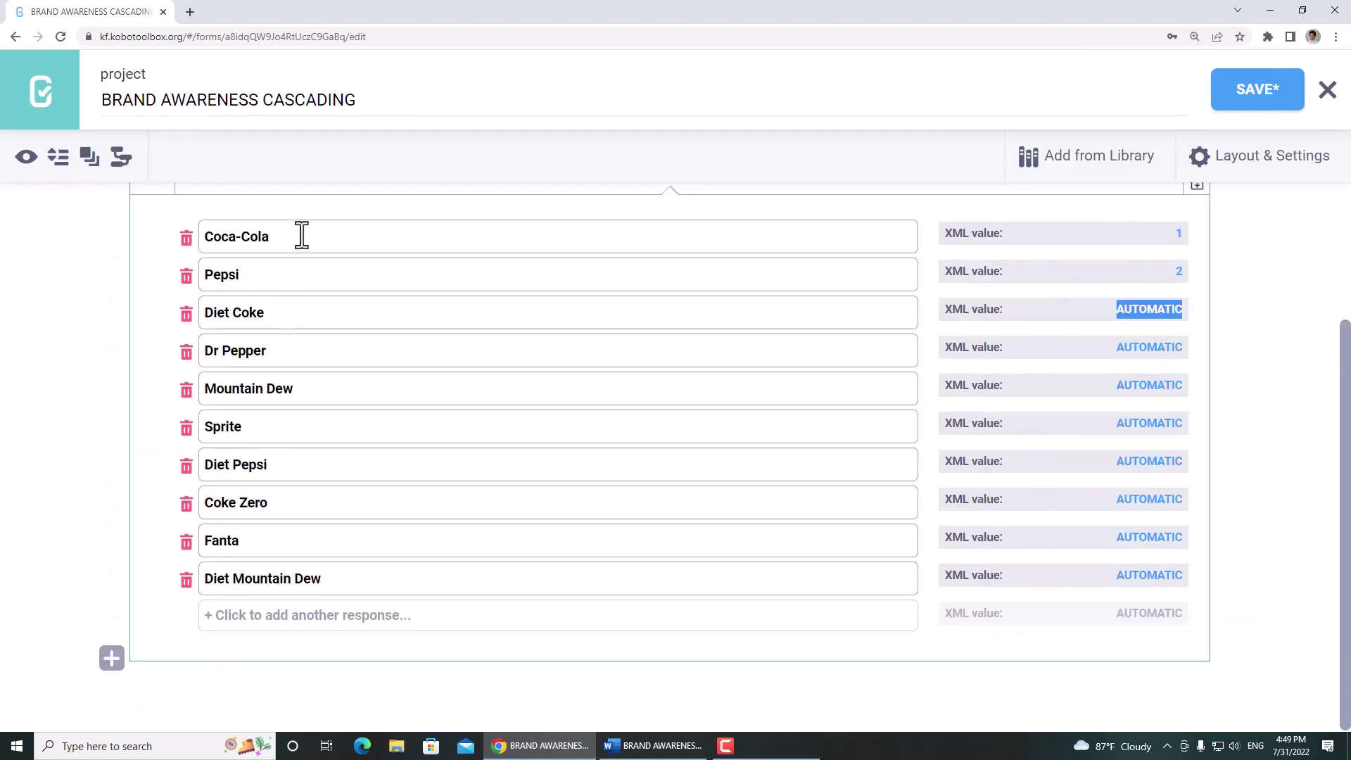
text(3)
key(Tab)
text(4)
key(Tab)
key(Tab)
text(5)
key(Tab)
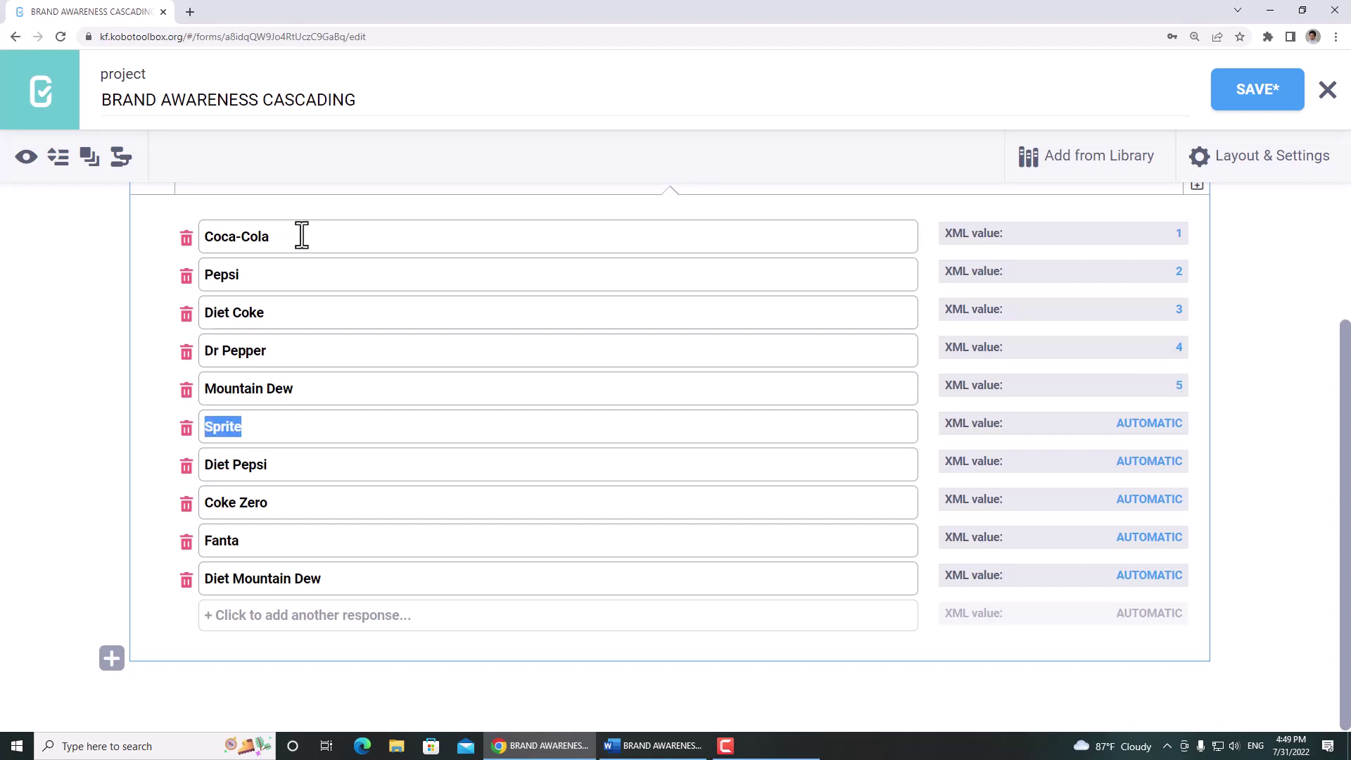
Set the XML values of the last five B01 options, Sprite through Diet Mountain Dew, to 6, 7, 8, 9 and 10.
key(Tab)
text(6)
key(Tab)
key(Tab)
text(7)
key(Tab)
key(Tab)
text(8)
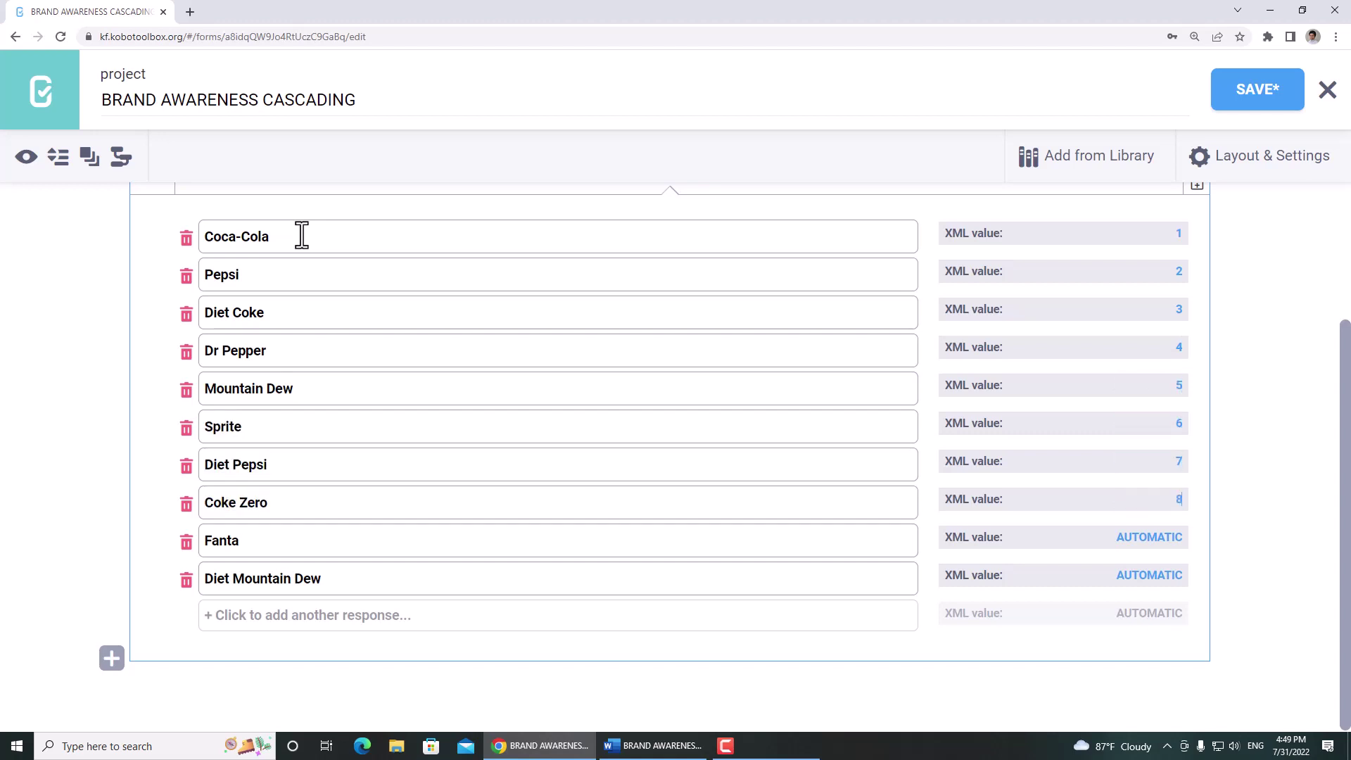
key(Tab)
key(Tab)
text(9)
key(Tab)
key(Tab)
text(10)
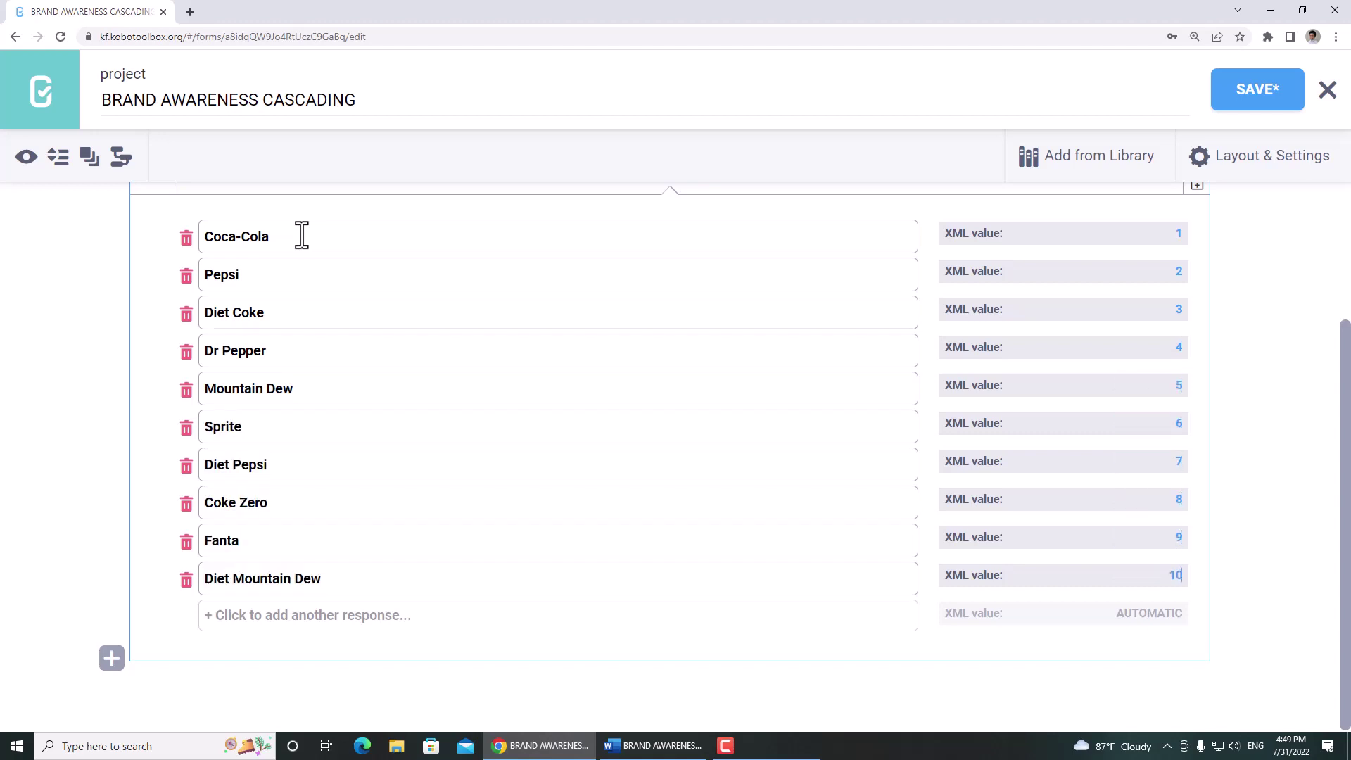
In B01's settings, shorten the data column name to B01 and make the response mandatory.
scroll(428, 387, up, 3)
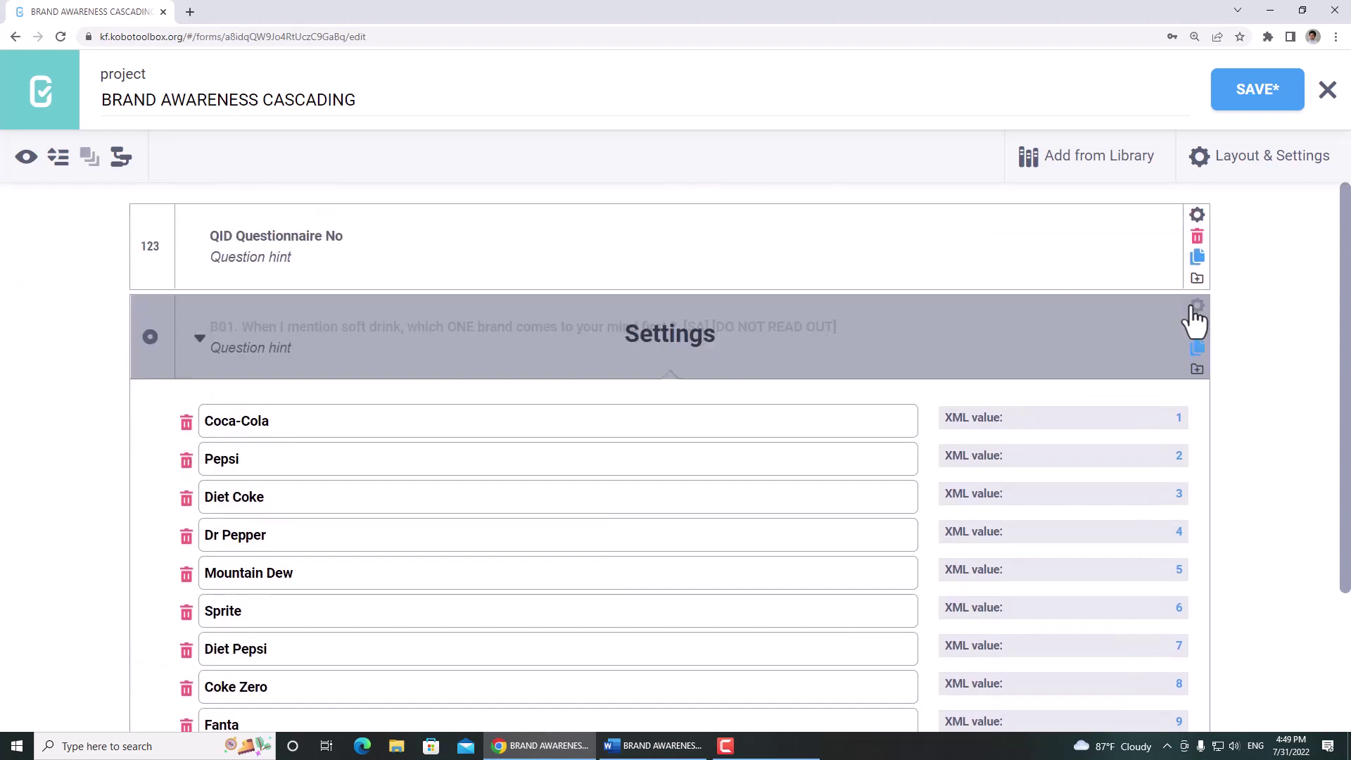
click(1194, 310)
key(ctrl+minus)
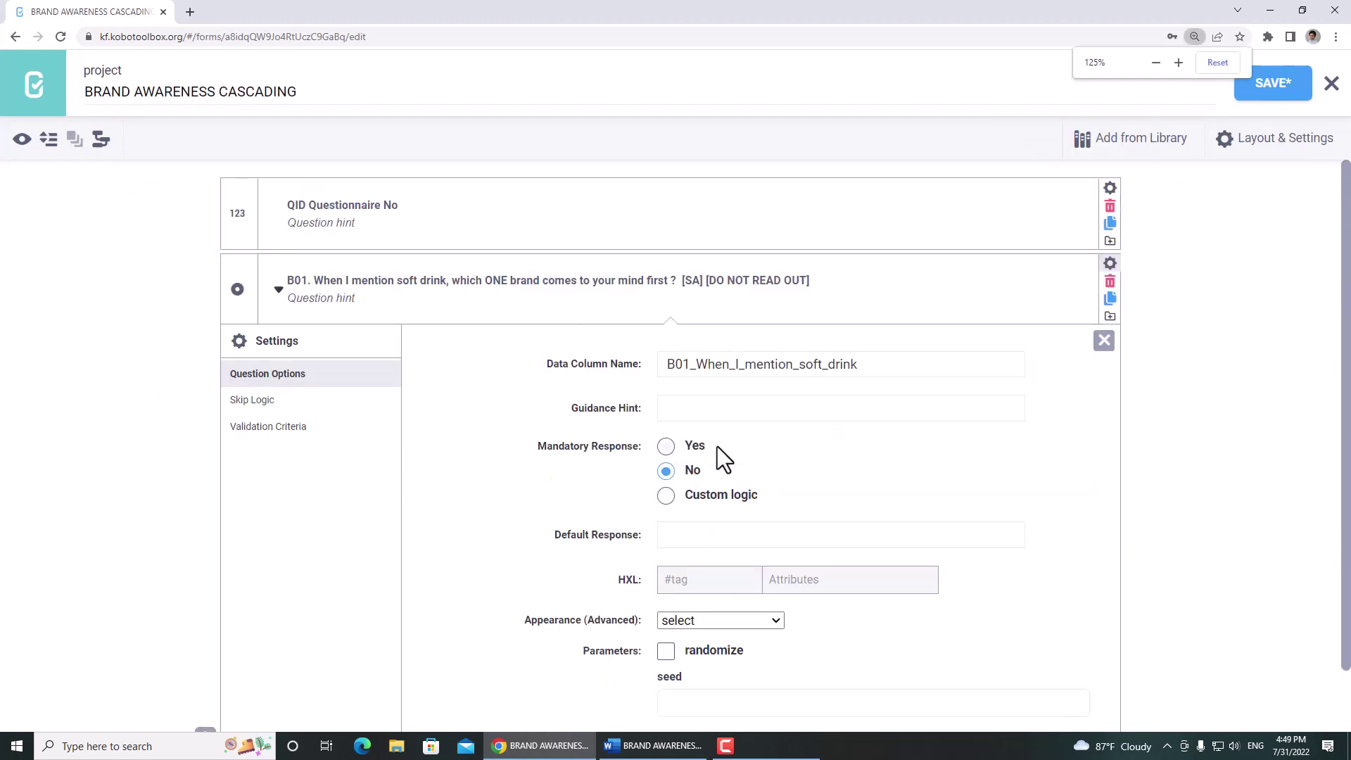
click(695, 366)
drag(695, 366, 924, 377)
key(BackSpace)
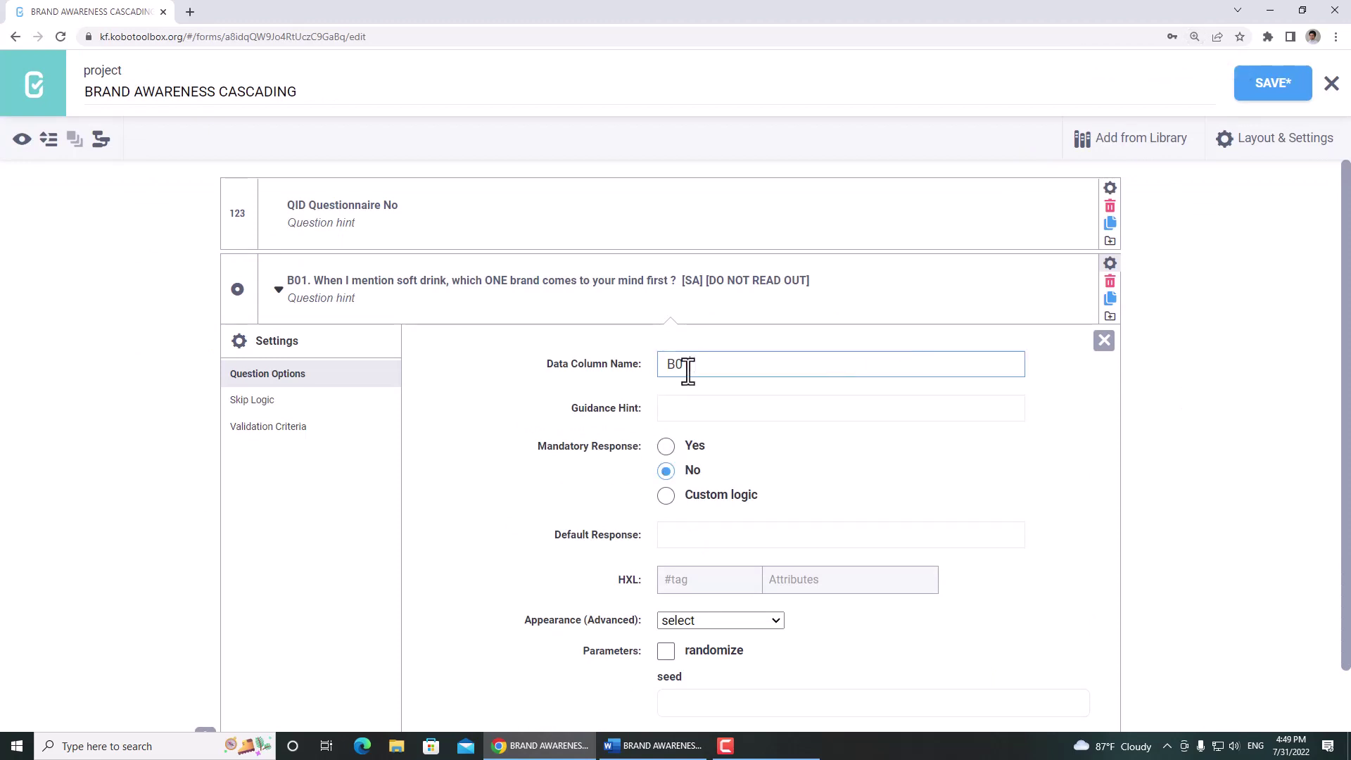
click(665, 448)
key(ctrl+minus)
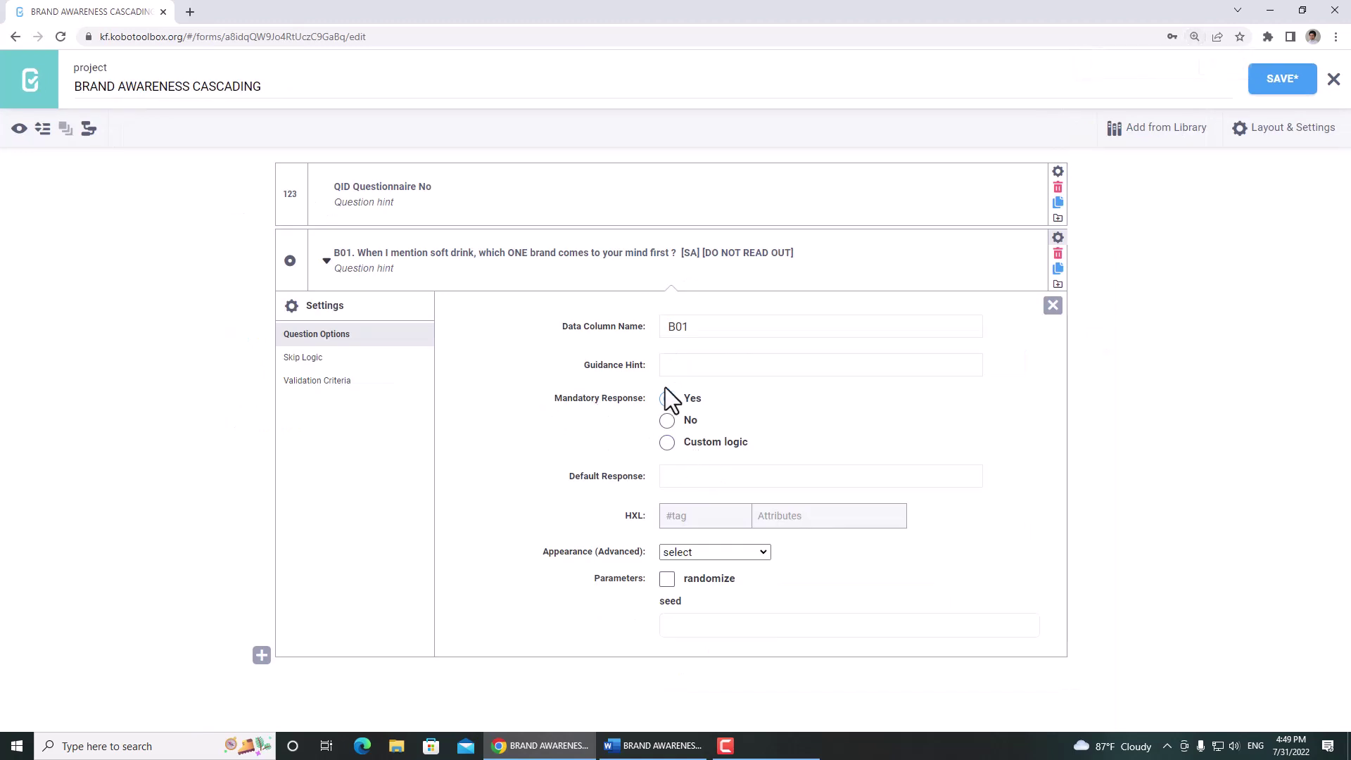
click(1055, 237)
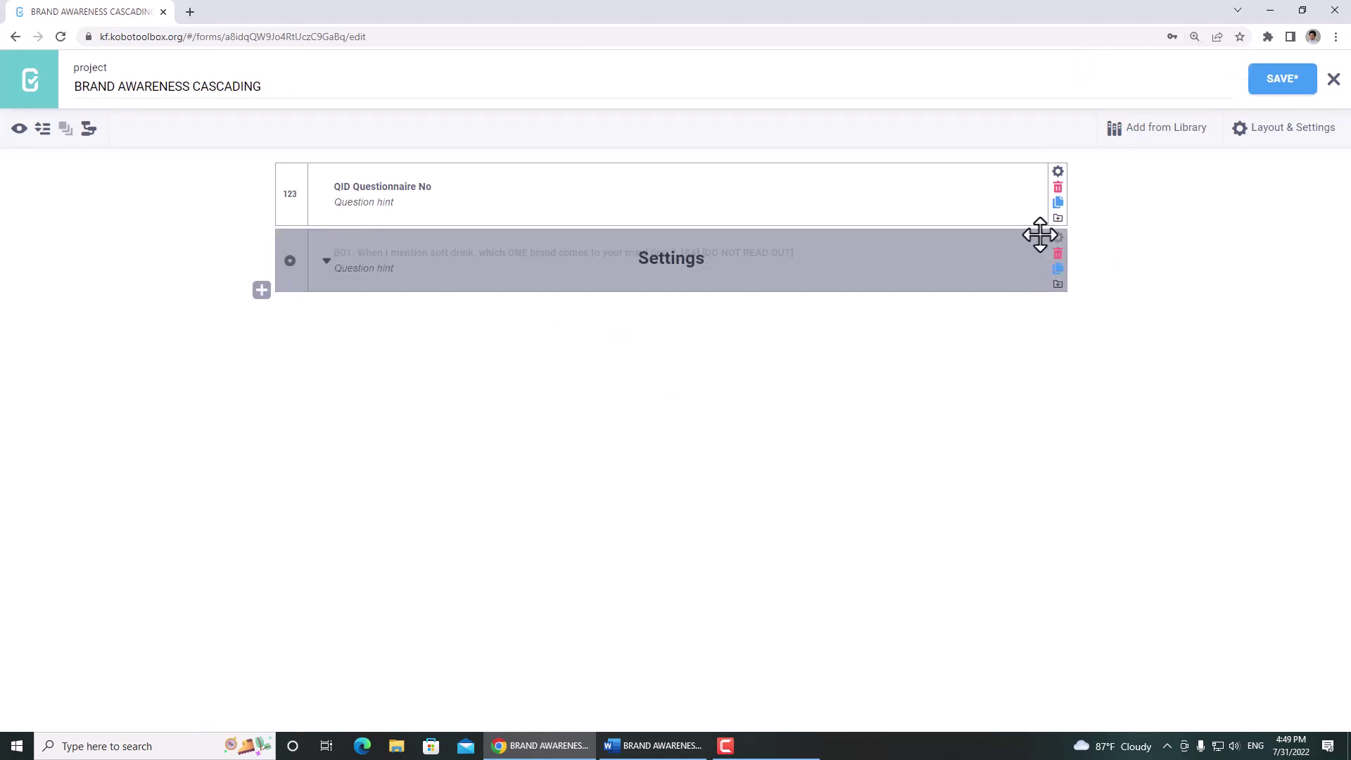
Copy the B02 question text from the Word questionnaire and add it to the form below B01 as a Select Many question.
click(263, 297)
key(alt+Tab)
scroll(266, 301, up, 3)
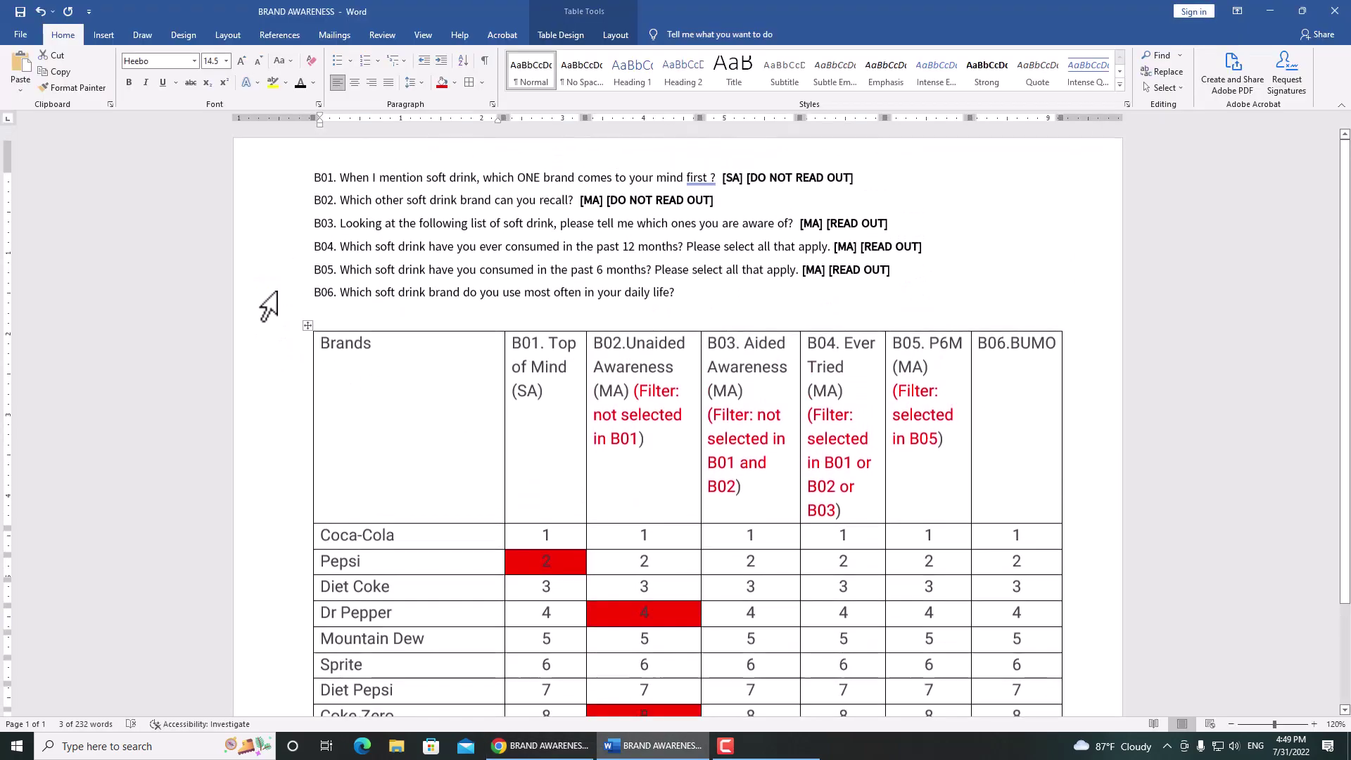
key(alt+Tab)
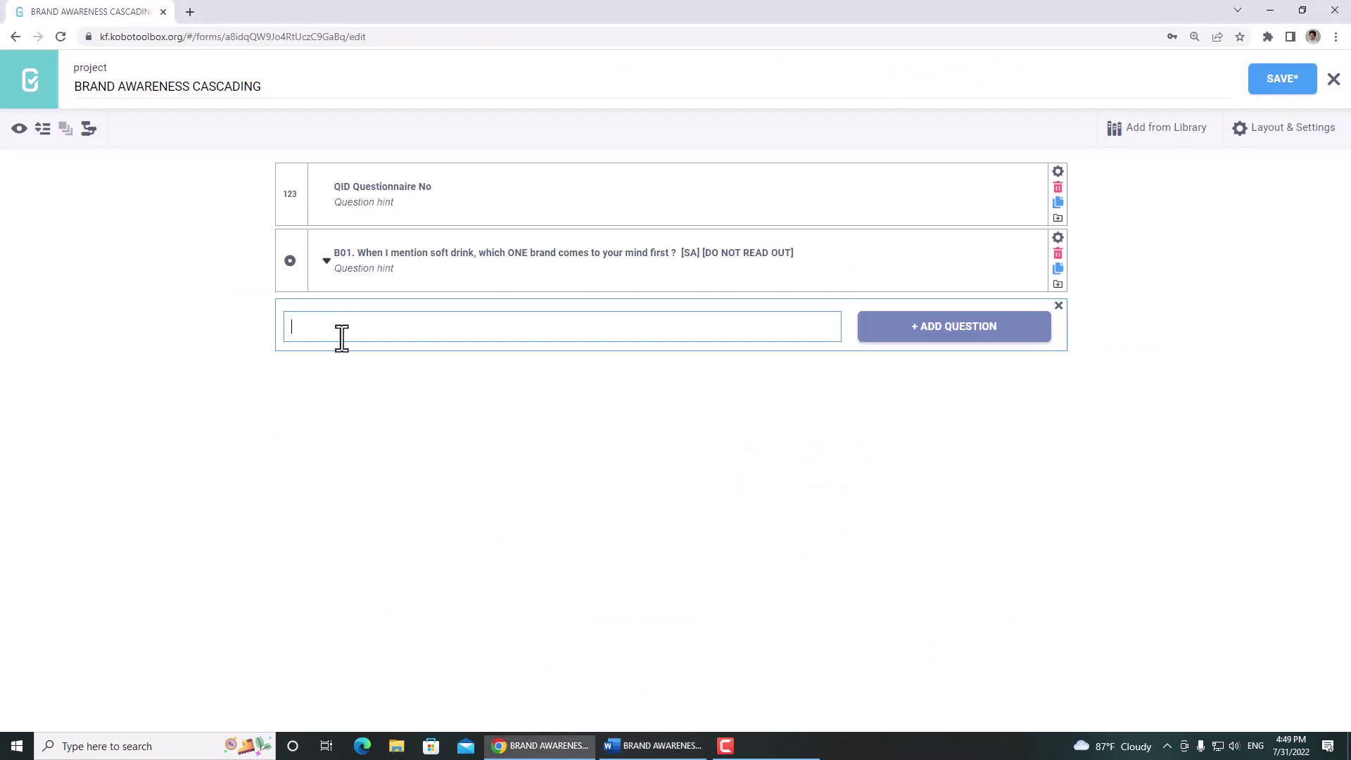
key(ctrl+v)
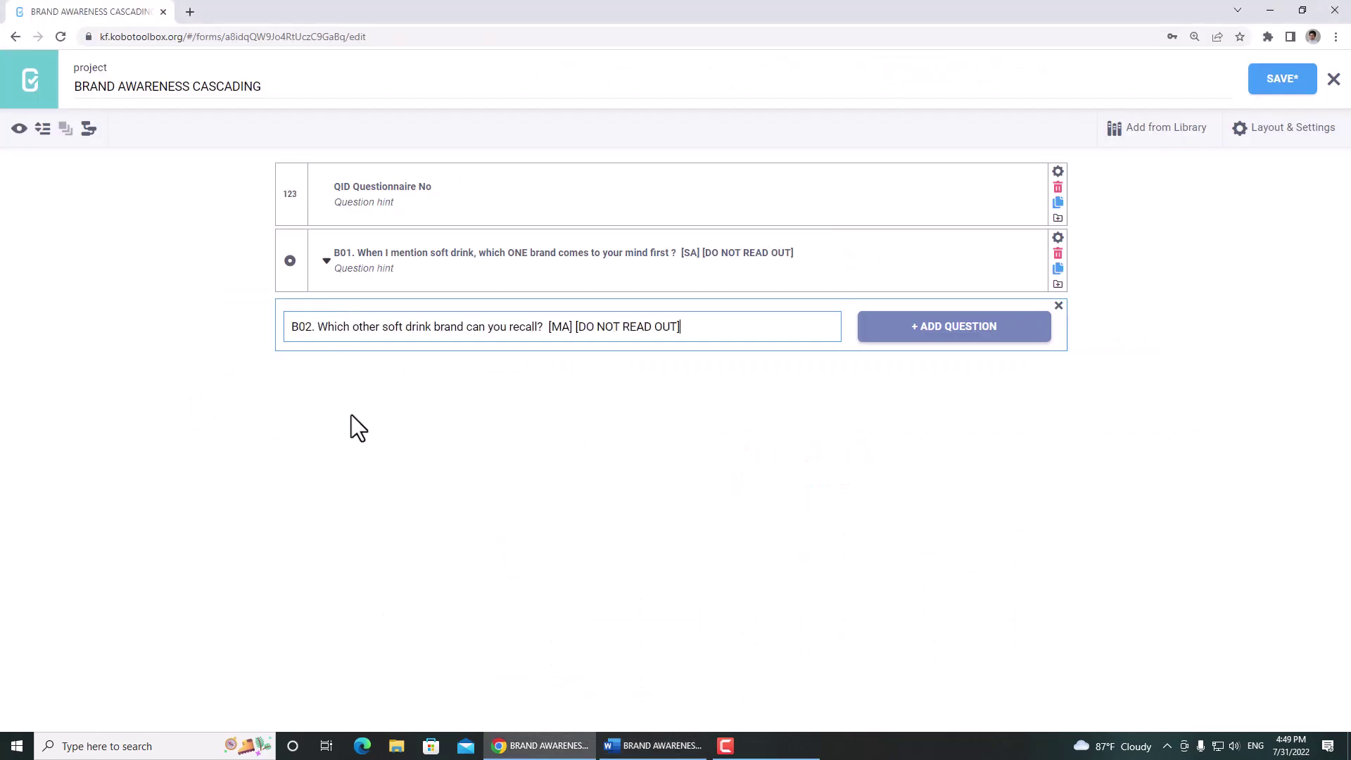
click(887, 330)
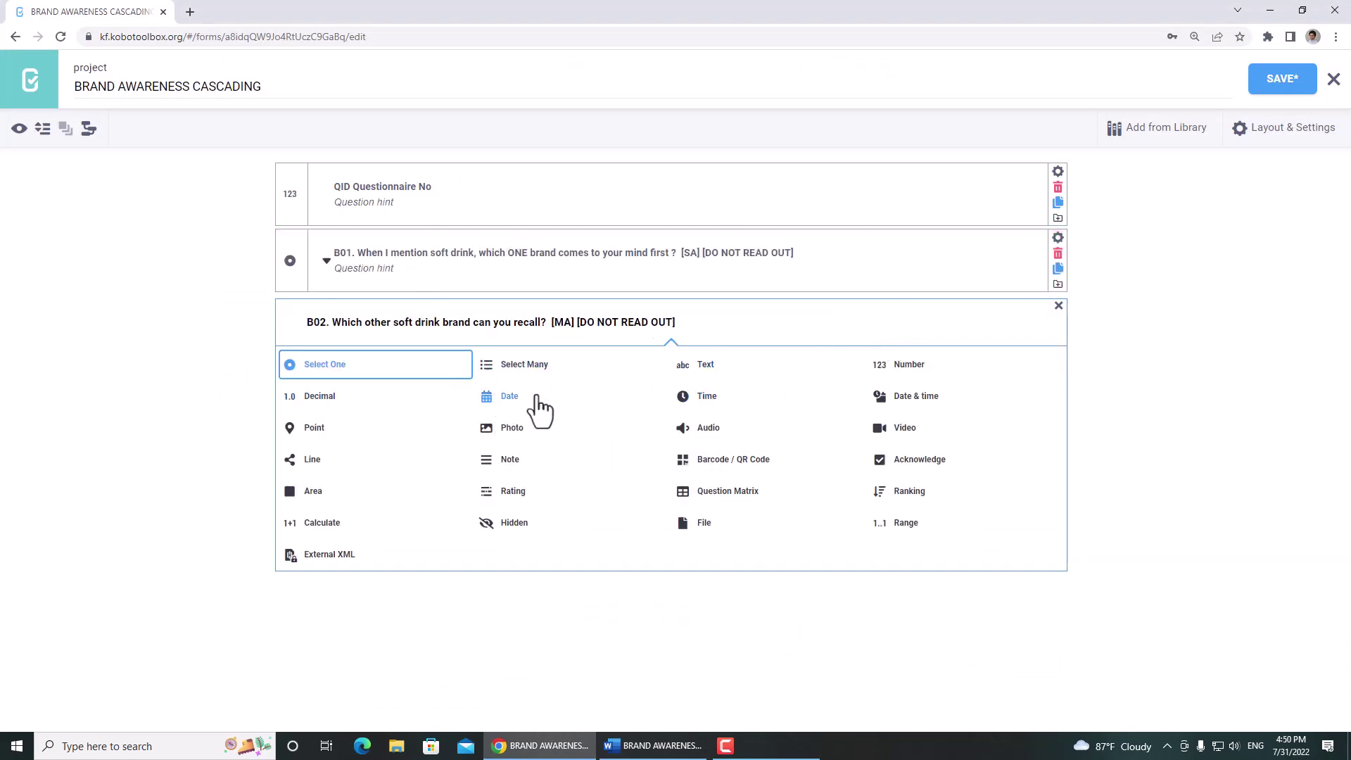
click(524, 363)
Copy Coca-Cola from the Word table into the first response option of B02, with XML value 1.
key(alt+Tab)
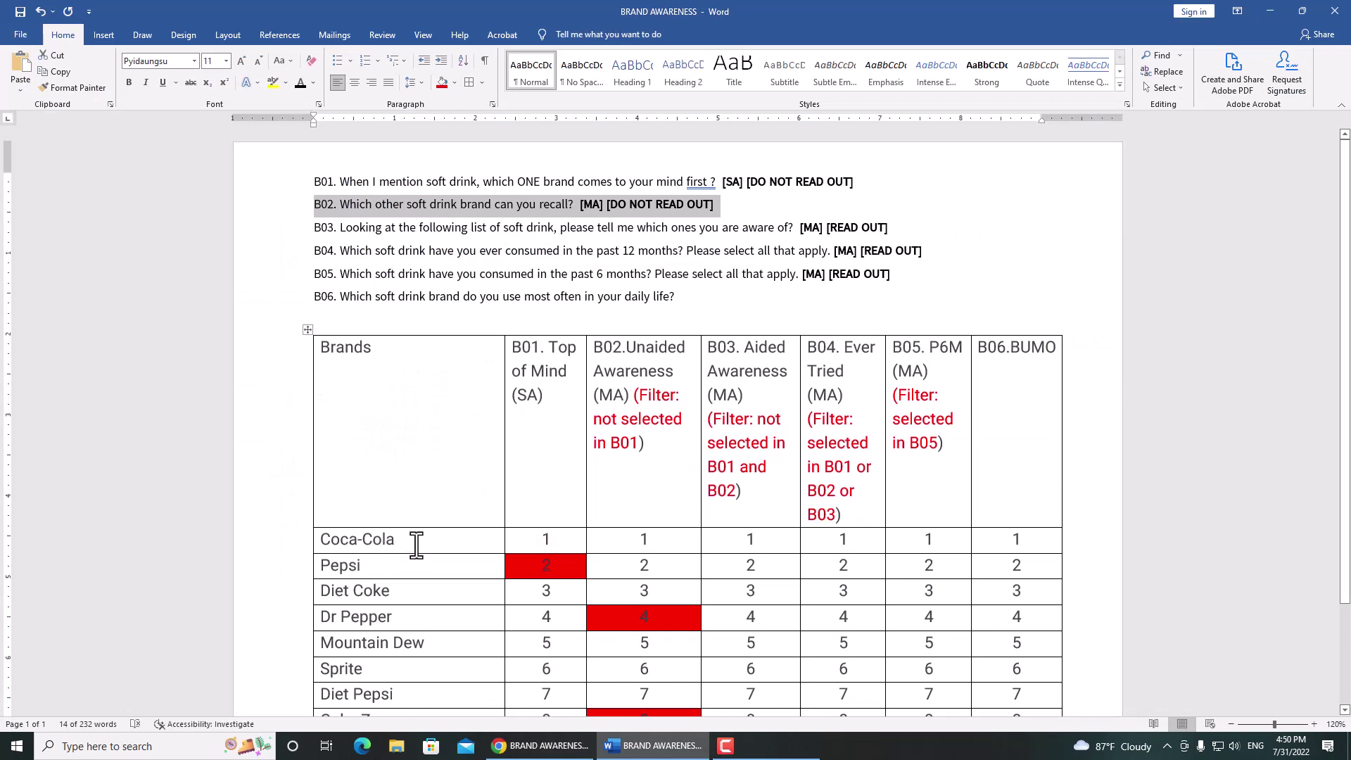
drag(416, 545, 315, 542)
key(ctrl+c)
key(alt+Tab)
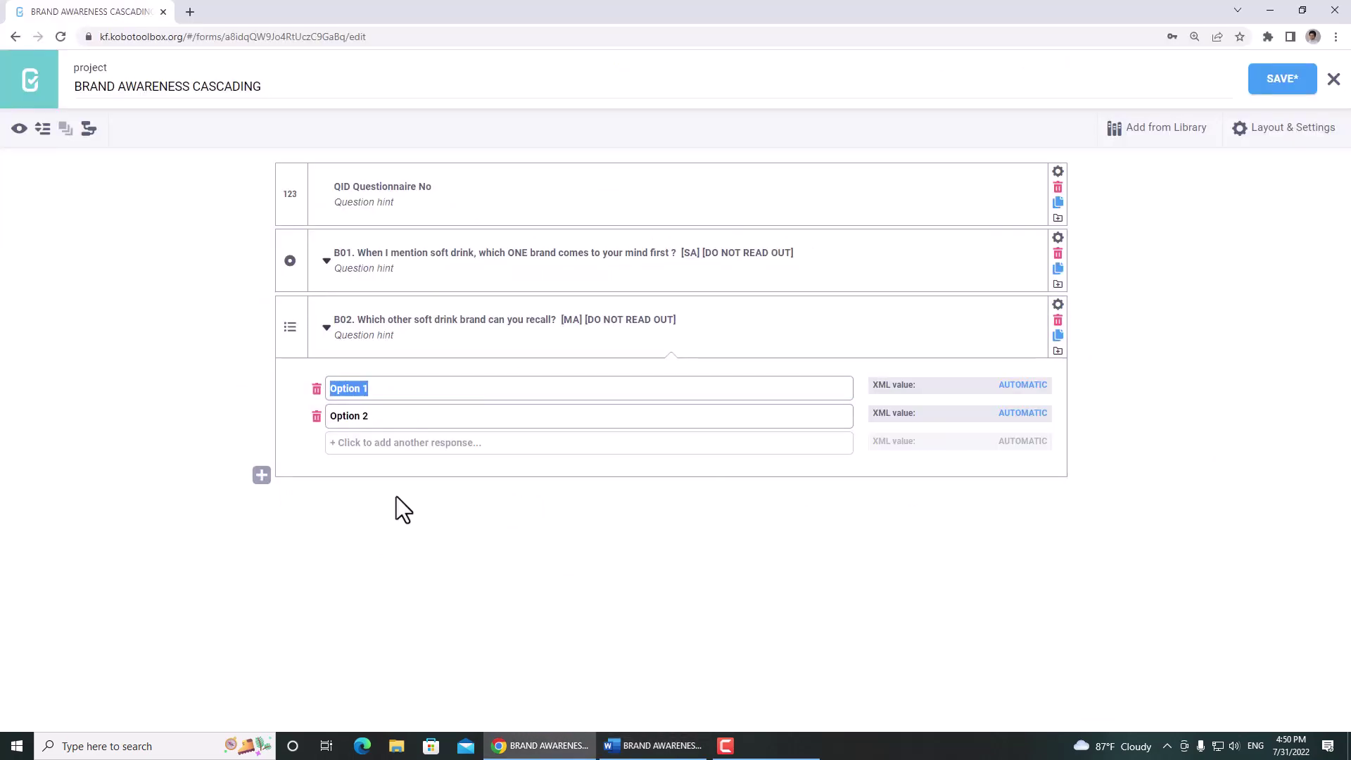
key(ctrl+v)
key(Tab)
Copy Pepsi from the Word table into the second response option of B02, with XML value 2.
key(alt+Tab)
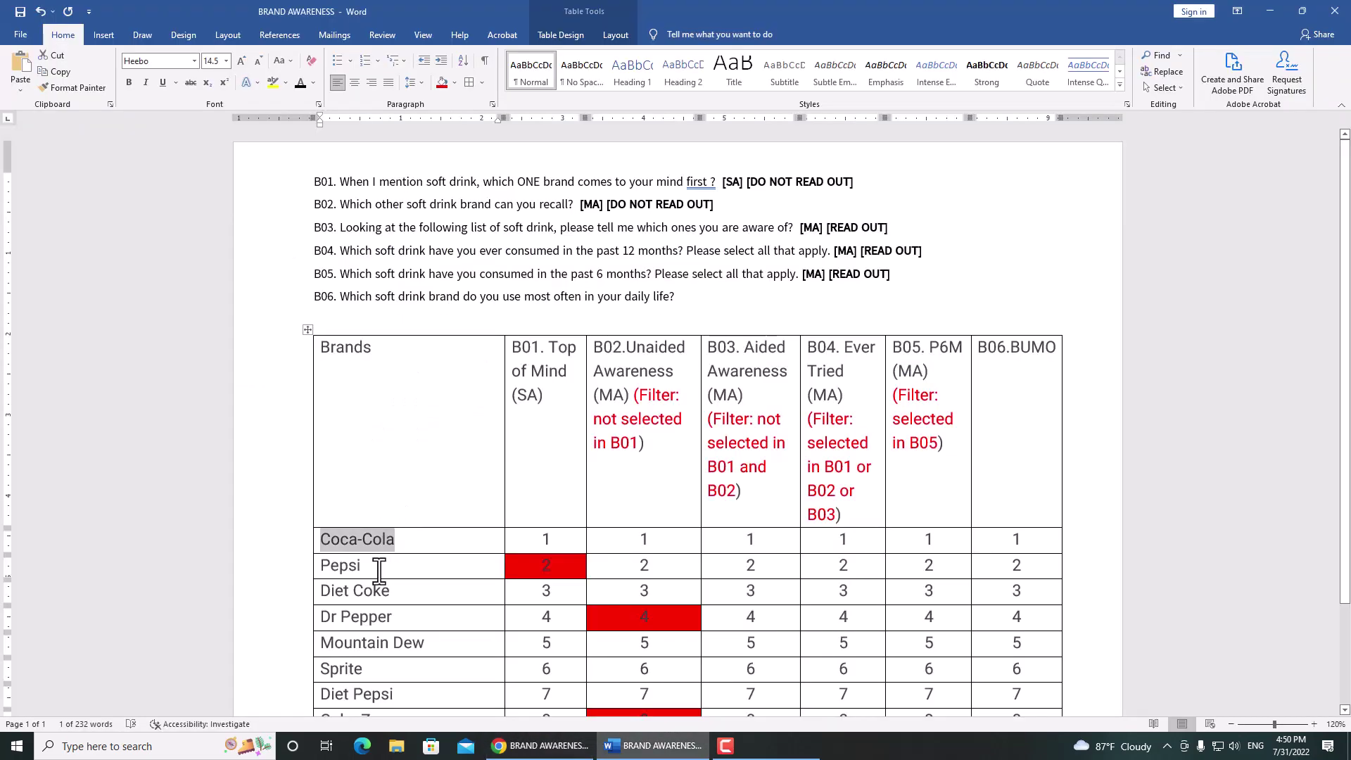
drag(379, 570, 306, 575)
key(ctrl+c)
key(alt+Tab)
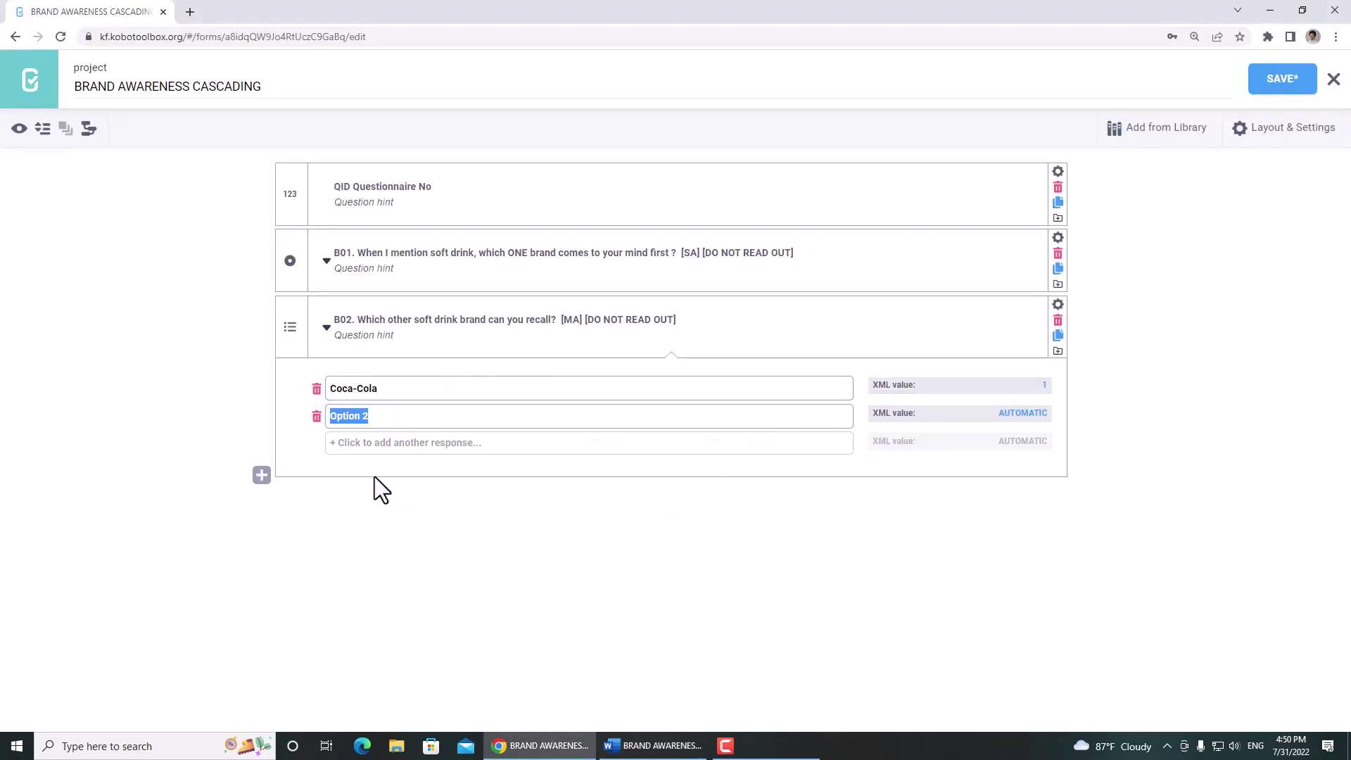
key(Tab)
text(2)
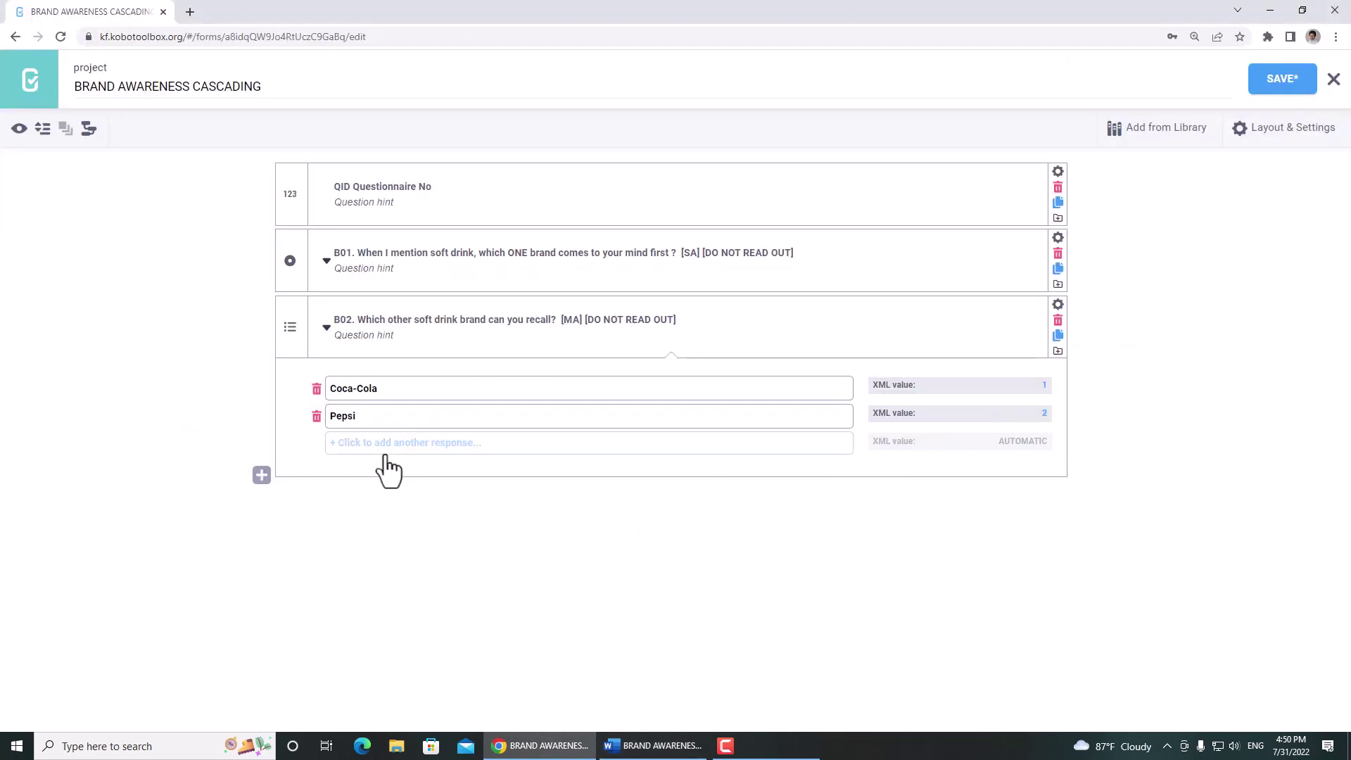
Copy Diet Coke from the Word table and add it as the third B02 response option, with XML value 3.
key(alt+Tab)
drag(401, 593, 324, 591)
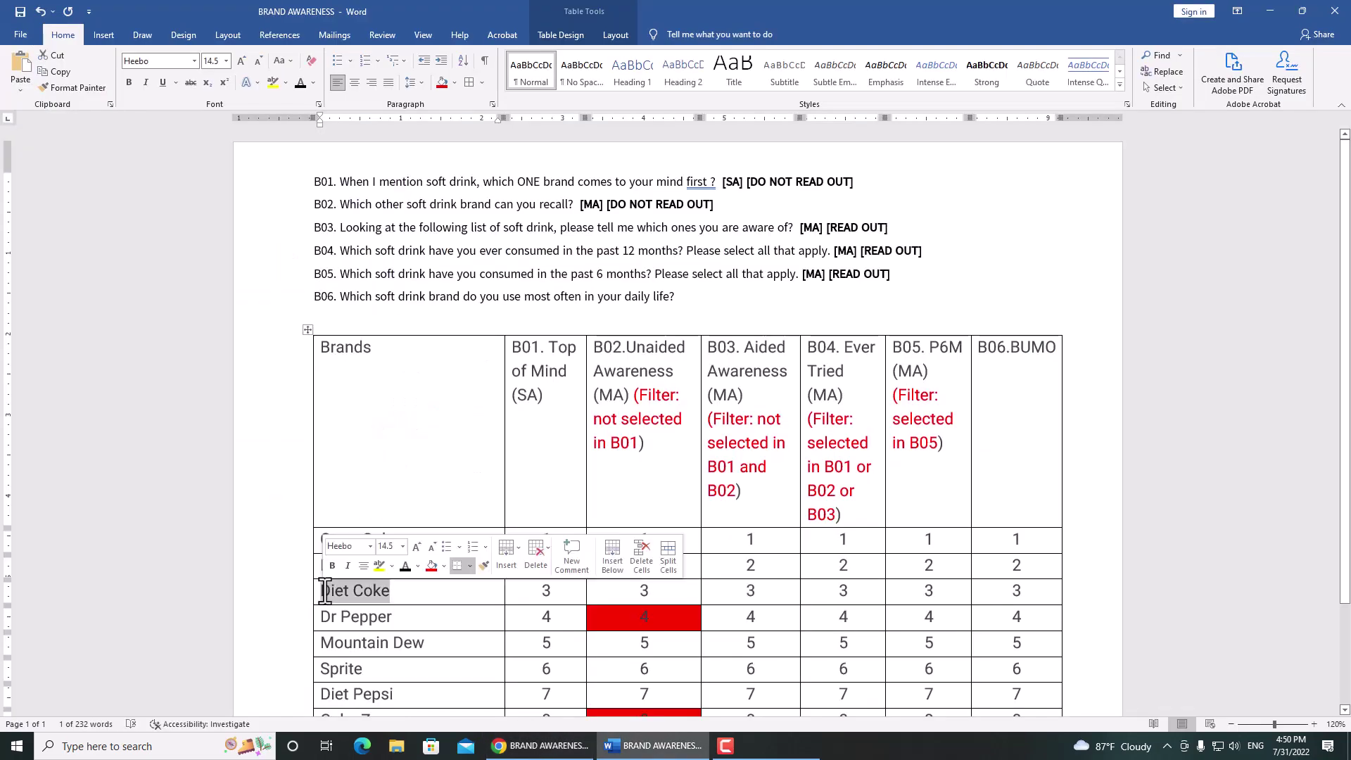
key(ctrl+c)
key(alt+Tab)
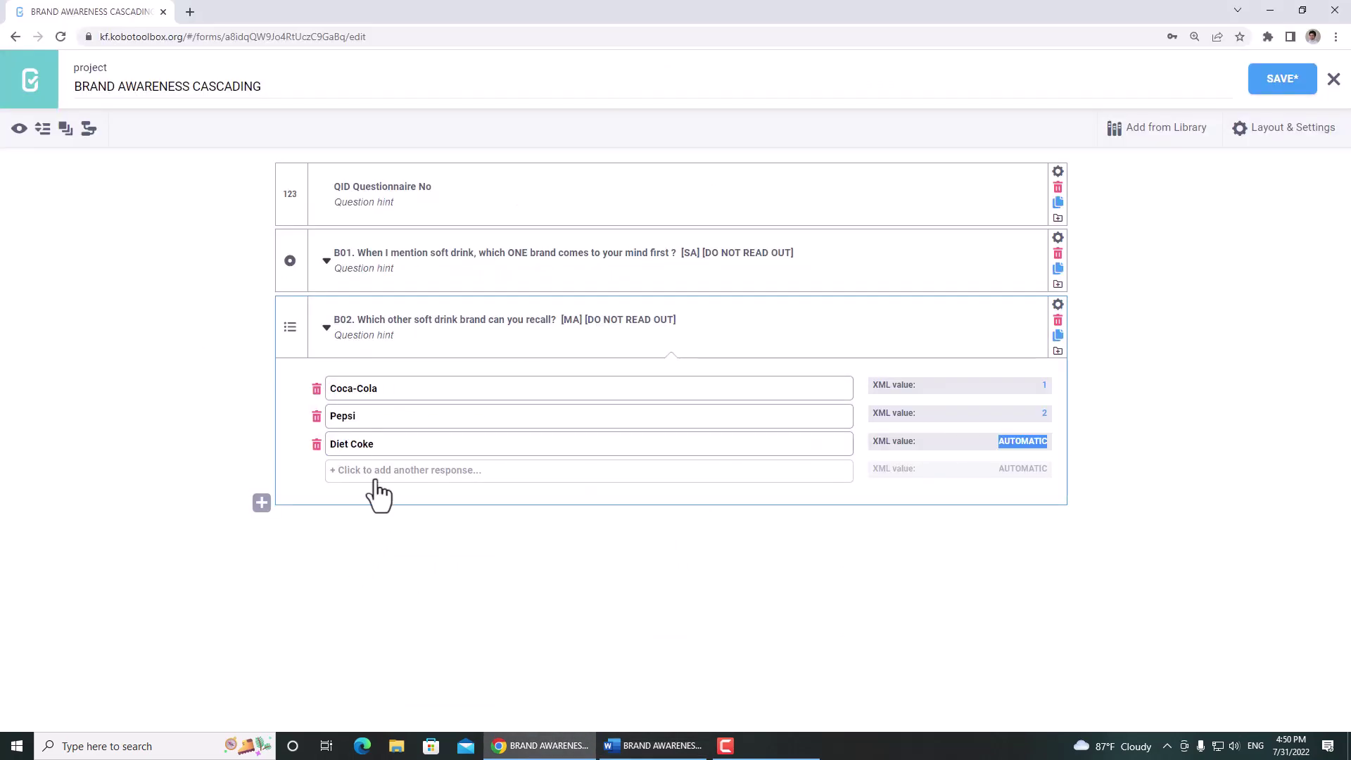
text(3)
Copy Dr Pepper from the Word table and add it as the fourth B02 response option, with XML value 4.
key(alt+Tab)
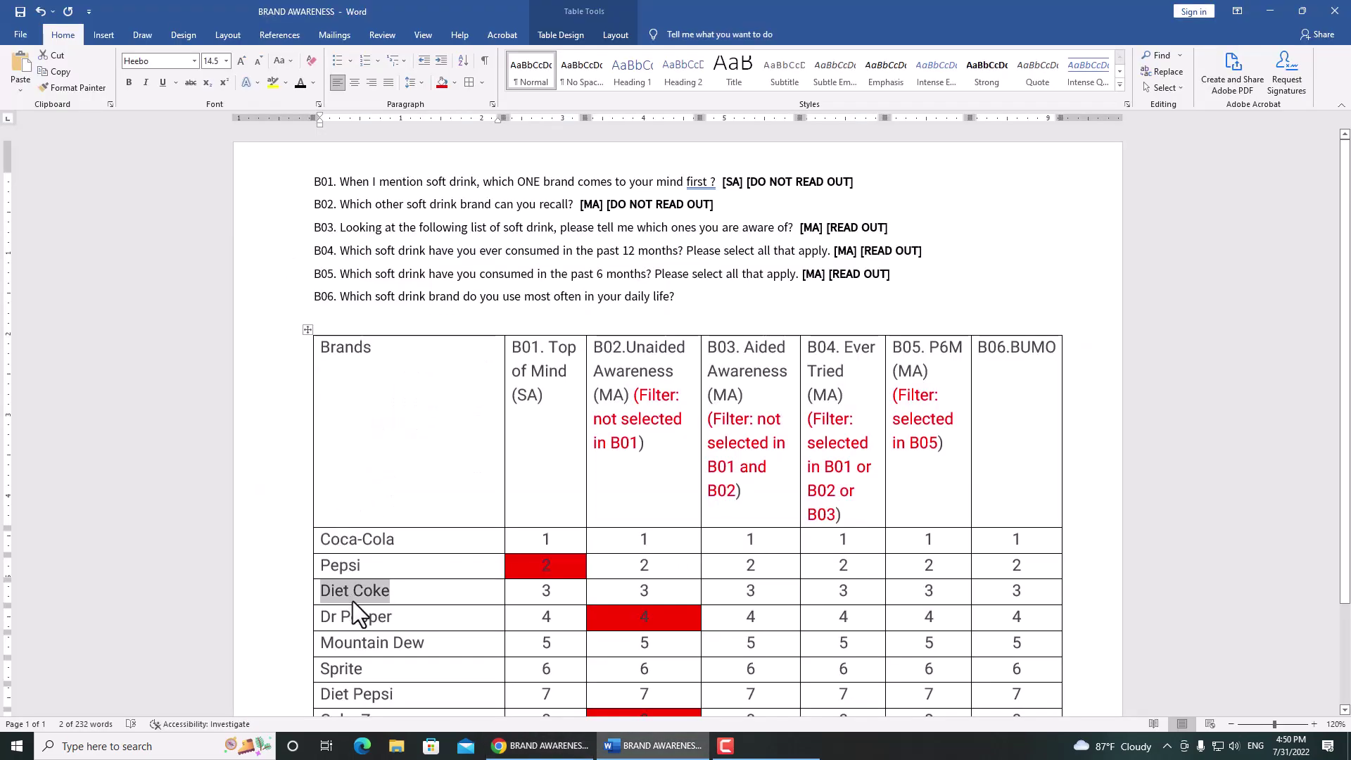
drag(398, 618, 329, 619)
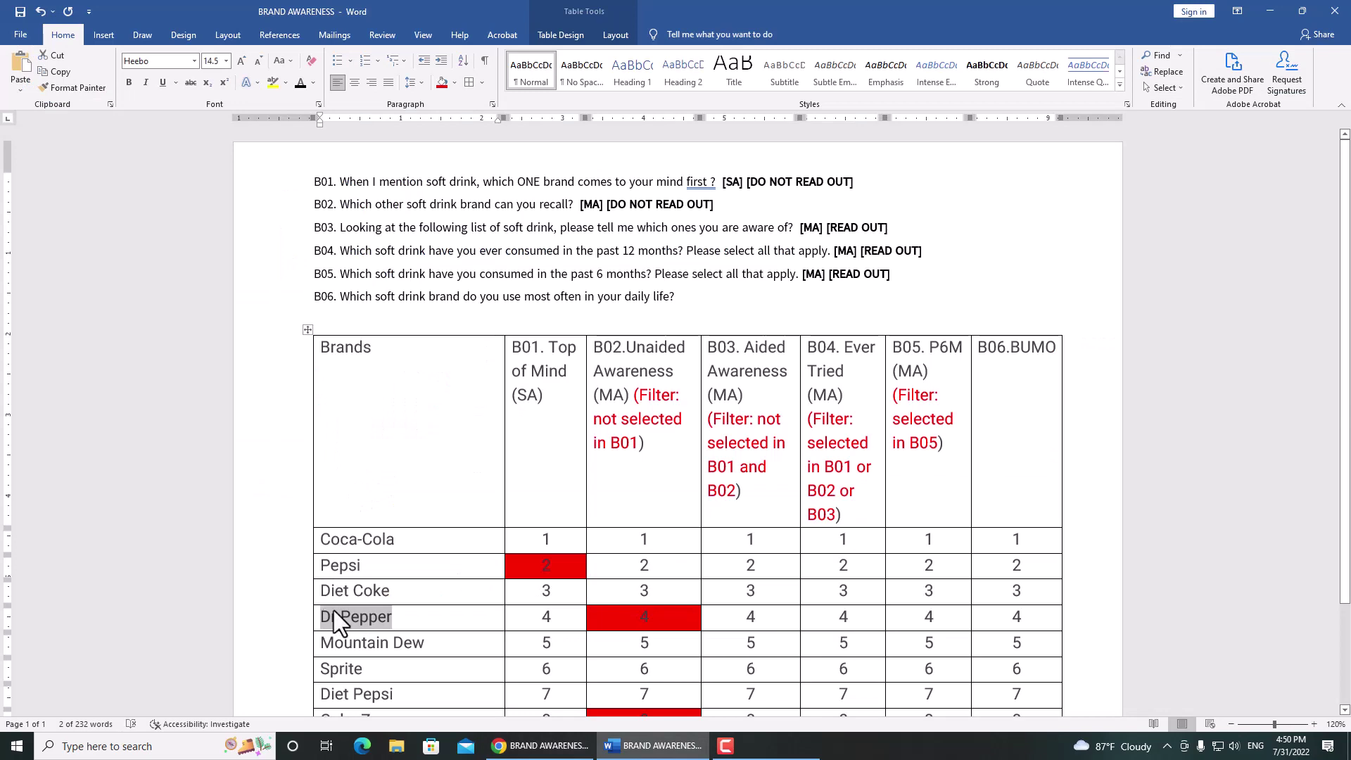
key(ctrl+c)
key(alt+Tab)
click(371, 470)
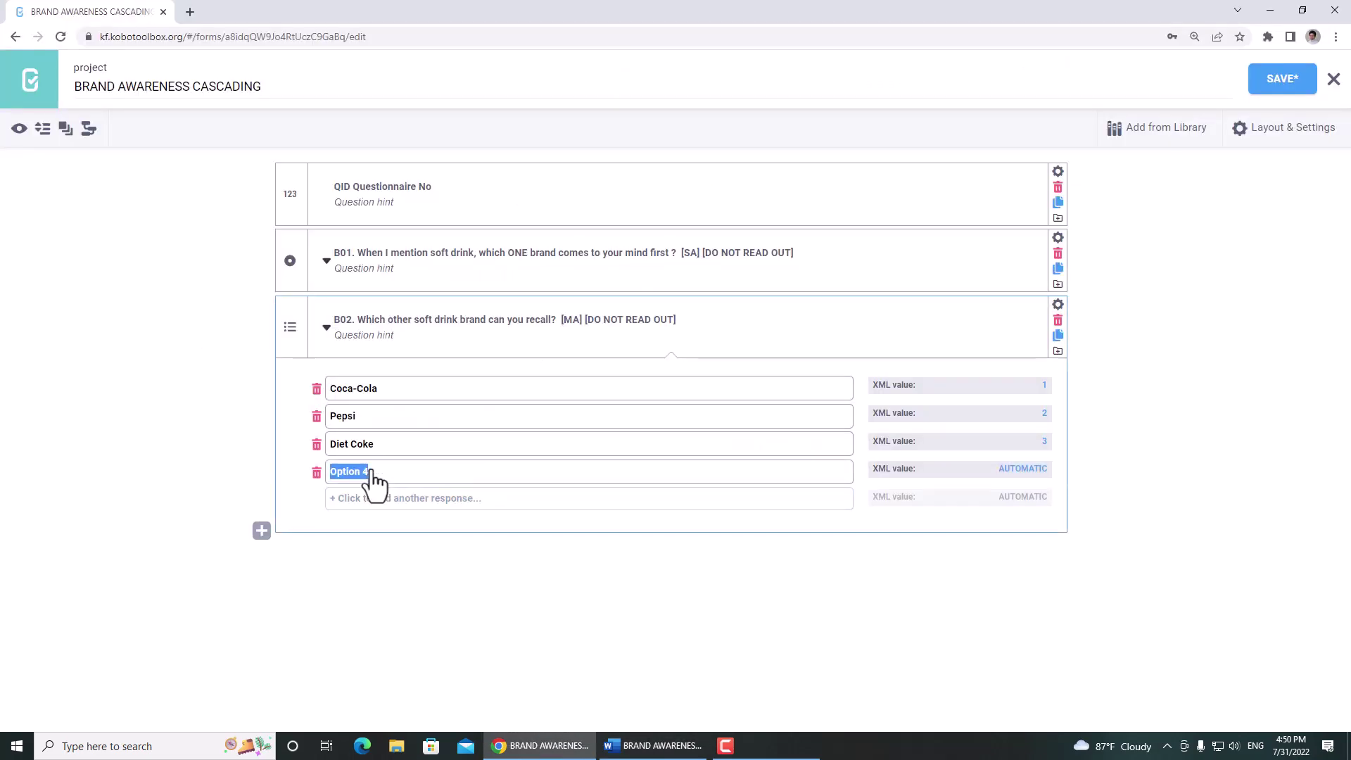
key(ctrl+v)
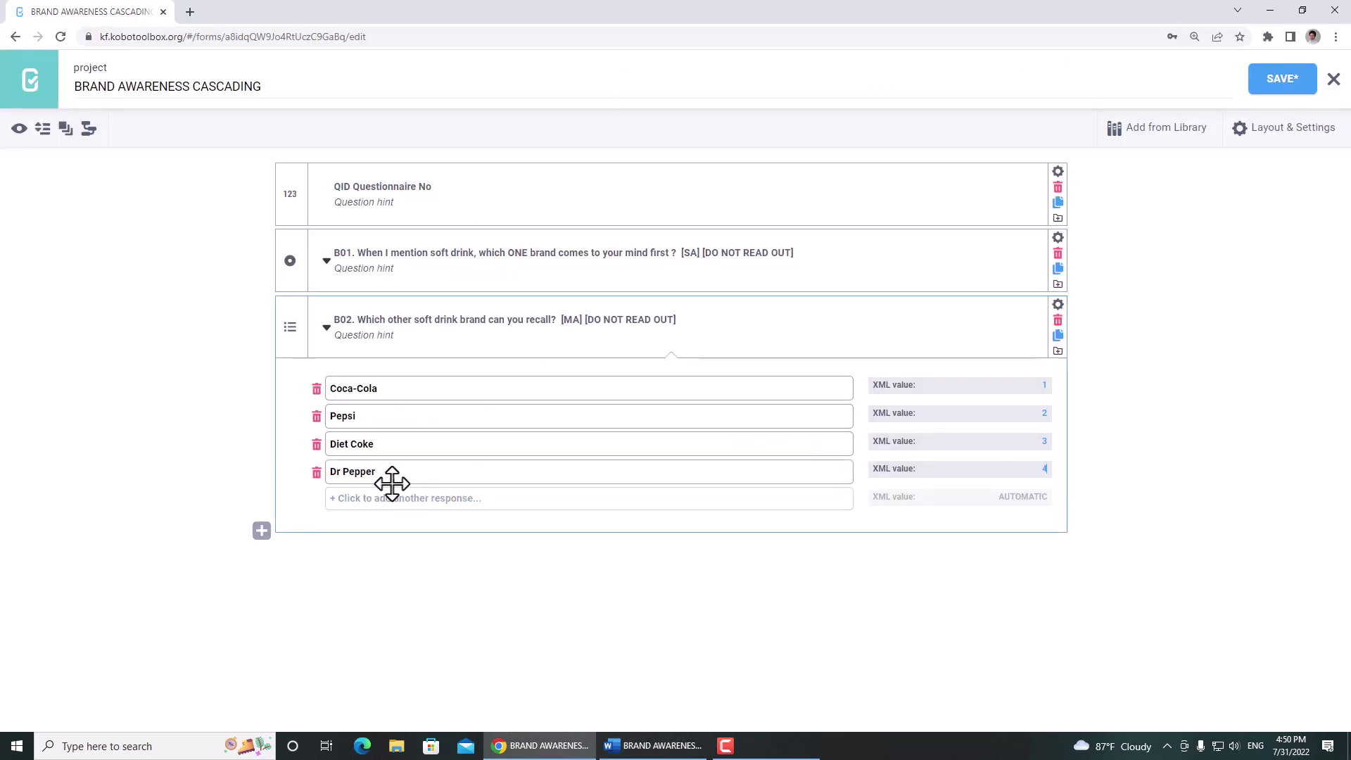
Copy Mountain Dew from the Word table and add it as the fifth B02 response option, with XML value 5.
key(alt+Tab)
drag(443, 564, 320, 563)
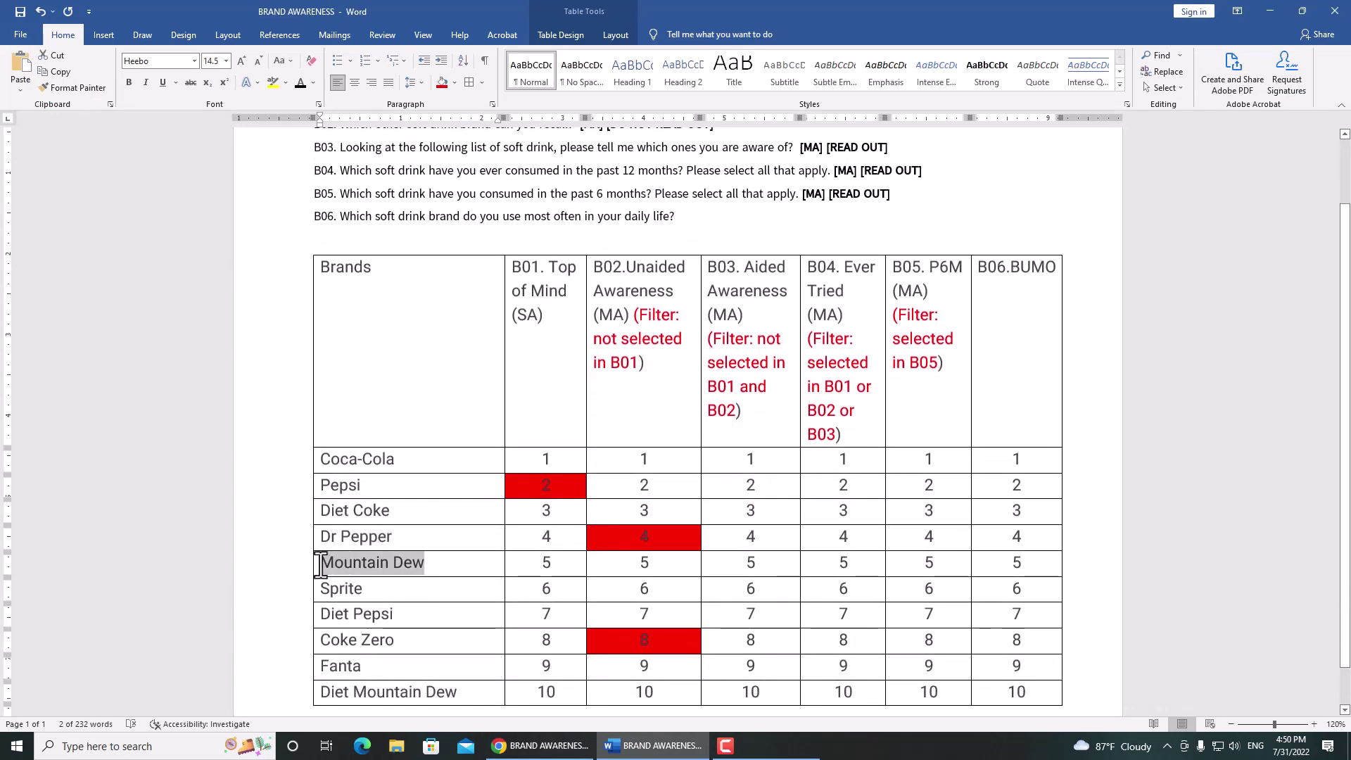
key(ctrl+c)
key(alt+Tab)
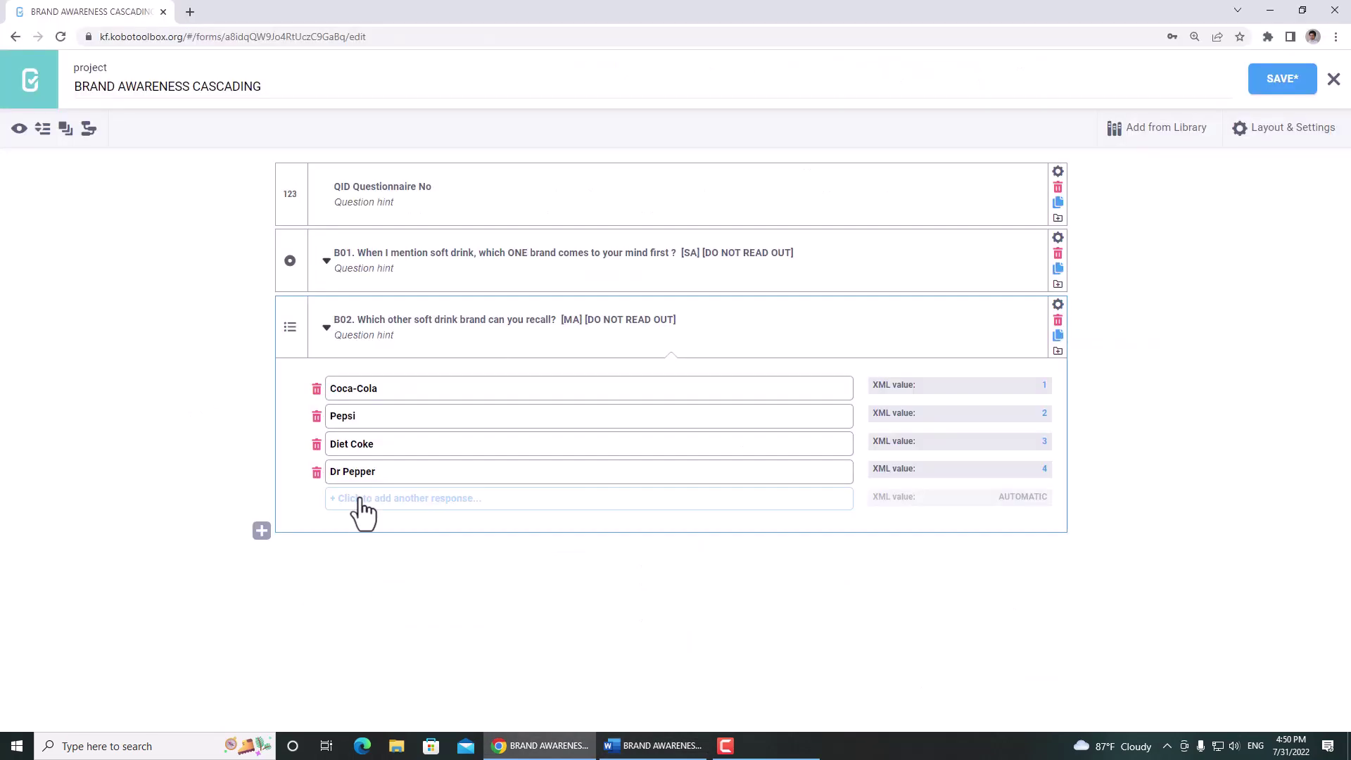
click(360, 500)
key(ctrl+v)
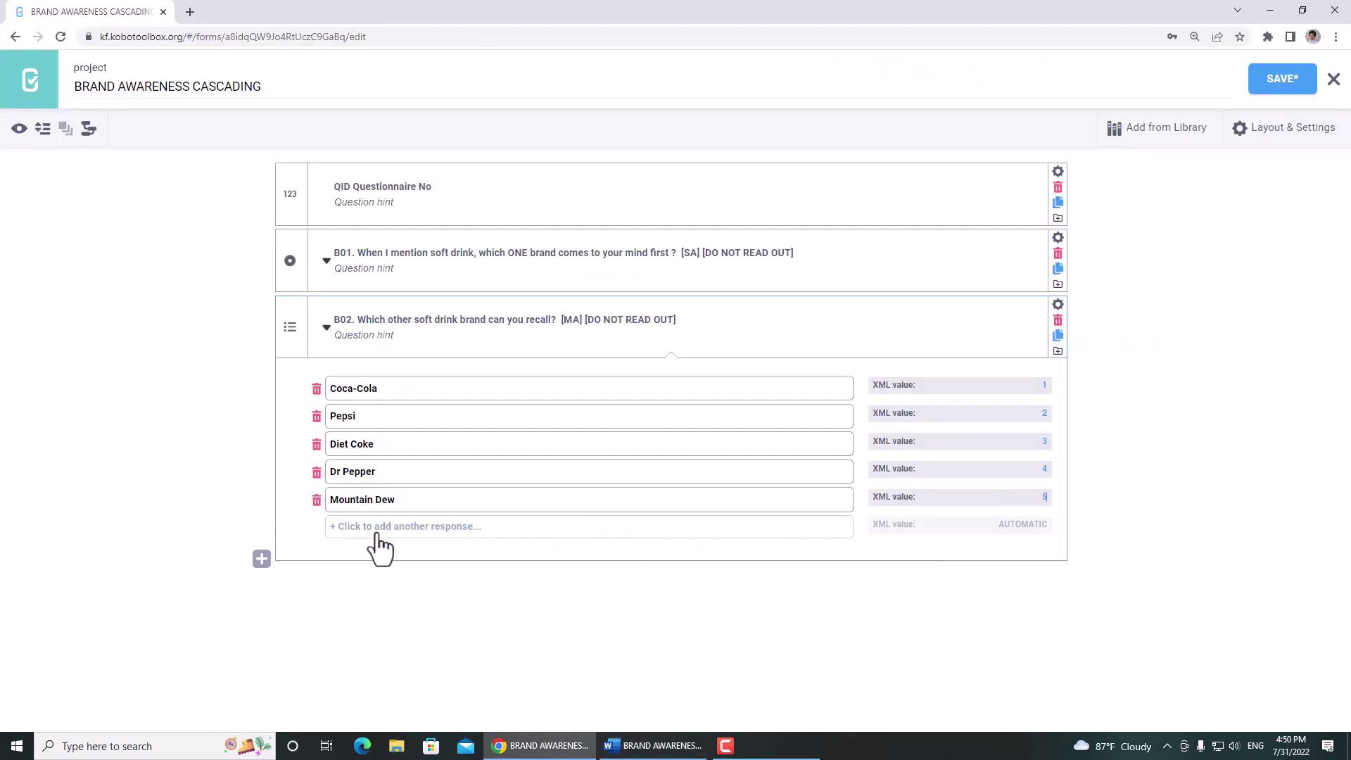
Copy Sprite from the Word table and add it as the sixth B02 response option, with XML value 6.
key(alt+Tab)
scroll(356, 553, down, 1)
drag(363, 542, 320, 542)
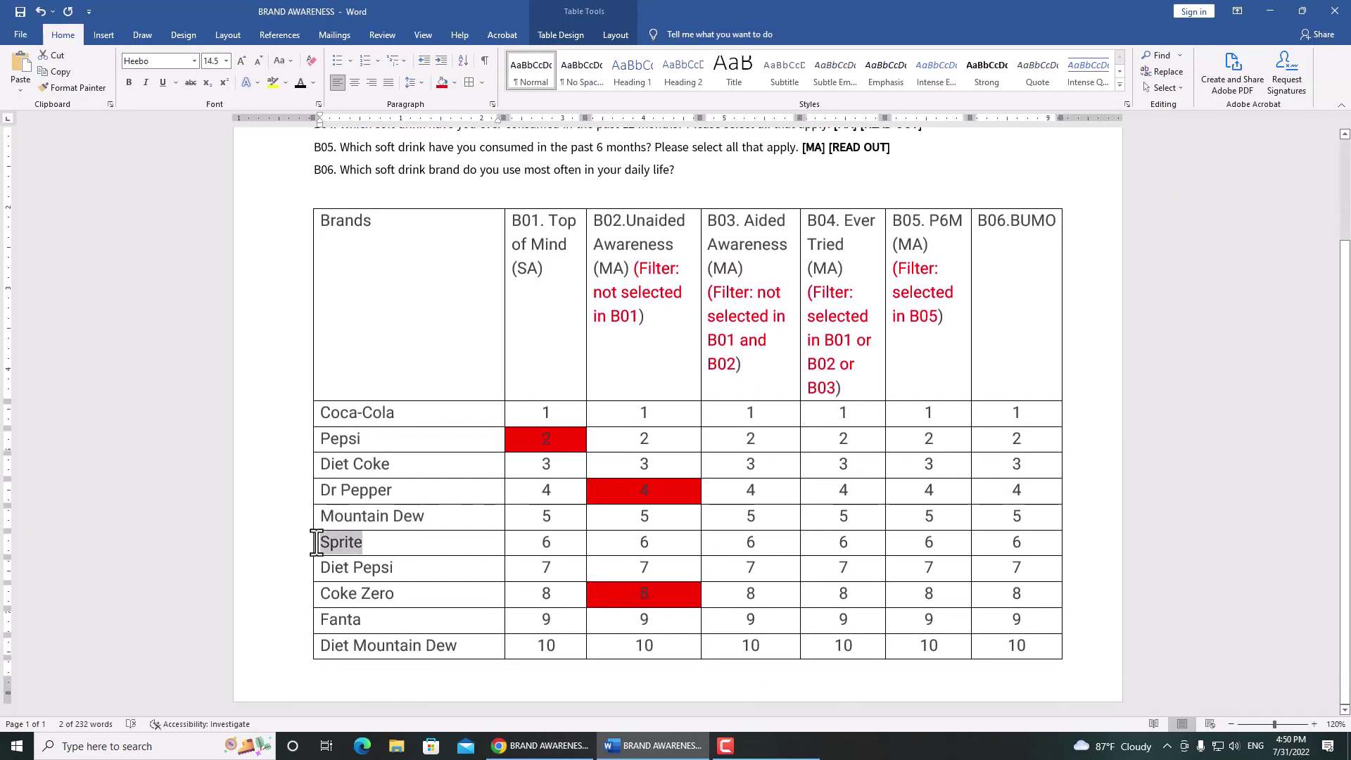
key(ctrl+c)
key(alt+Tab)
click(387, 535)
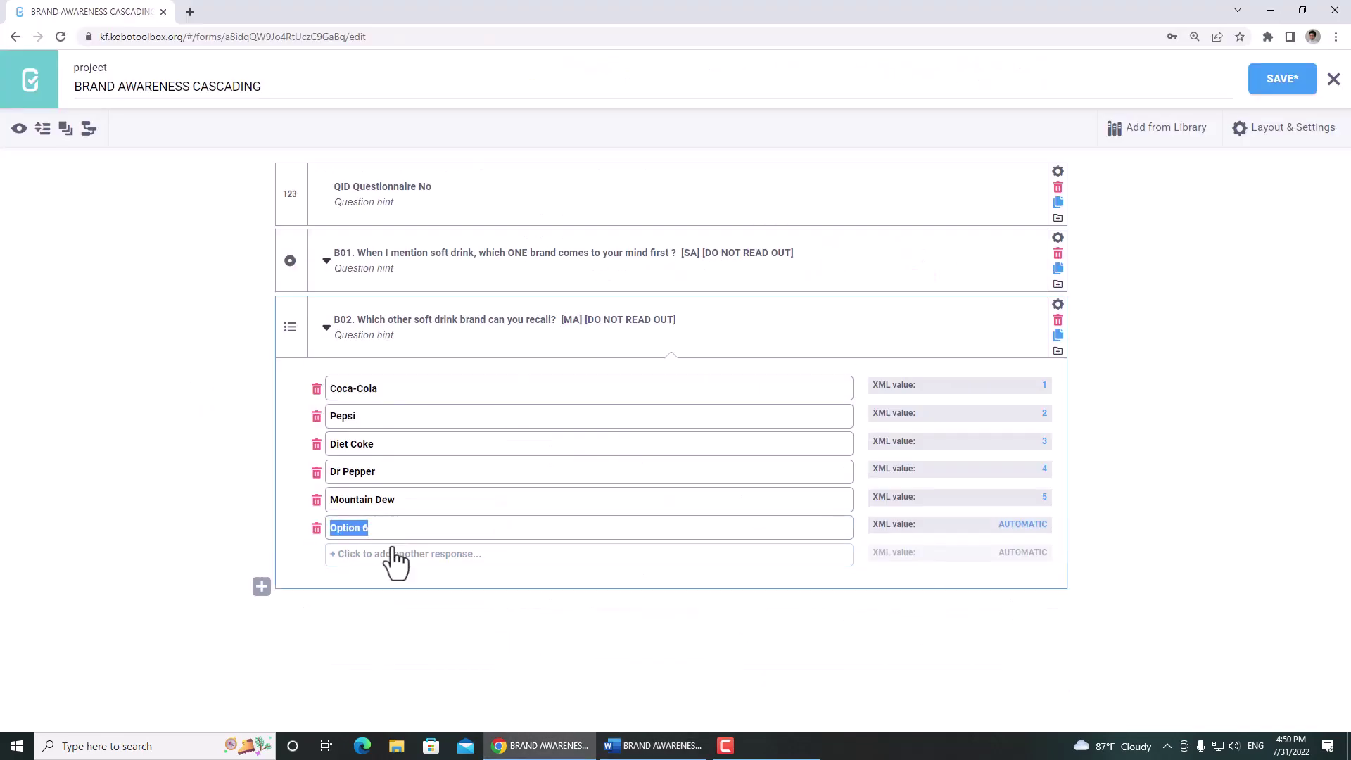
key(ctrl+v)
Copy Diet Pepsi from the Word table and add it as the seventh B02 response option, with XML value 7.
key(alt+Tab)
drag(403, 567, 320, 567)
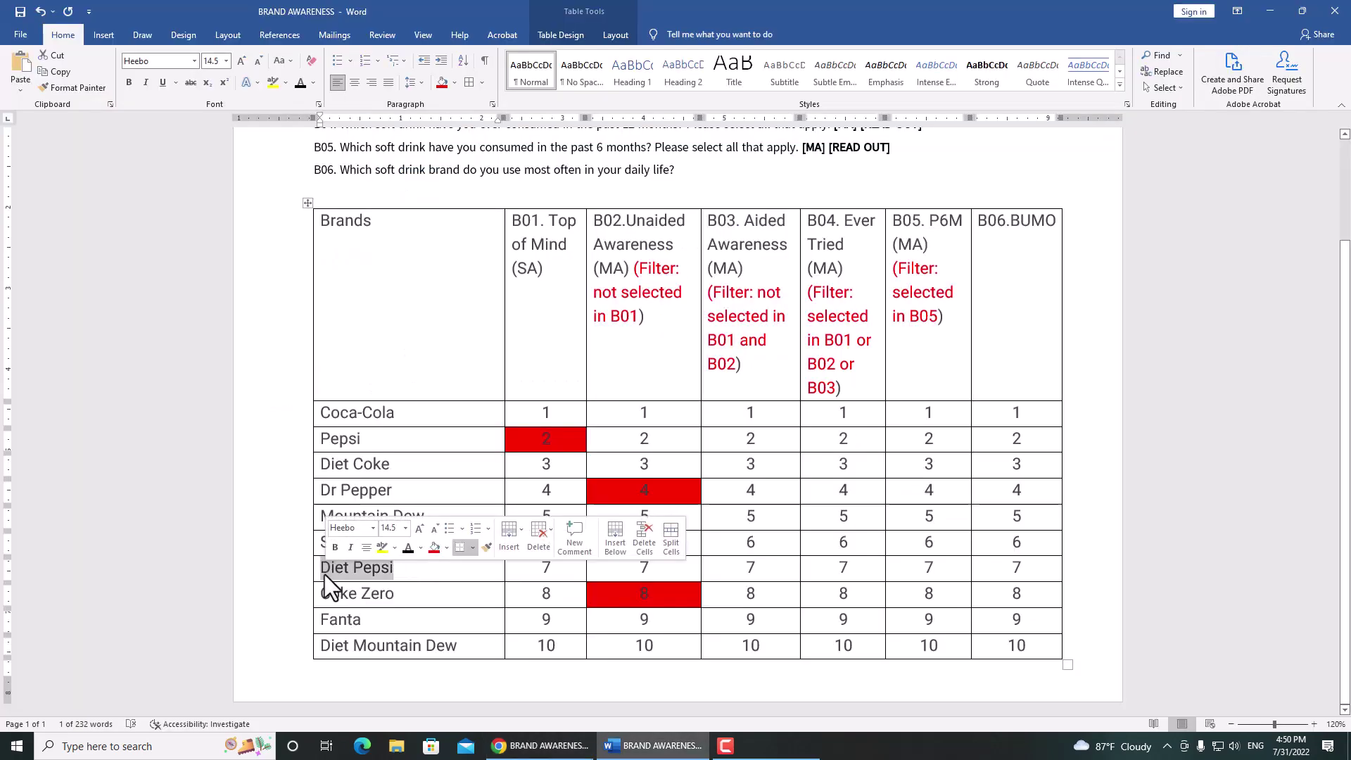
key(ctrl+c)
key(alt+Tab)
click(383, 555)
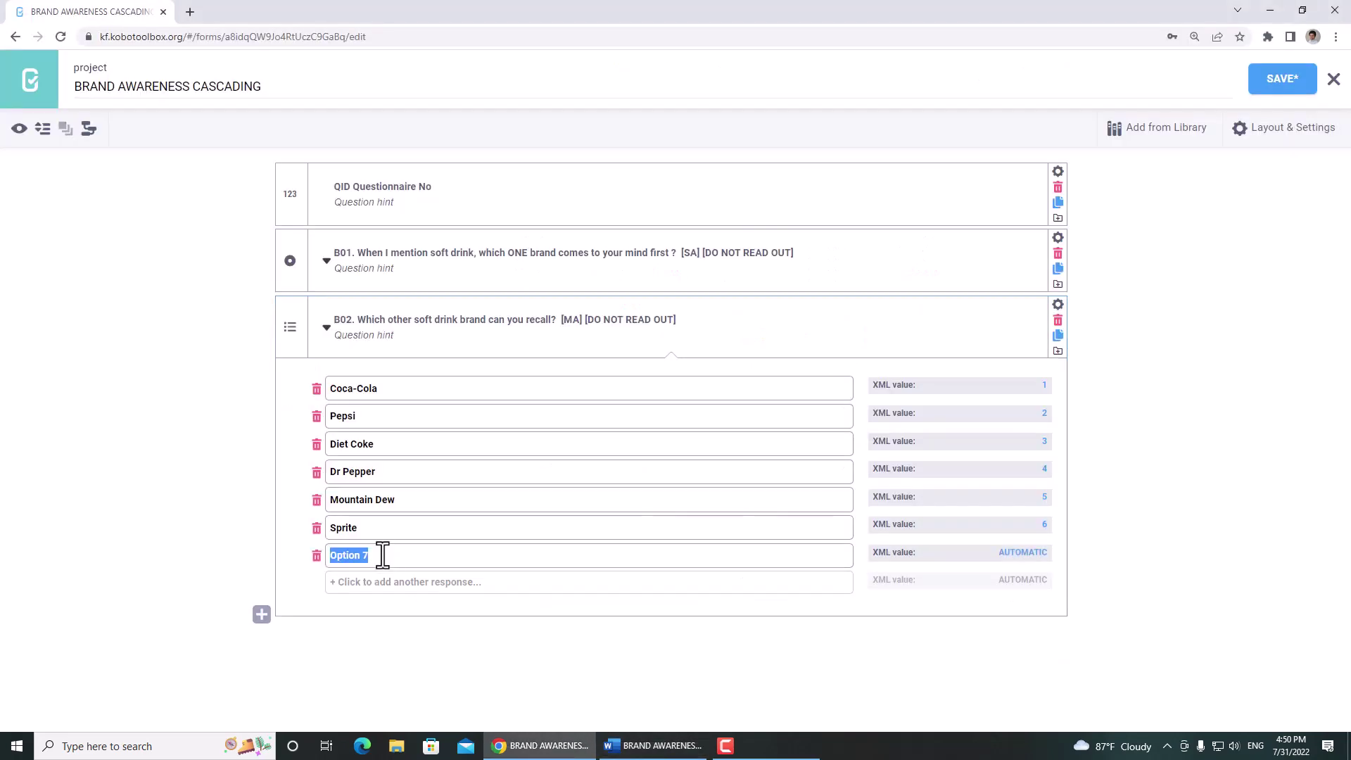
key(ctrl+v)
Copy Coke Zero from the Word table and add it as the eighth B02 response option, with XML value 8.
key(alt+Tab)
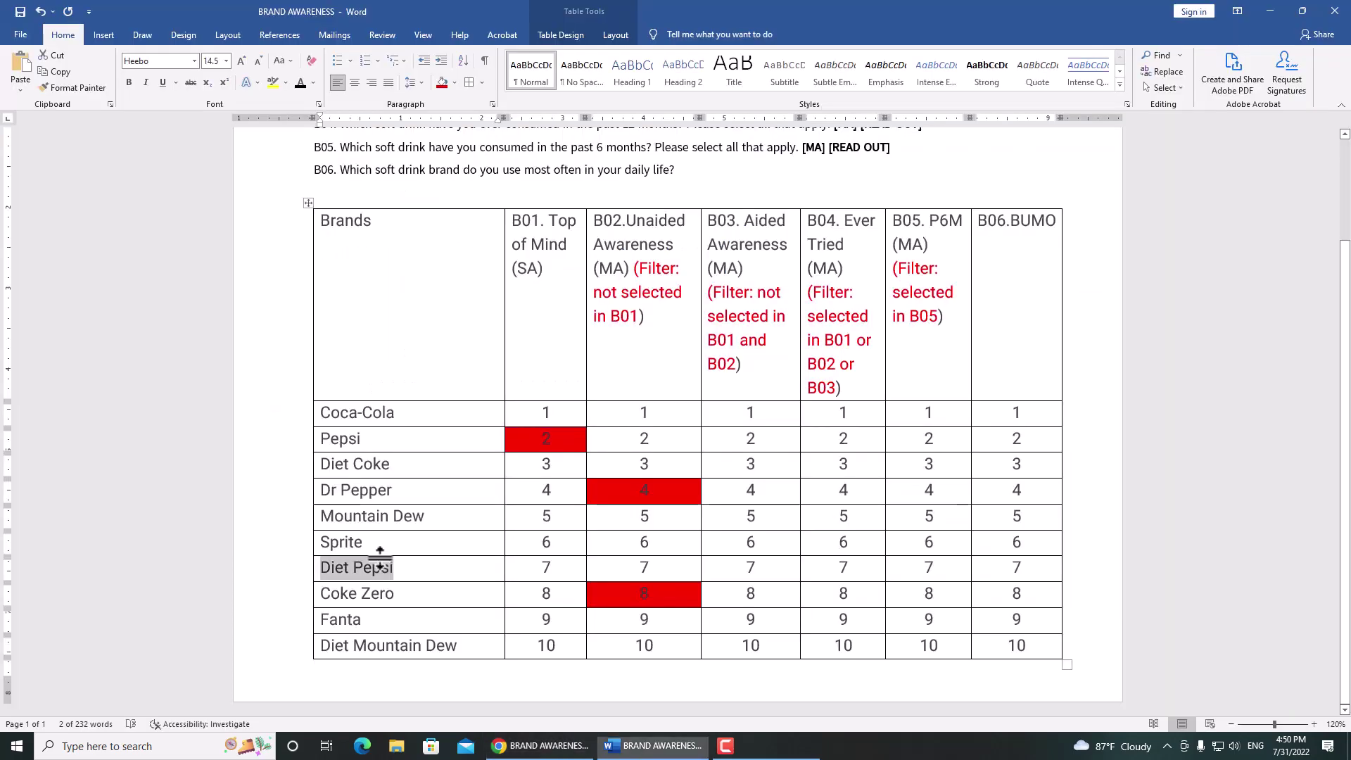
drag(374, 593, 303, 600)
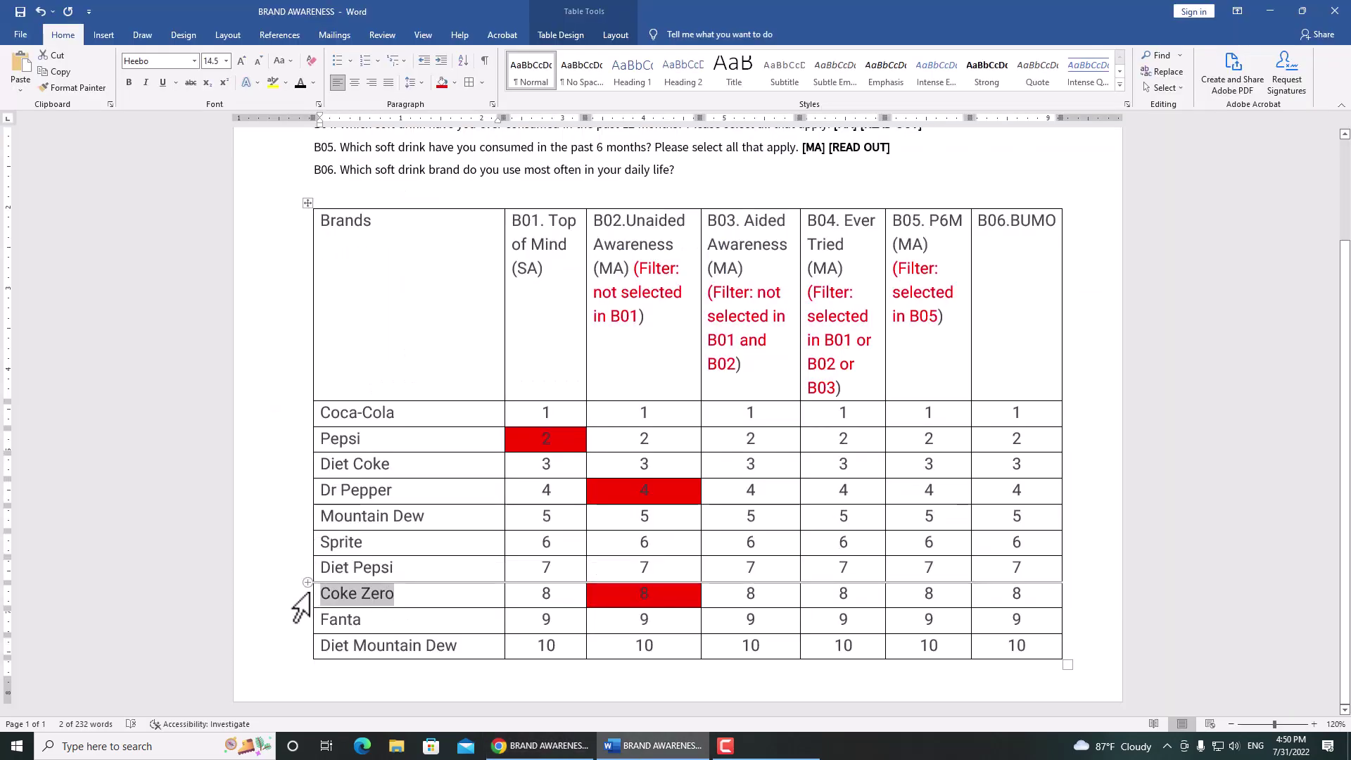
key(ctrl+c)
key(alt+Tab)
click(391, 581)
key(ctrl+v)
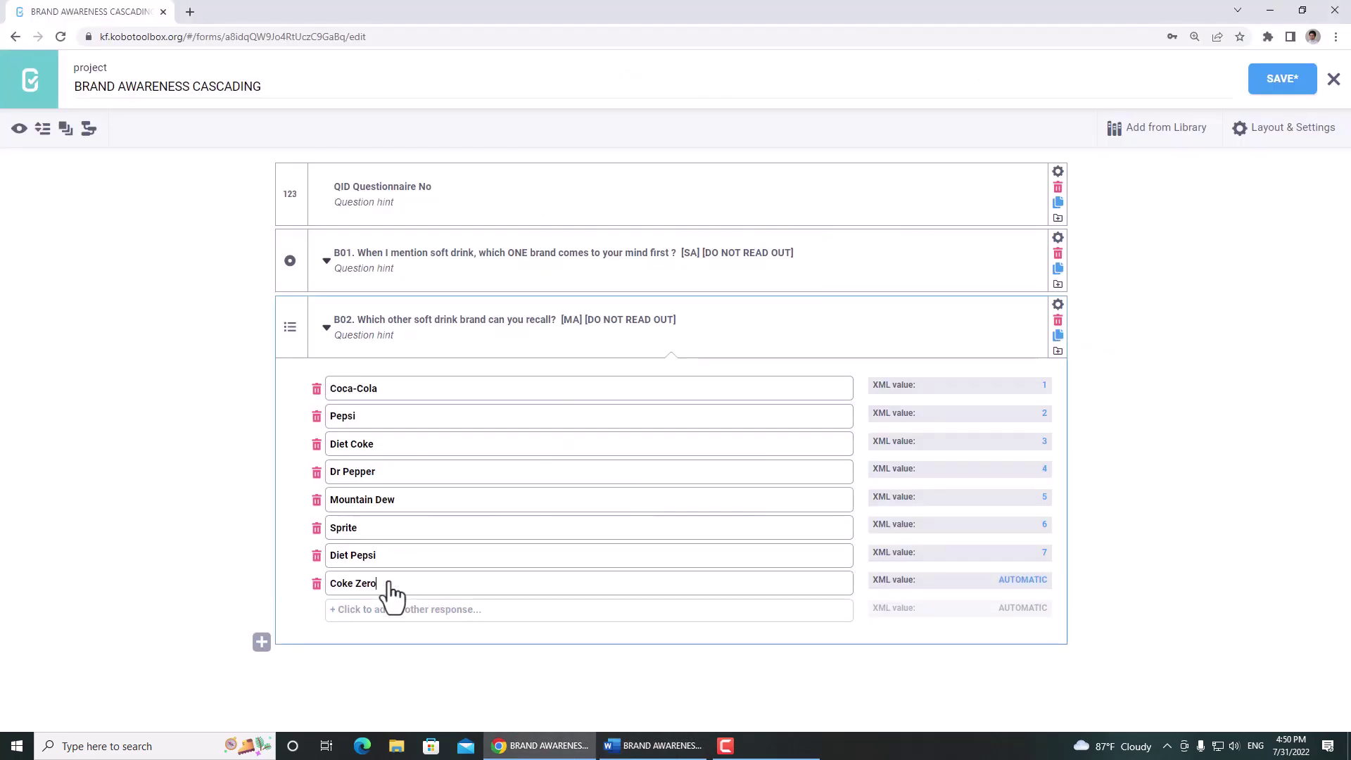
Add a ninth B02 response option with Fanta copied from the Word table and XML value 9.
click(373, 610)
key(alt+Tab)
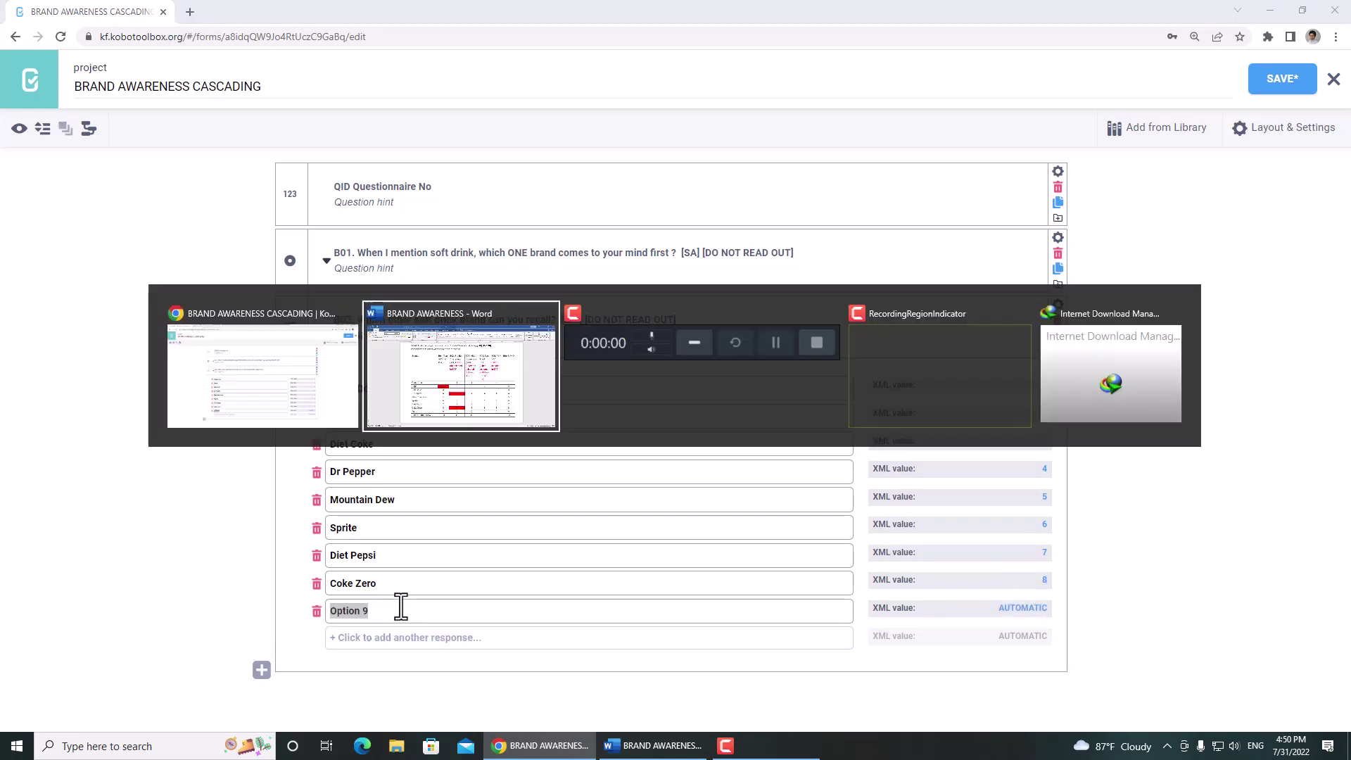
drag(413, 624, 310, 623)
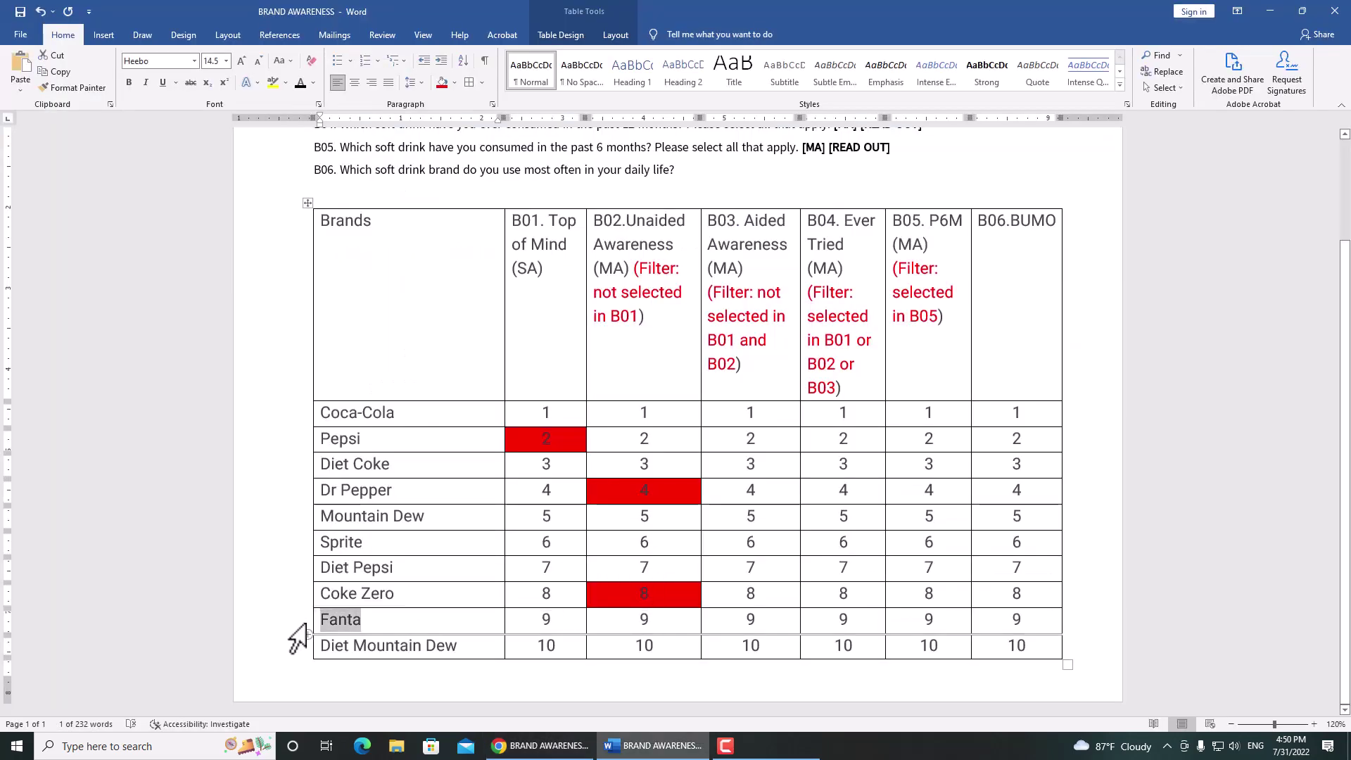
key(alt+Tab)
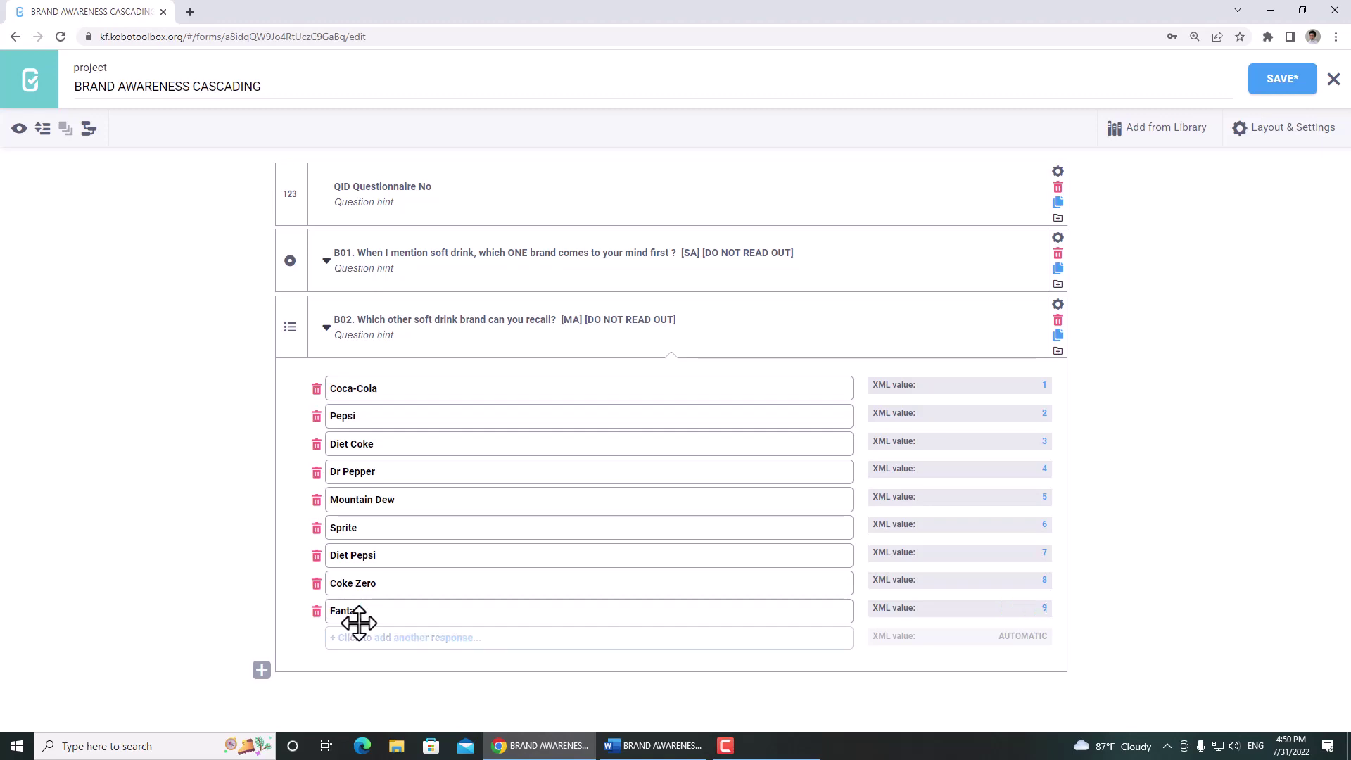
Copy Diet Mountain Dew from the Word table and add it as the tenth response option of B02.
key(alt+Tab)
triple_click(389, 645)
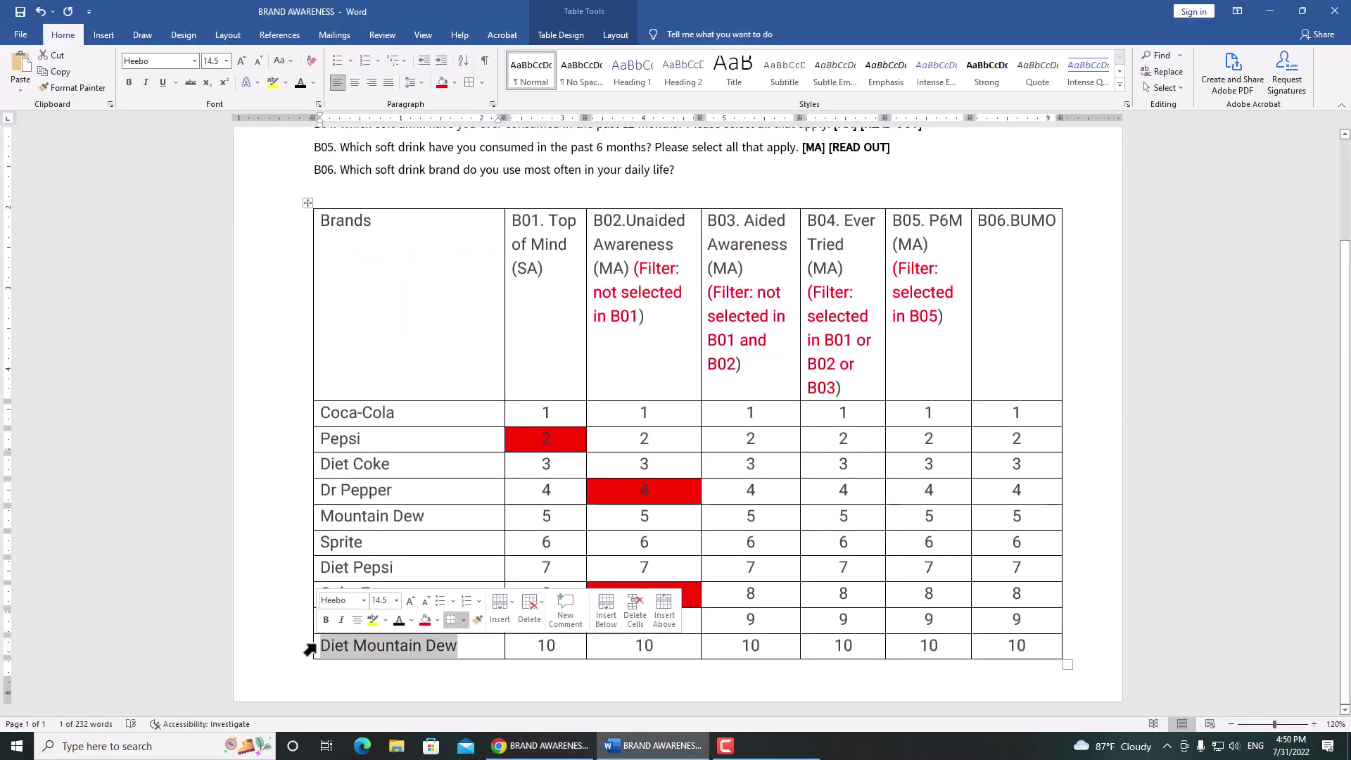
key(alt+Tab)
click(369, 639)
key(ctrl+v)
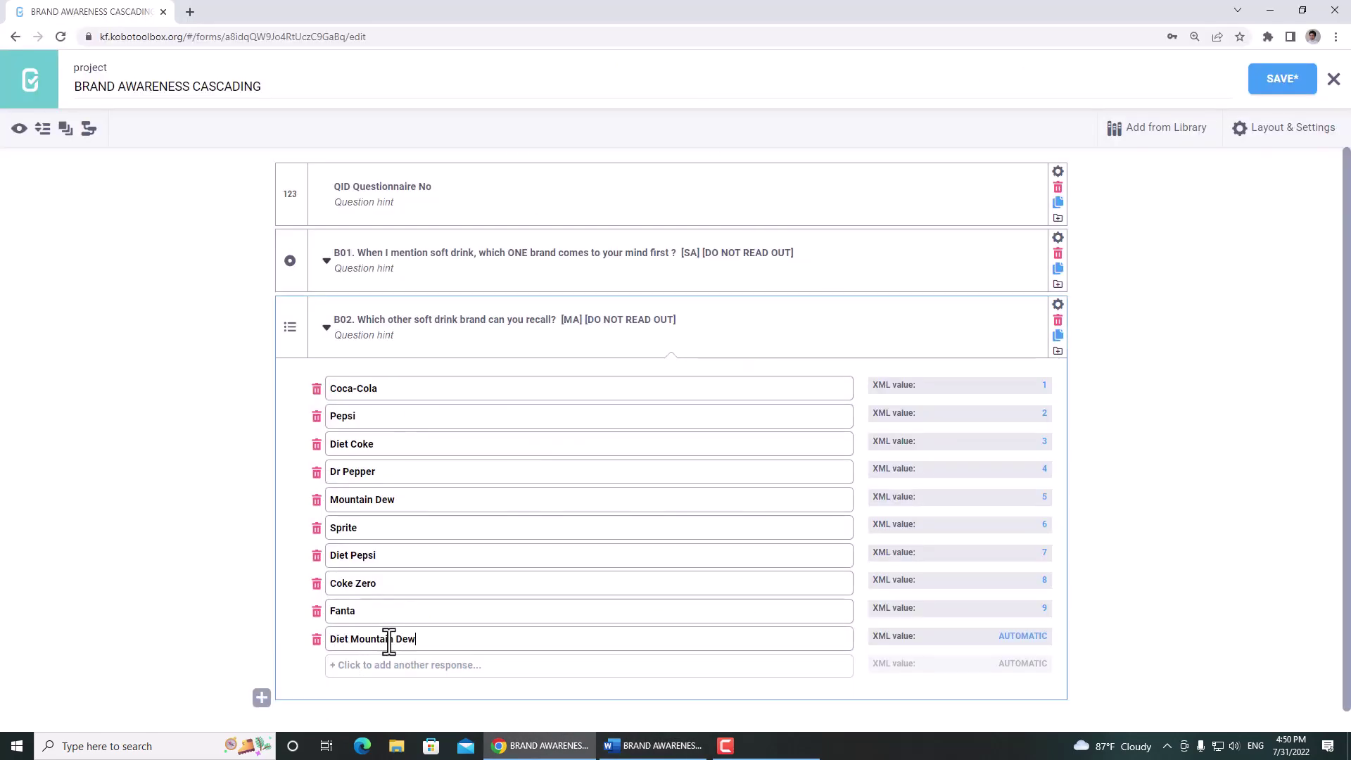
key(Tab)
In B02's settings, shorten the data column name to B02 and make the response mandatory.
ctrl+scroll(882, 362, up, 1)
click(1109, 339)
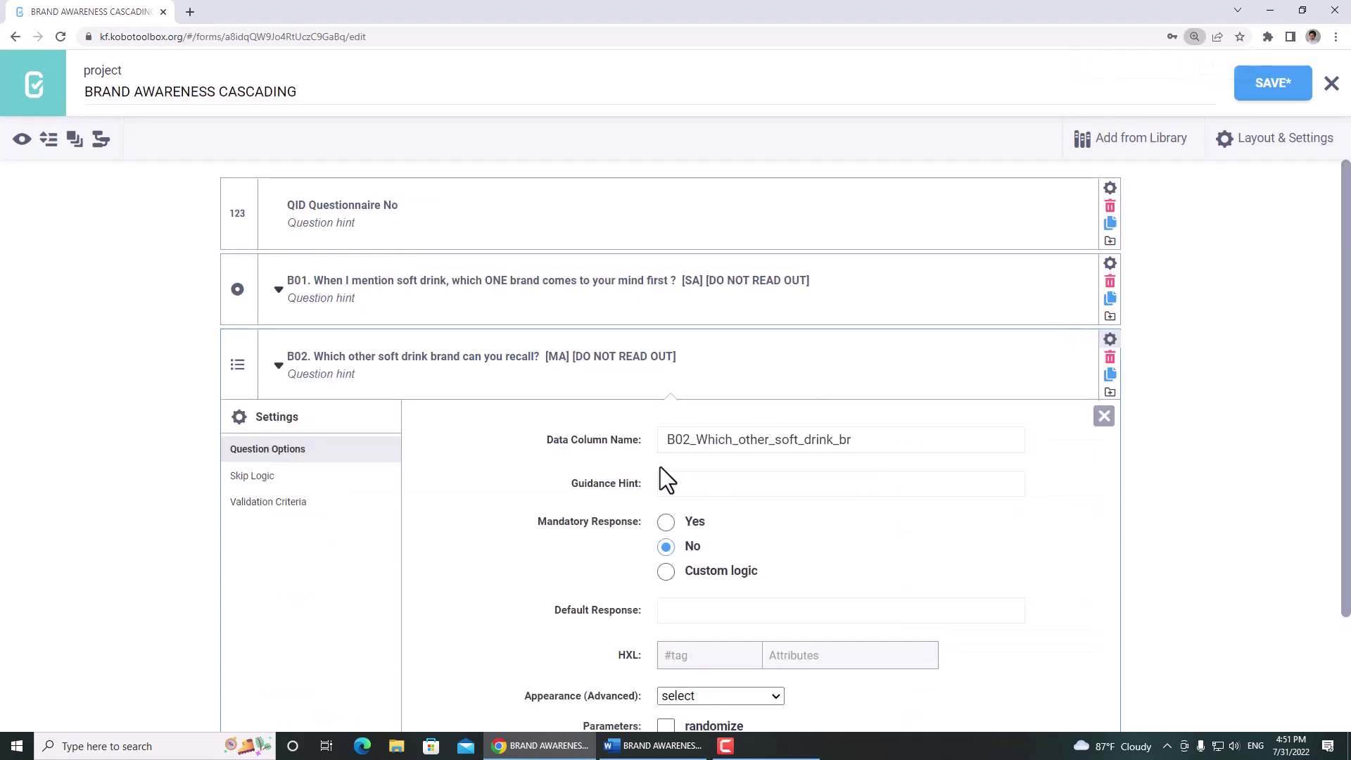
drag(693, 441, 864, 455)
key(BackSpace)
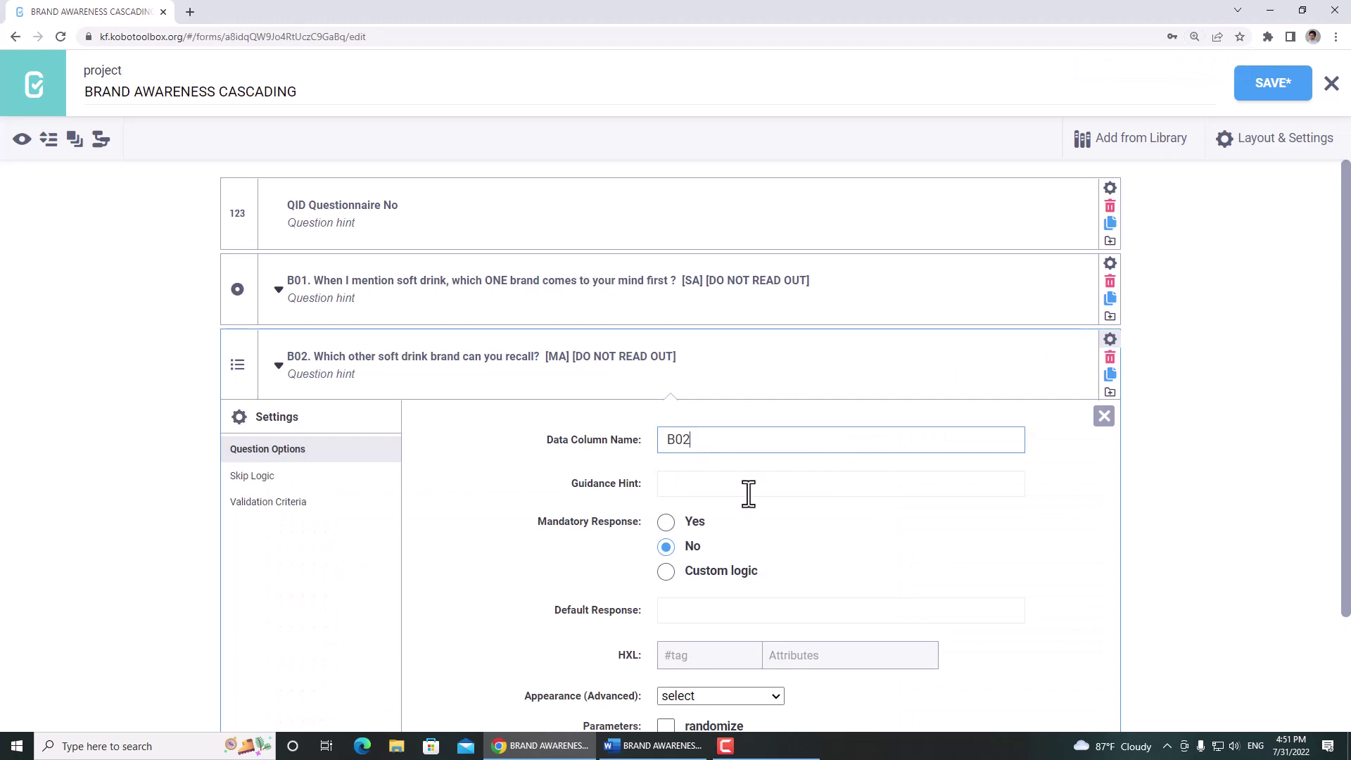
click(691, 529)
click(1109, 341)
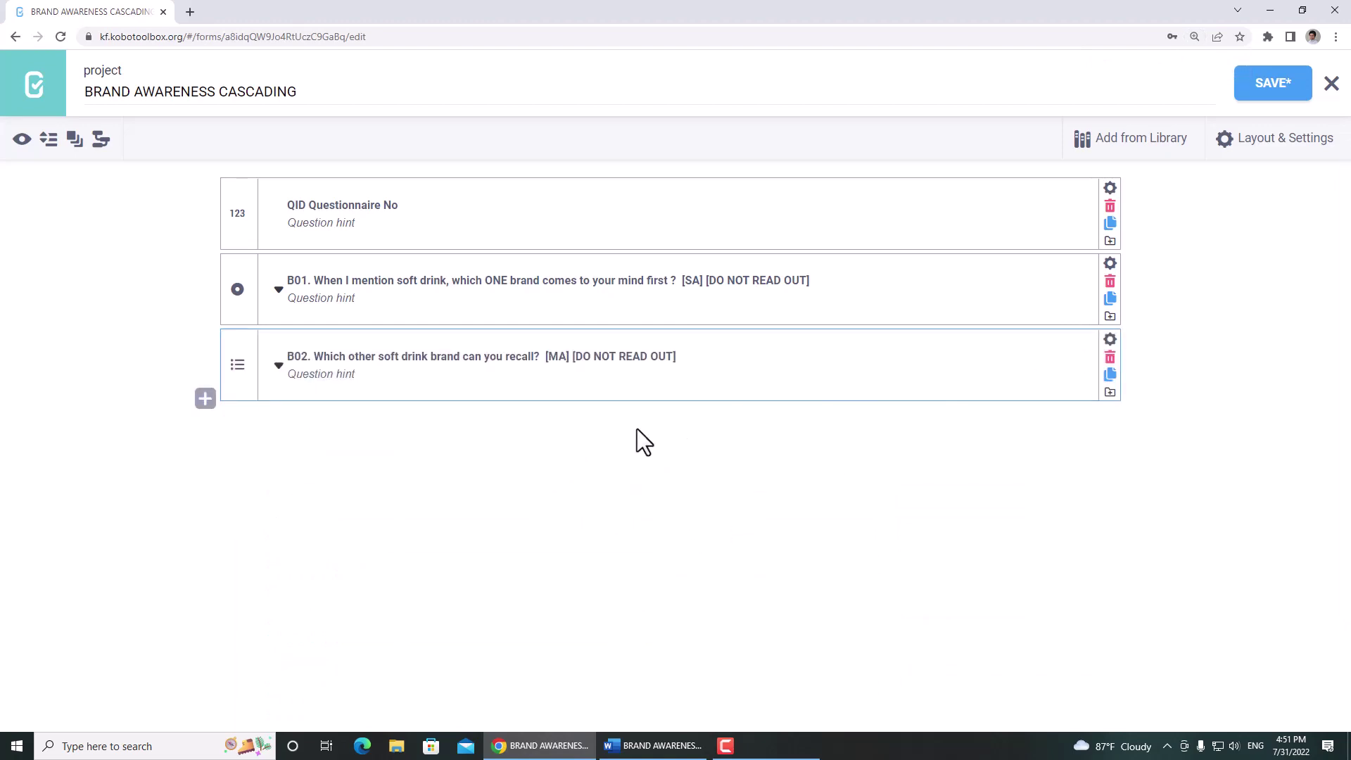
Review the B03, B04 and B05 column headings and filter notes in the Word brand table.
key(alt+Tab)
scroll(659, 403, up, 1)
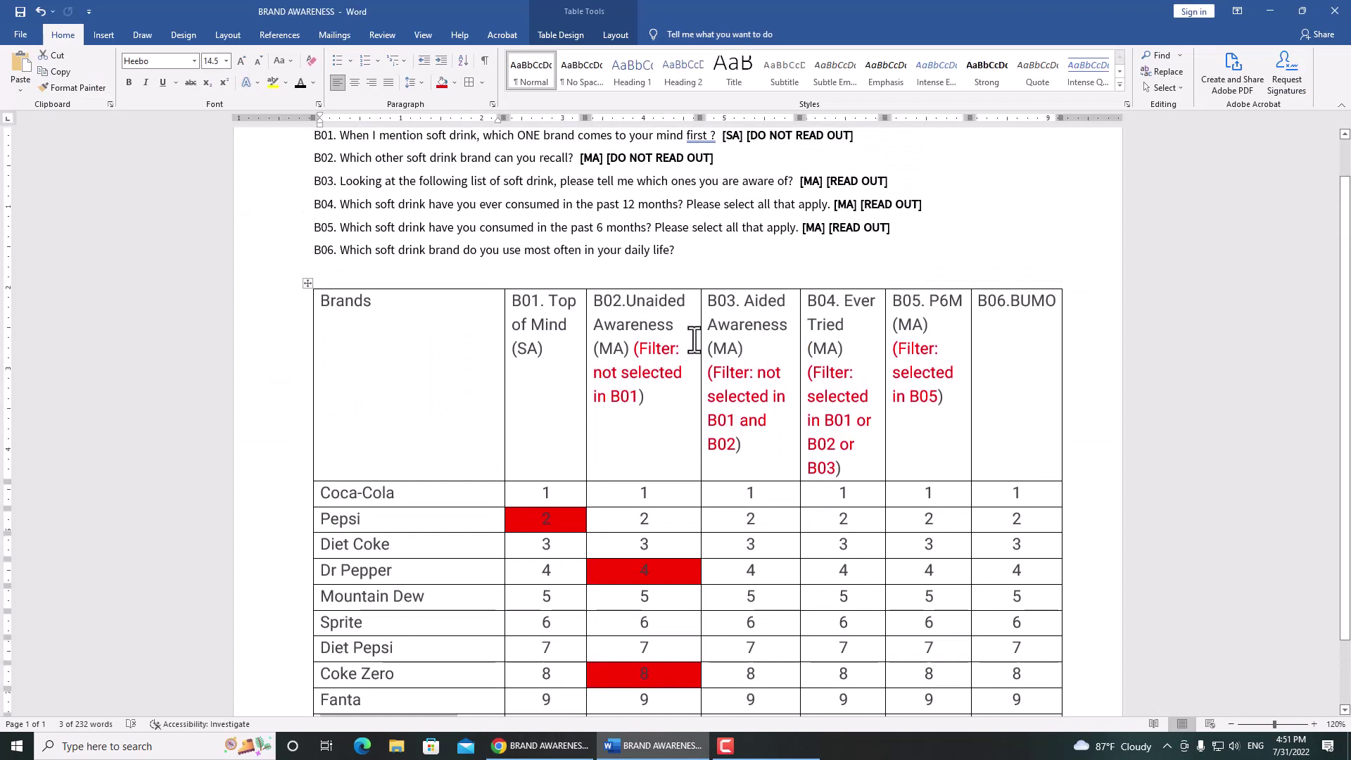
click(745, 346)
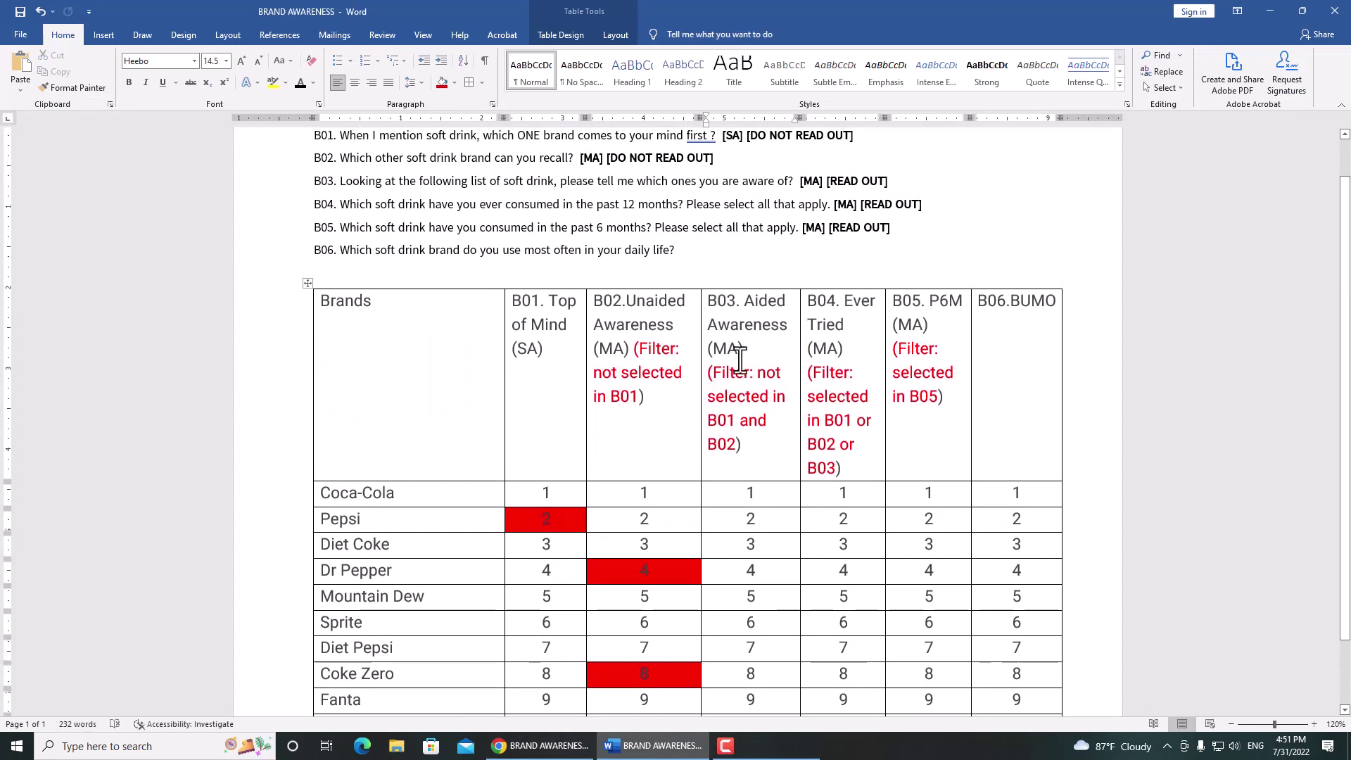
click(847, 350)
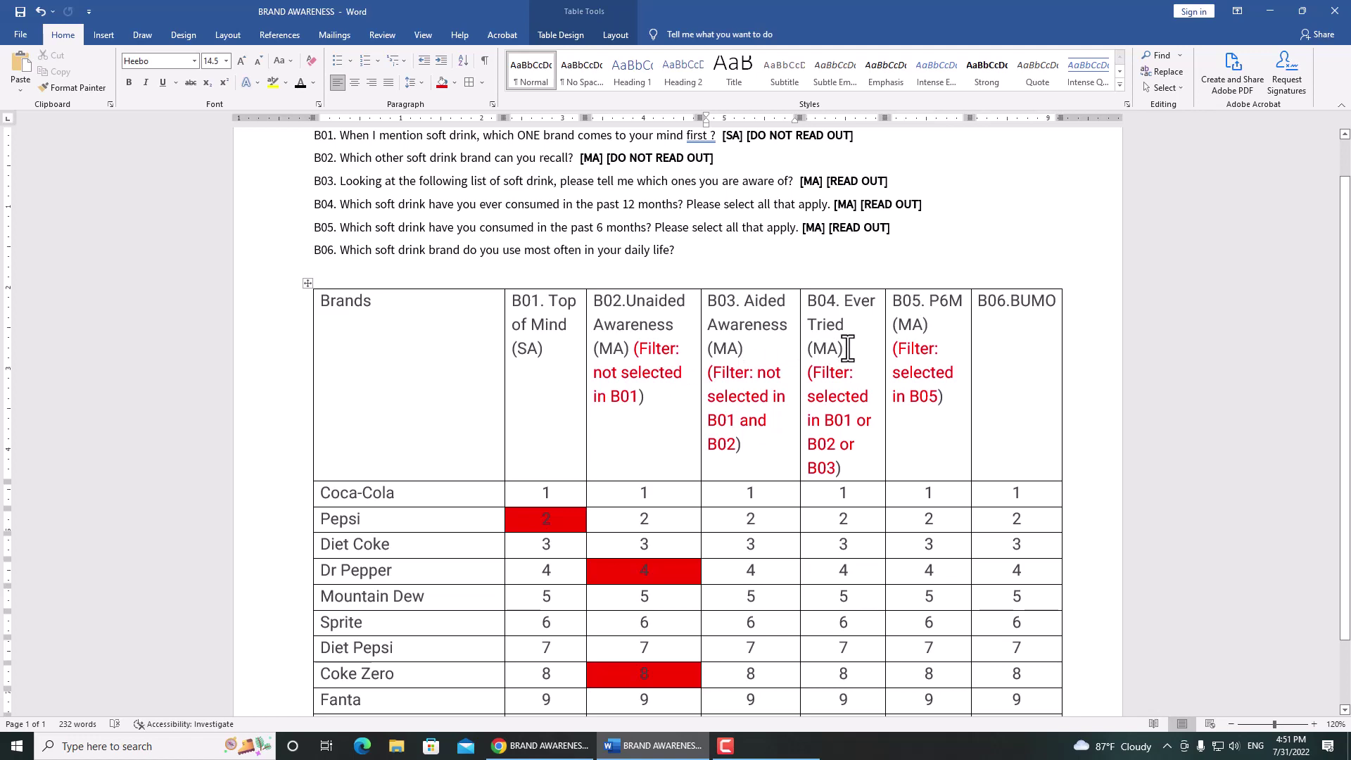
click(928, 327)
key(alt+Tab)
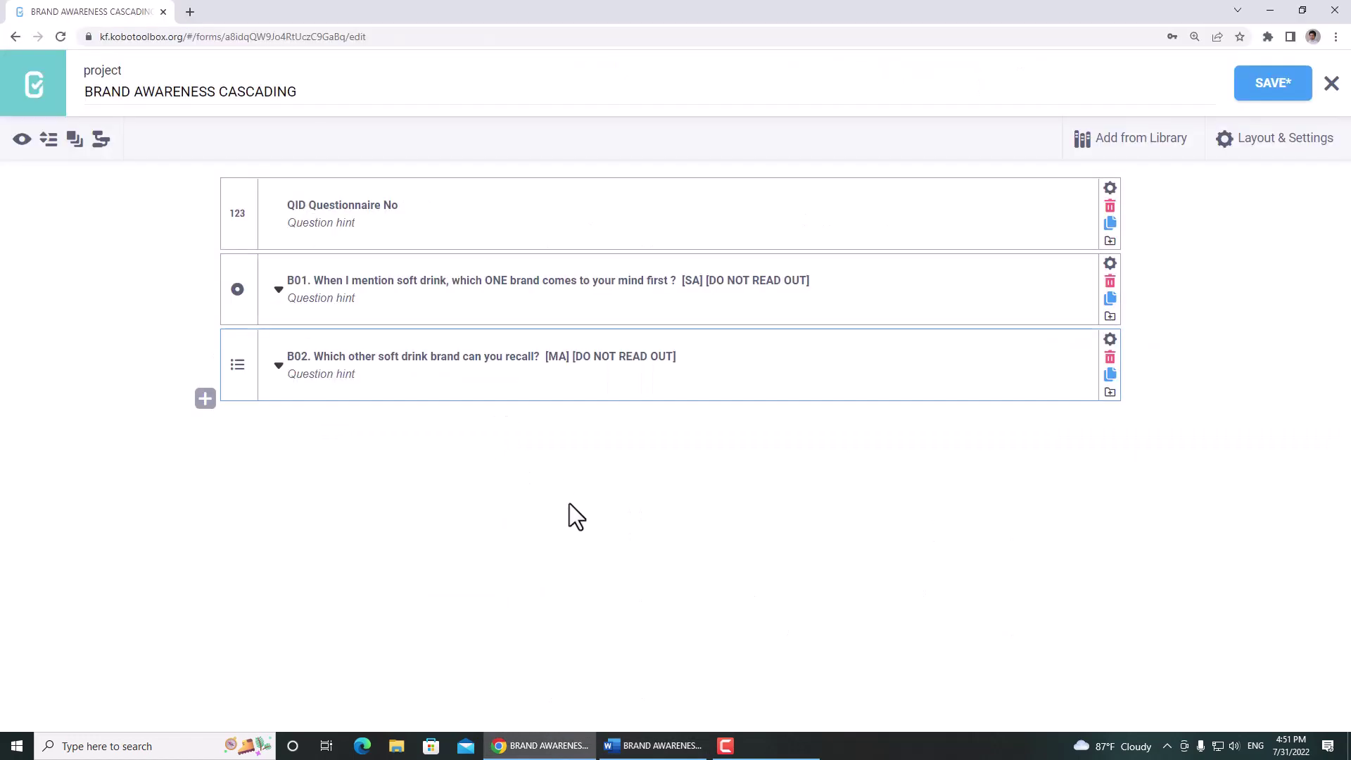
Duplicate question B02 and replace the copy's label with the B03 question text copied from the Word questionnaire.
click(1110, 375)
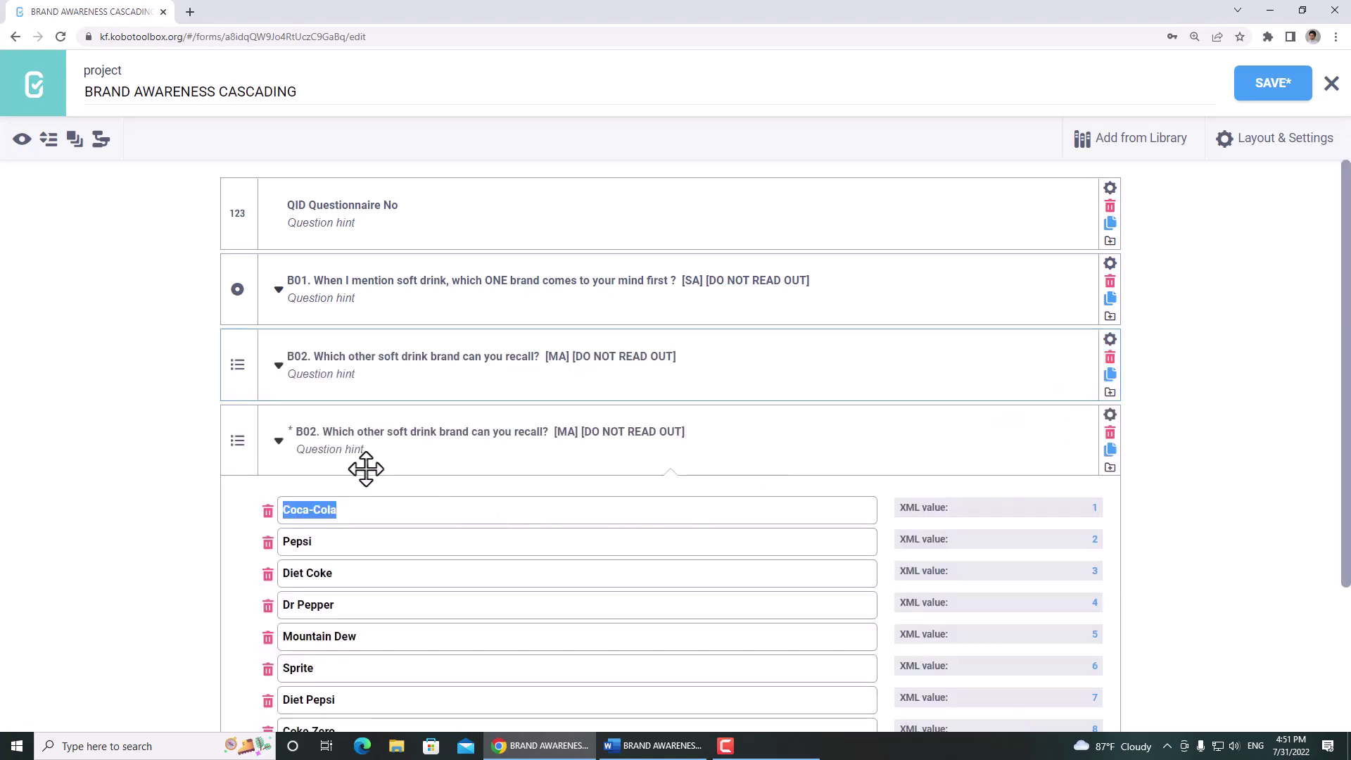
key(alt+Tab)
scroll(282, 316, up, 1)
click(266, 229)
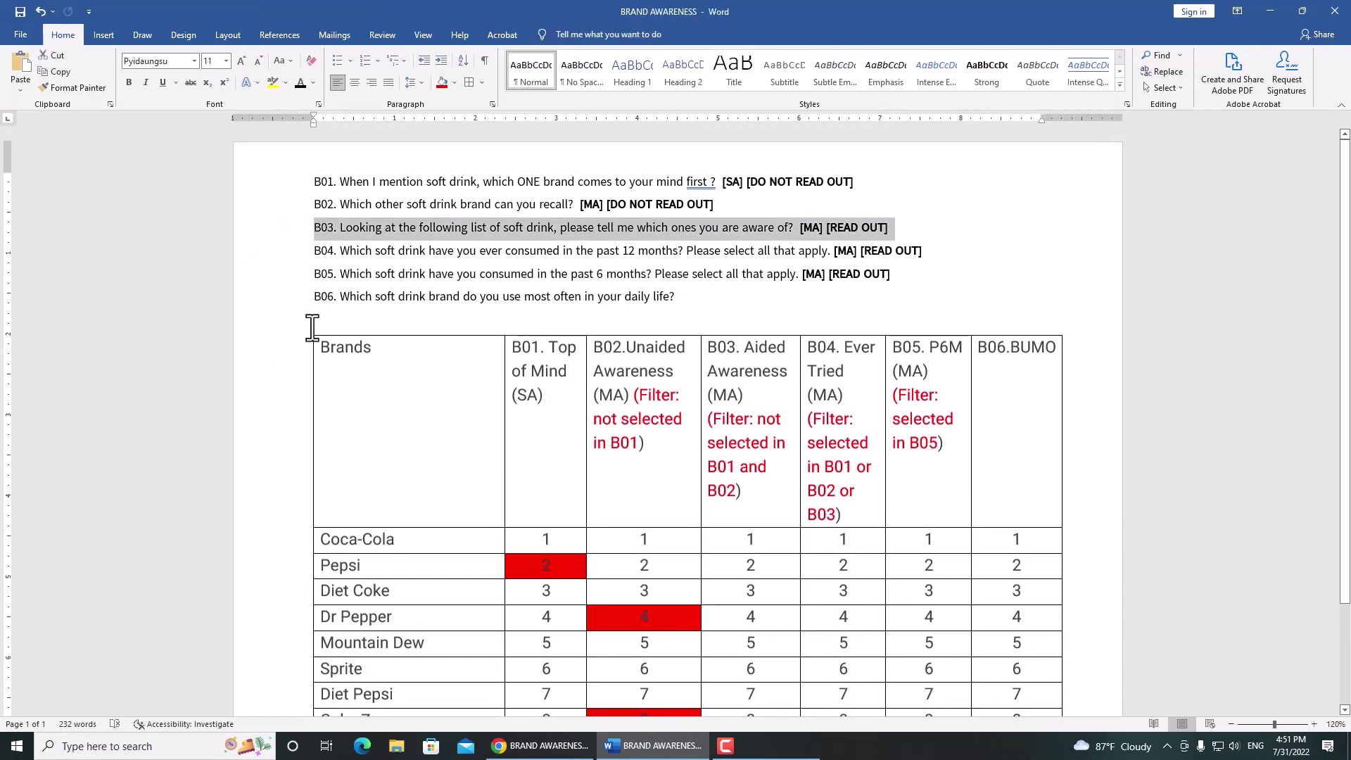
key(alt+Tab)
click(340, 429)
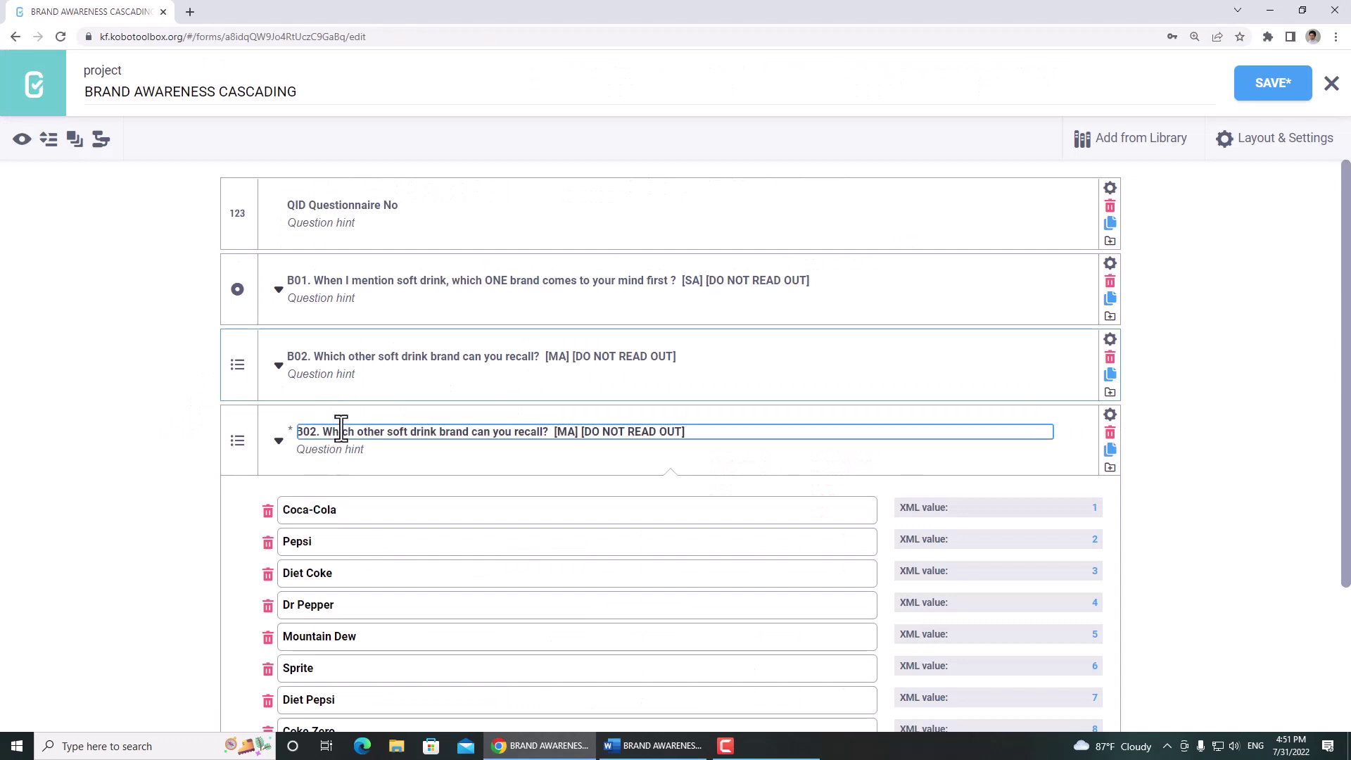
key(ctrl+a)
key(ctrl+v)
click(161, 427)
Set the data column name of the new B03 question to B03 and collapse its response list.
click(1110, 415)
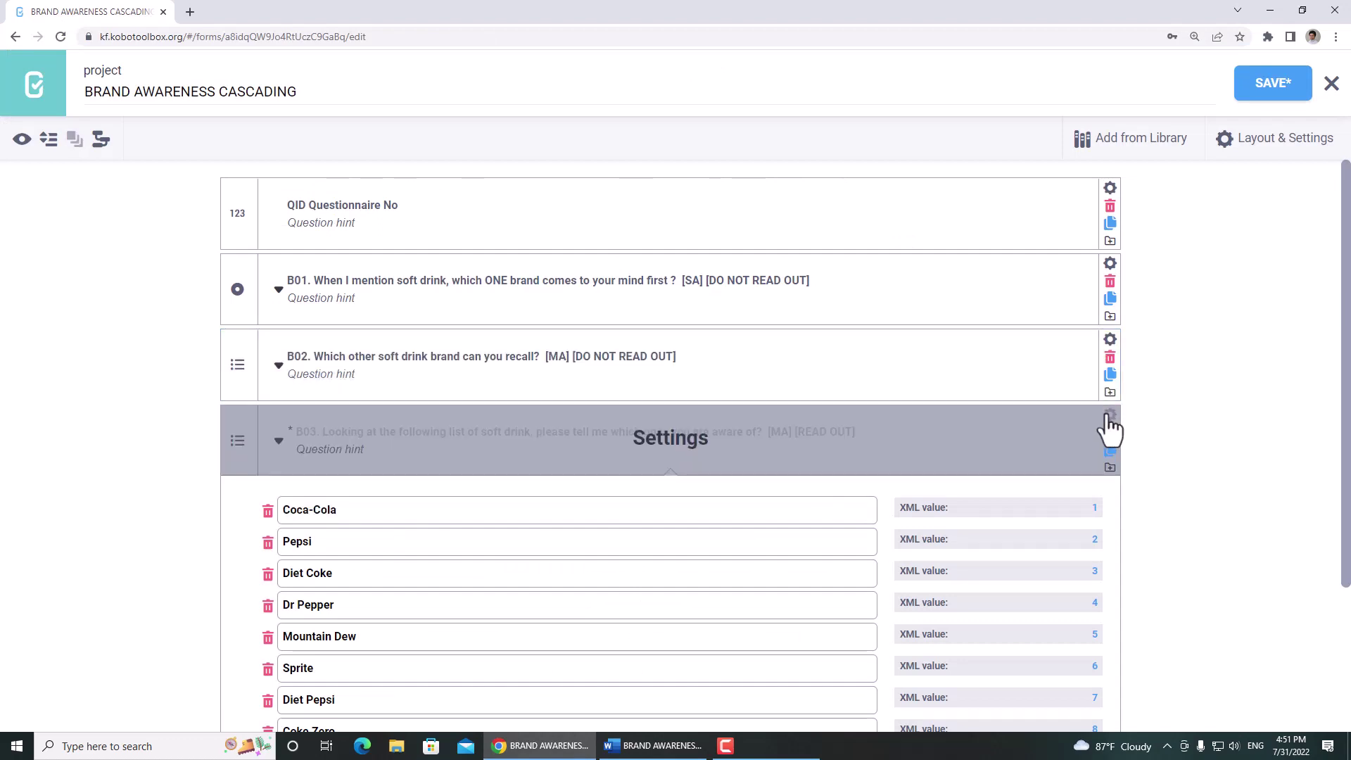
drag(686, 515, 758, 513)
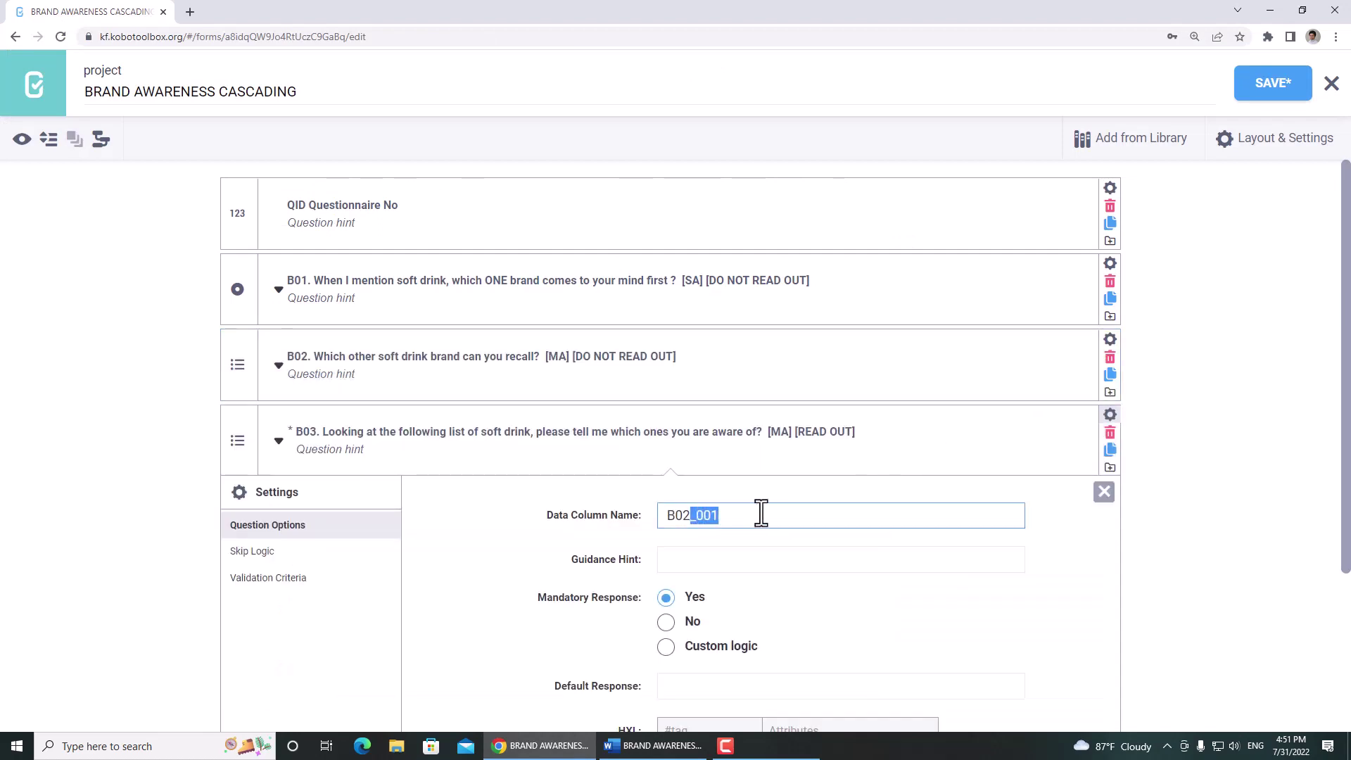
key(BackSpace)
click(278, 442)
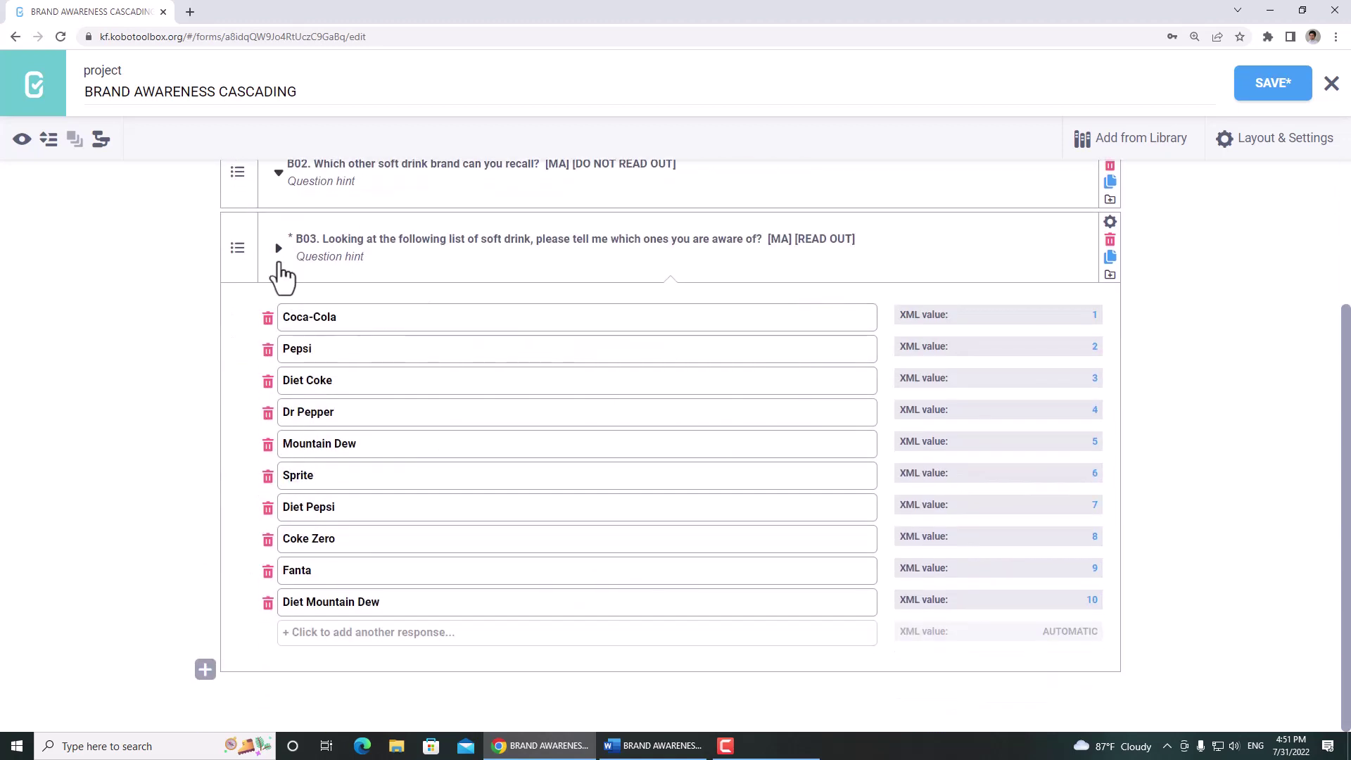
click(279, 250)
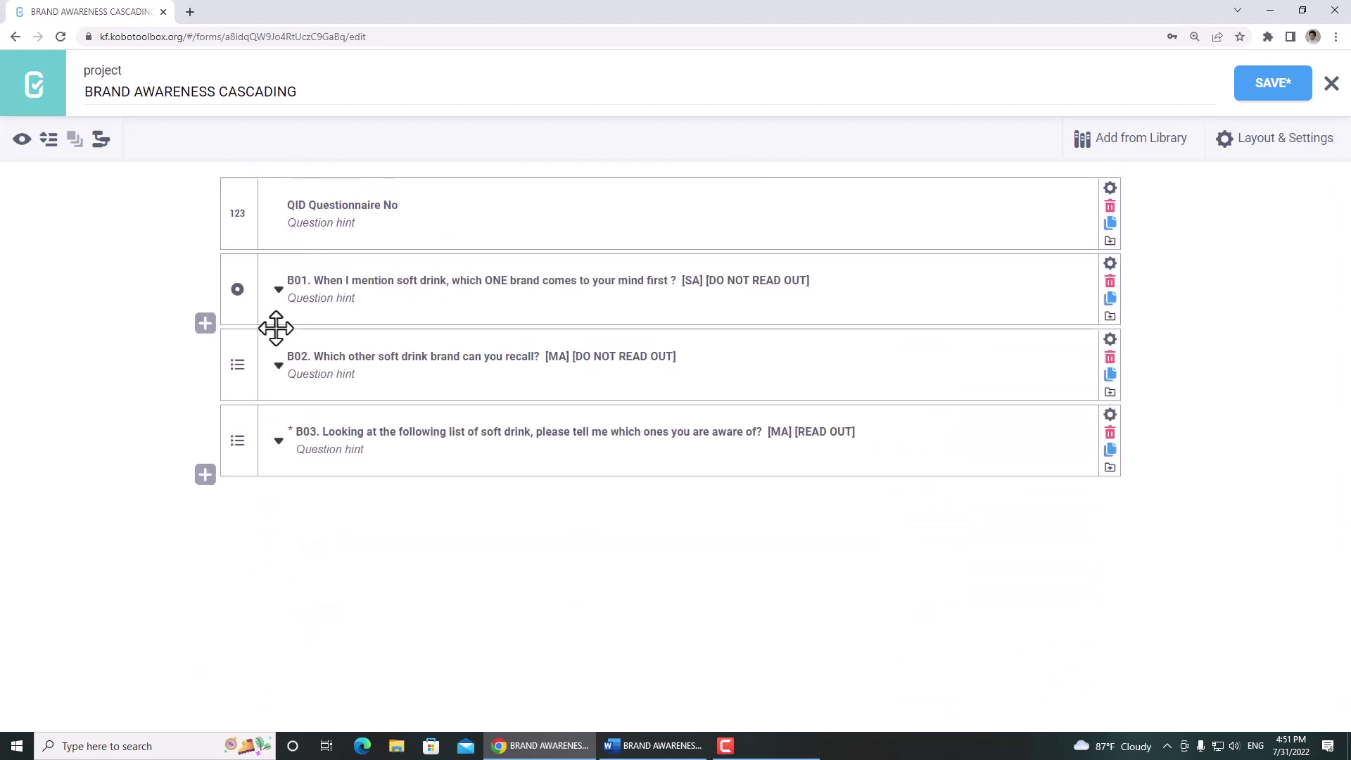
Duplicate question B03 and copy the B04 question text from the Word questionnaire.
click(1113, 453)
key(alt+Tab)
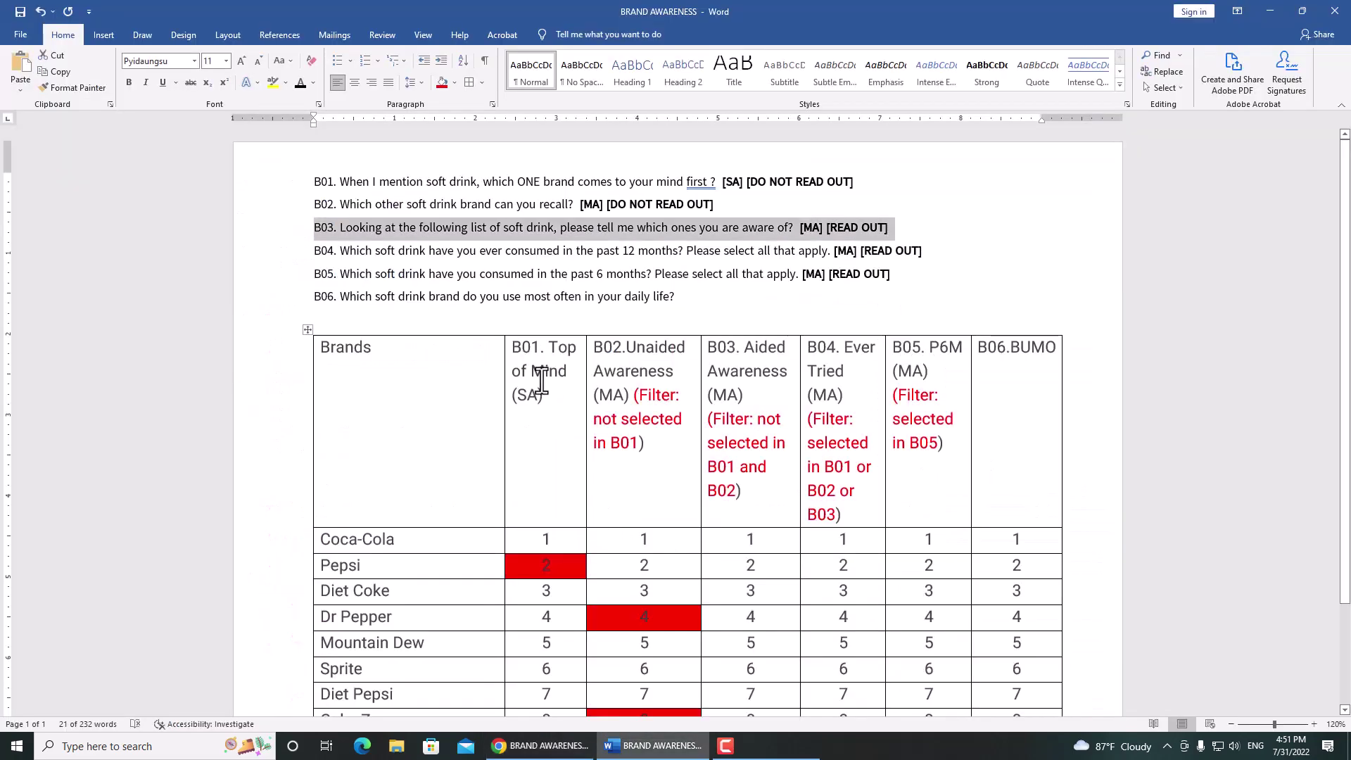
click(264, 251)
key(alt+Tab)
scroll(527, 431, down, 4)
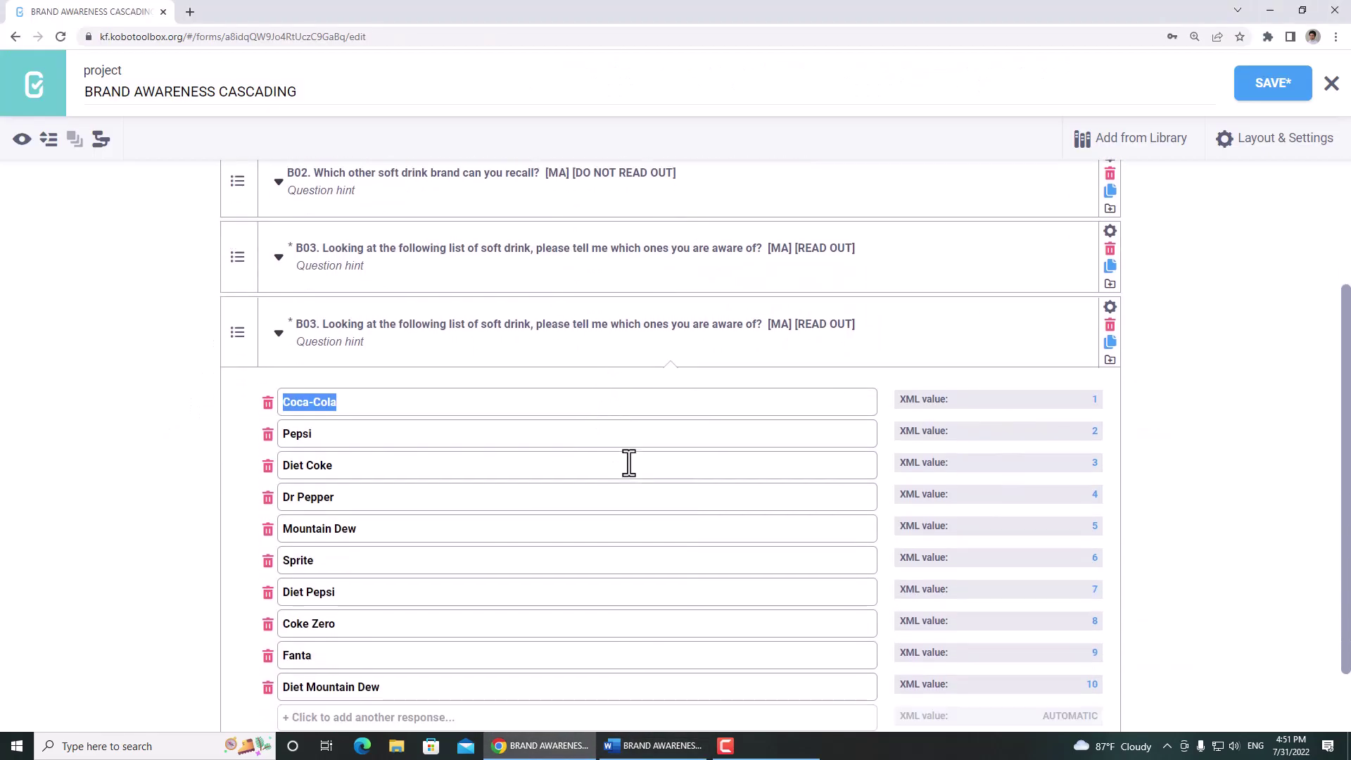
scroll(943, 353, up, 1)
Set the B03 duplicate's data column name to B04 and replace its label with the copied B04 question text.
click(1109, 293)
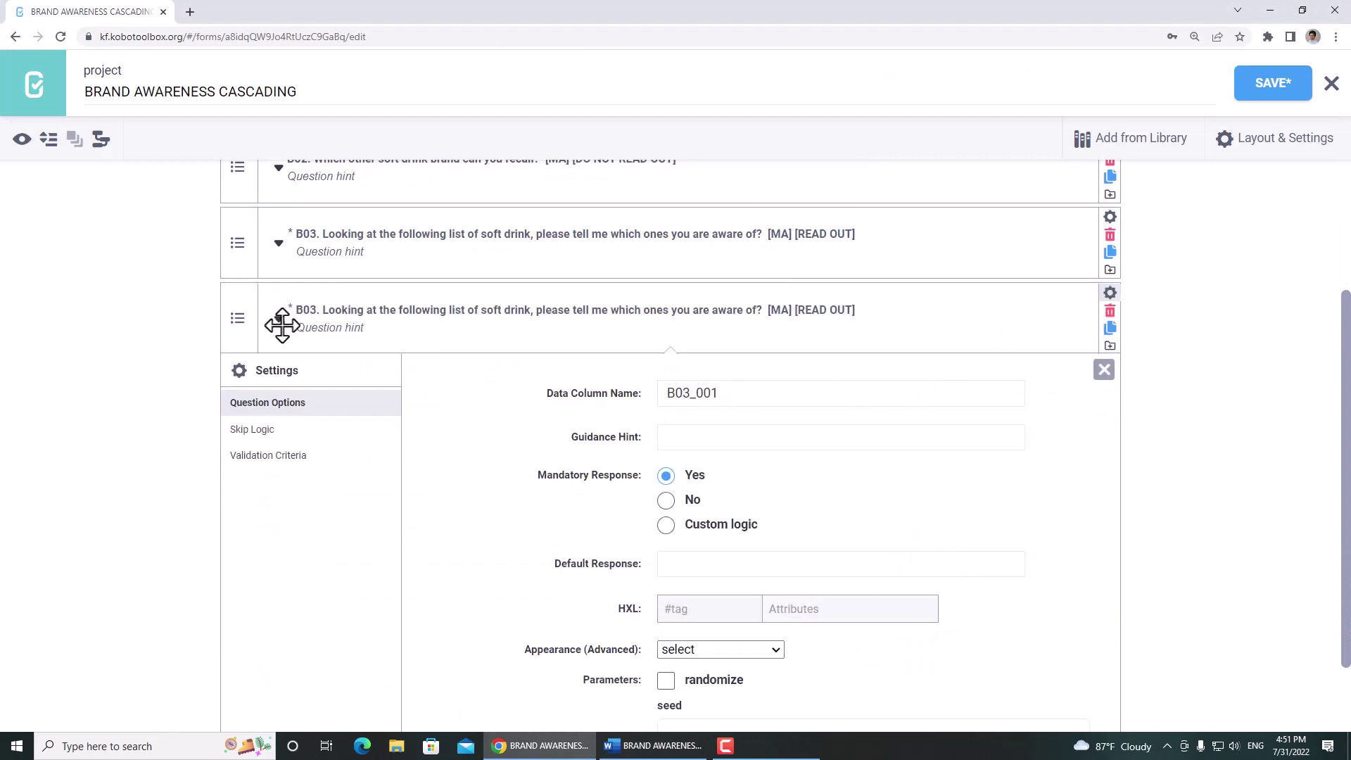
drag(685, 393, 780, 396)
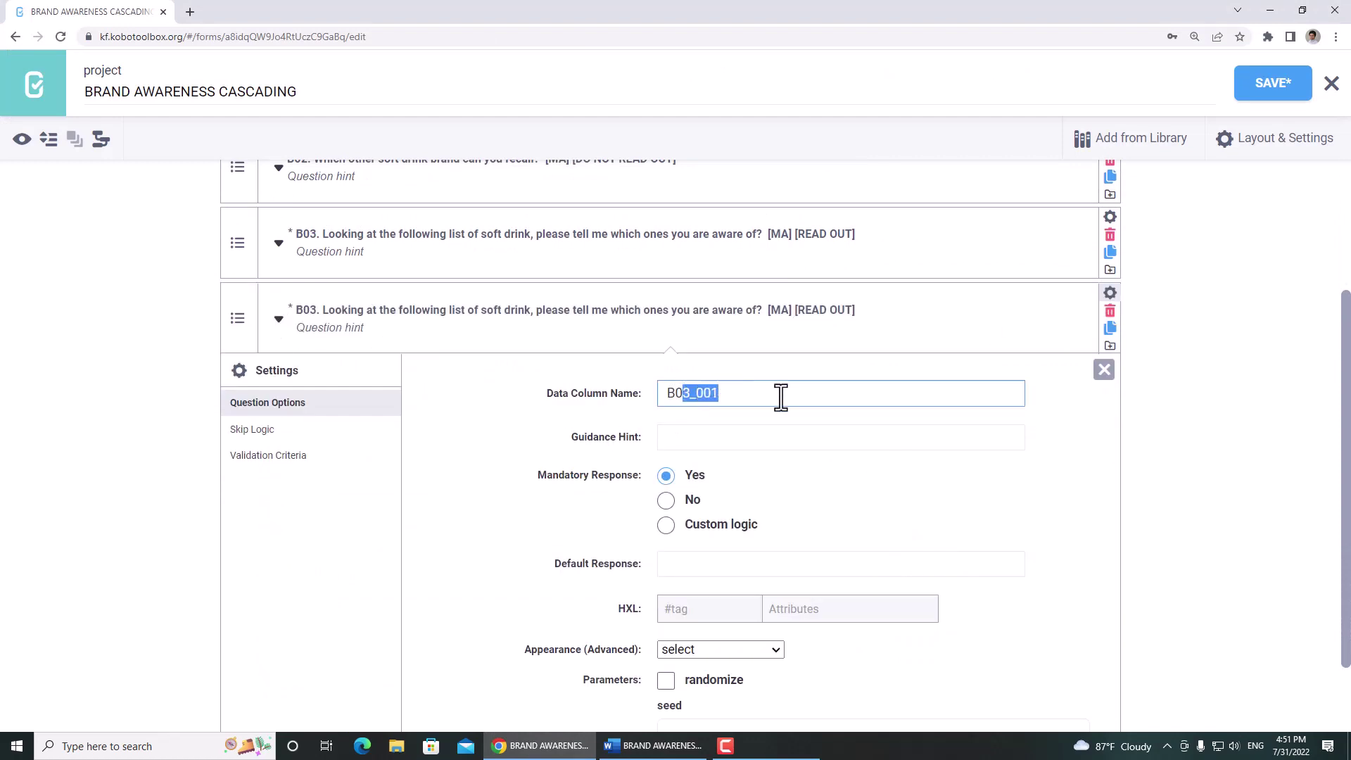
click(467, 314)
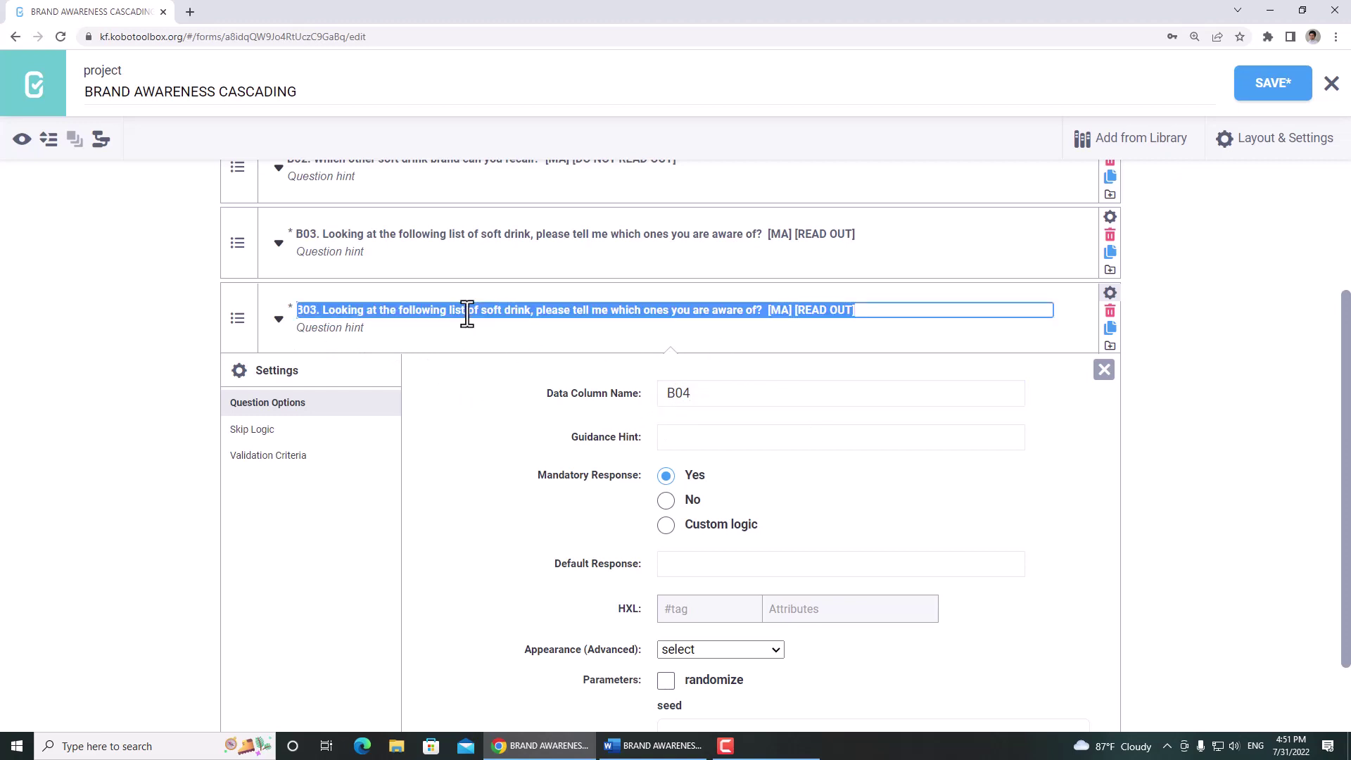
key(ctrl+v)
click(62, 369)
click(277, 320)
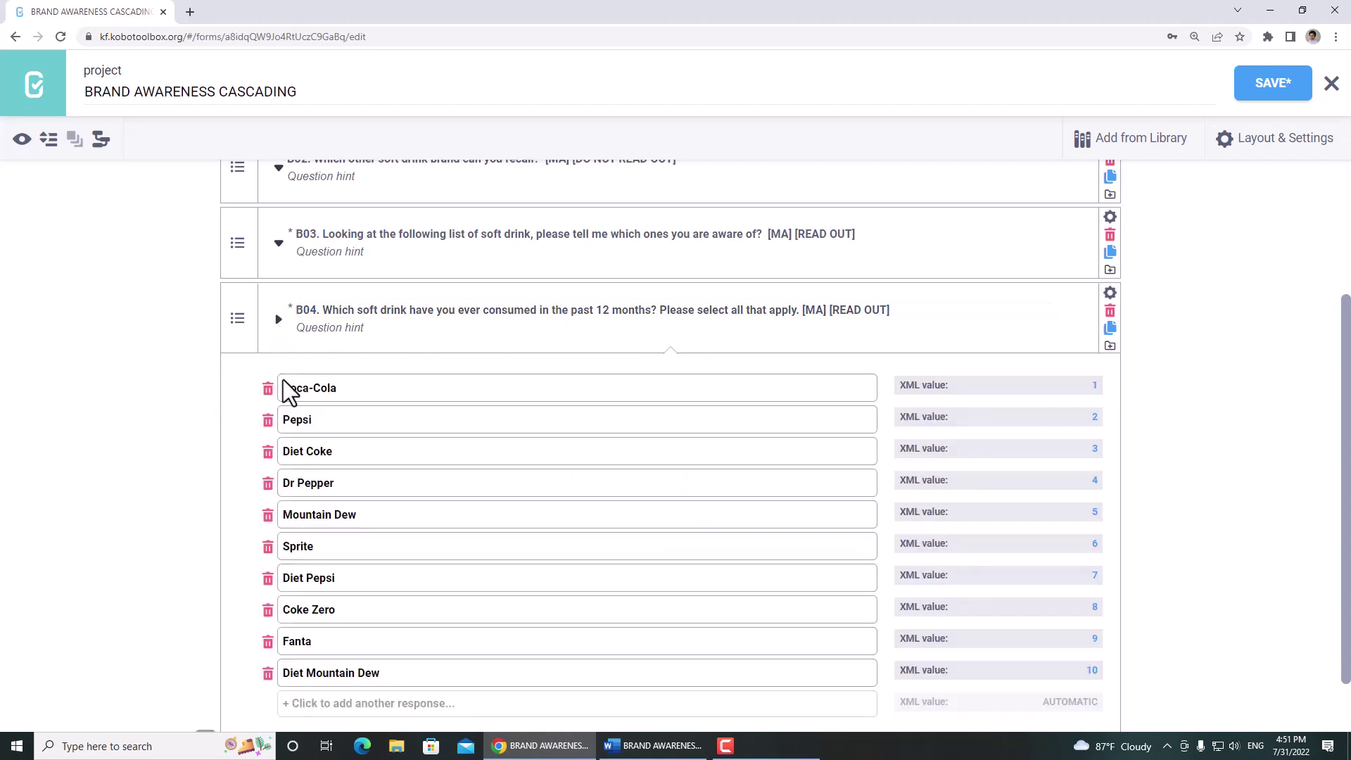
click(277, 252)
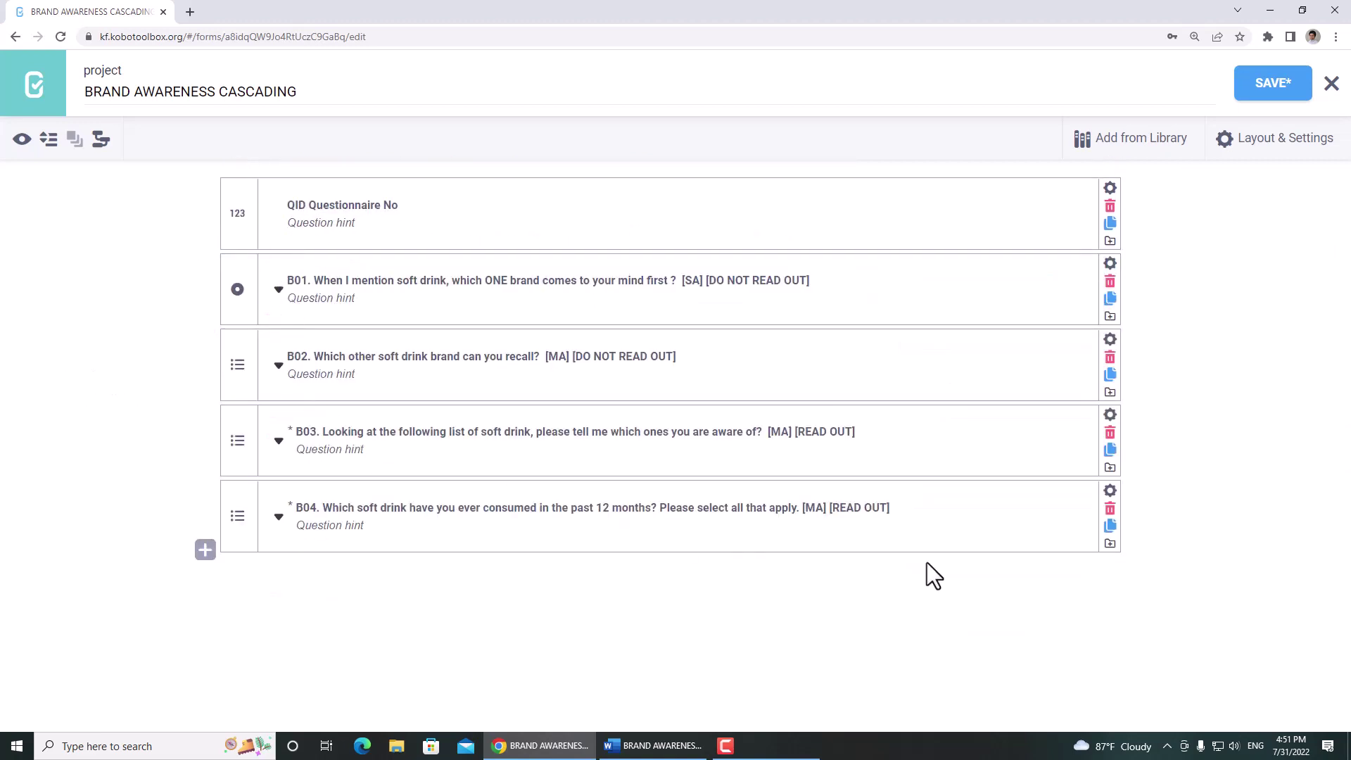
Duplicate question B04 and replace the copy's label with the B05 question text copied from the Word questionnaire.
click(1109, 526)
key(alt+Tab)
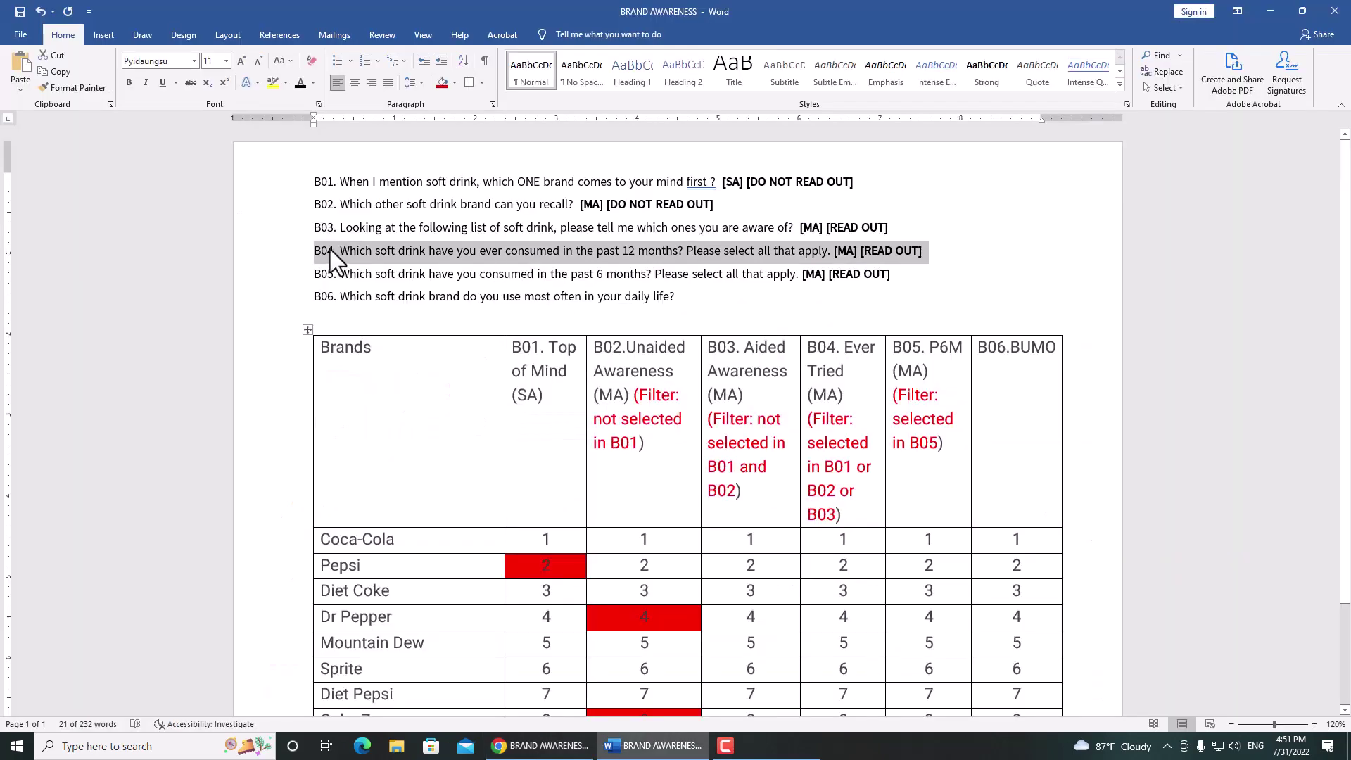
click(261, 274)
key(ctrl+c)
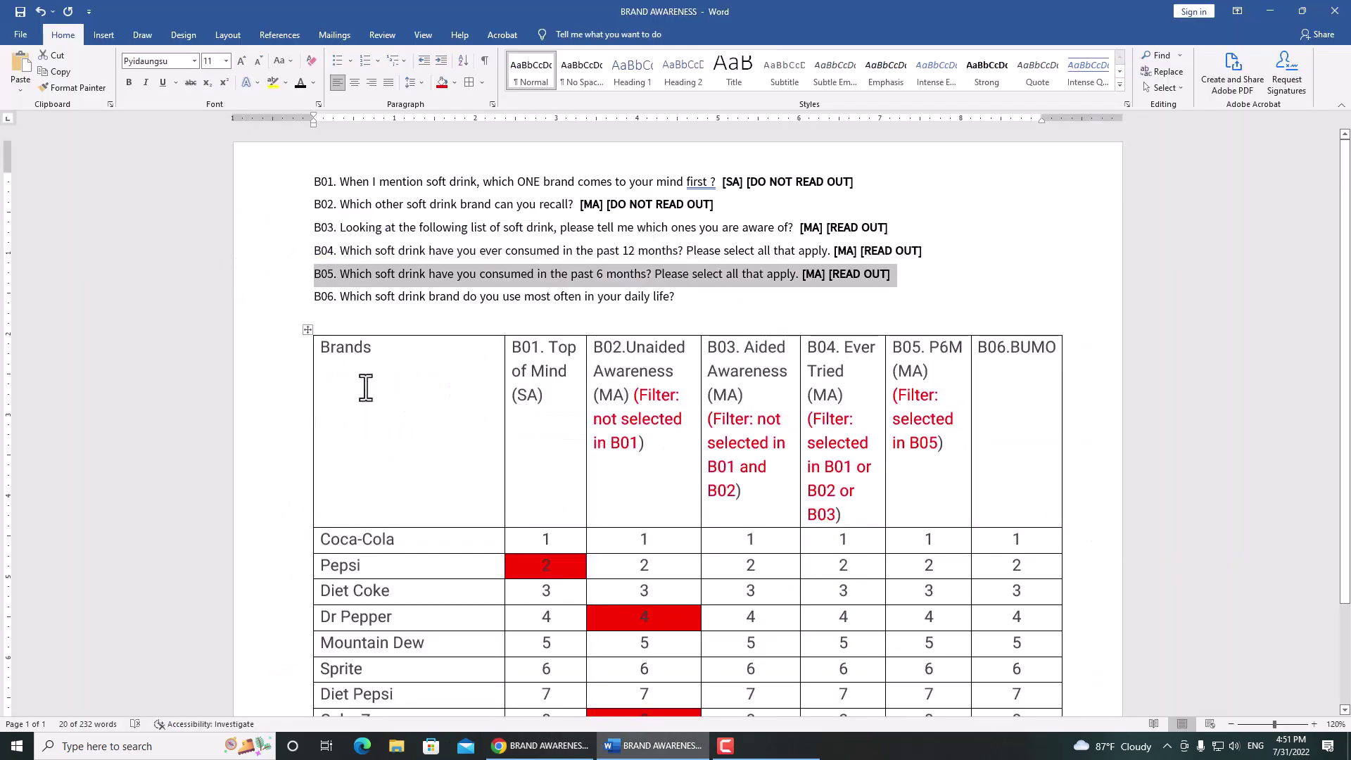
key(alt+Tab)
scroll(455, 513, down, 3)
click(341, 365)
key(ctrl+a)
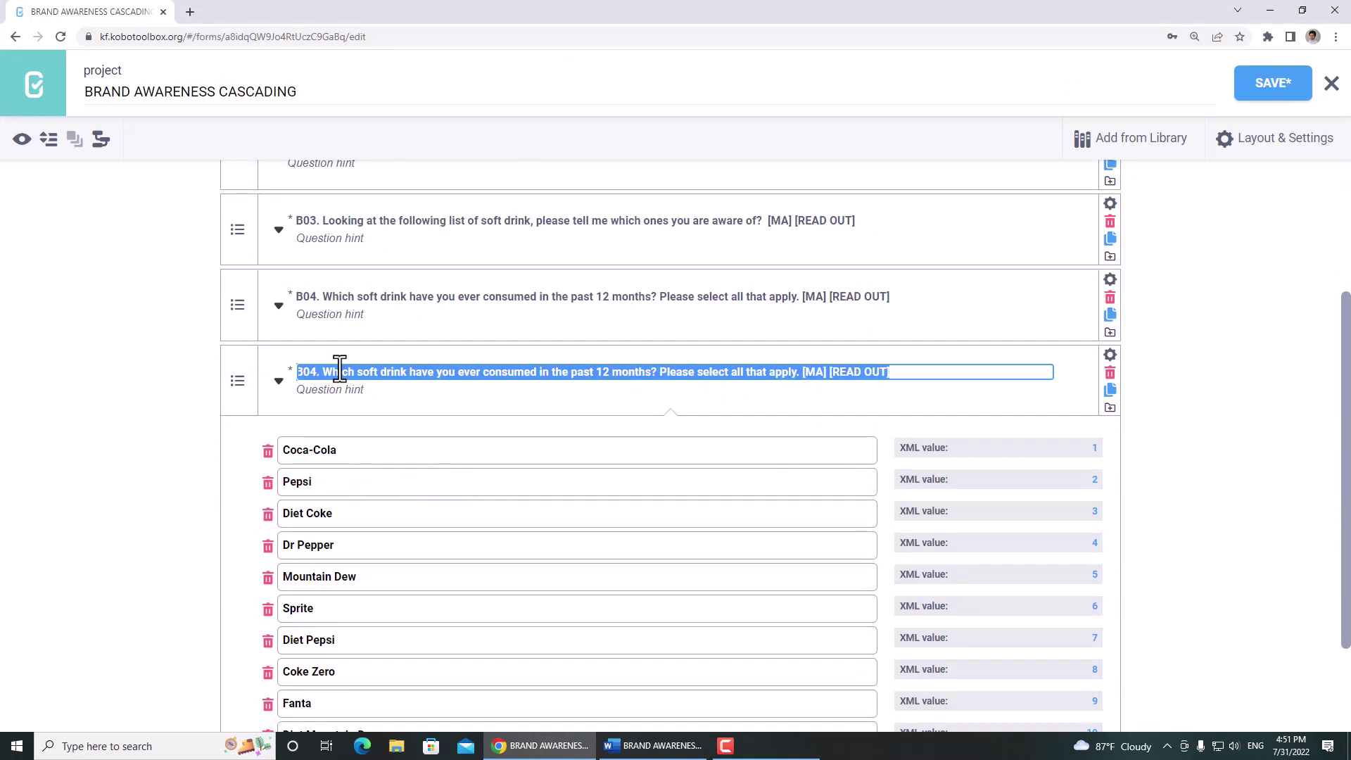
key(ctrl+v)
click(130, 371)
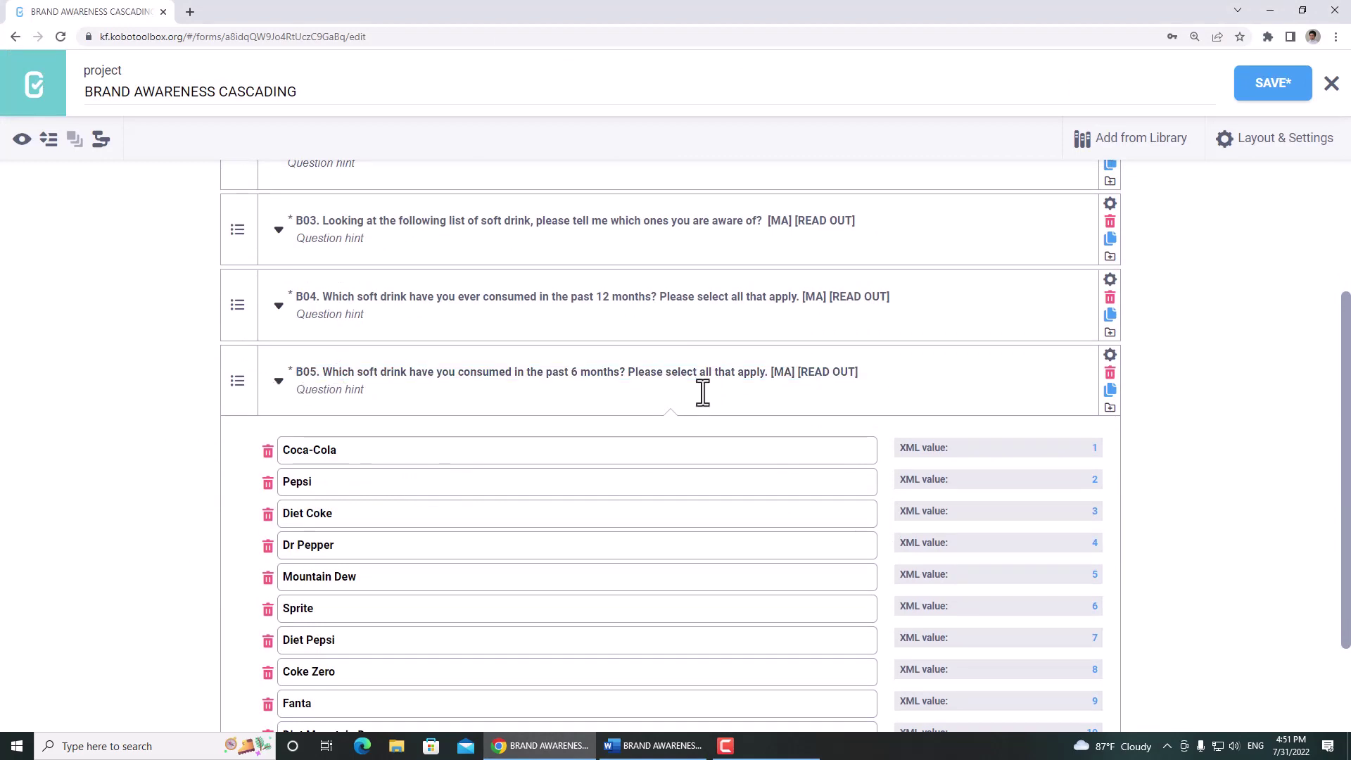
Set the data column name of the new B05 question to B05 and collapse the question.
click(1109, 354)
drag(686, 455, 795, 455)
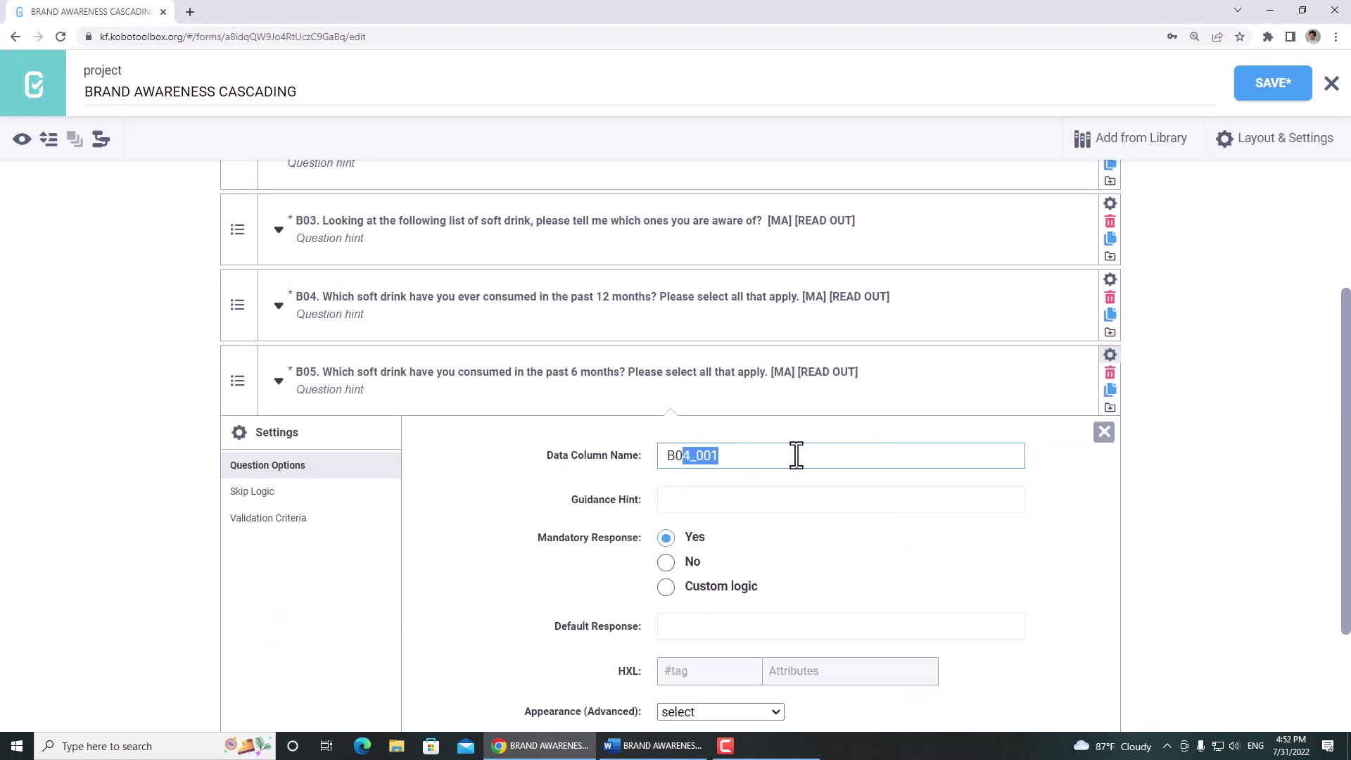
text(5)
click(69, 480)
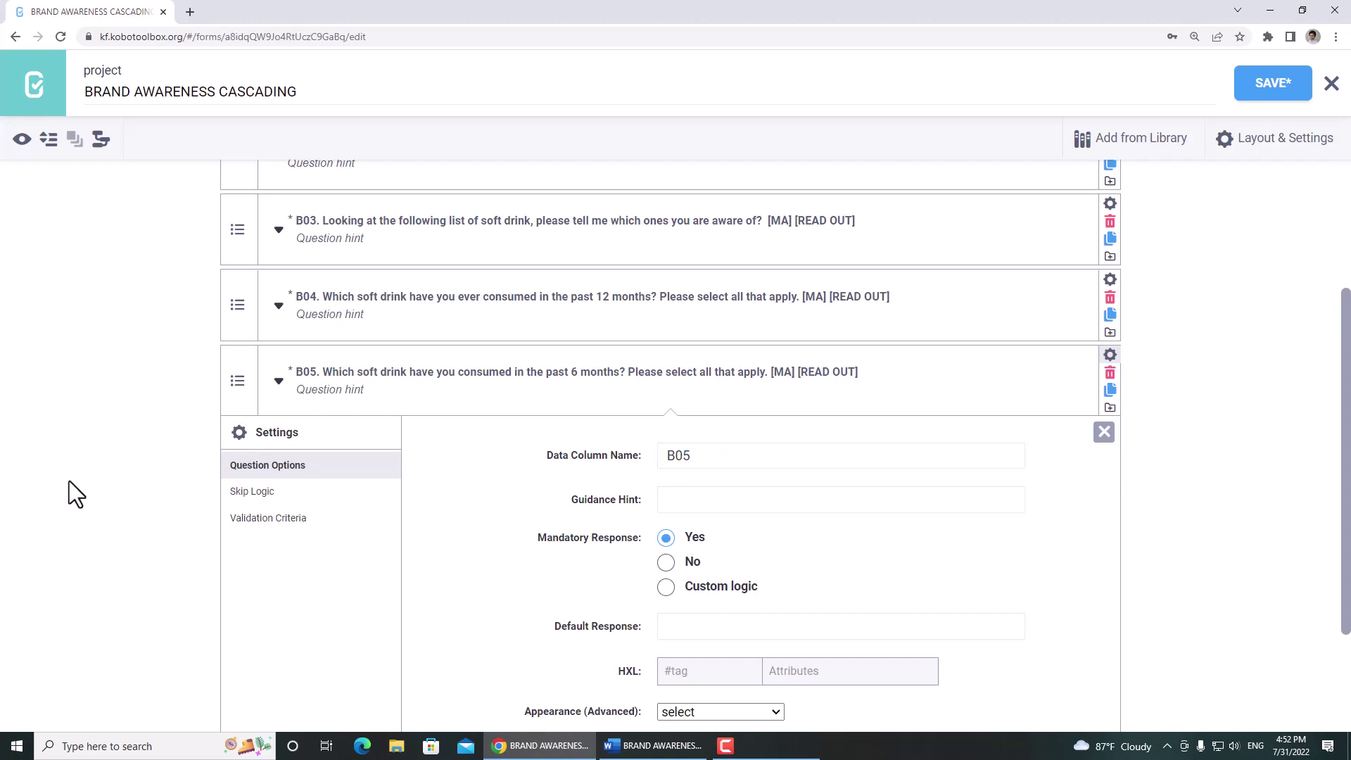
click(279, 380)
scroll(269, 457, down, 2)
In the Word questionnaire, add the single-answer tag SA at the end of the B06 question.
key(alt+Tab)
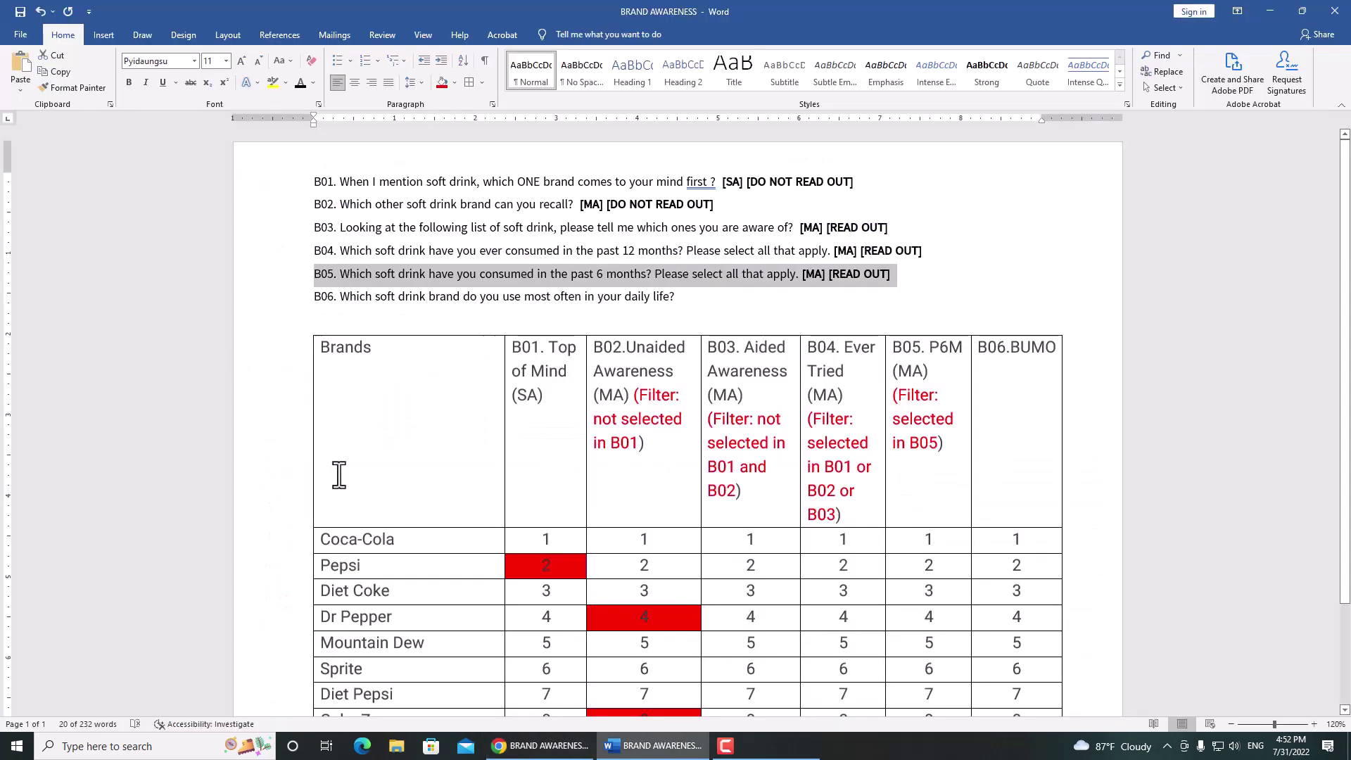
click(940, 383)
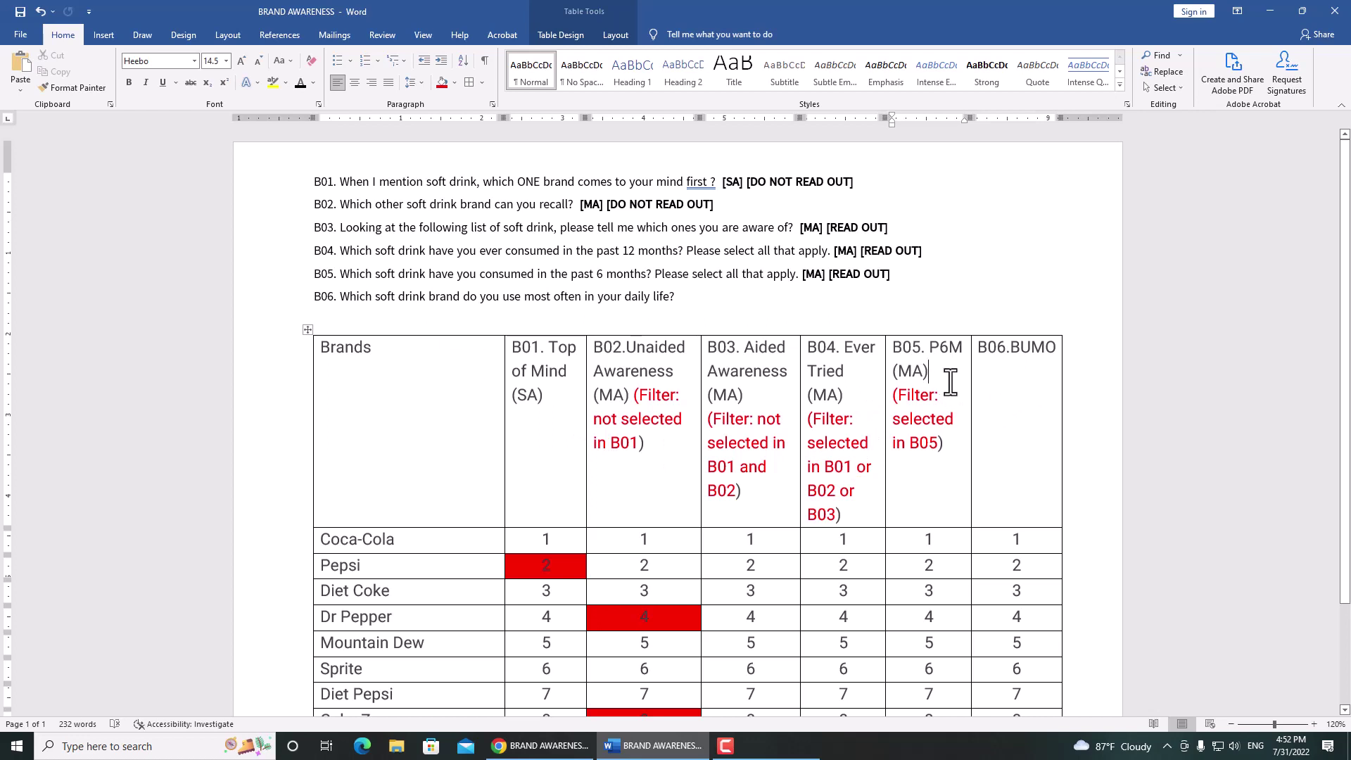
click(697, 299)
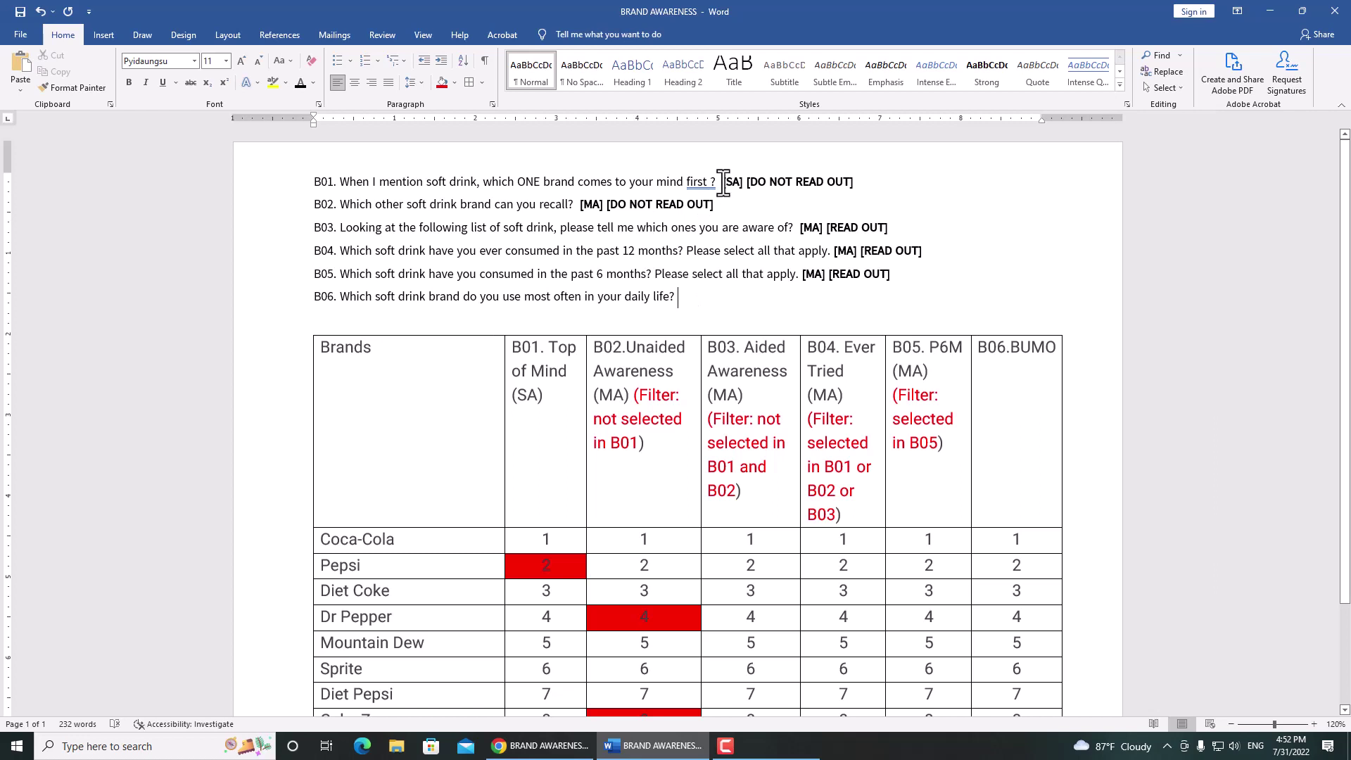
drag(721, 181, 855, 184)
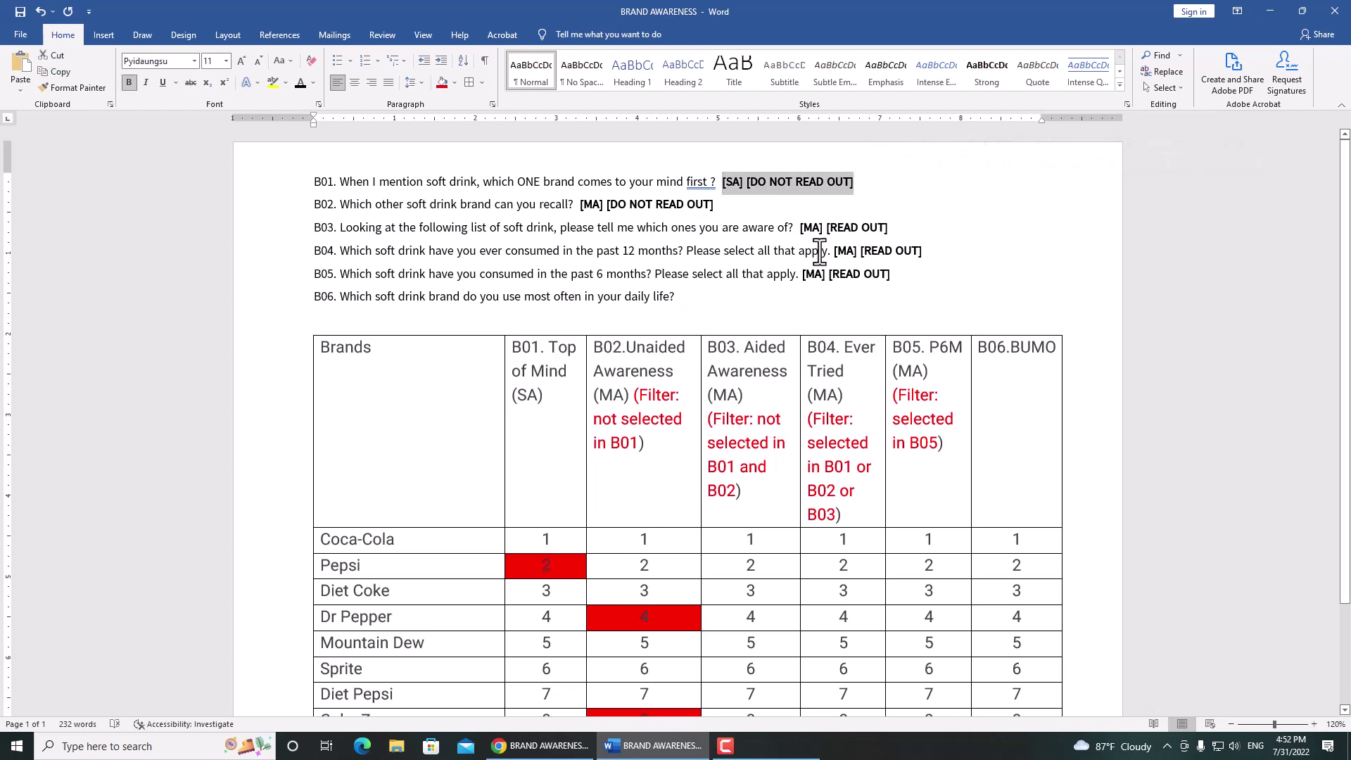
click(710, 301)
text(s)
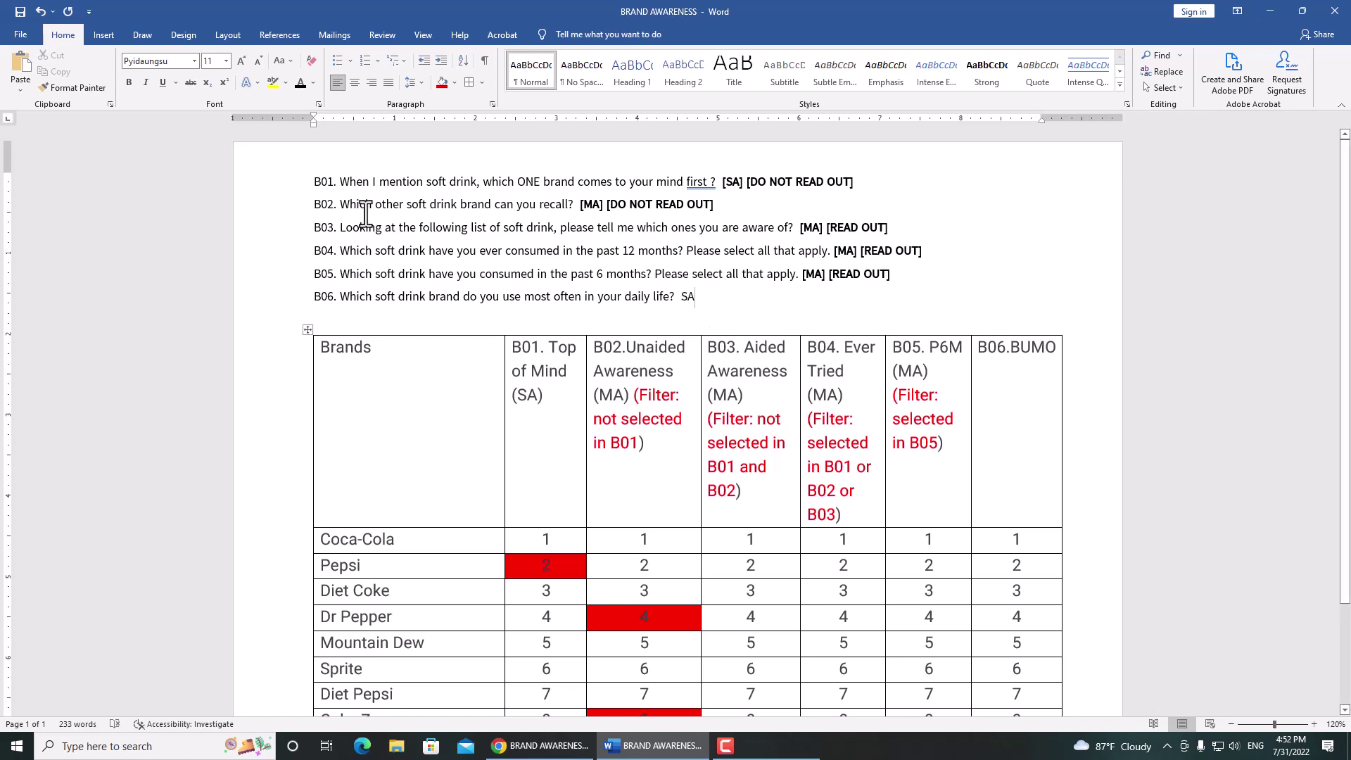
Duplicate the single-answer question B01 in the form and move the collapsed copy below B05.
key(alt+Tab)
click(276, 252)
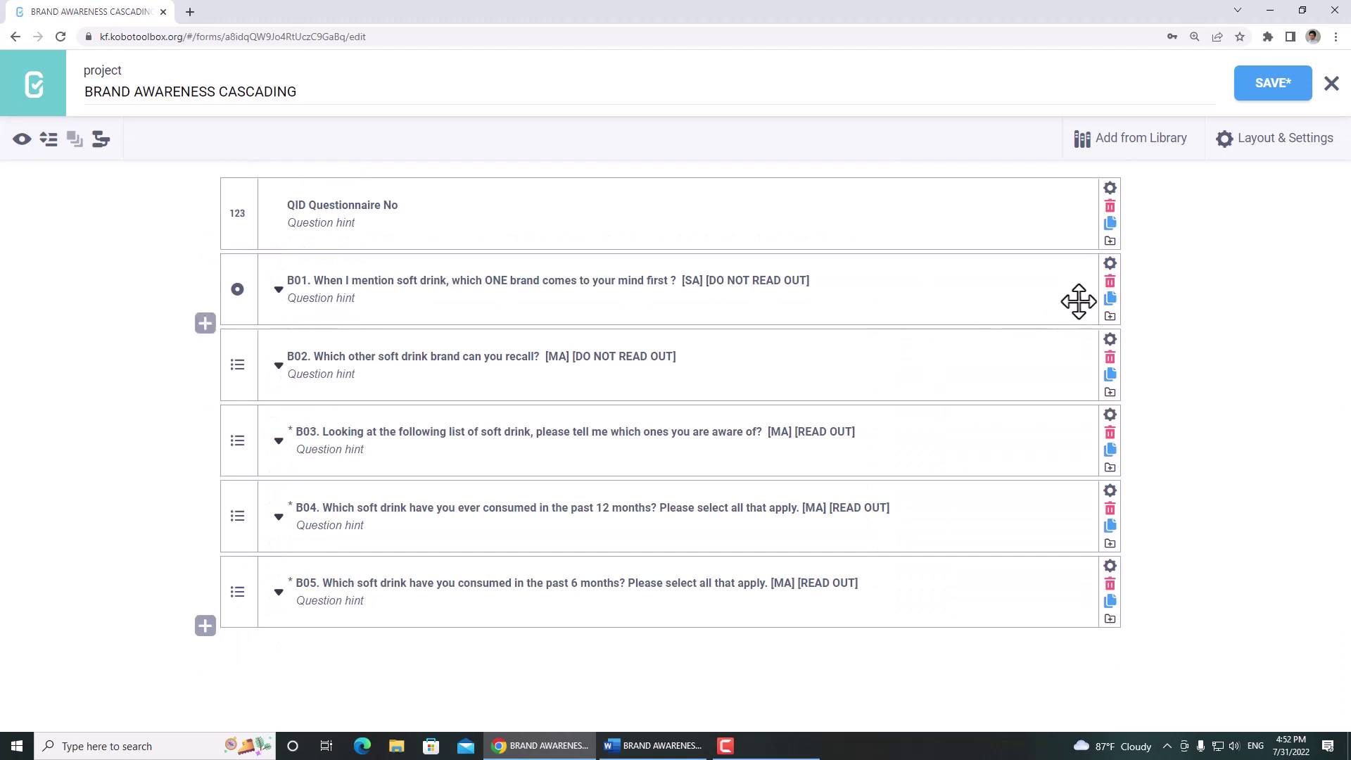
click(1109, 299)
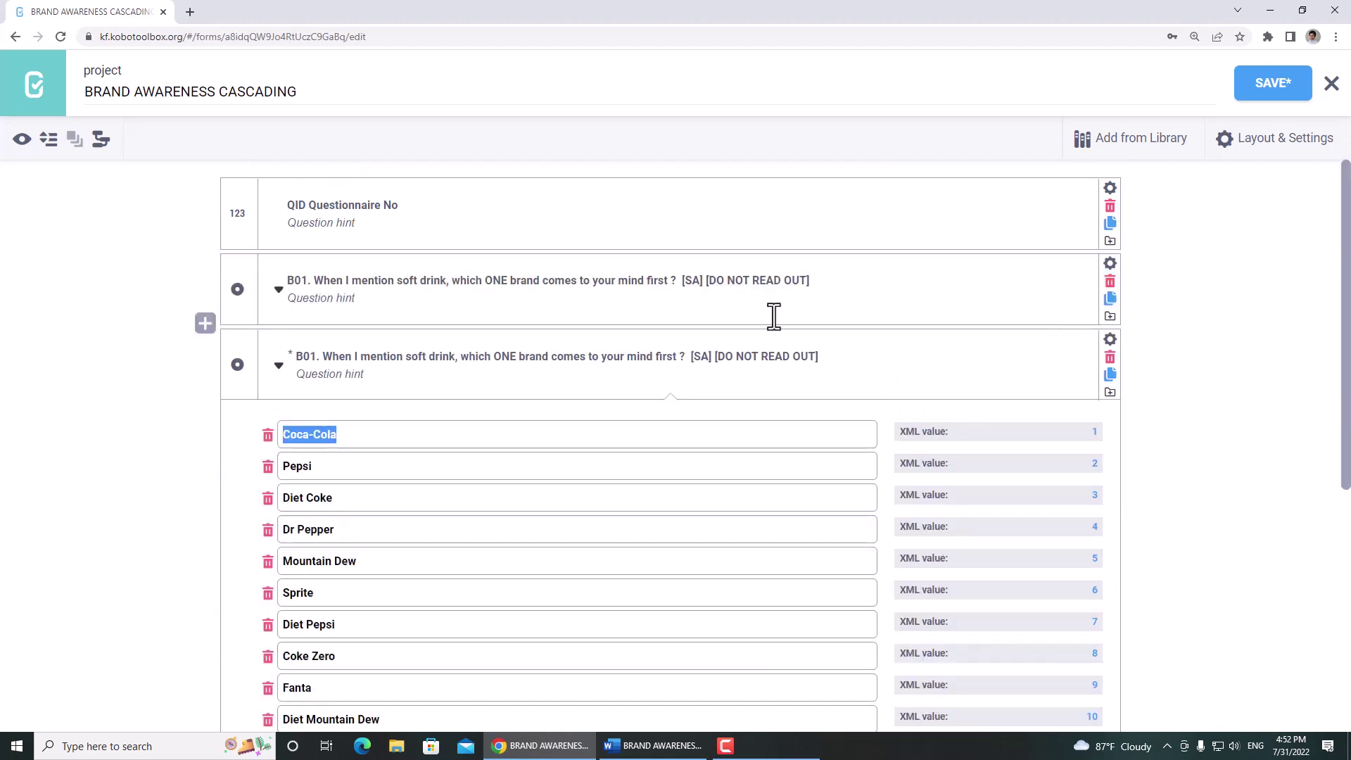
click(279, 365)
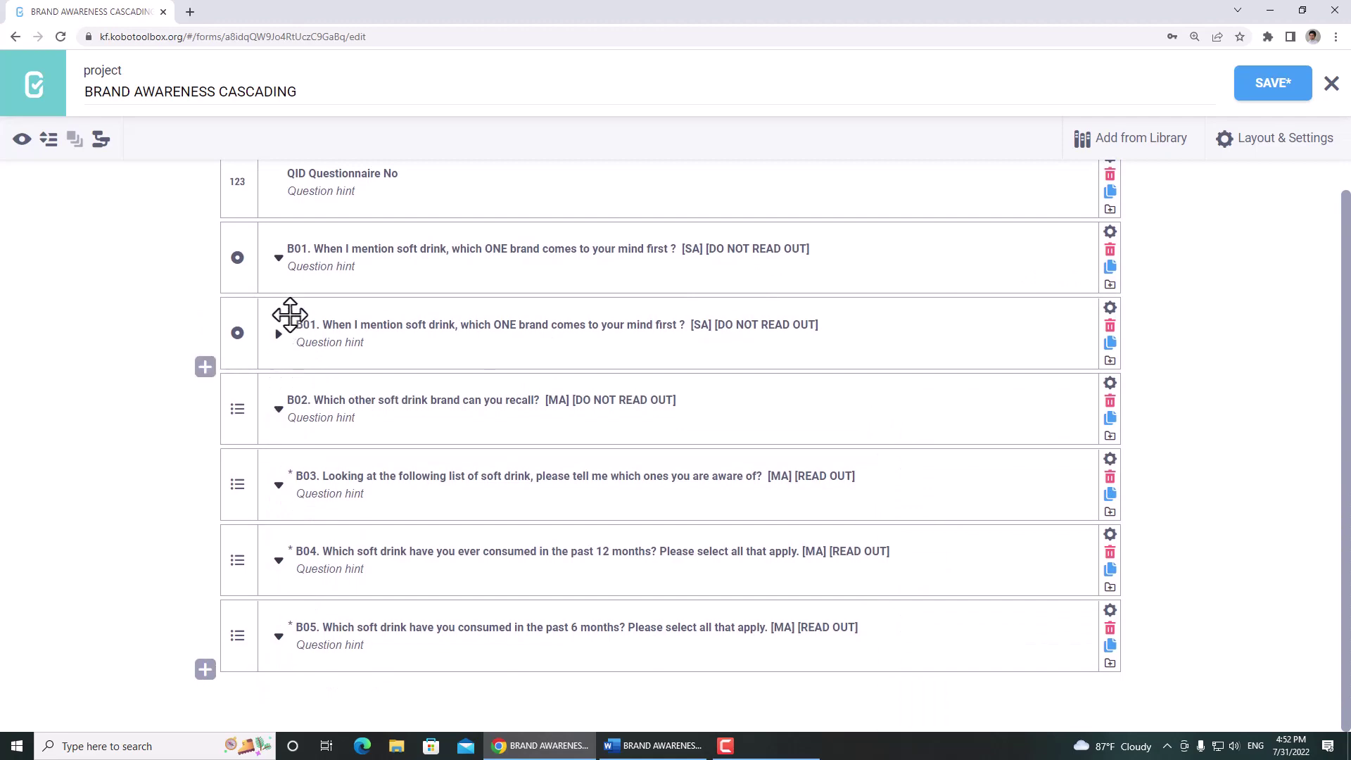
drag(285, 352, 265, 694)
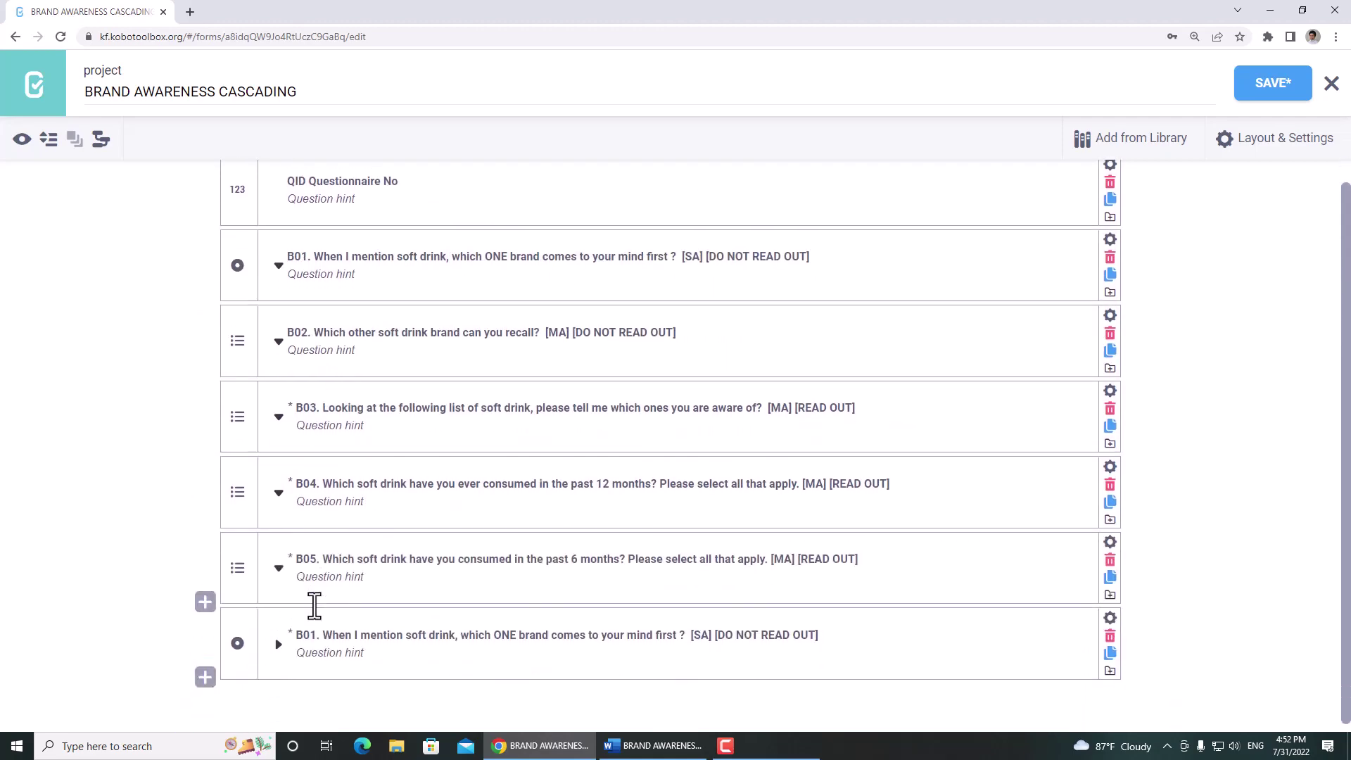
Replace the label of the duplicated B01 question with the B06 question text copied from the Word questionnaire.
key(alt+Tab)
scroll(323, 363, down, 3)
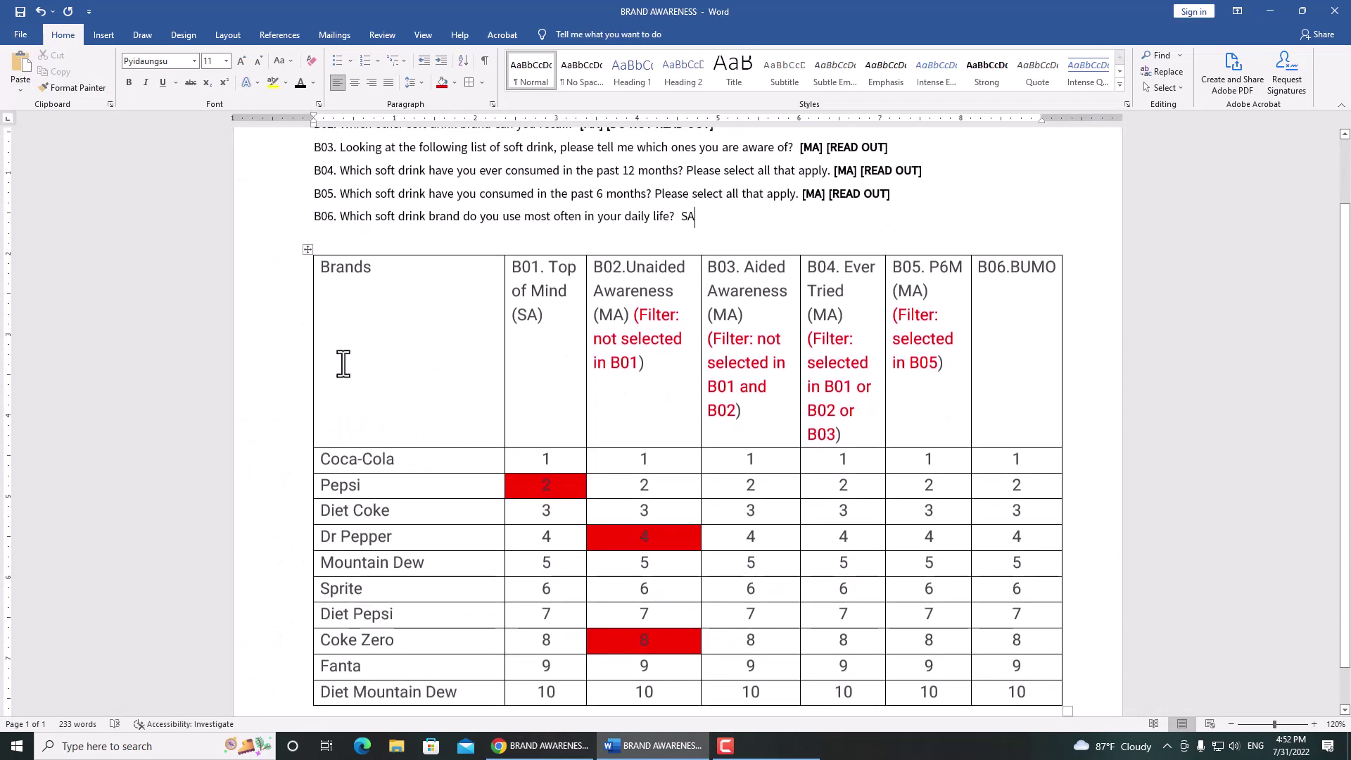
click(274, 218)
key(ctrl+c)
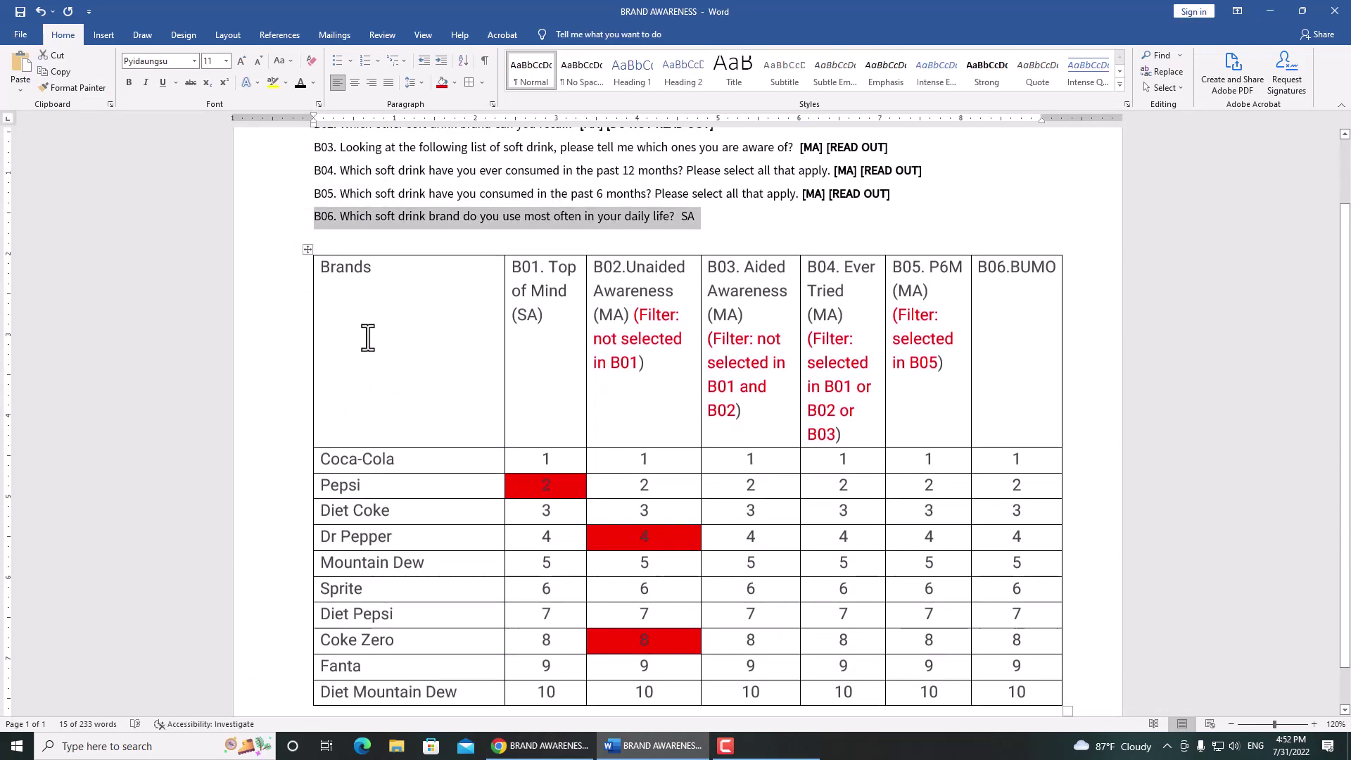
key(alt+Tab)
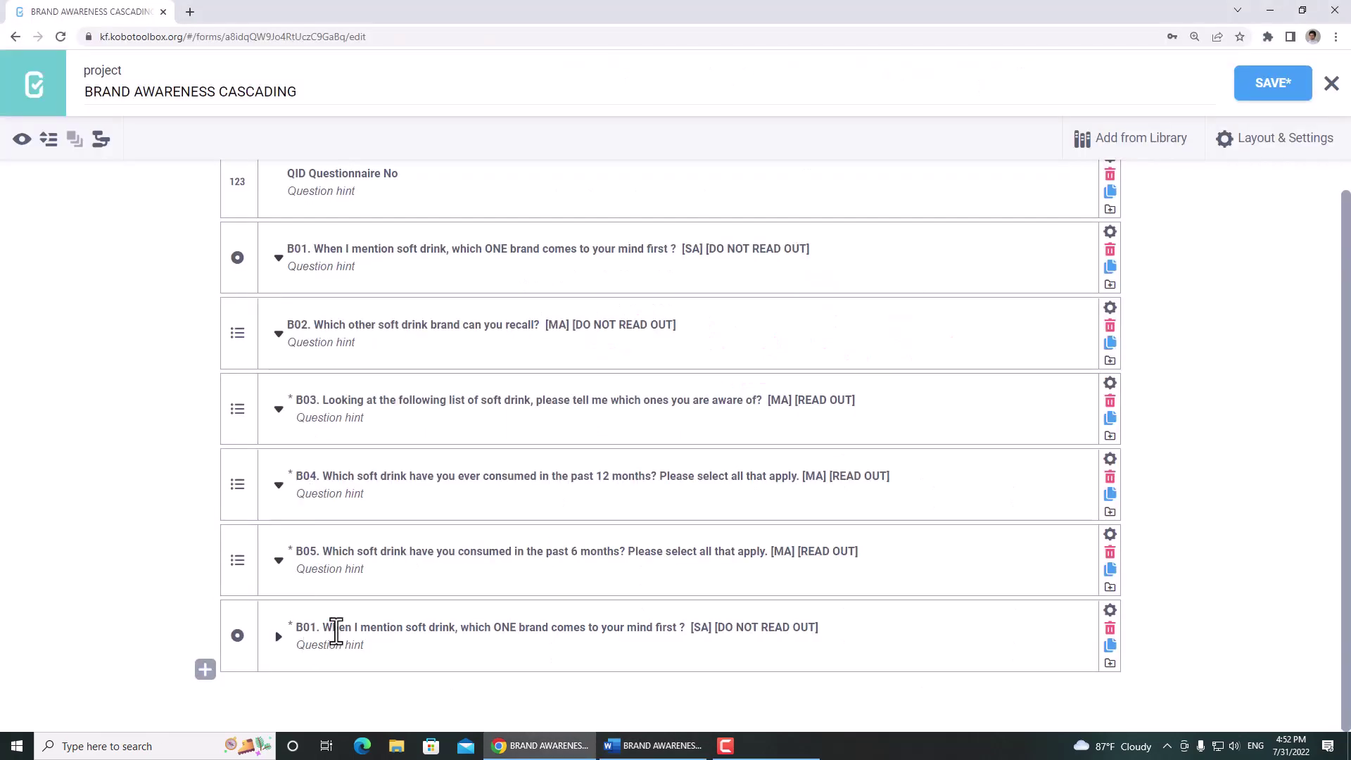
click(299, 627)
key(ctrl+a)
key(ctrl+v)
click(175, 600)
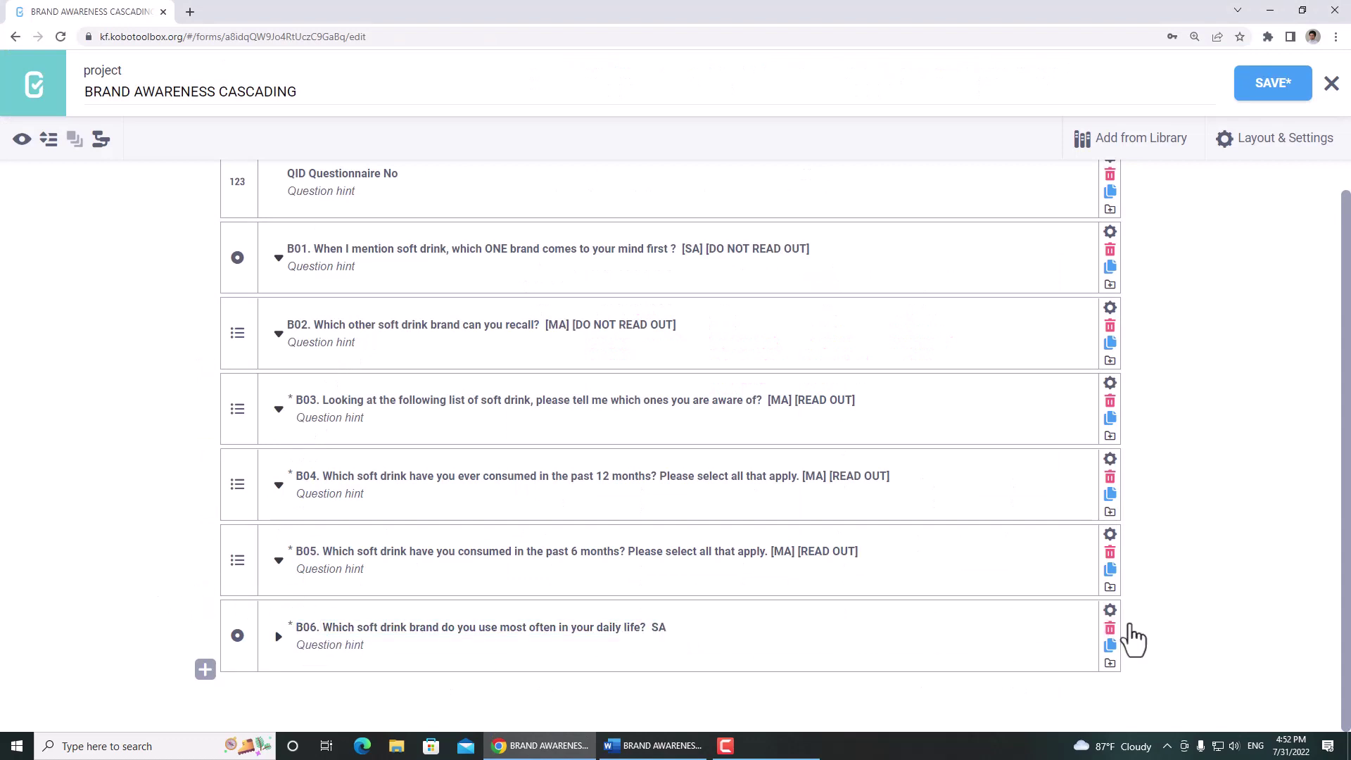
Set the data column name of the new B06 question to B06.
click(1110, 610)
scroll(697, 569, down, 4)
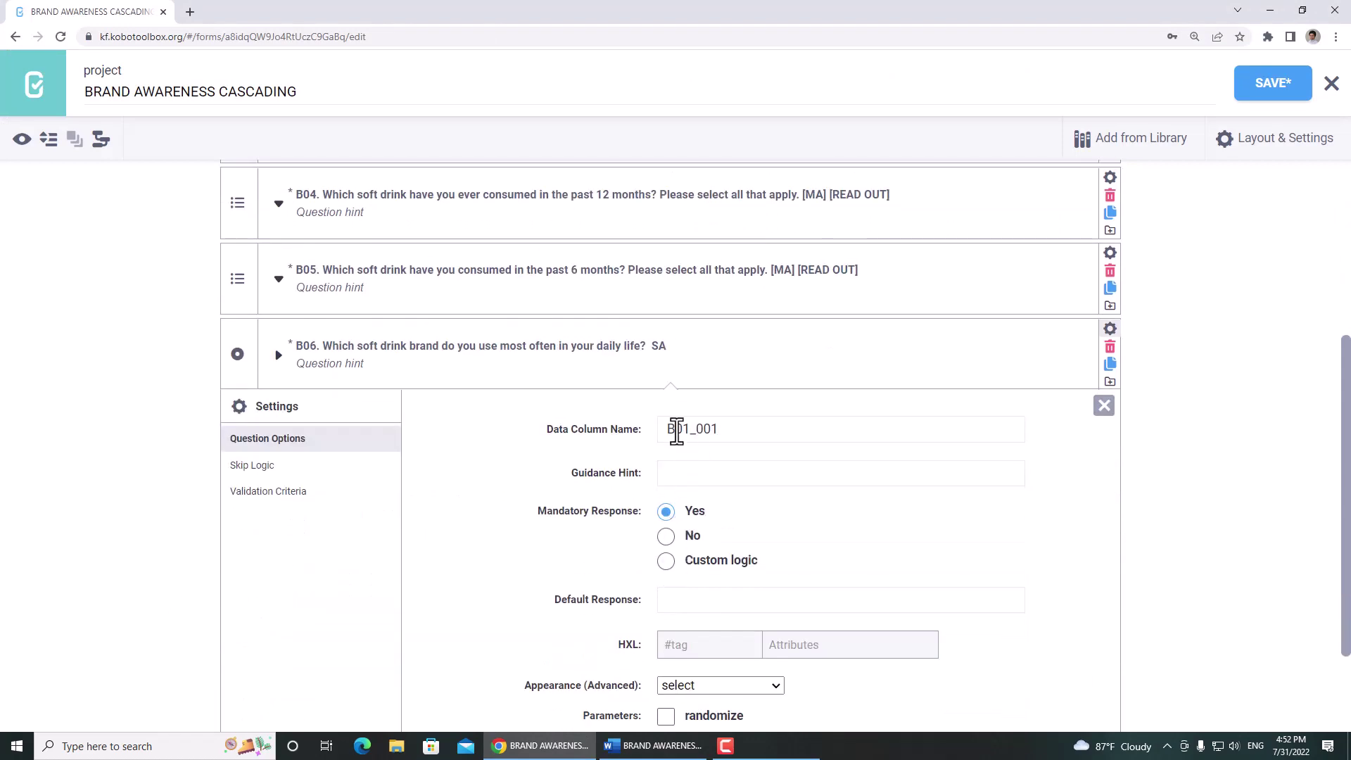
drag(682, 429, 769, 428)
text(6)
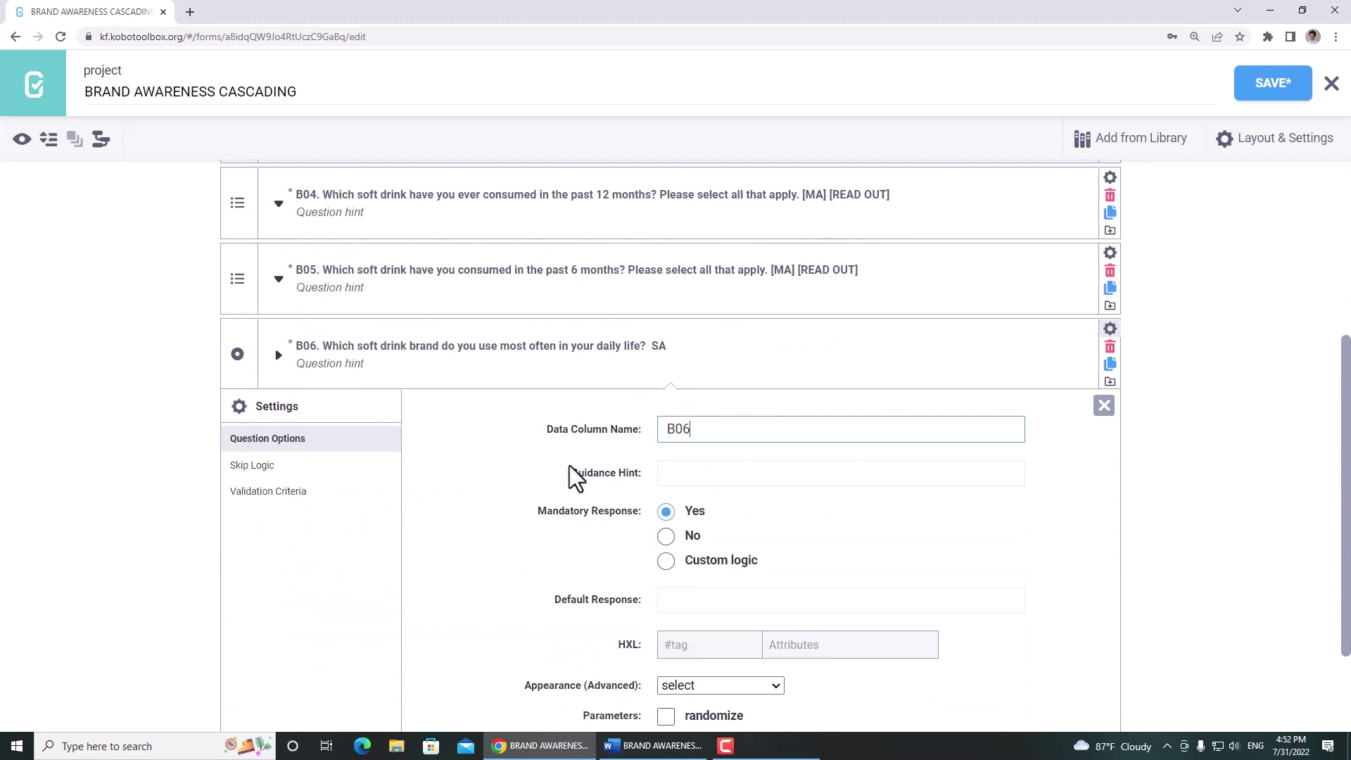
click(182, 512)
Check the brand options of question B06, collapse it and save the form.
click(279, 355)
scroll(651, 504, up, 1)
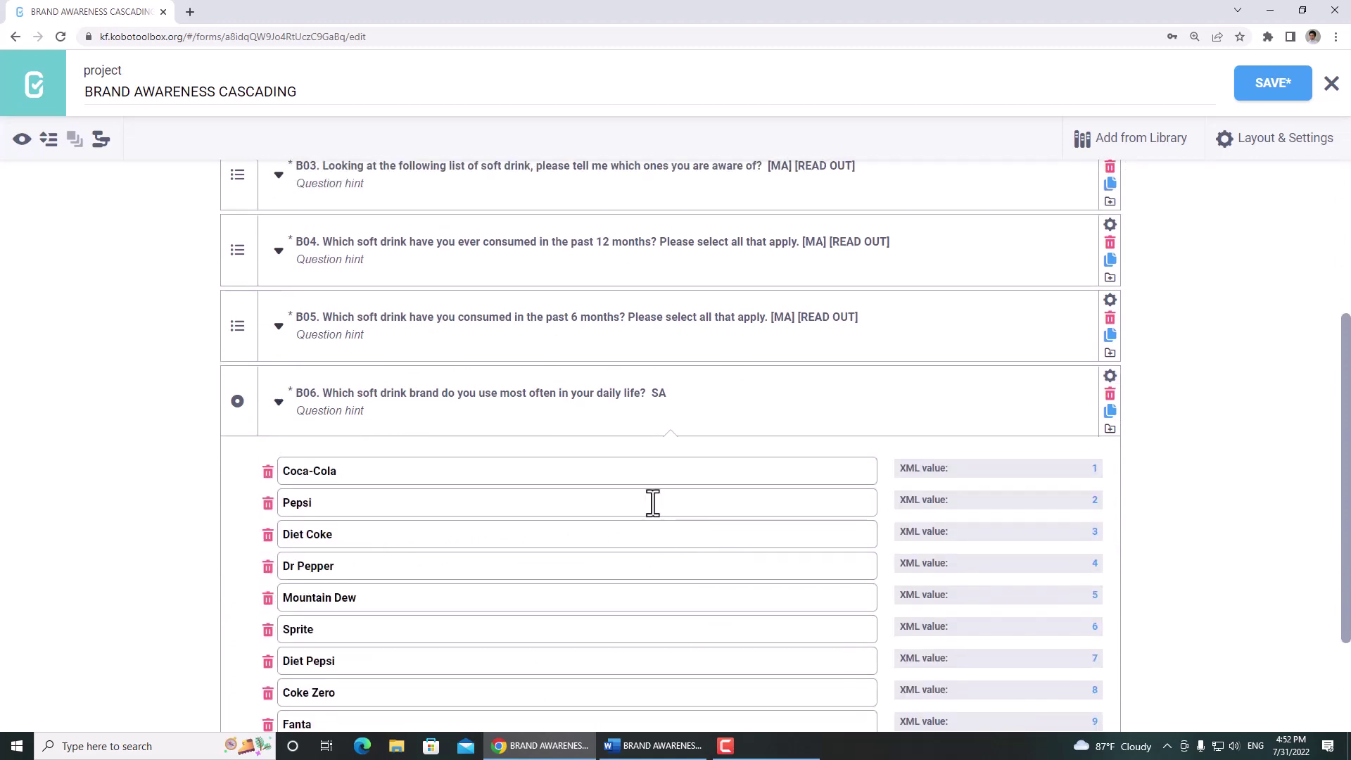
click(279, 422)
click(1282, 82)
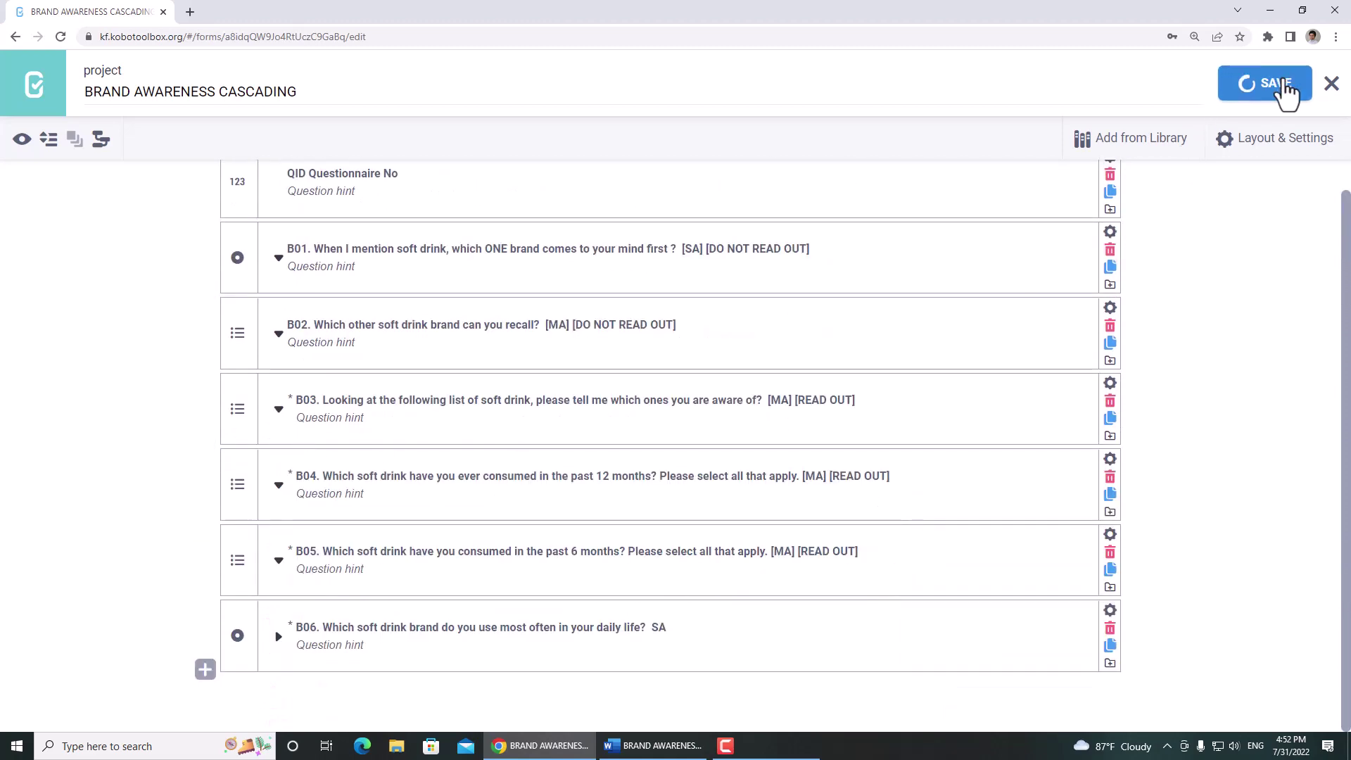
scroll(324, 479, up, 1)
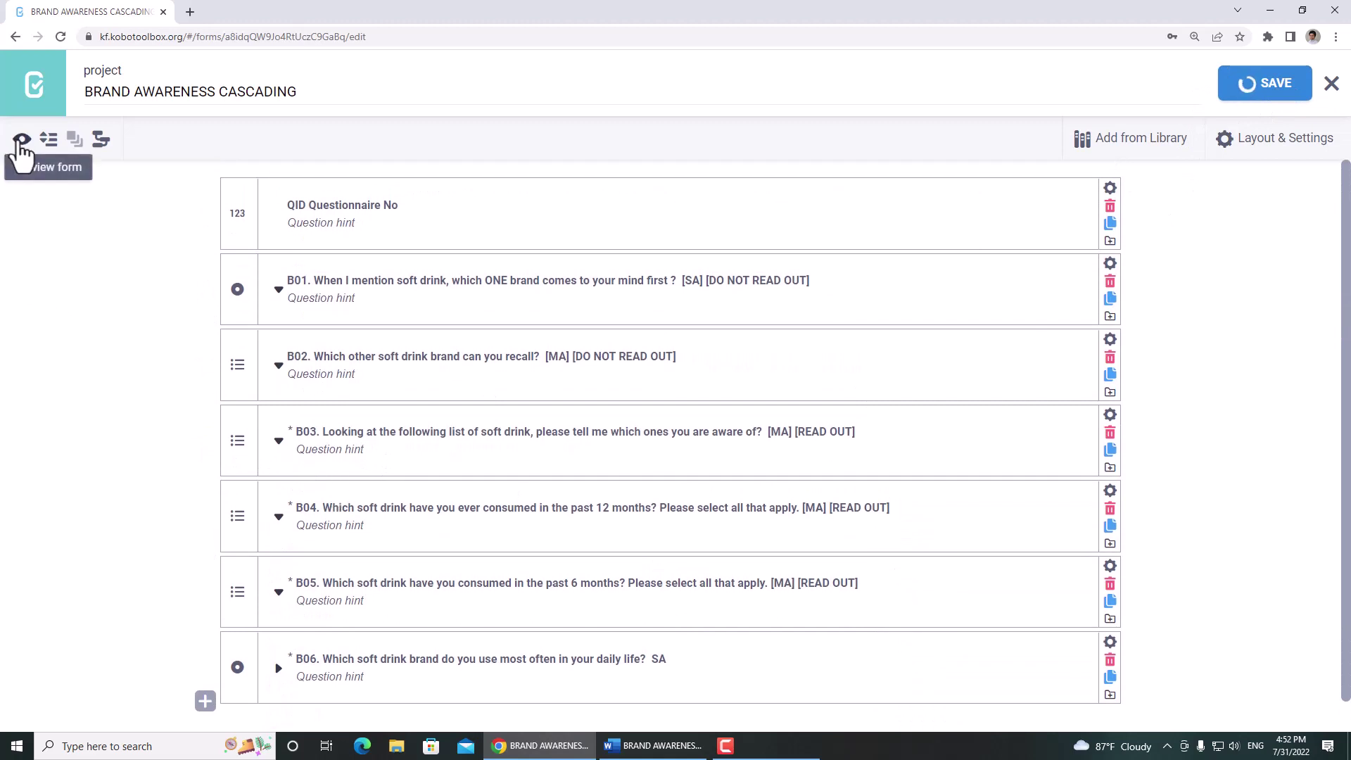
Preview the form and test it by selecting Dr Pepper in both B01 and B02, then close the preview.
click(22, 141)
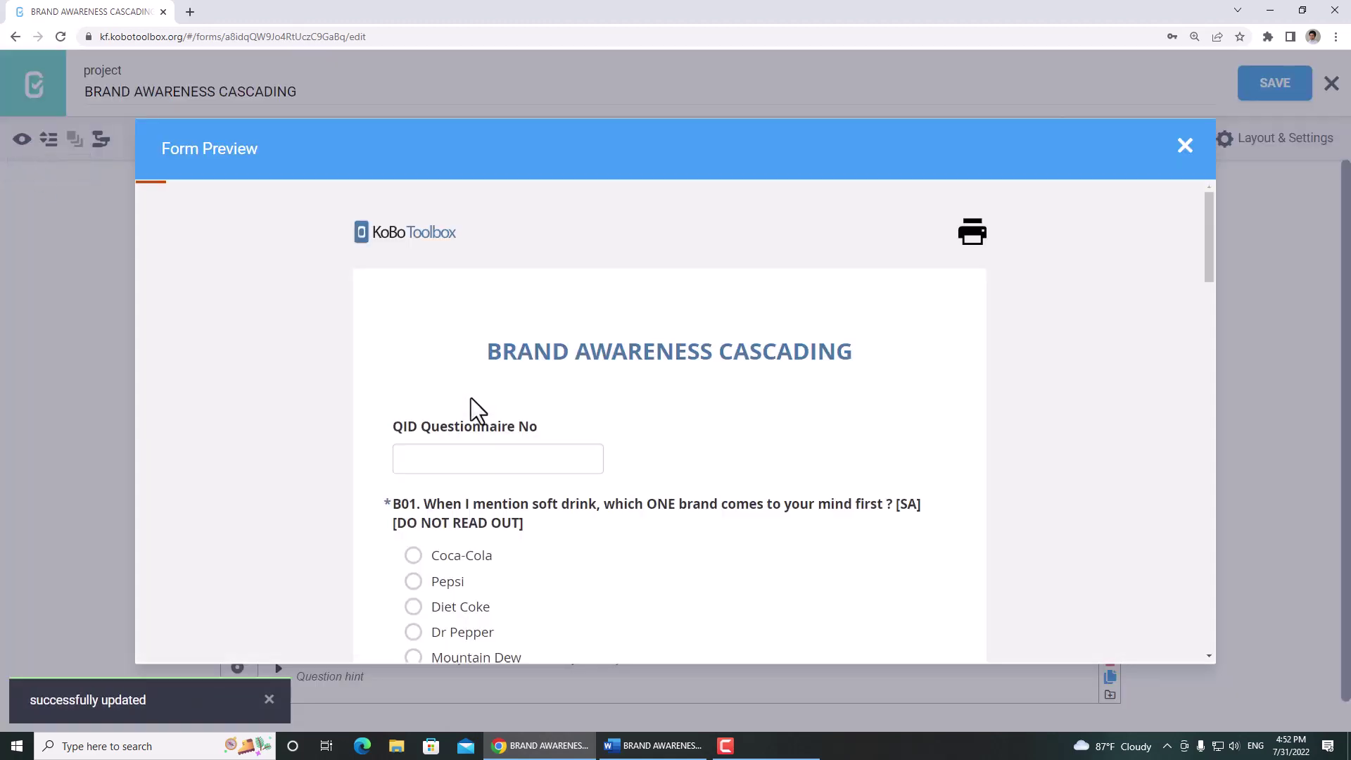
scroll(469, 412, down, 2)
scroll(582, 422, down, 1)
scroll(464, 454, down, 1)
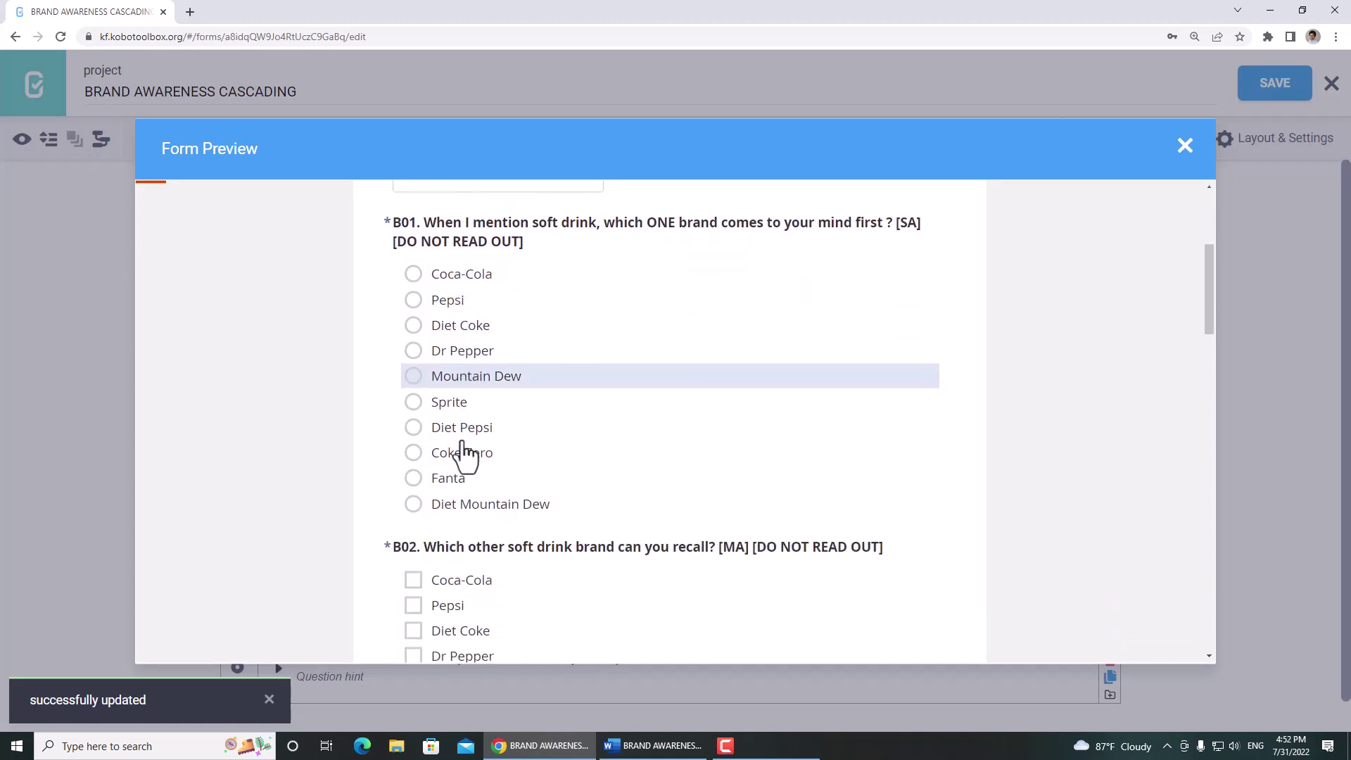
click(440, 353)
scroll(443, 426, down, 3)
click(450, 447)
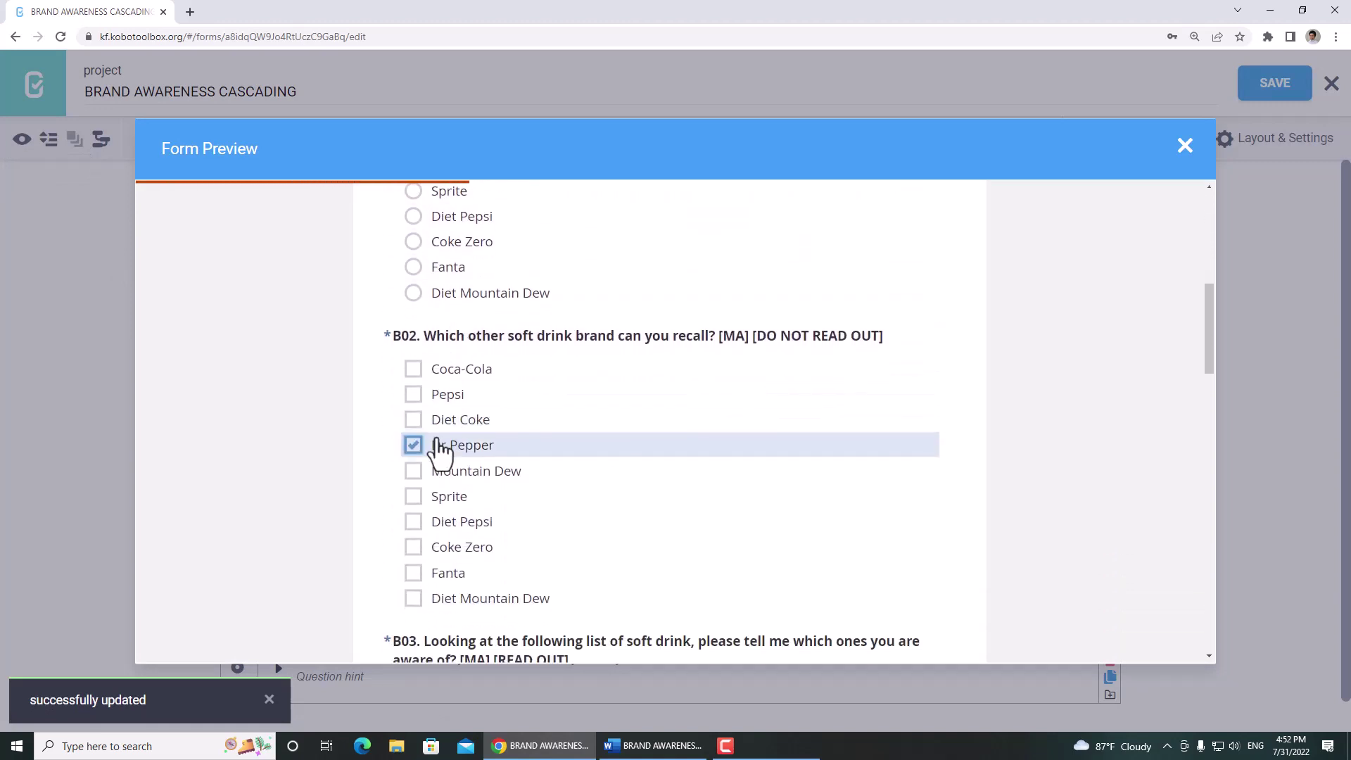
scroll(520, 458, up, 4)
scroll(598, 447, down, 2)
scroll(679, 437, up, 5)
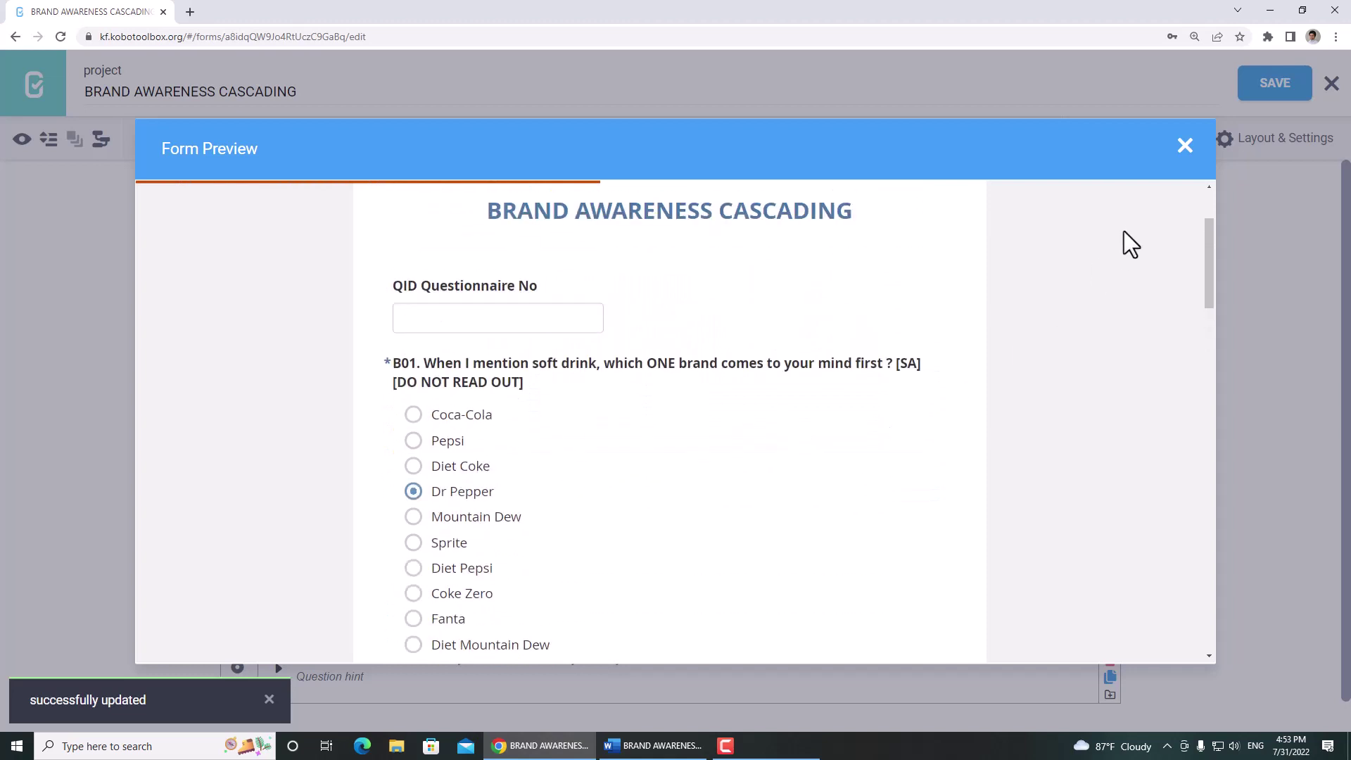
click(1184, 145)
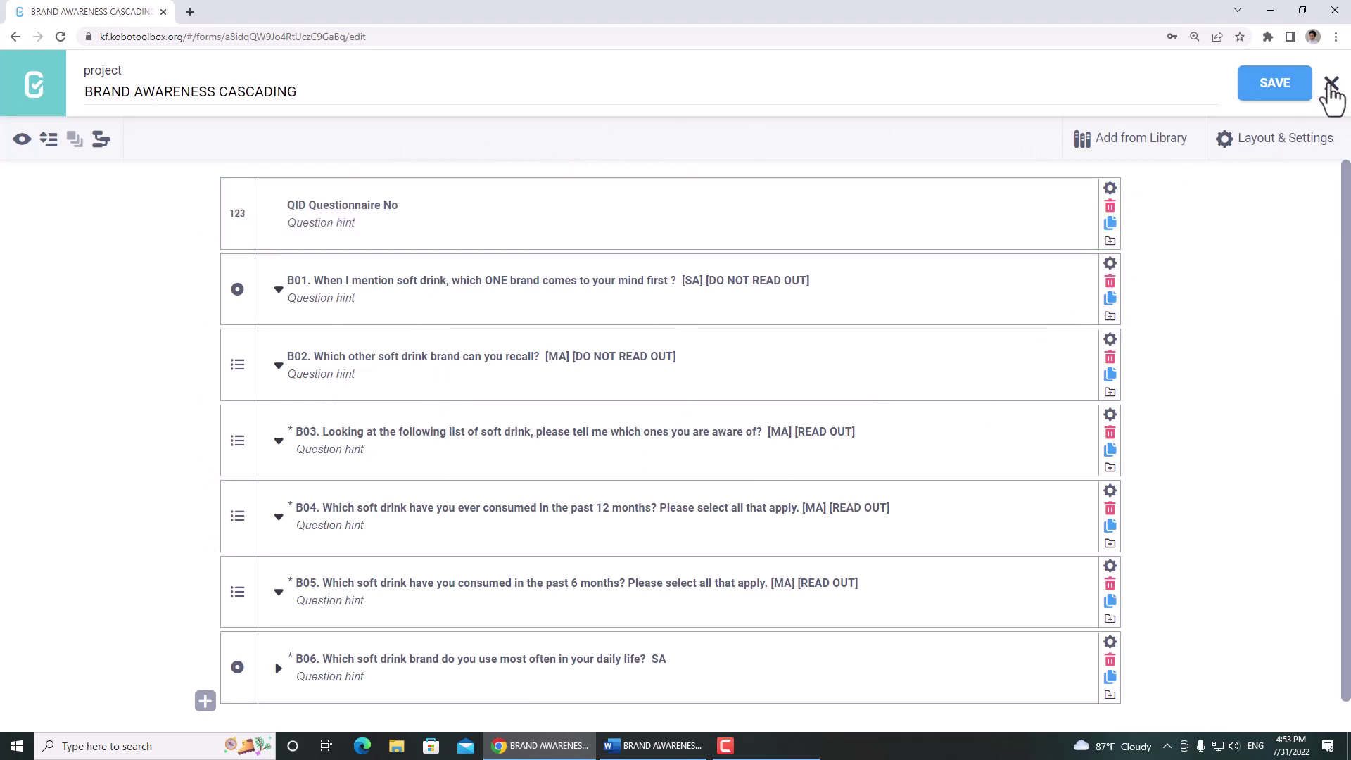
Close the form editor and download the draft form as an XLS file.
click(1331, 85)
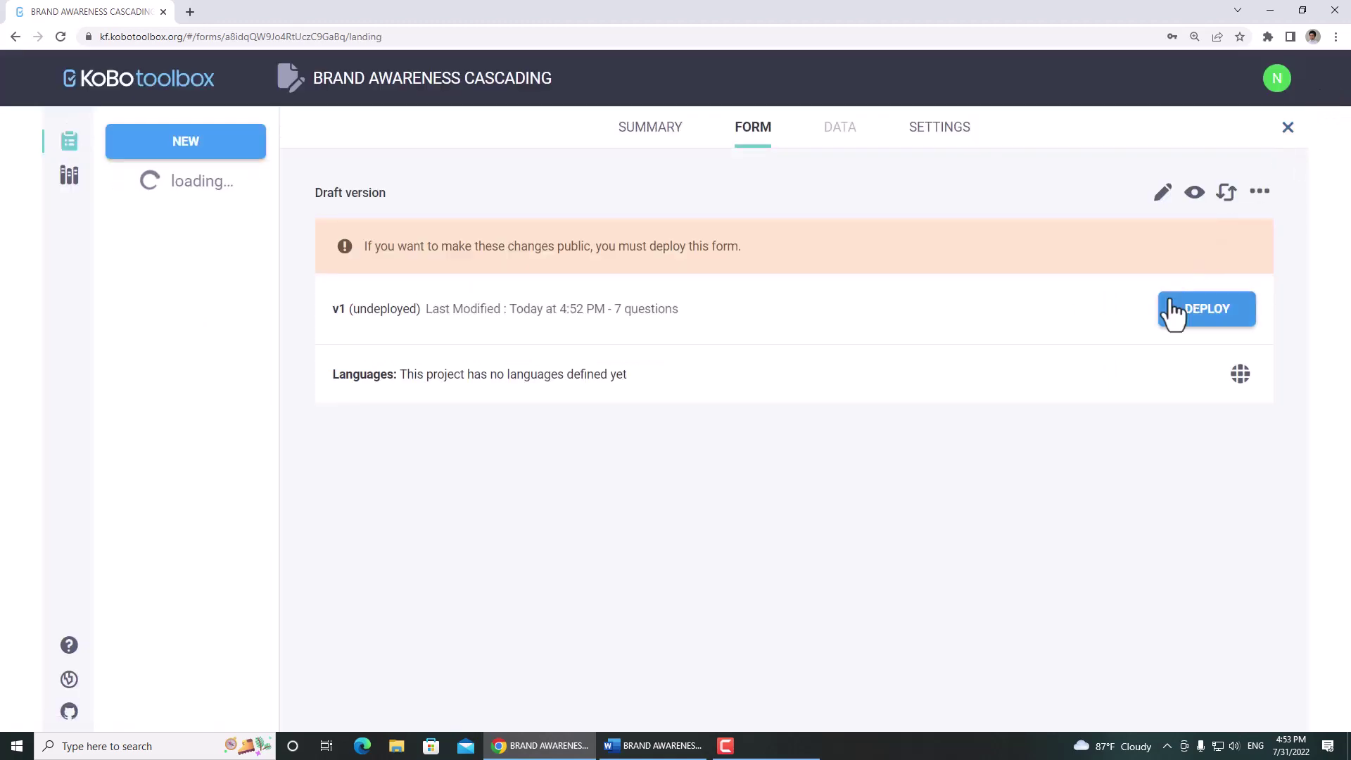
click(1259, 192)
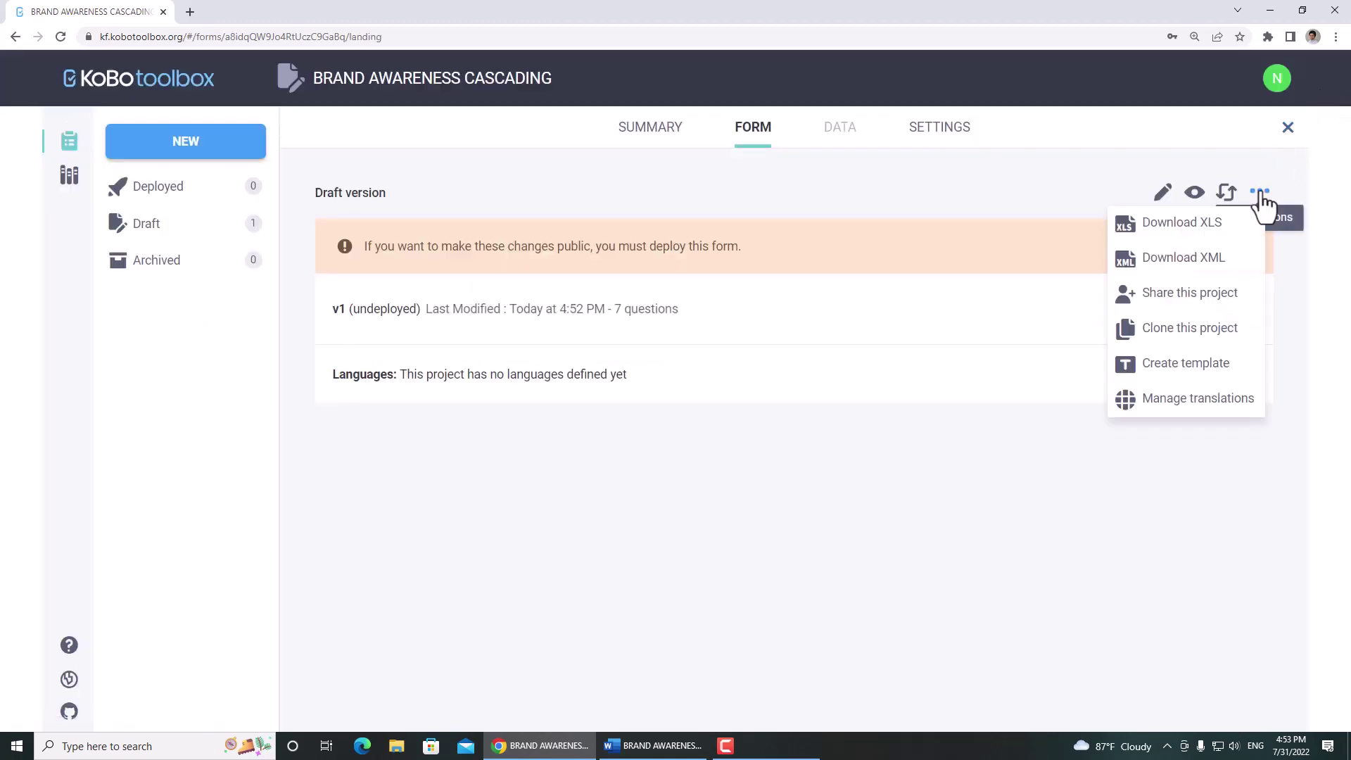
click(1153, 230)
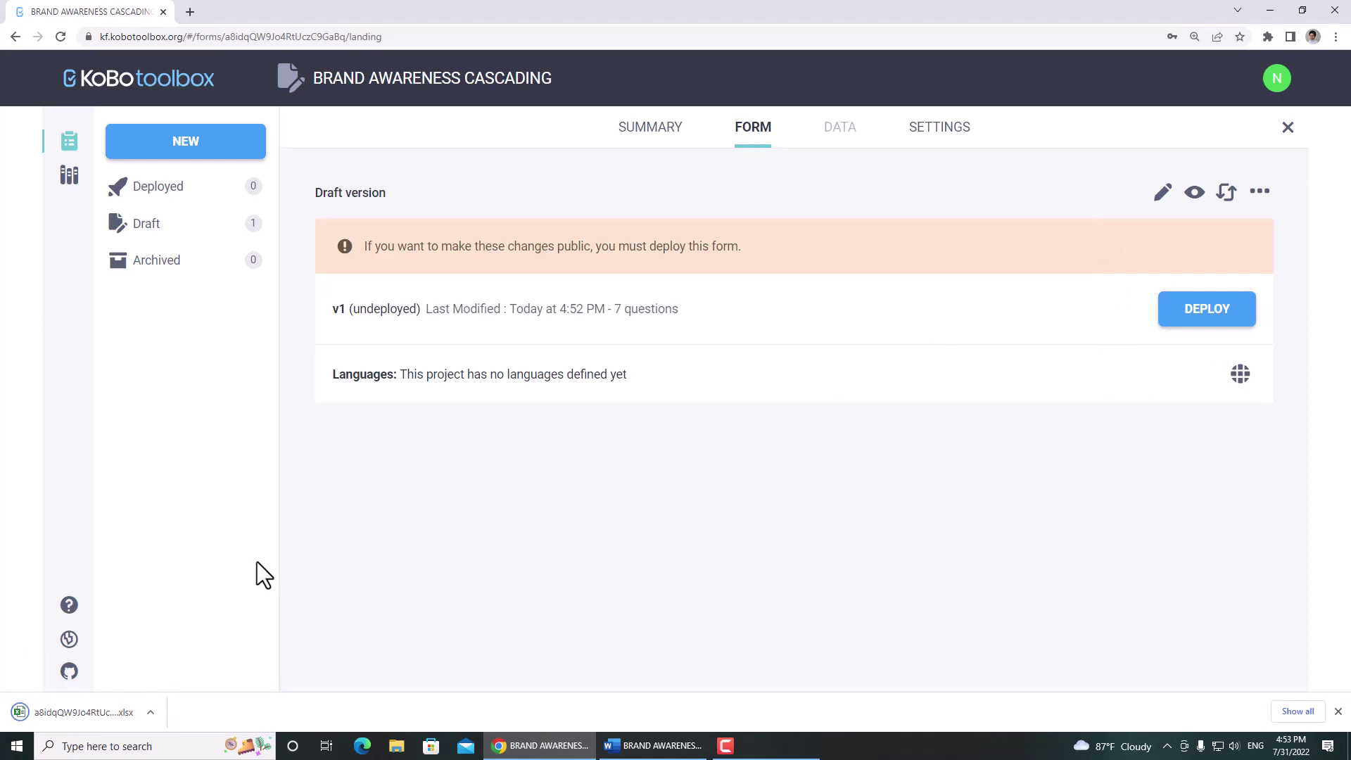
Open the downloaded form workbook in Excel and enable editing.
click(87, 710)
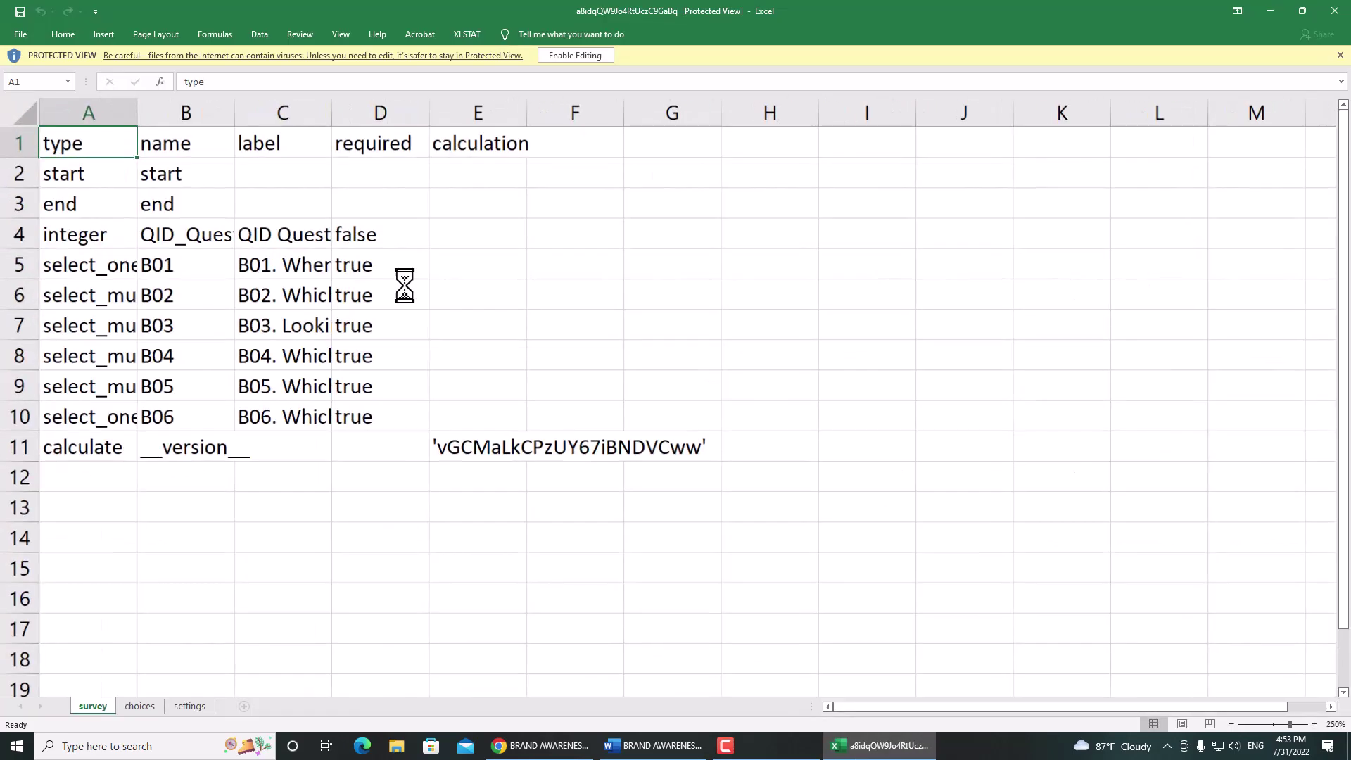
click(566, 56)
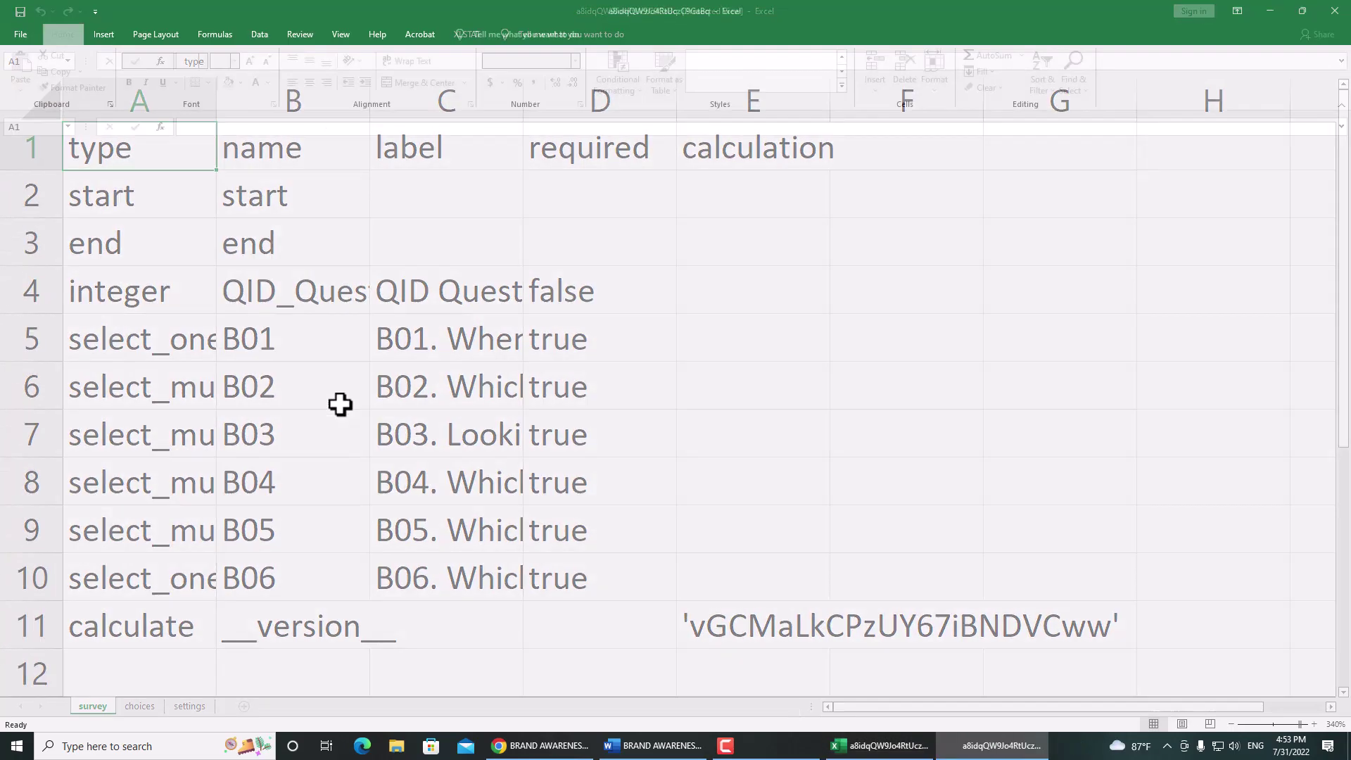
scroll(269, 403, down, 1)
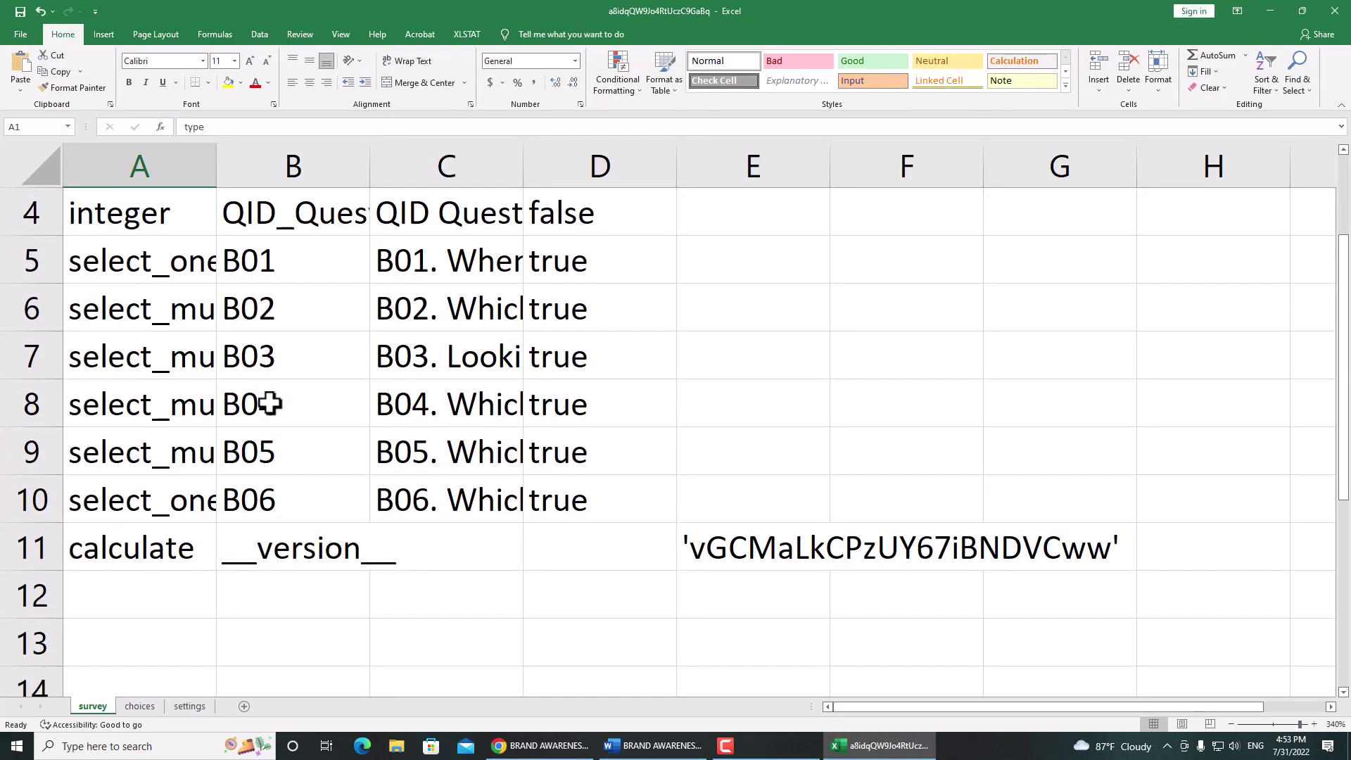
scroll(270, 403, up, 1)
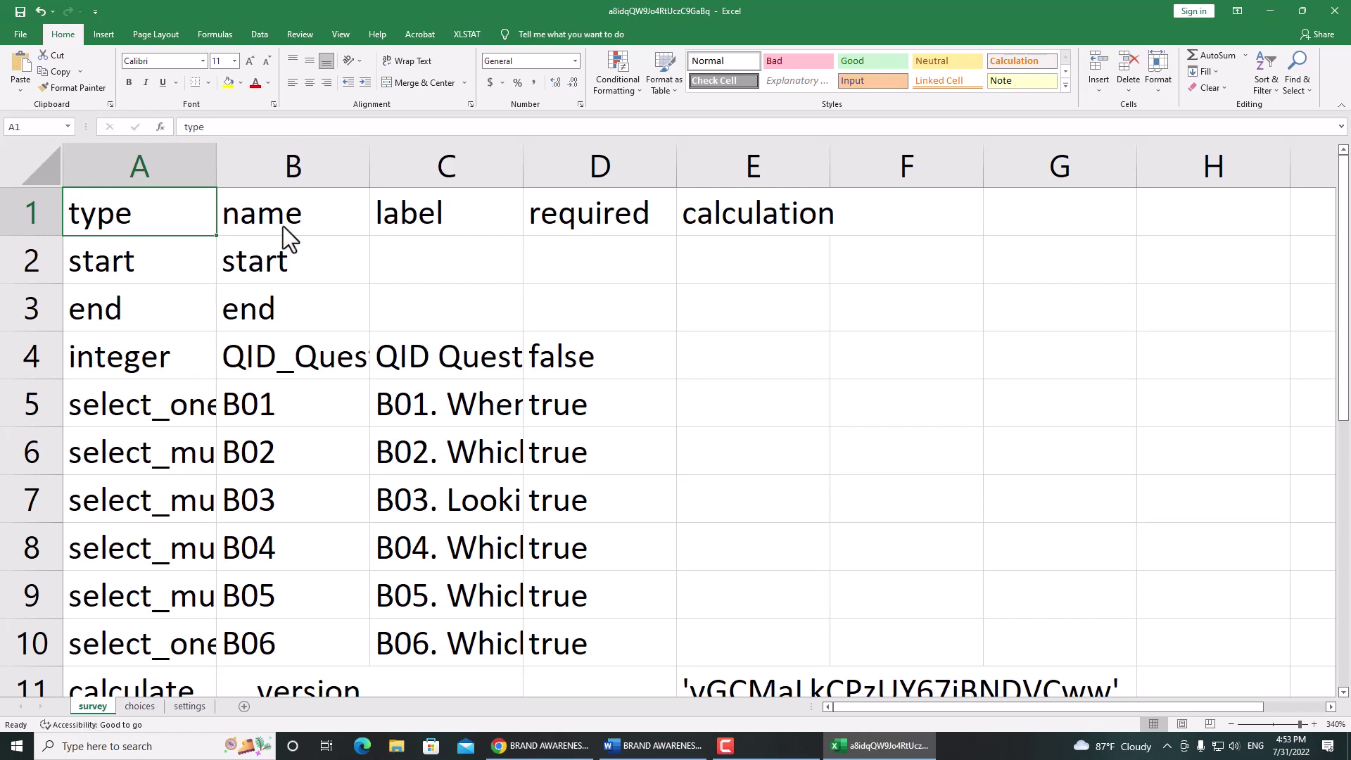
Resize column E on the survey sheet so the calculation header fits.
click(737, 221)
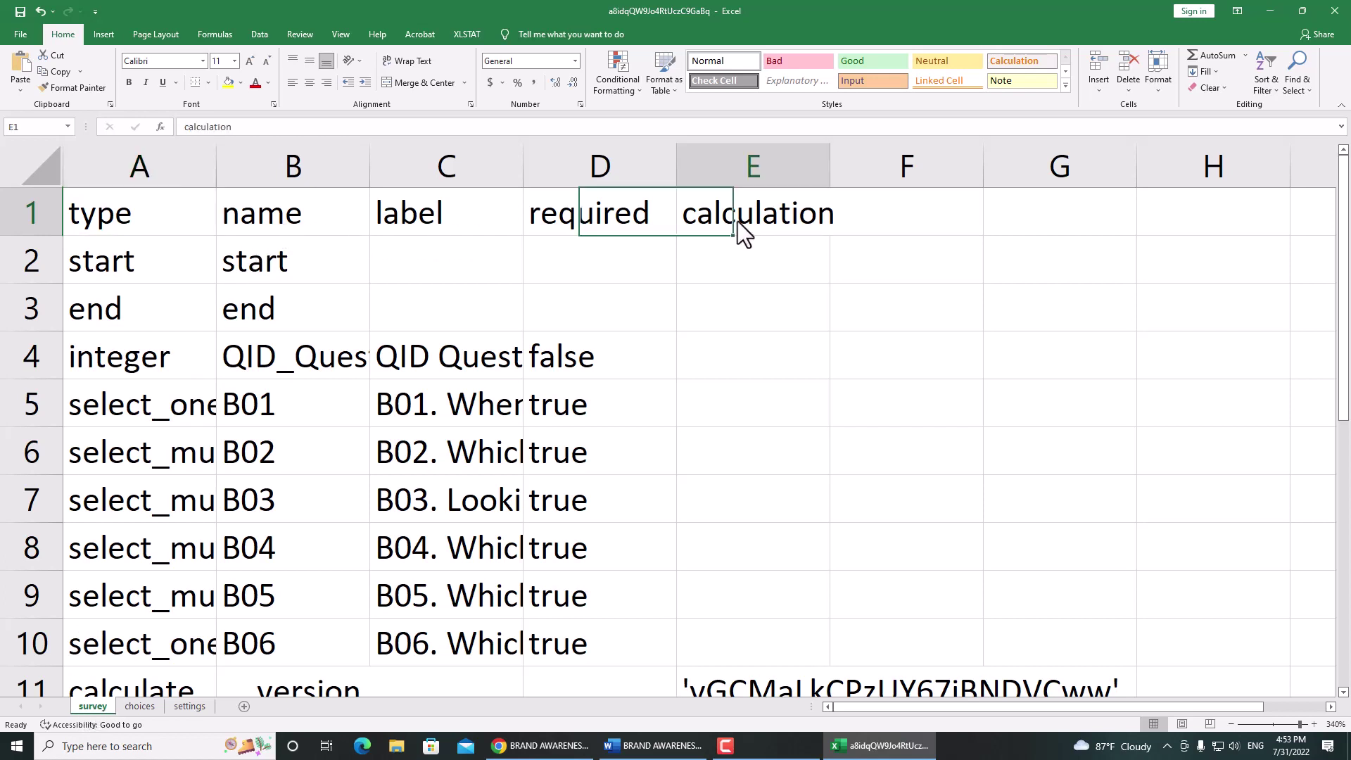
double_click(829, 168)
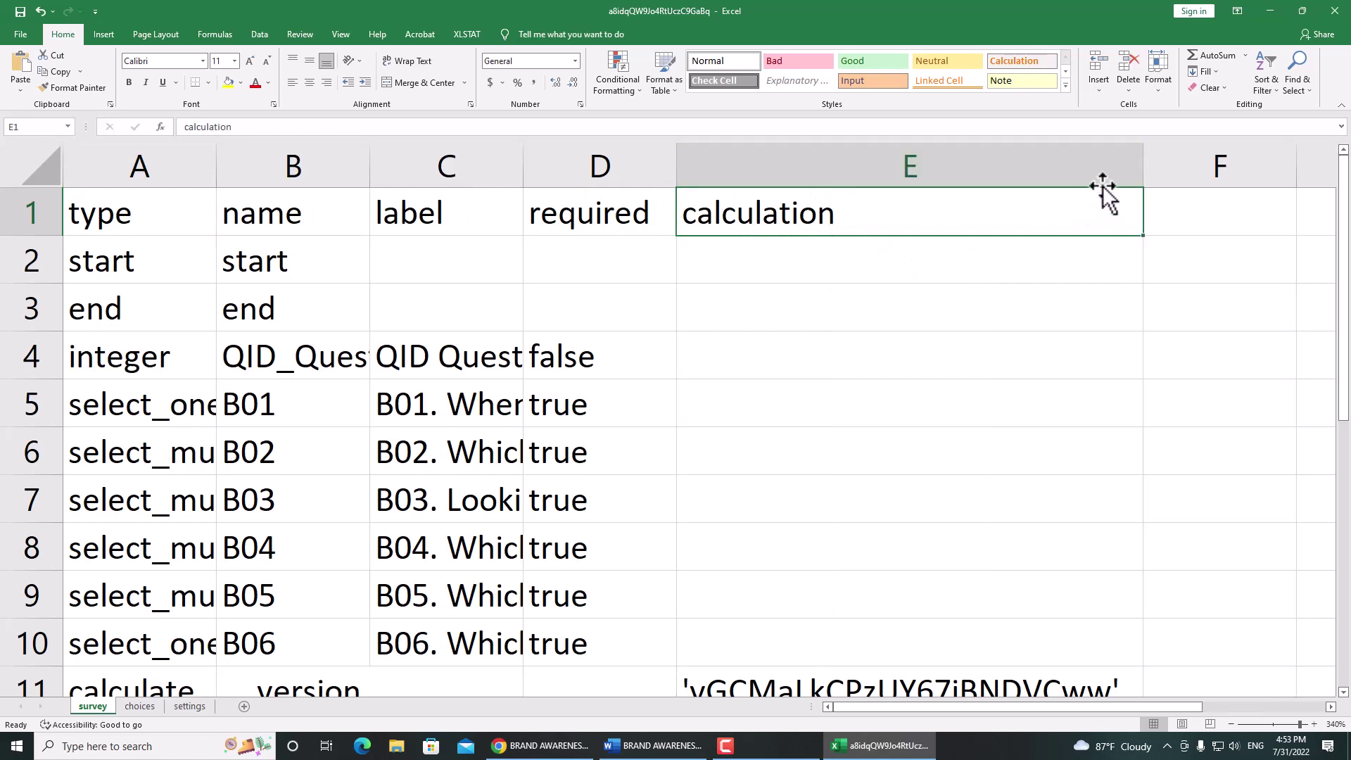
drag(1140, 166, 874, 197)
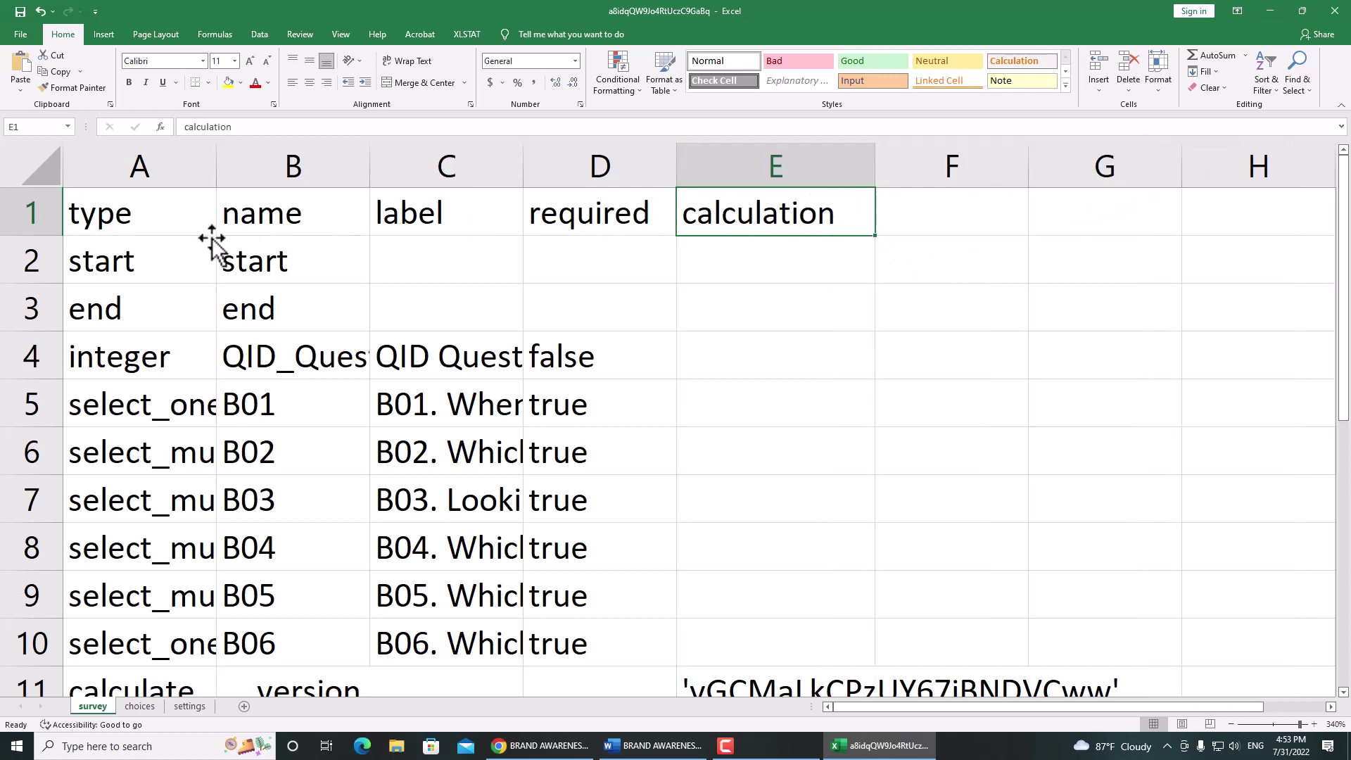
Add the header choice_filter in cell F1 of the survey sheet and widen column F to fit it.
click(81, 218)
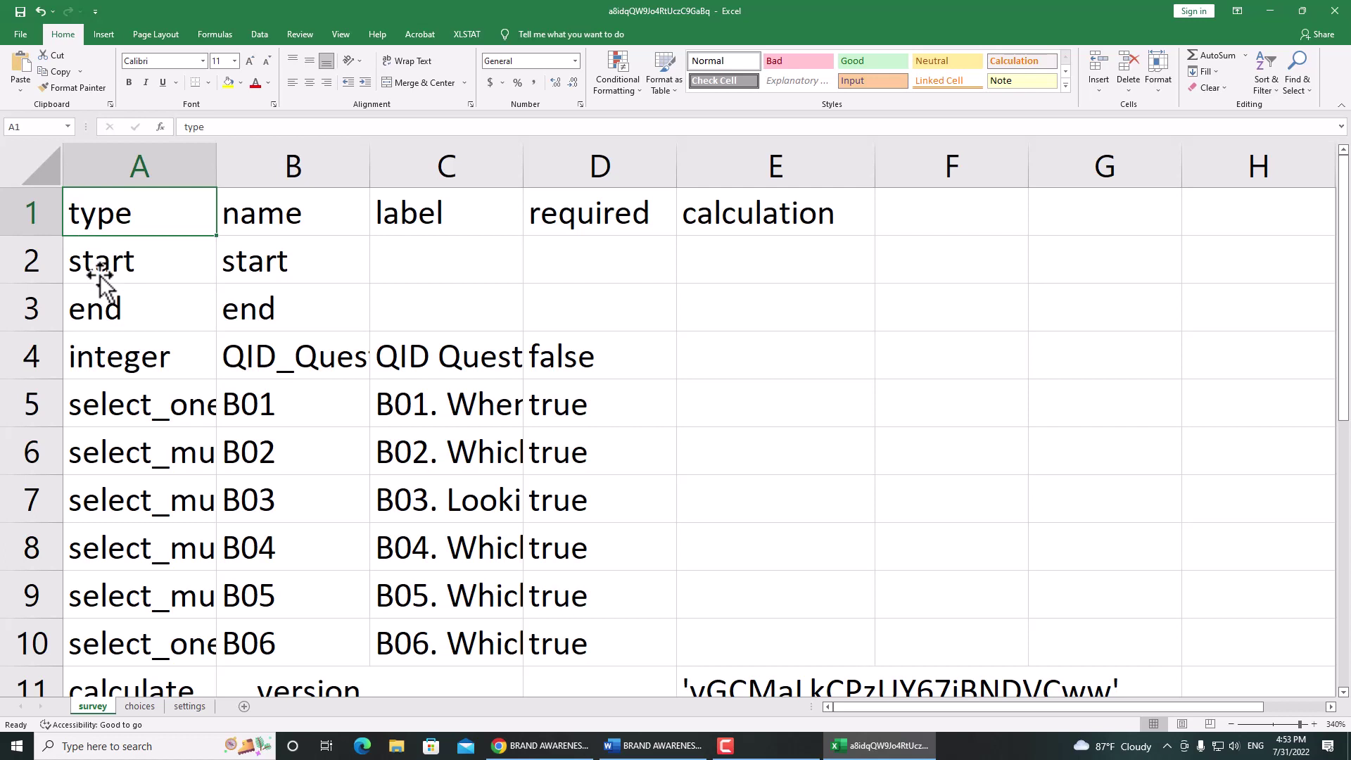
key(Right)
key(Right)
key(Right)
key(Right)
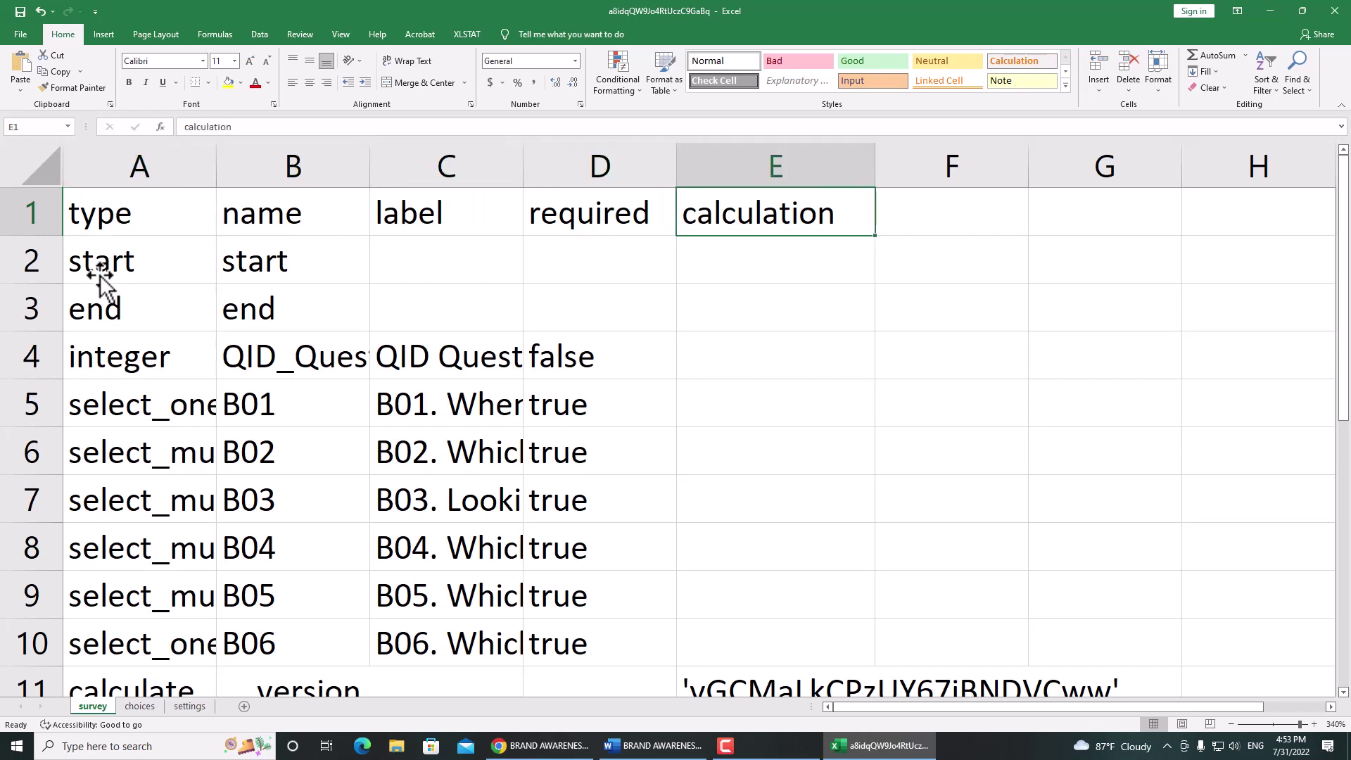
key(Right)
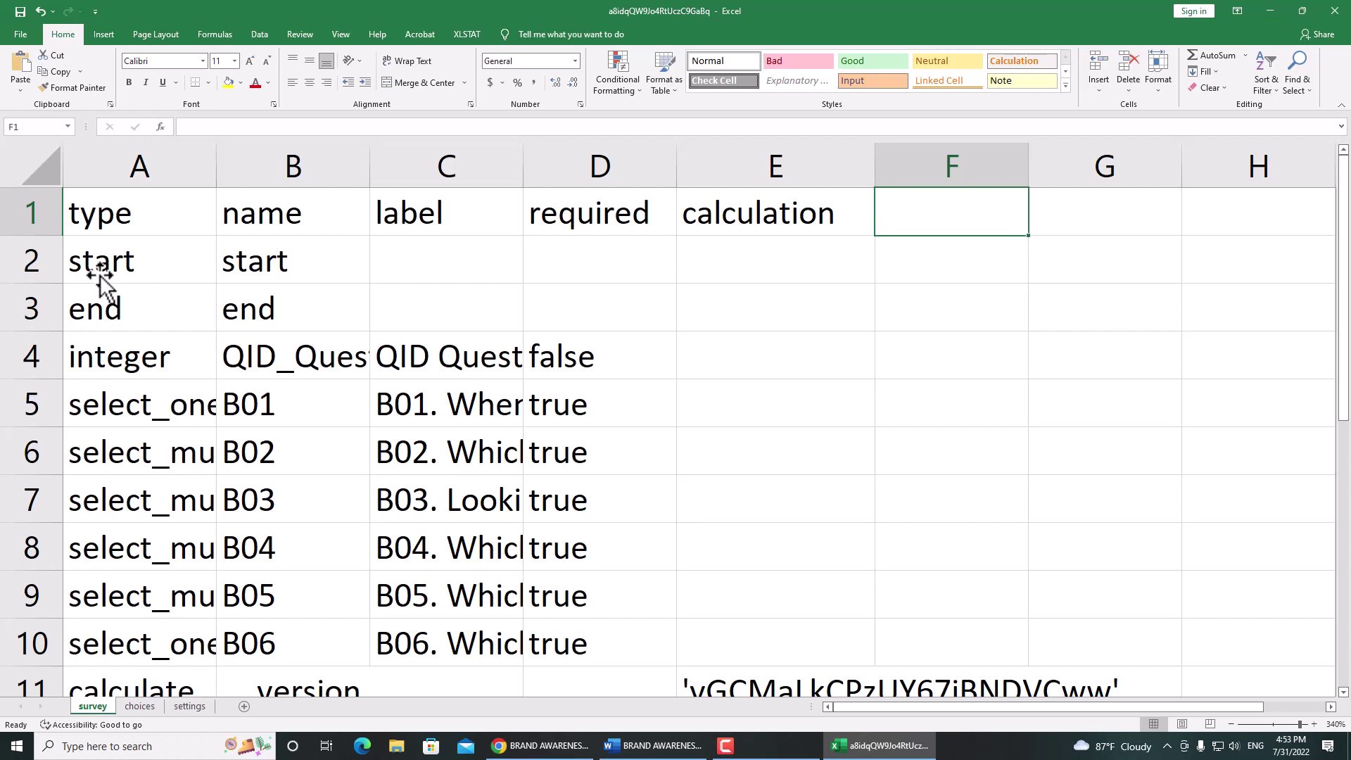
text(C)
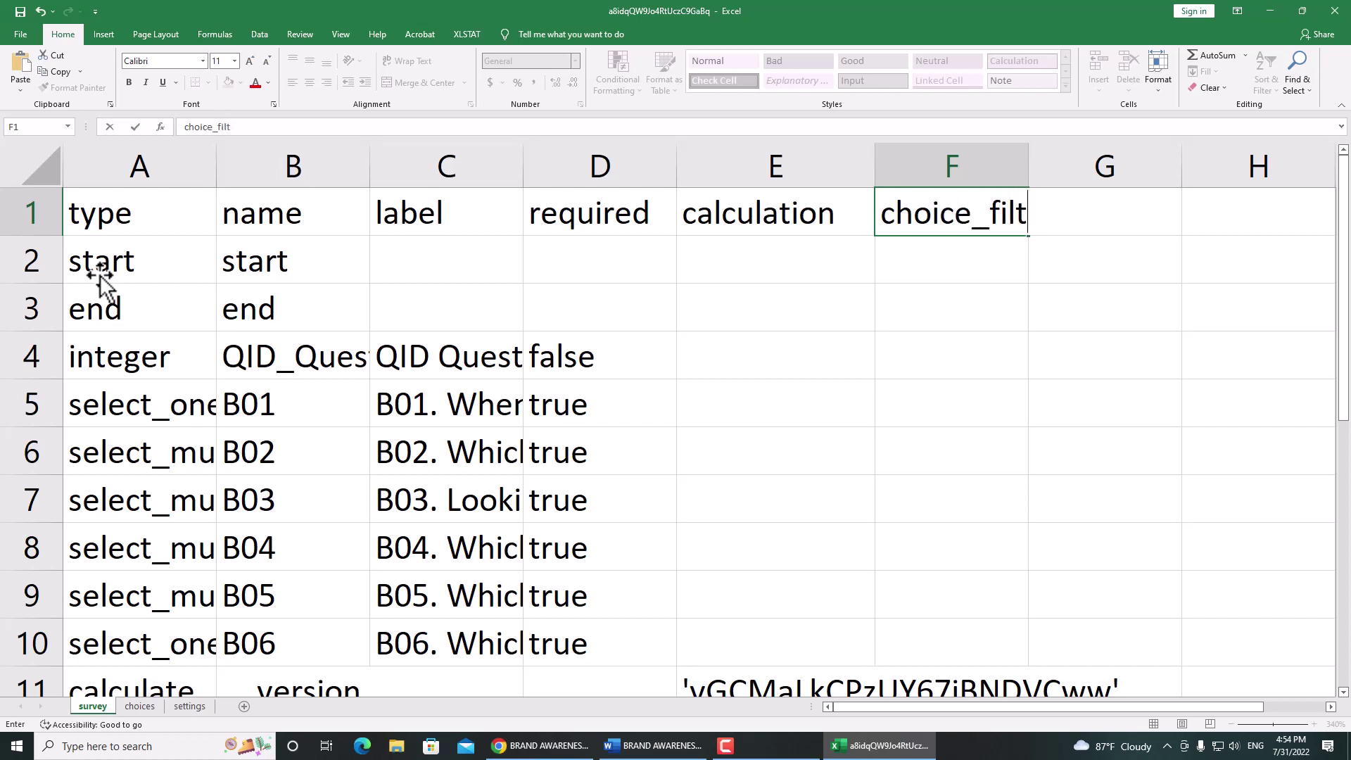
key(Return)
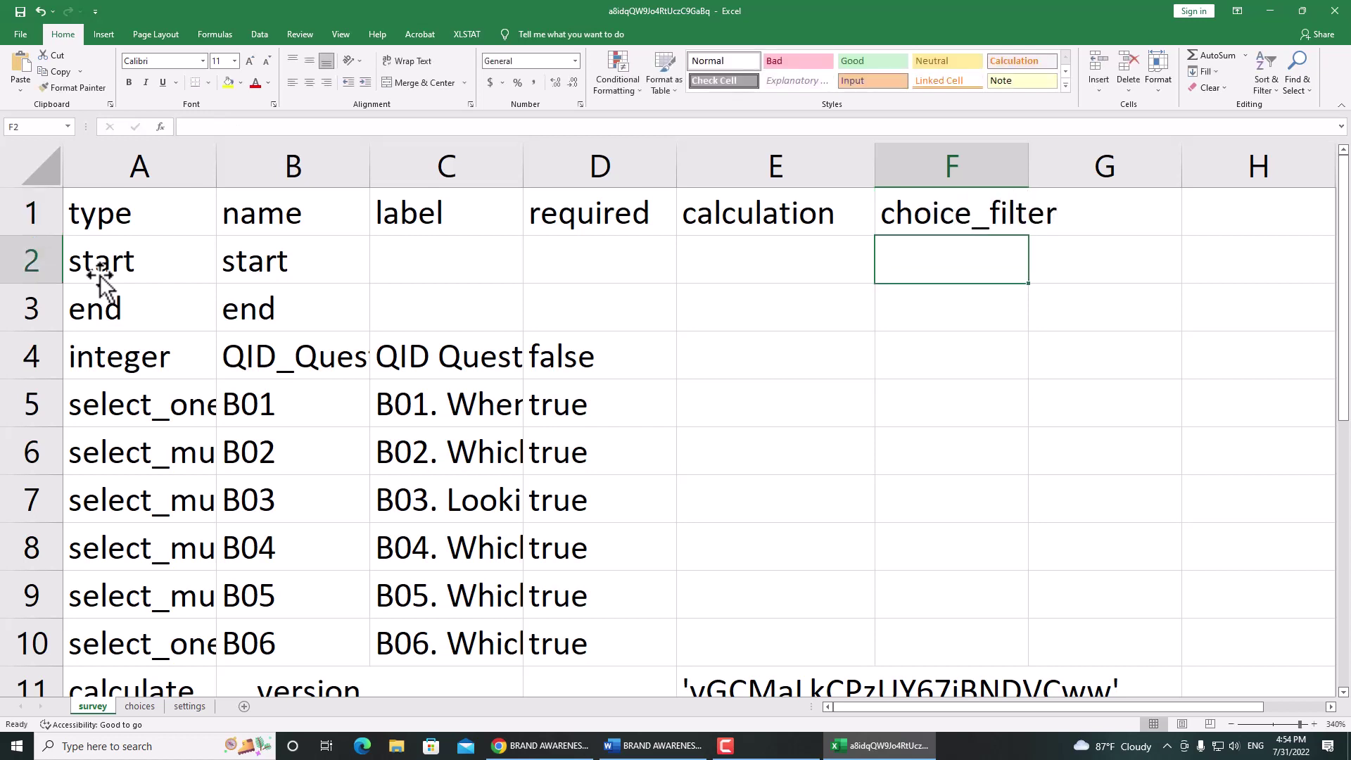
click(957, 224)
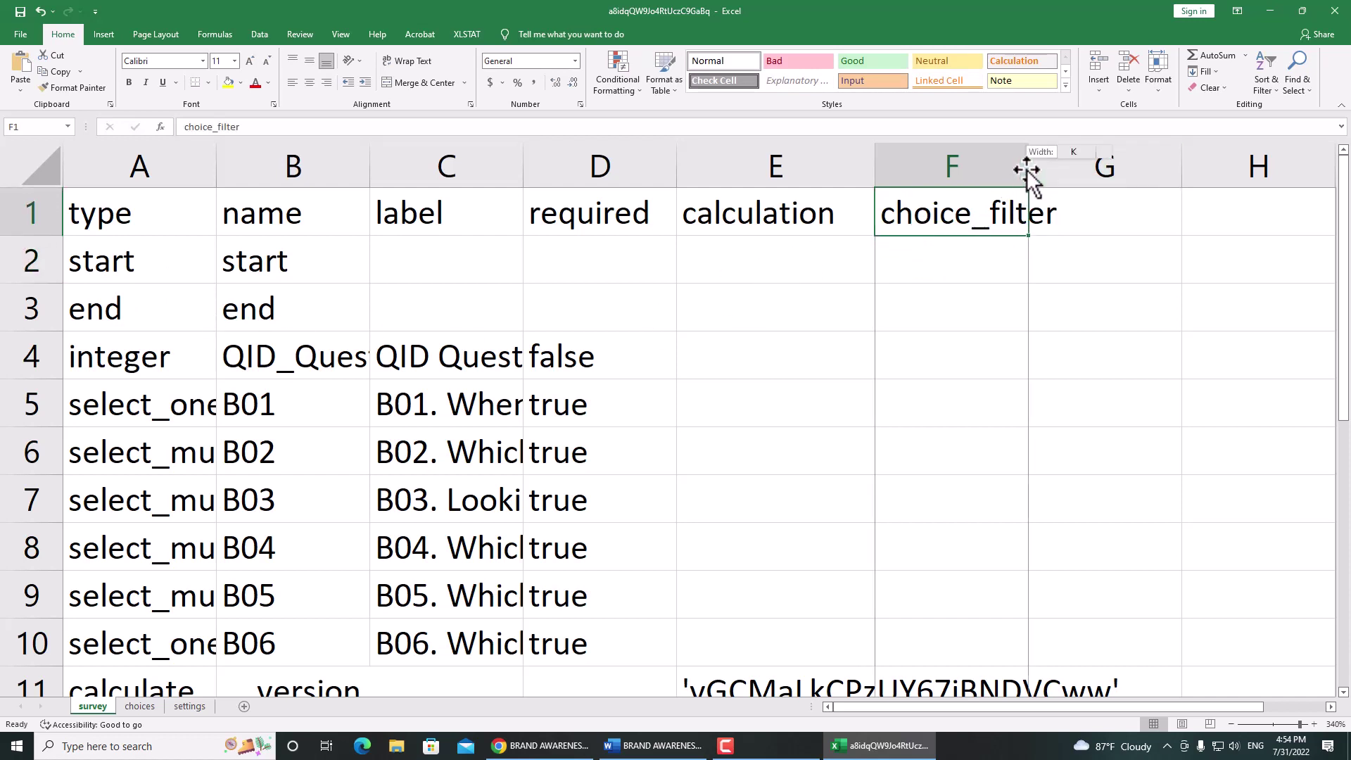
drag(1029, 171, 1091, 186)
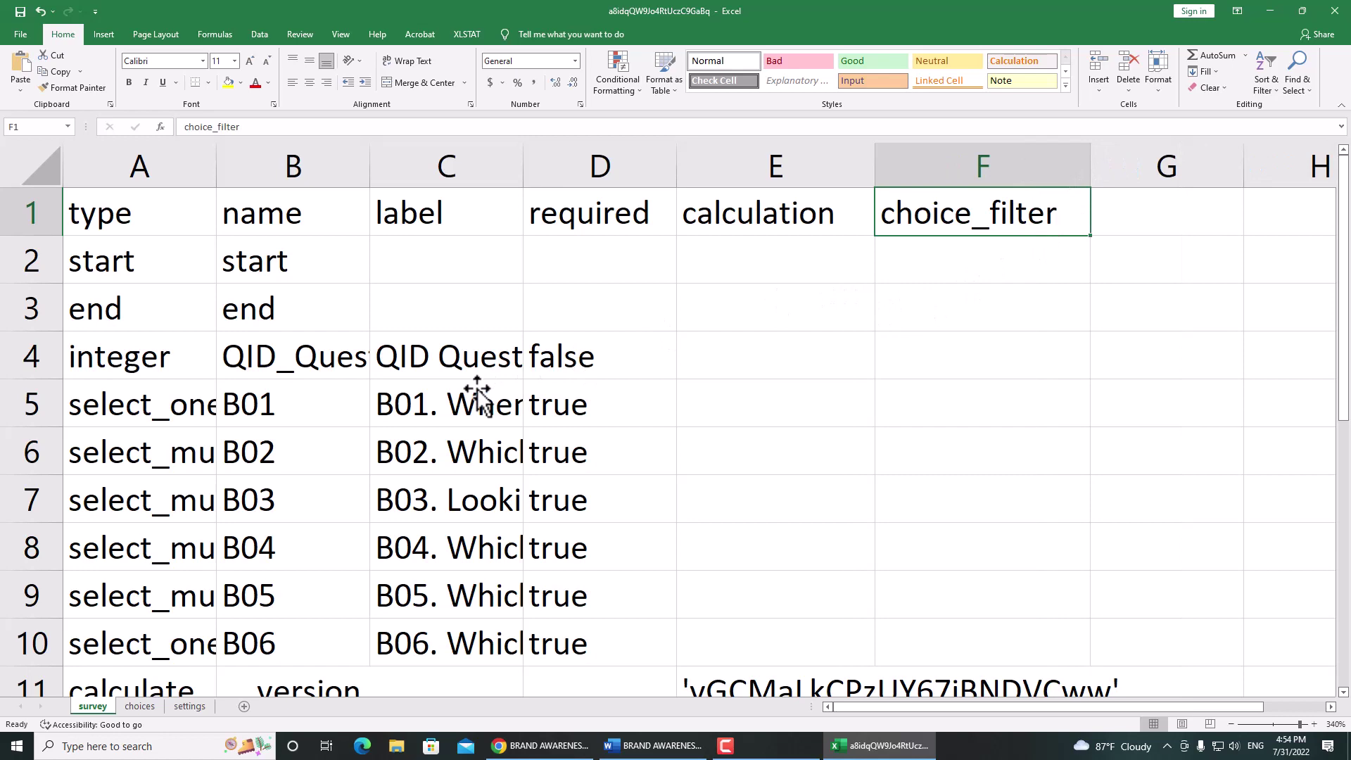
On the choices sheet, widen the label column to fit the brand names and select the first list_name value in A2.
click(138, 707)
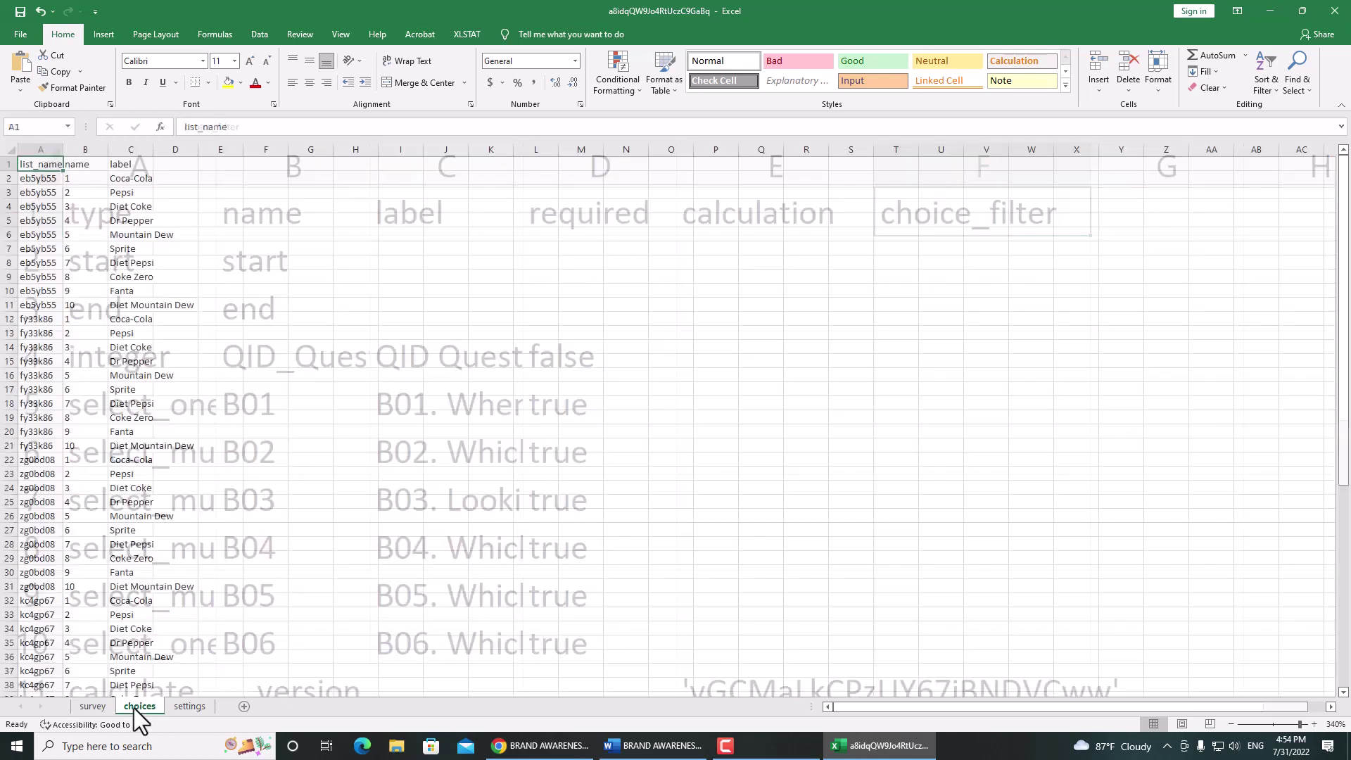
scroll(146, 263, up, 8)
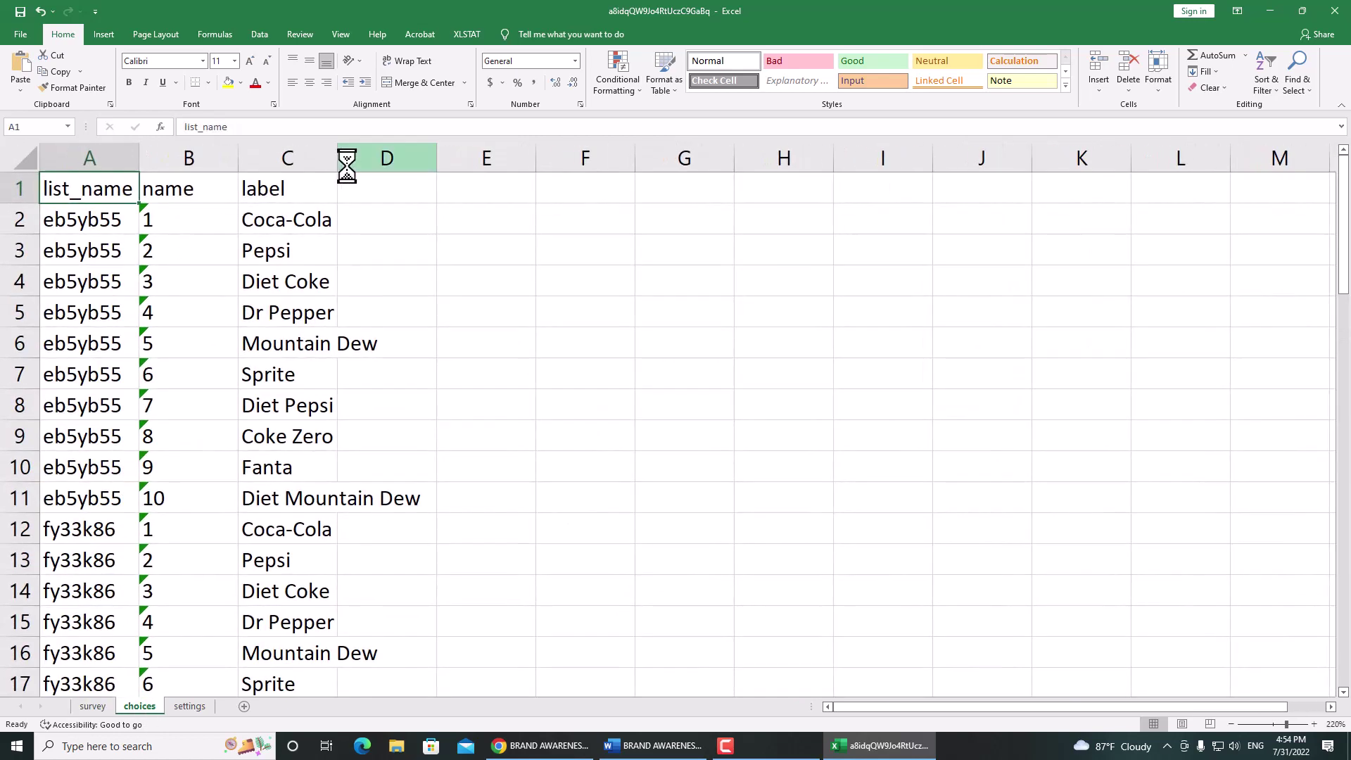
drag(337, 167, 484, 167)
click(77, 219)
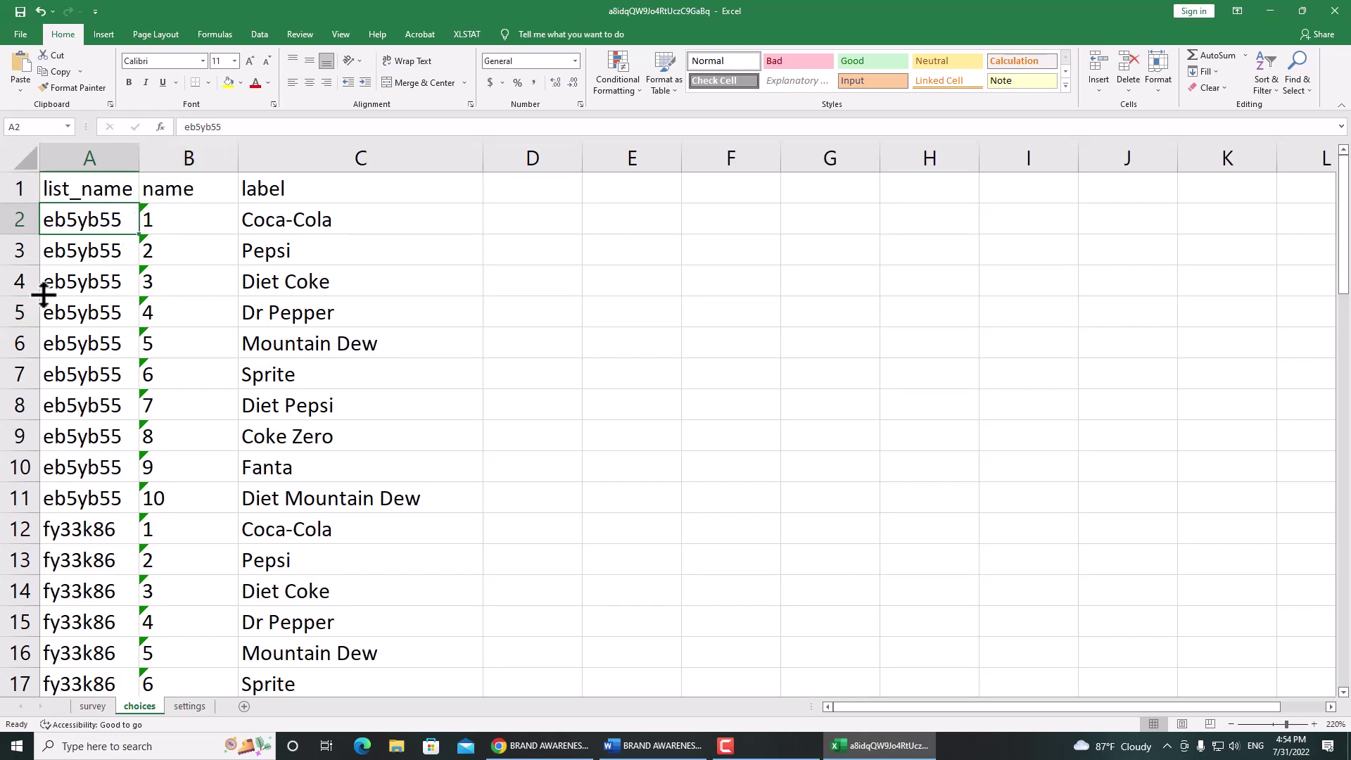
scroll(73, 302, up, 3)
scroll(109, 211, up, 1)
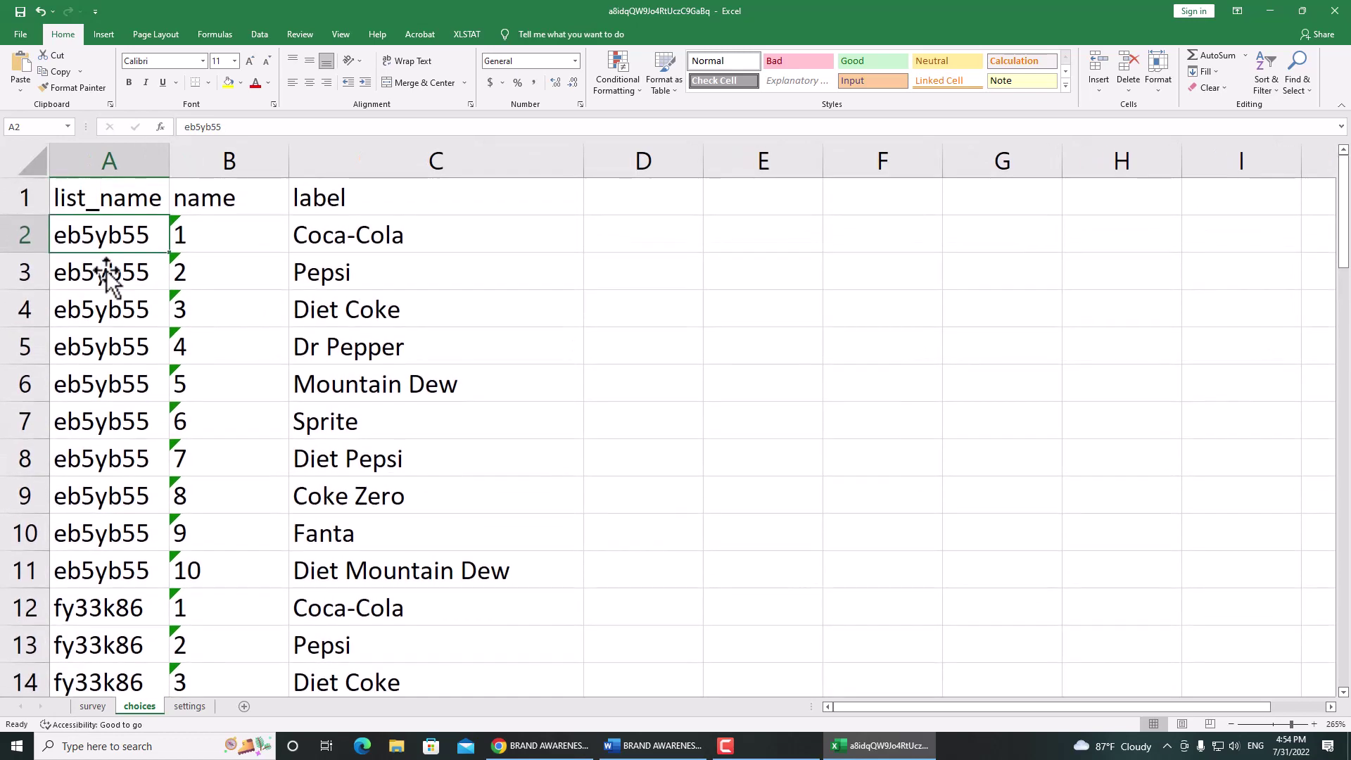
Widen the type column on the survey sheet to show the list codes next to the question types.
double_click(121, 234)
double_click(95, 237)
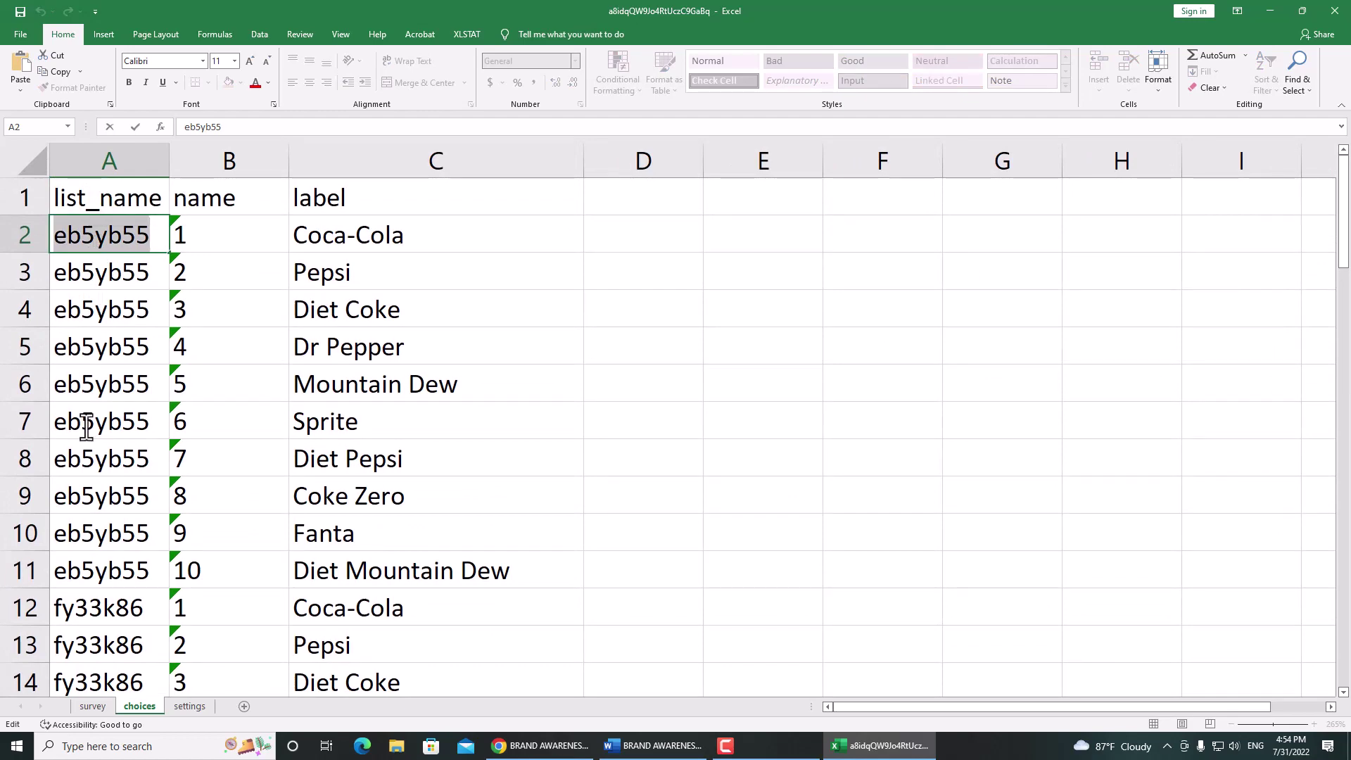
click(88, 706)
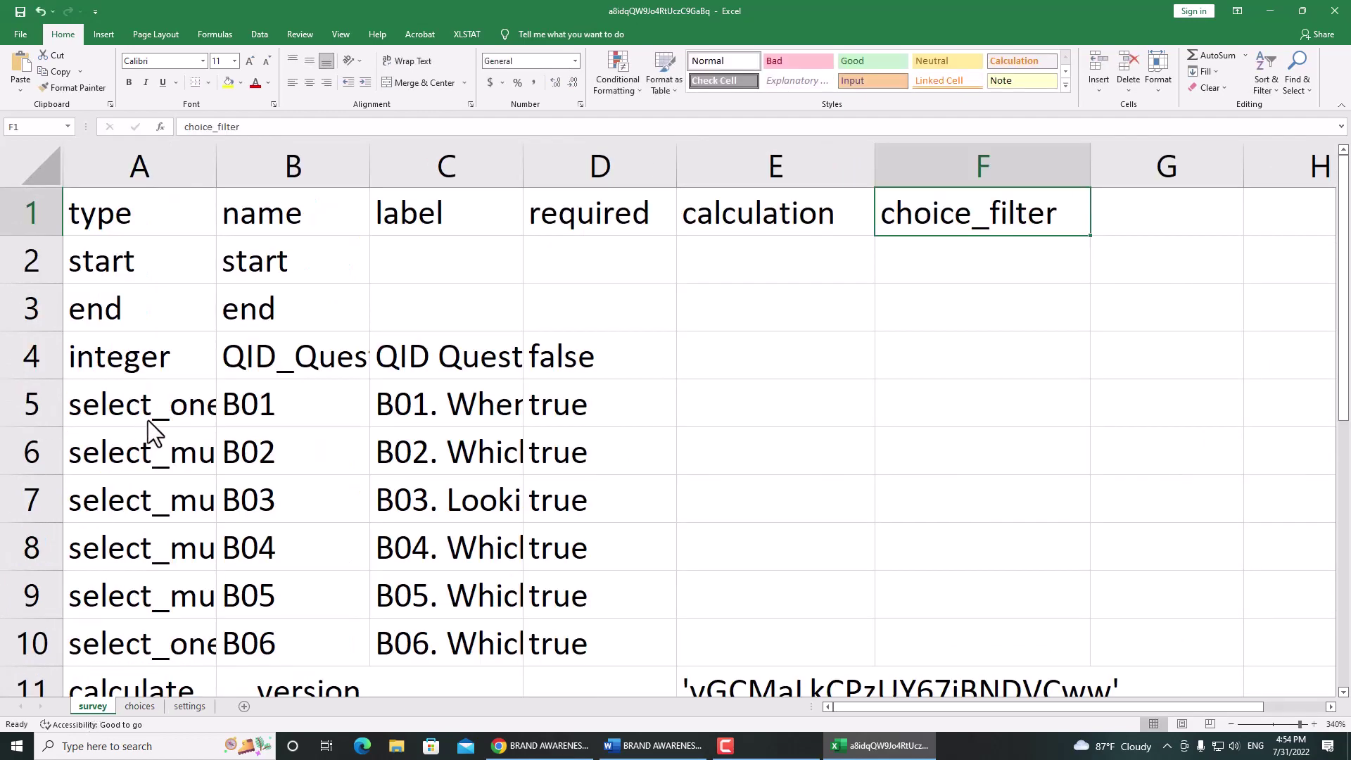
click(153, 422)
drag(213, 169, 405, 169)
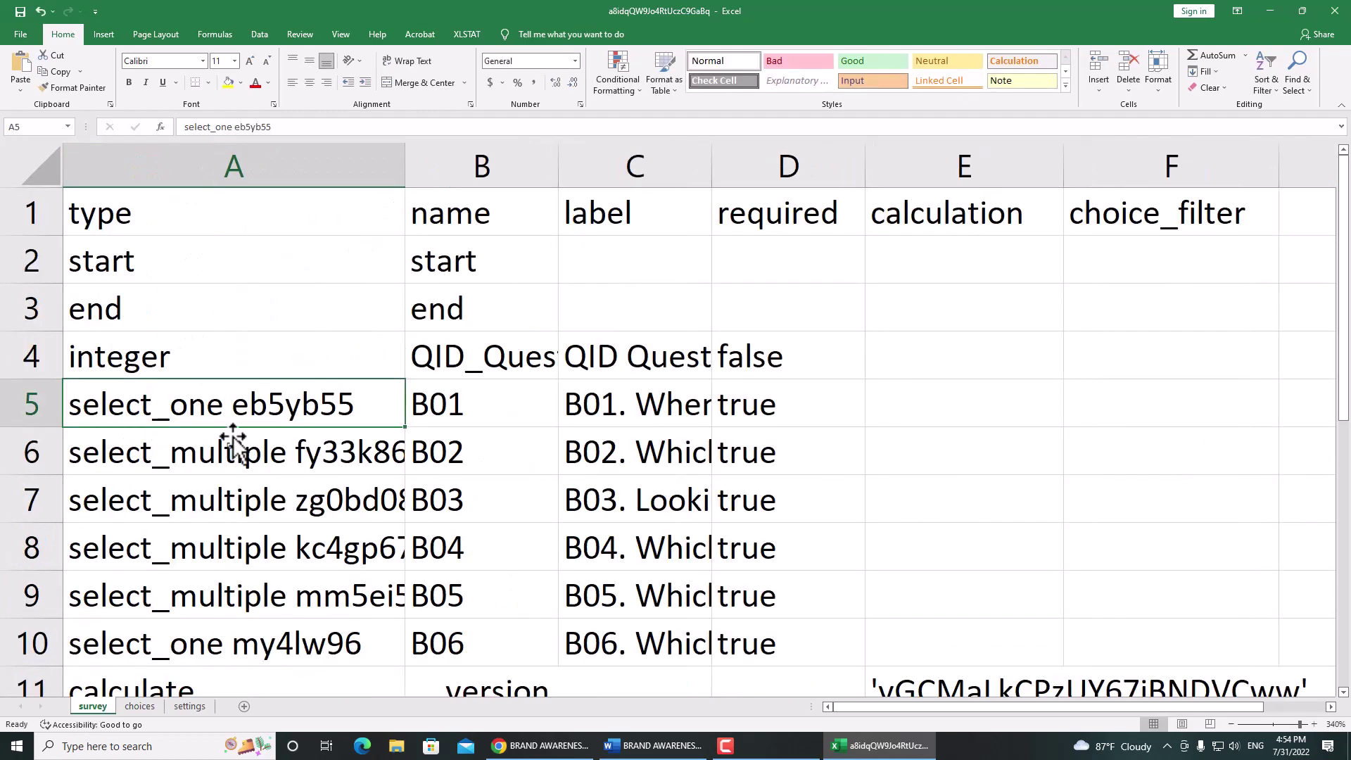
Replace the list code in B01's type cell, A5, with b01list and copy the new list name.
double_click(247, 410)
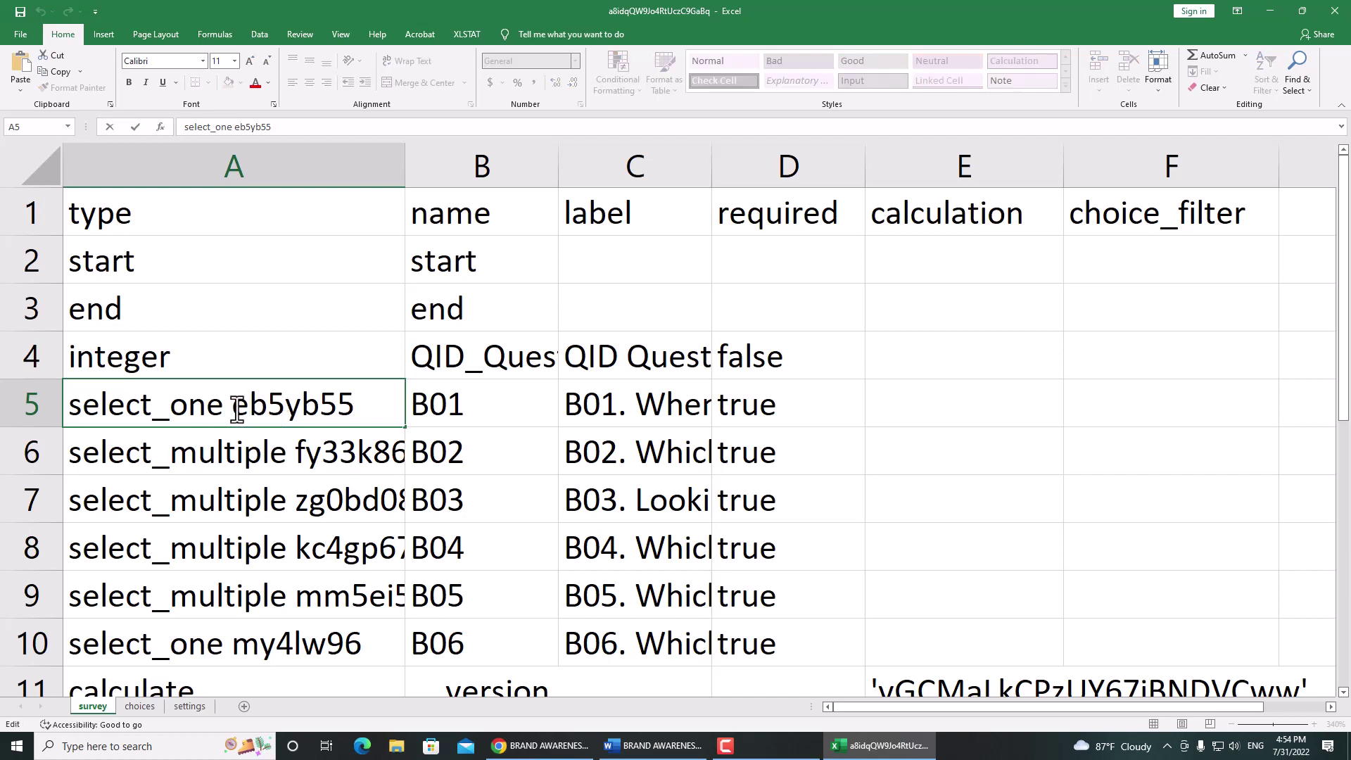
drag(237, 410, 356, 415)
text(b)
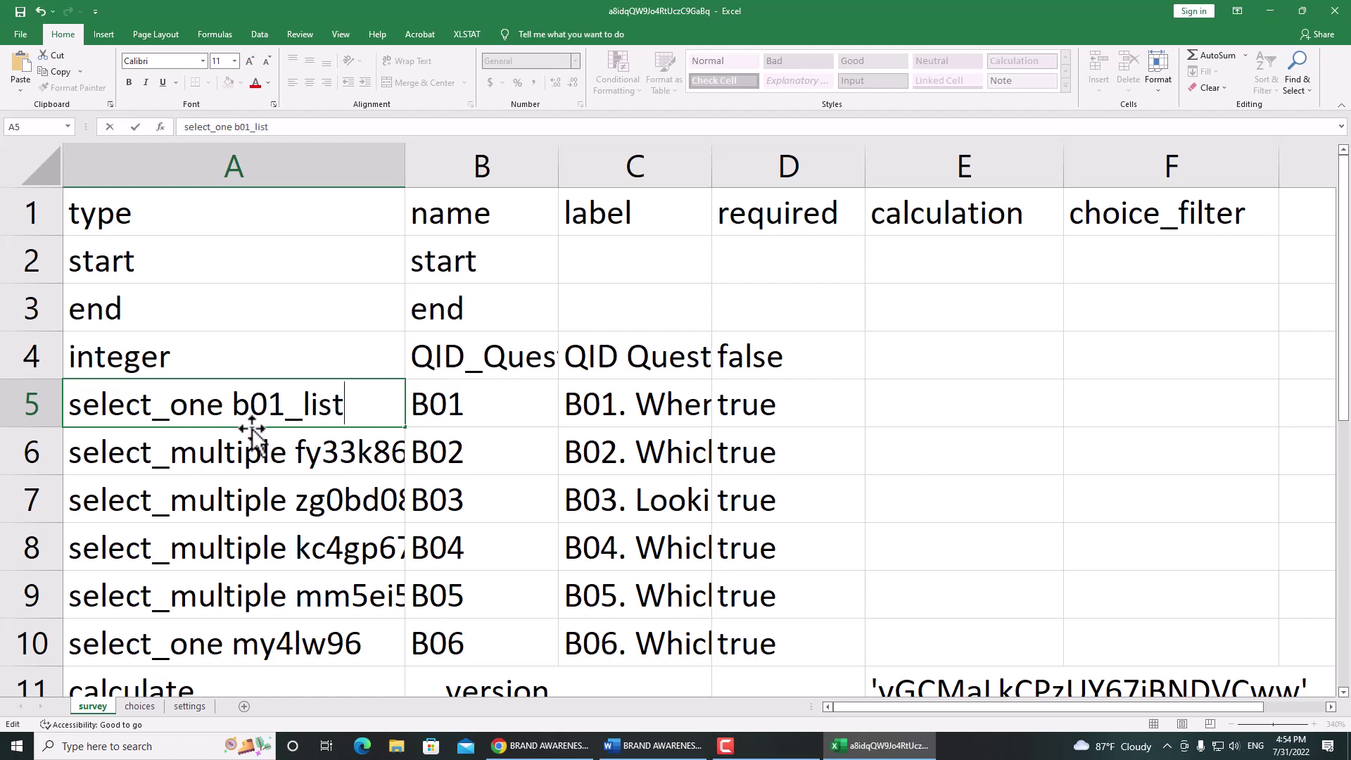
key(BackSpace)
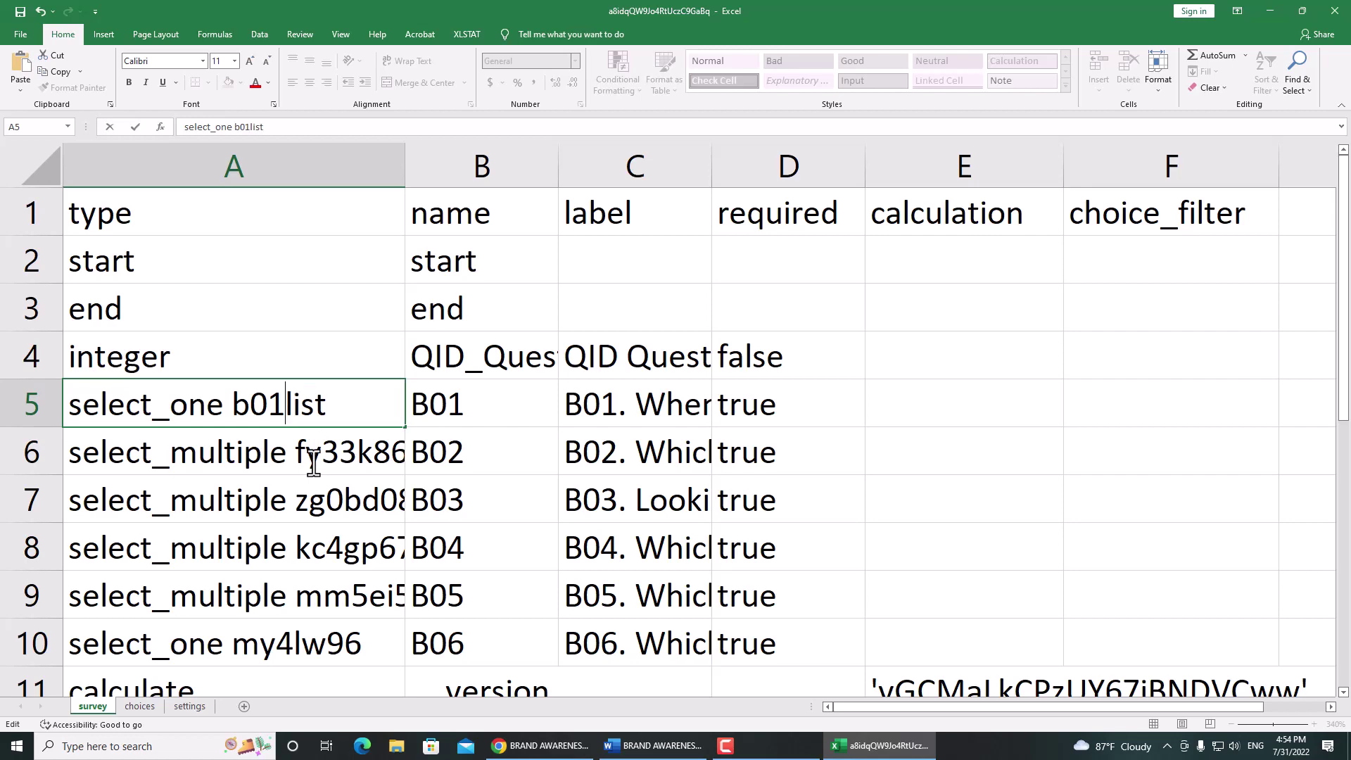
drag(234, 412, 323, 408)
key(ctrl+c)
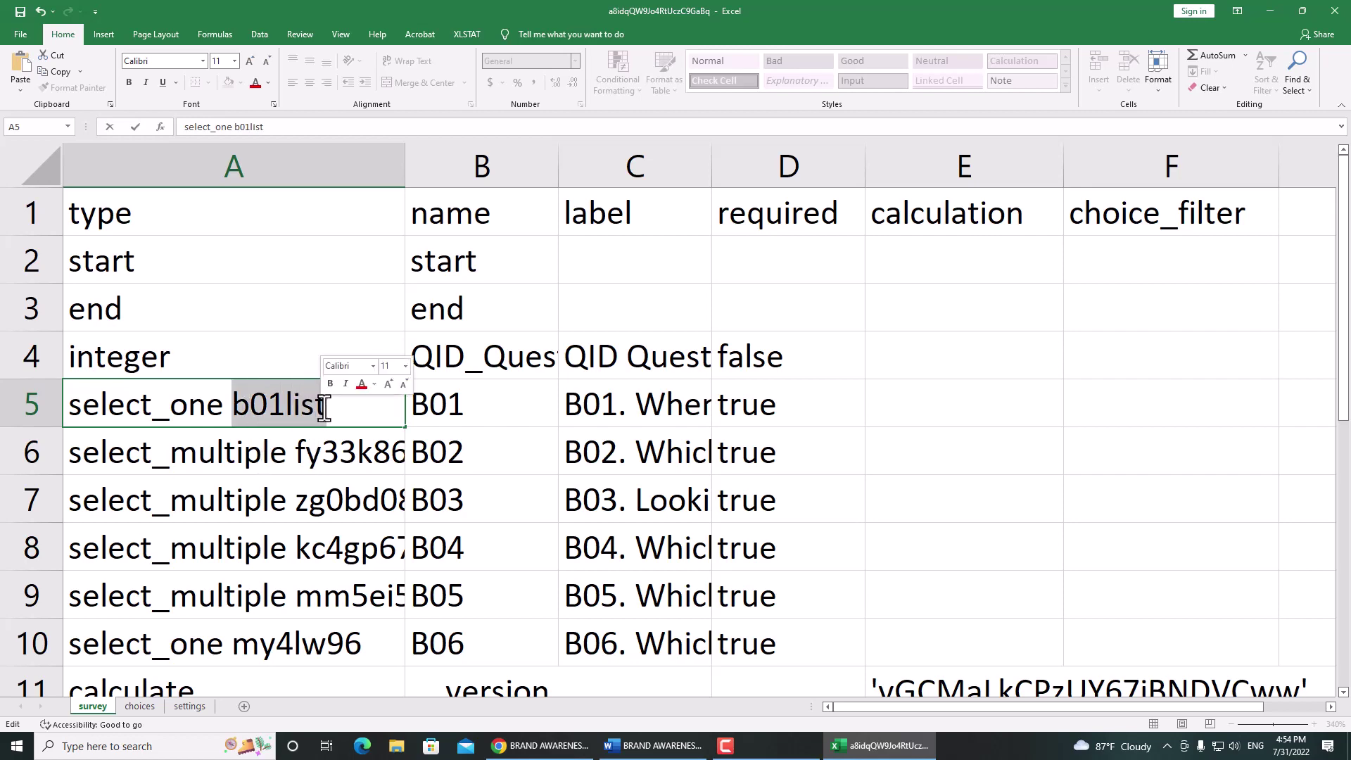
On the choices sheet, paste b01list as the list_name for the first ten brands, A2 to A11.
click(139, 706)
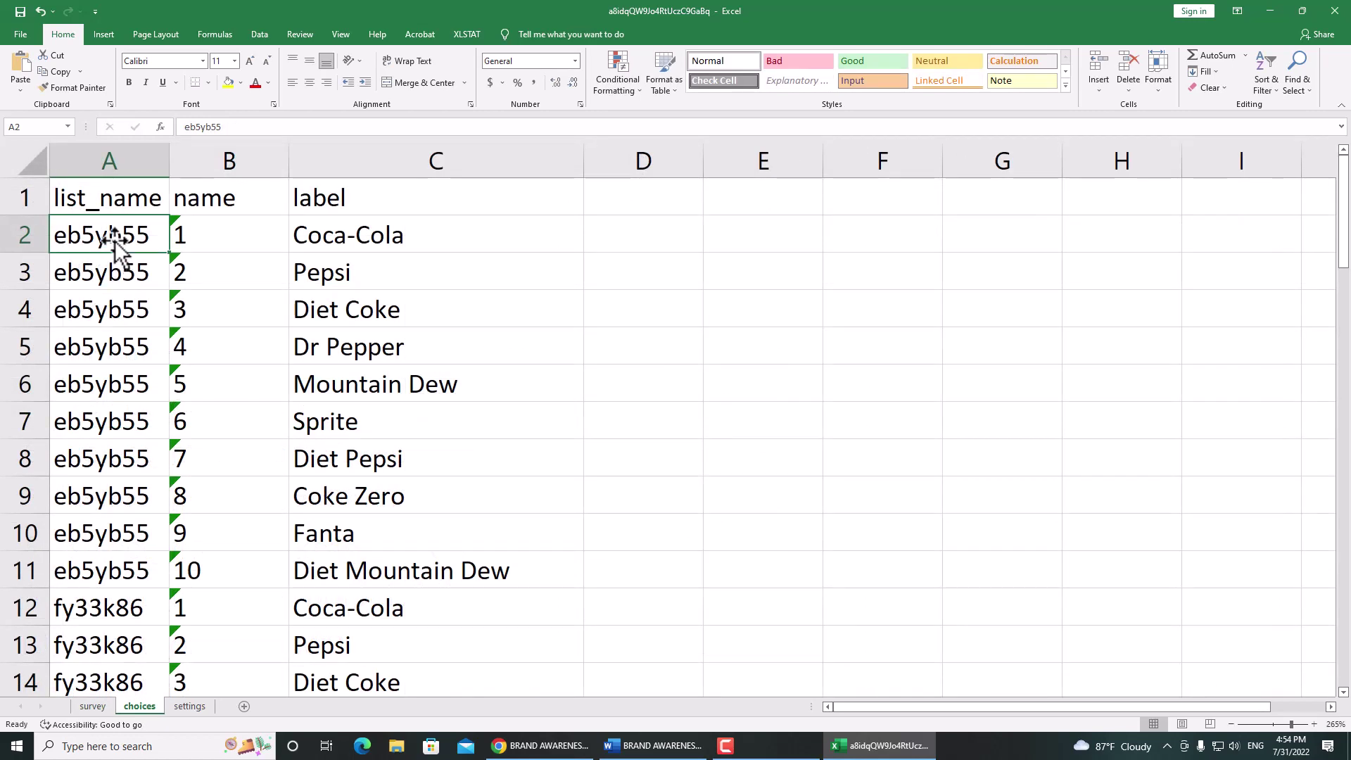
shift+click(105, 570)
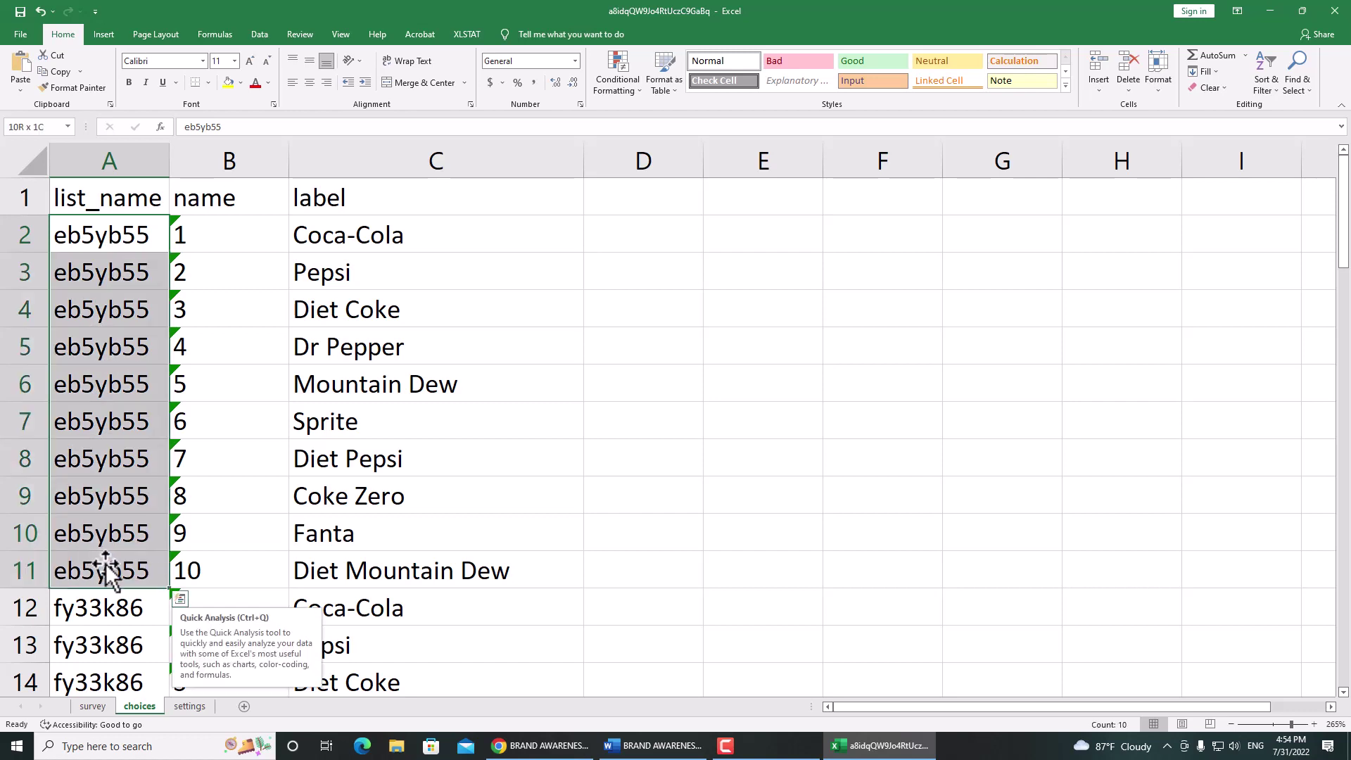
drag(104, 570, 111, 563)
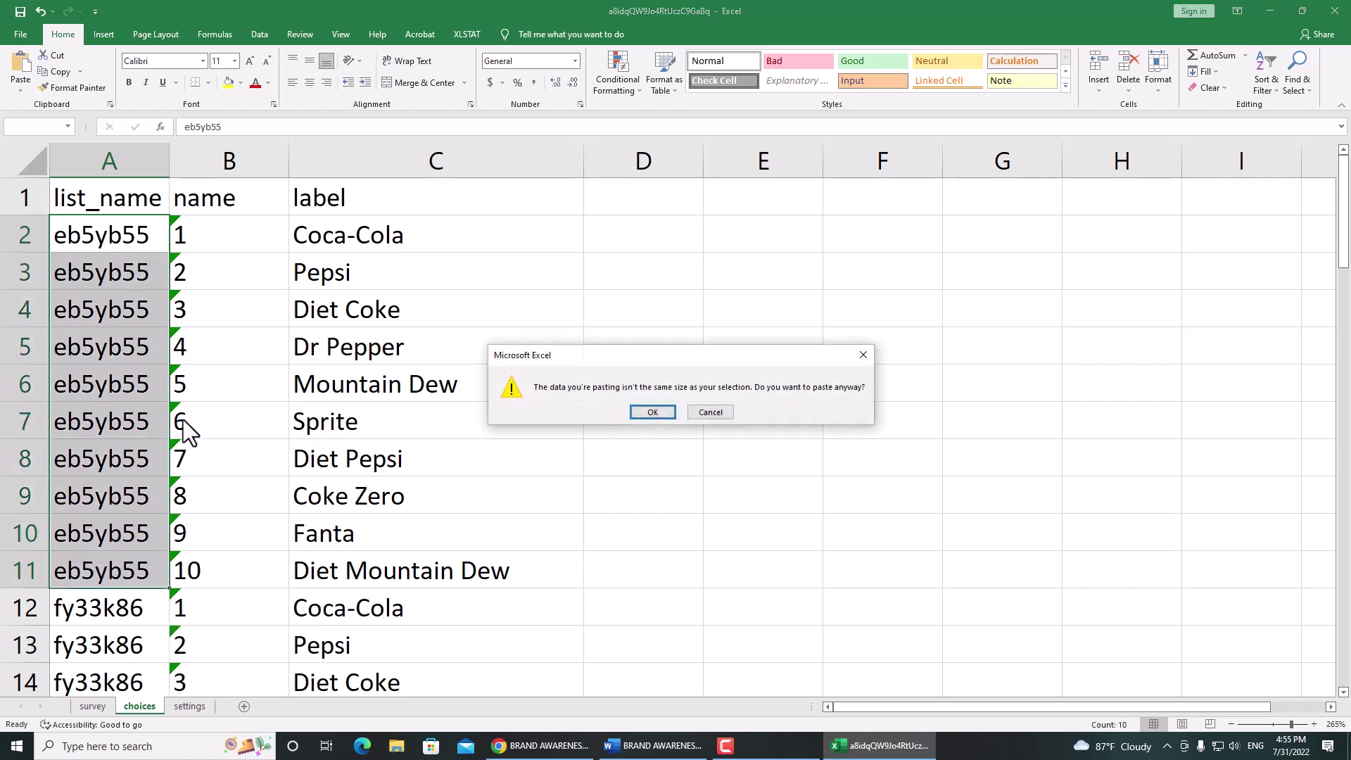
key(Escape)
click(119, 246)
key(ctrl+v)
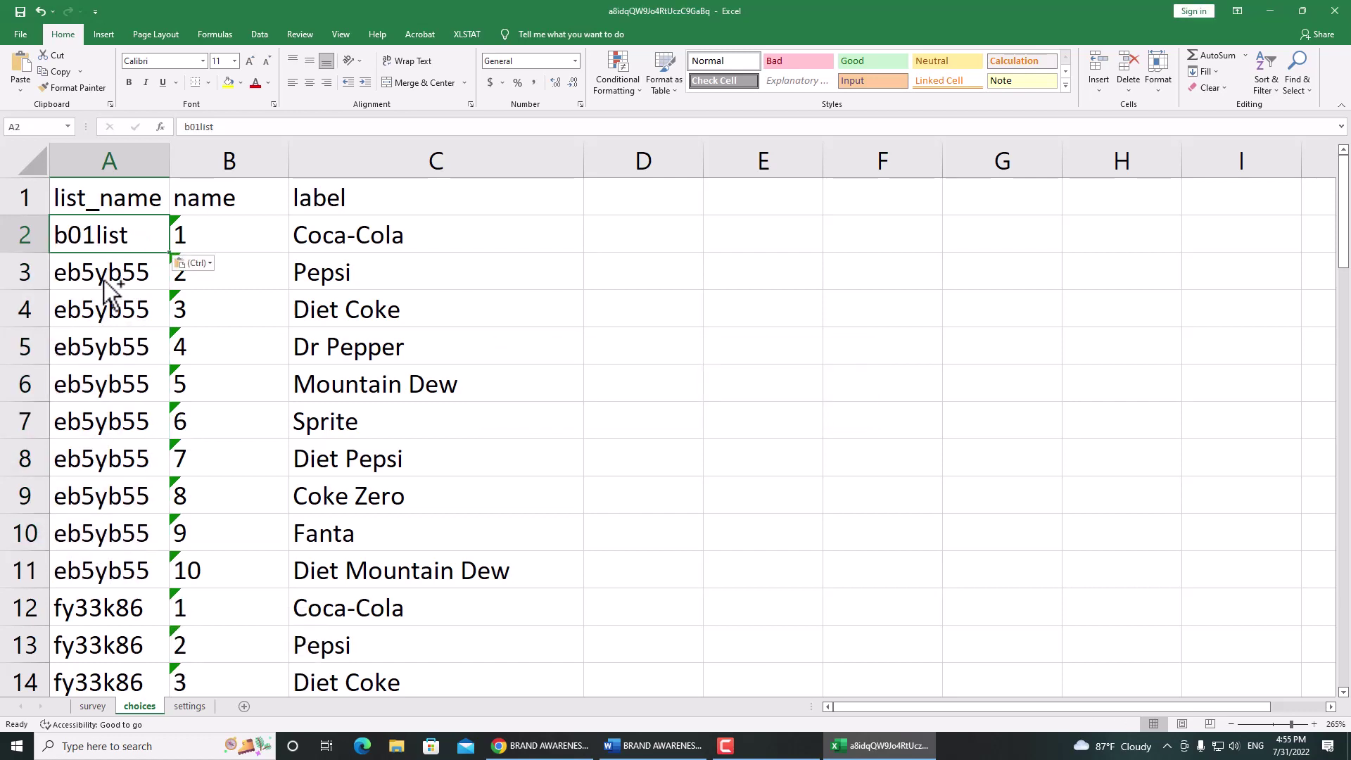
shift+click(99, 579)
key(ctrl+v)
scroll(100, 572, down, 3)
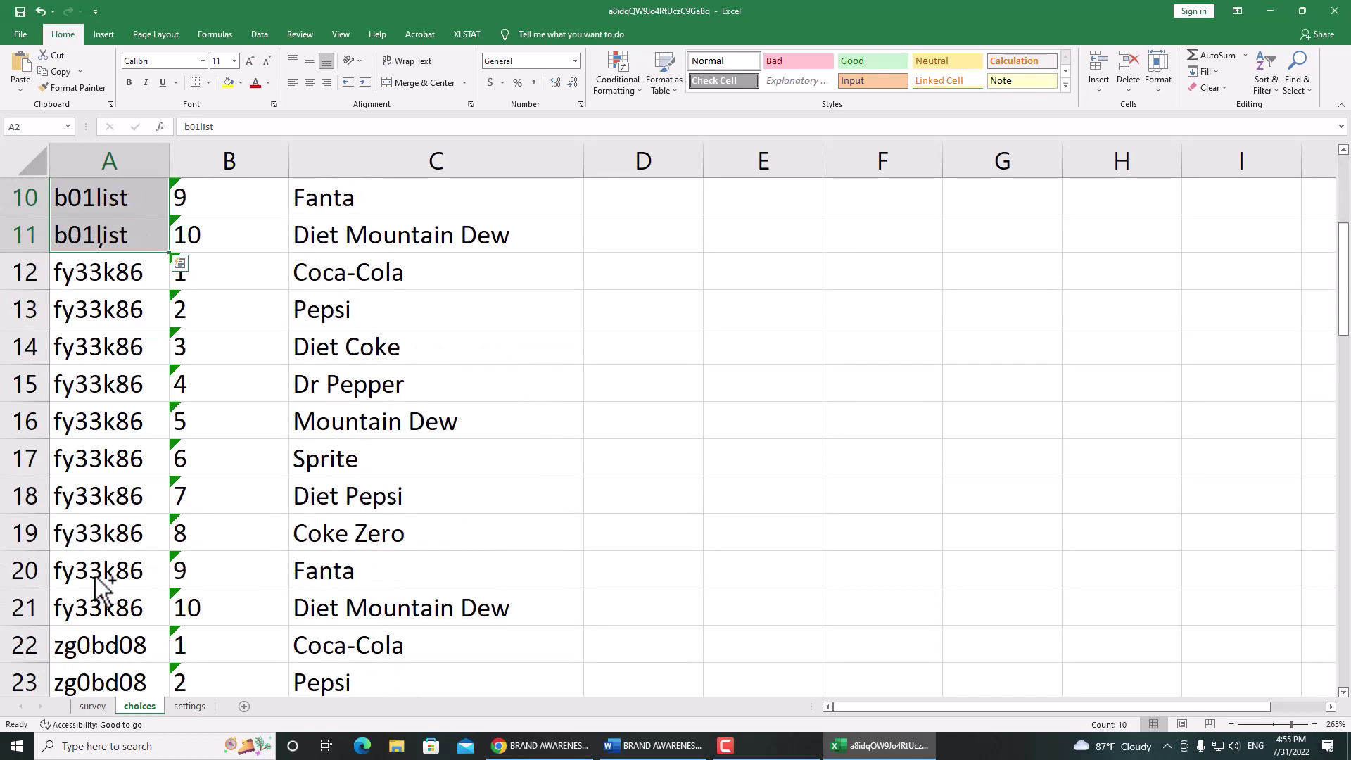
Autofit the type column on the survey sheet to the length of its entries.
click(124, 281)
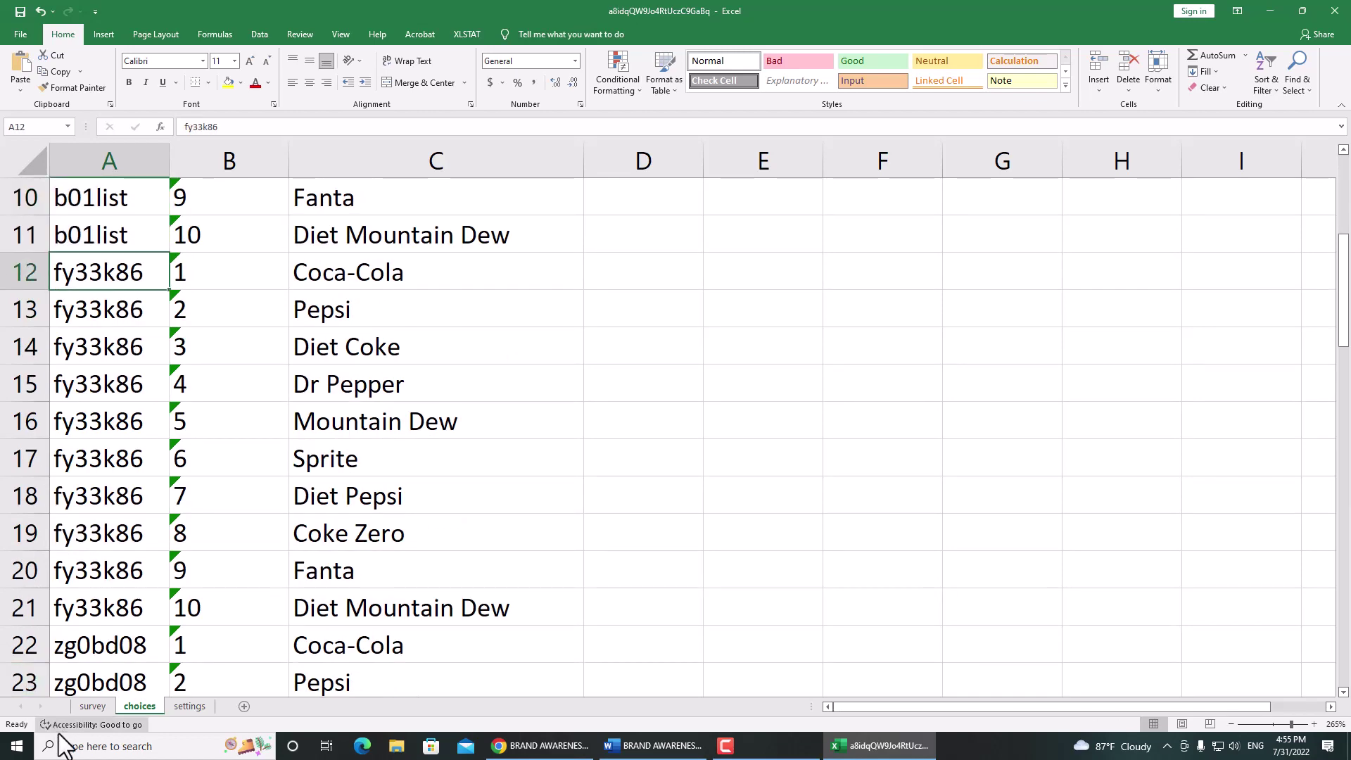
click(93, 706)
click(324, 459)
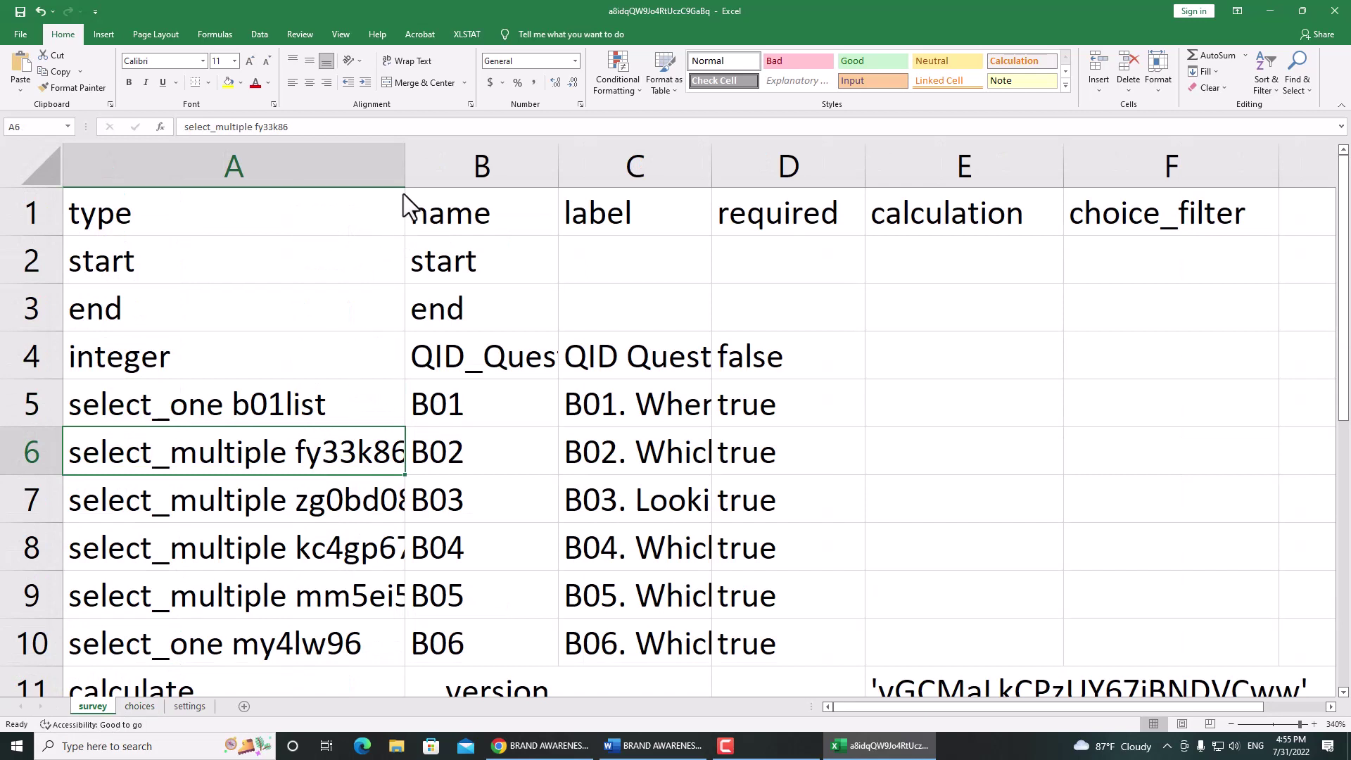
double_click(406, 169)
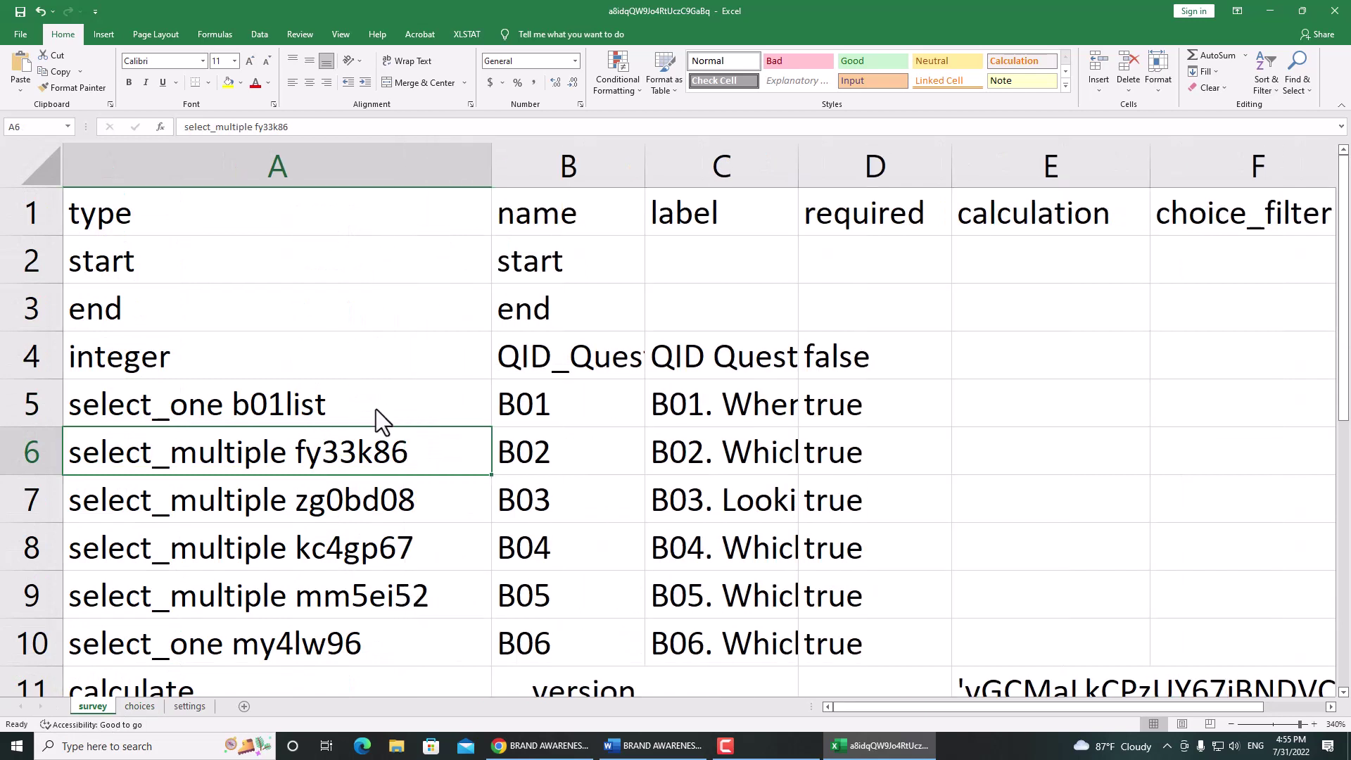
Replace the list code in B02's type cell, A6, with b02list and copy the new list name.
double_click(296, 452)
shift+click(403, 450)
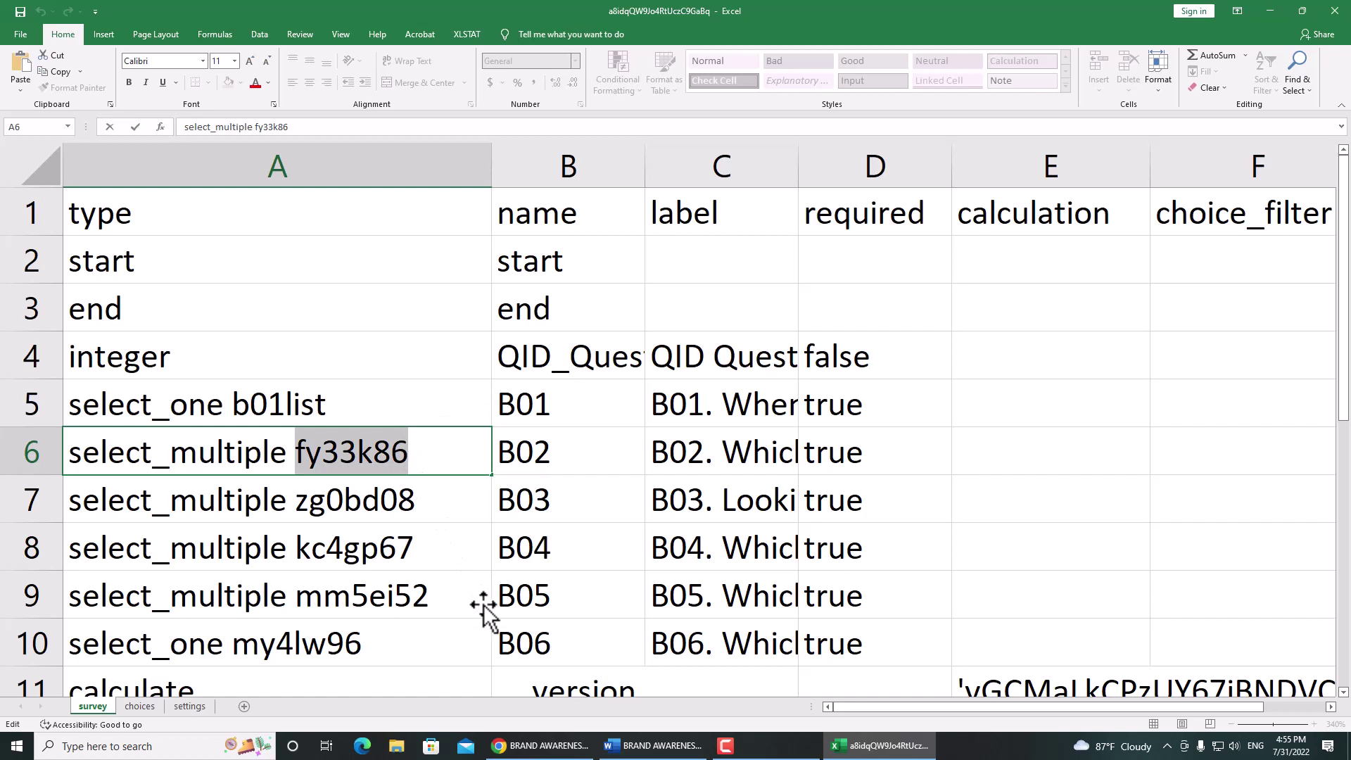
text(b02list)
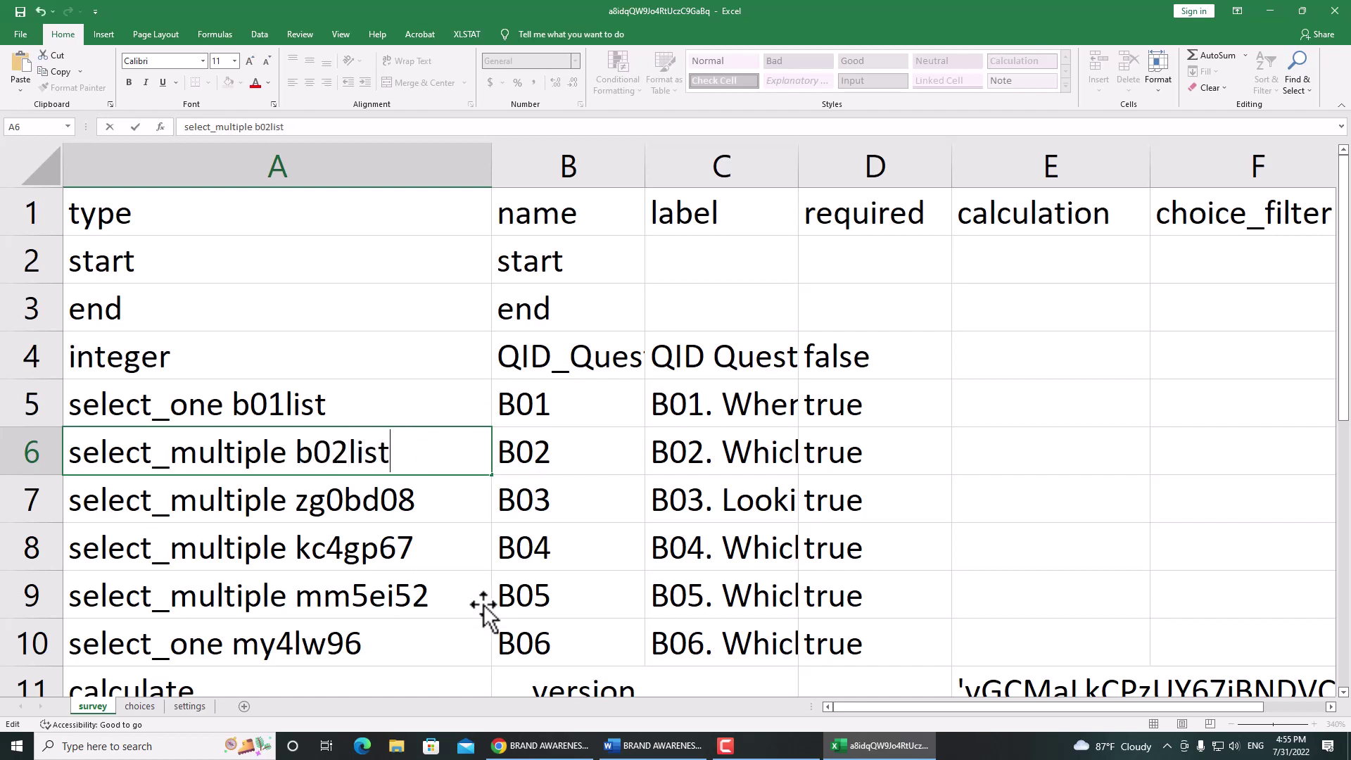
key(shift+Left)
key(shift+Left)
key(shift+Left)
key(shift+Left)
key(shift+Left)
key(shift+Left)
key(ctrl+c)
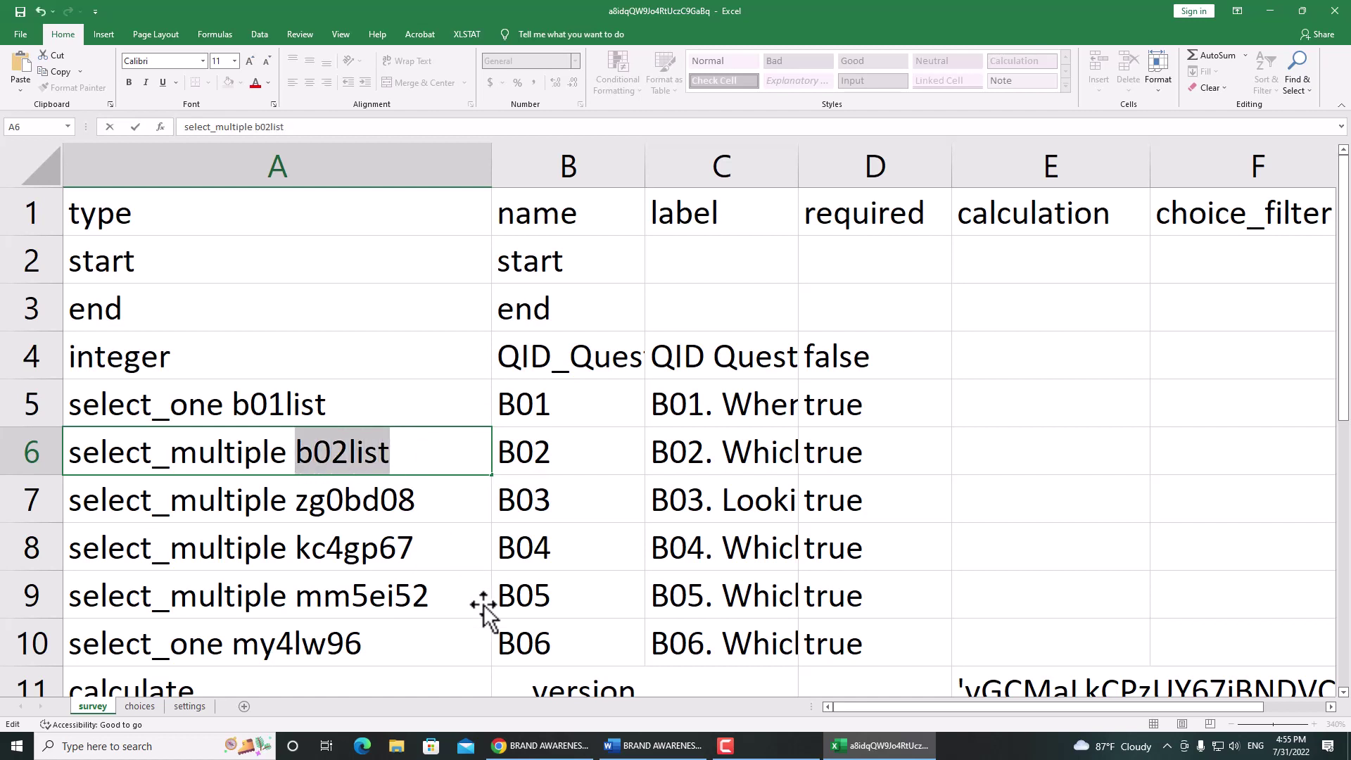
On the choices sheet, set the list_name of the second brand block, A12 to A21, to b02list.
click(138, 706)
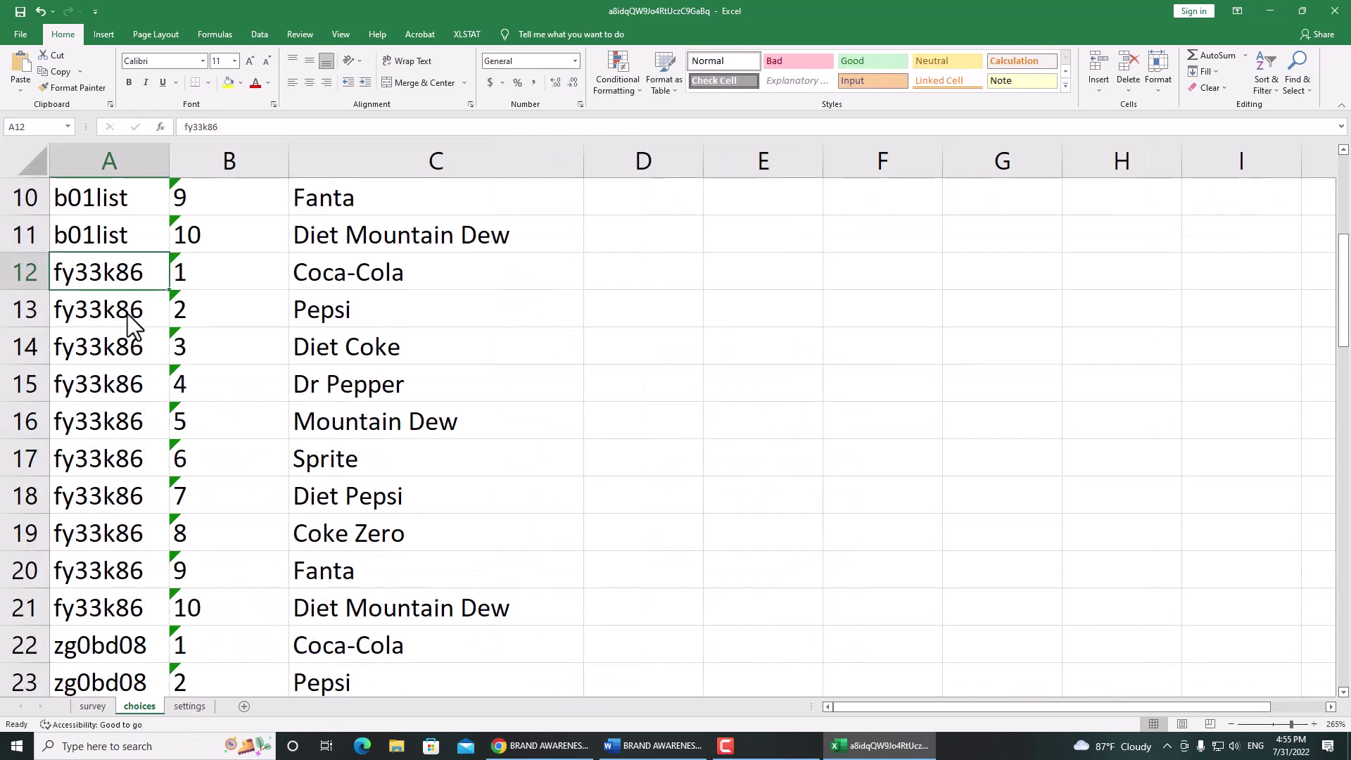
key(ctrl+v)
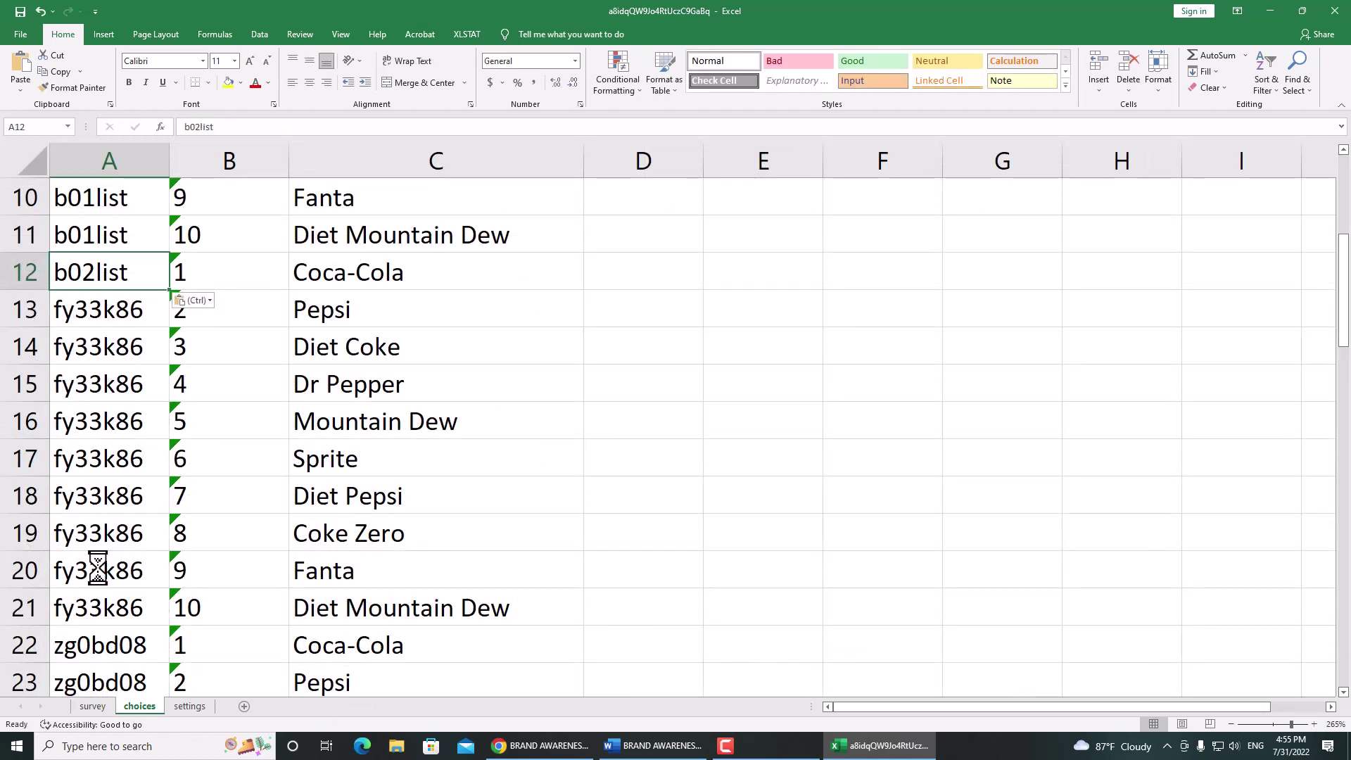
shift+click(106, 605)
text(b02list b02list b02list b02list b02list b02list b02list b02list b02list b02list)
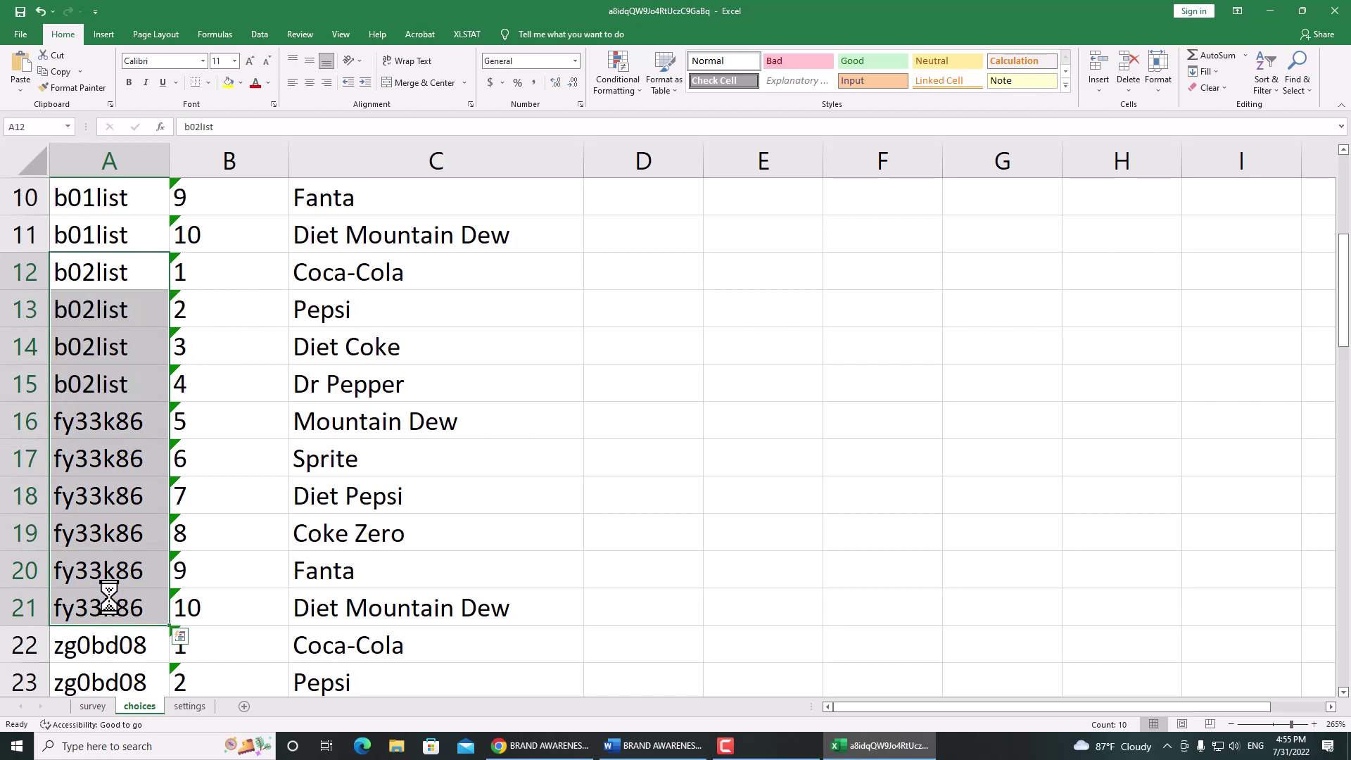
scroll(125, 491, down, 1)
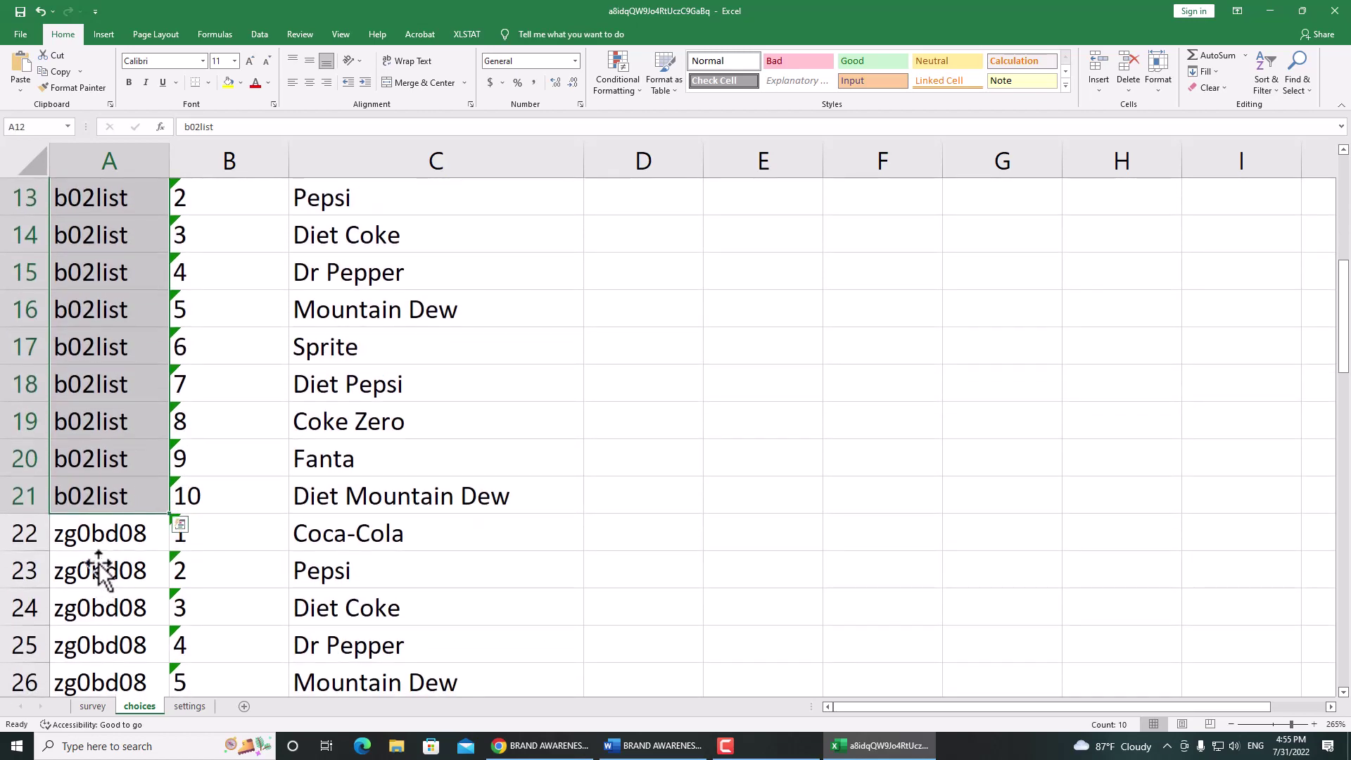
scroll(90, 471, down, 1)
On the survey sheet, replace the list code in B03's type cell, A7, with b03list.
click(92, 705)
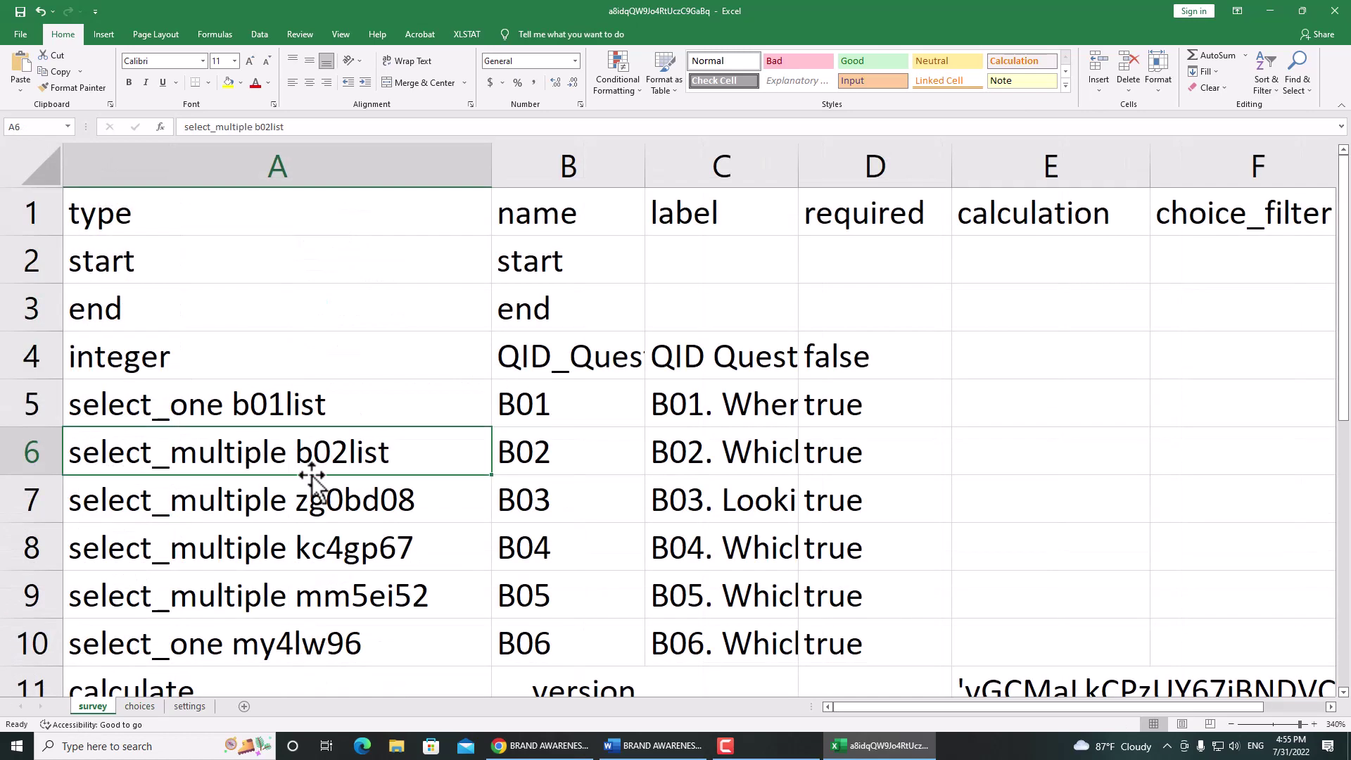
double_click(303, 500)
drag(298, 500, 419, 504)
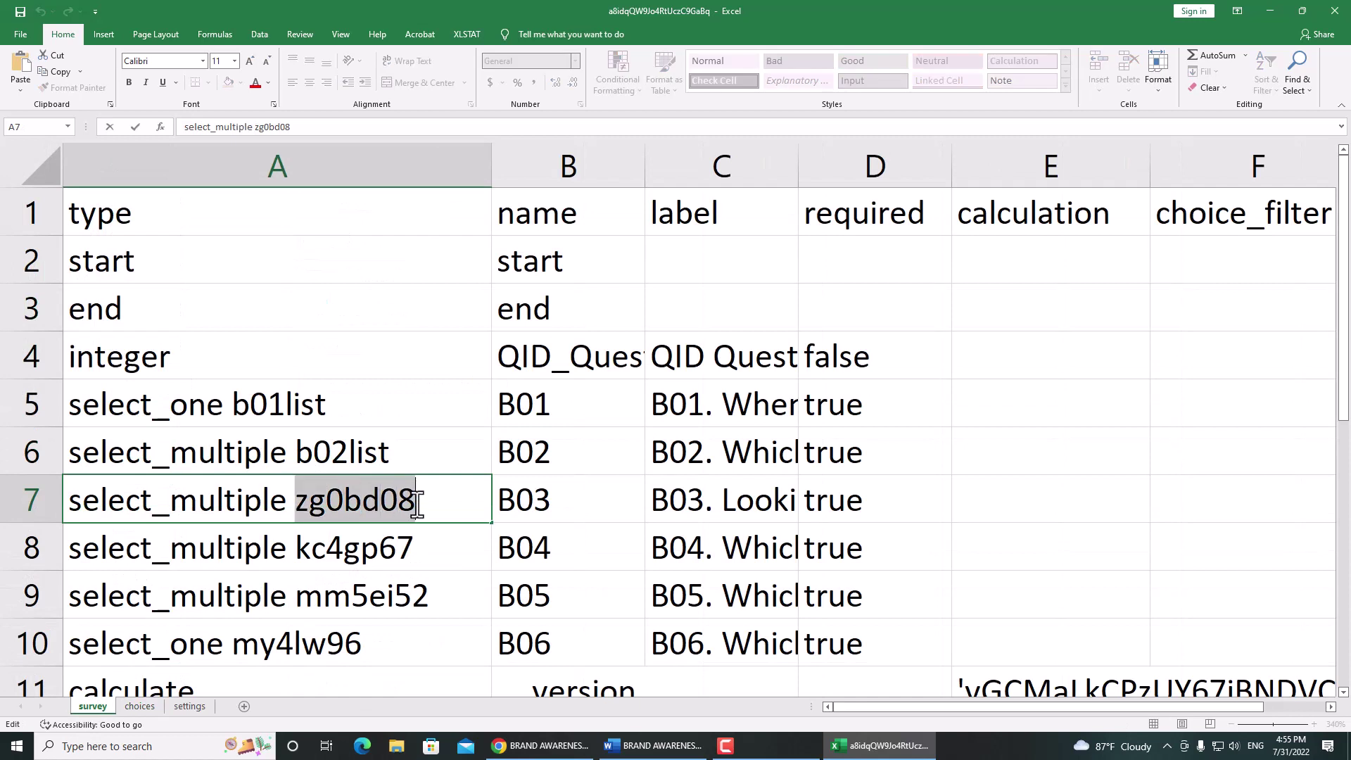
text(03list)
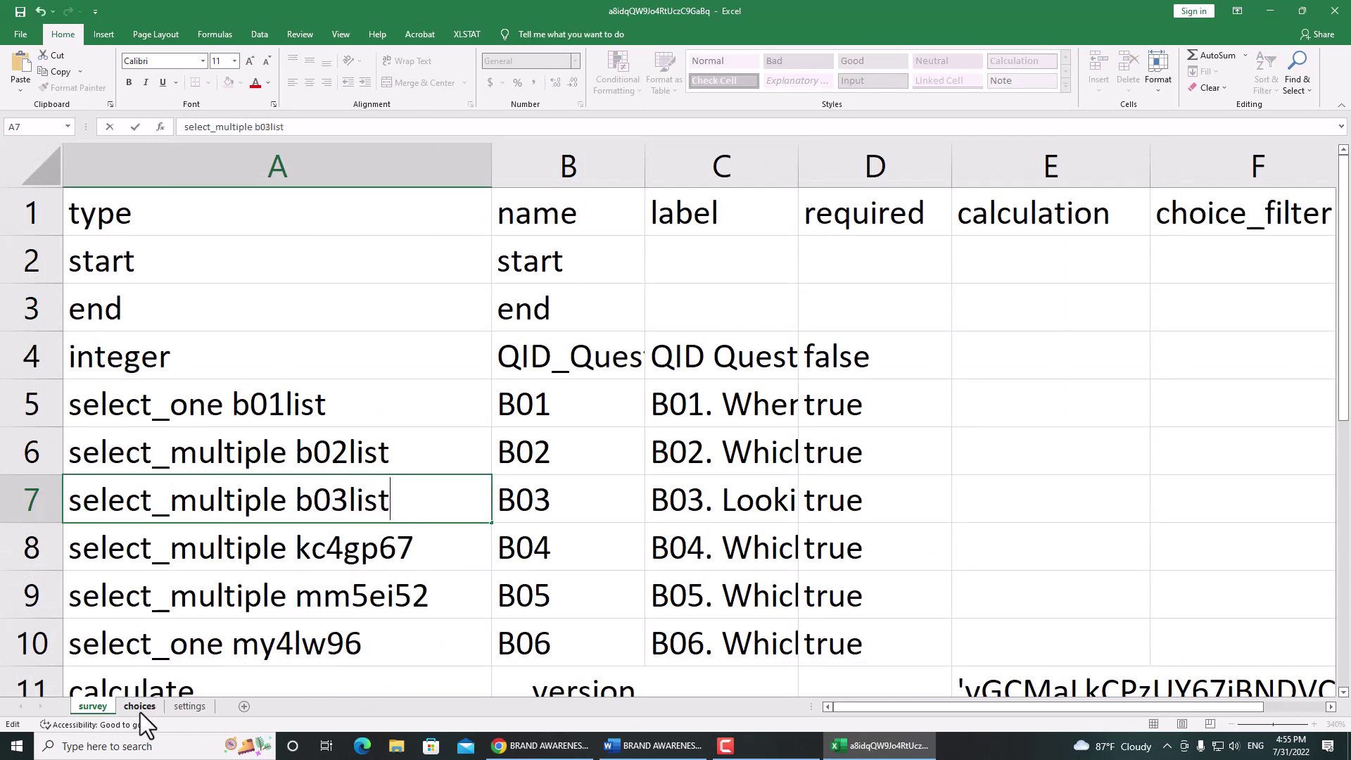
On the choices sheet, enter b03list in A22 and fill it down through A31.
click(139, 706)
click(124, 422)
scroll(121, 473, down, 1)
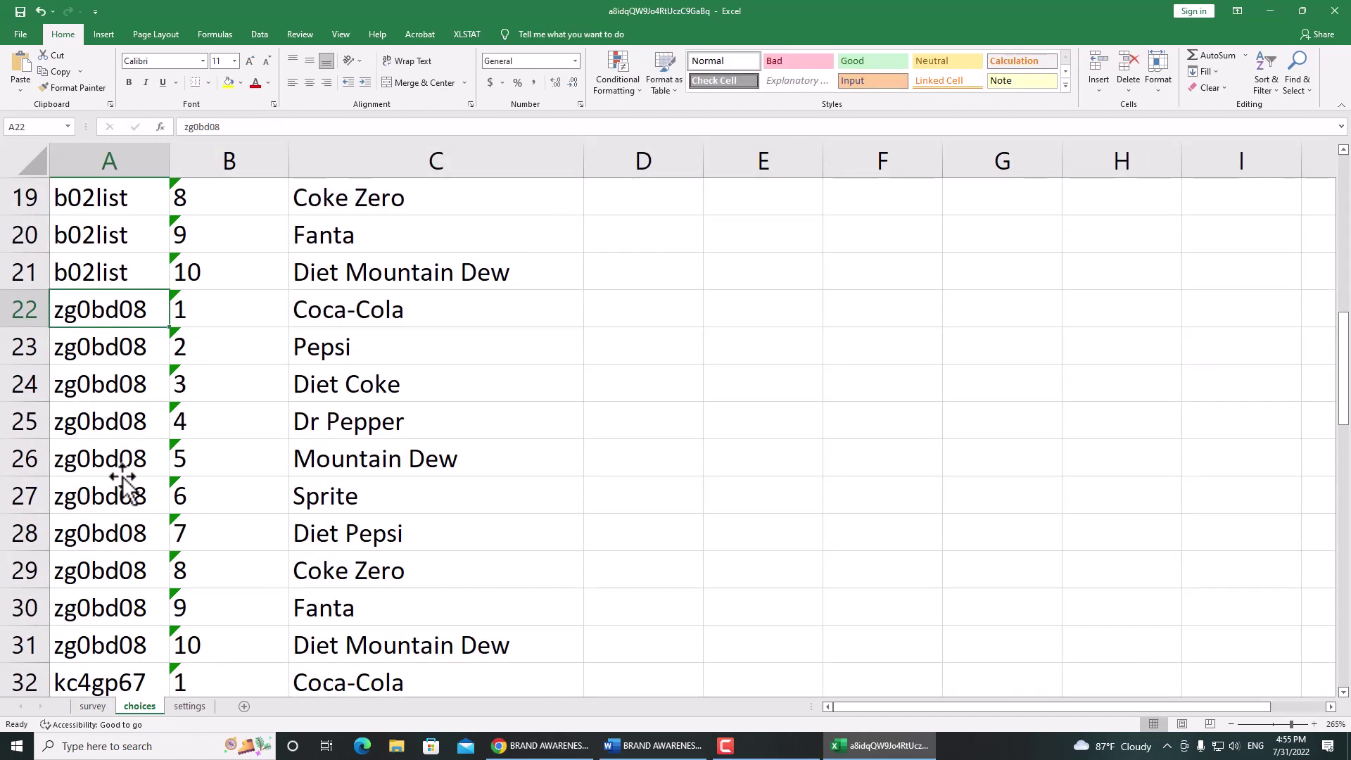
text(b03list)
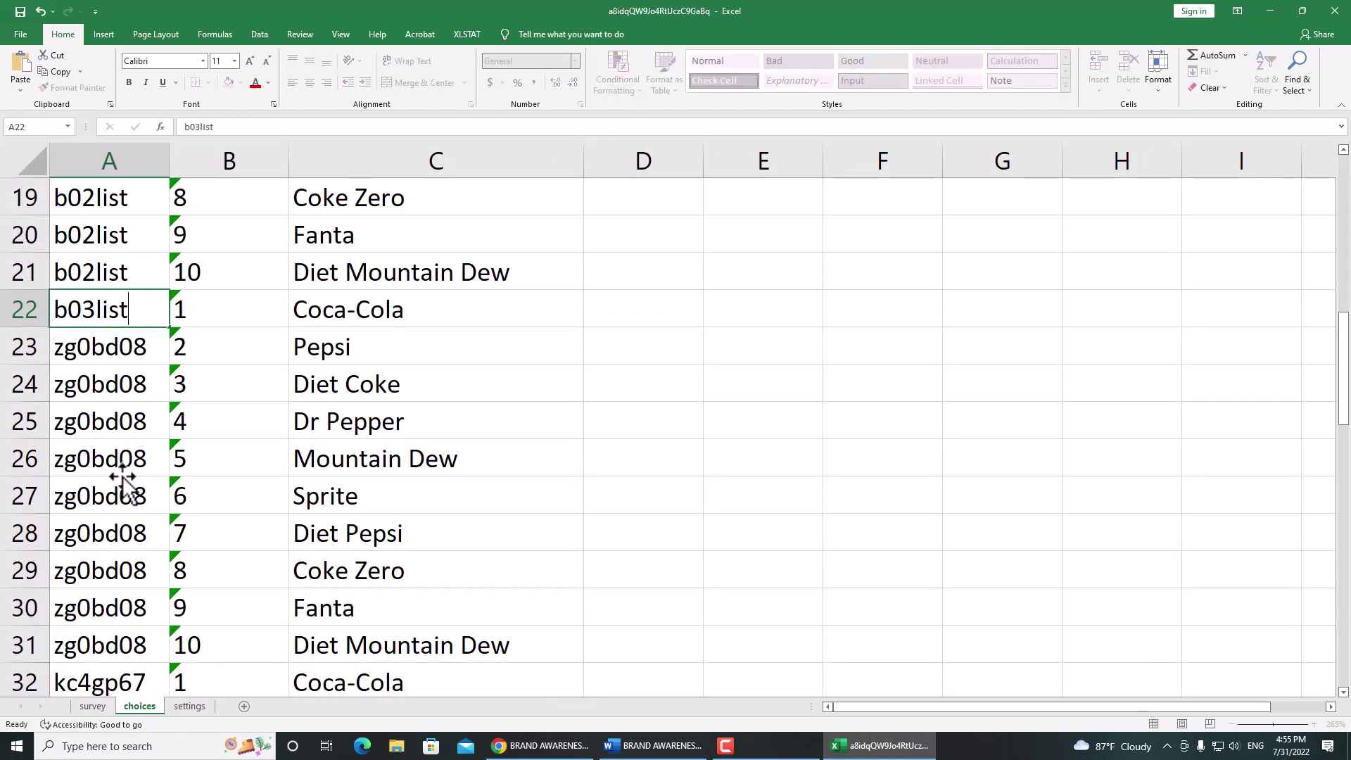
key(ctrl+Return)
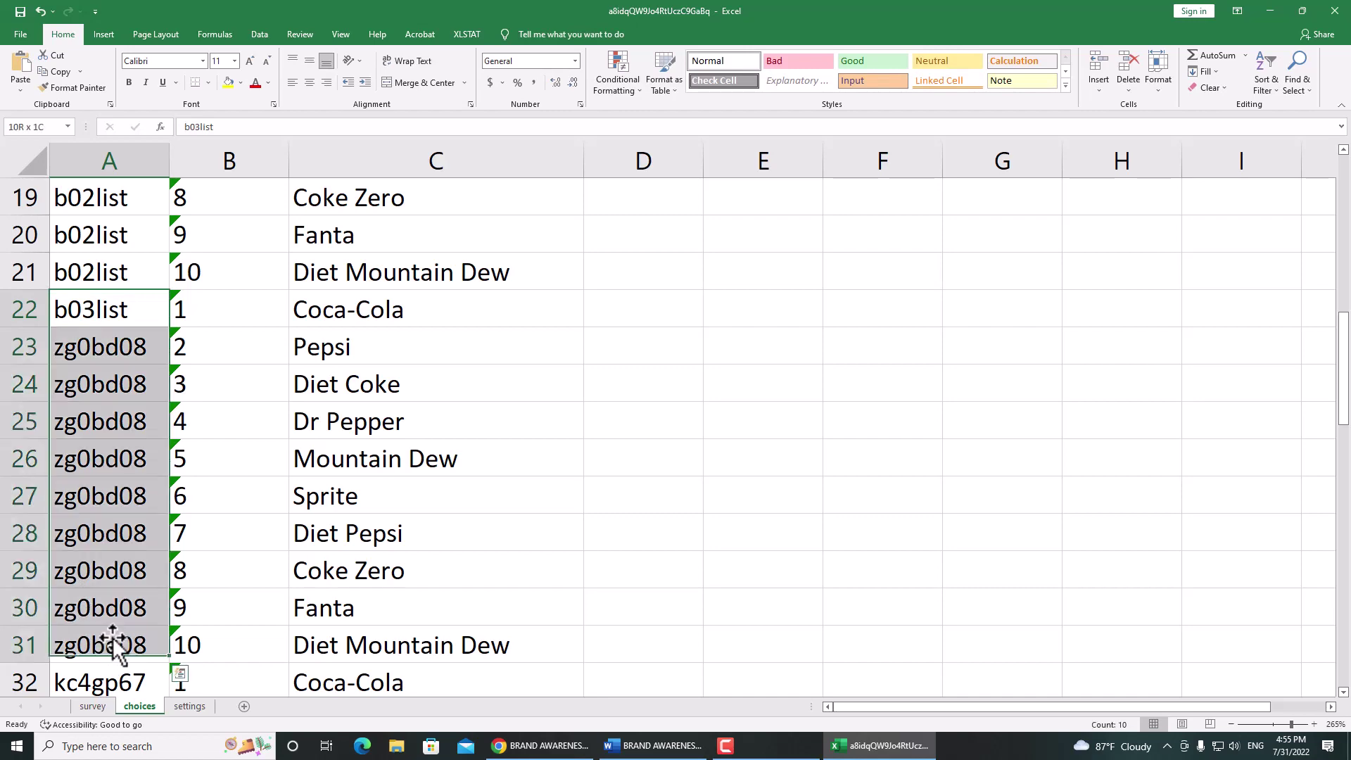
shift+click(104, 643)
key(ctrl+d)
scroll(116, 591, down, 3)
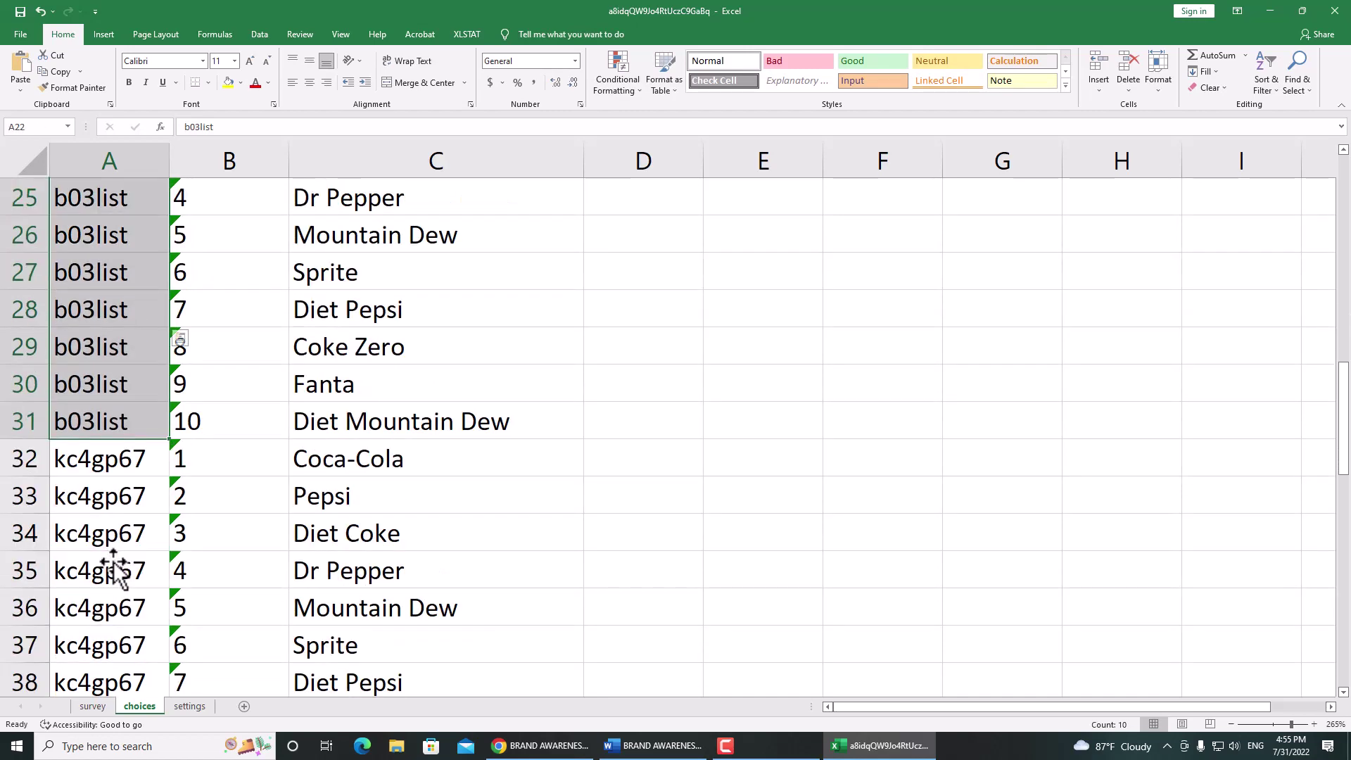
On the survey sheet, replace the list code in B04's type cell, A8, with b04list.
click(109, 359)
click(94, 705)
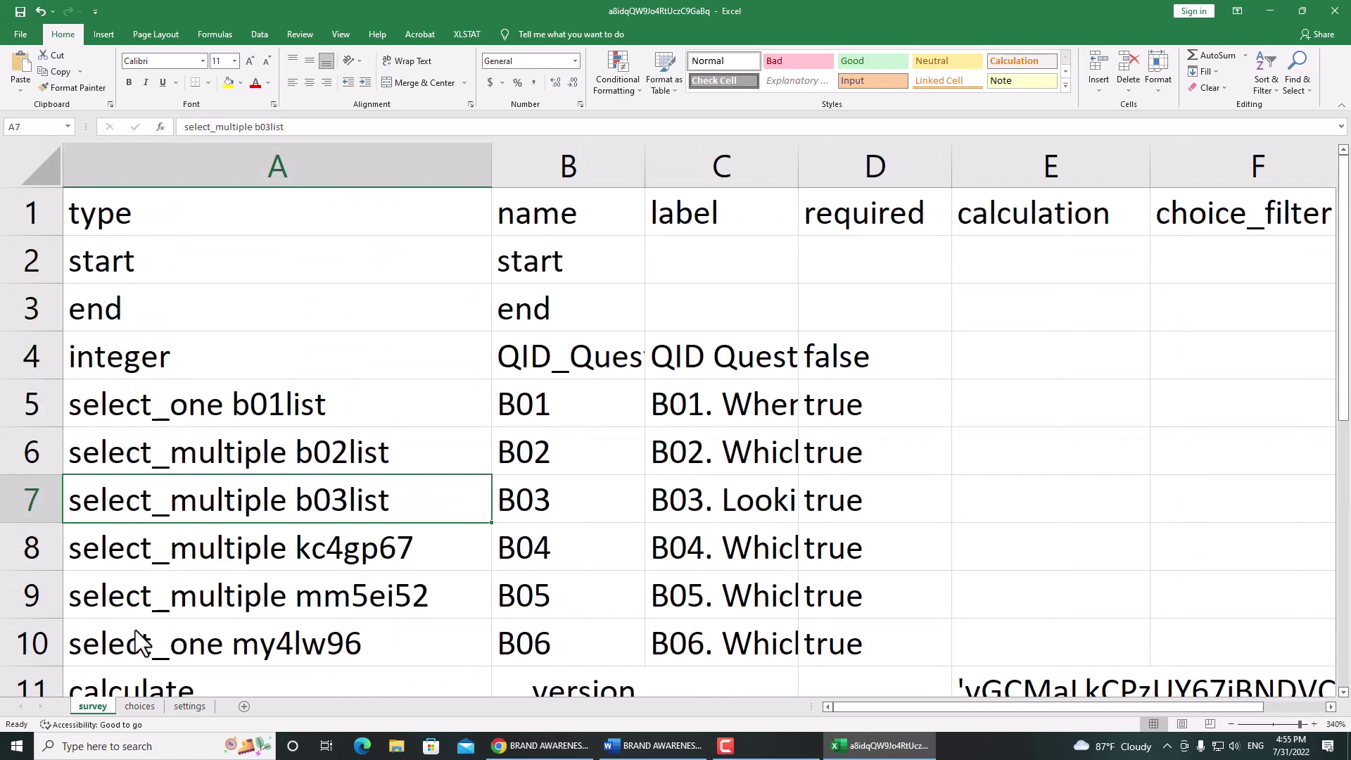
scroll(303, 422, down, 1)
double_click(302, 415)
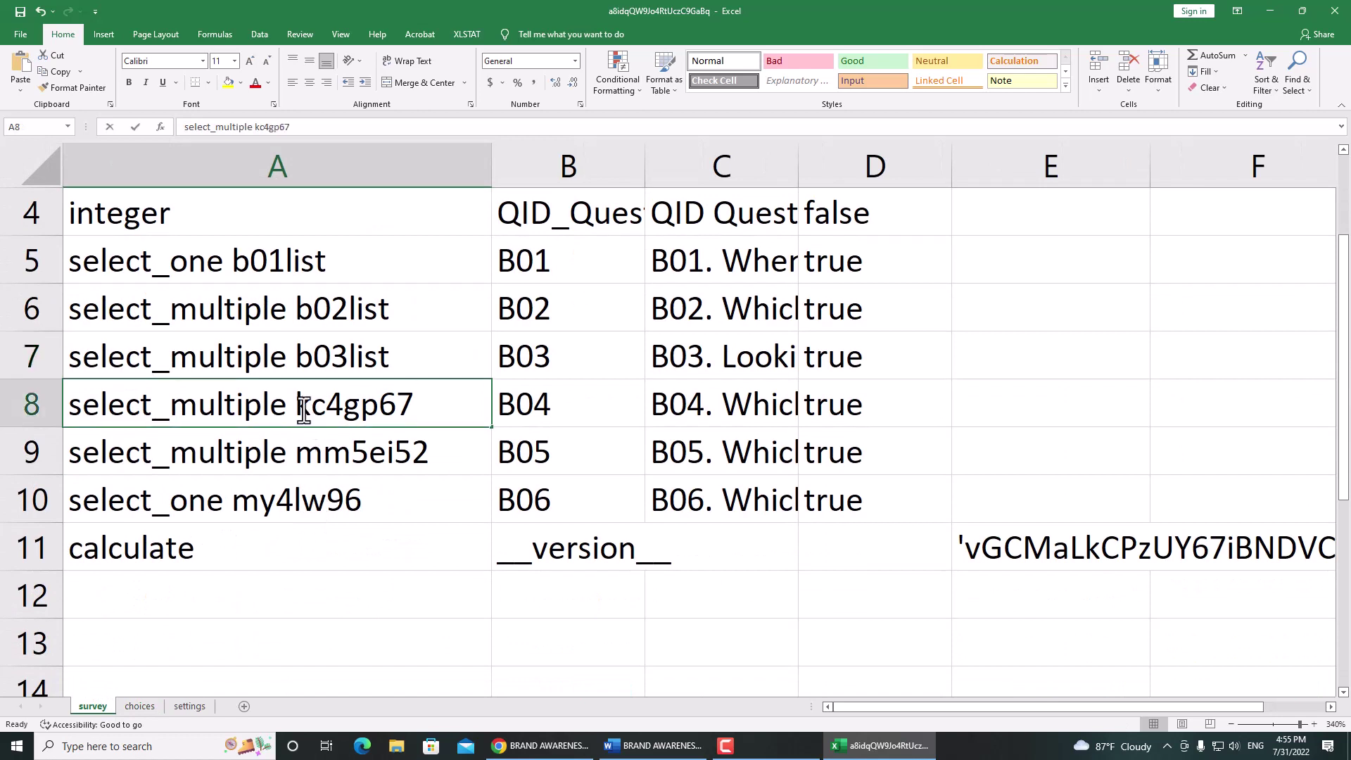
double_click(414, 404)
text(b)
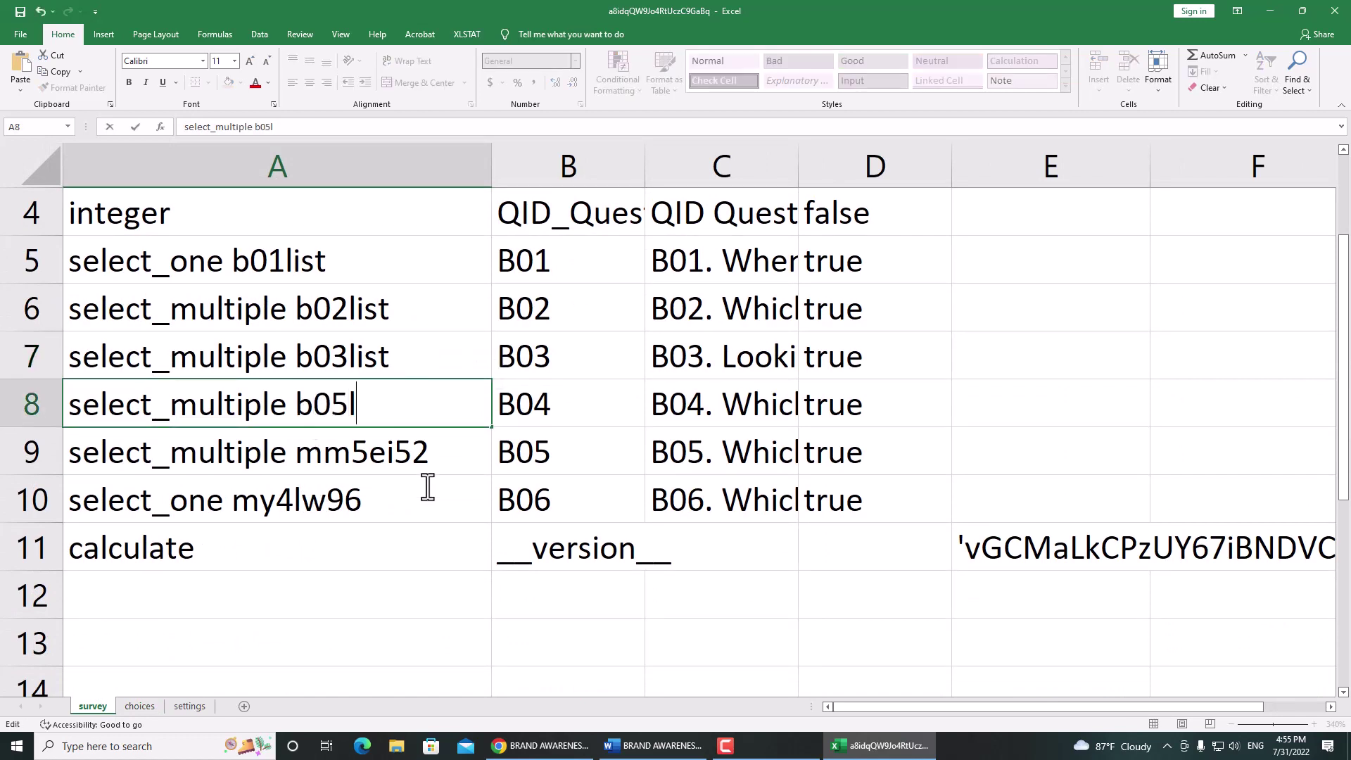
text(04list)
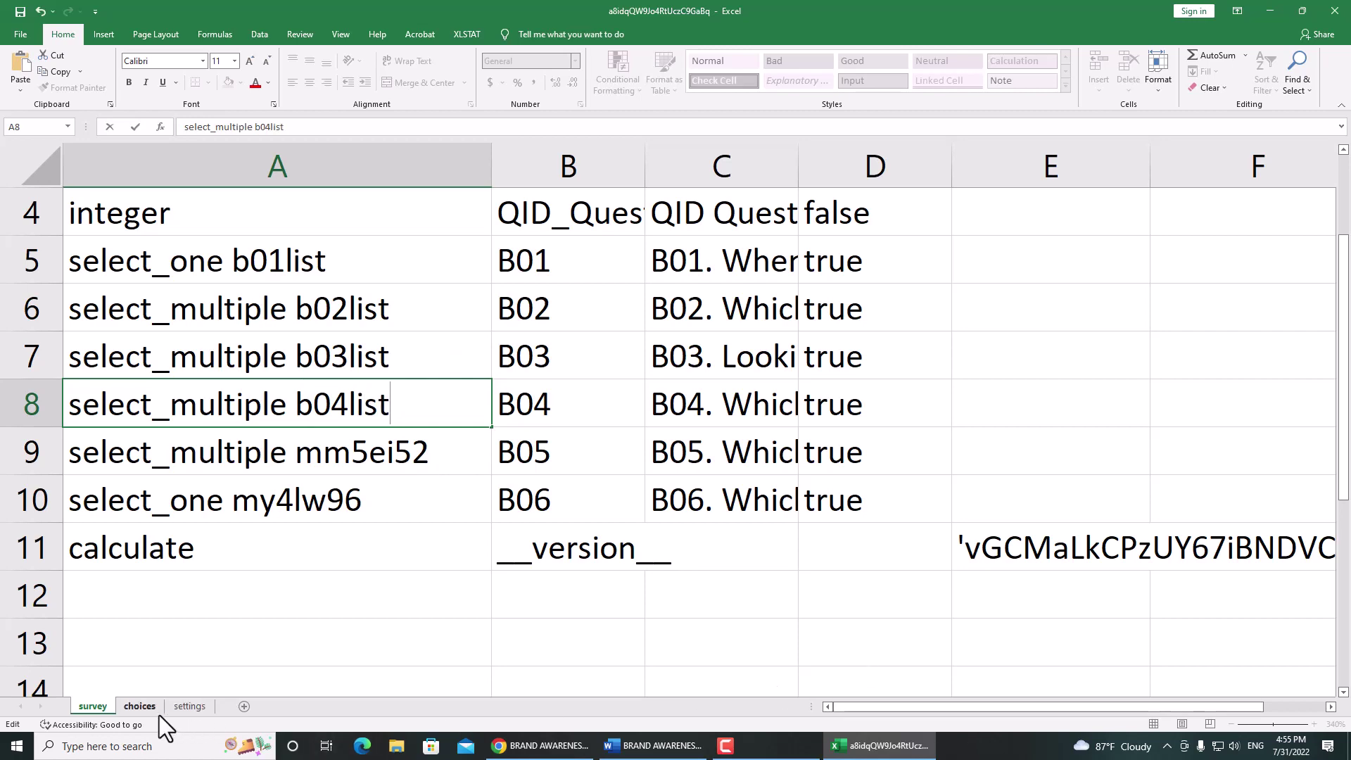
On the choices sheet, enter b04list in A32 and fill it down through A41.
click(139, 706)
text(b0)
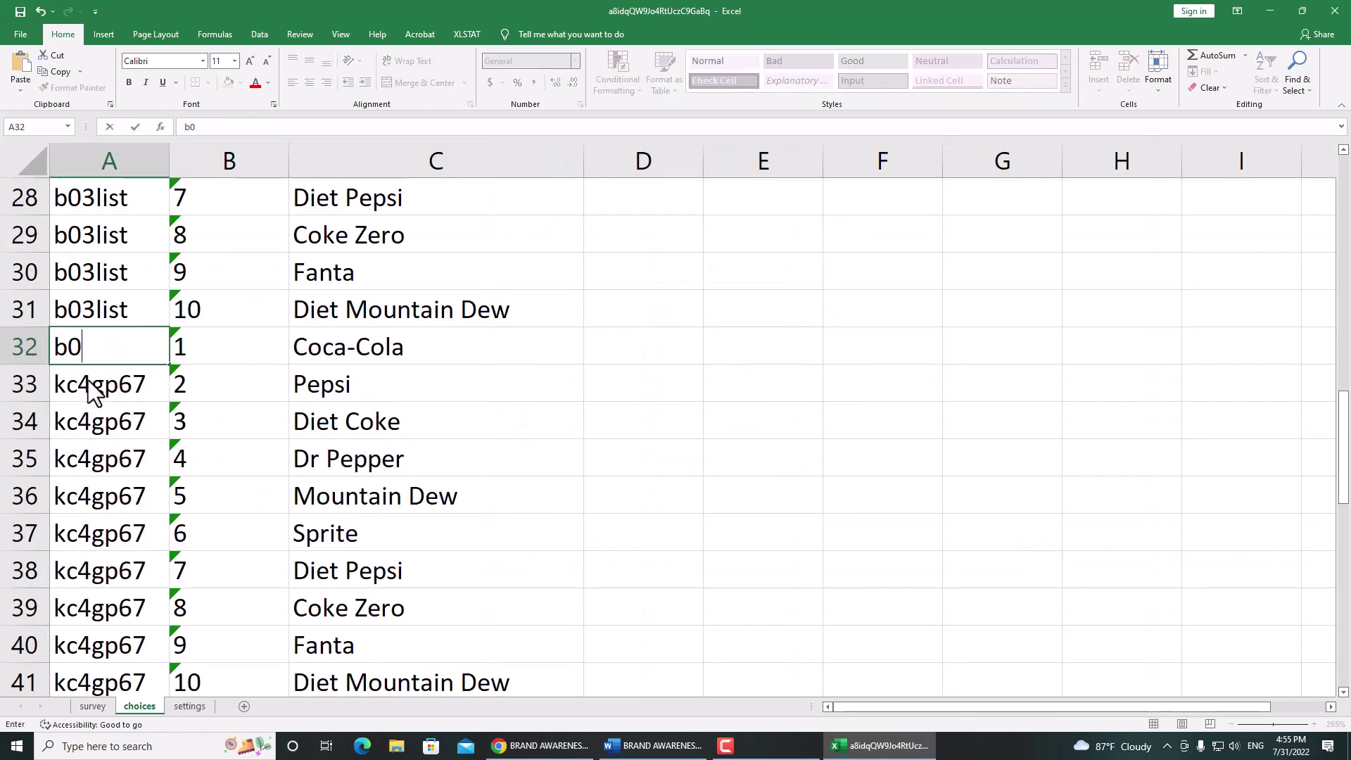
text(4list)
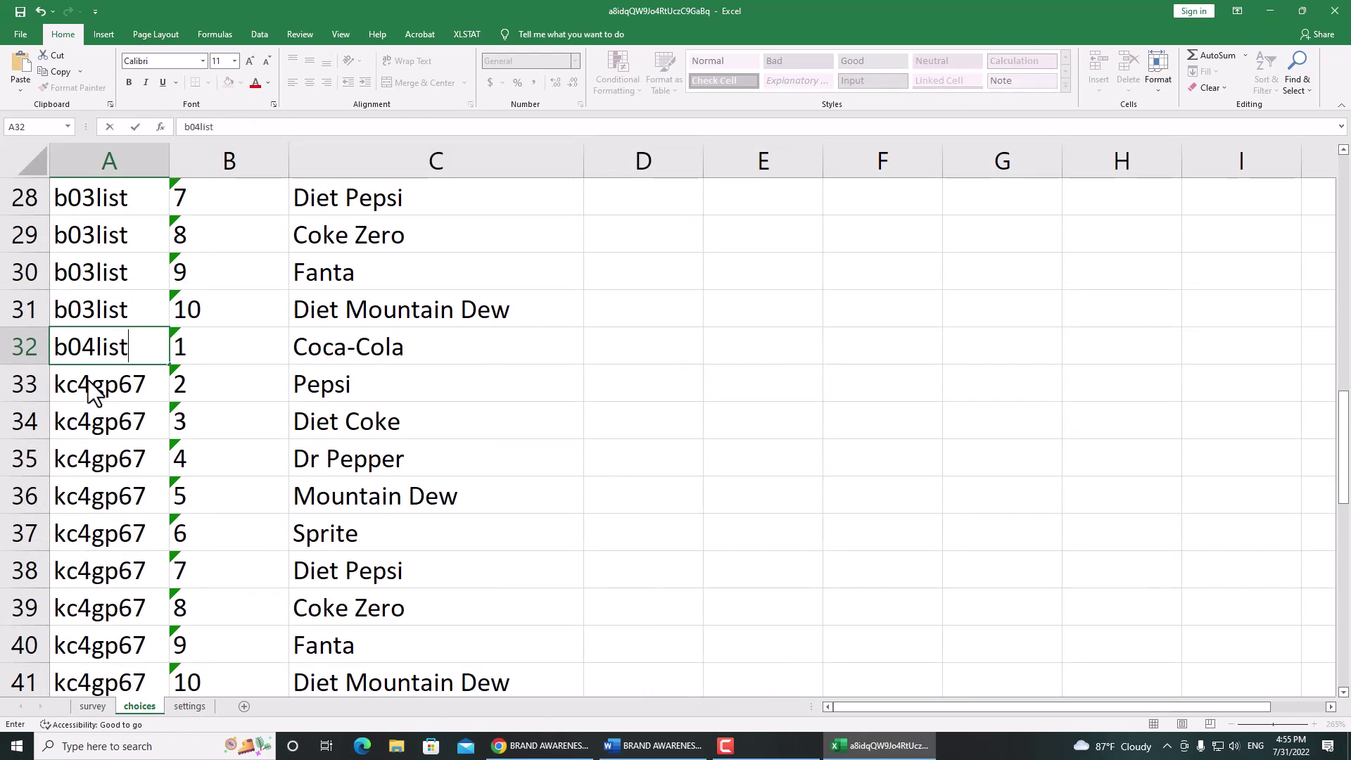
key(Return)
key(Up)
scroll(87, 380, down, 3)
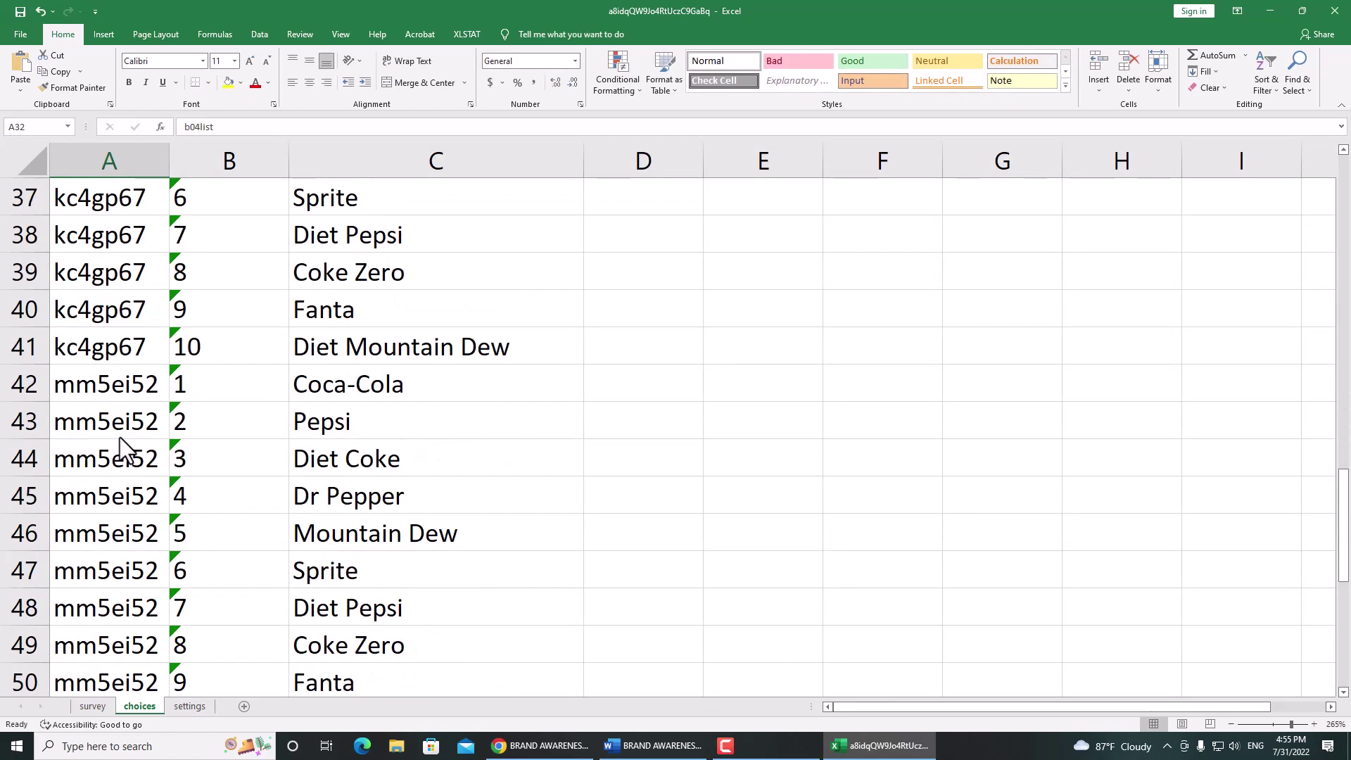
shift+click(131, 360)
key(ctrl+d)
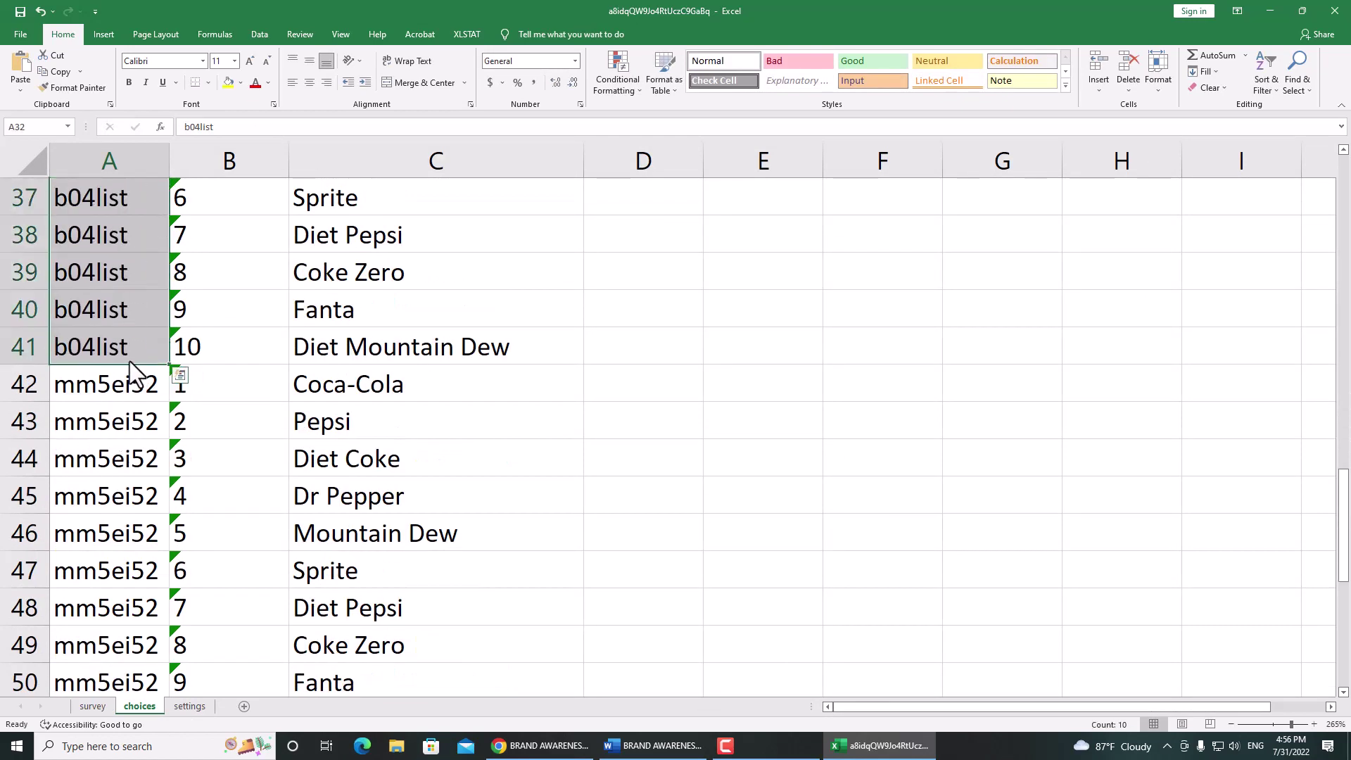
Replace the list_name of the fifth brand block's first choice, A42, with b05list.
click(113, 394)
scroll(114, 416, down, 1)
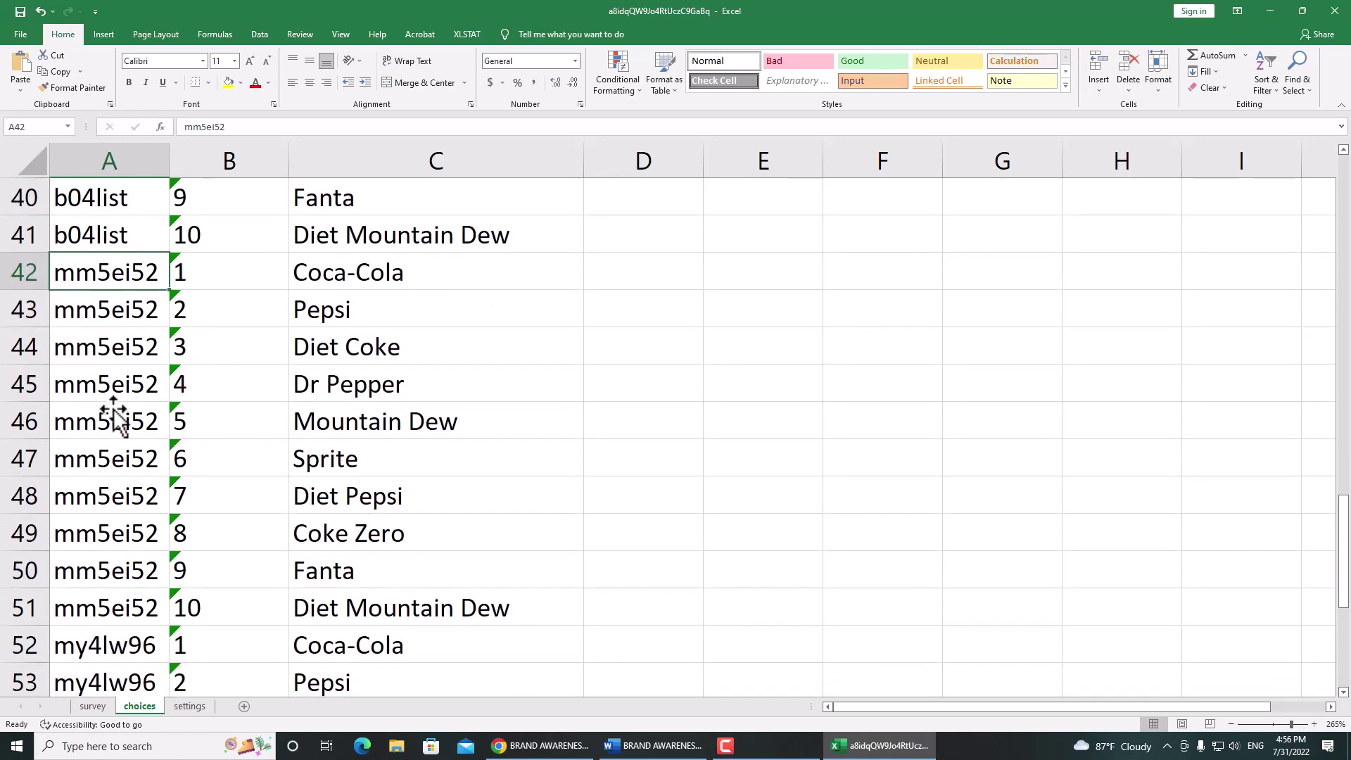
scroll(114, 417, down, 1)
scroll(115, 416, down, 1)
scroll(105, 415, up, 3)
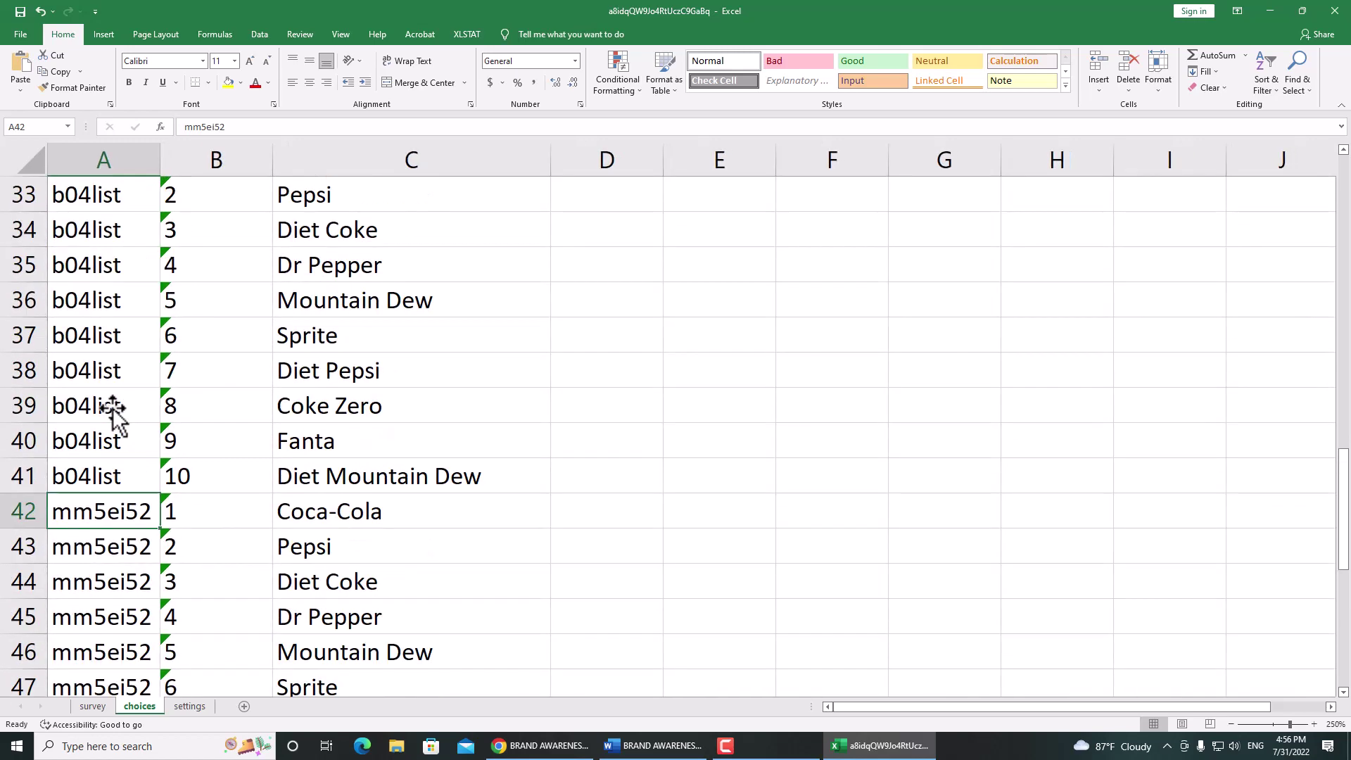
text(b05)
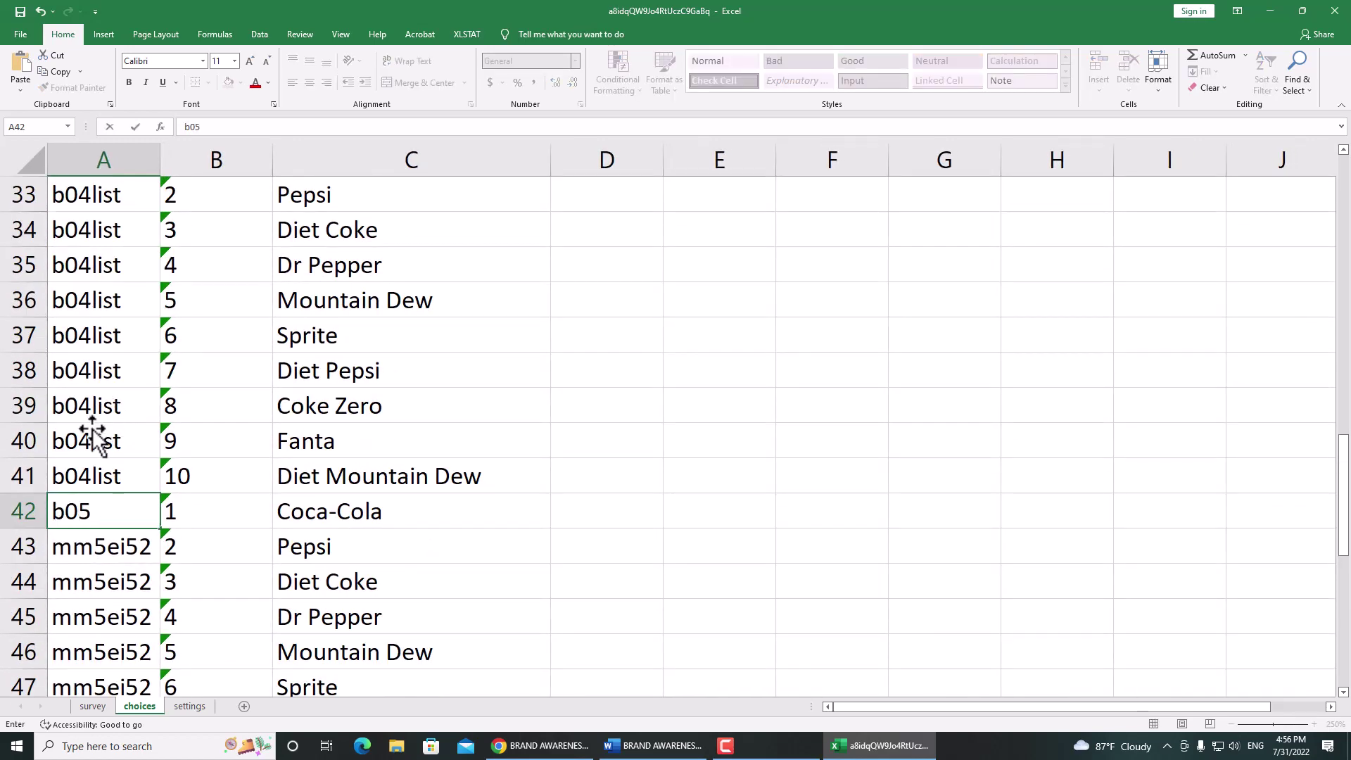
text(list)
key(Return)
key(Up)
scroll(88, 450, down, 4)
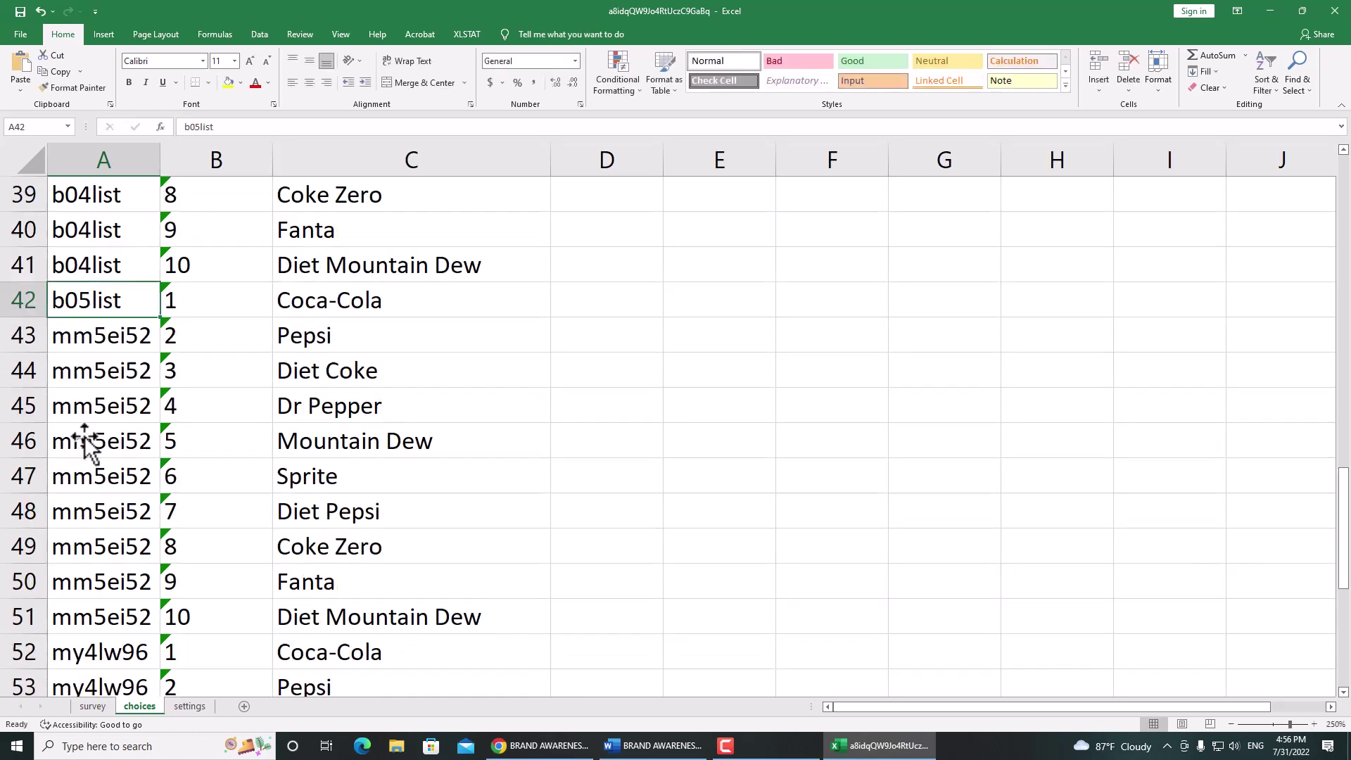
Fill the list name b05list down to A51 and rename the my4lw96 entries in A52:A61 as b06list.
drag(79, 482, 109, 405)
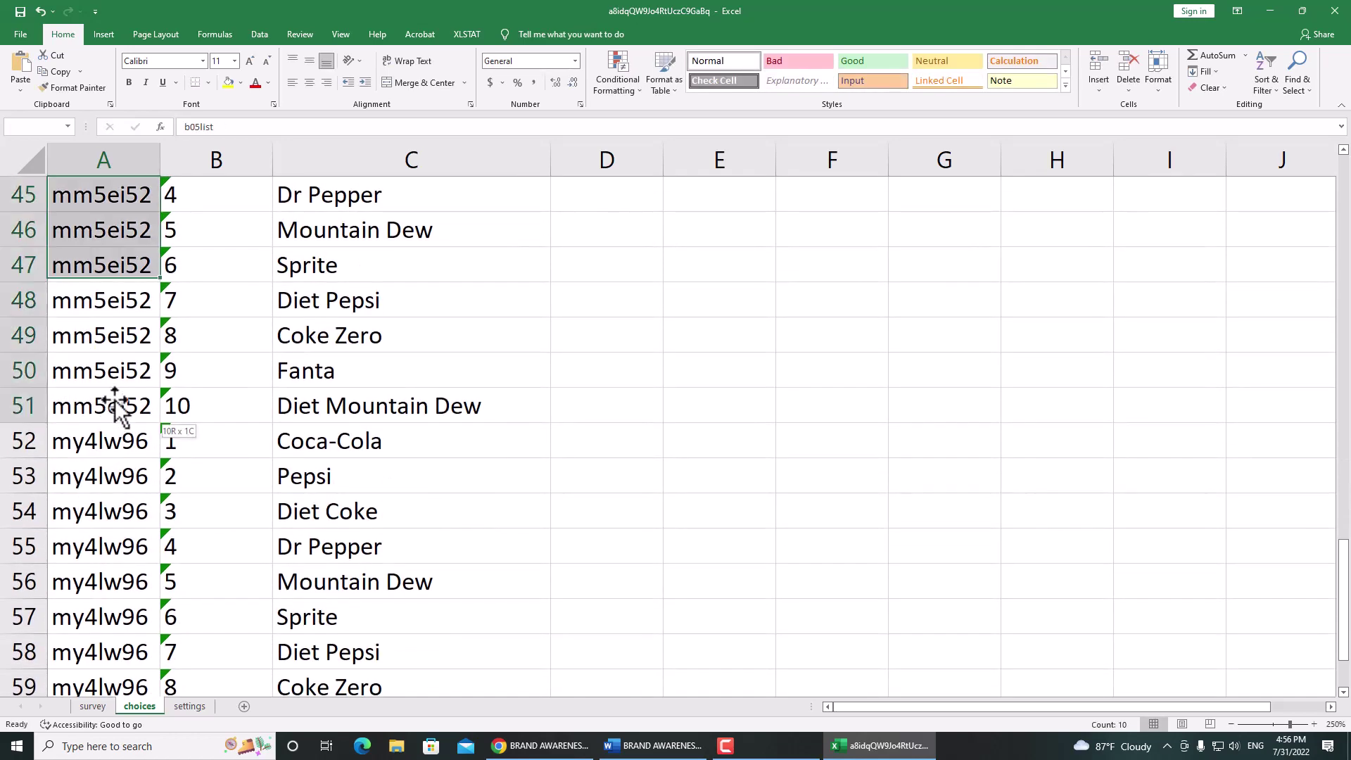
click(104, 450)
scroll(97, 506, down, 2)
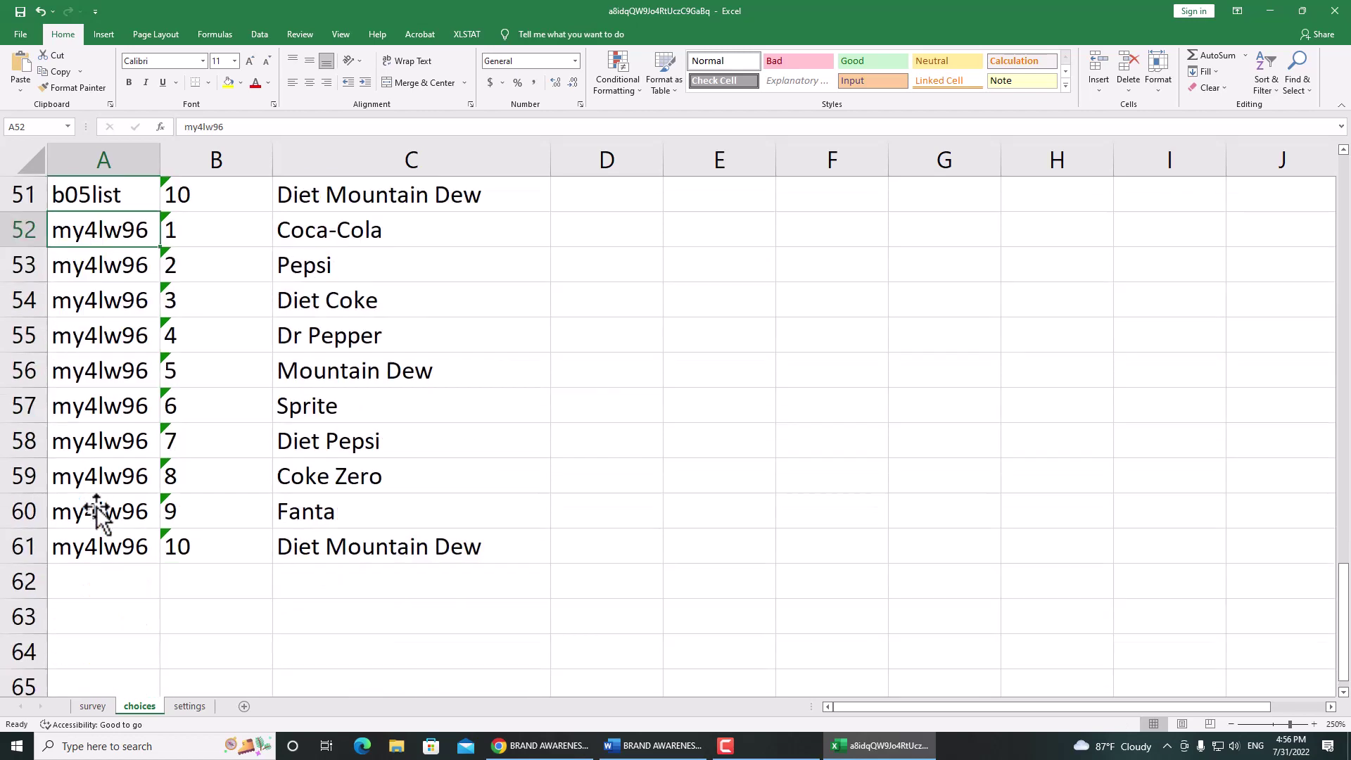
text(b06list)
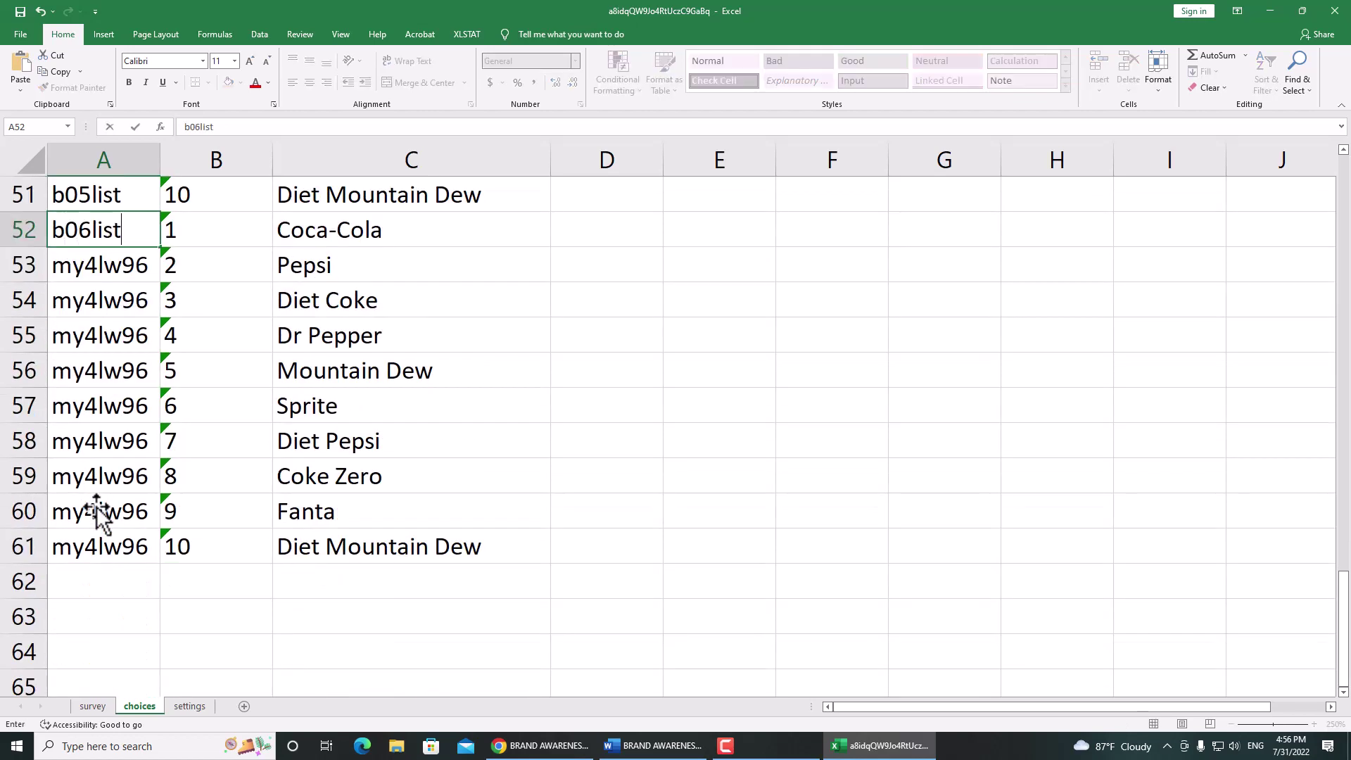
key(ctrl+Return)
shift+click(99, 556)
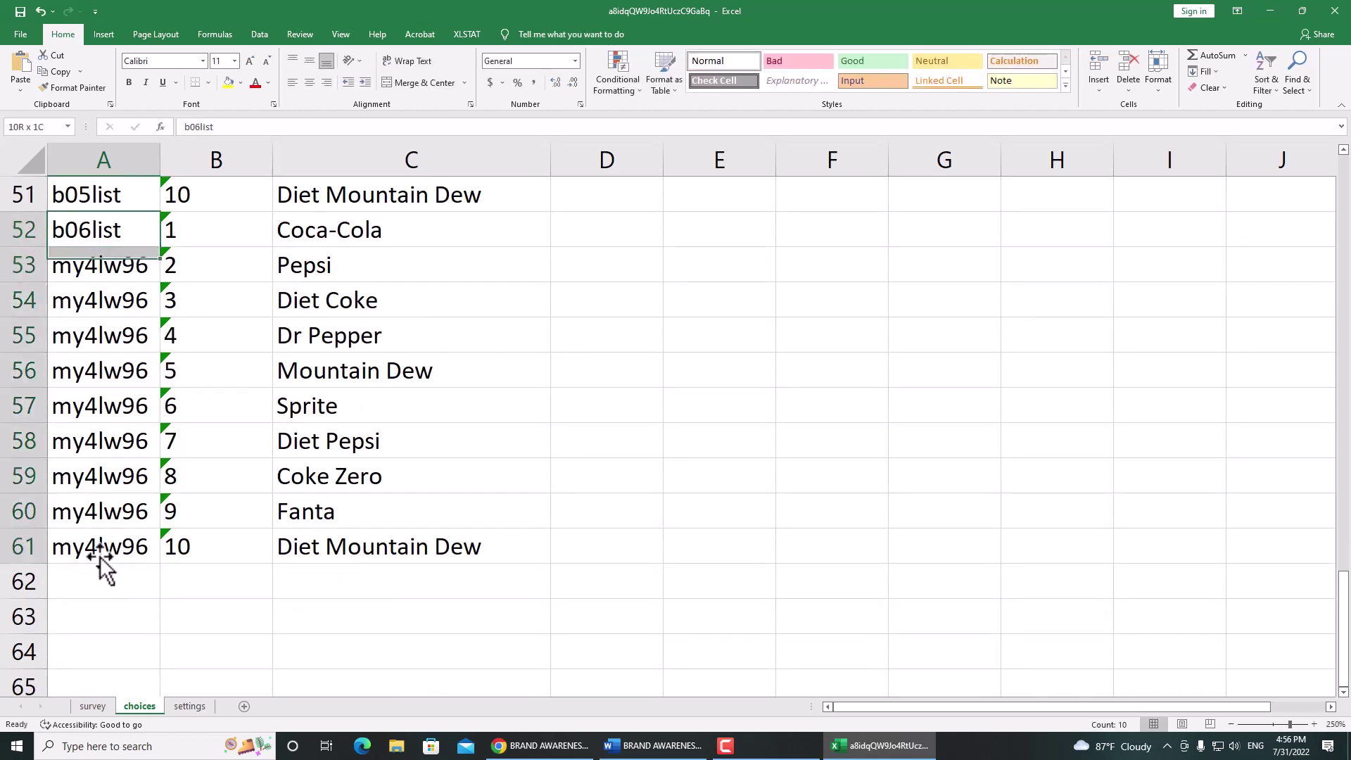
key(ctrl+d)
On the survey sheet, change the B05 question type in A9 to select_multiple b05list.
click(92, 705)
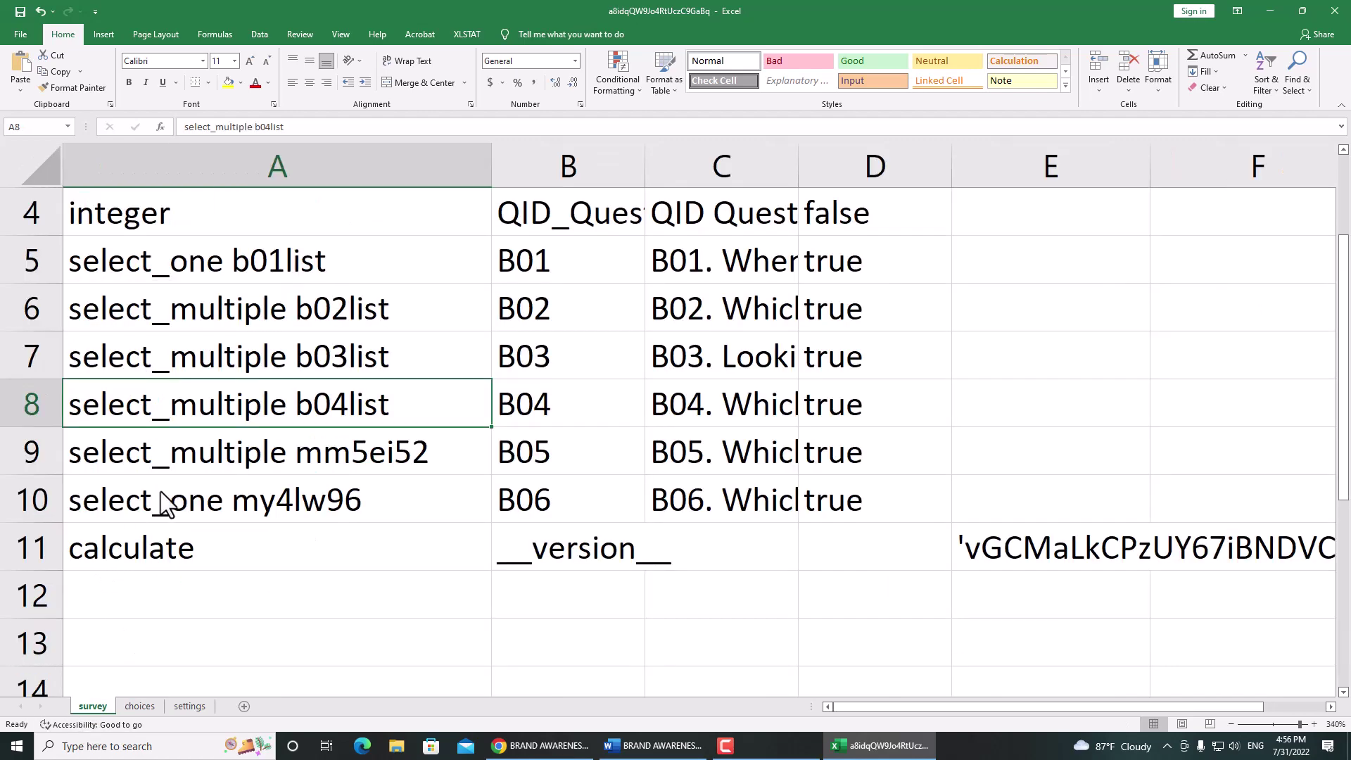
double_click(306, 461)
shift+click(430, 452)
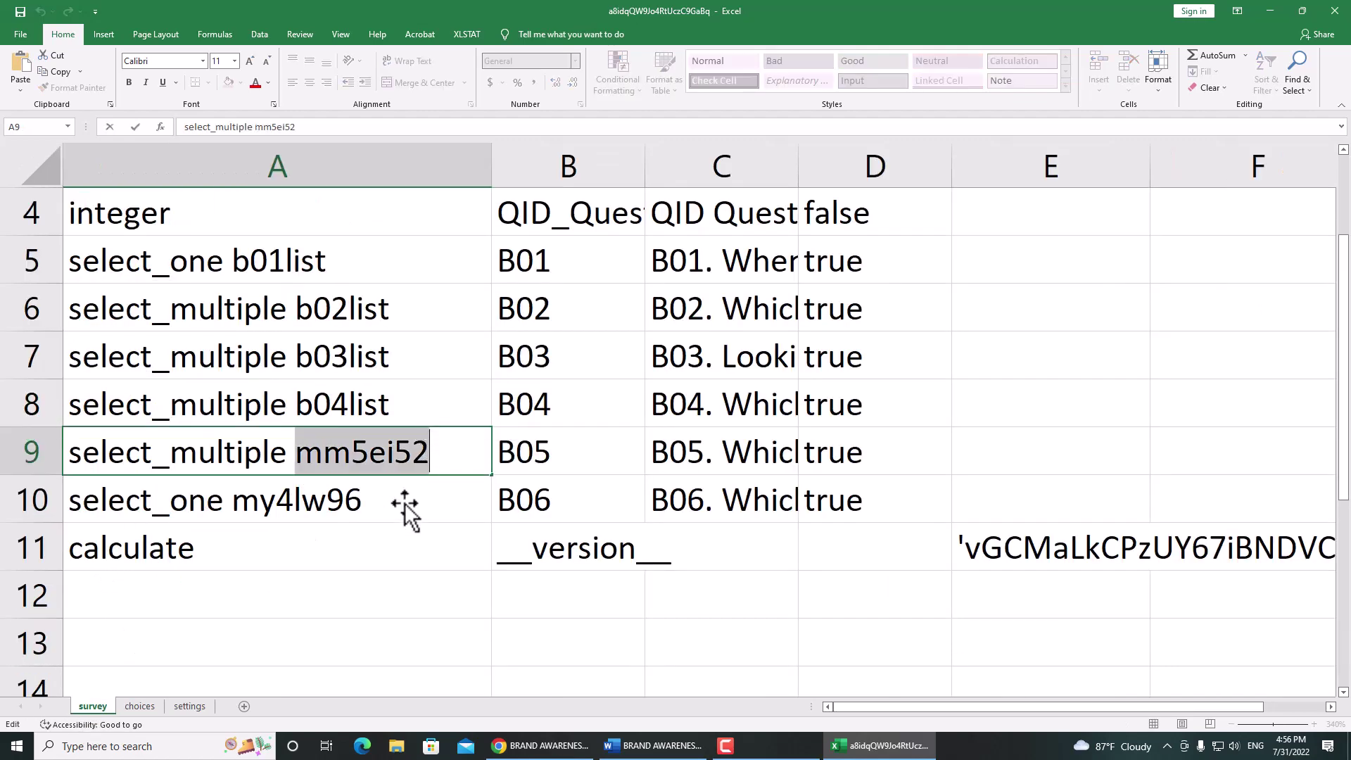
text(b)
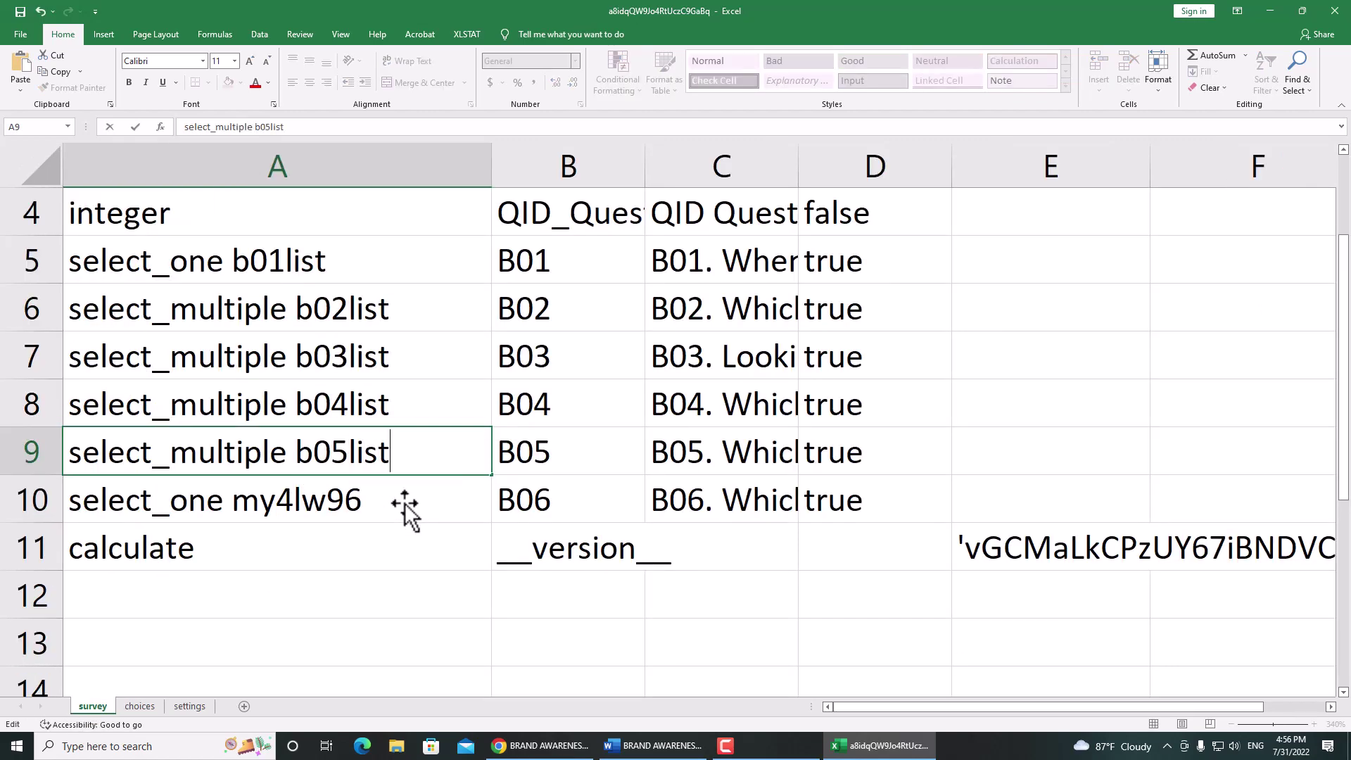
text(05list)
key(Return)
Change the B06 question type in A10 to select_one b06list.
double_click(232, 501)
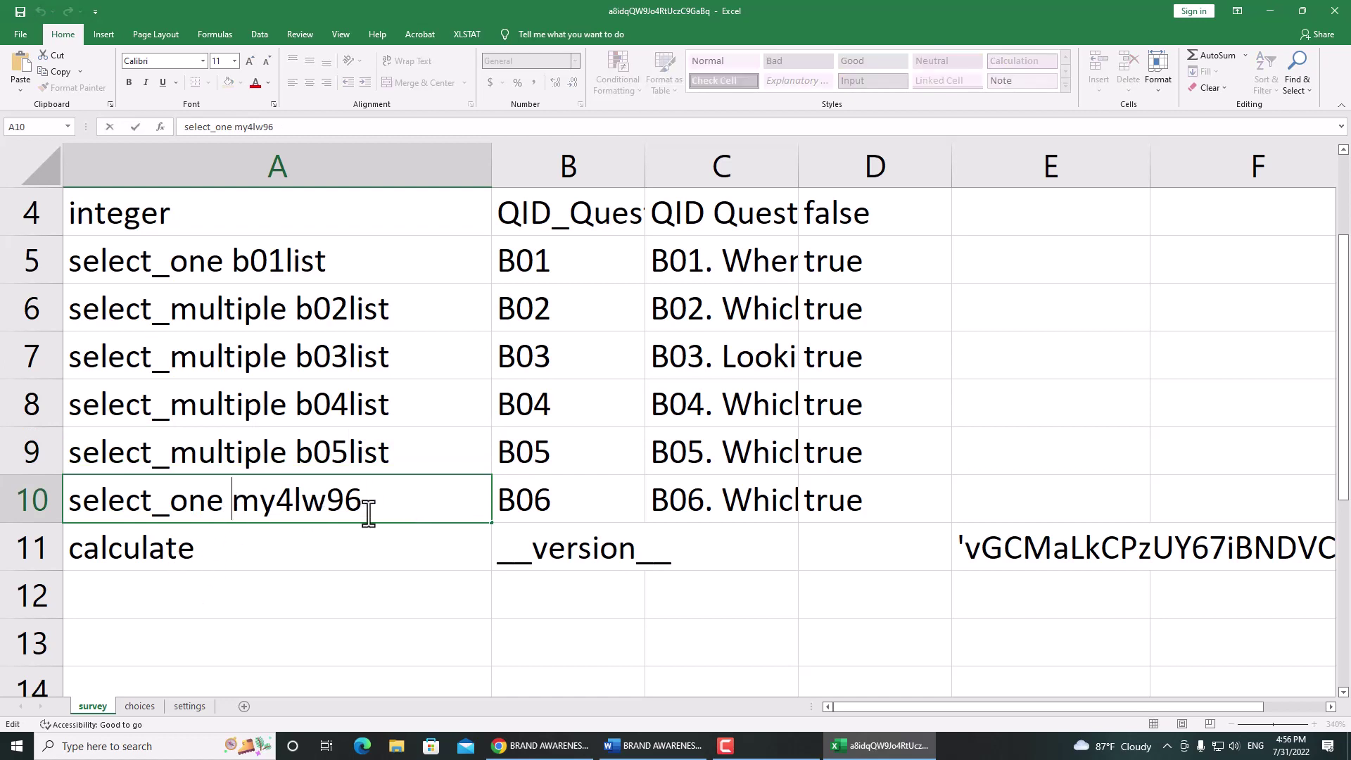
shift+click(368, 514)
text(b0)
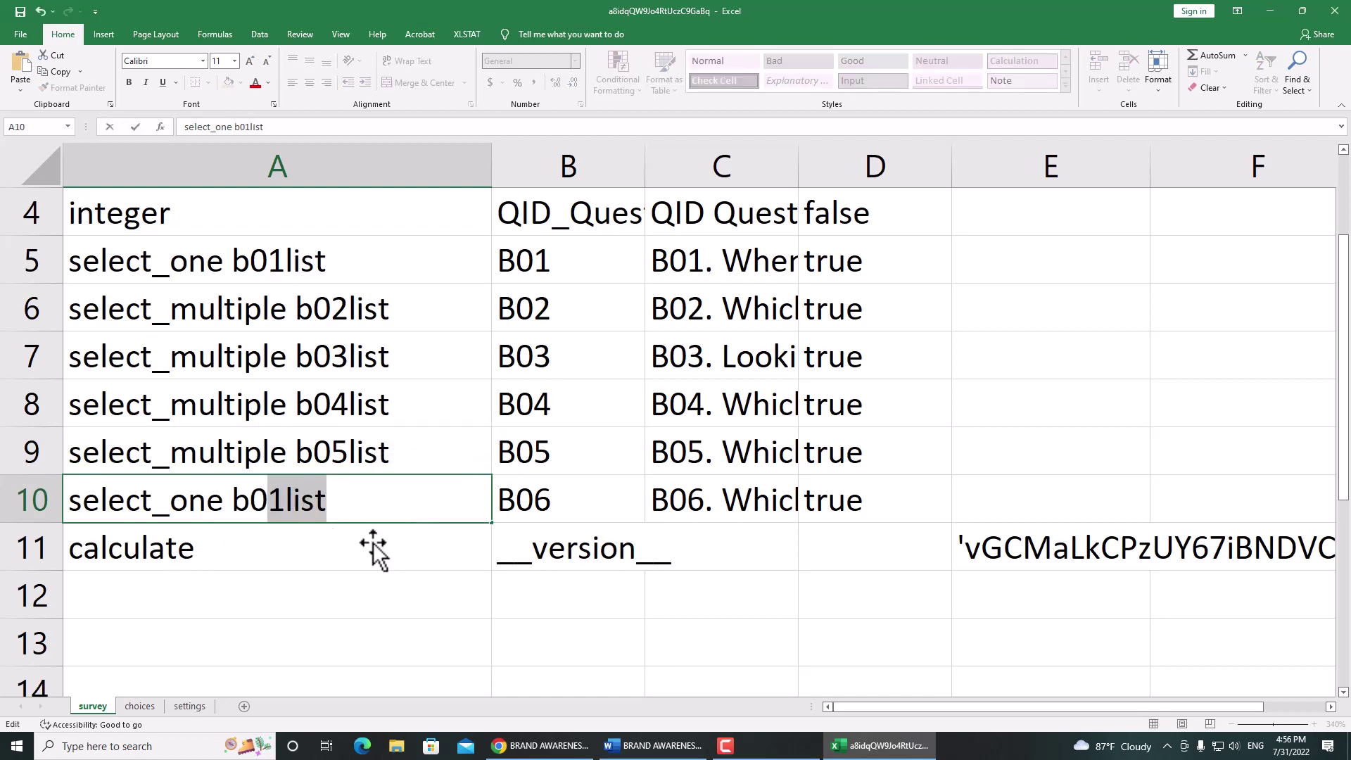
text(6)
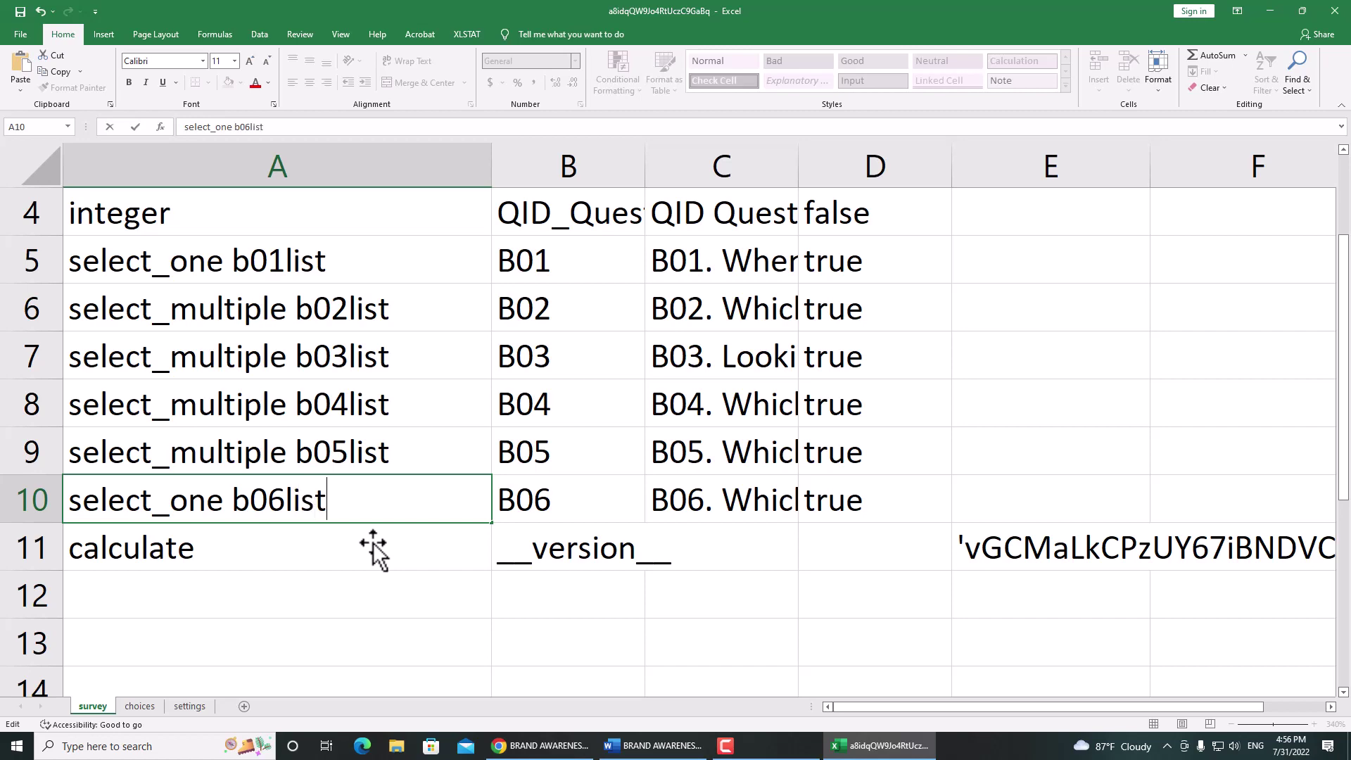
click(292, 403)
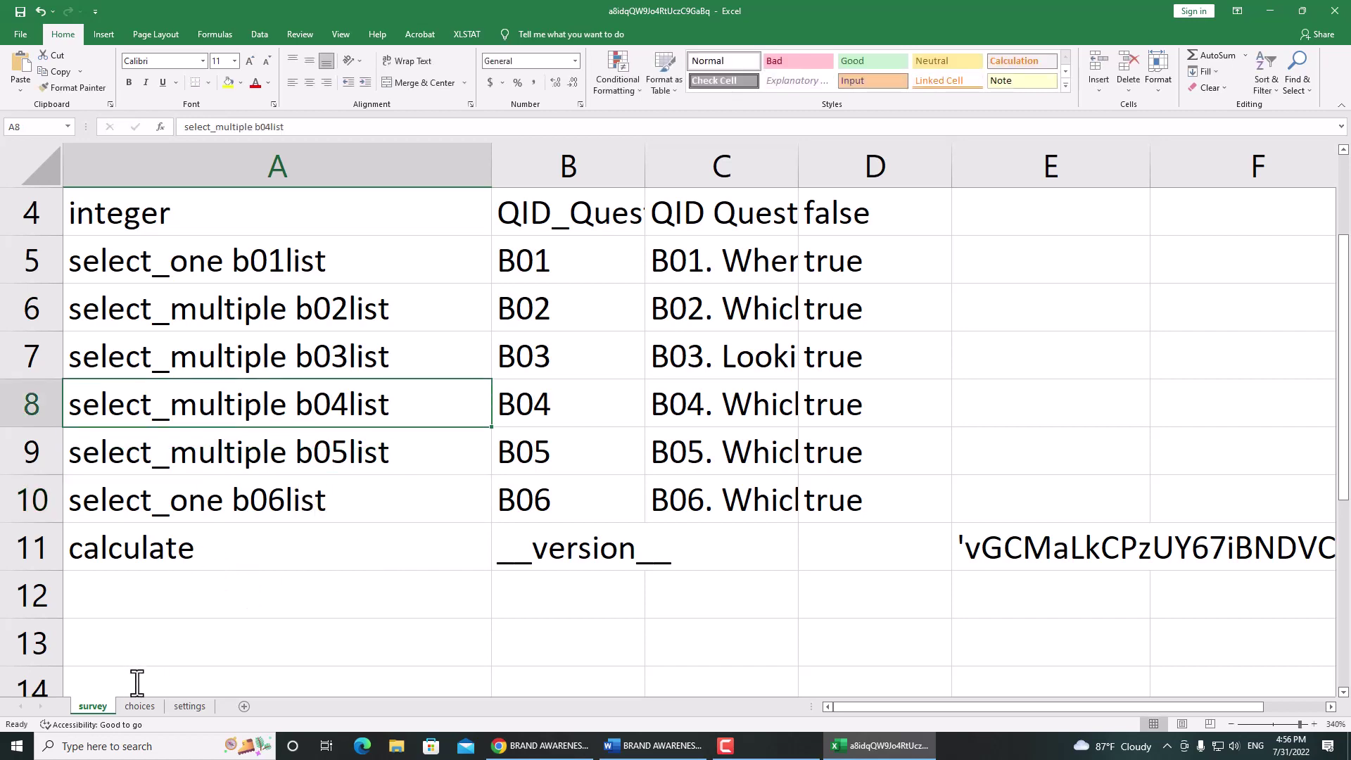
Freeze the top header row of the choices sheet.
click(138, 705)
scroll(162, 440, up, 17)
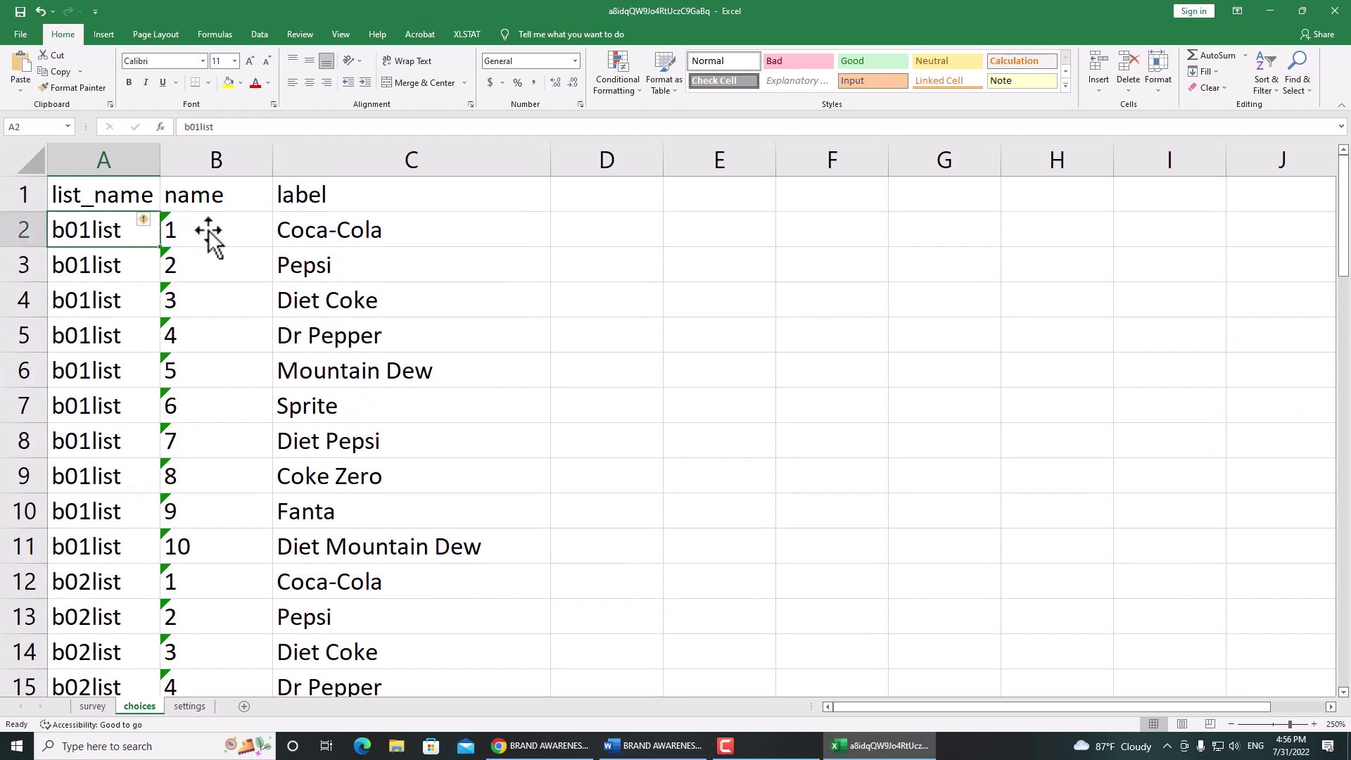
click(211, 233)
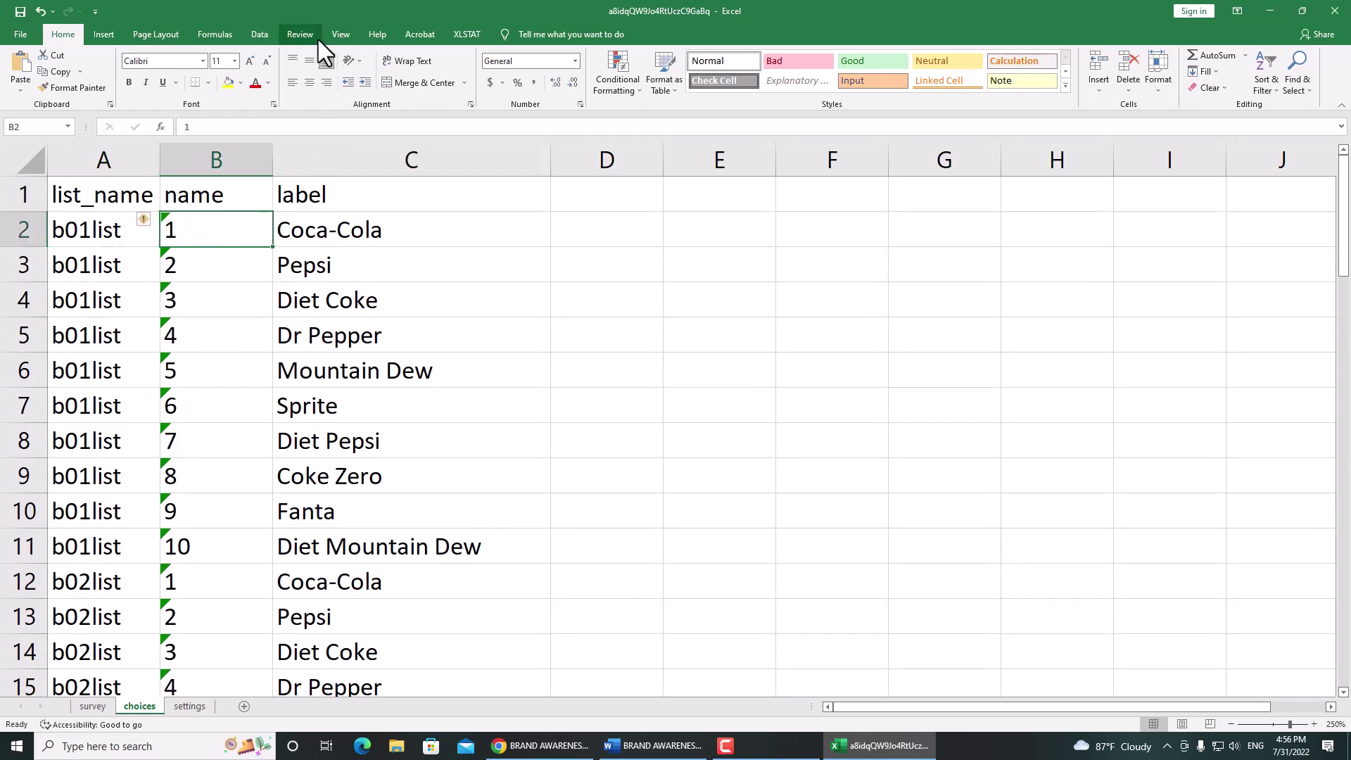
click(337, 35)
click(474, 77)
click(480, 124)
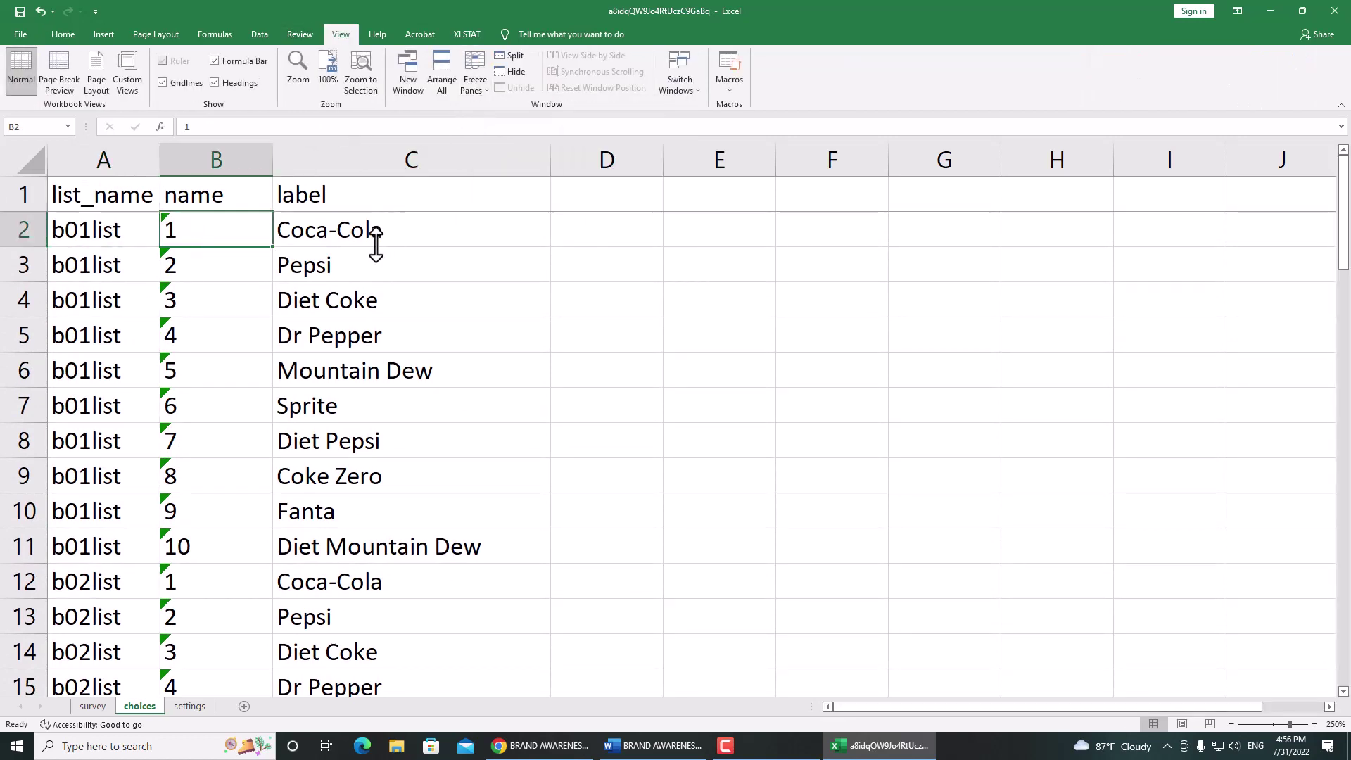
Add the column header mainfilter in D1 of the choices sheet and colour its text red.
click(446, 204)
click(568, 205)
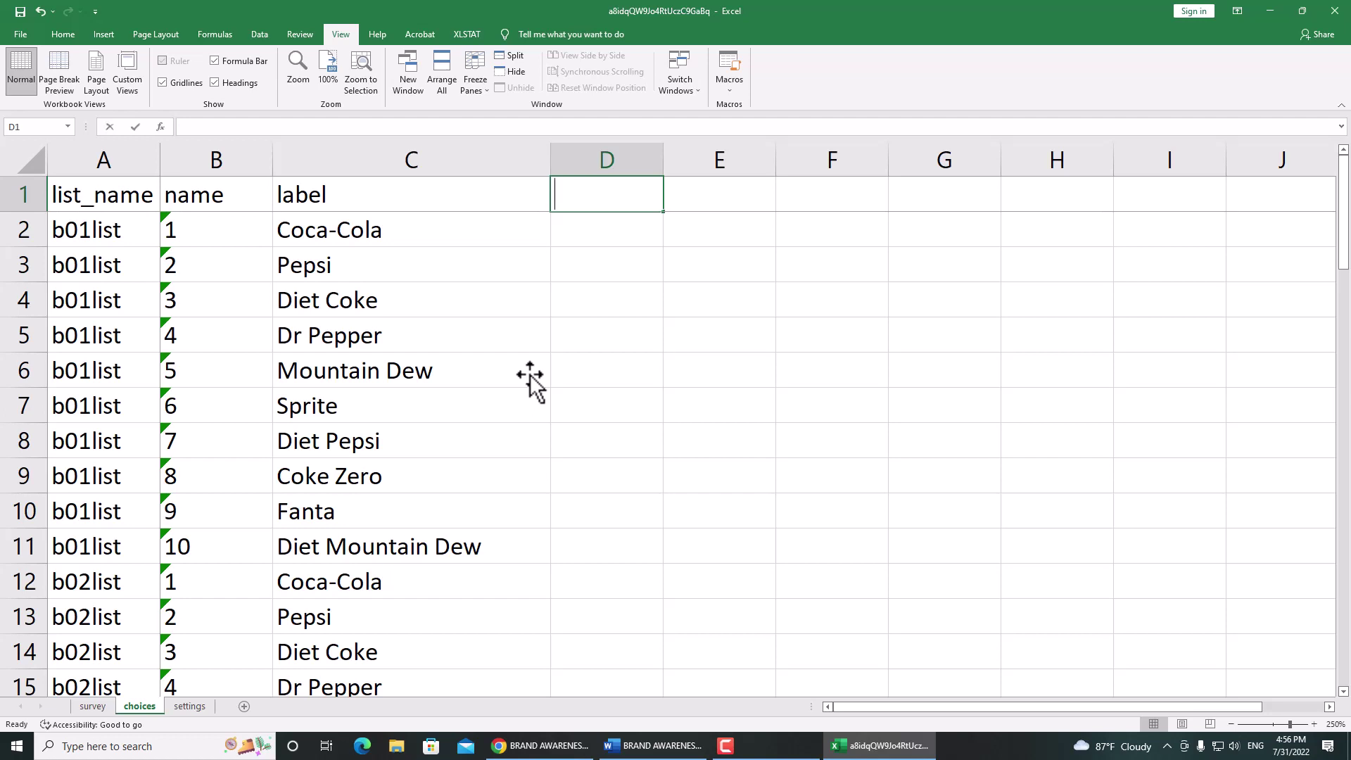
text(ma)
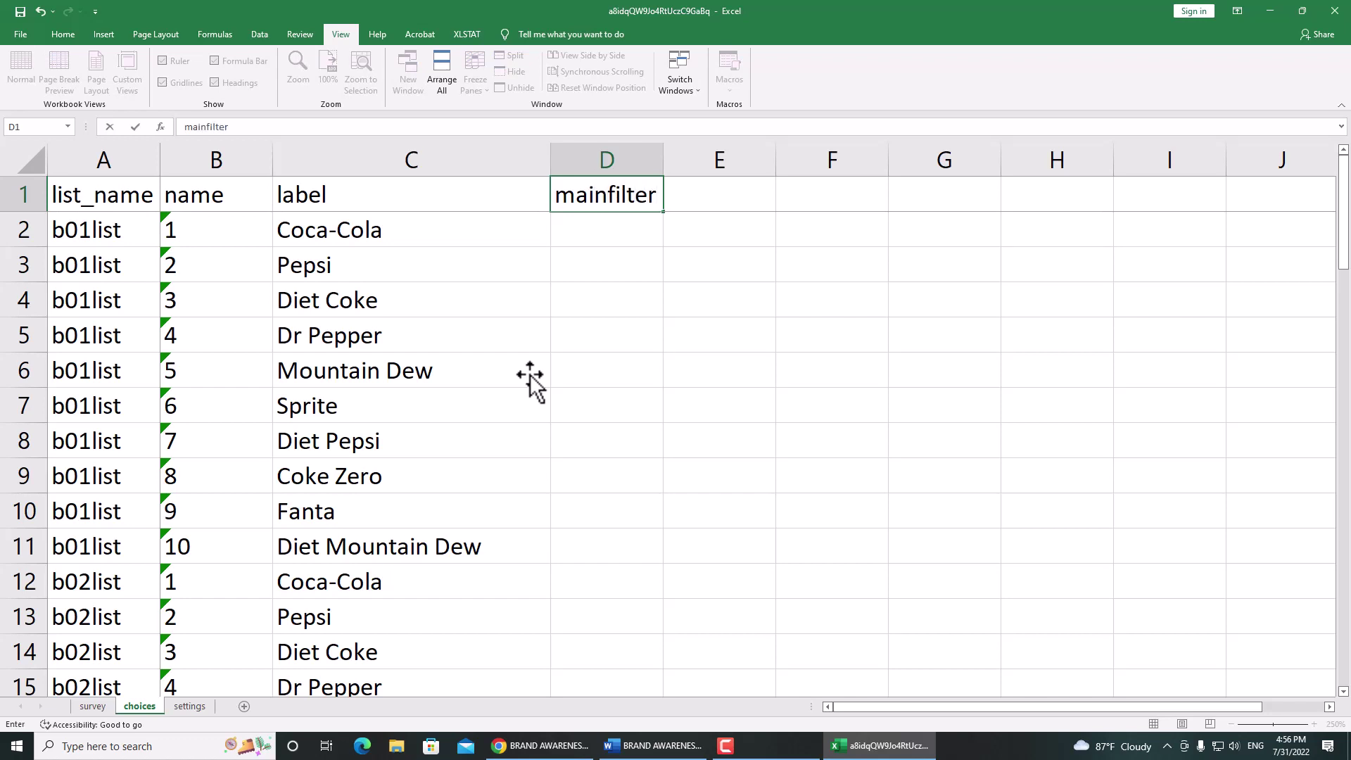
text(infilter)
key(Return)
key(Up)
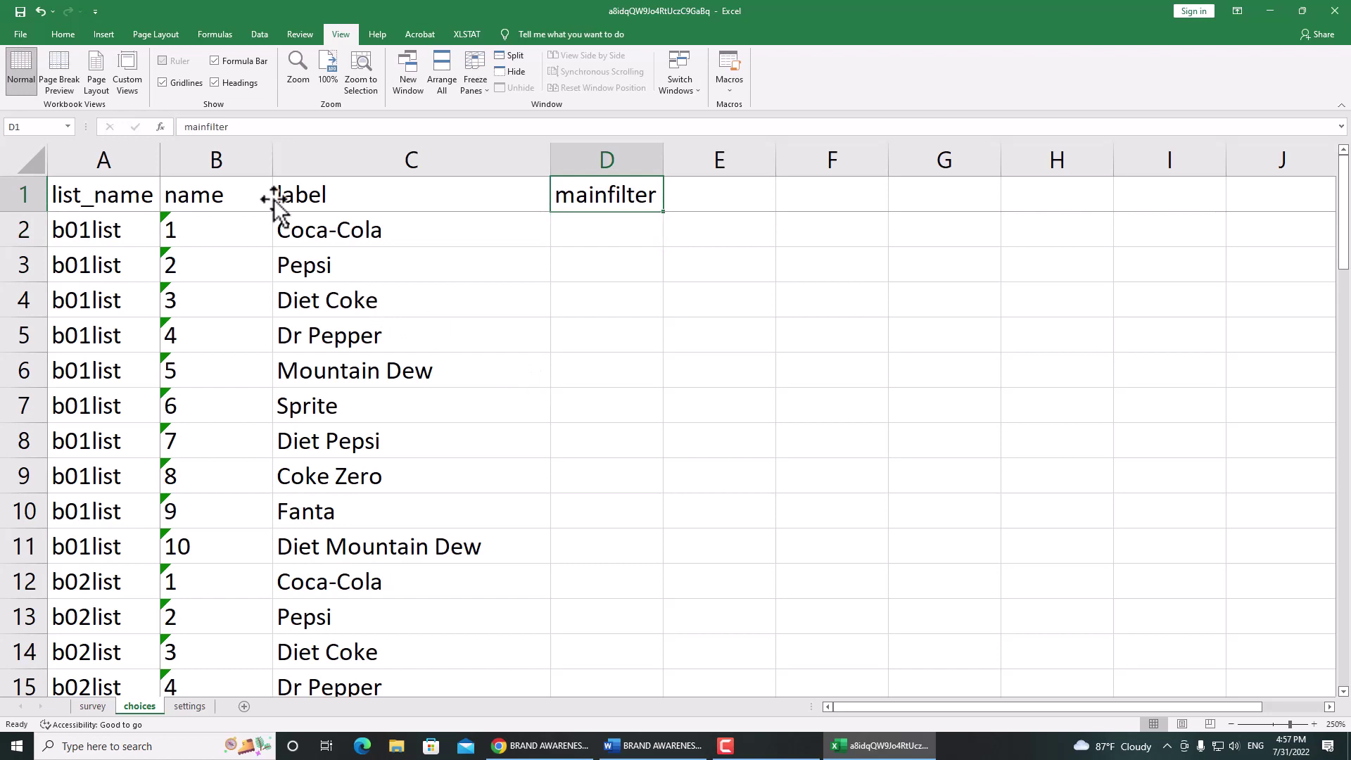
click(62, 34)
click(256, 82)
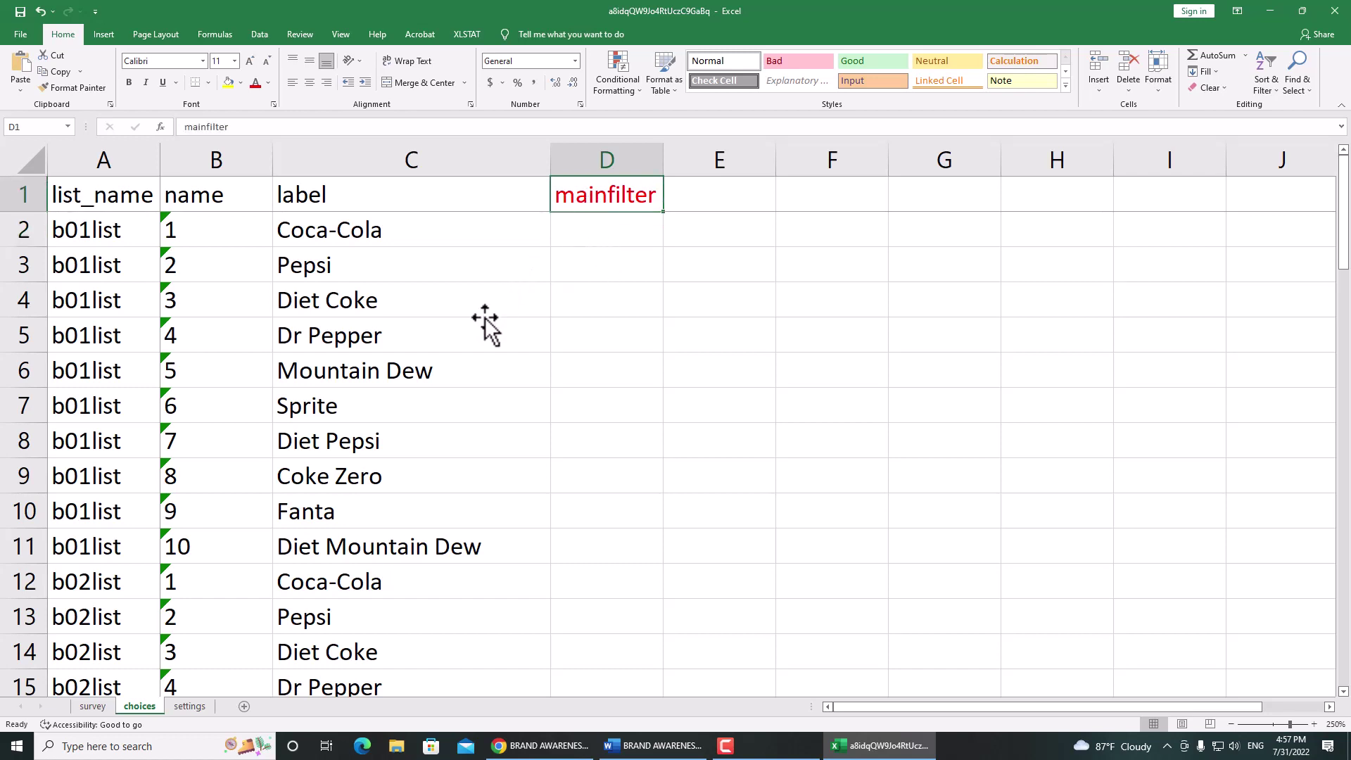
Compare the choice codes and labels of b01list with those of b02list.
click(74, 229)
drag(74, 229, 341, 536)
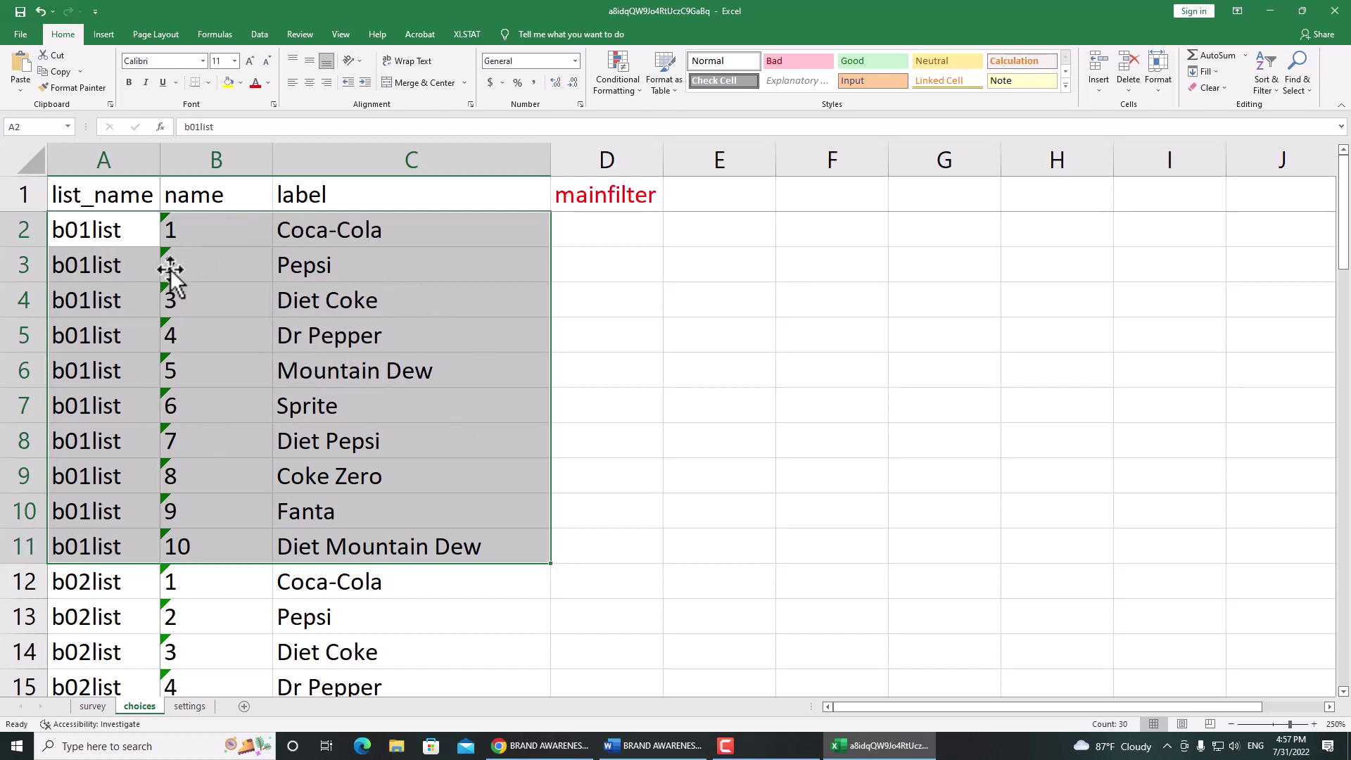
drag(102, 232, 461, 546)
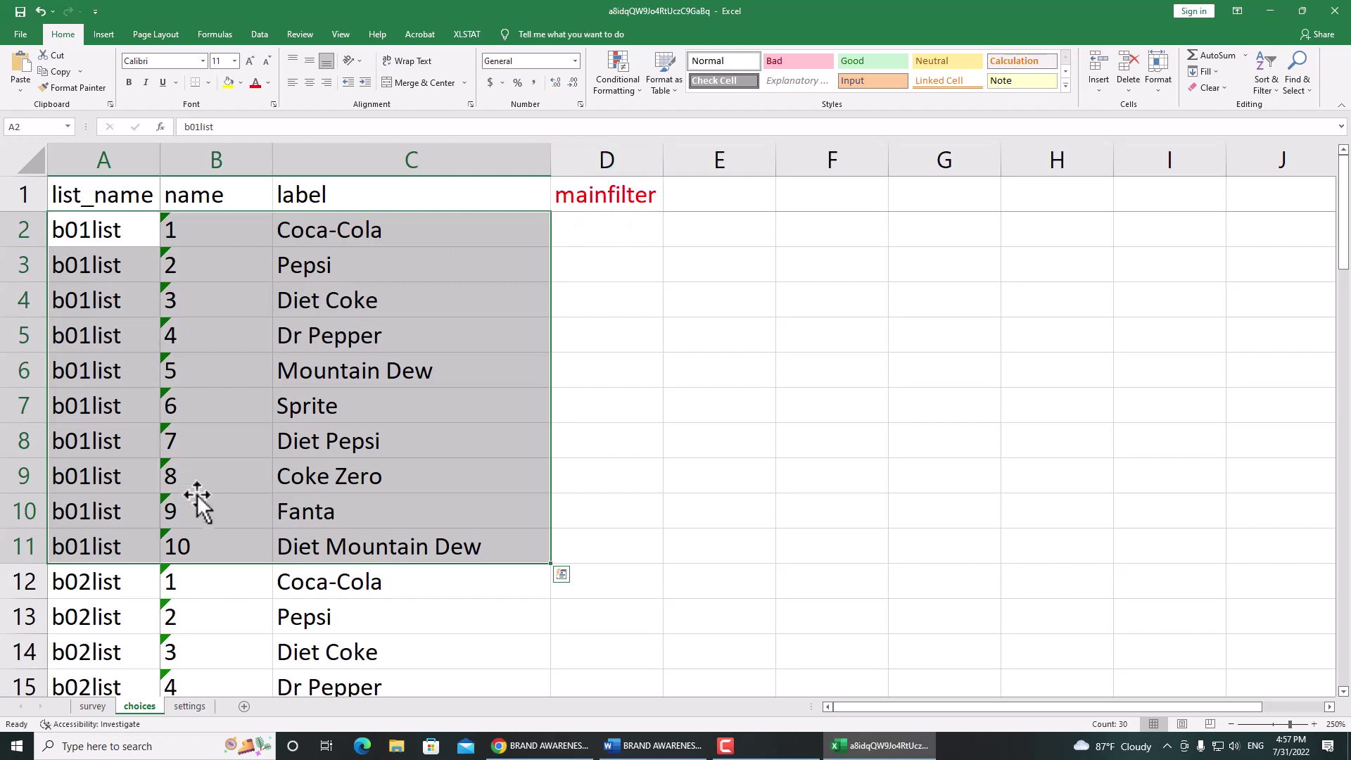
scroll(199, 503, down, 1)
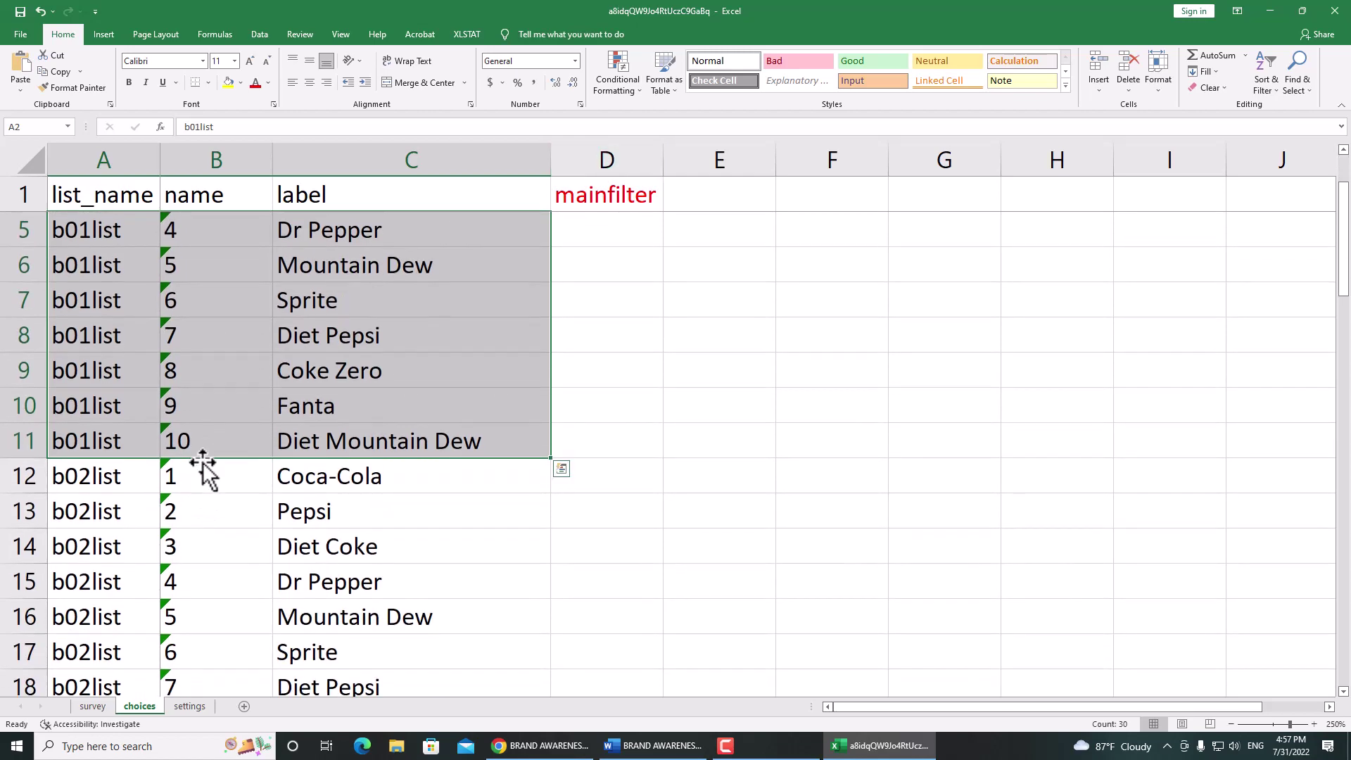
scroll(202, 467, up, 1)
click(184, 243)
click(181, 584)
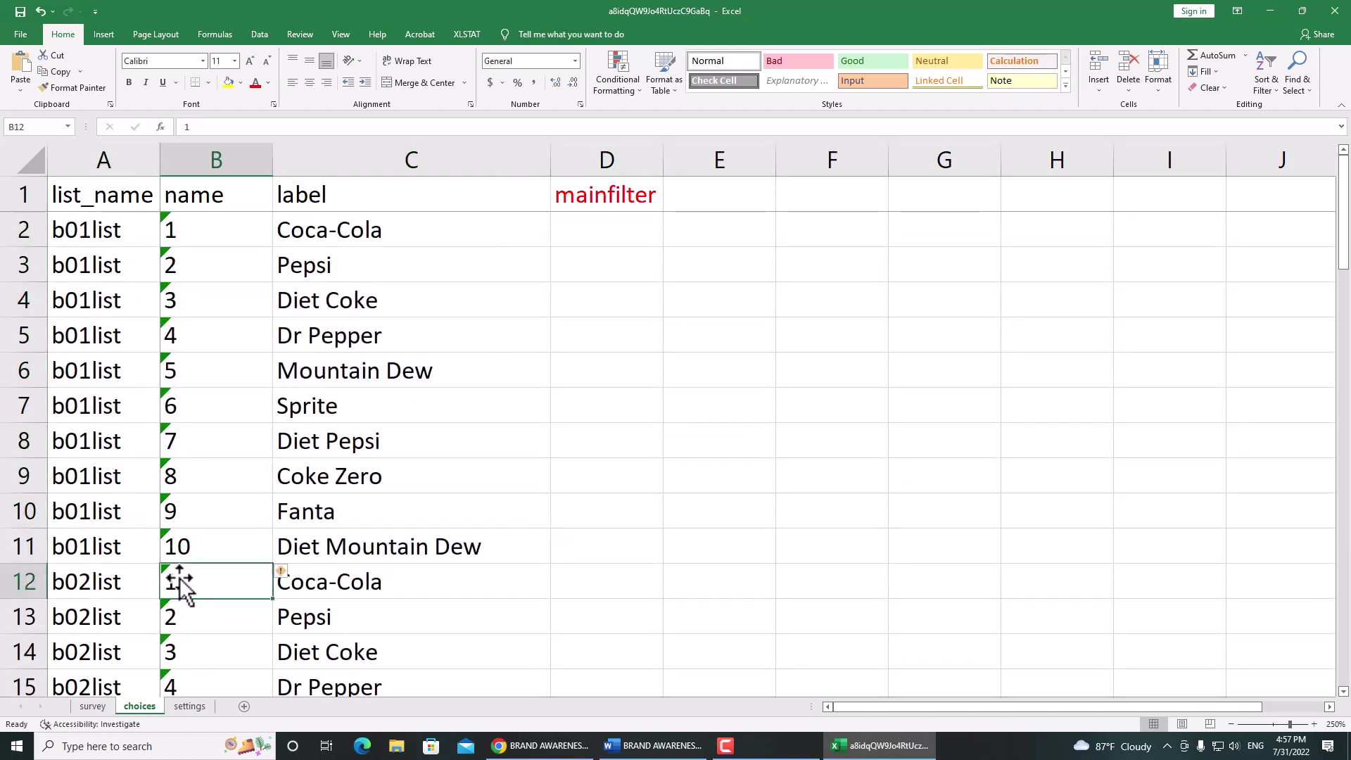
scroll(185, 584, down, 3)
shift+click(189, 584)
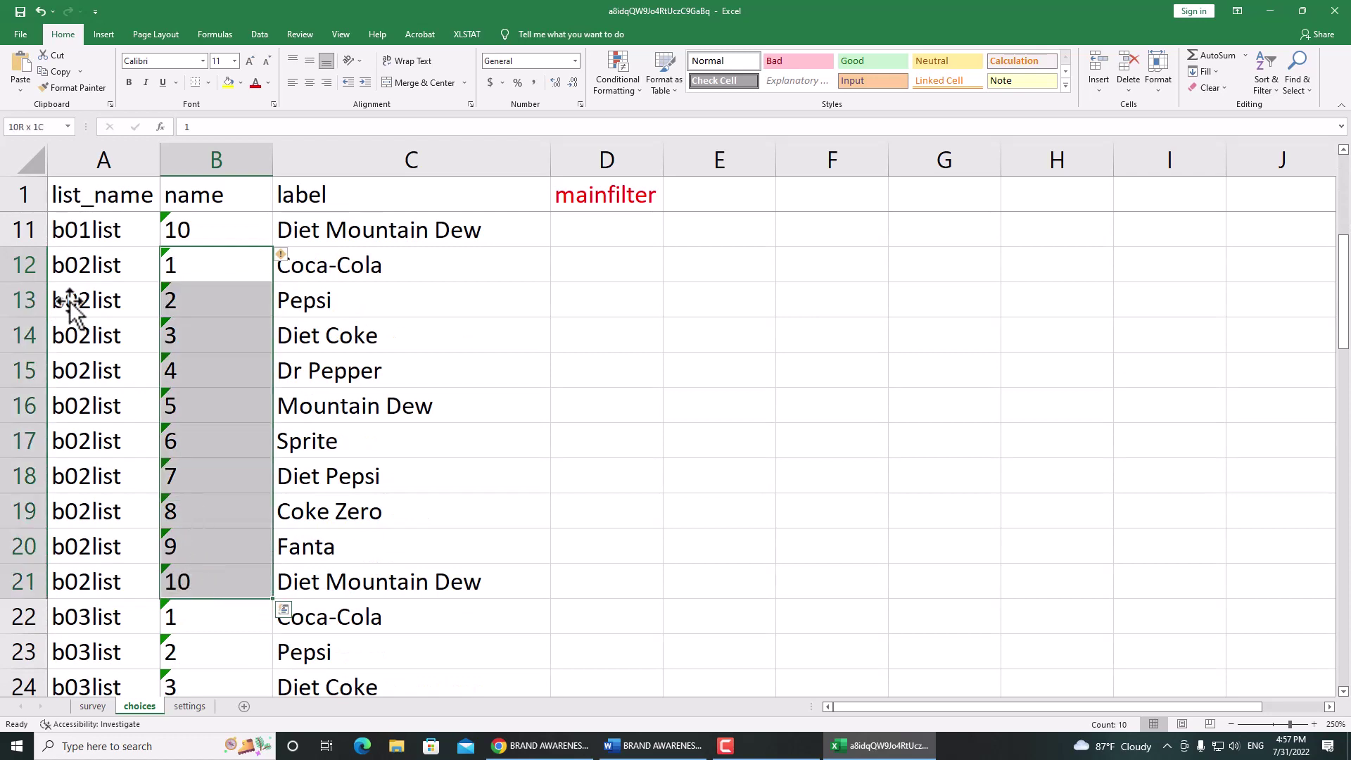
scroll(184, 331, up, 3)
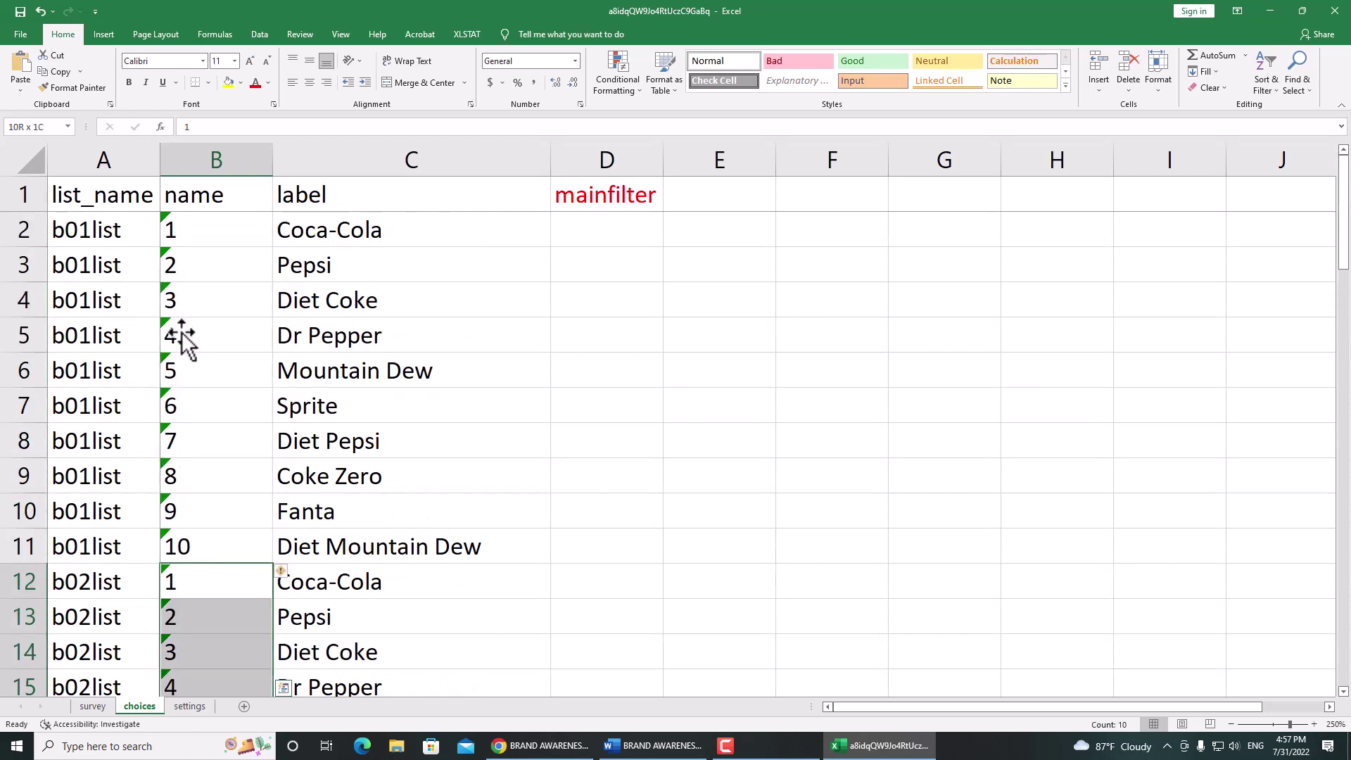
Copy the b01list codes 1 to 10 from B2:B11 into the mainfilter column beside b02list, starting at D12.
click(196, 243)
shift+click(210, 545)
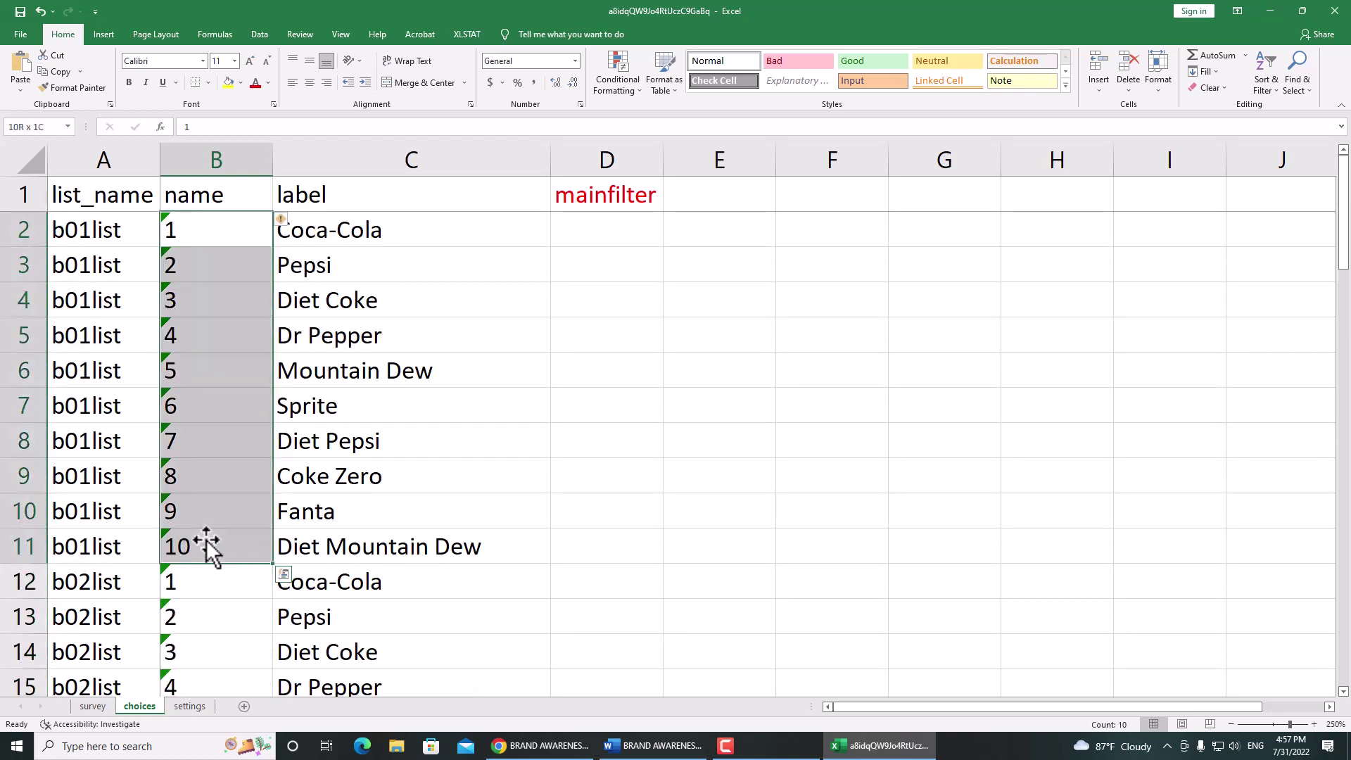
key(ctrl+c)
scroll(211, 548, down, 2)
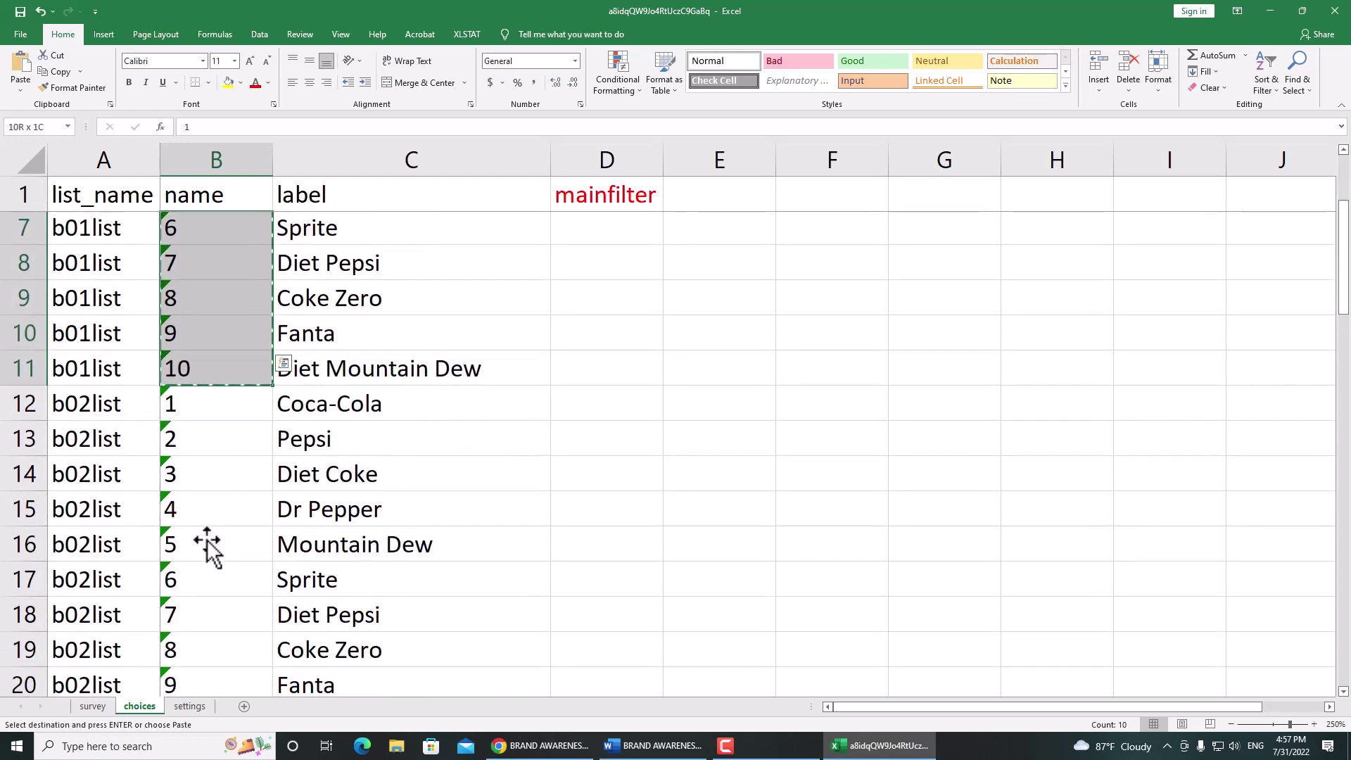
click(584, 383)
key(ctrl+v)
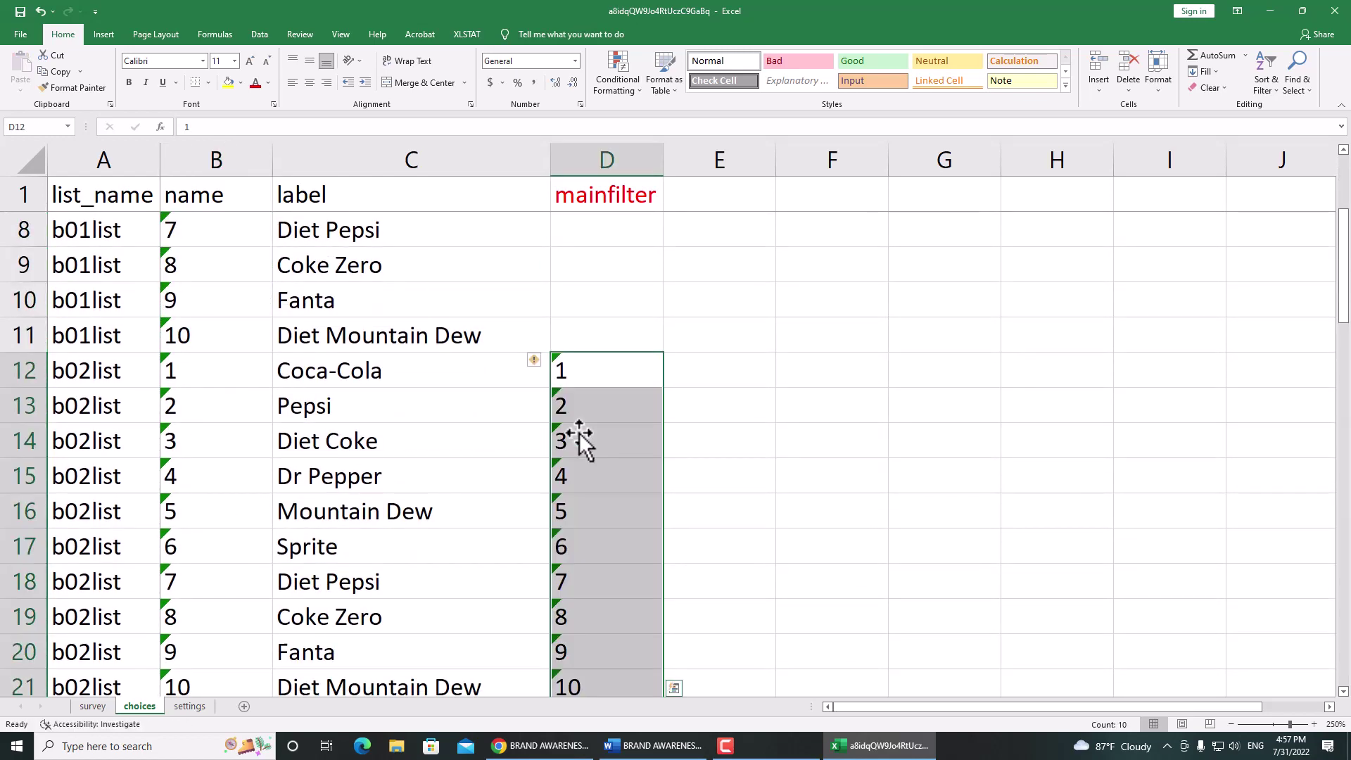
Convert the text-stored mainfilter values in D12:D21 to numbers.
scroll(580, 433, down, 2)
scroll(580, 415, up, 2)
click(572, 373)
scroll(559, 563, down, 1)
shift+click(561, 591)
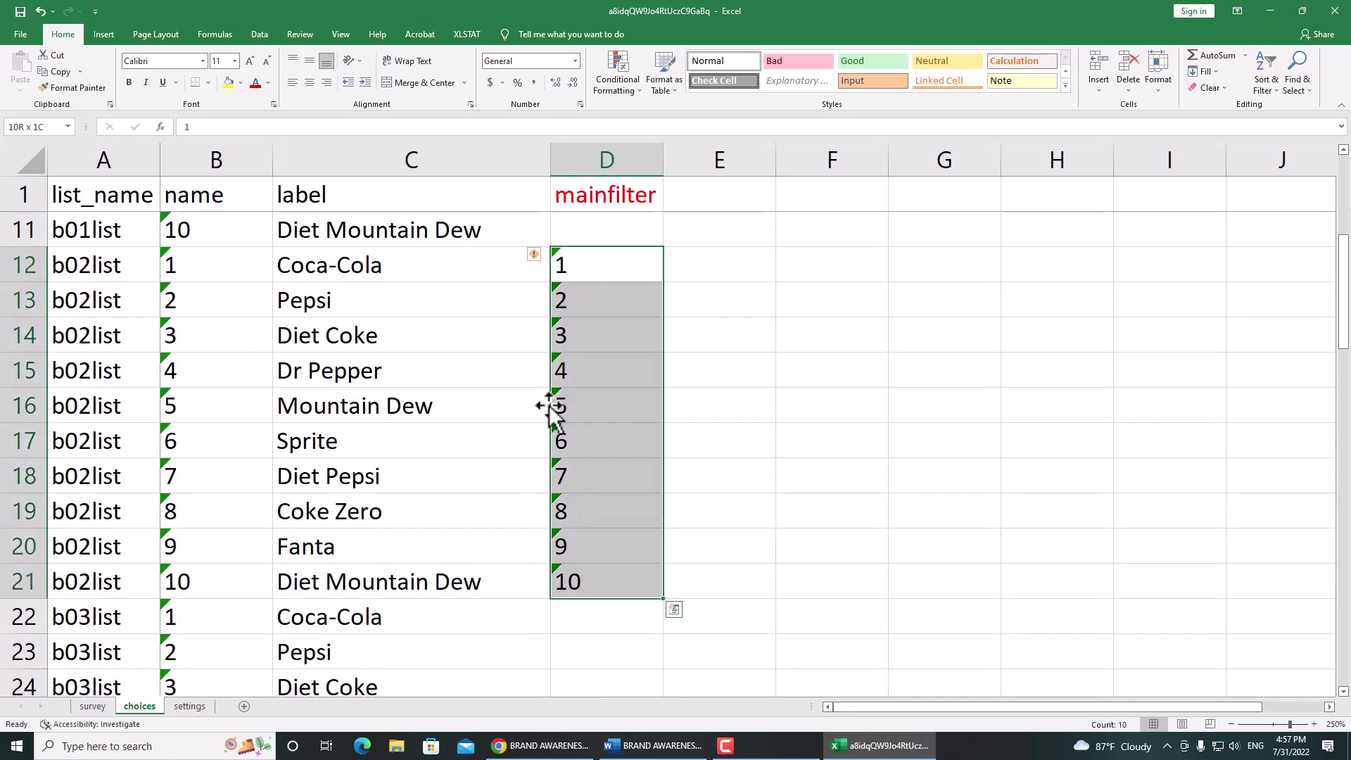
click(536, 254)
click(573, 293)
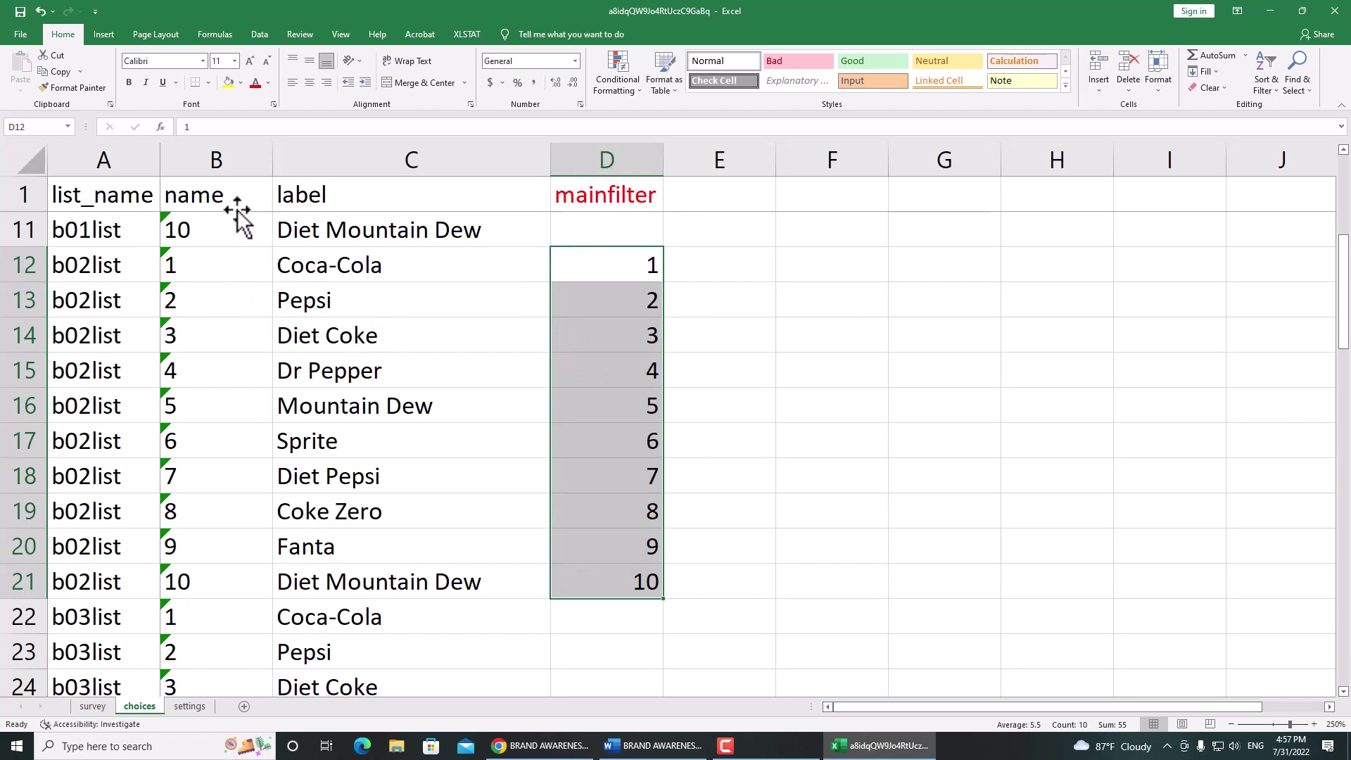
Copy the mainfilter numbers of b02list into the b03list rows, starting at D22.
scroll(201, 253, up, 3)
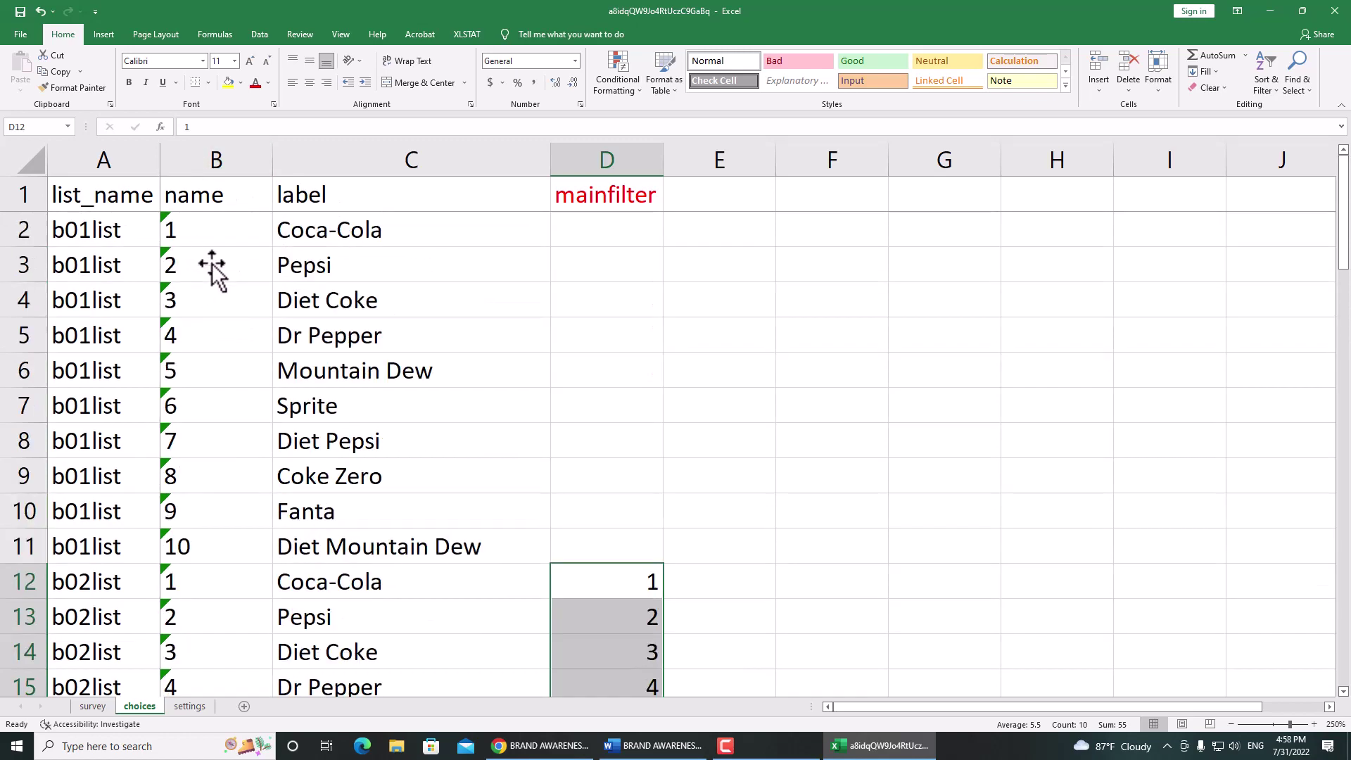
scroll(204, 236, down, 4)
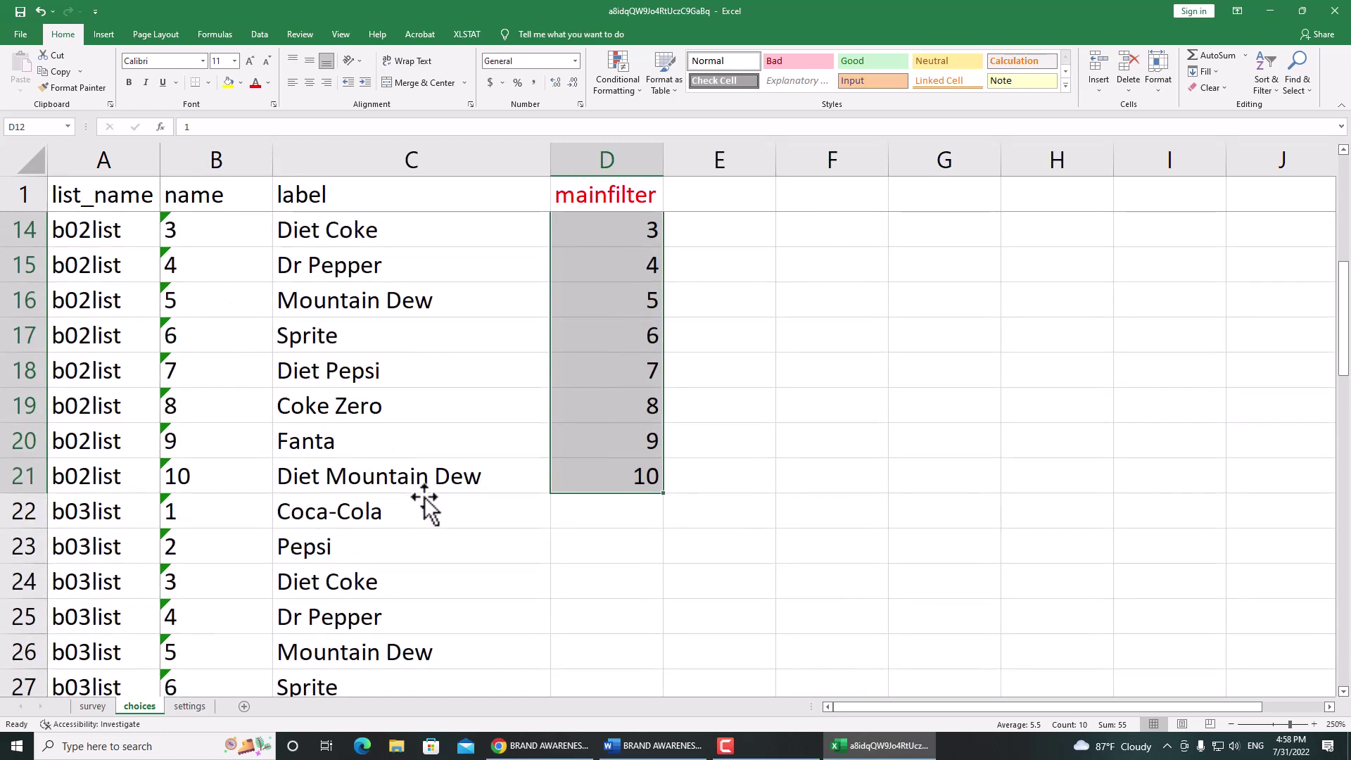
key(ctrl+c)
click(573, 512)
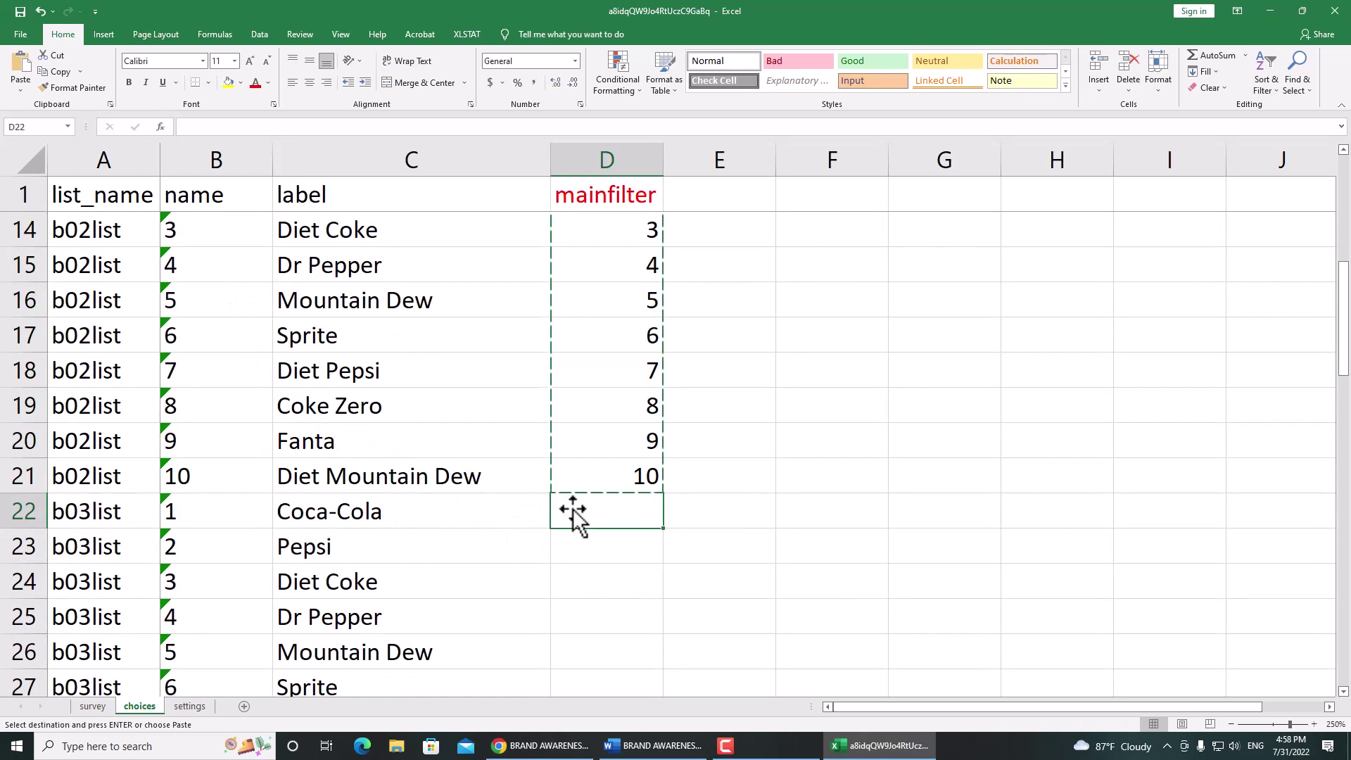
key(ctrl+v)
scroll(573, 513, down, 4)
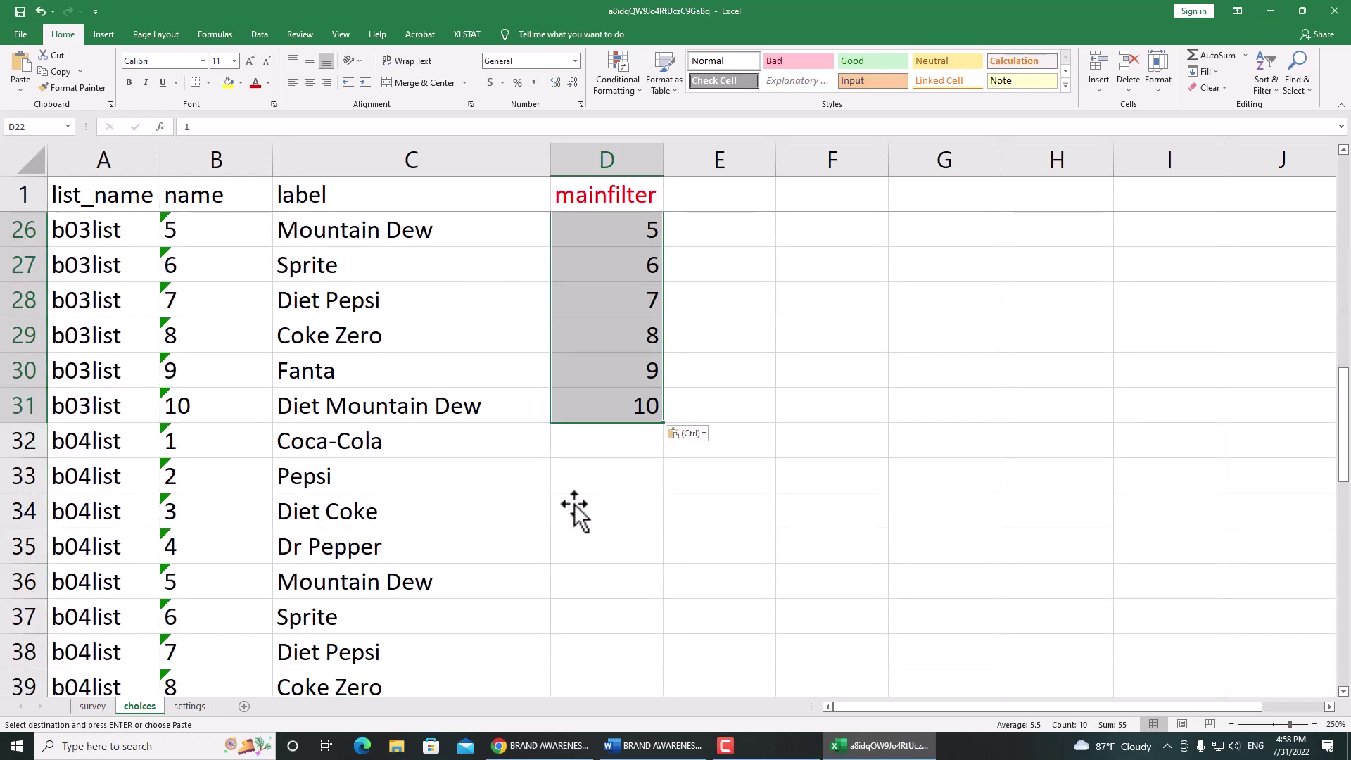
scroll(563, 500, up, 1)
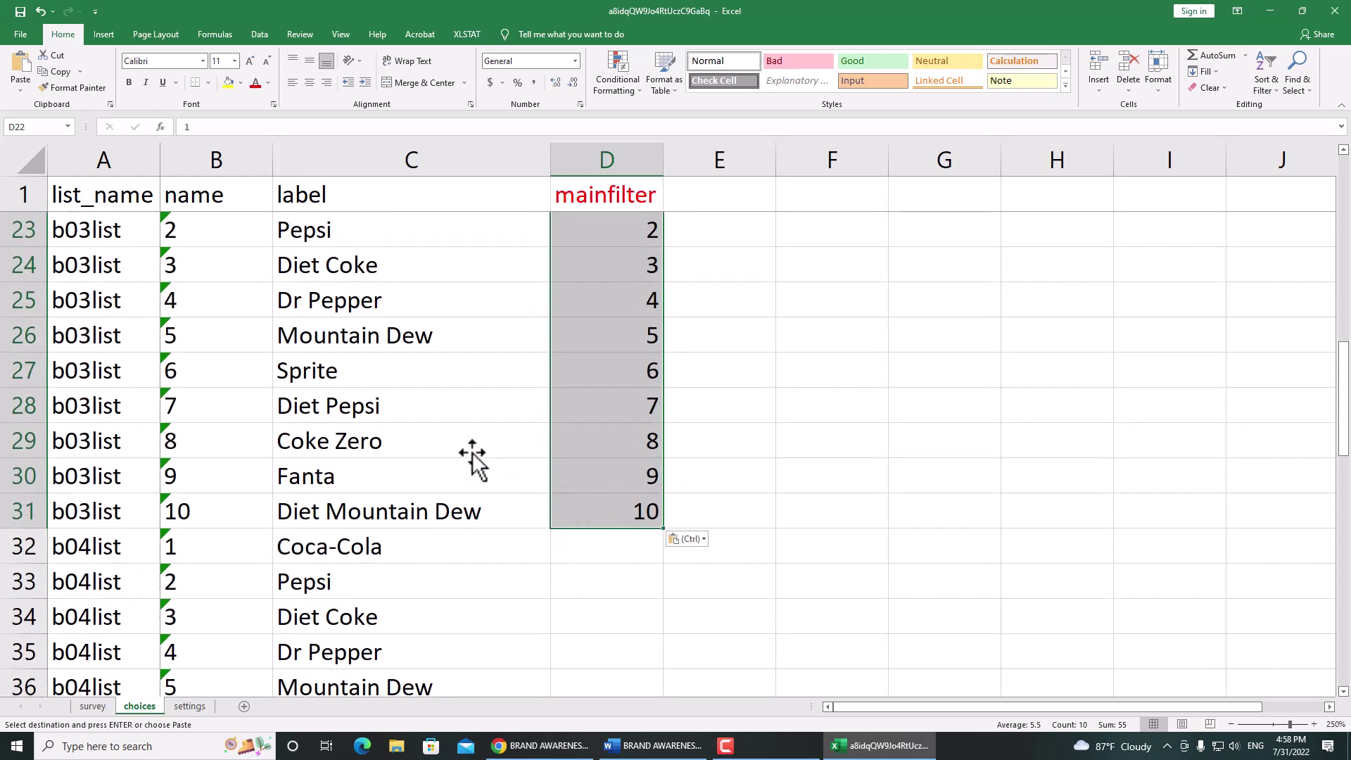
scroll(473, 461, down, 2)
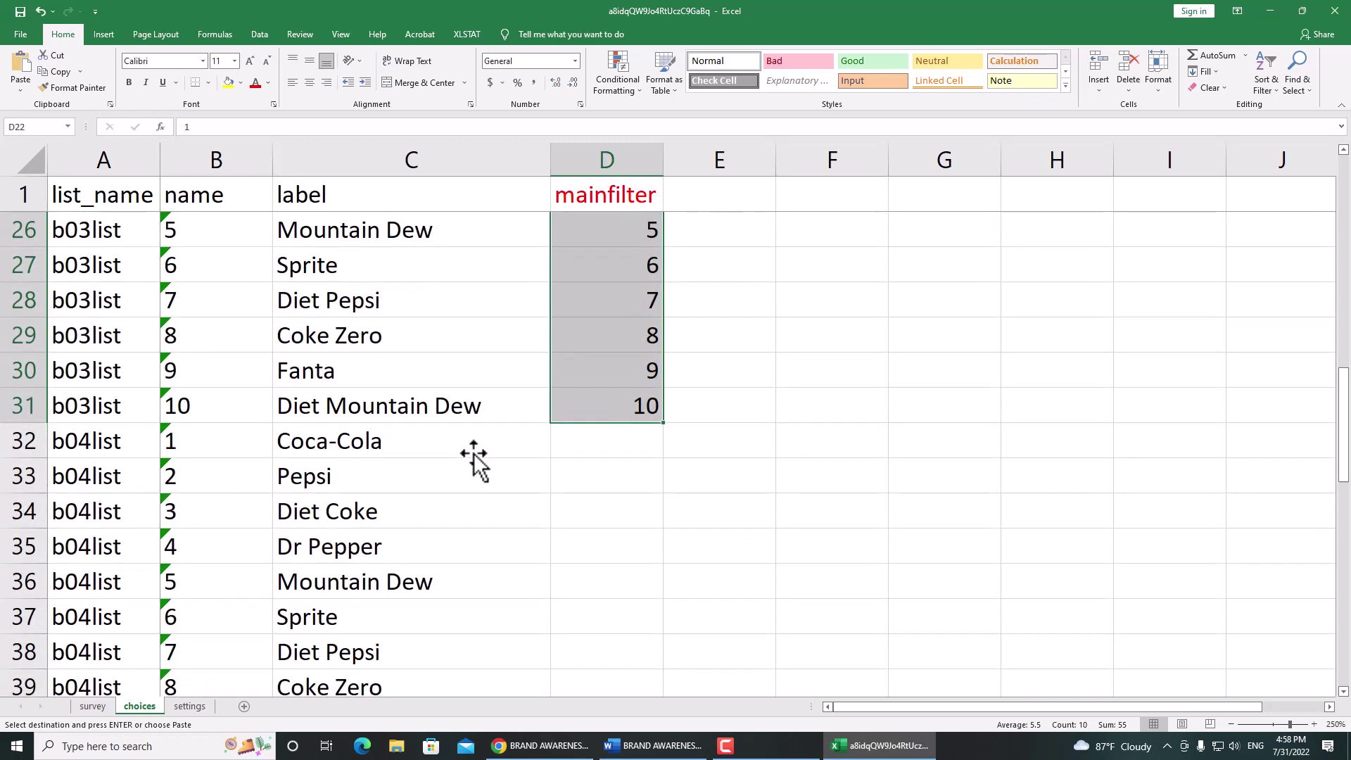
Paste the copied mainfilter numbers 1 to 10 beside b04list, b05list and b06list, starting at D32, D42 and D52, and end the copy mode.
click(609, 337)
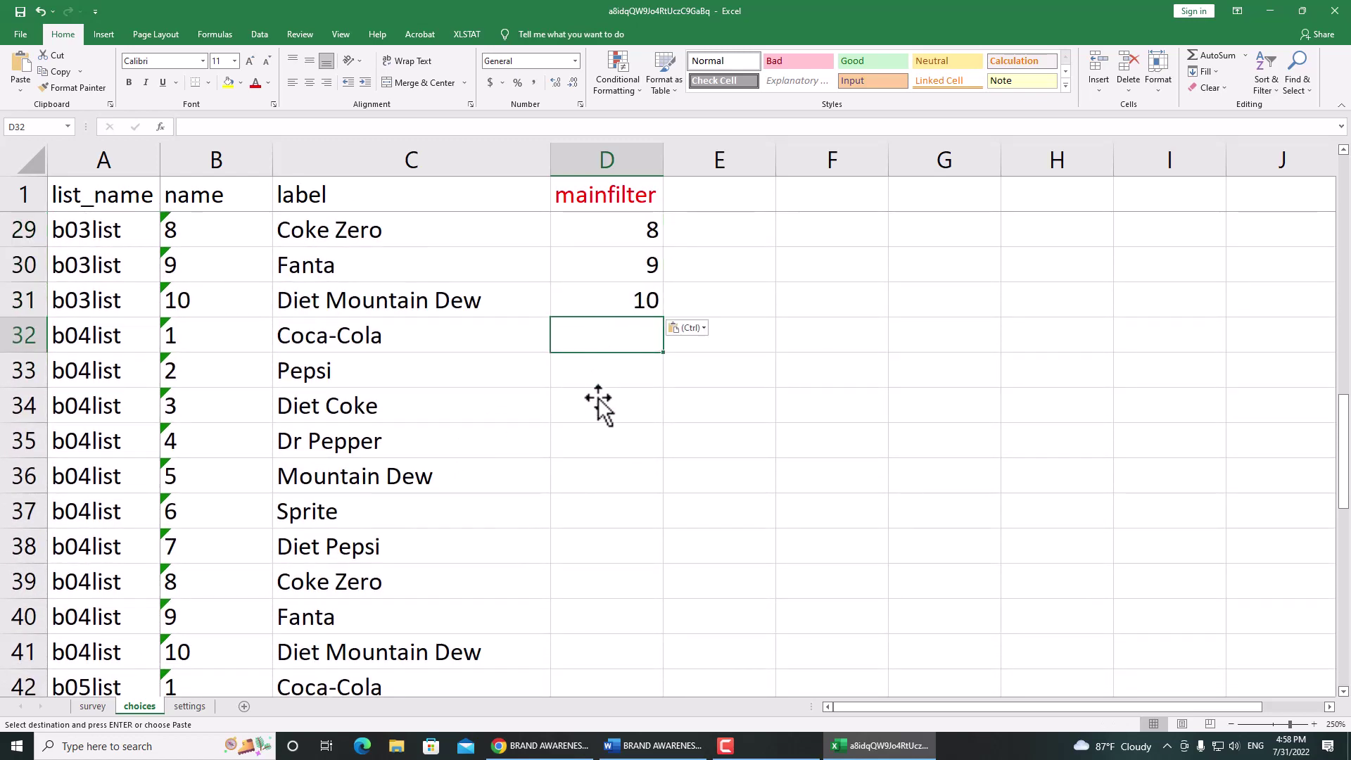
key(ctrl+v)
scroll(597, 401, down, 2)
click(590, 473)
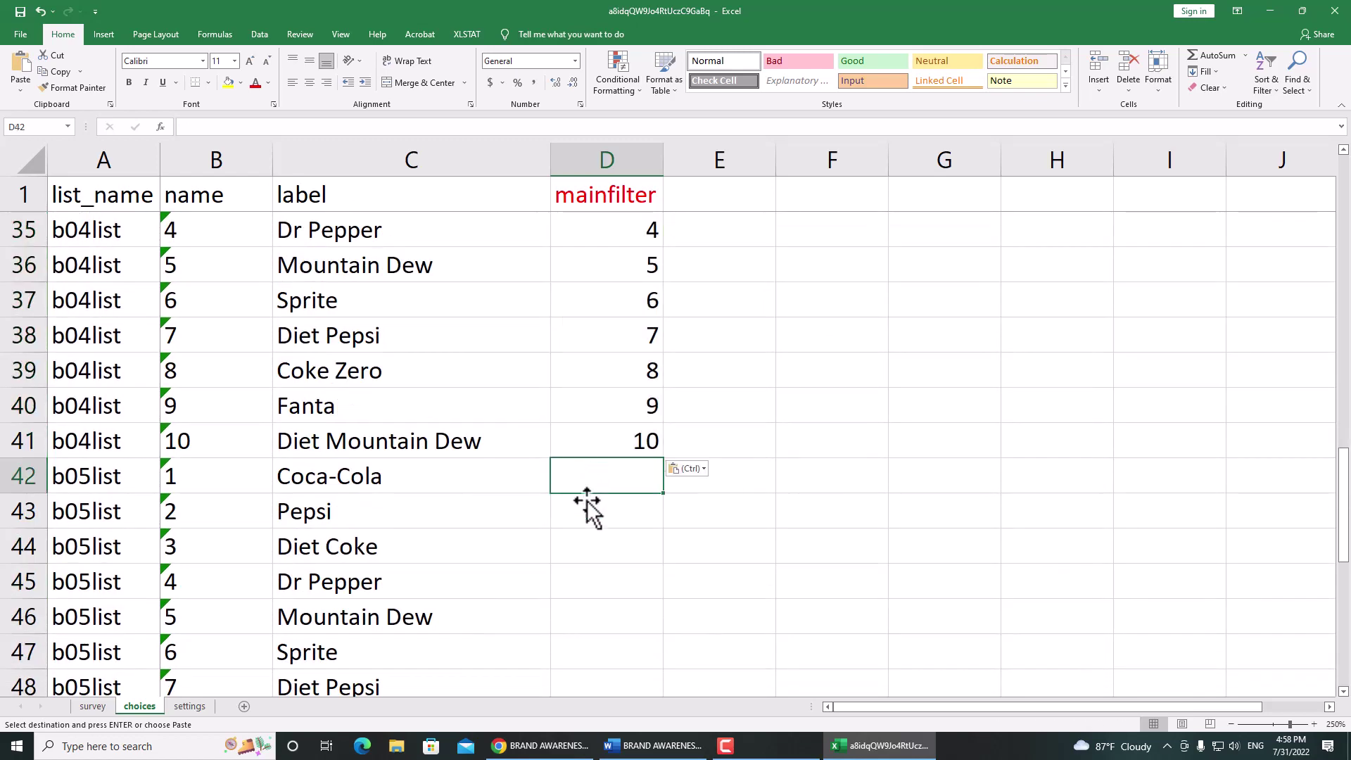
key(ctrl+v)
scroll(591, 505, down, 3)
click(589, 511)
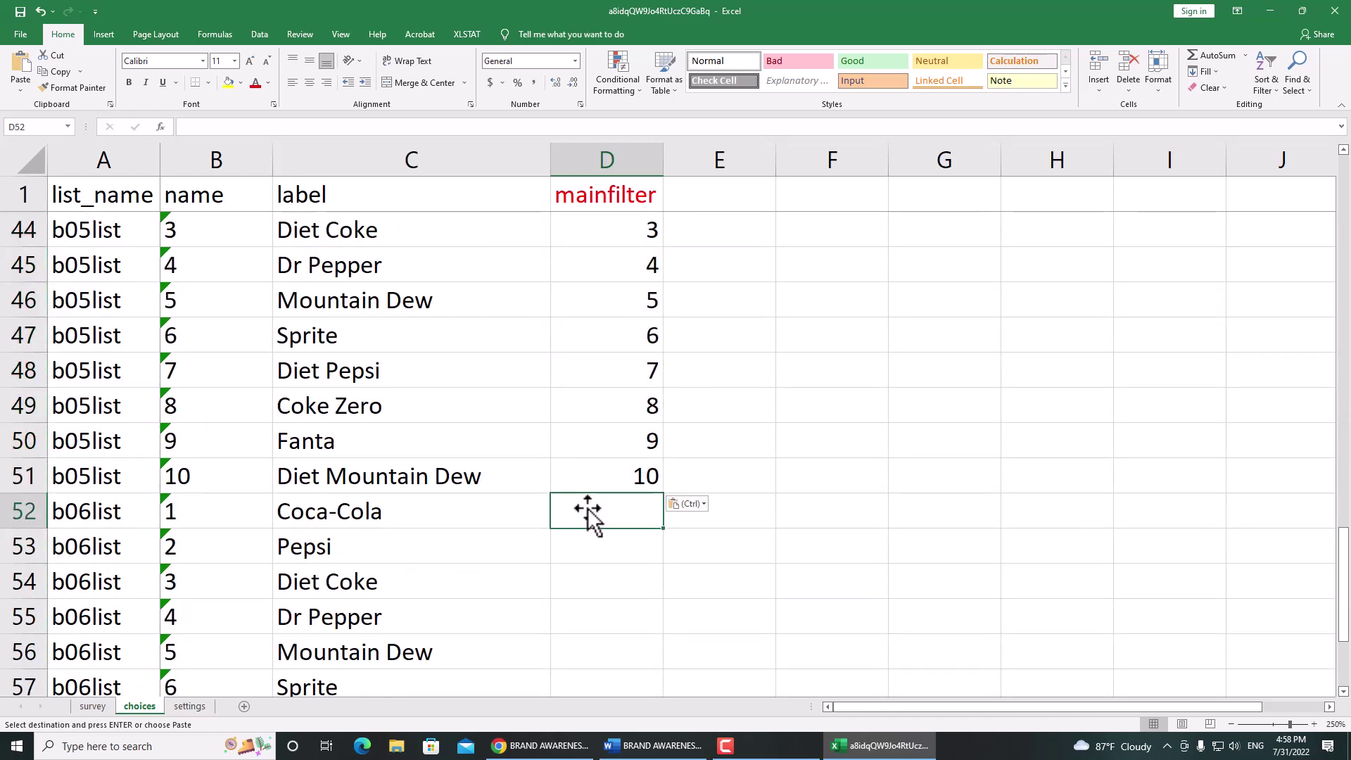
key(ctrl+v)
scroll(589, 513, down, 4)
scroll(577, 457, up, 7)
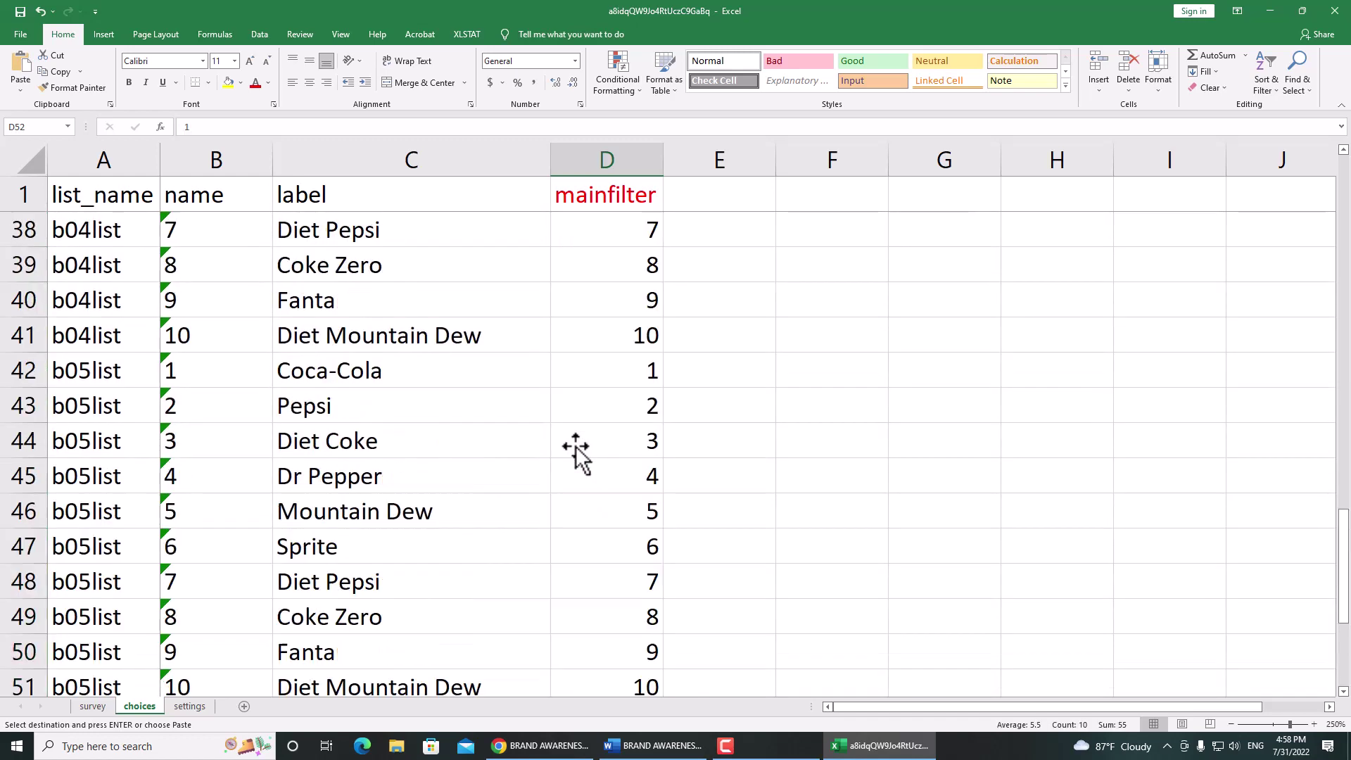
scroll(574, 451, up, 11)
scroll(572, 432, down, 3)
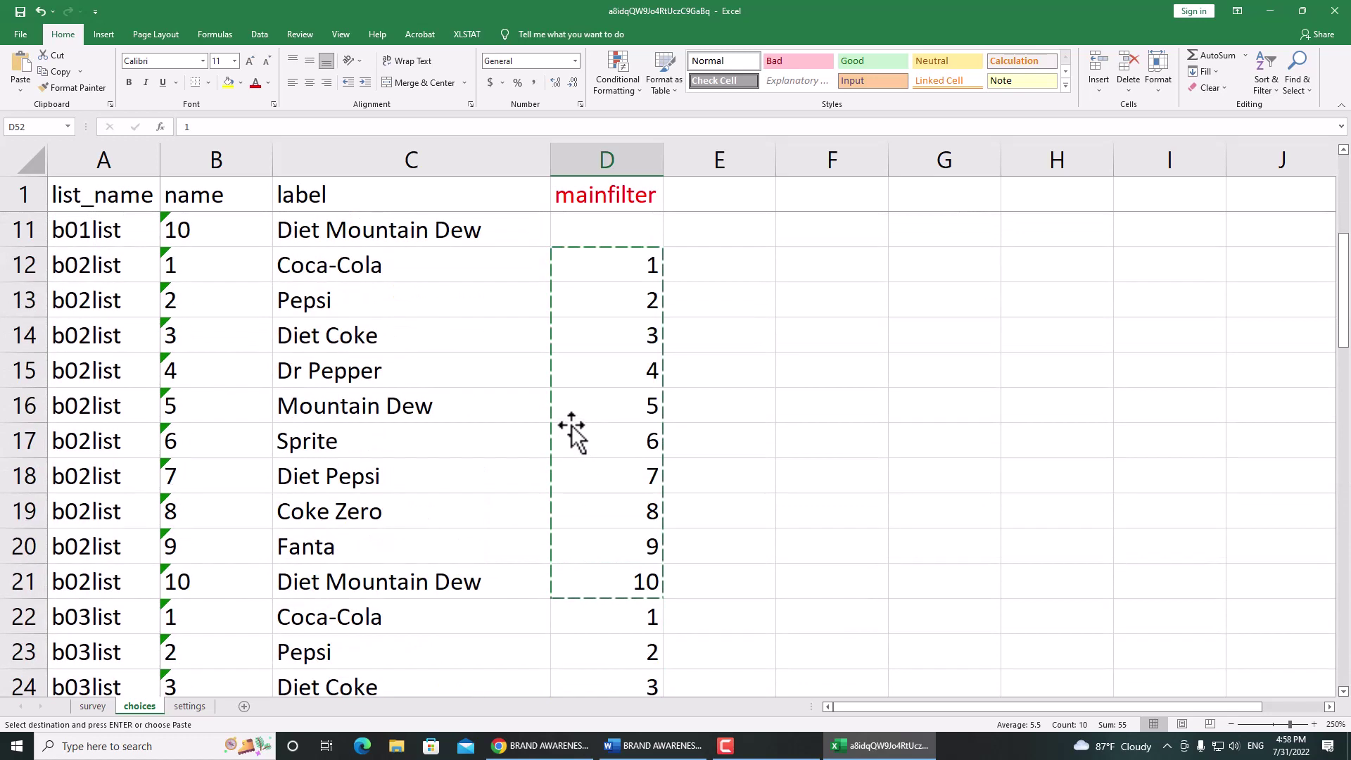
click(595, 271)
key(Escape)
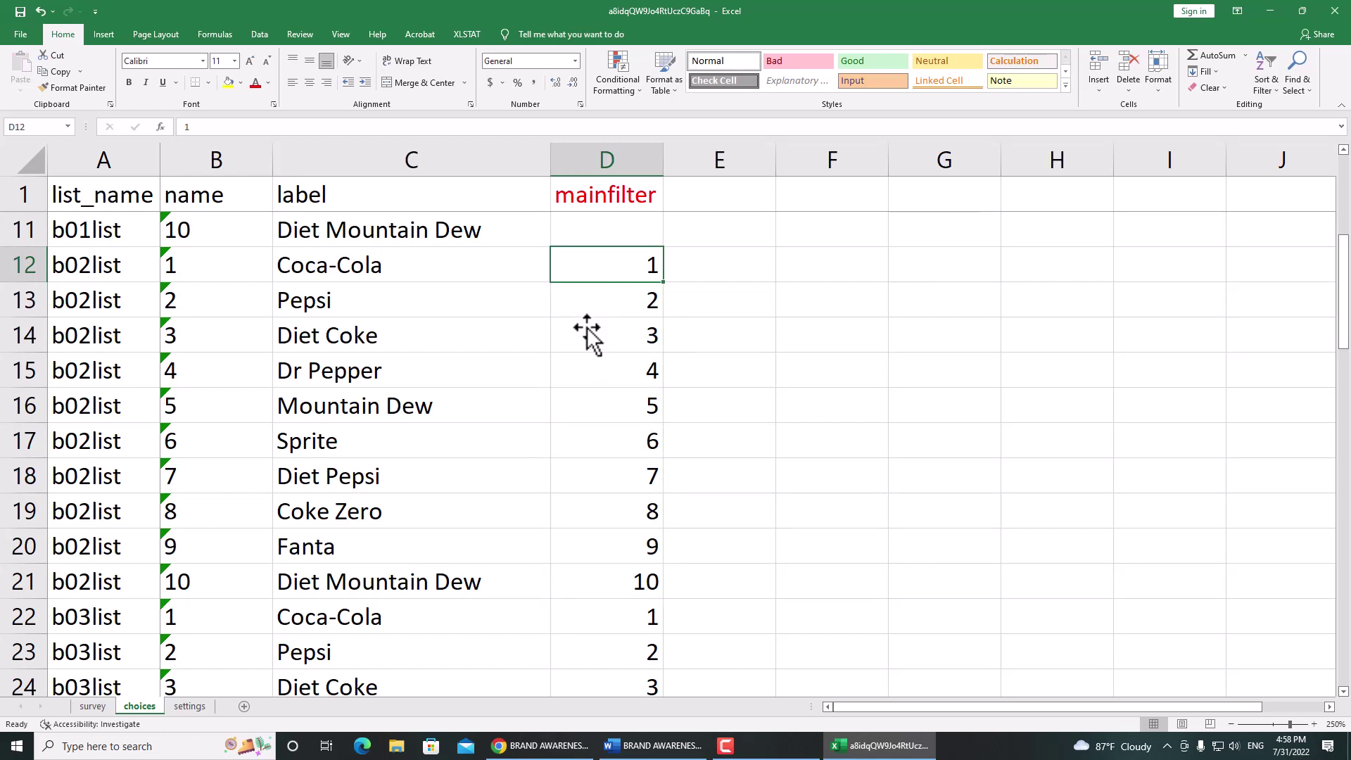
scroll(587, 336, up, 3)
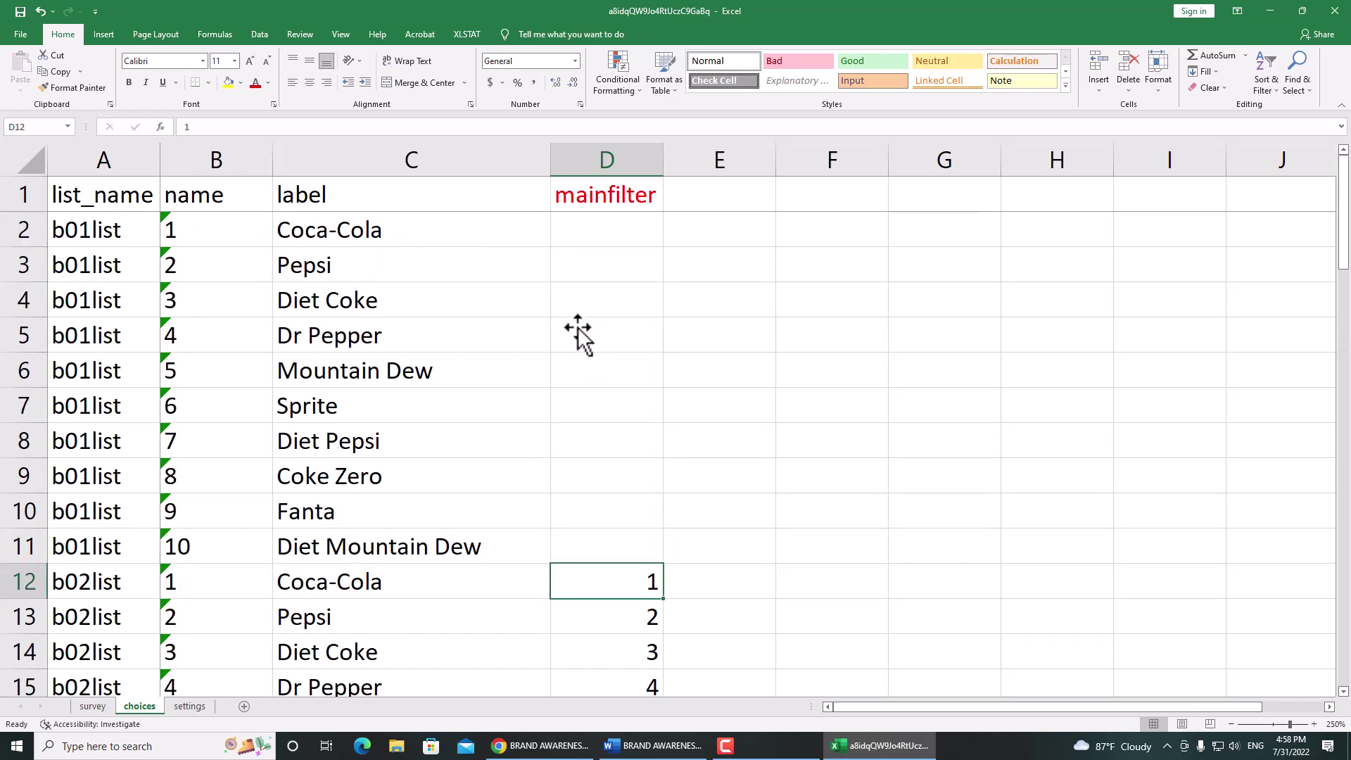
Freeze the header row of the survey sheet above row 2.
click(77, 706)
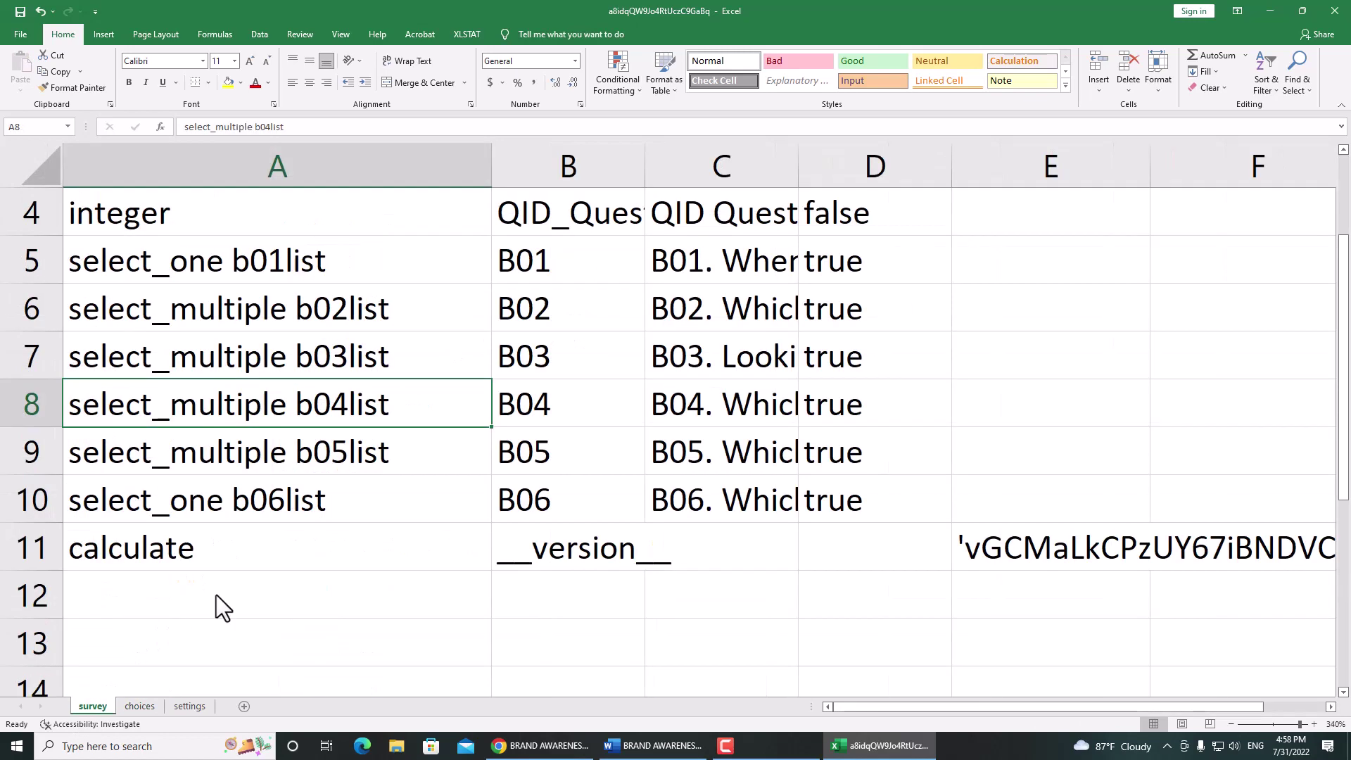
click(298, 277)
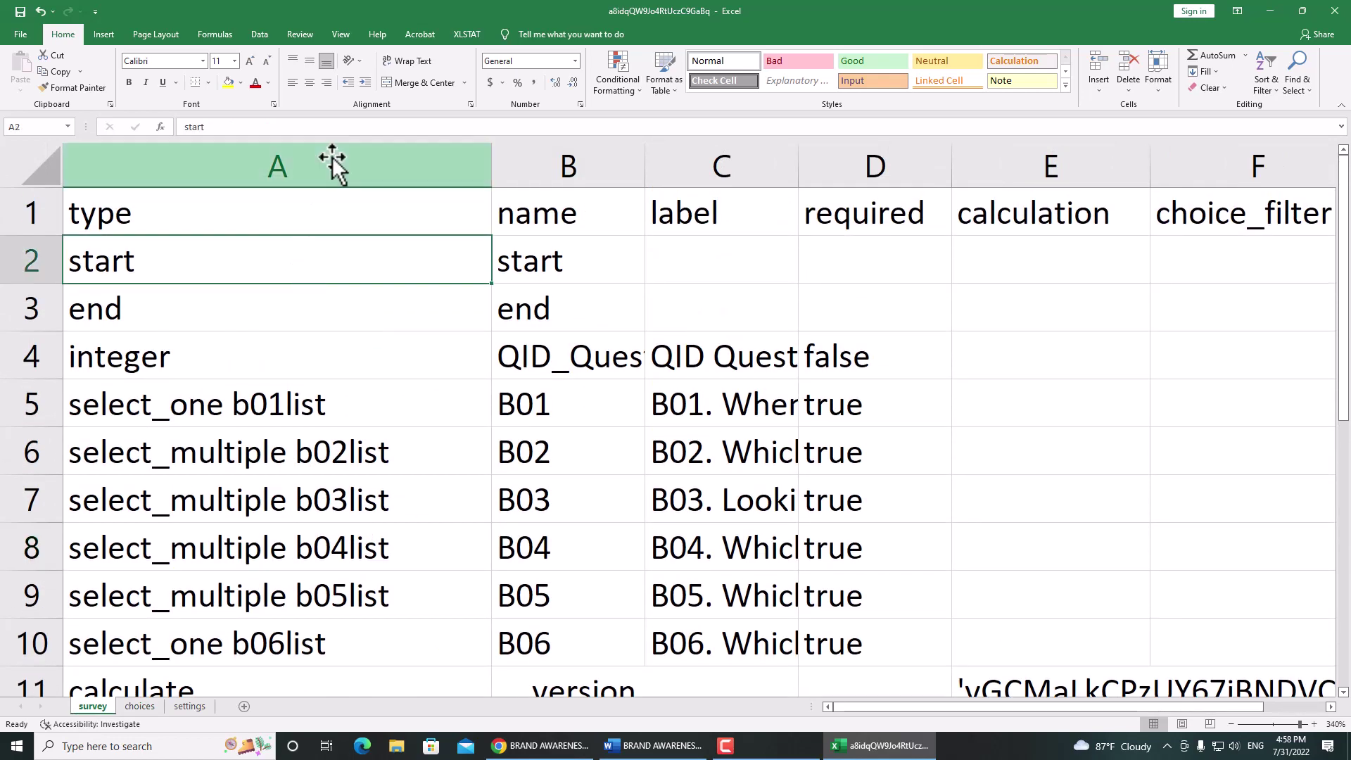
click(345, 35)
click(477, 90)
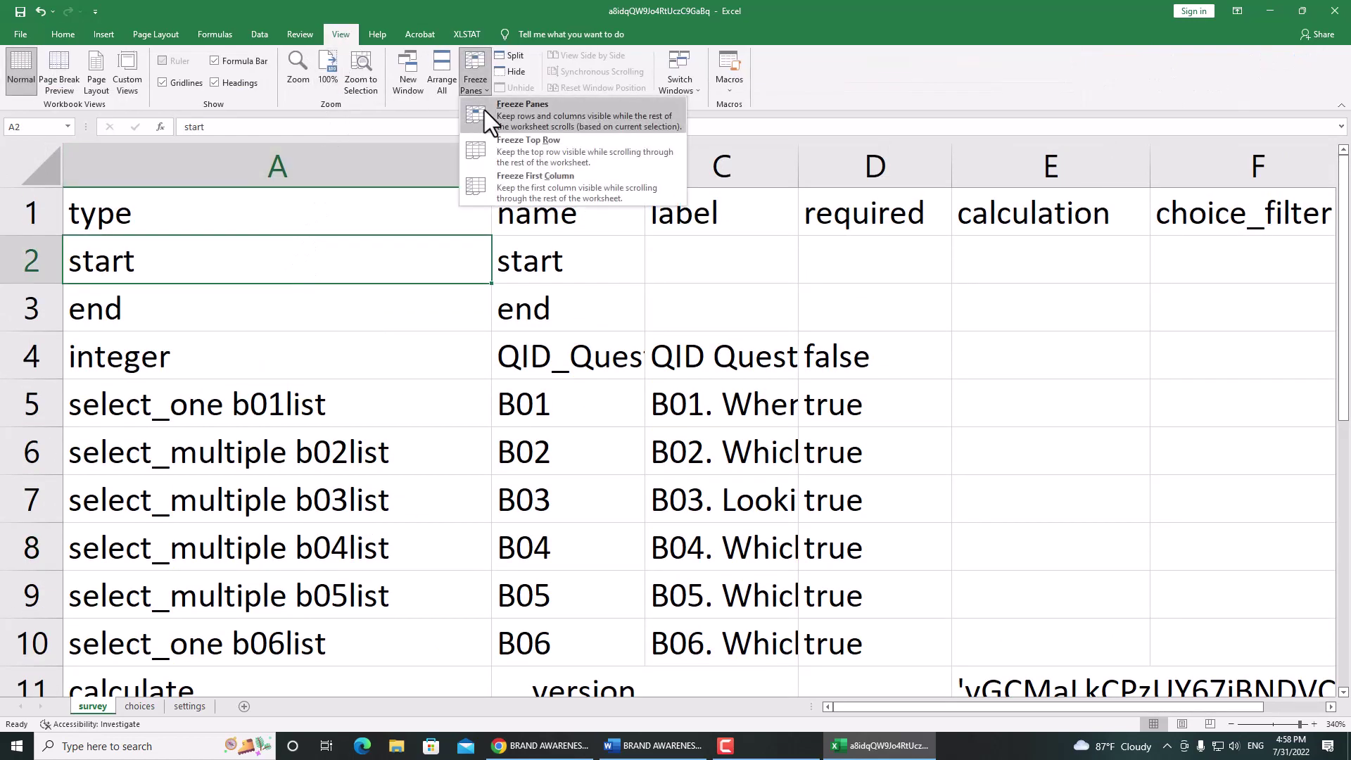
click(488, 116)
ctrl+scroll(621, 365, down, 2)
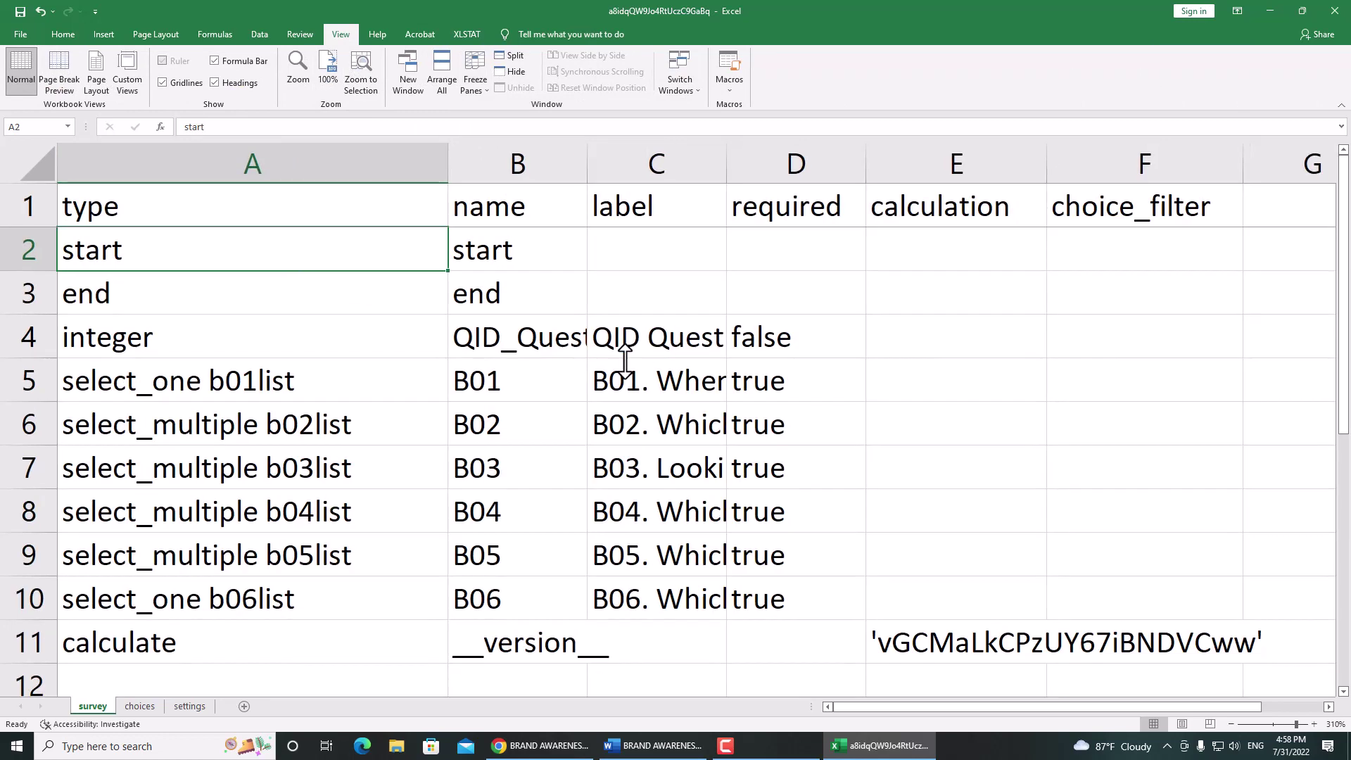
scroll(623, 376, down, 3)
scroll(623, 376, up, 2)
scroll(611, 427, up, 1)
Highlight the entire B01 question row, row 5 of the survey sheet, with a light green fill.
click(12, 384)
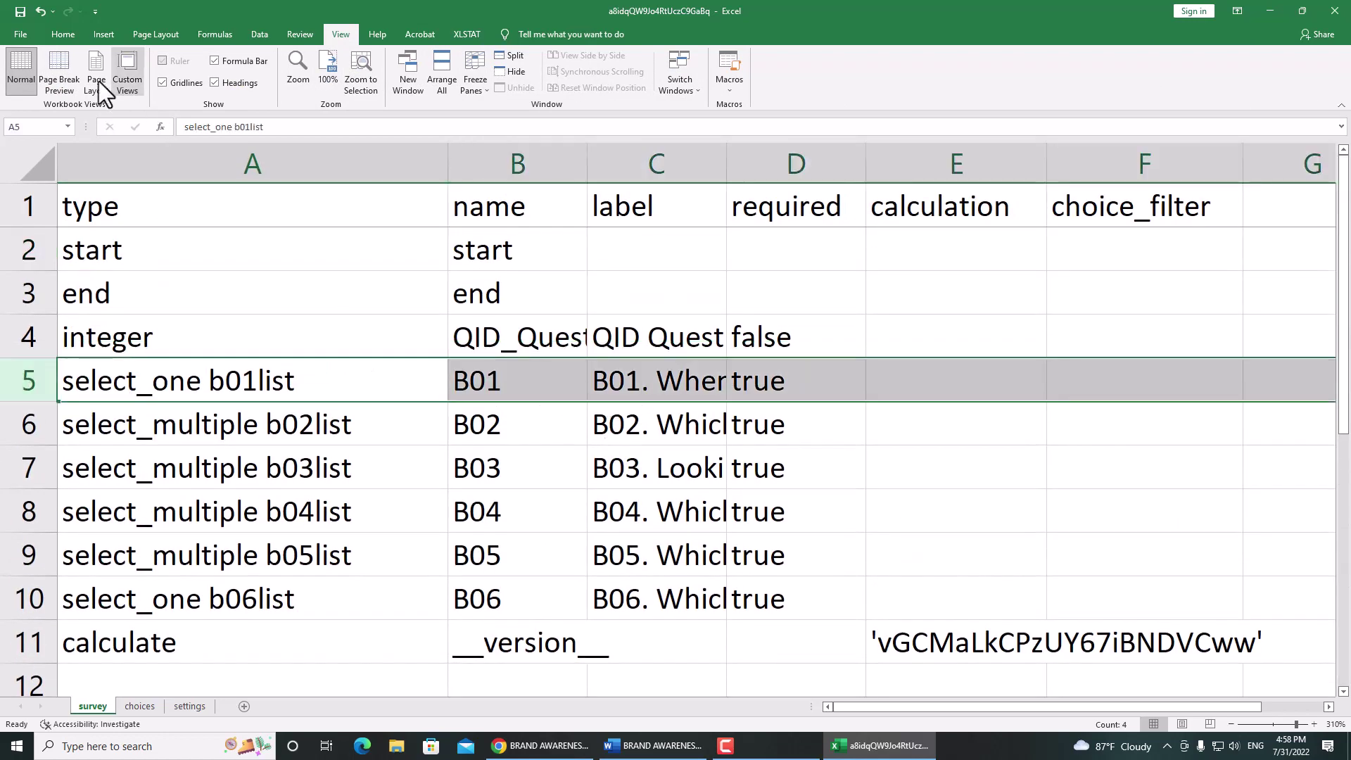
click(52, 33)
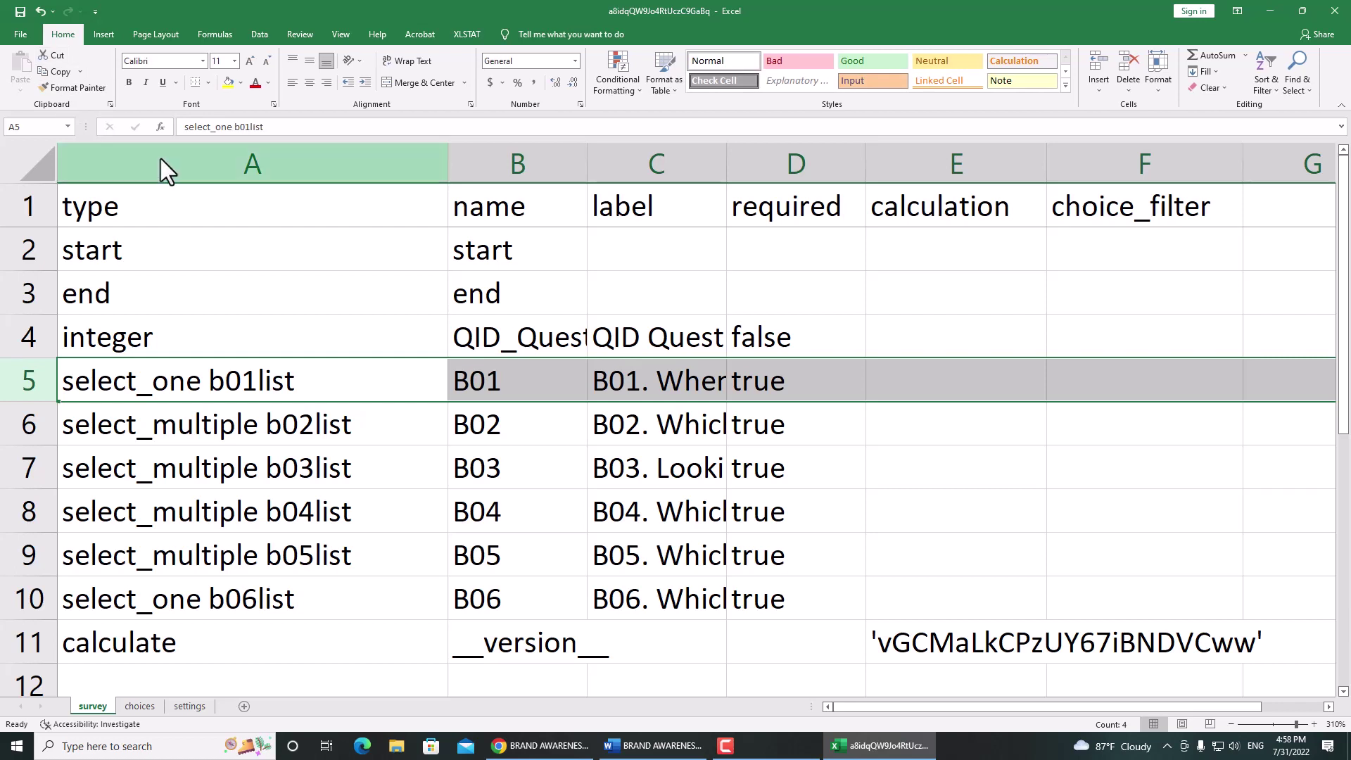
click(241, 83)
click(273, 193)
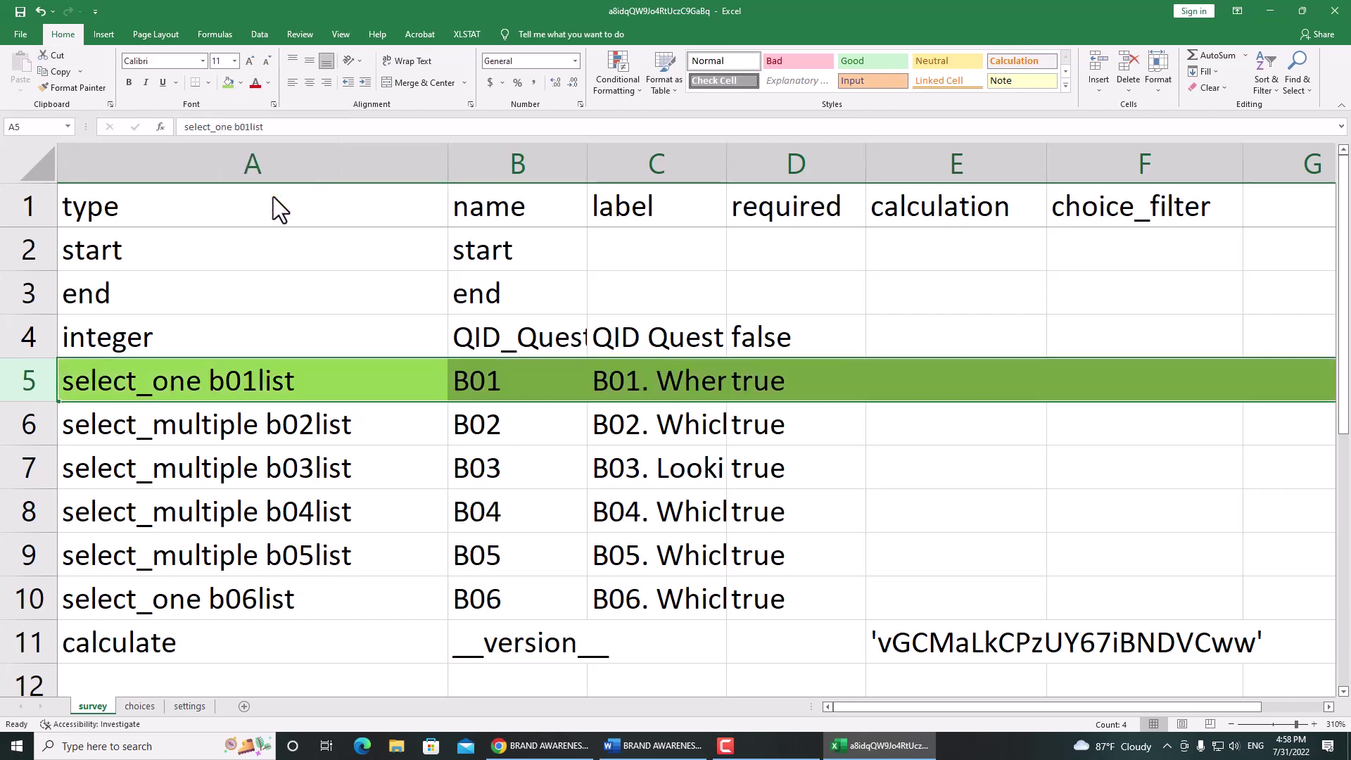
click(357, 425)
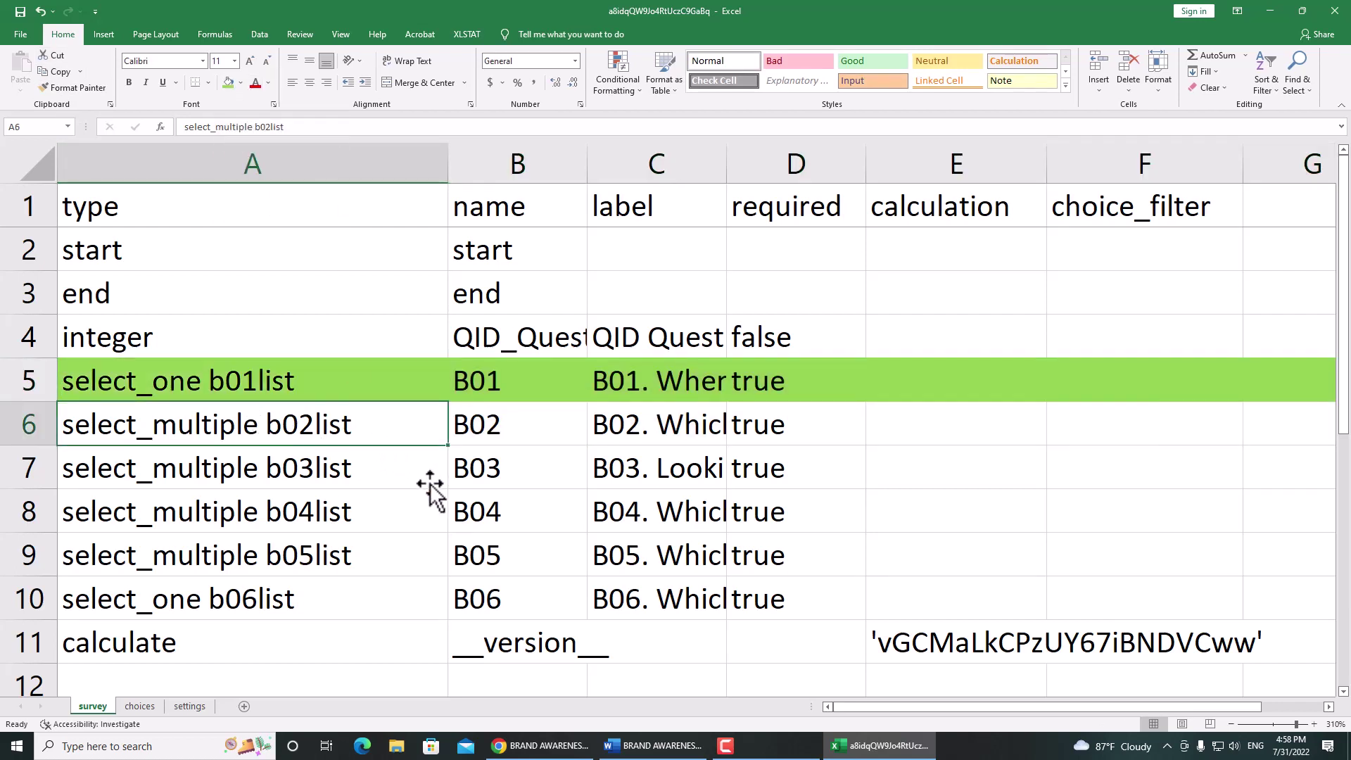
Check the filter condition for B02 Unaided Awareness in the Word questionnaire table and return to the Excel survey sheet.
click(640, 744)
click(638, 337)
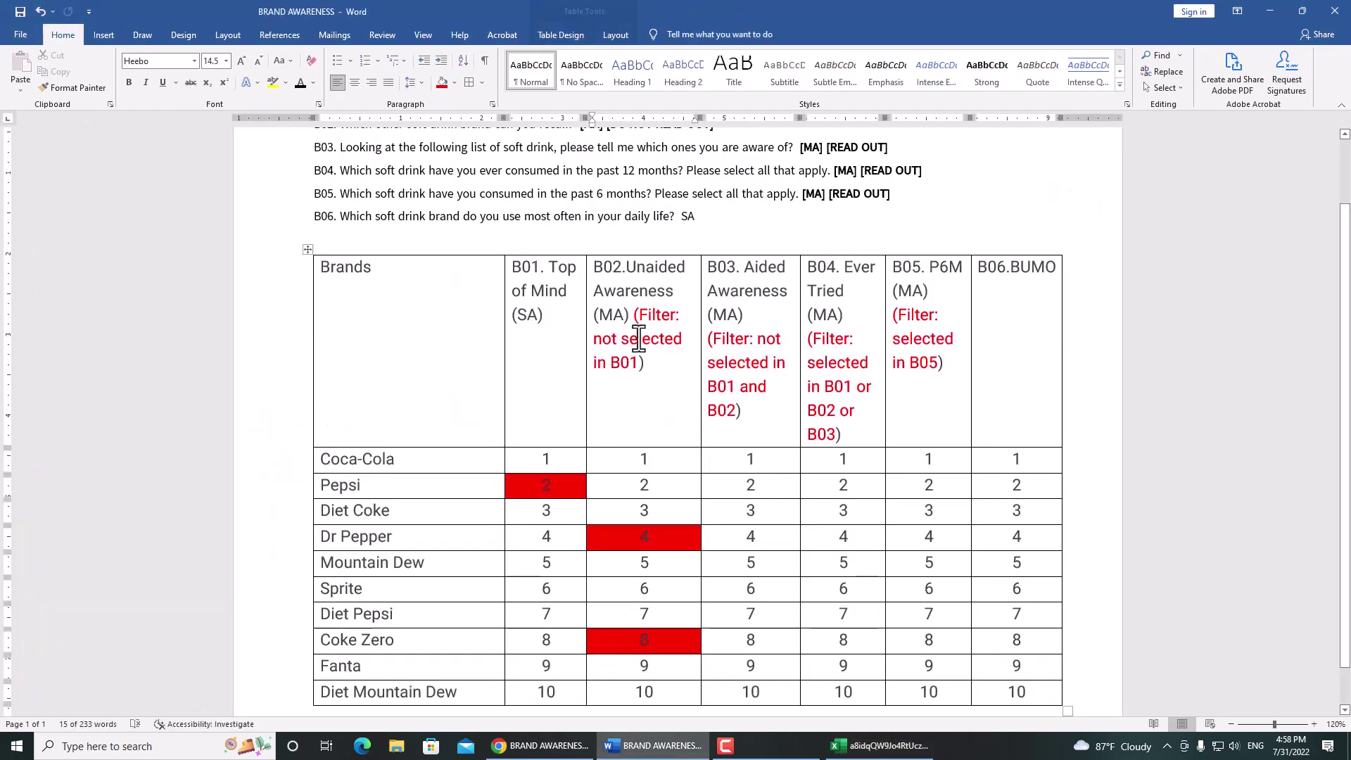
drag(639, 314, 639, 360)
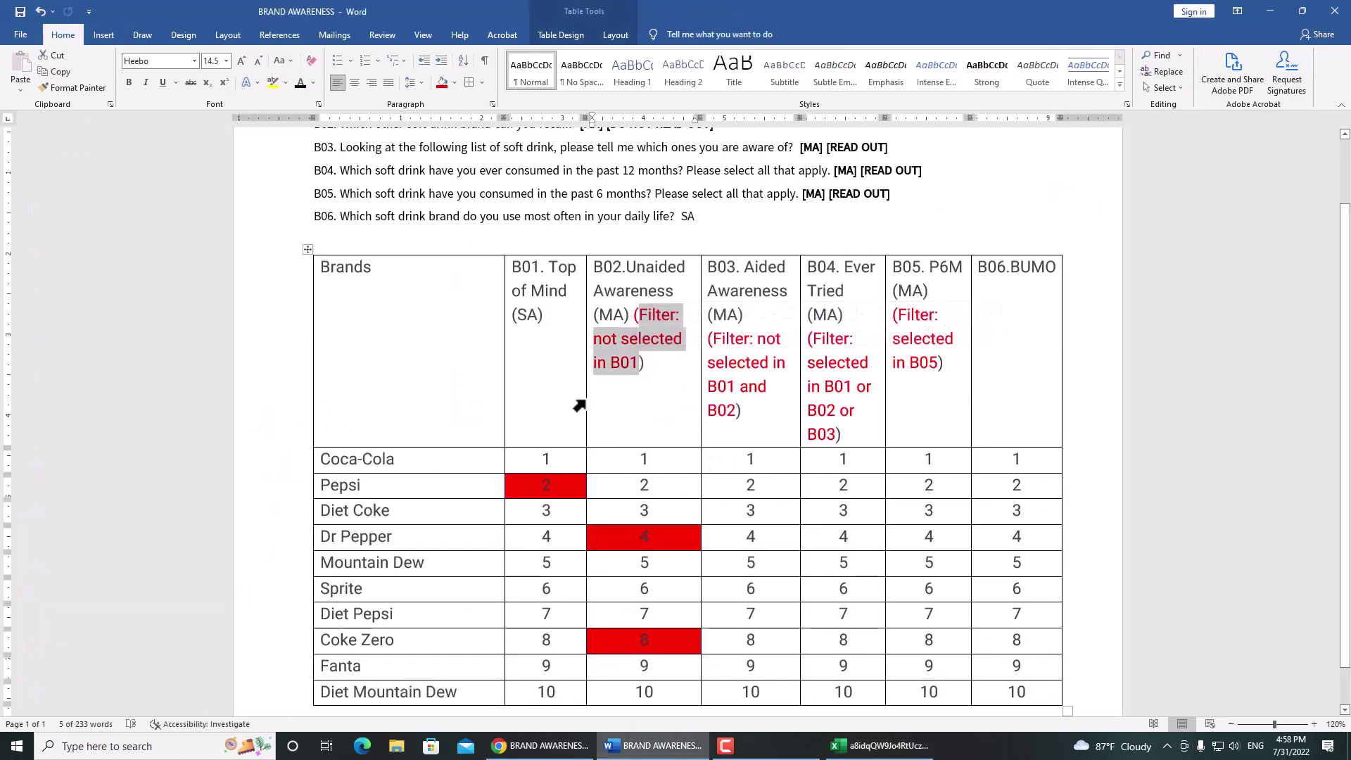
click(606, 363)
key(alt+Tab)
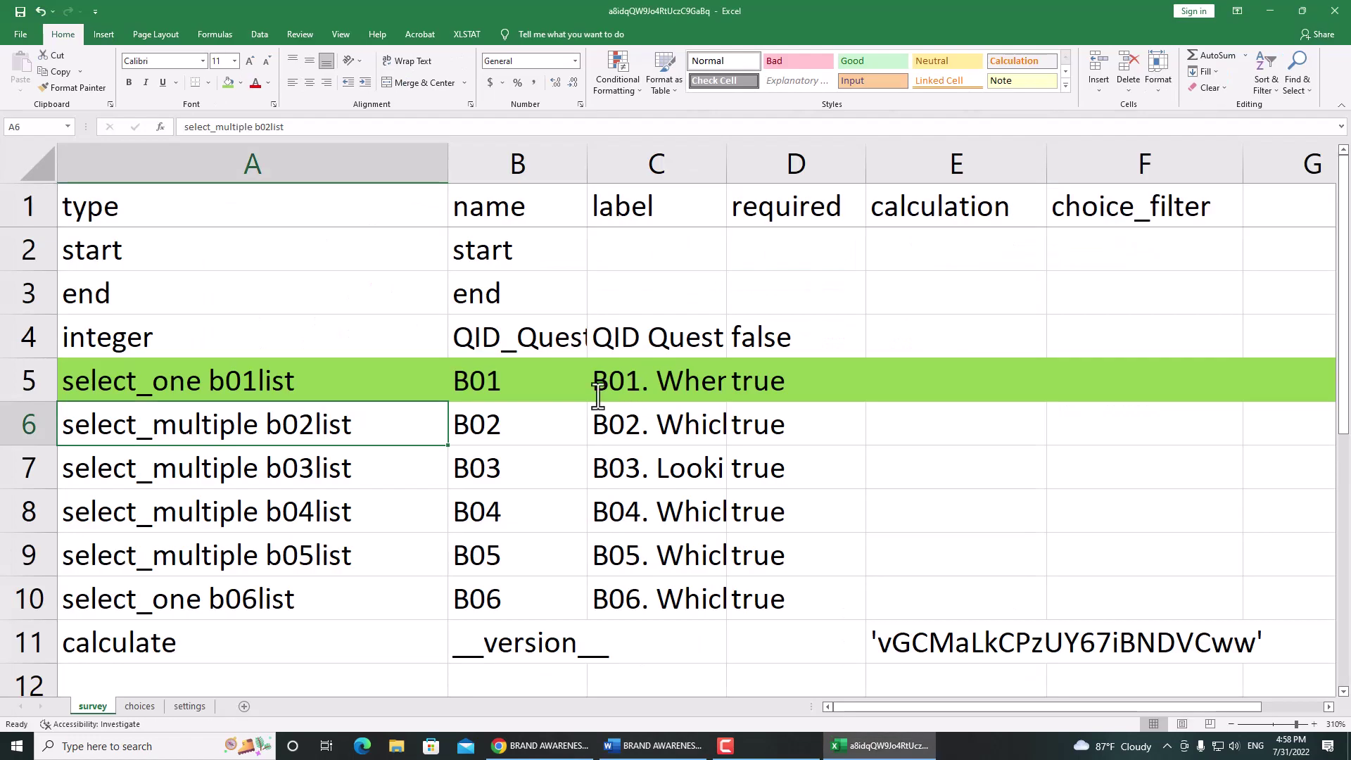
Copy the mainfilter column name from the choices sheet into B02's choice_filter cell, F6, on the survey sheet.
key(Right)
key(Right)
key(Right)
key(Right)
key(Right)
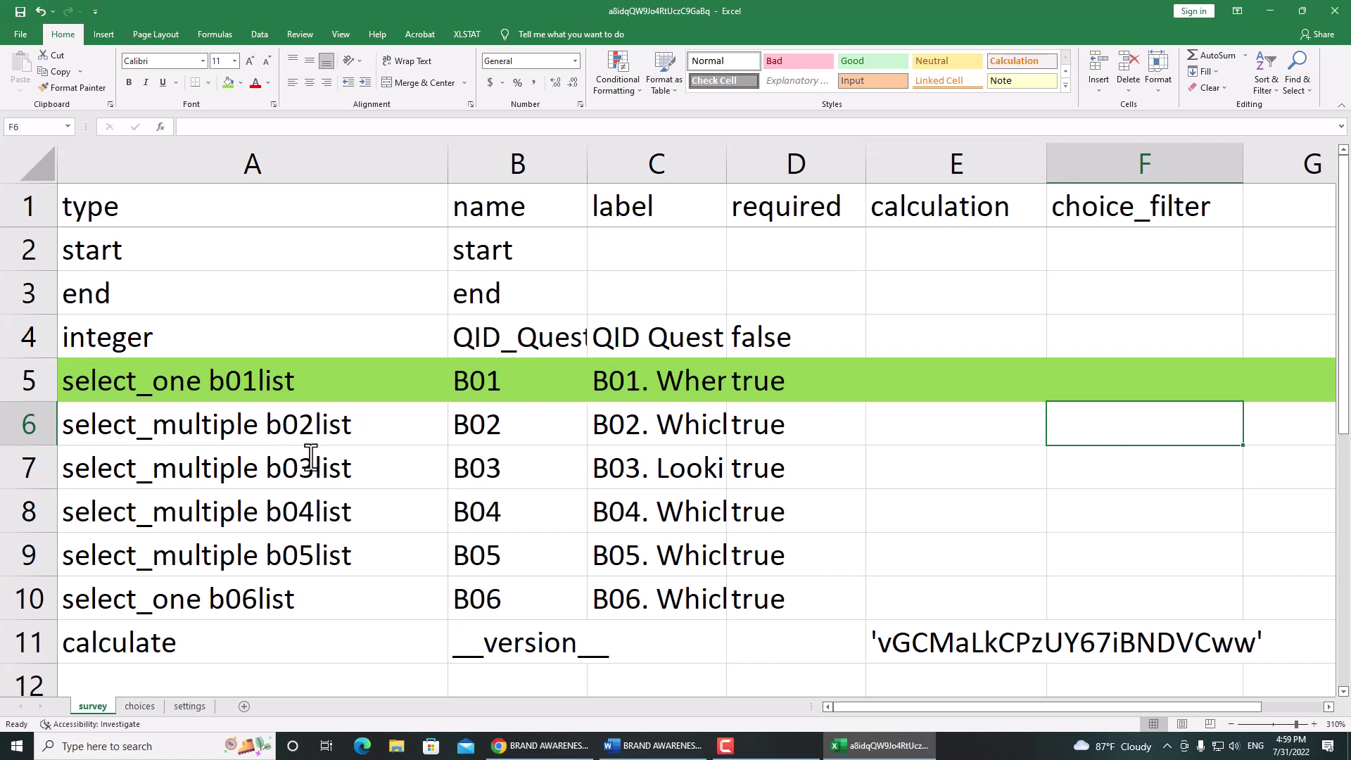
click(139, 706)
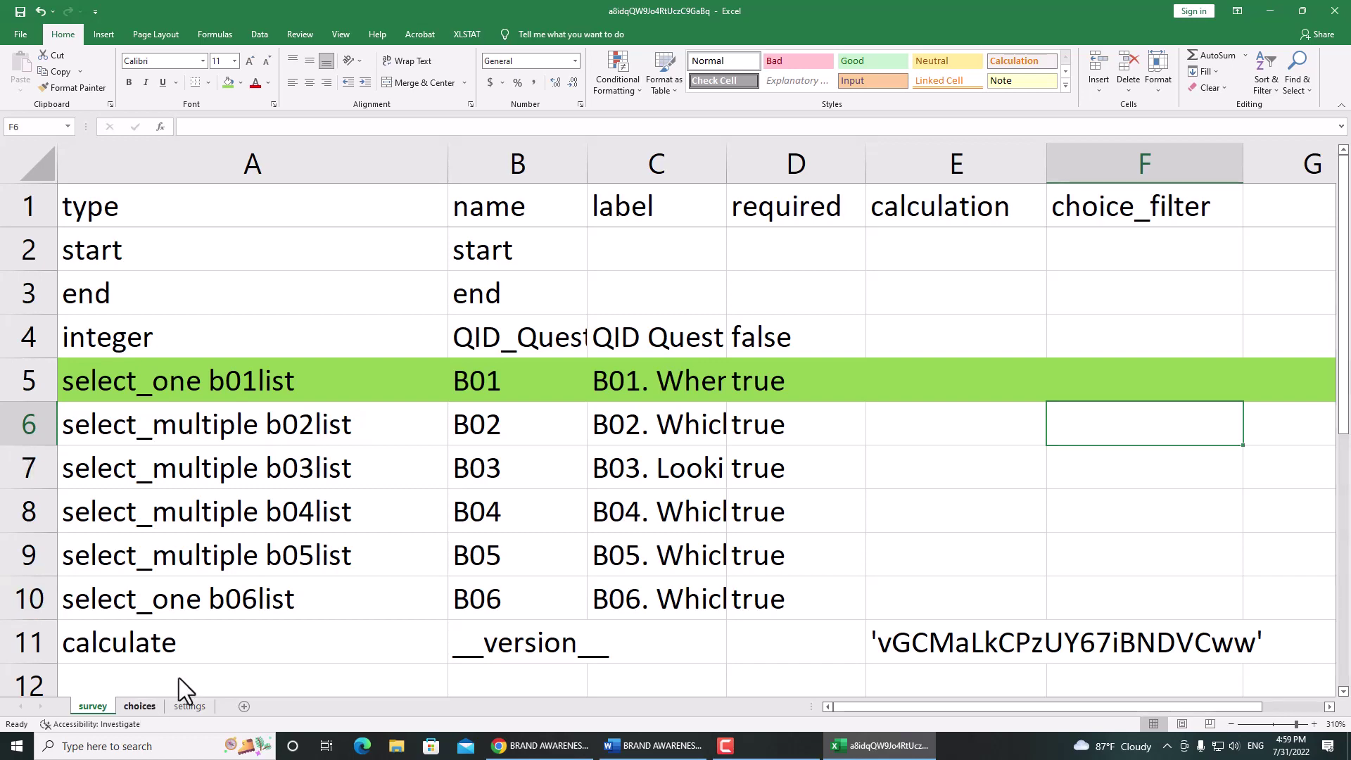
click(574, 196)
drag(284, 130, 84, 123)
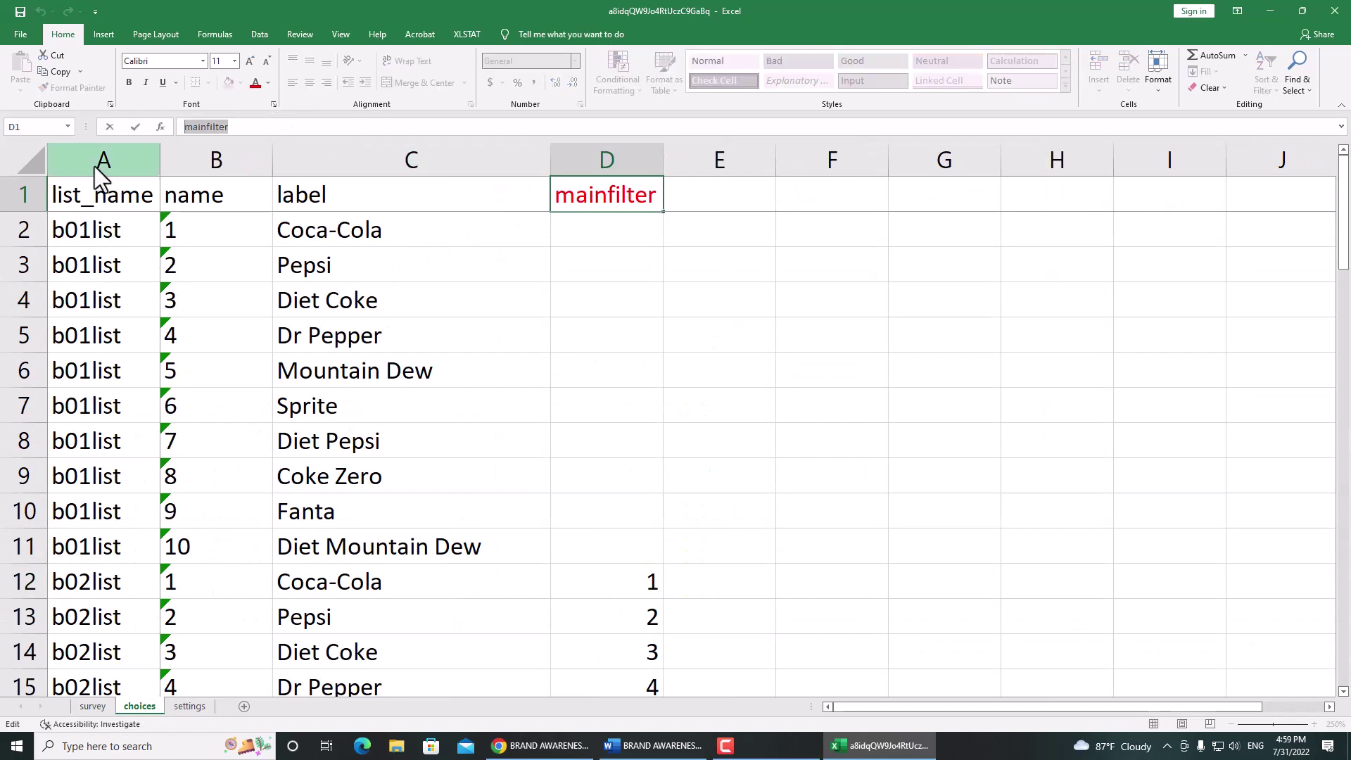
key(ctrl+c)
click(93, 706)
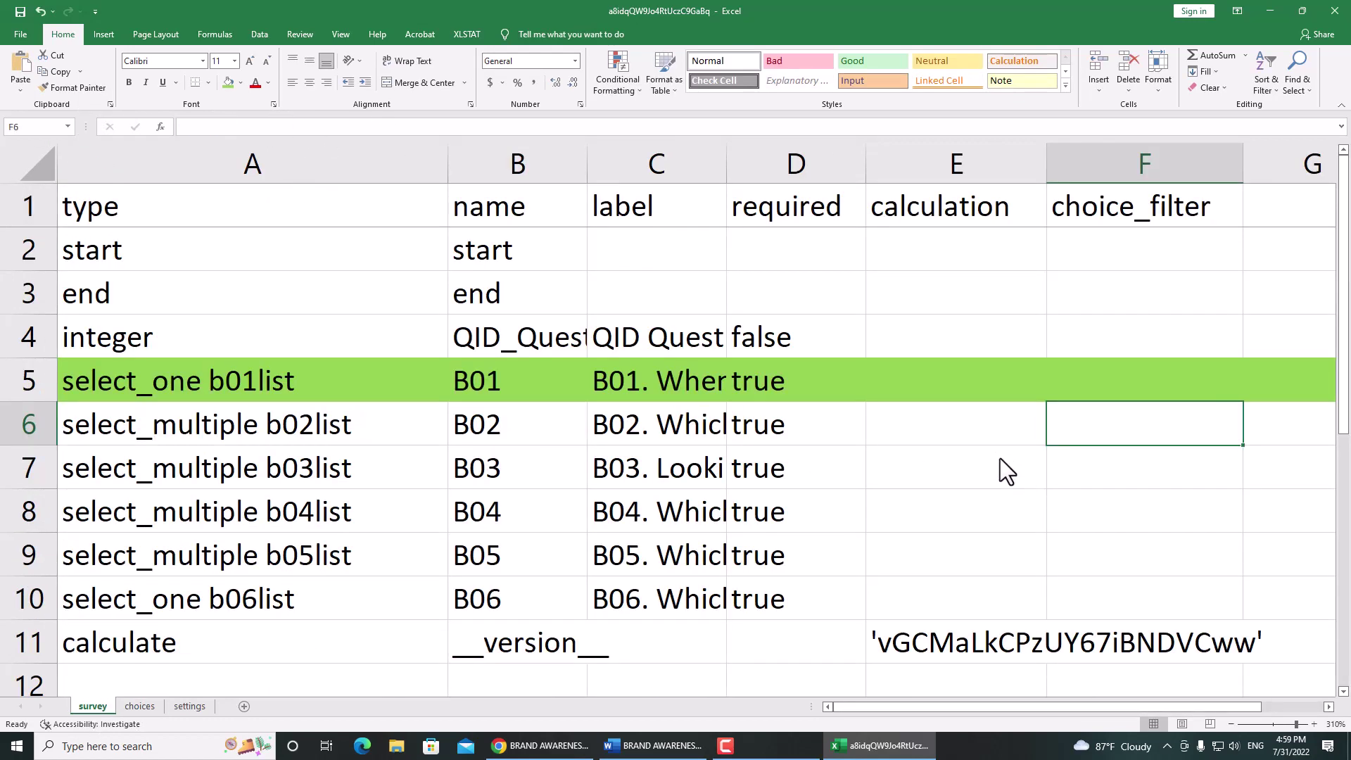
key(ctrl+v)
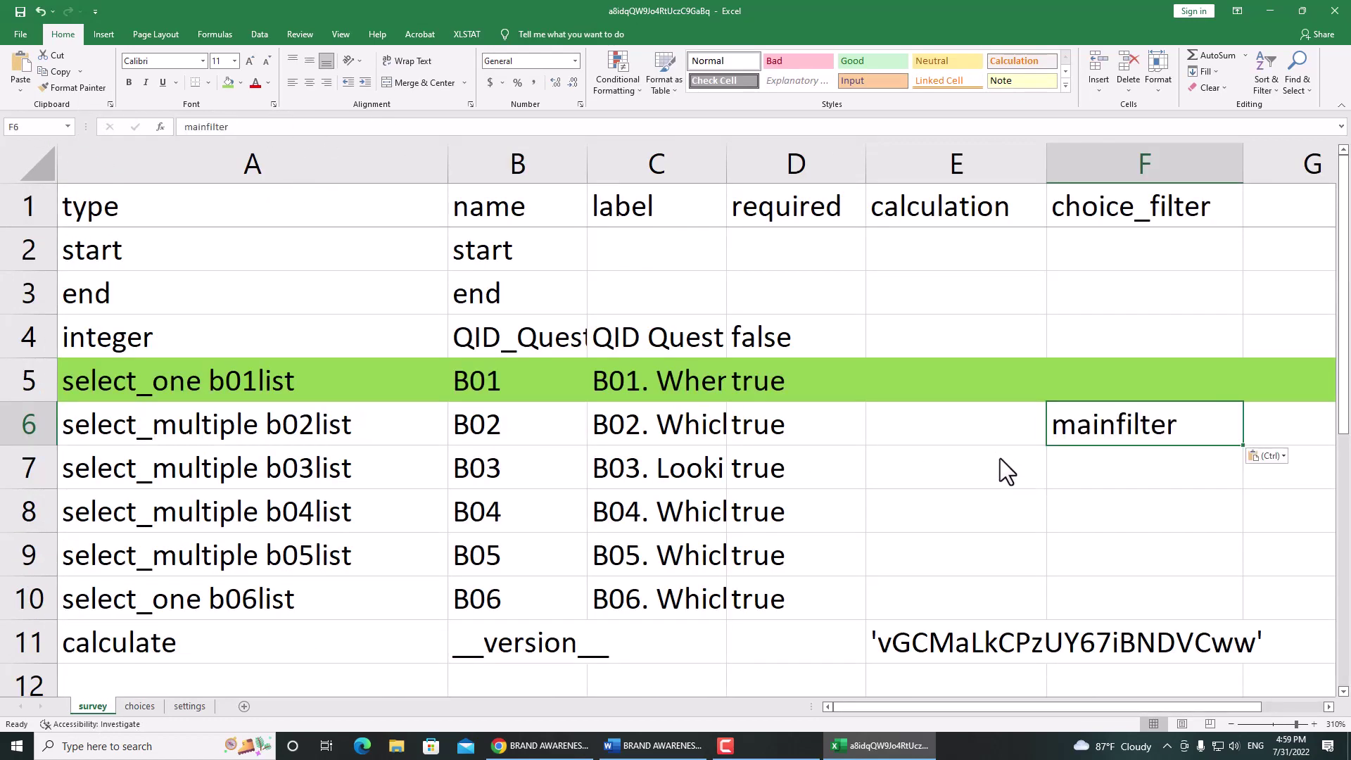
Extend B02's choice_filter expression in F6 to mainfilter=${B01}.
key(F2)
text(=)
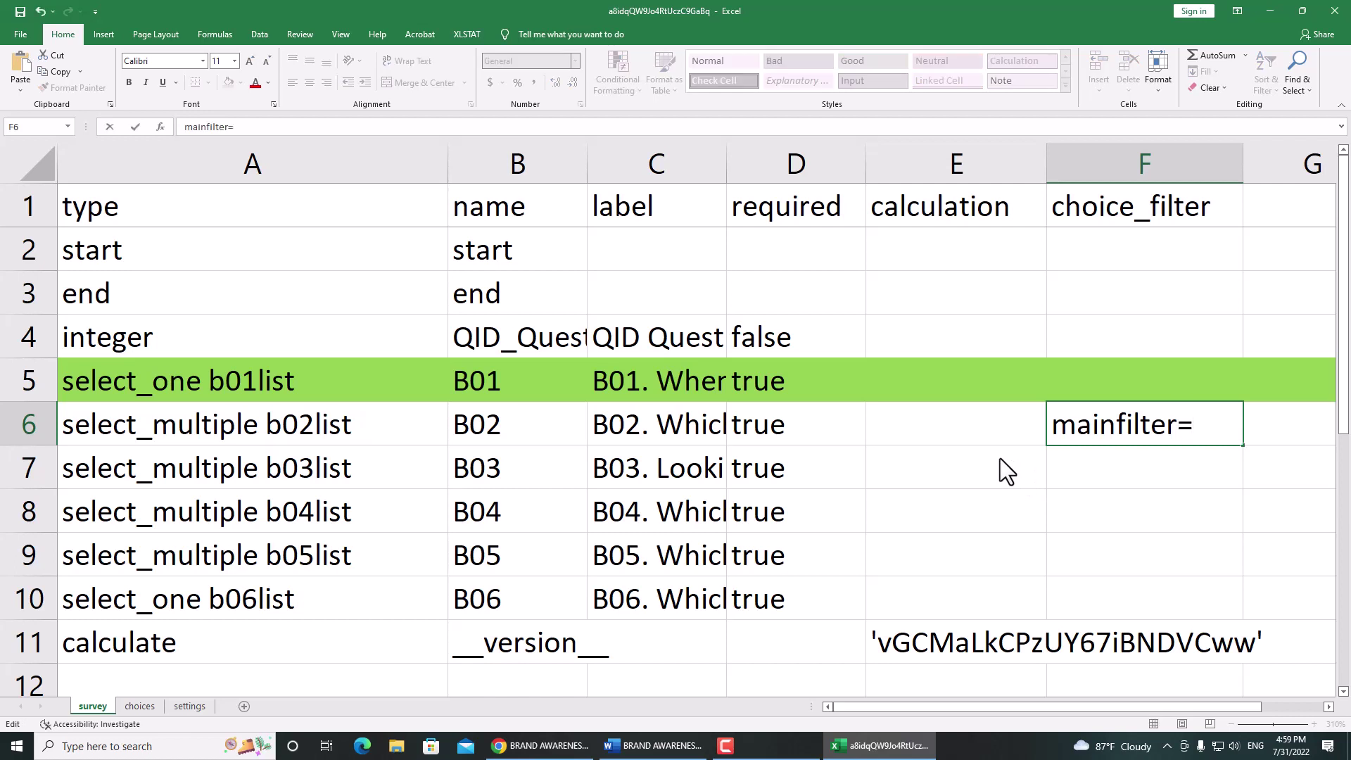
text(${B0)
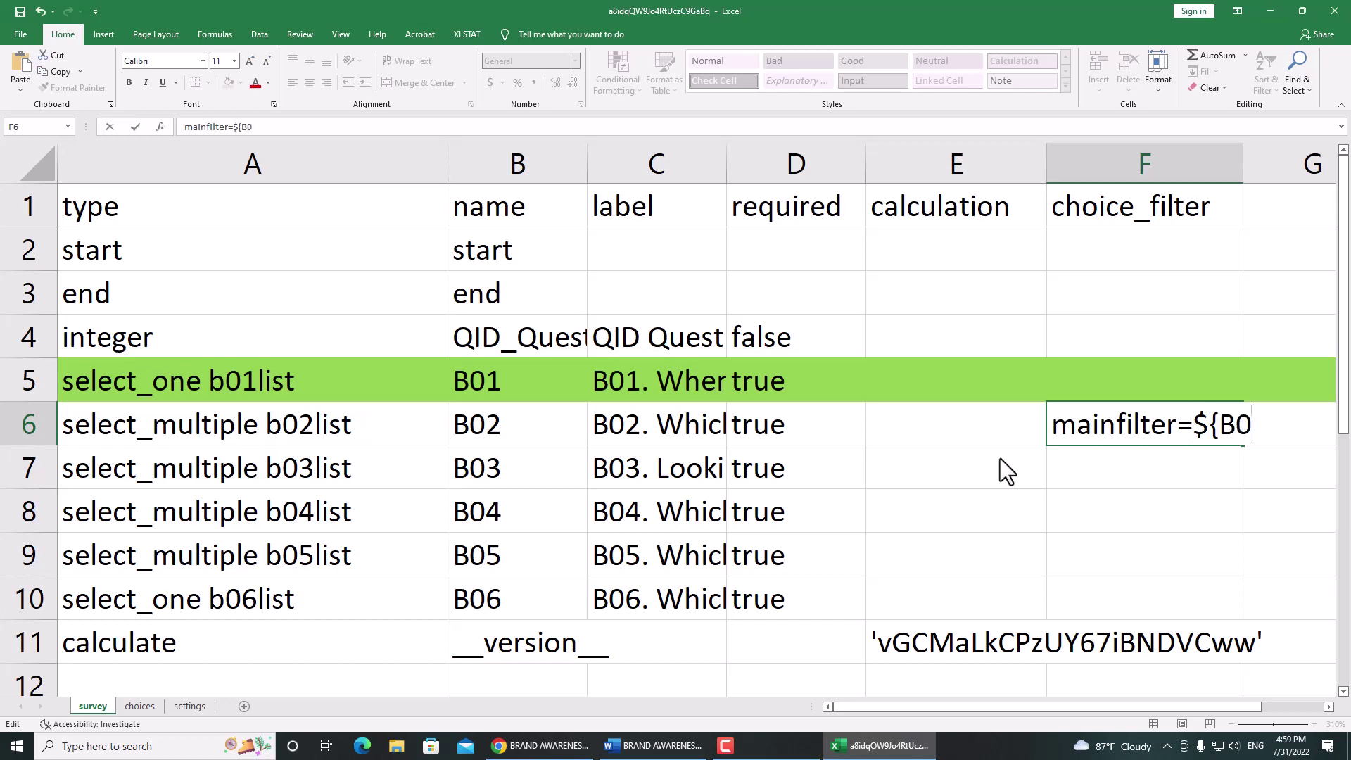
text(1})
key(ctrl+Return)
scroll(999, 458, right, 1)
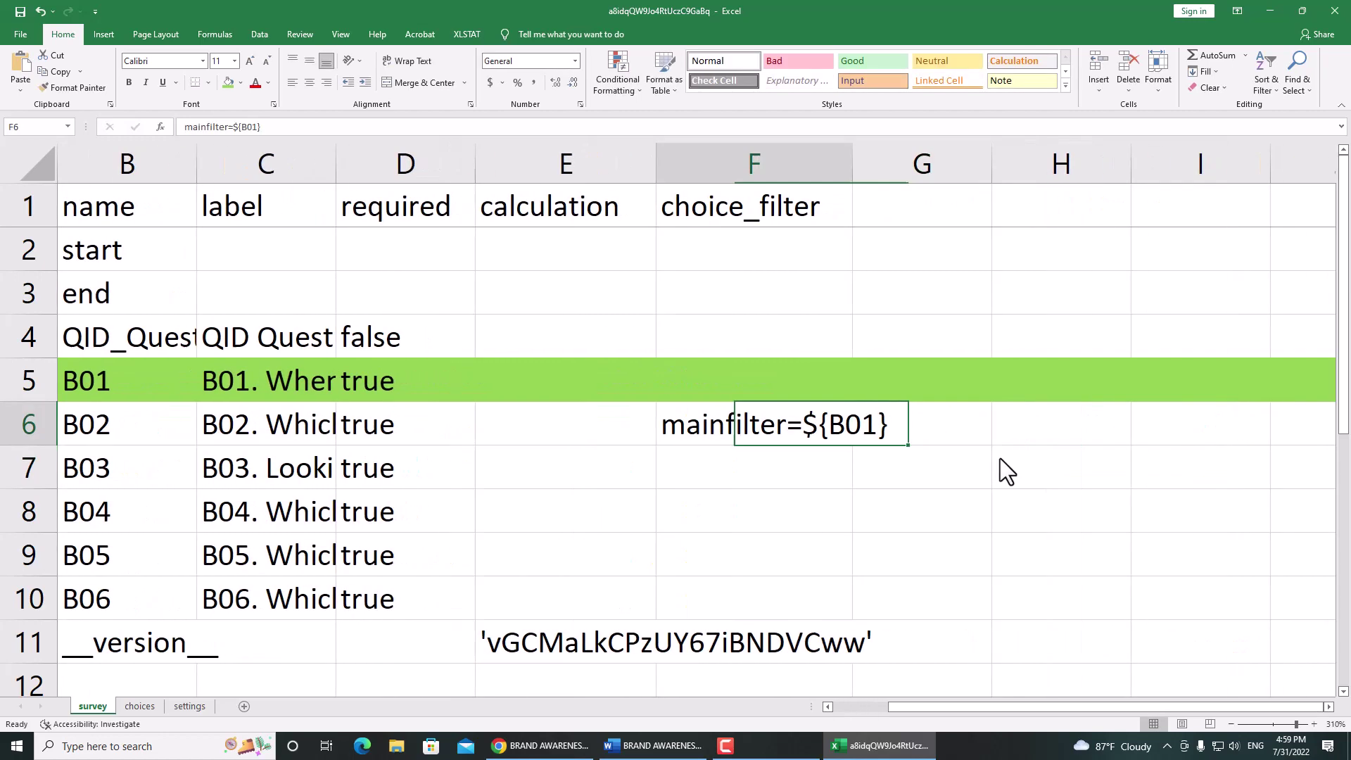
key(Left)
key(Right)
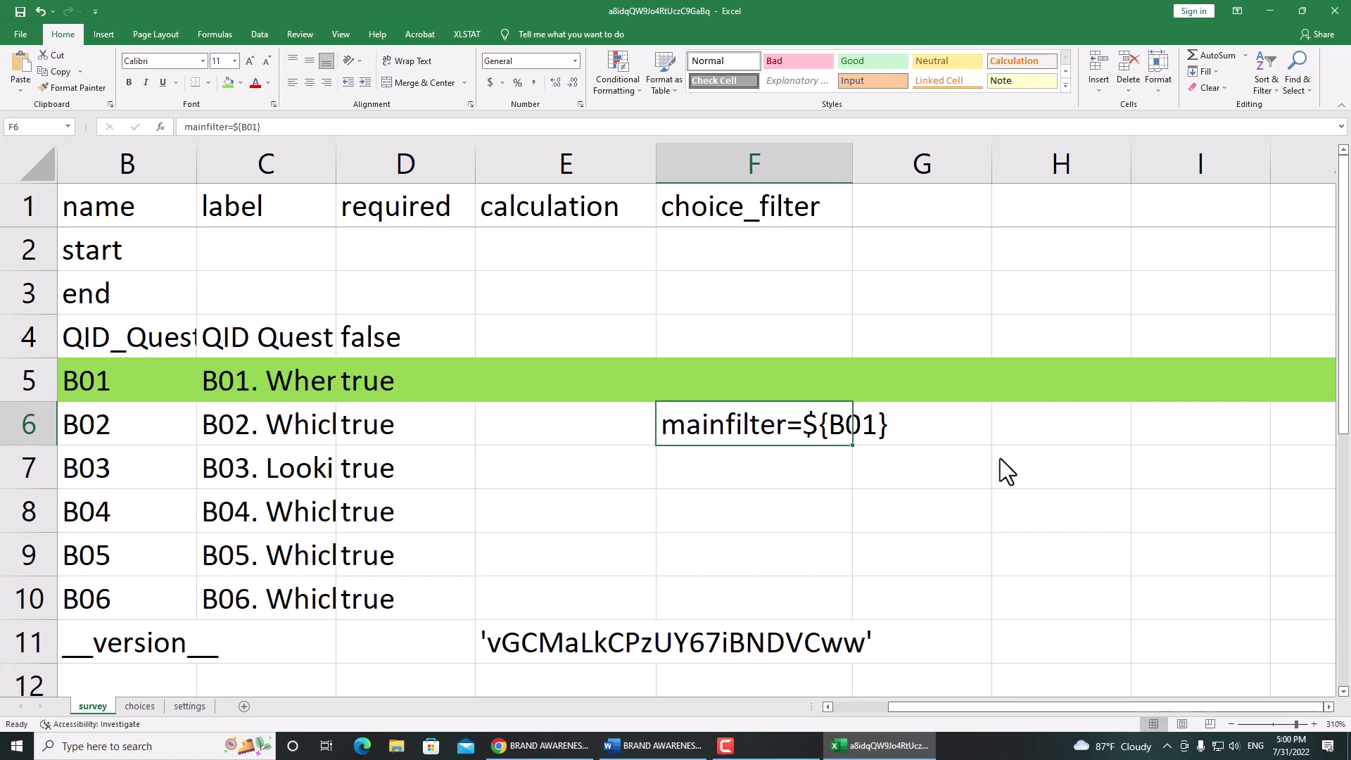
Negate B02's choice_filter expression by wrapping it in a lowercase not, so F6 reads not(mainfilter=${B01}).
key(F2)
key(Home)
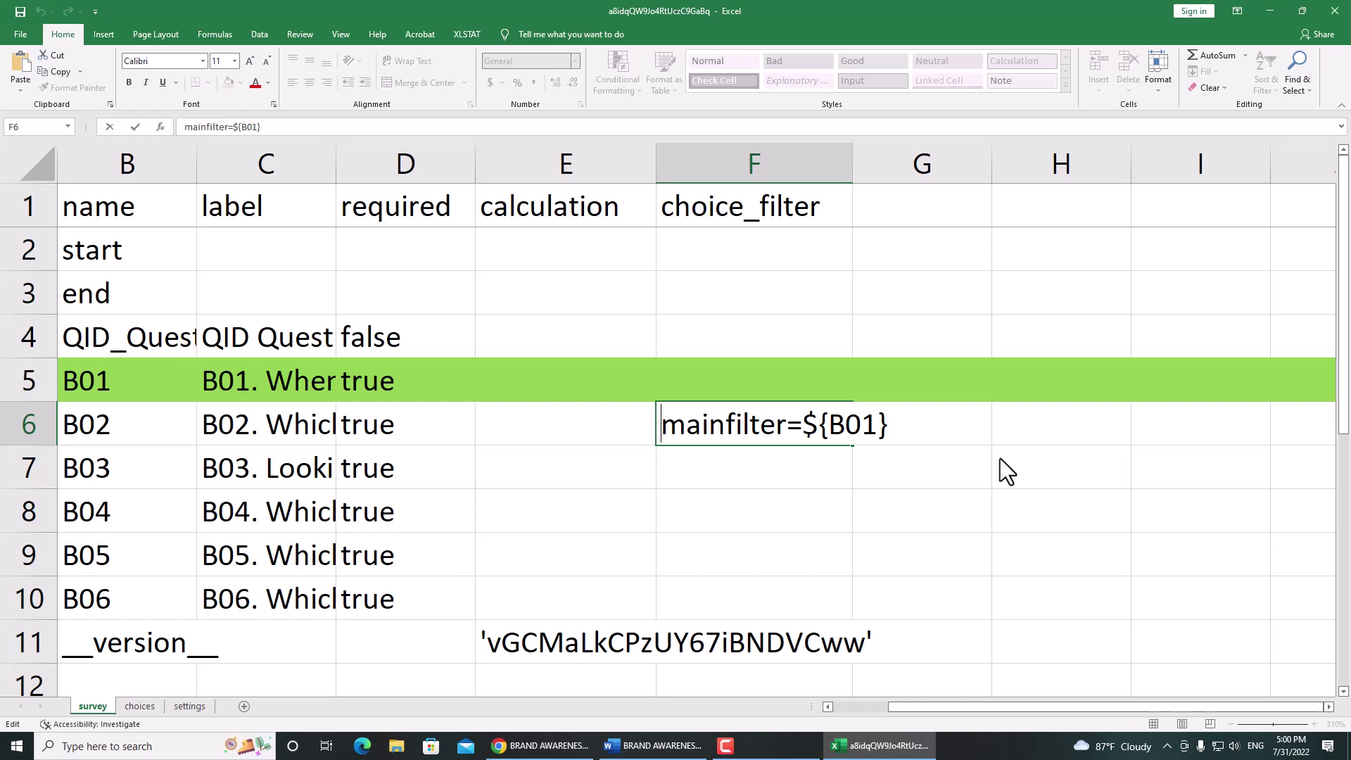
text(()
key(End)
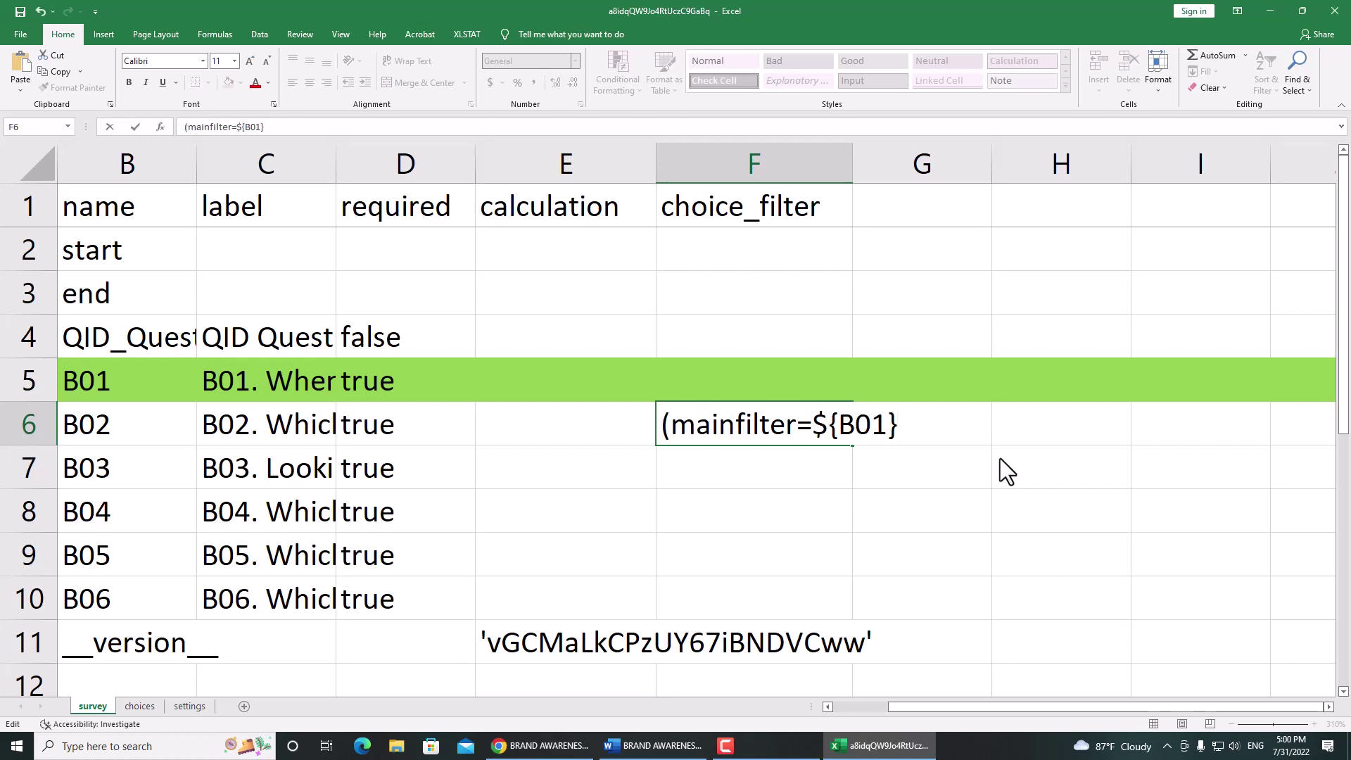
text())
key(Home)
text(NOT)
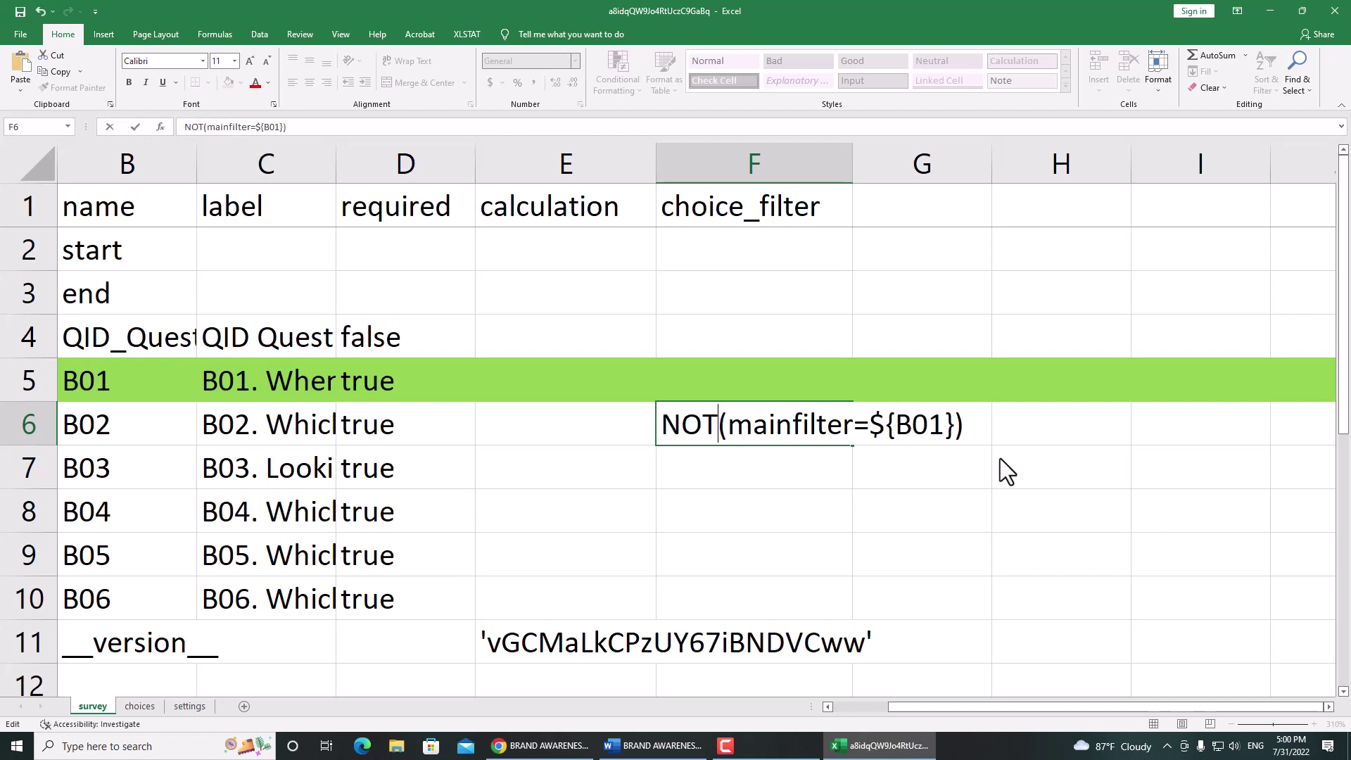
key(BackSpace)
key(BackSpace)
key(BackSpace)
text(not)
key(ctrl+Return)
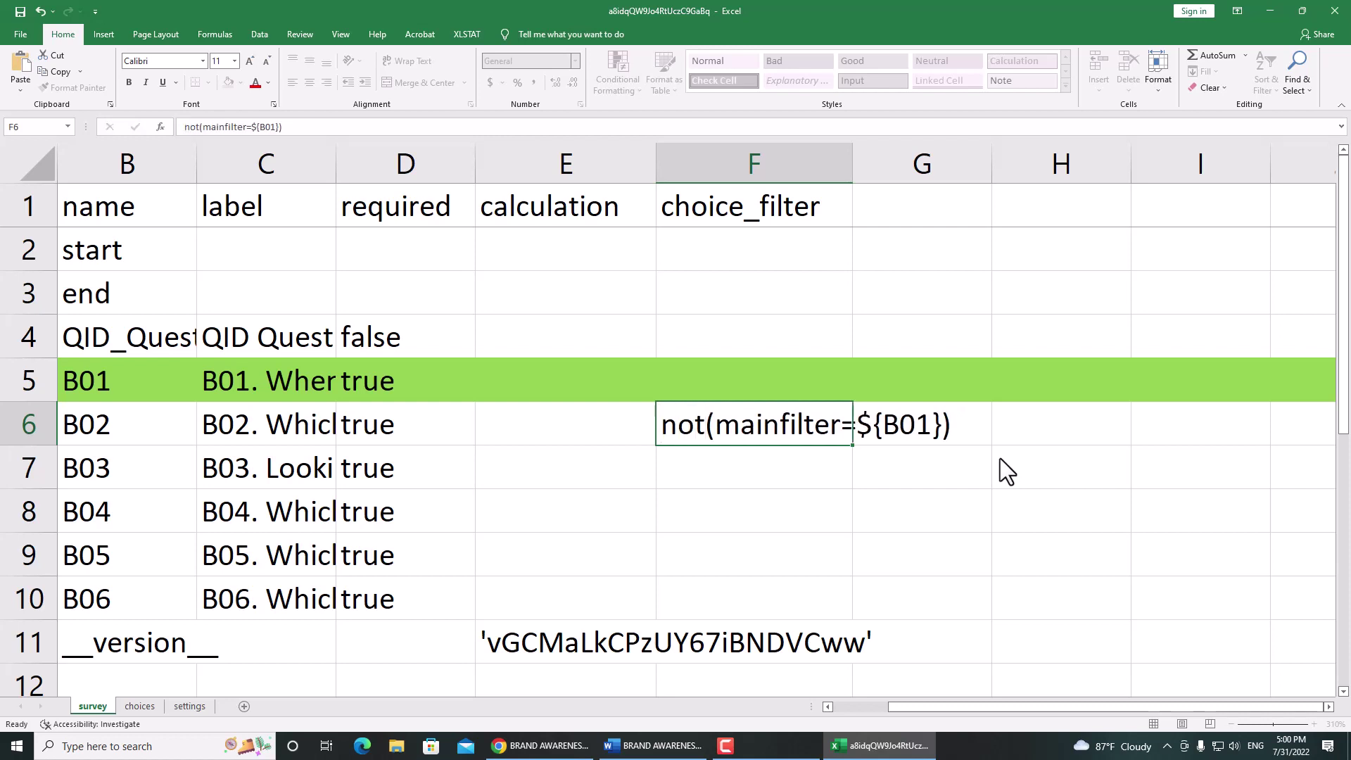
Save the XLSForm workbook and close it.
key(Left)
key(Right)
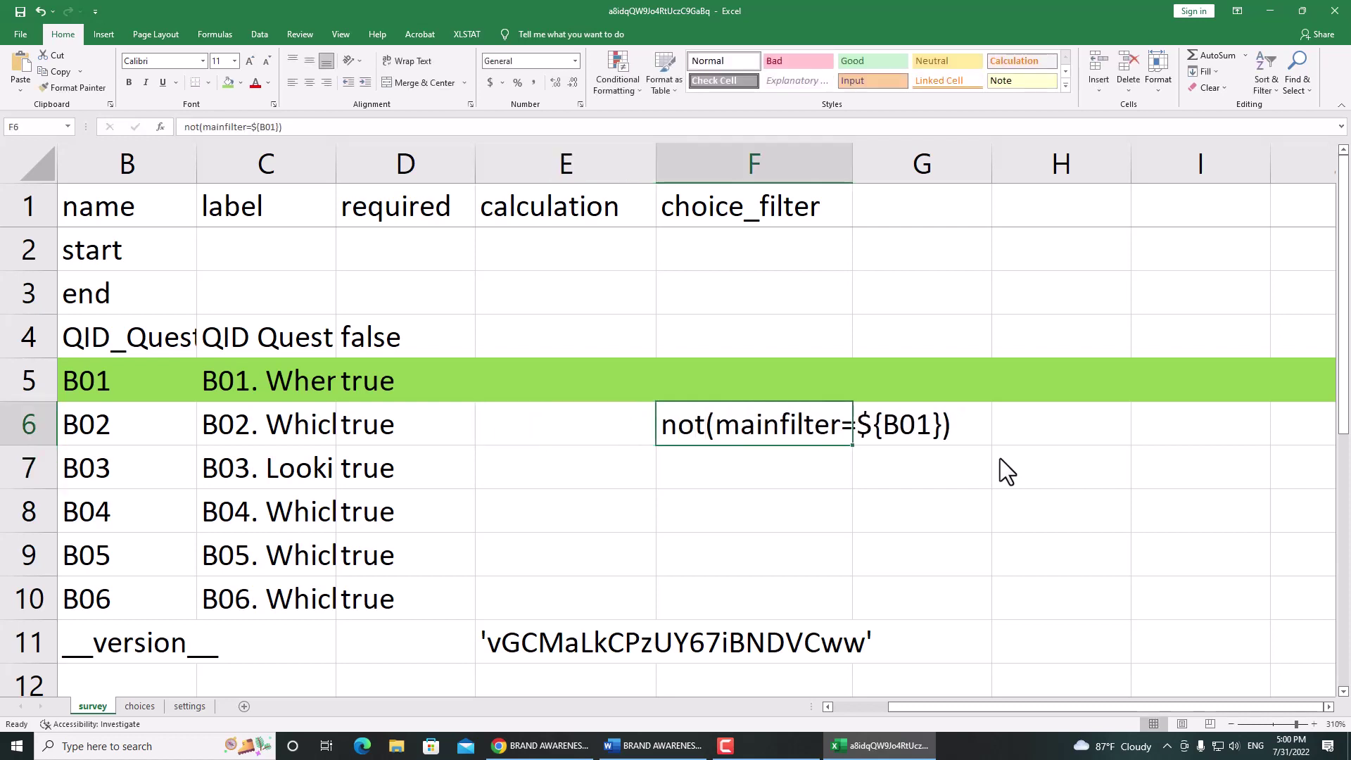
key(Left)
key(Right)
click(23, 15)
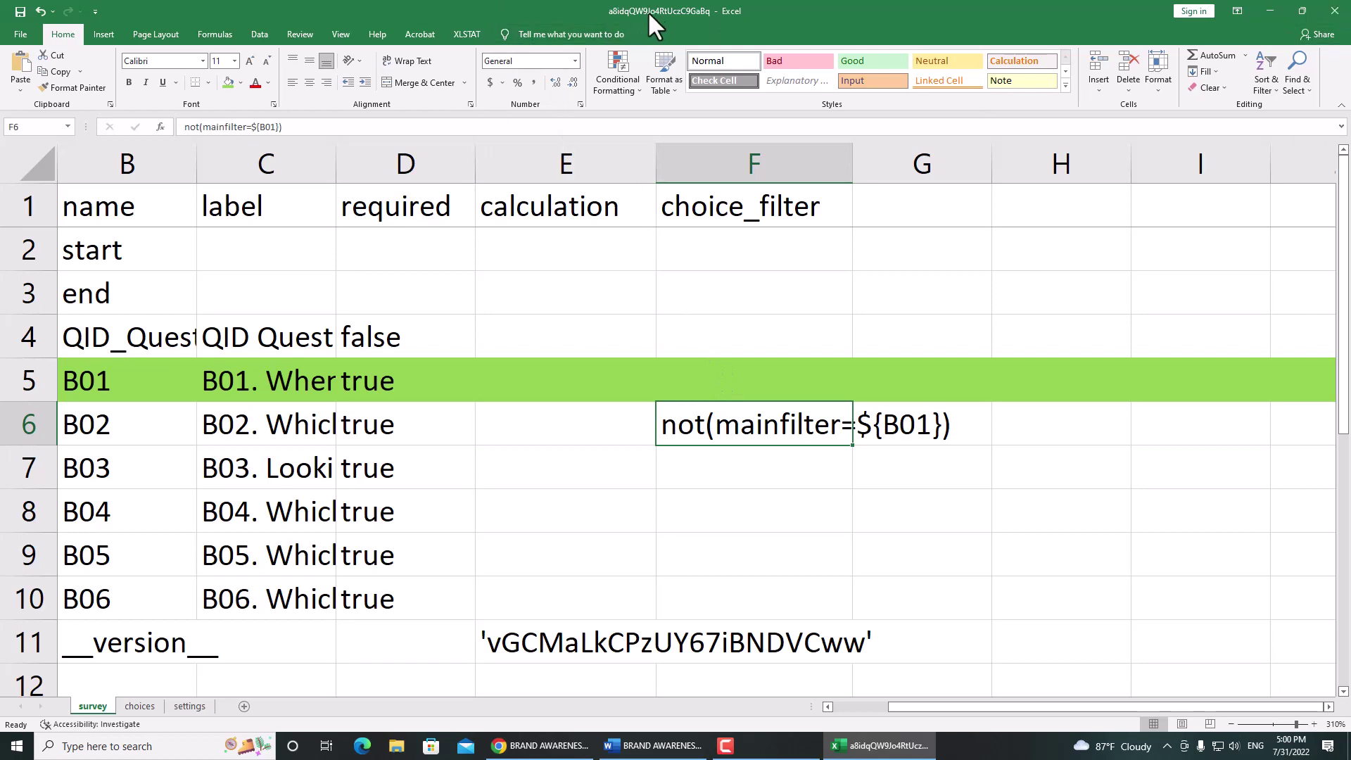
click(1333, 11)
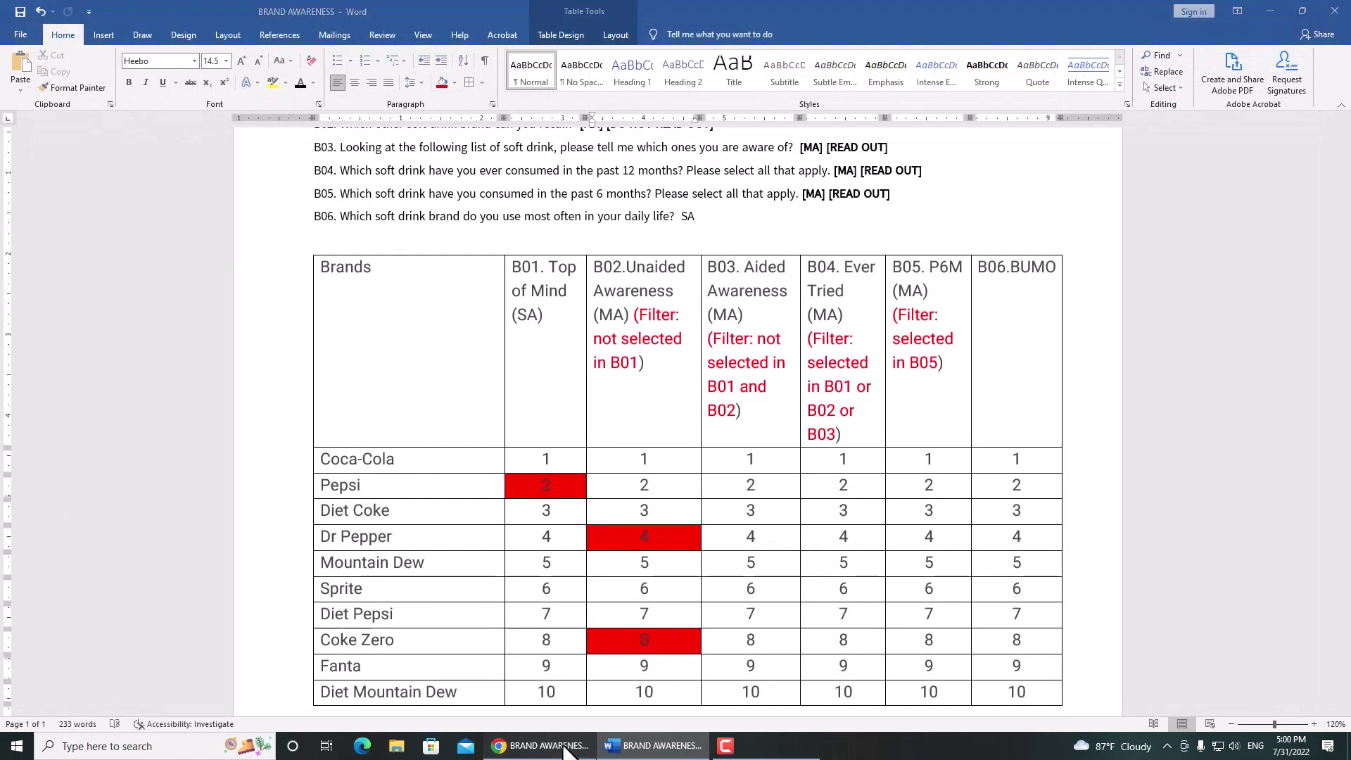
Switch to KoBoToolbox in Chrome and replace the BRAND AWARENESS CASCADING form with the edited XLSForm from the Downloads folder.
click(542, 745)
click(1225, 192)
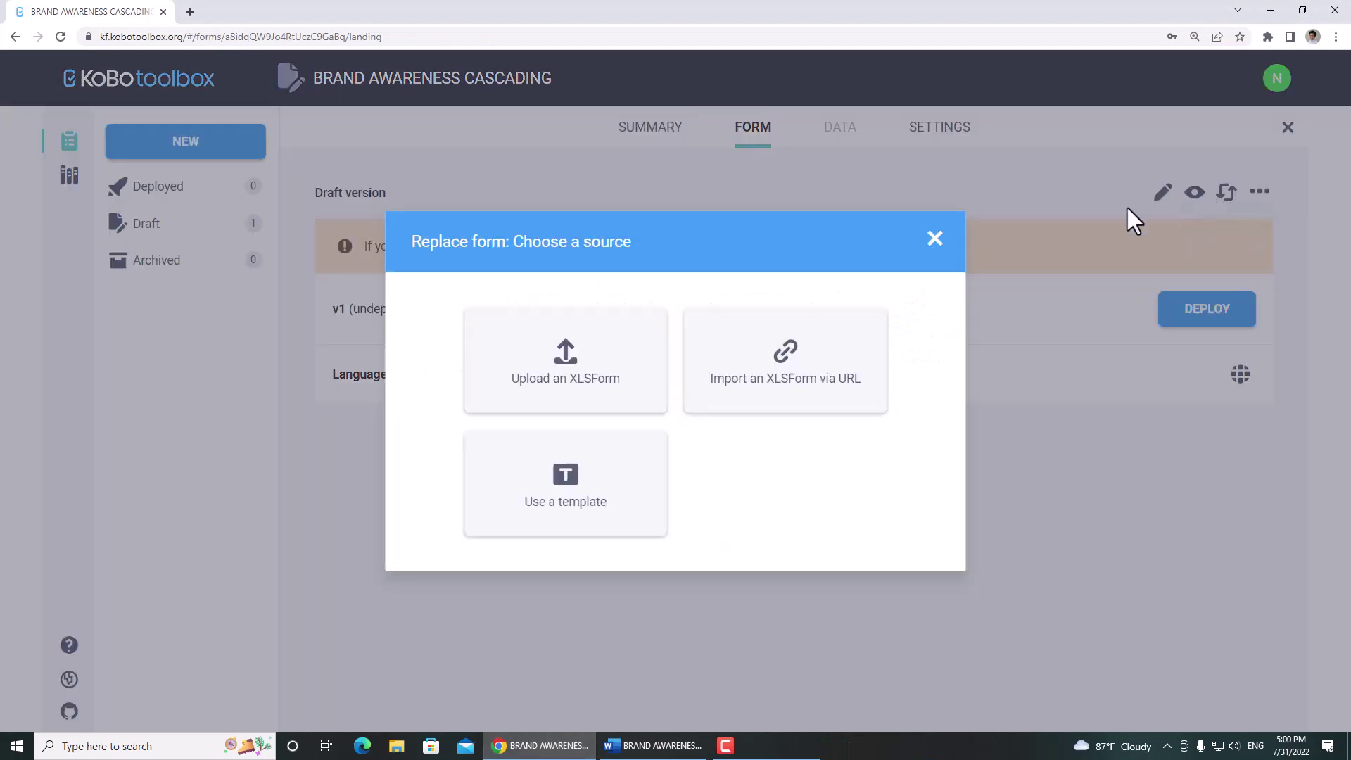
click(533, 407)
click(566, 414)
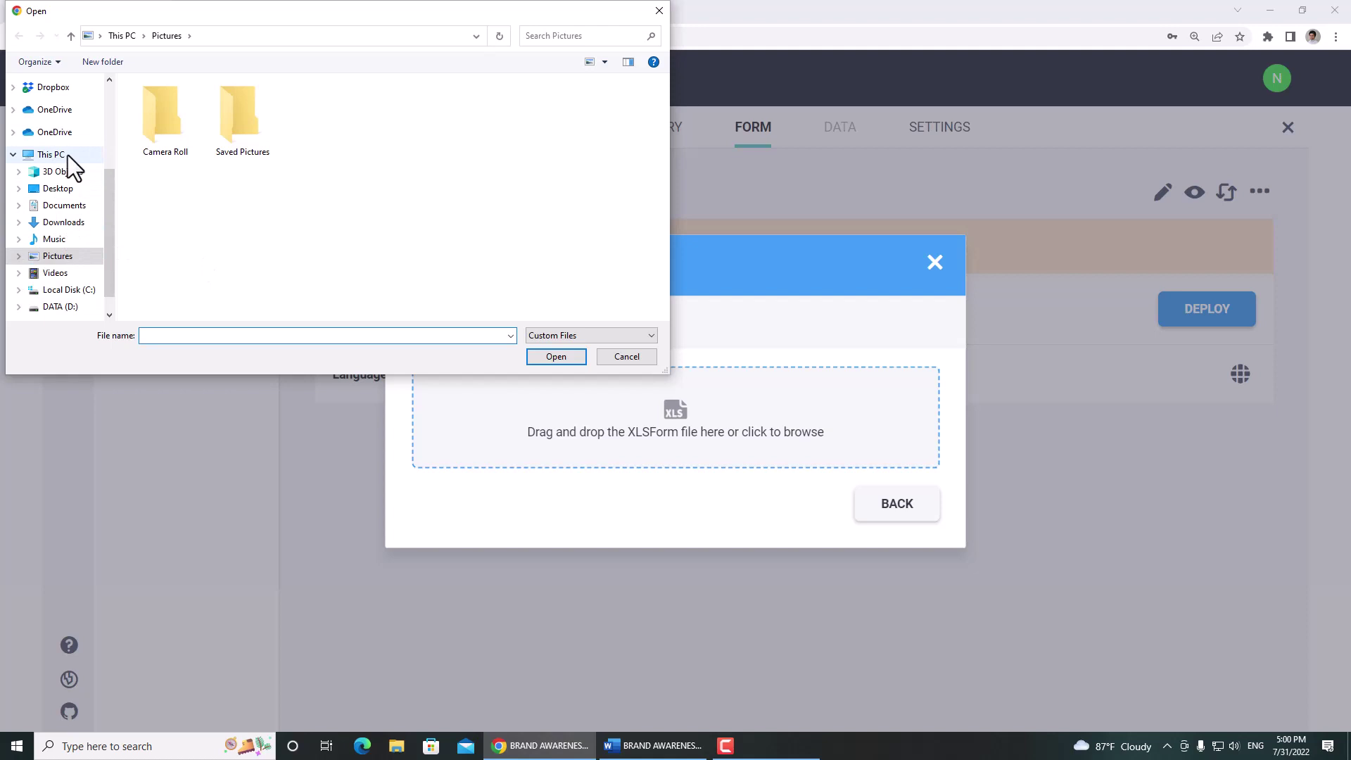
click(56, 222)
click(219, 121)
double_click(219, 121)
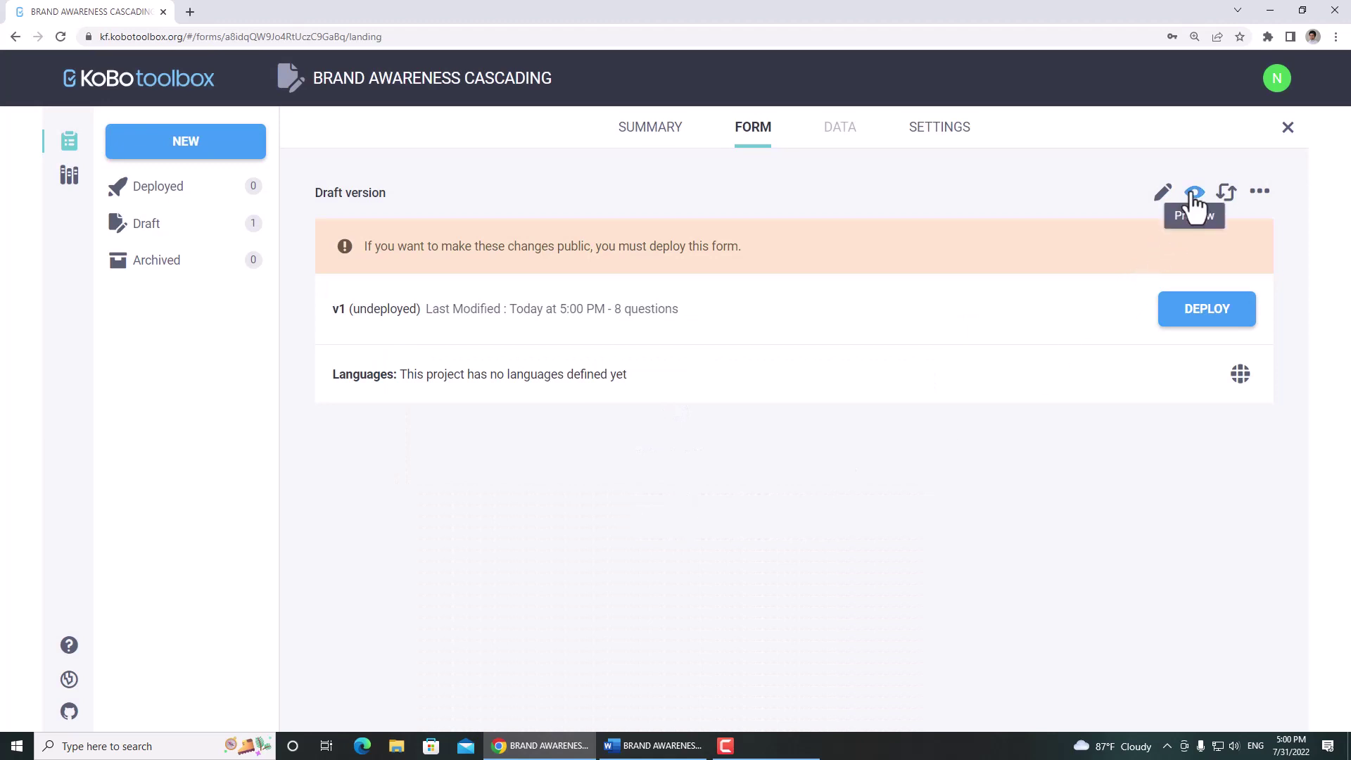
Preview the form and test B02's choice filter by answering B01 with Pepsi and with Coca-Cola, then close the preview.
click(1194, 194)
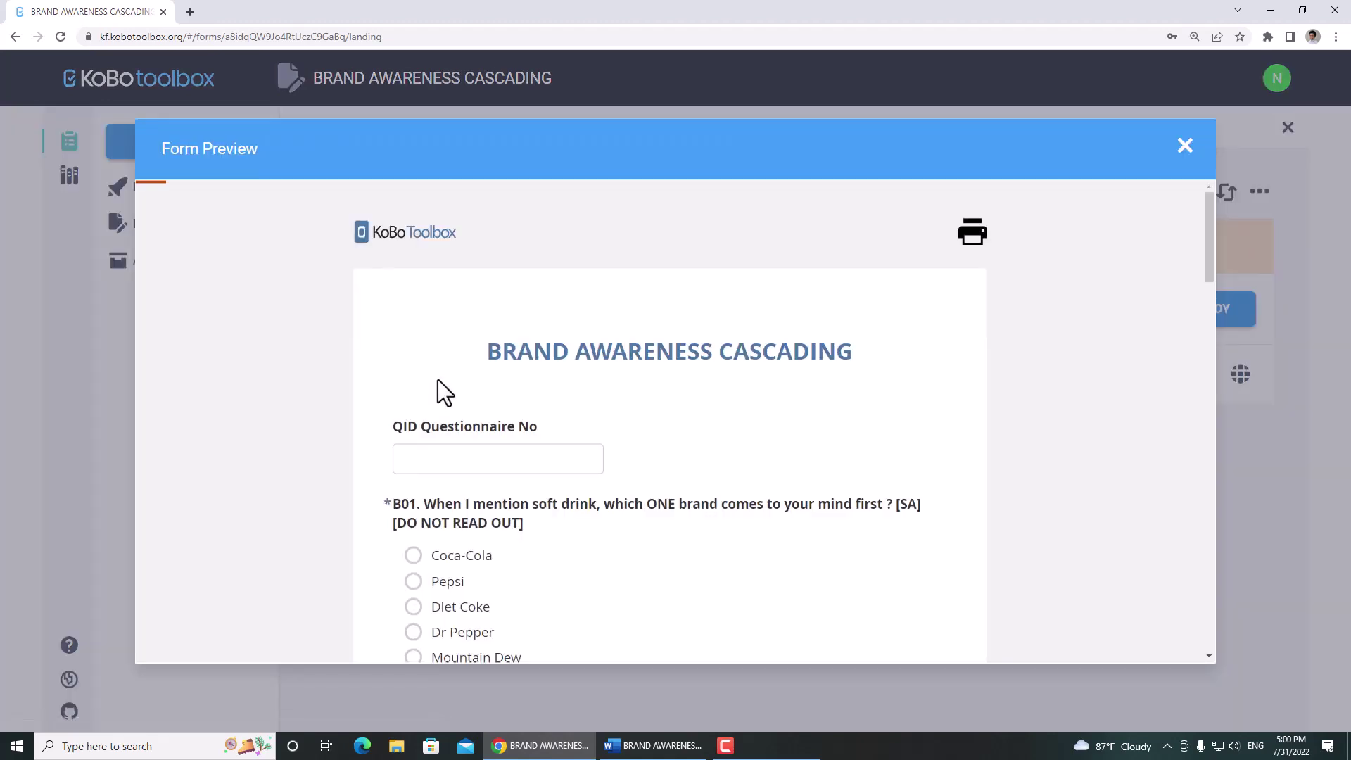
scroll(446, 408, down, 4)
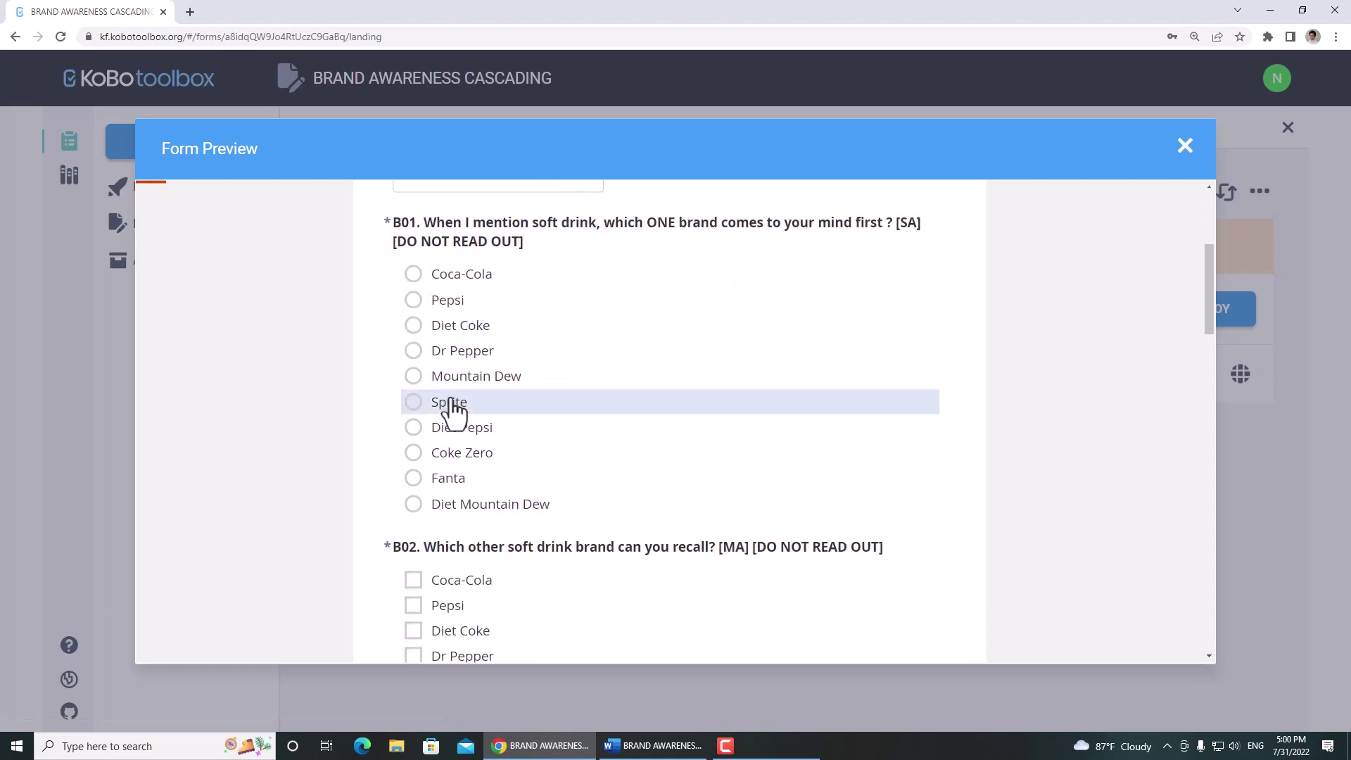
click(451, 310)
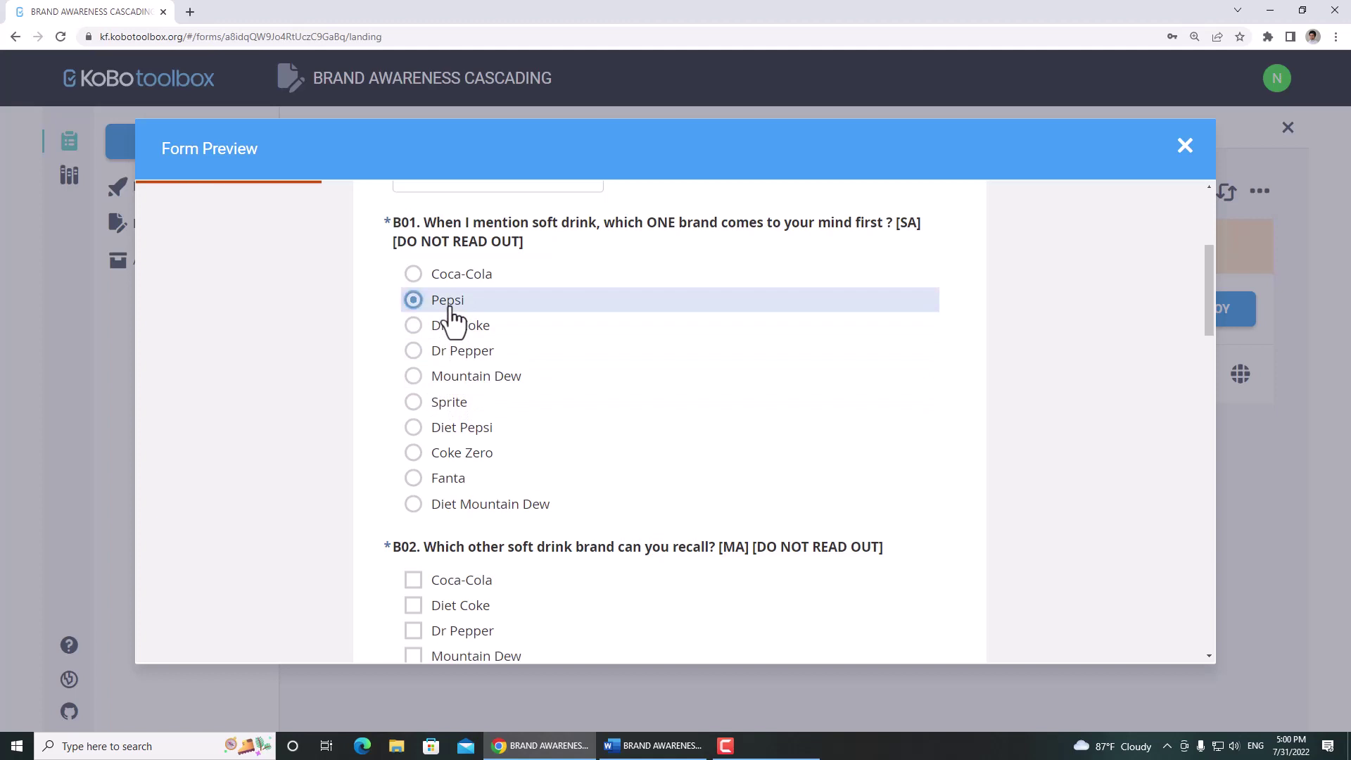
scroll(431, 431, down, 1)
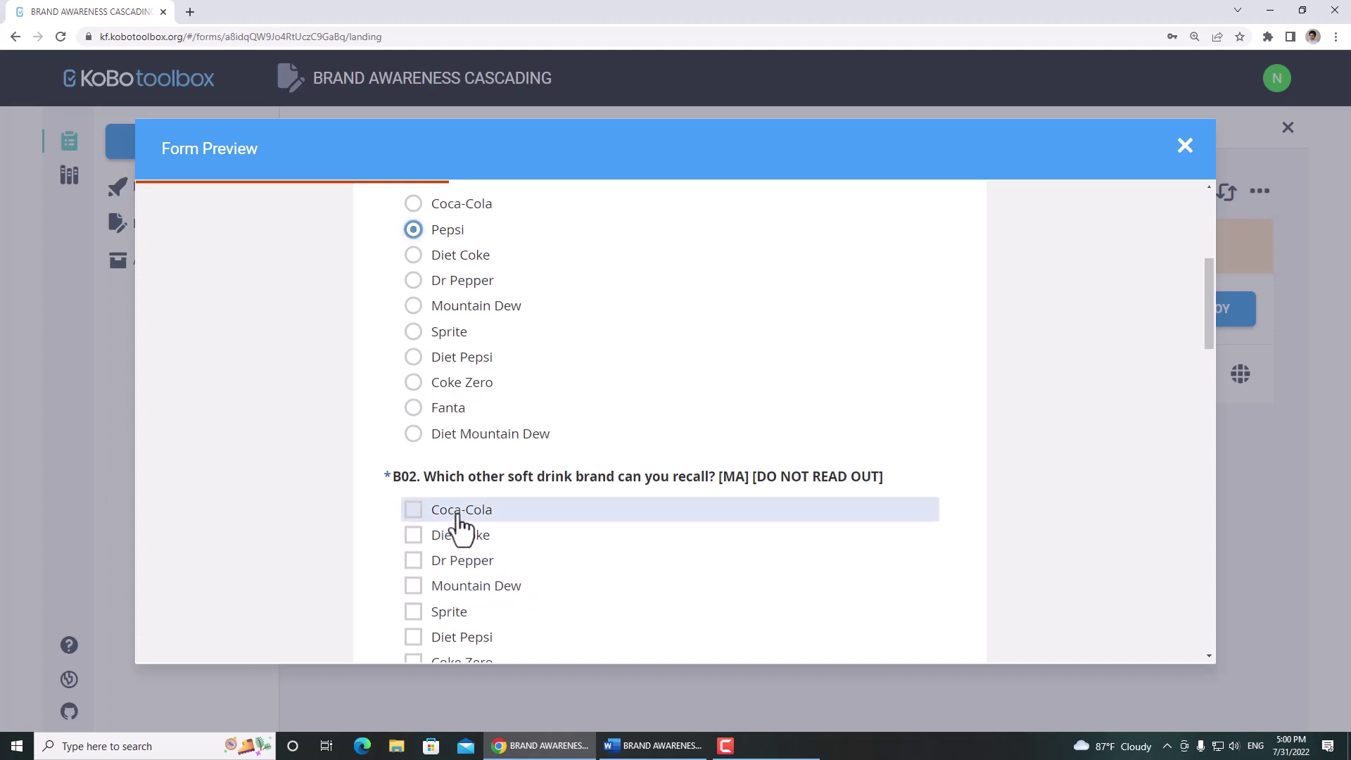
scroll(466, 470, up, 1)
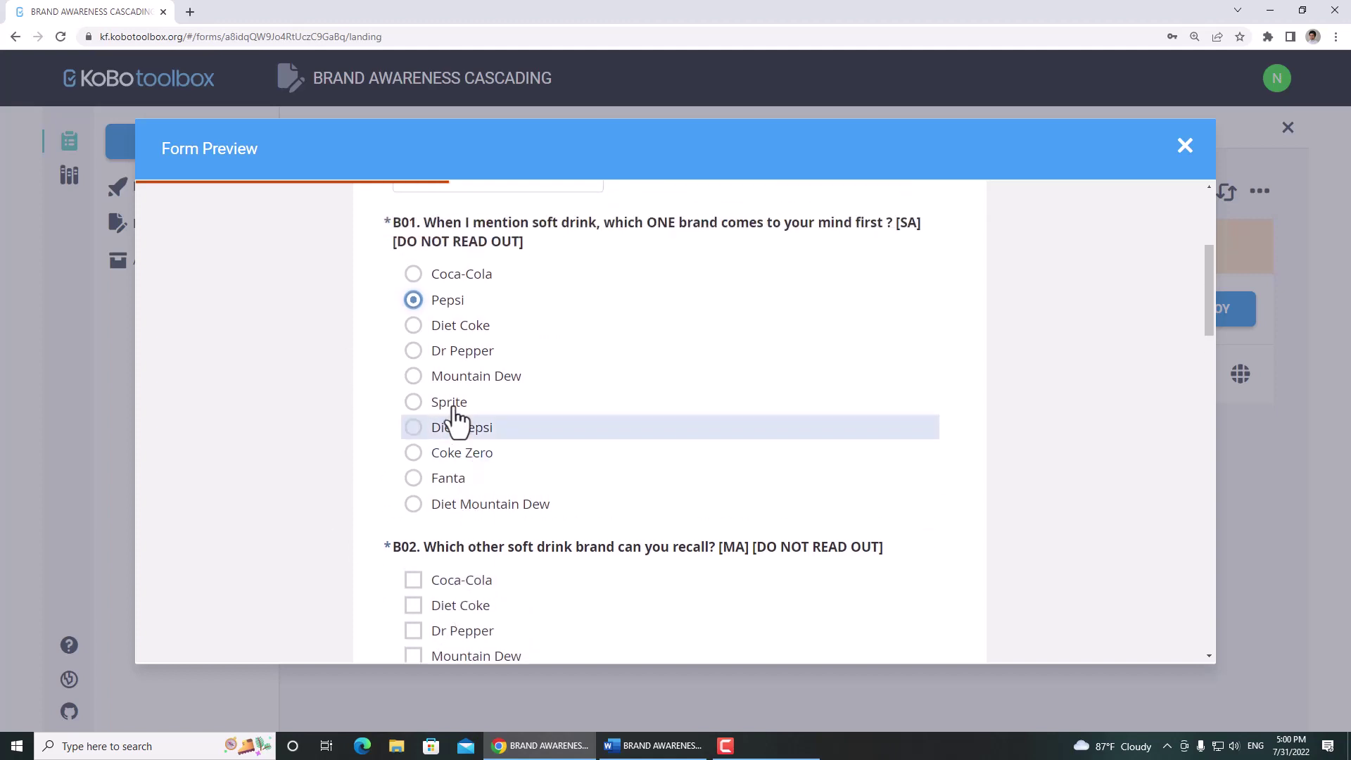
click(460, 280)
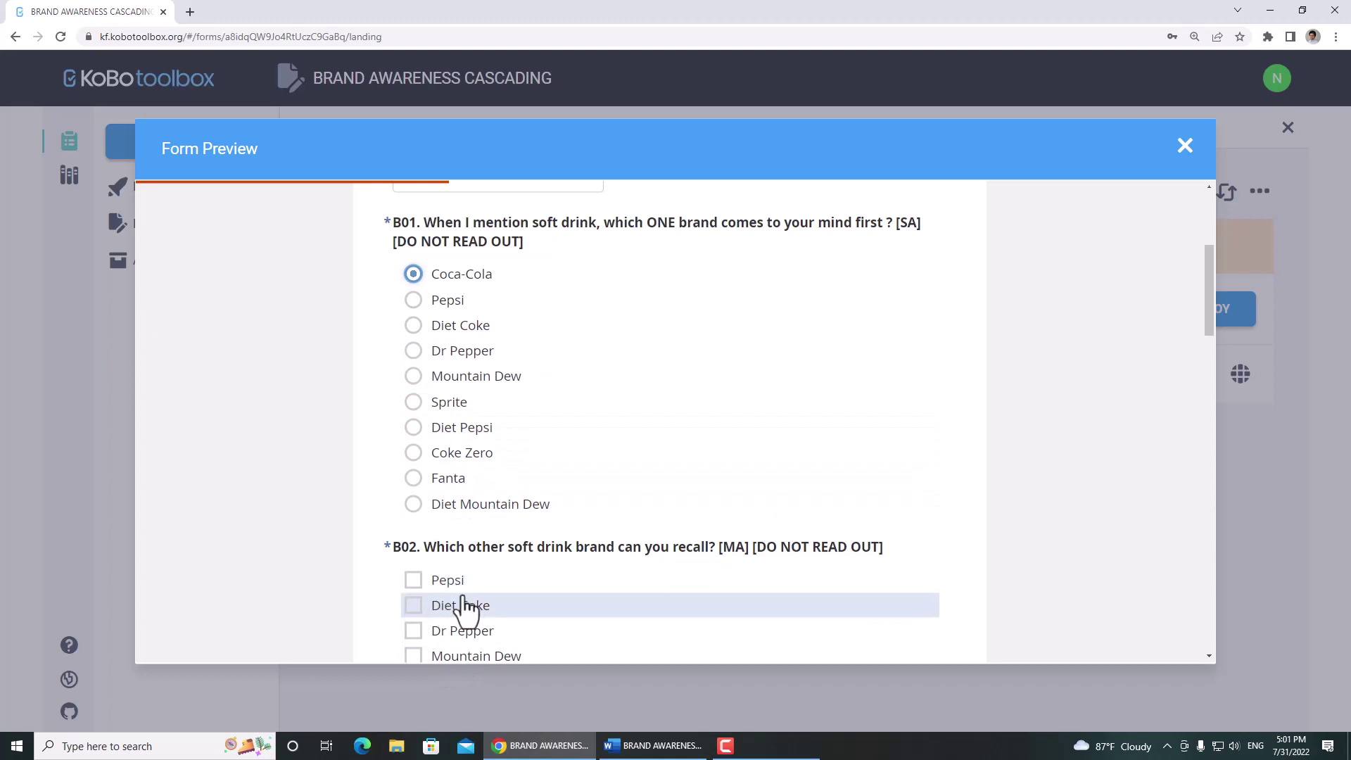
click(1185, 146)
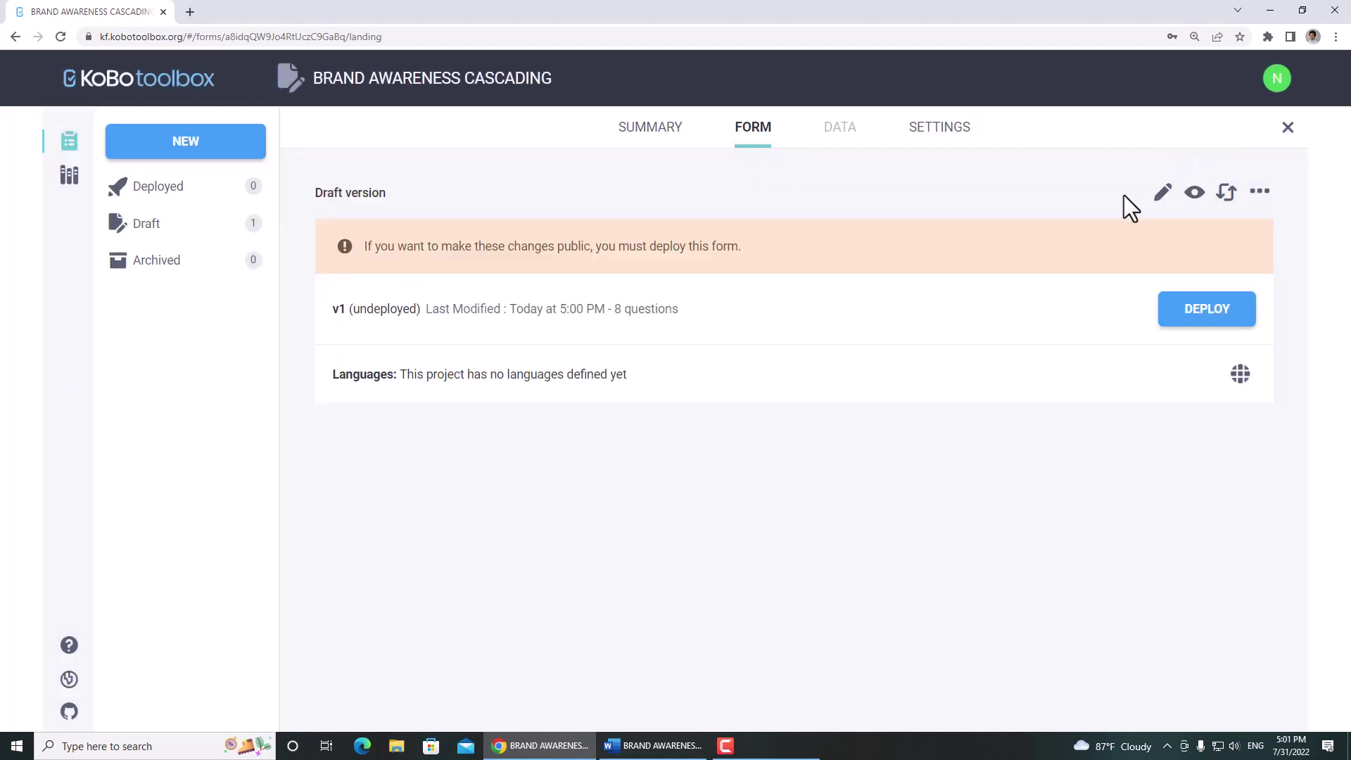
Reopen the XLSForm workbook in Excel and widen the choice_filter column on the survey sheet to fit B02's expression.
key(super)
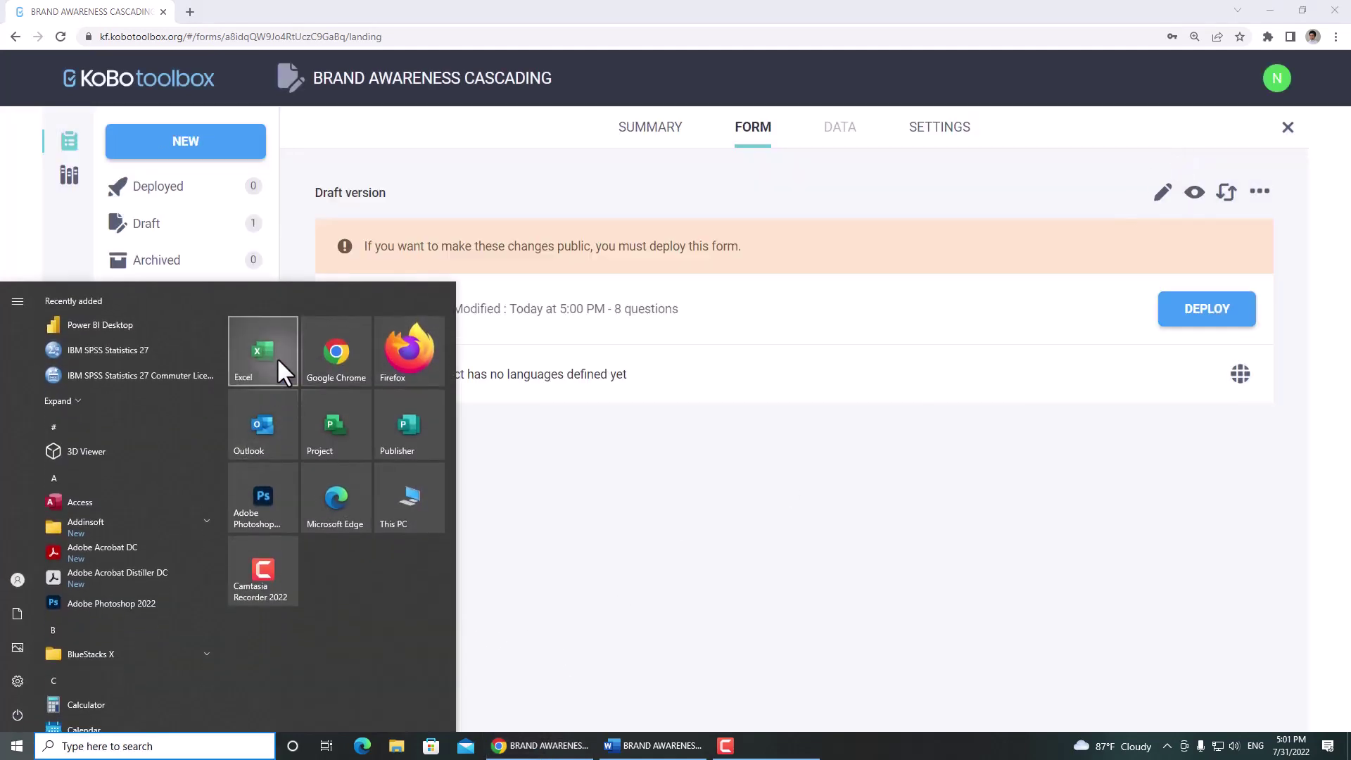
click(277, 360)
click(190, 325)
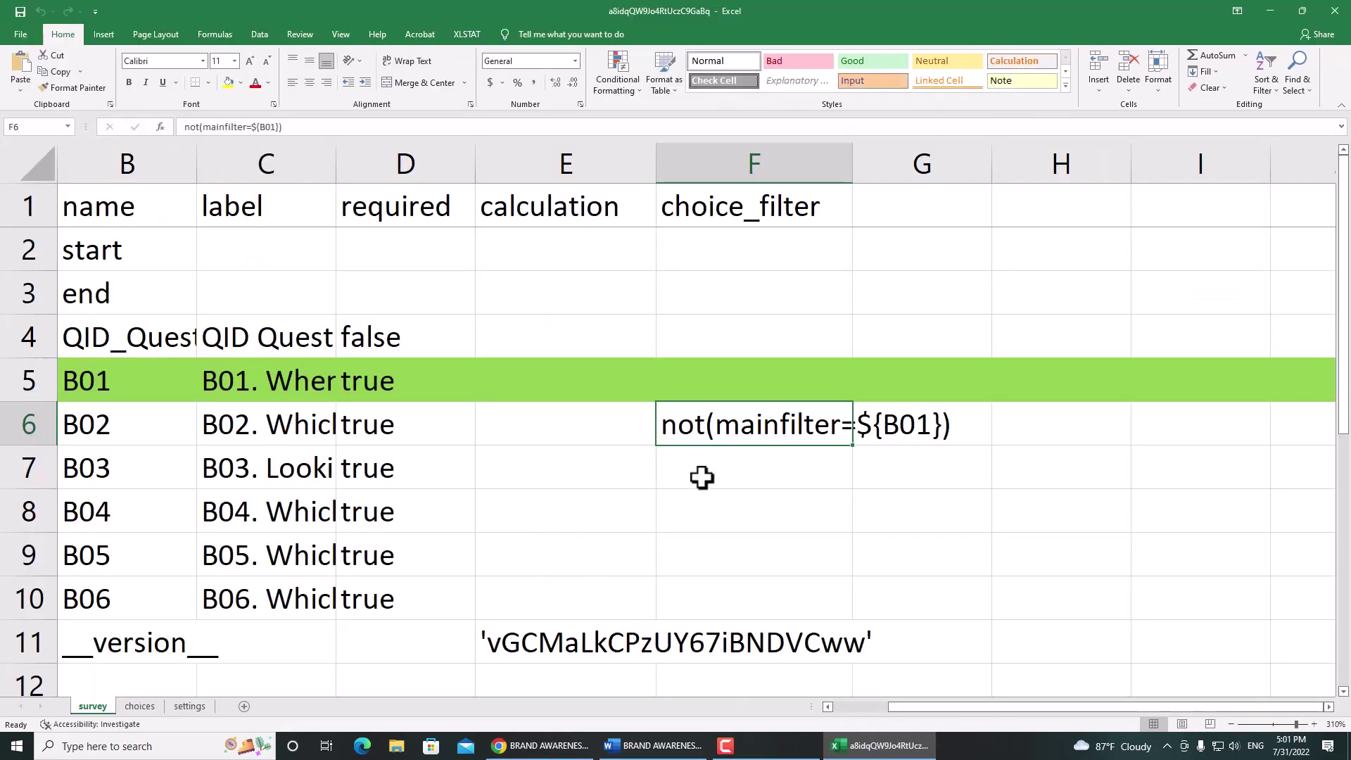
click(699, 477)
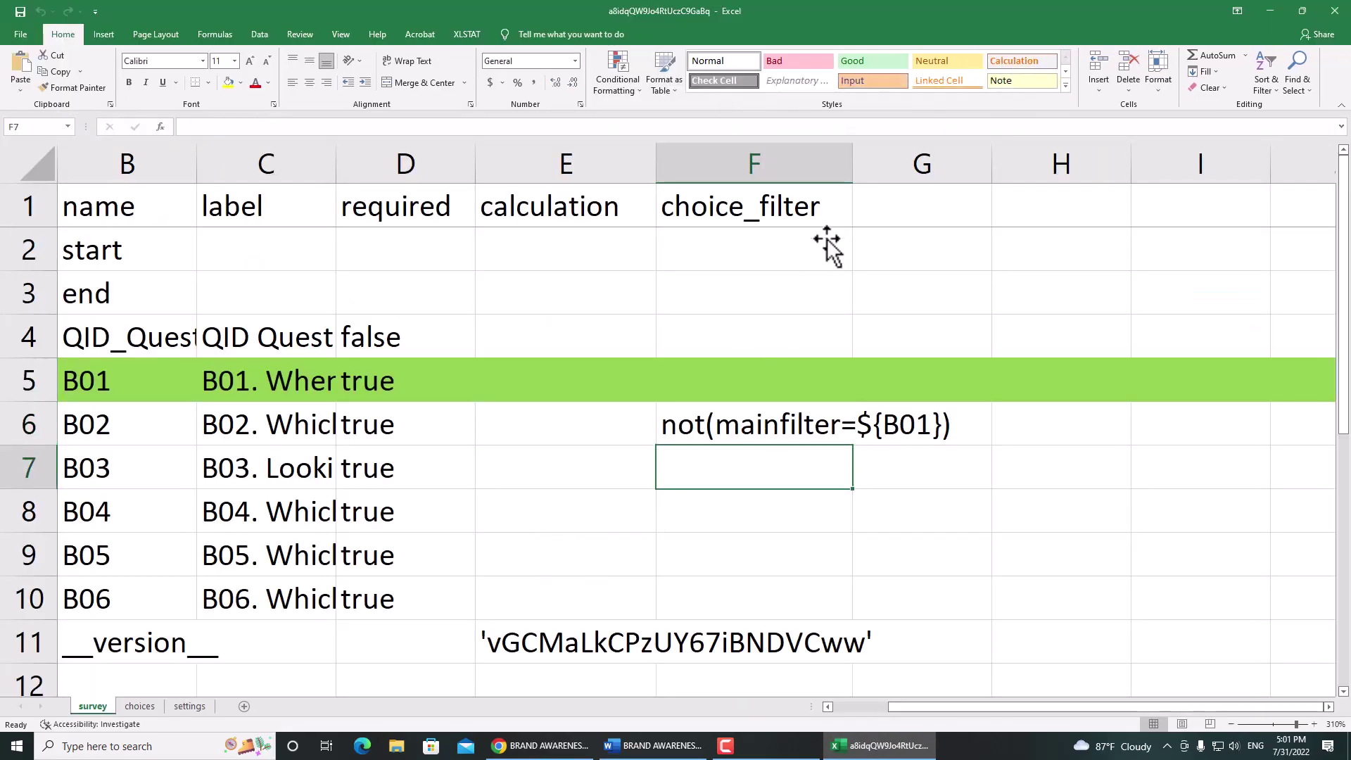
drag(851, 164, 979, 164)
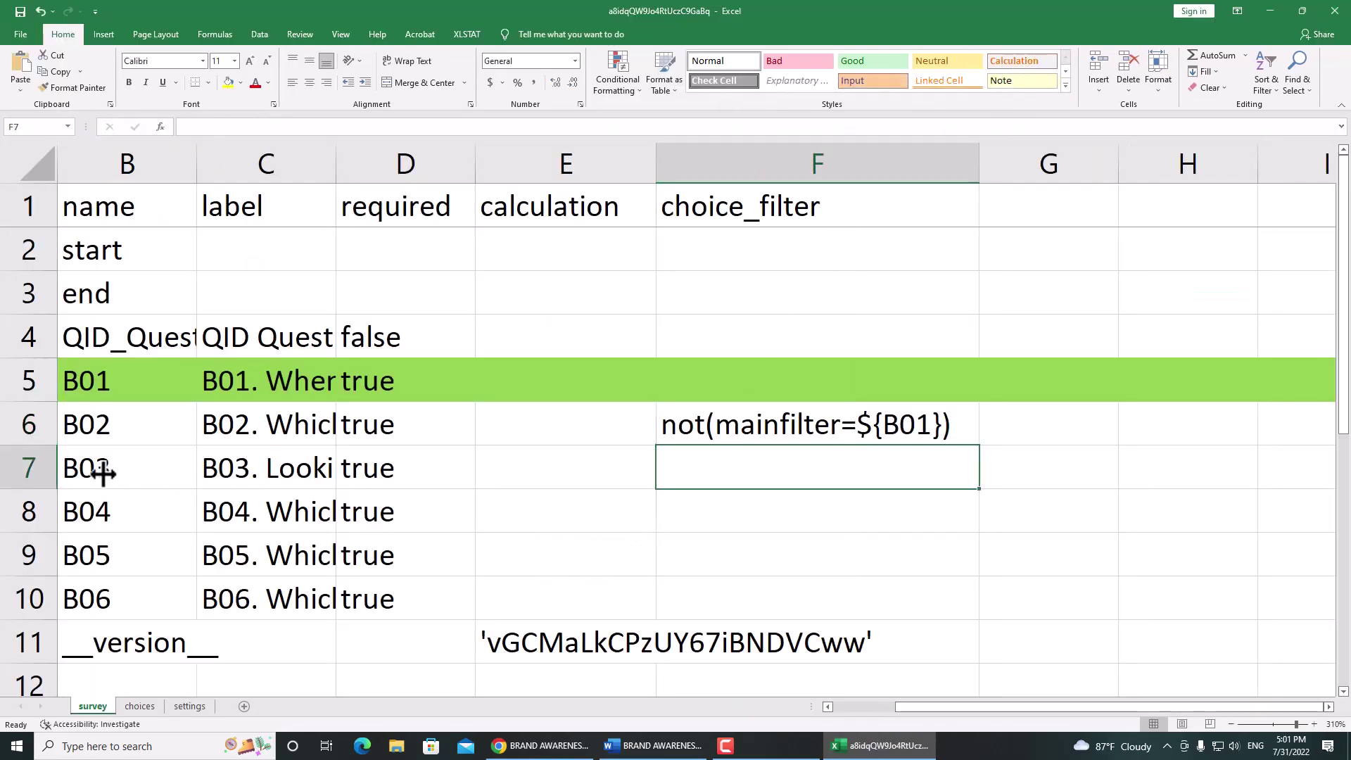
Switch to the BRAND AWARENESS document in Word and review the filter rule for B03 in the brands table.
click(652, 745)
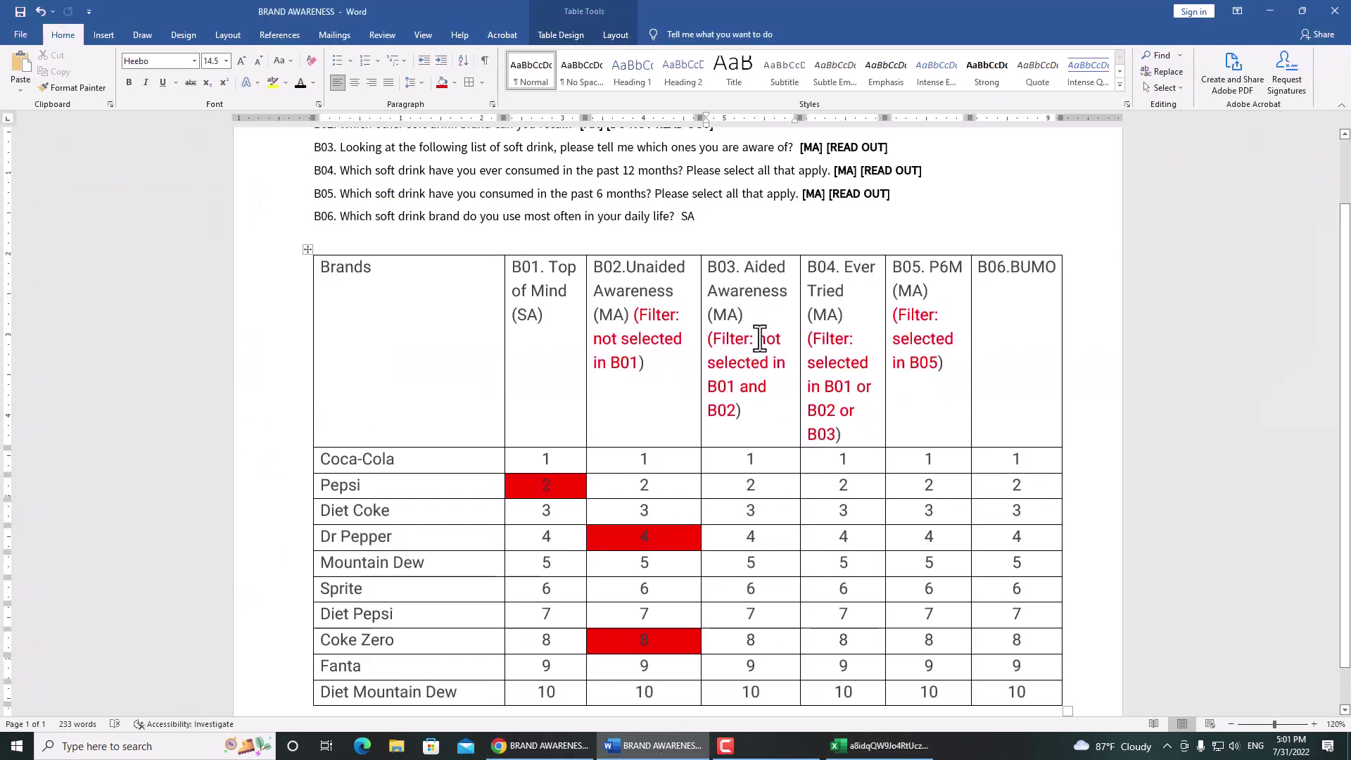
drag(759, 339, 739, 410)
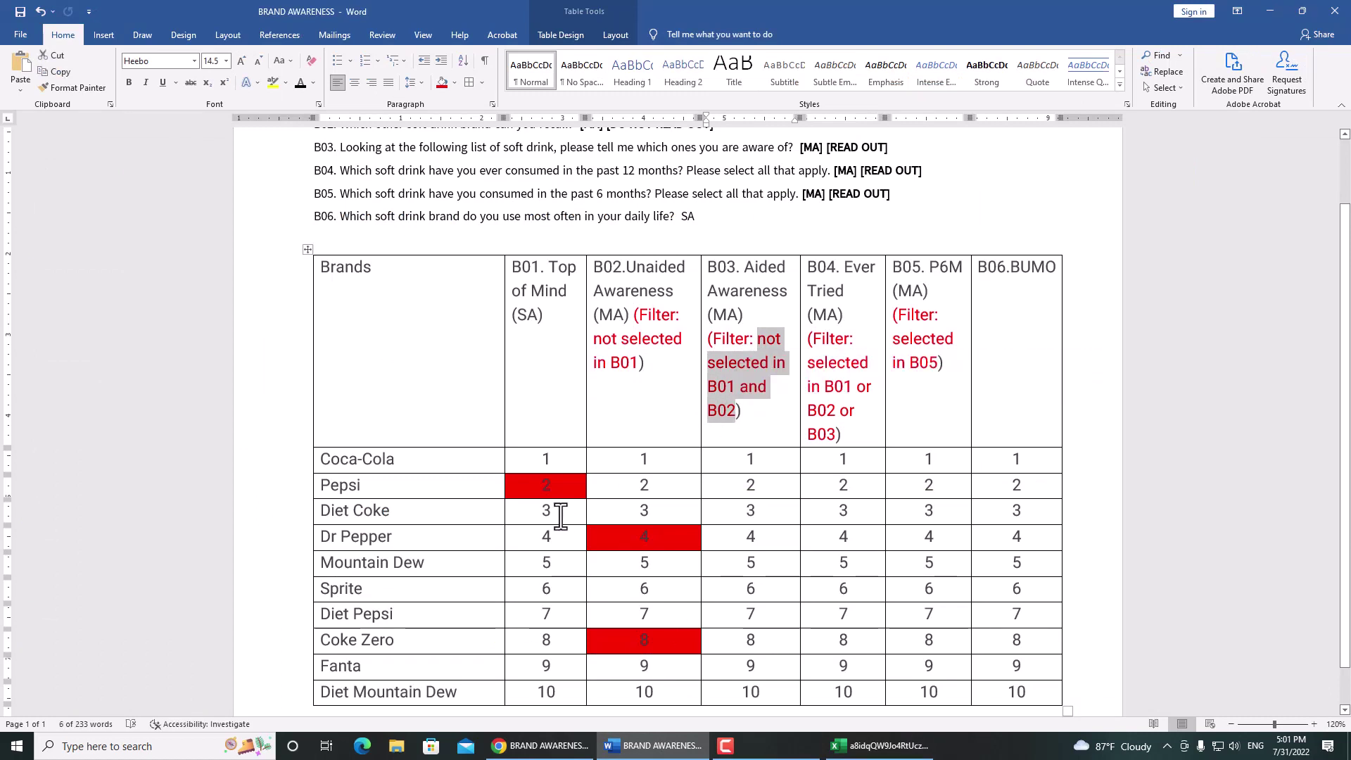
click(719, 303)
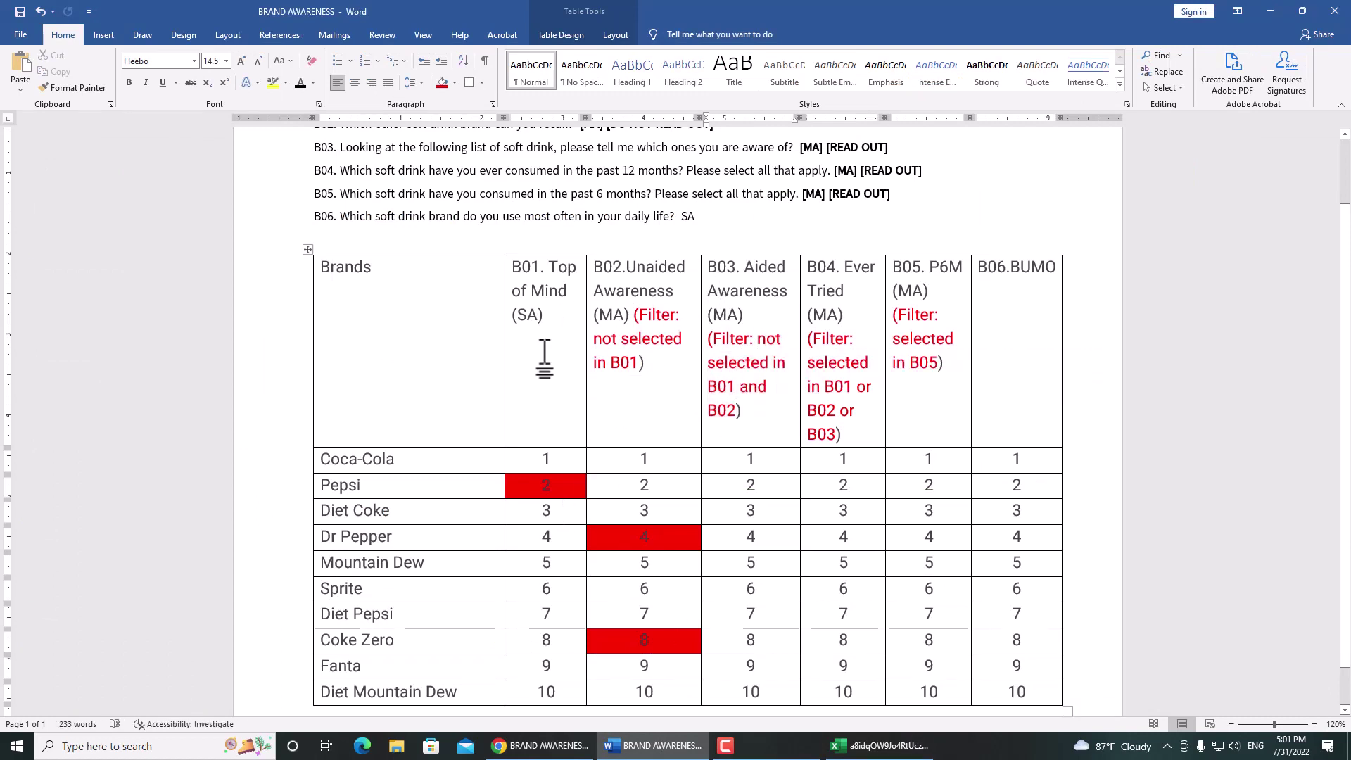
scroll(556, 429, down, 1)
scroll(633, 486, down, 1)
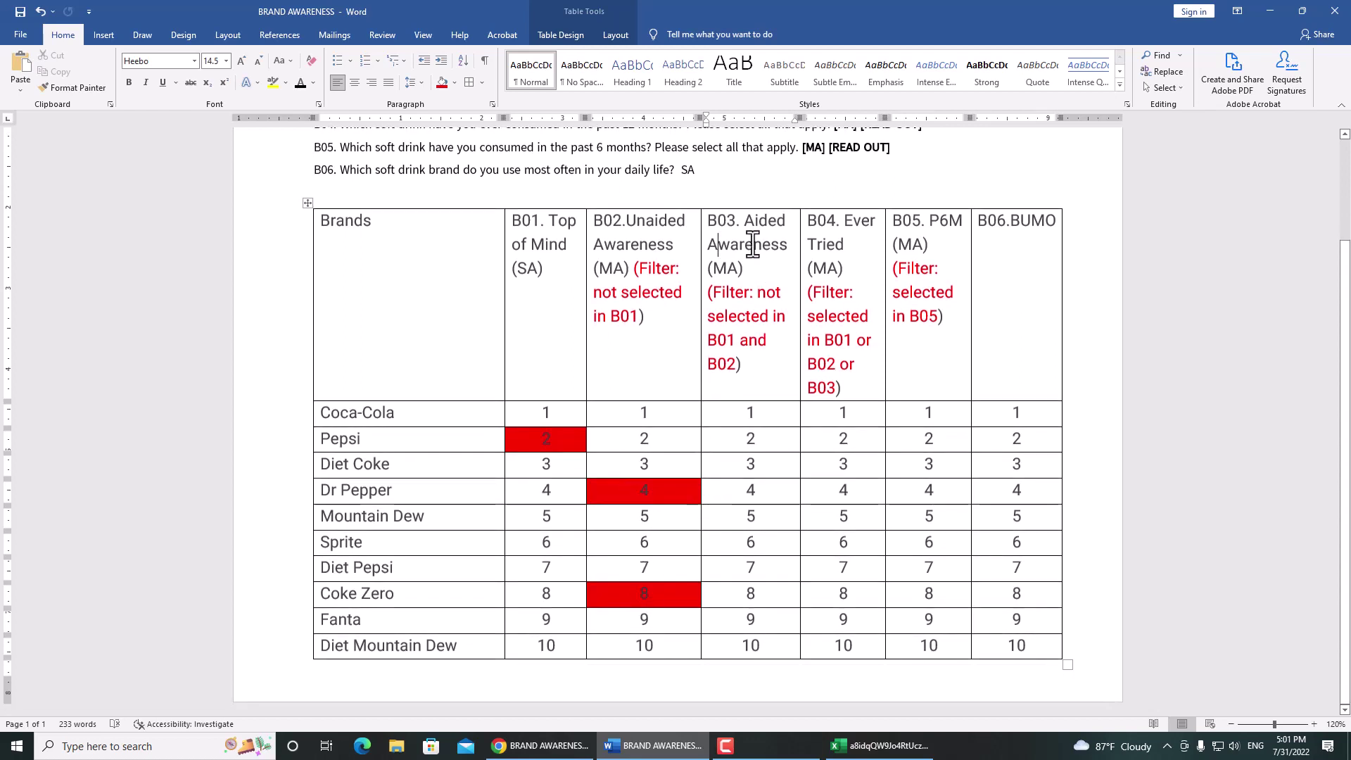
Return to the workbook in Excel and copy the mainfilter column name from the choices sheet into B03's choice_filter cell, F7, on the survey sheet.
click(879, 745)
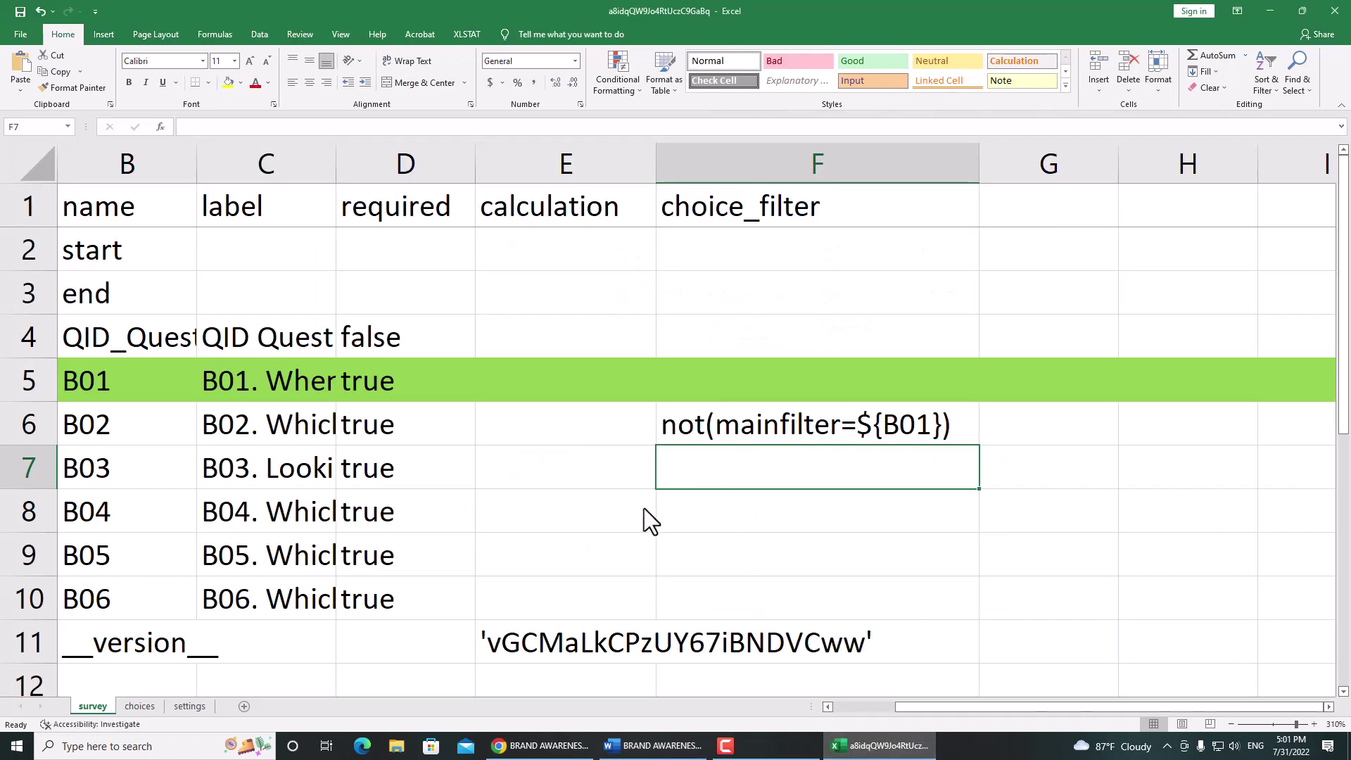
click(137, 705)
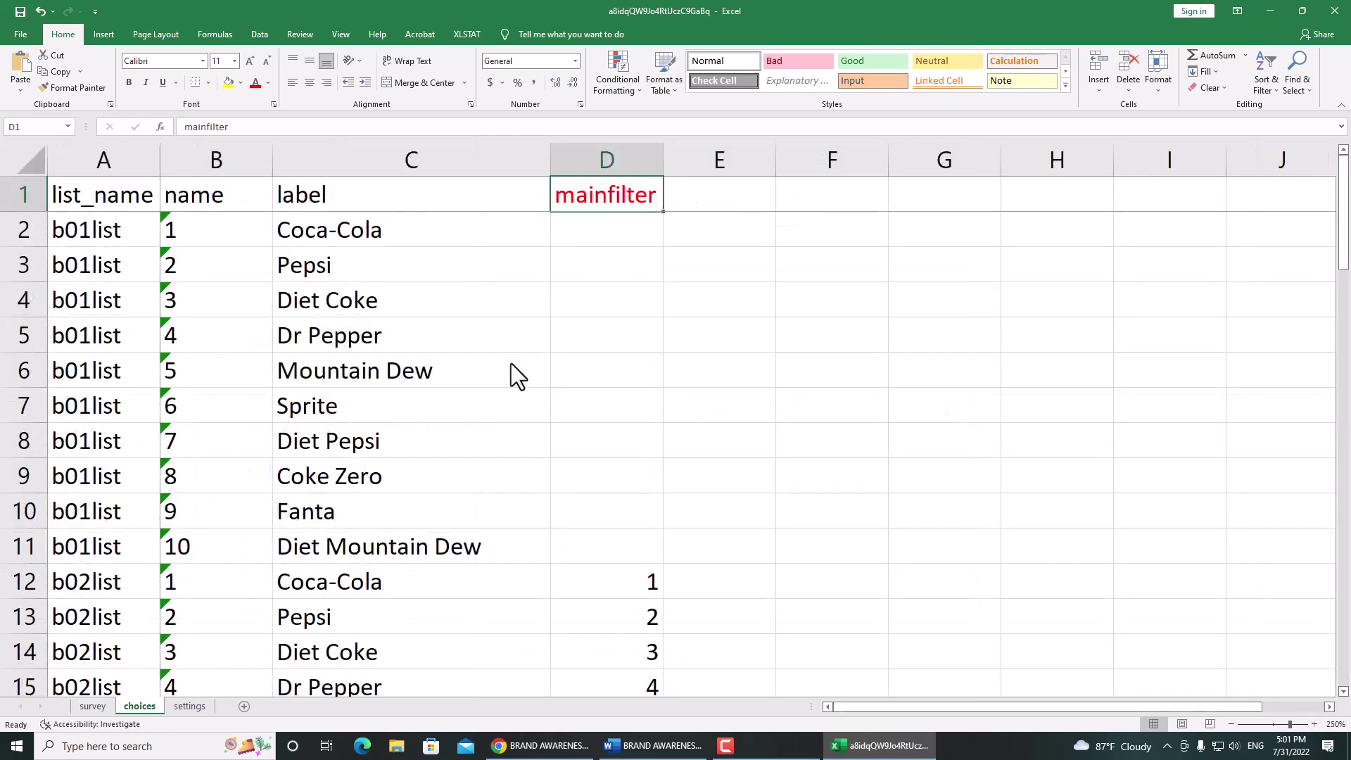
scroll(641, 527, down, 3)
scroll(613, 454, up, 3)
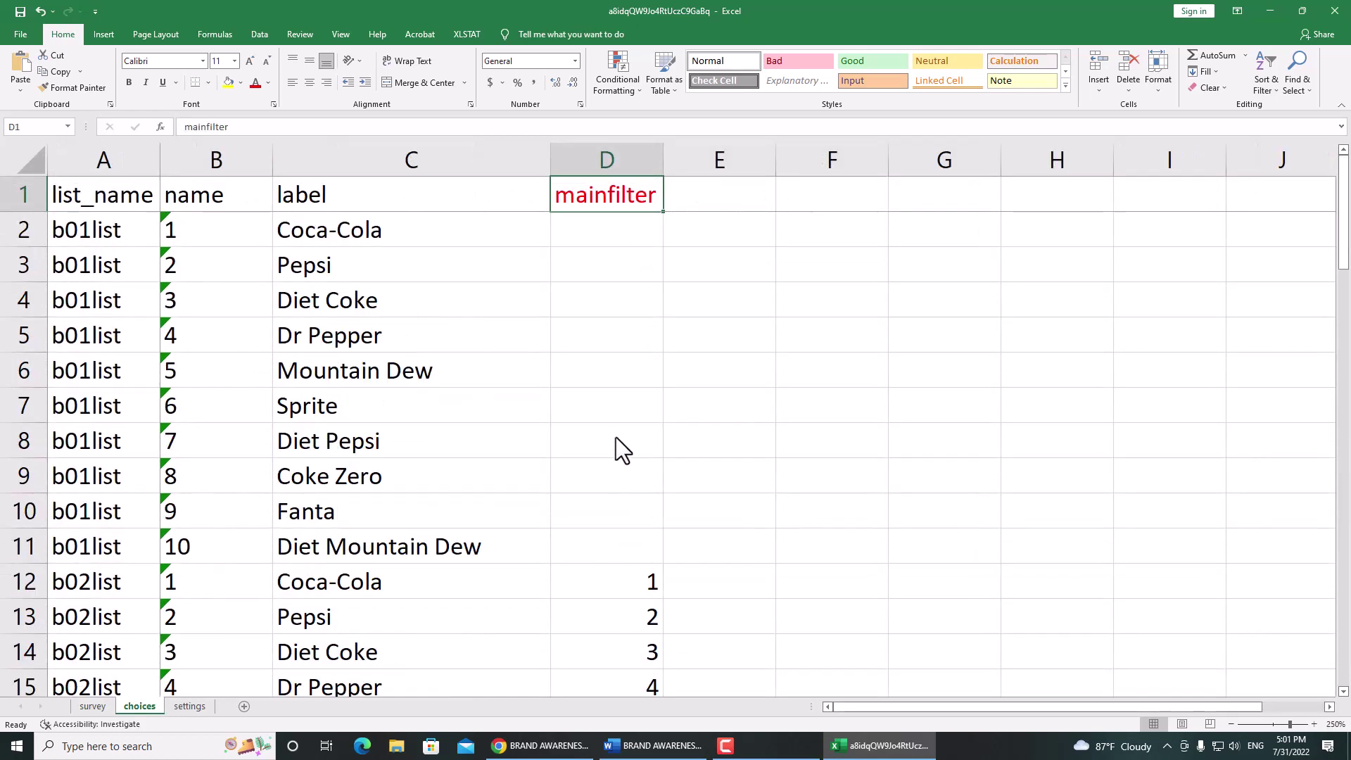
double_click(597, 204)
double_click(593, 199)
key(ctrl+c)
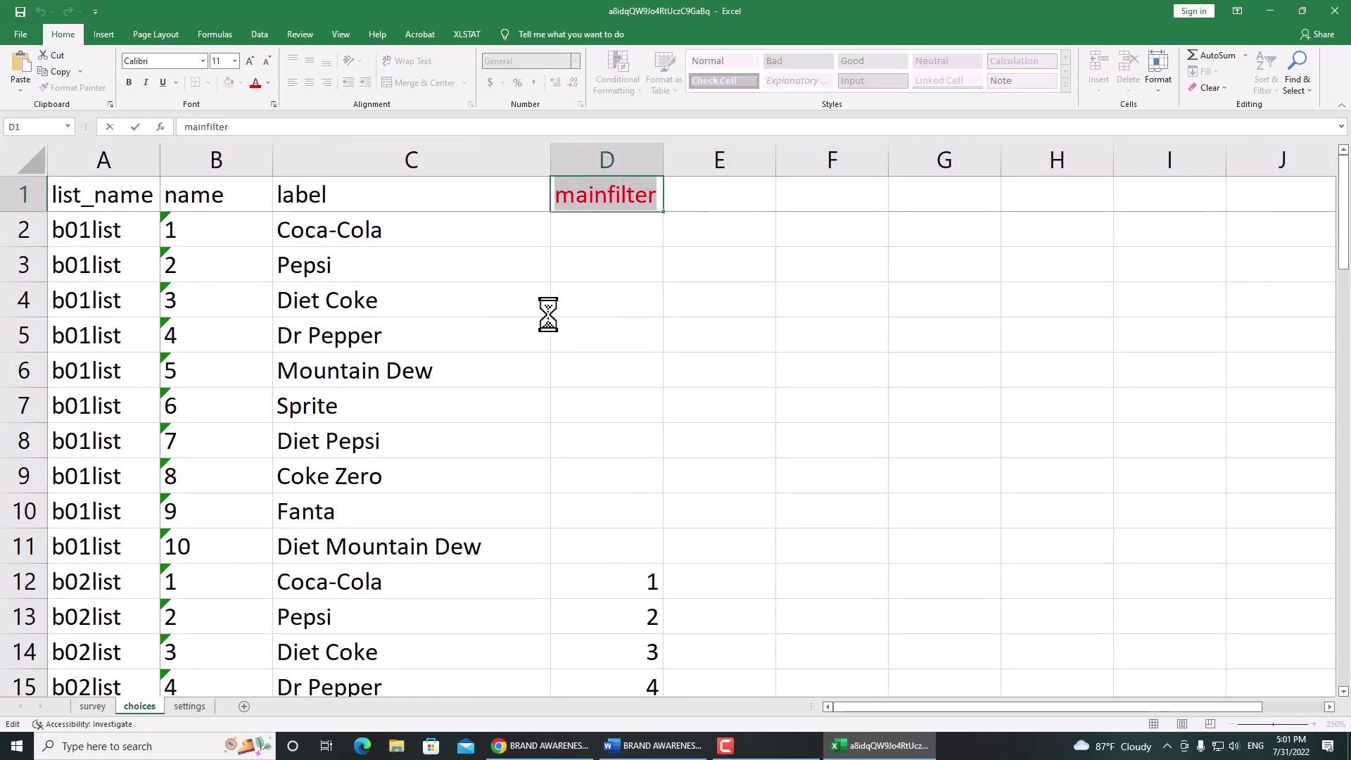
click(99, 705)
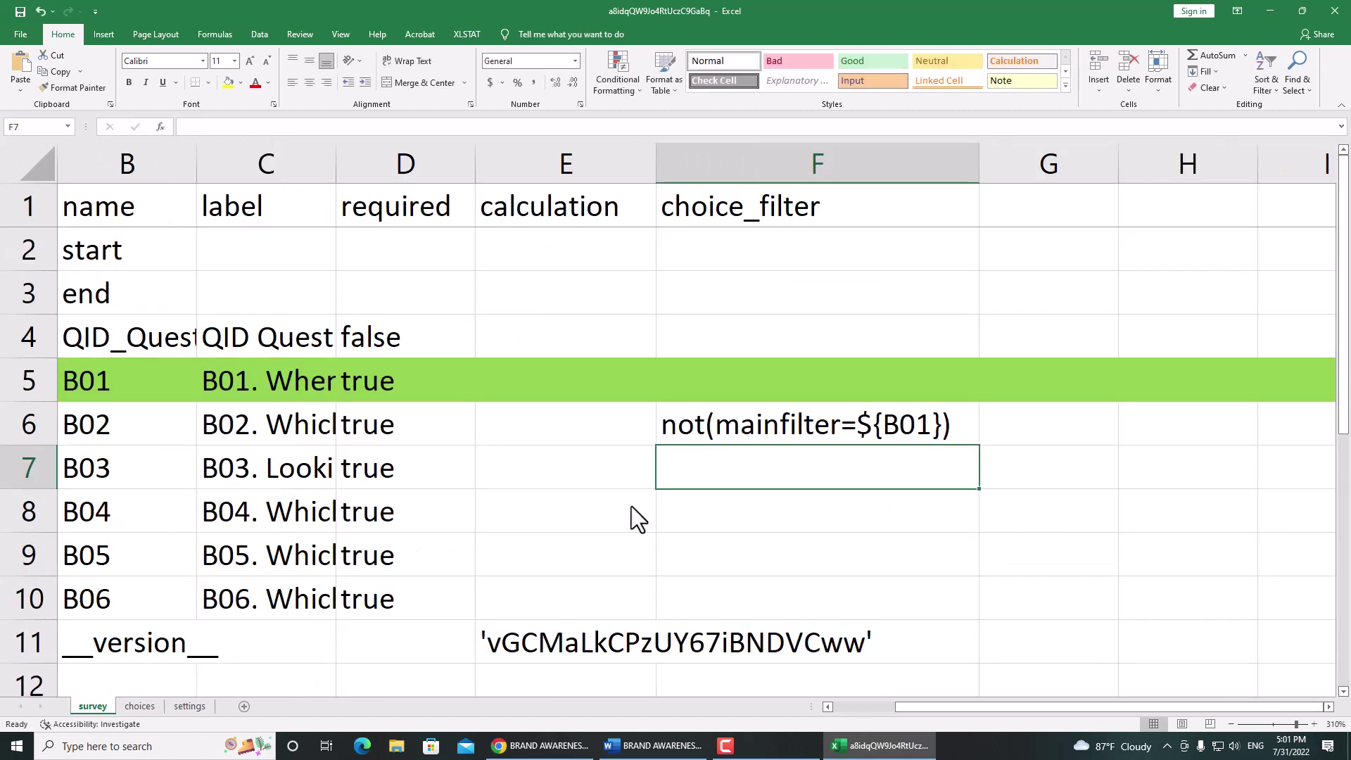
double_click(703, 475)
key(ctrl+v)
Extend B03's choice_filter expression in F7 to mainfilter=${B01} or.
text(=)
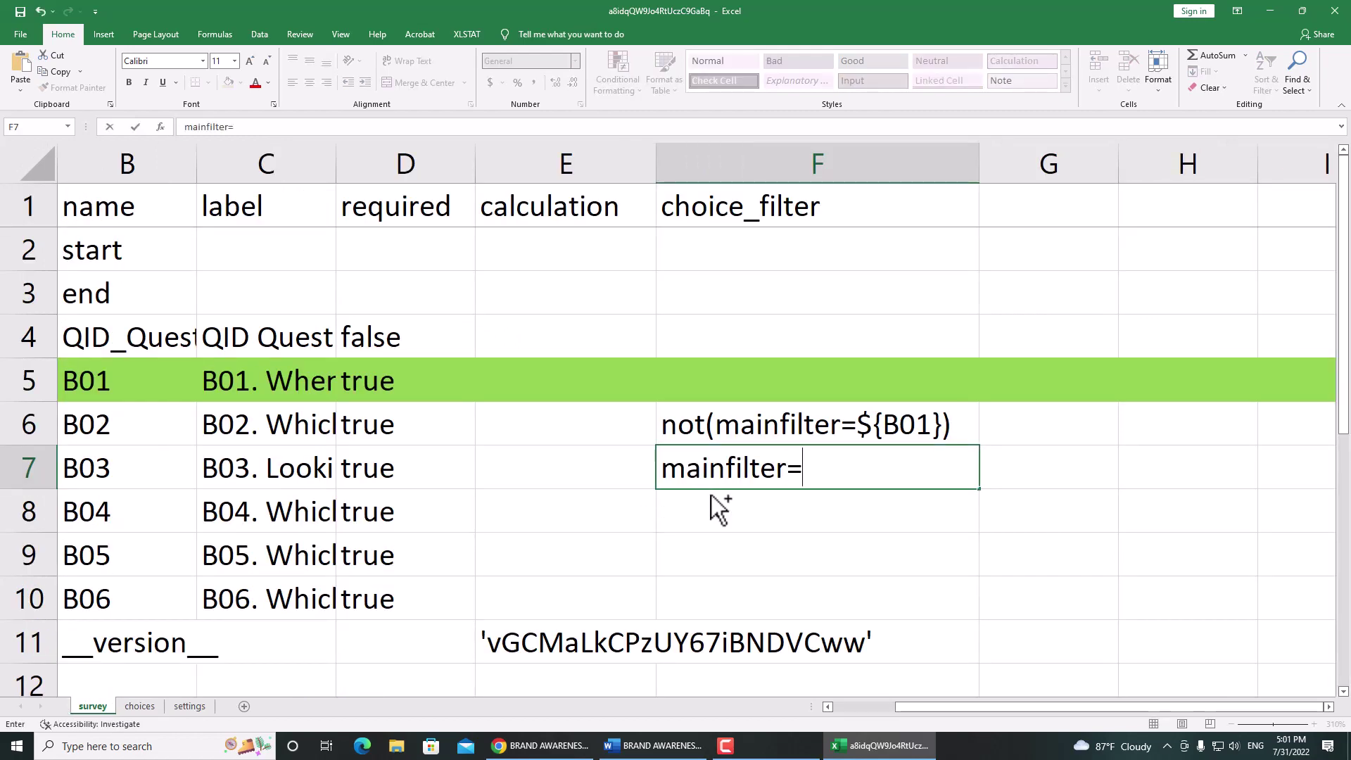
text(${B0)
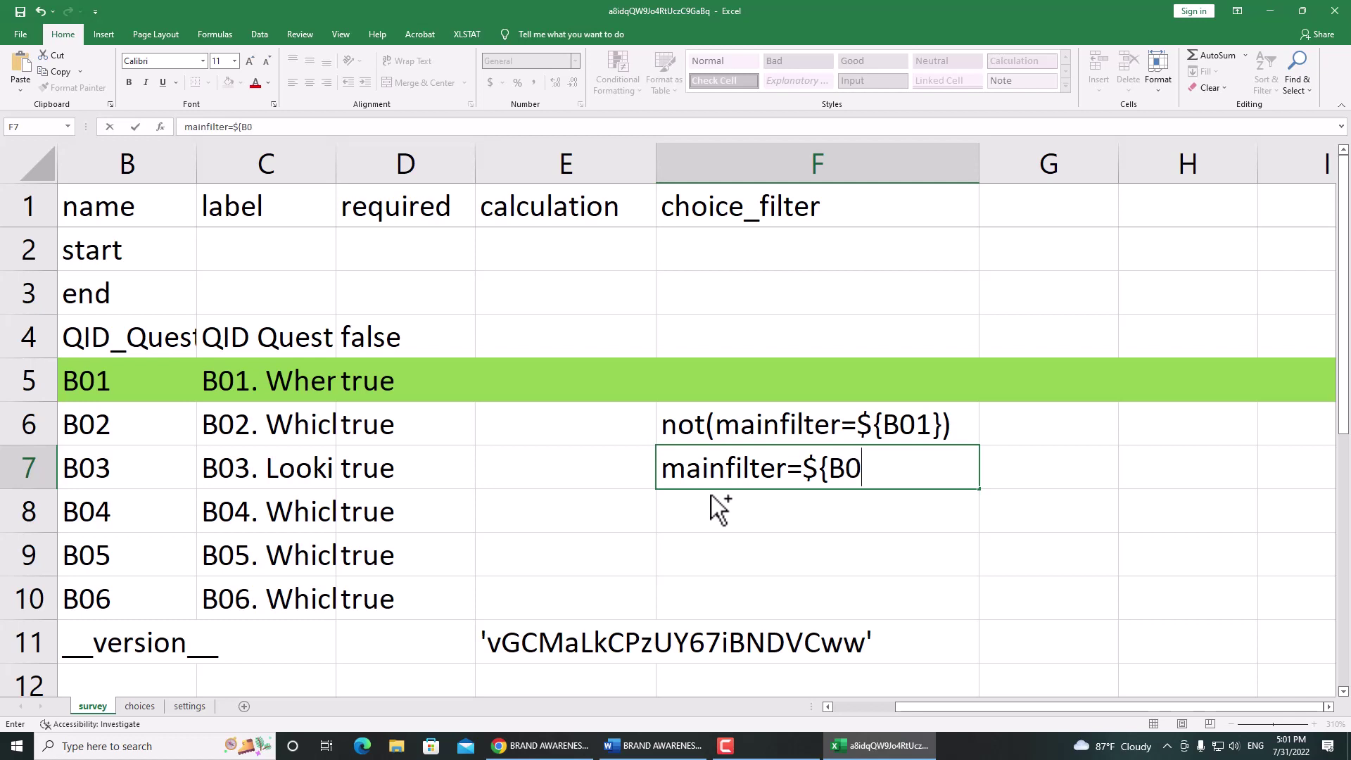
text(4)
key(BackSpace)
text(1})
text(or)
key(F2)
key(Left)
key(Left)
key(Left)
key(Left)
key(Left)
key(Right)
key(shift+Home)
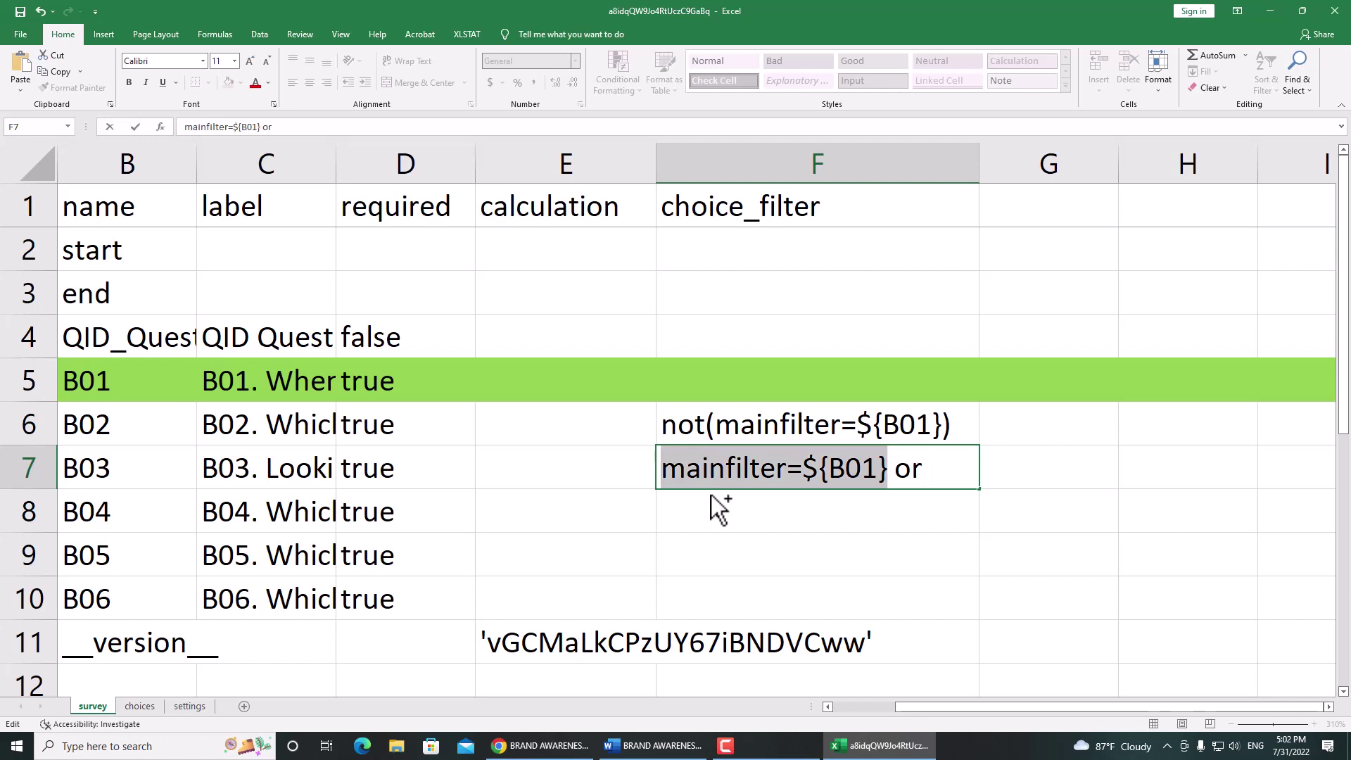
key(End)
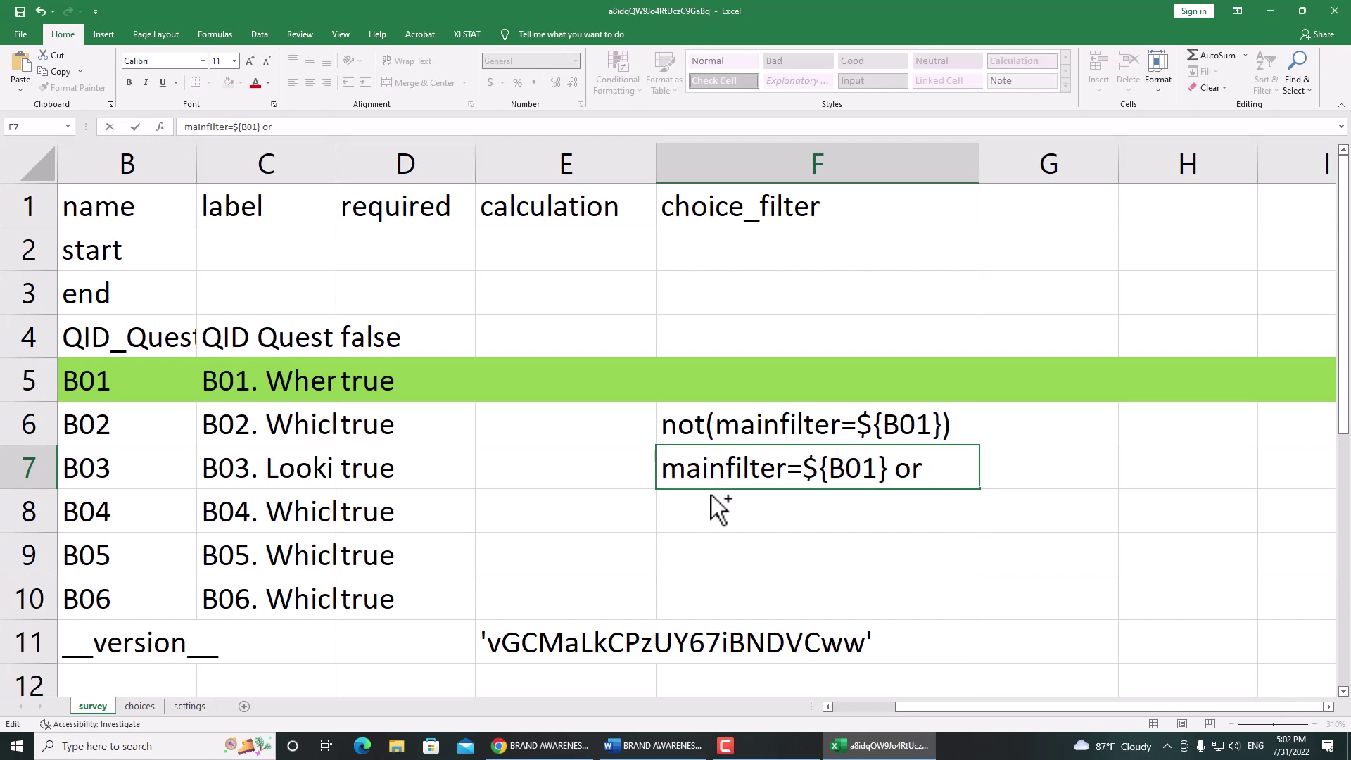
Append selected(${B02},mainfilter) to F7 so B03's choice_filter reads mainfilter=${B01} or selected(${B02},mainfilter).
text(selected()
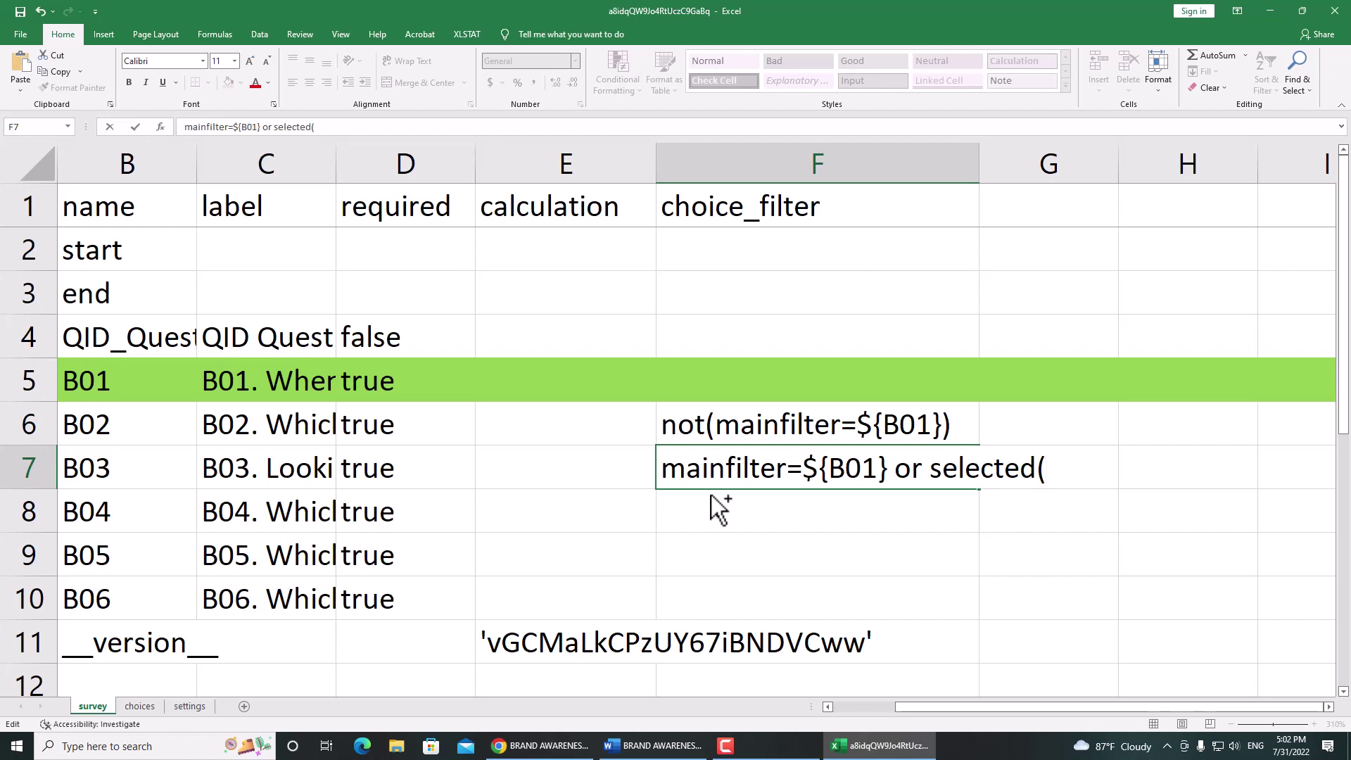
text(${}B02)
key(Right)
text(,)
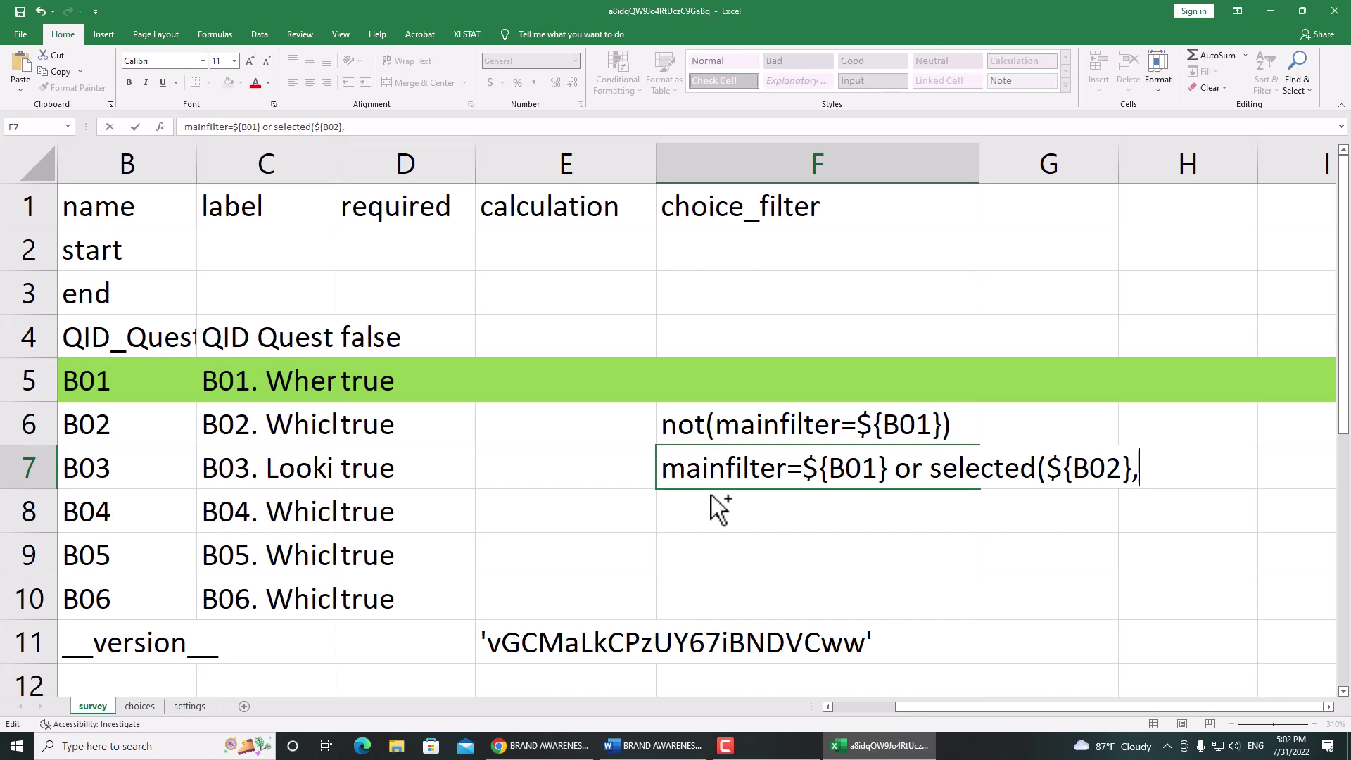
text(M)
key(BackSpace)
text(main)
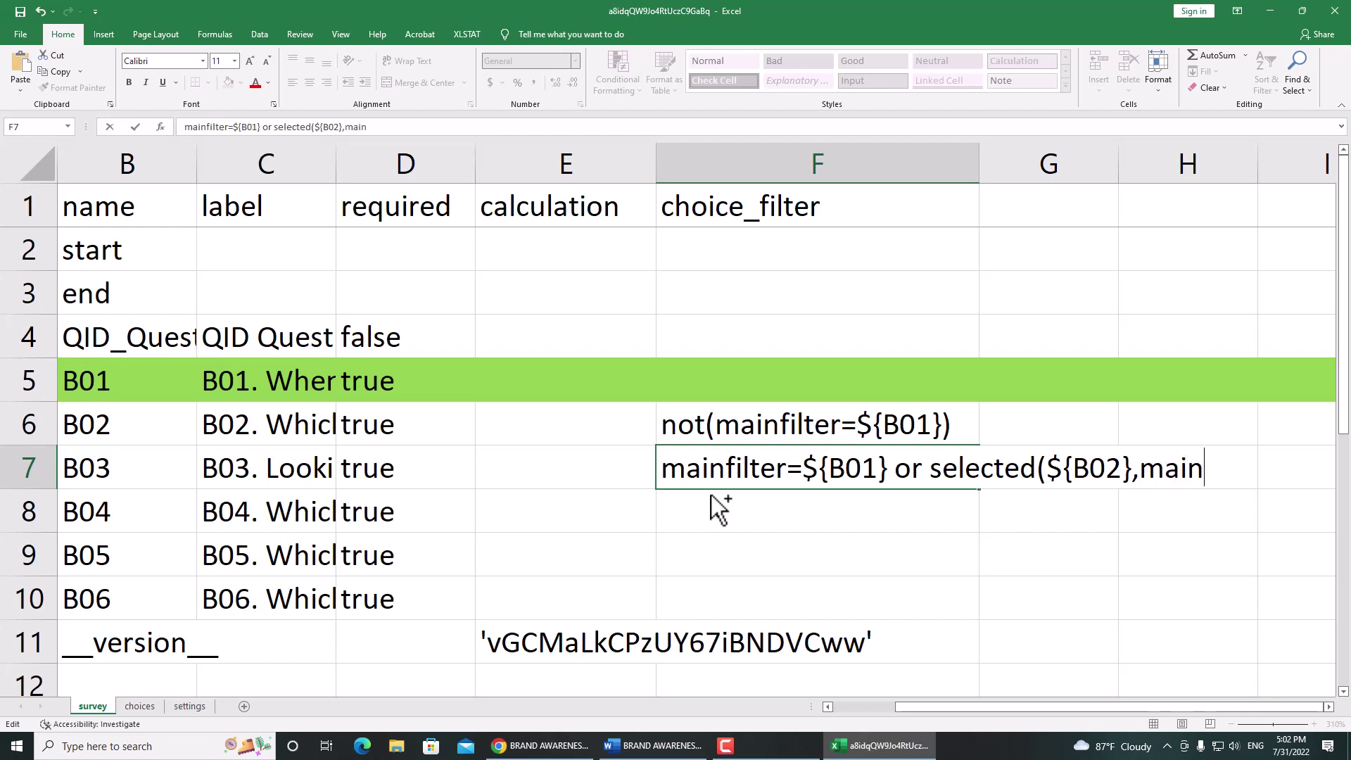
text(filter))
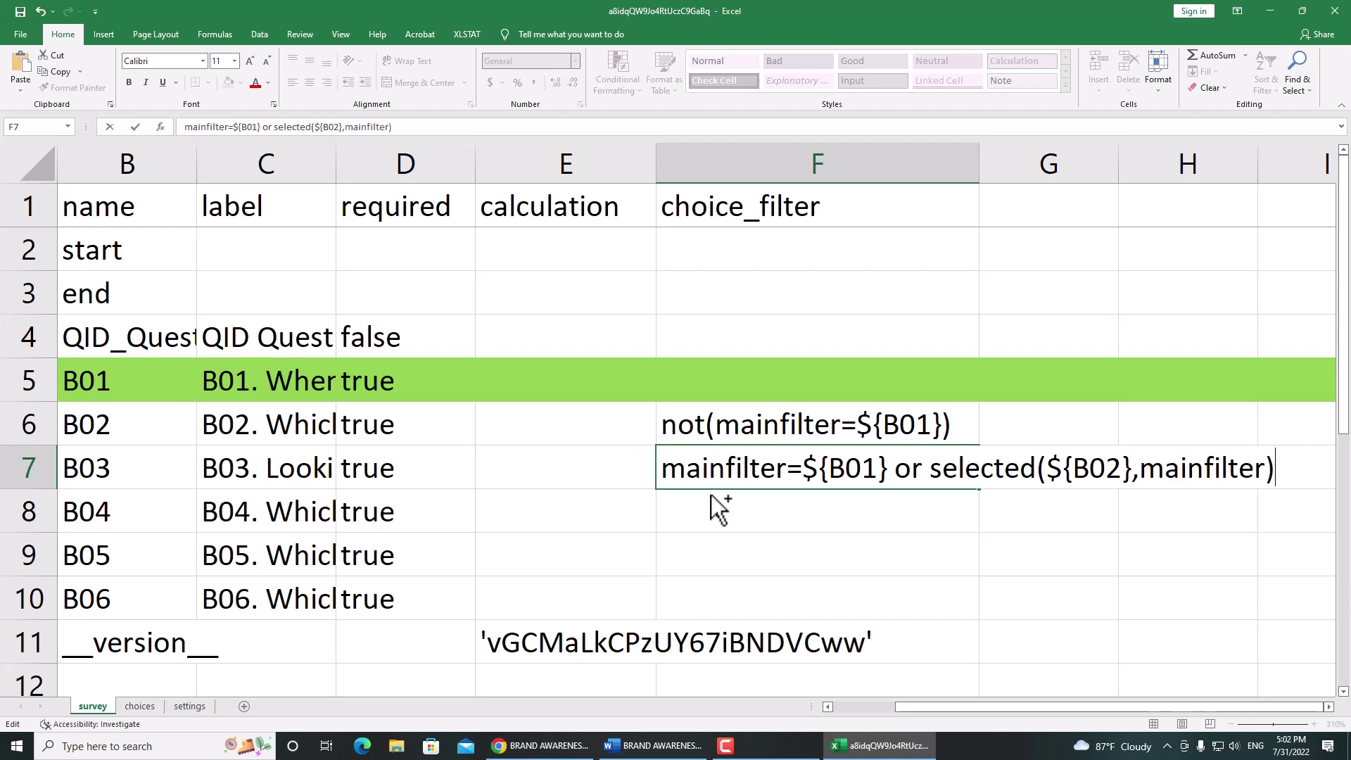
key(ctrl+Return)
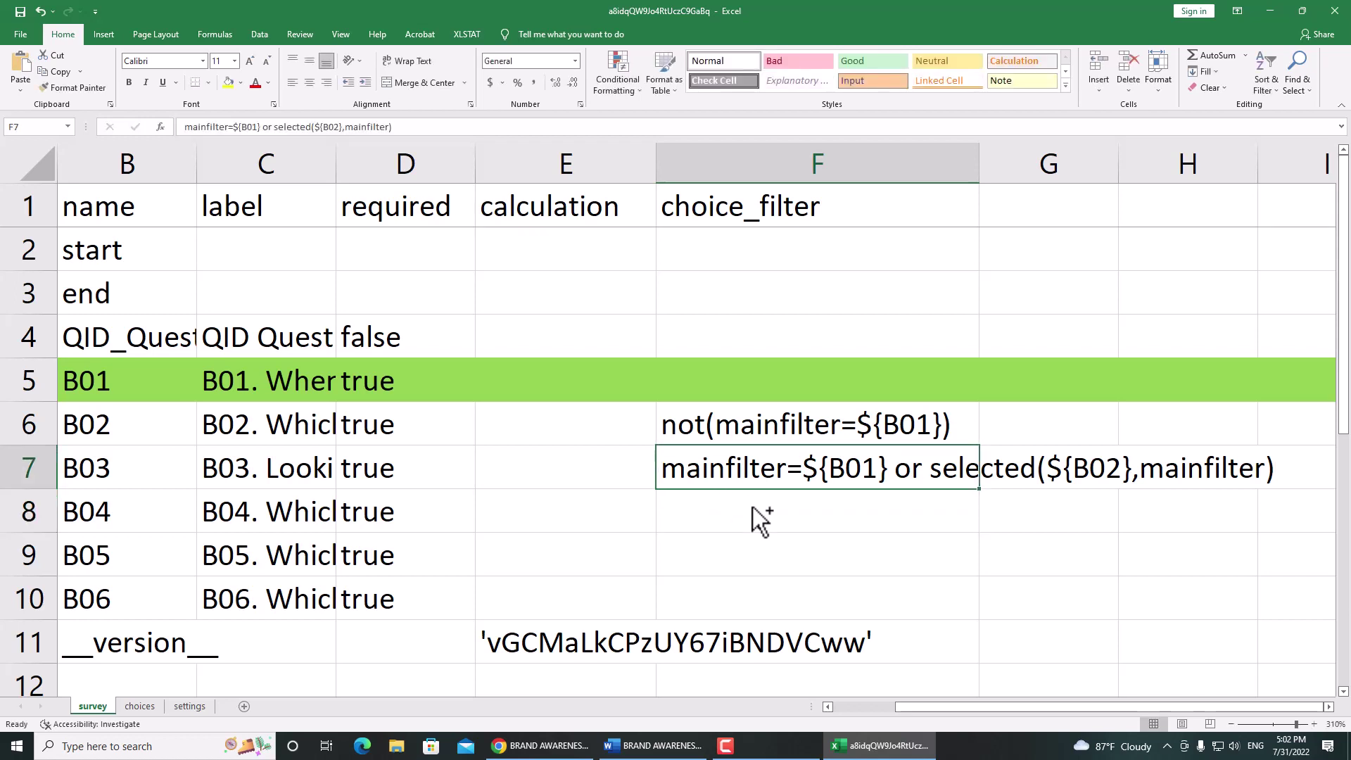
Autofit the choice_filter column's width to B03's expression and select B04's choice_filter cell, F8.
double_click(978, 164)
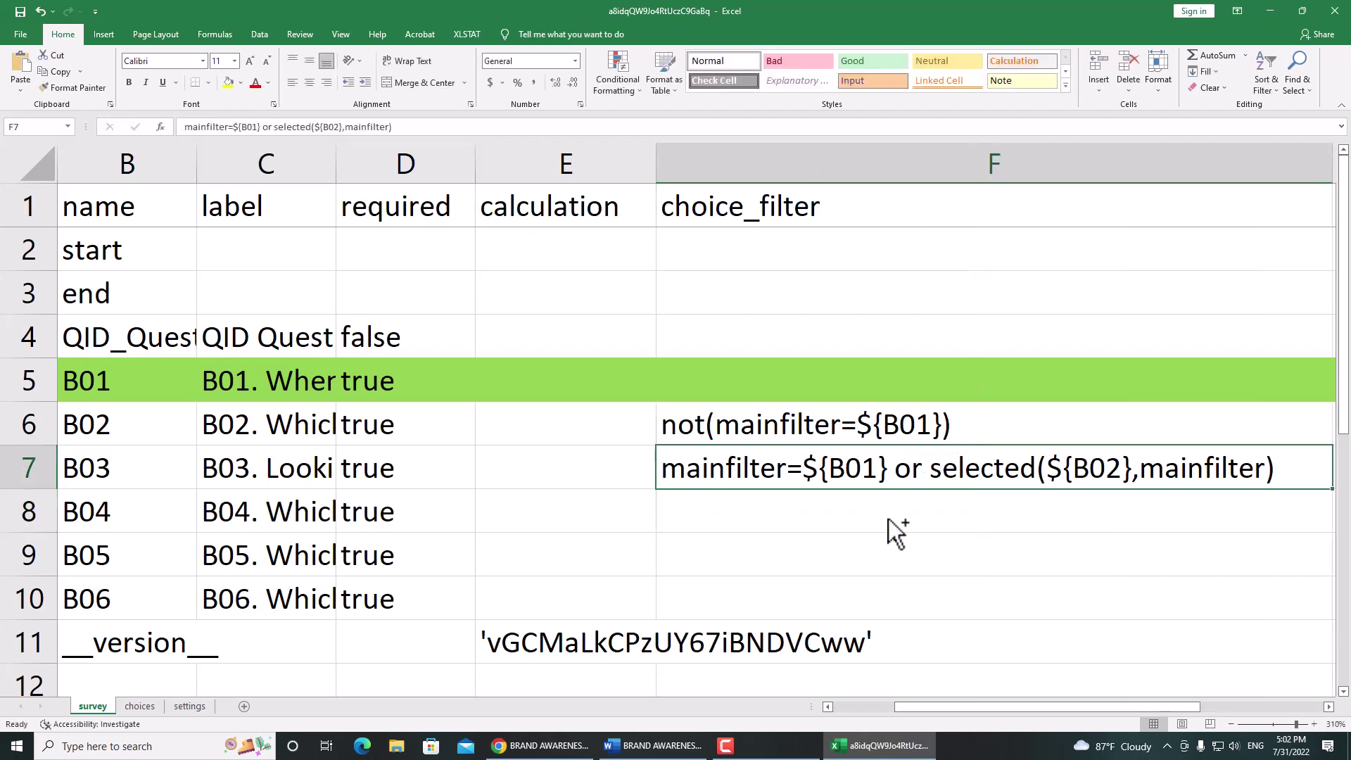
click(1328, 706)
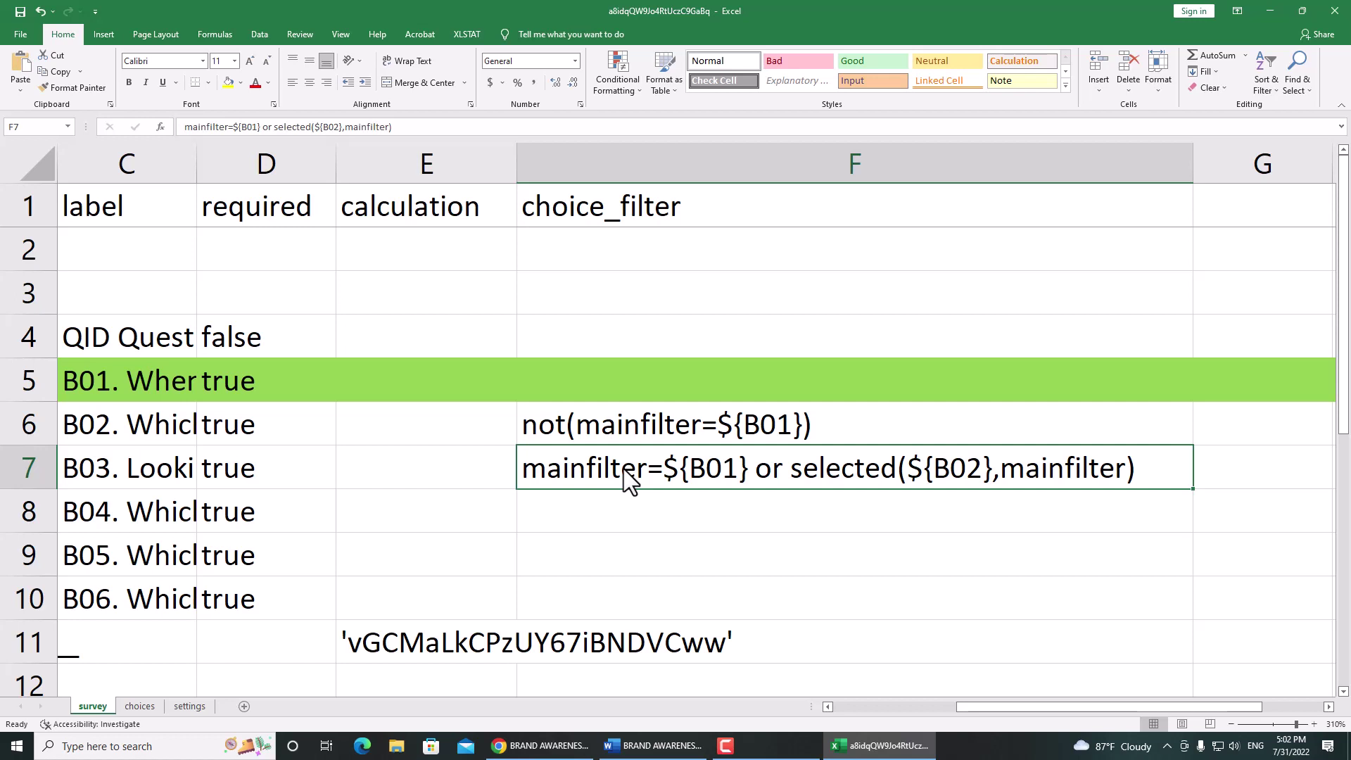
click(632, 492)
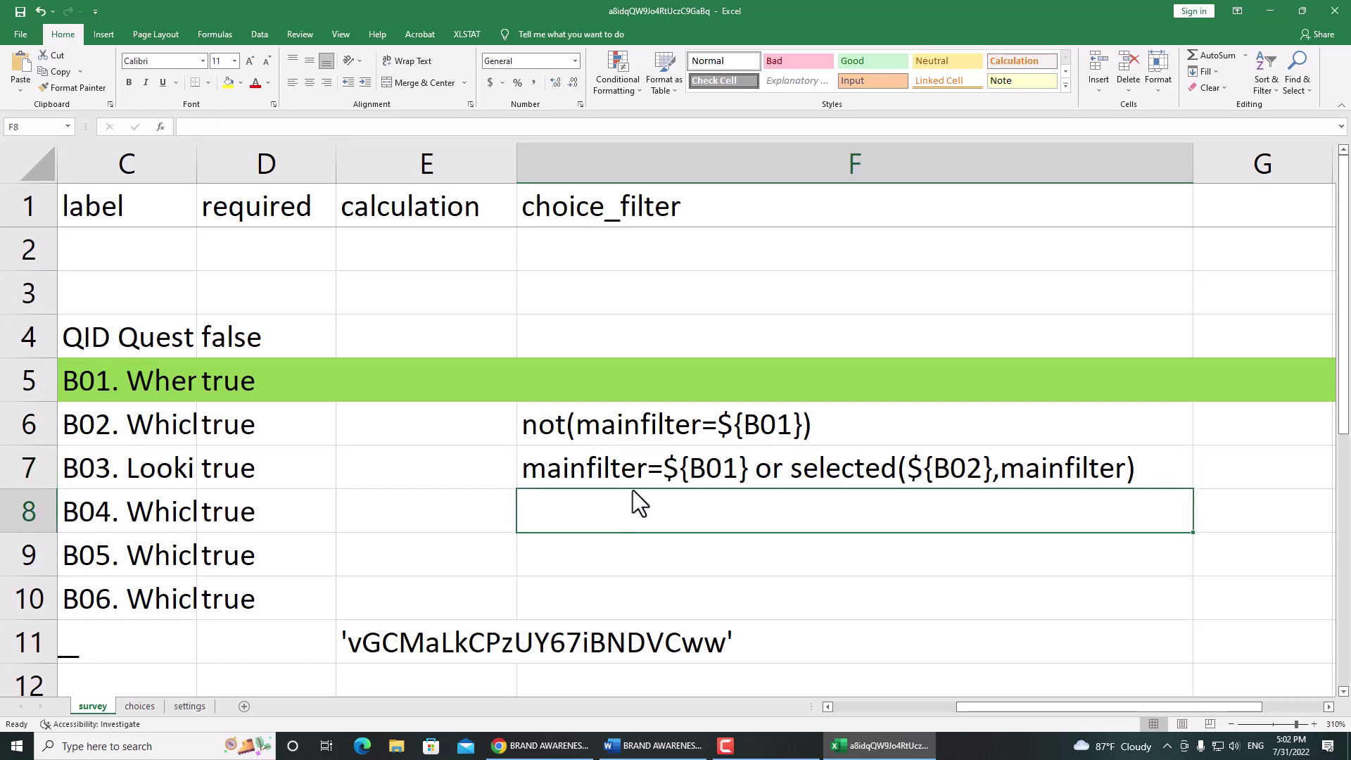
Wrap B03's choice_filter expression in F7 in not(), making it not(mainfilter=${B01} or selected(${B02},mainfilter)).
click(641, 483)
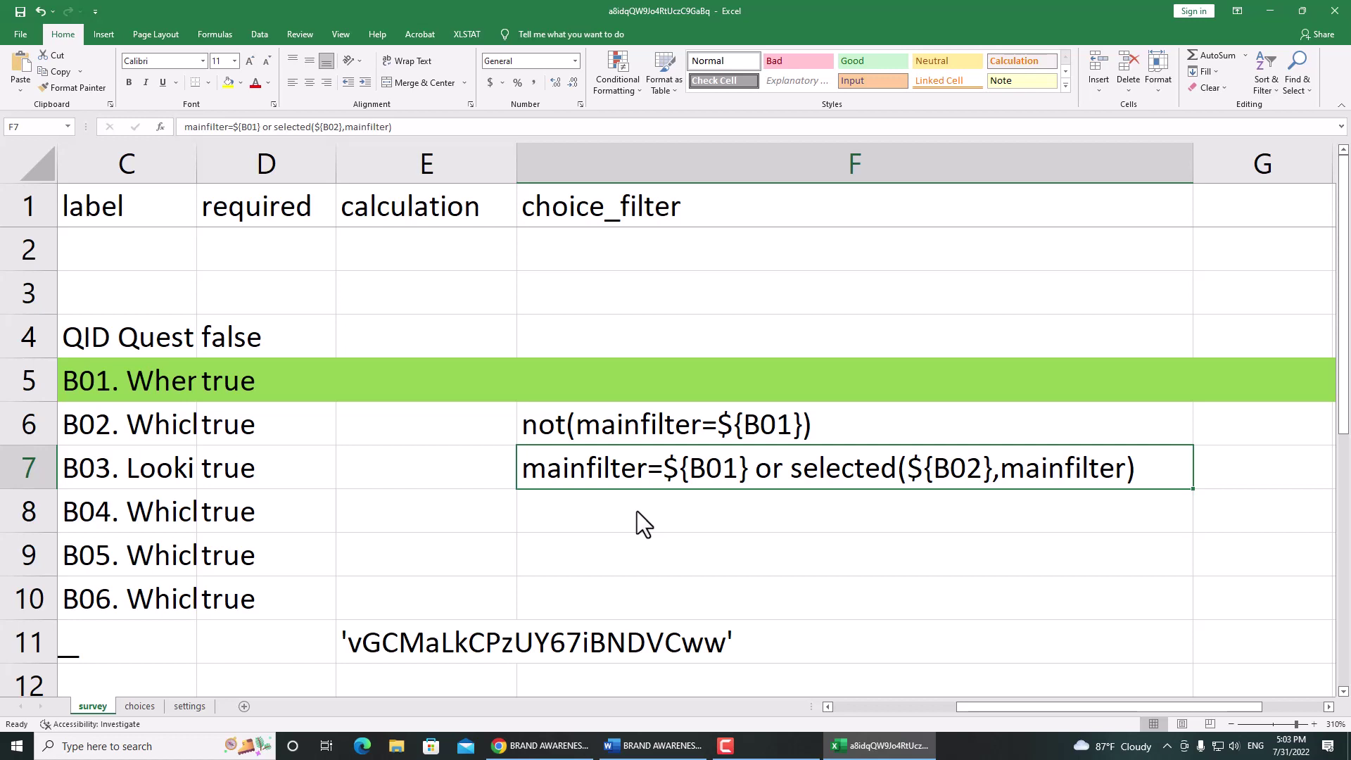
key(F2)
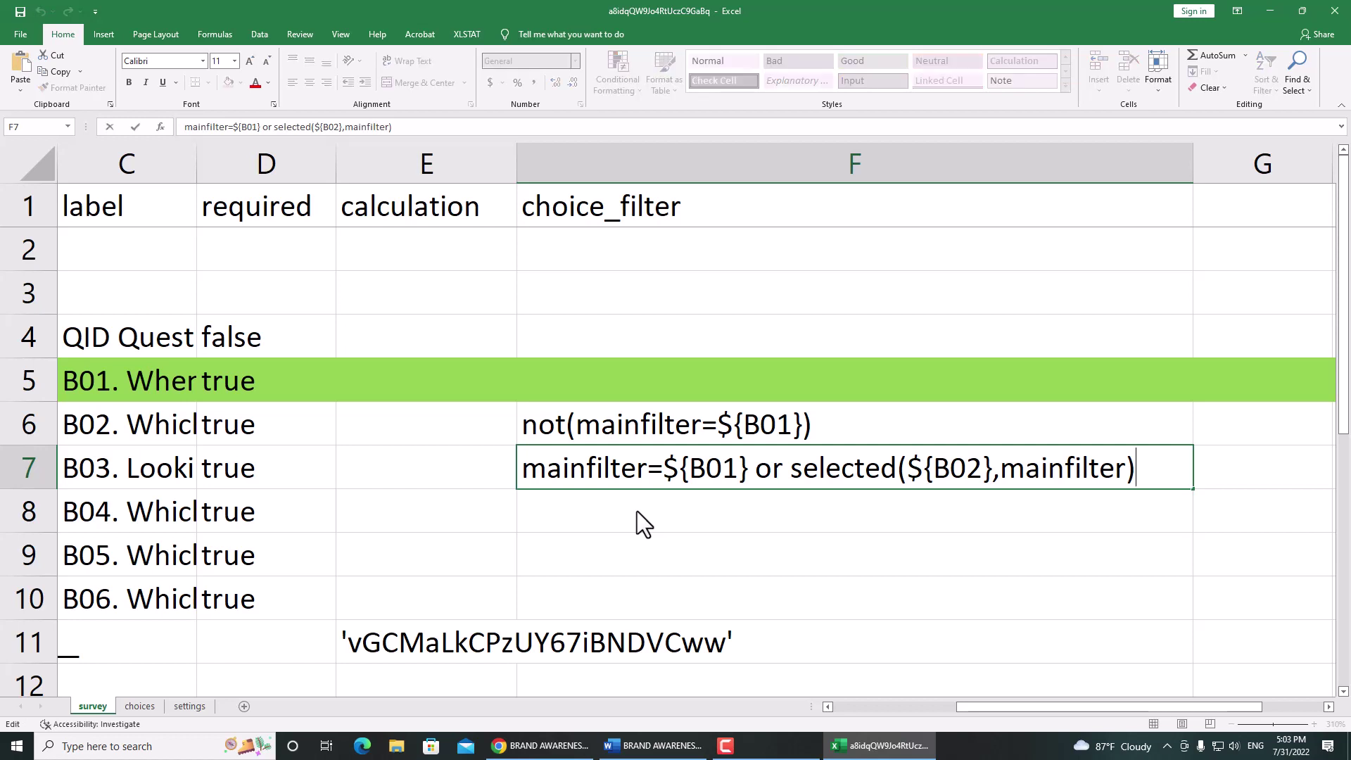
text())
key(Home)
text(()
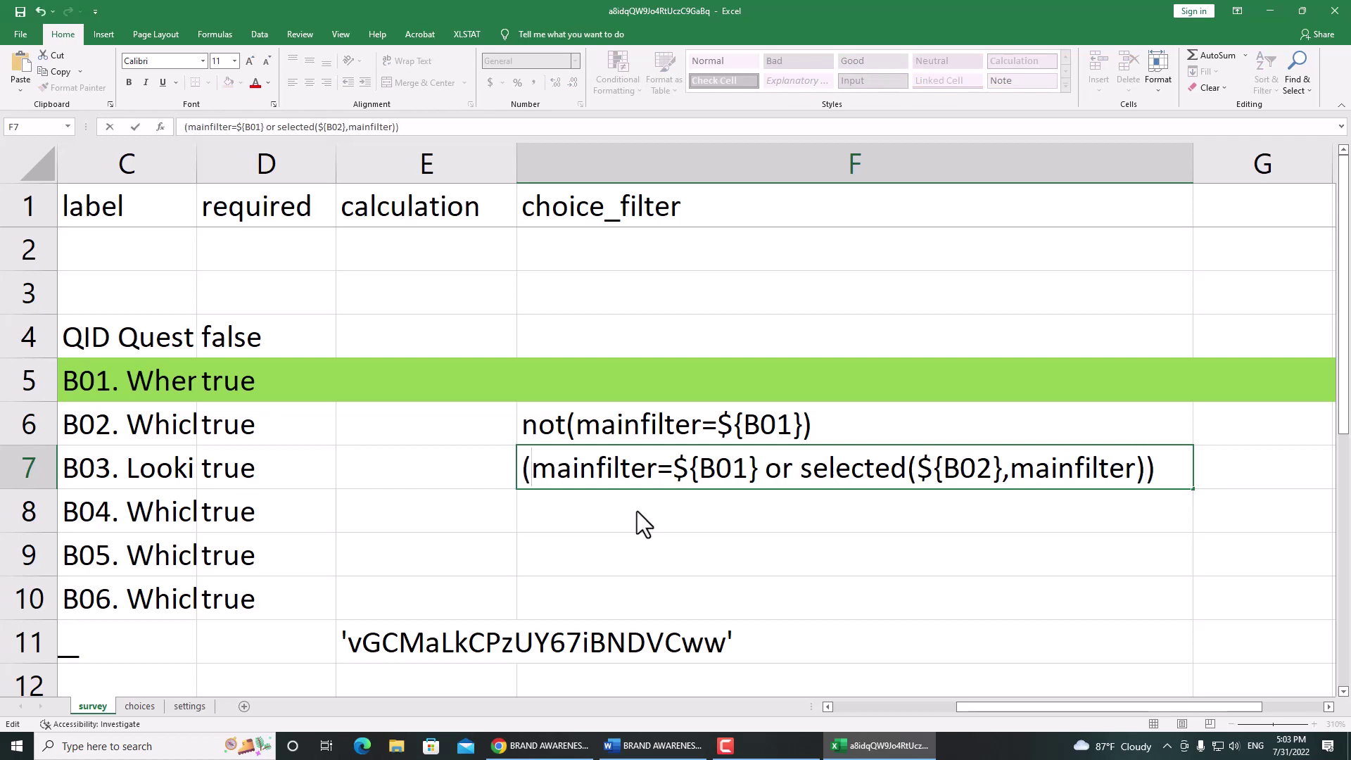
key(Home)
text(not)
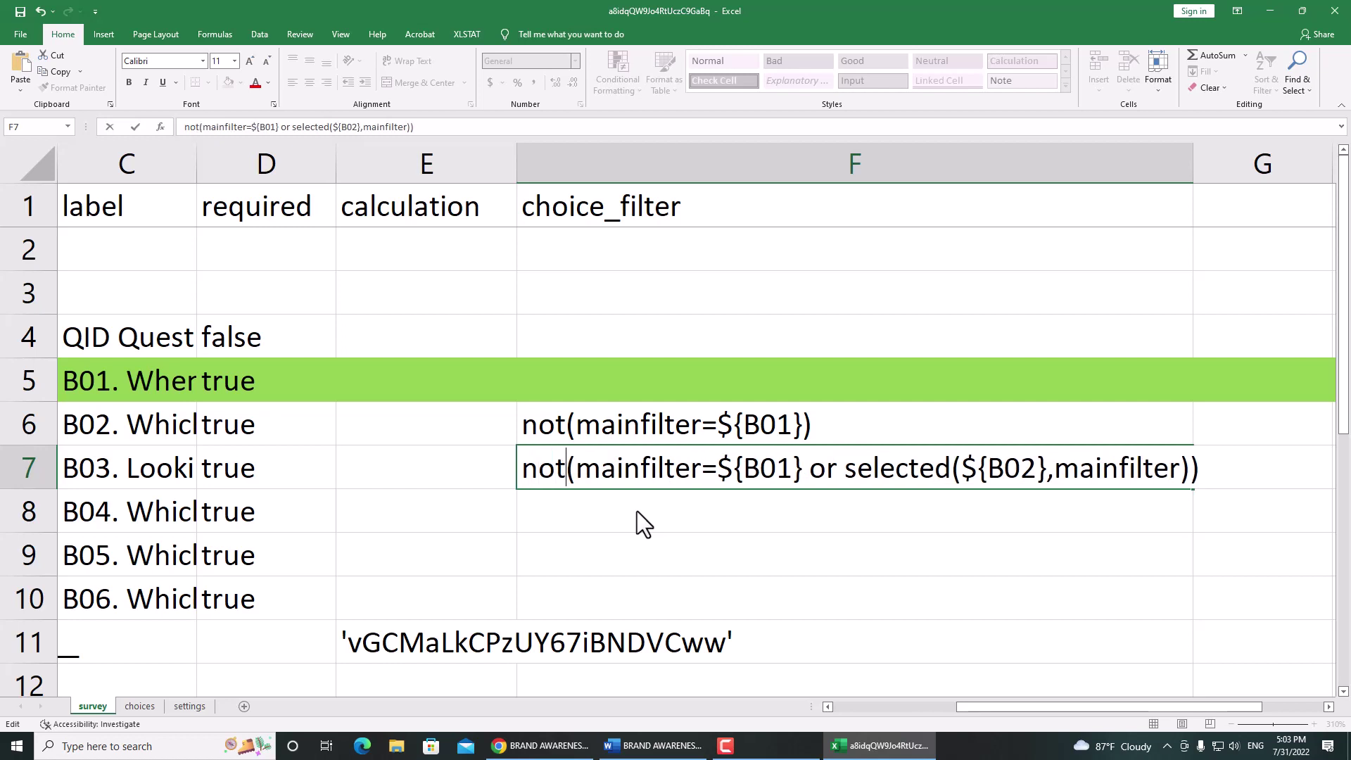
key(Return)
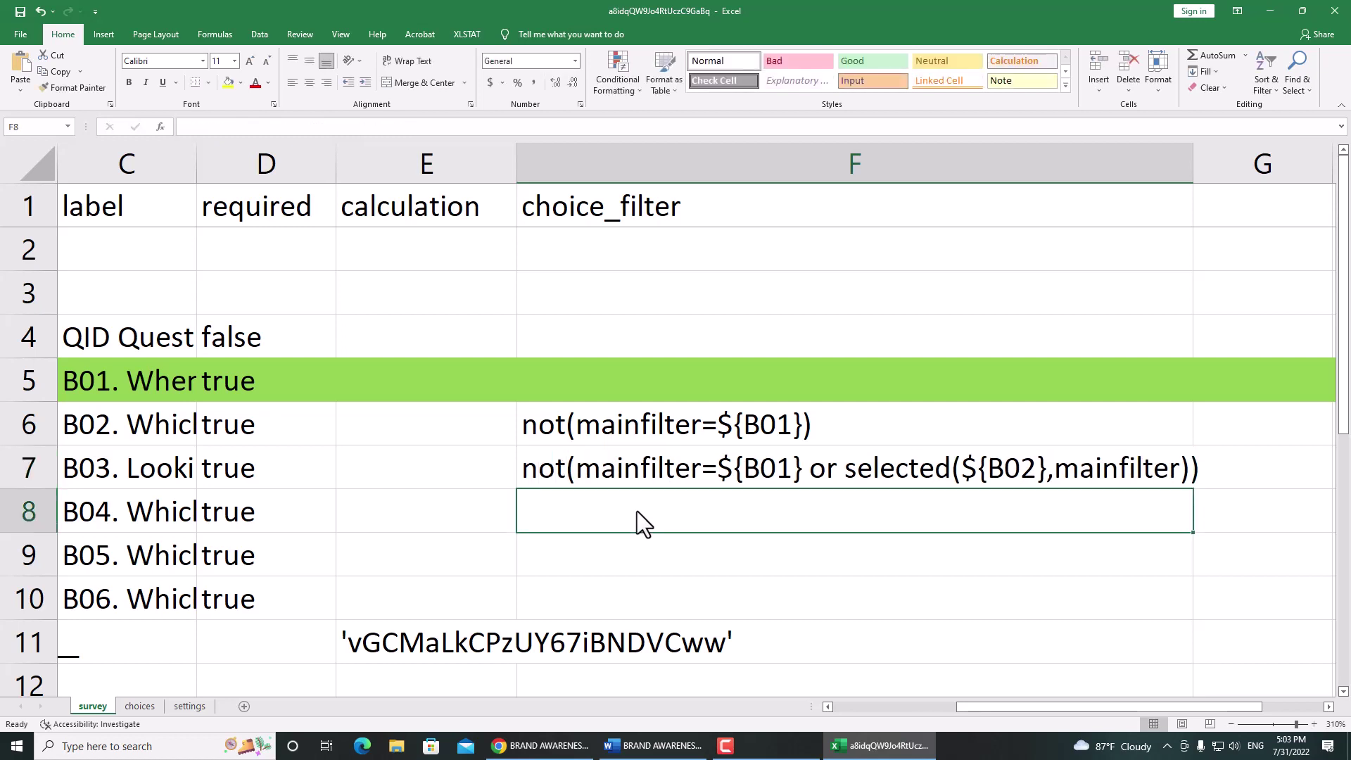
key(Up)
key(Left)
key(Left)
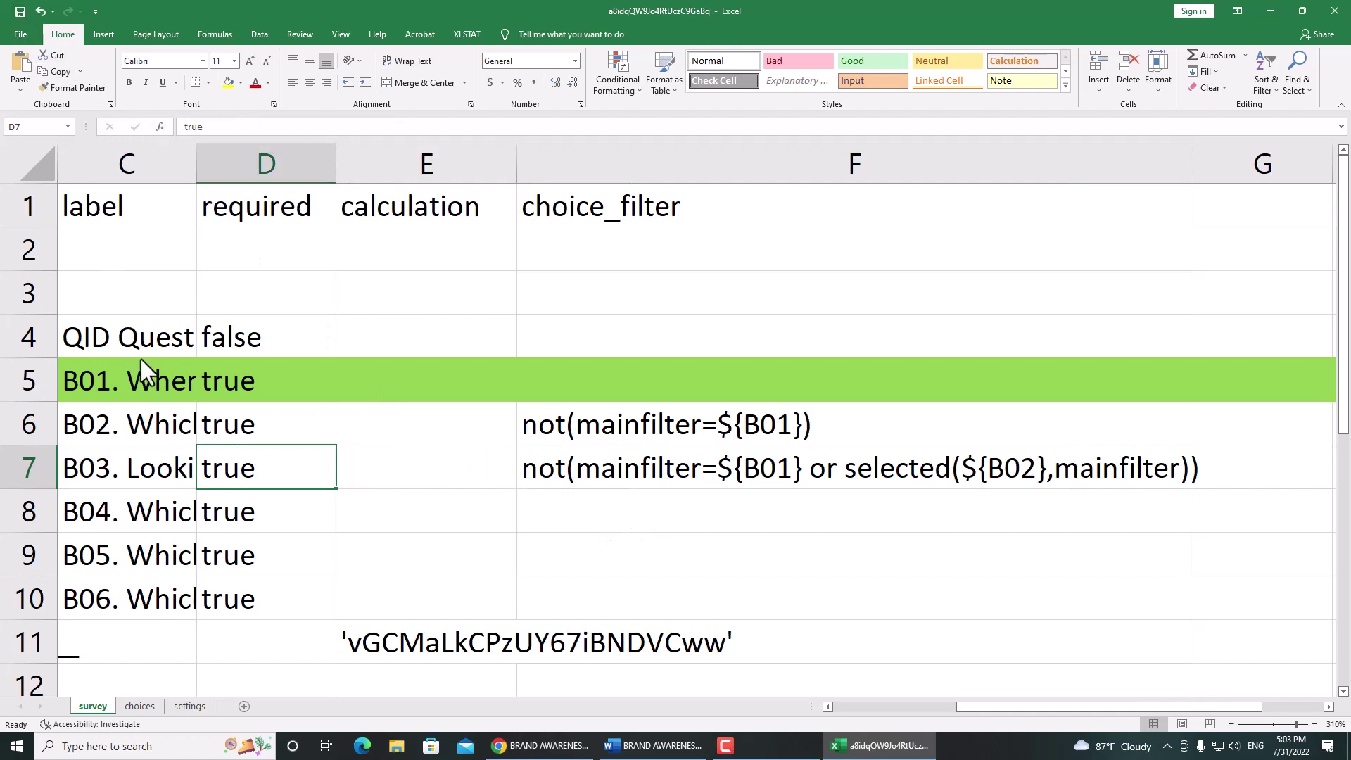
Close the workbook, switch to KoBoToolbox in Chrome and replace the form with the updated XLSForm from the Downloads folder.
click(1334, 11)
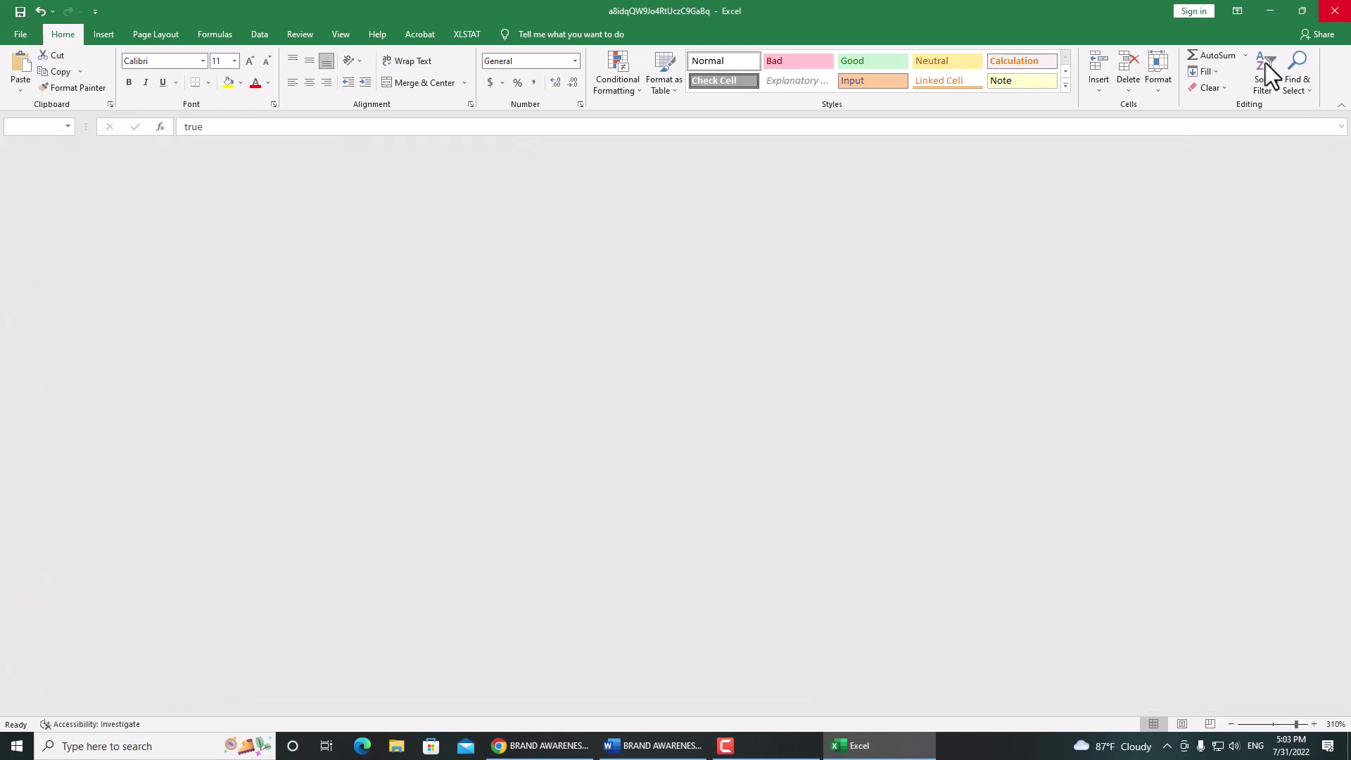
click(506, 746)
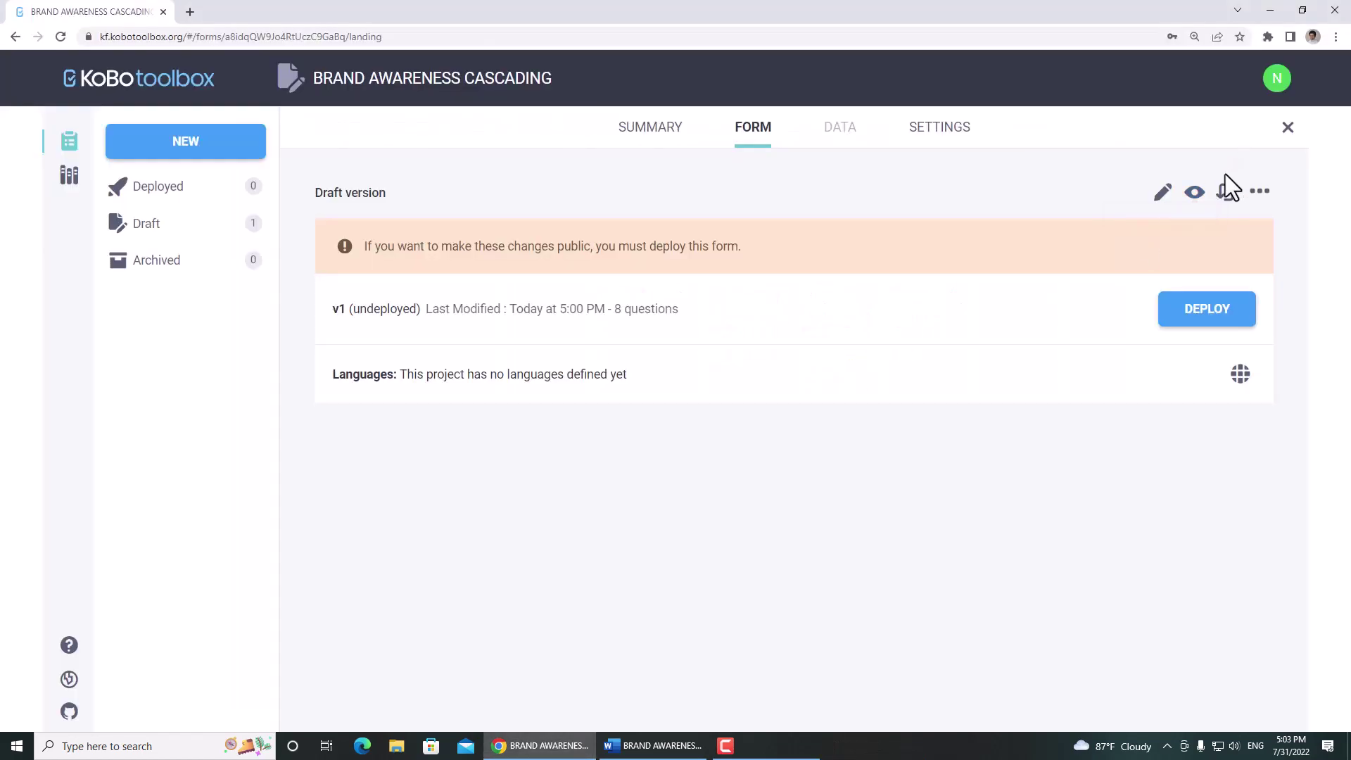
click(1225, 192)
click(593, 385)
click(583, 414)
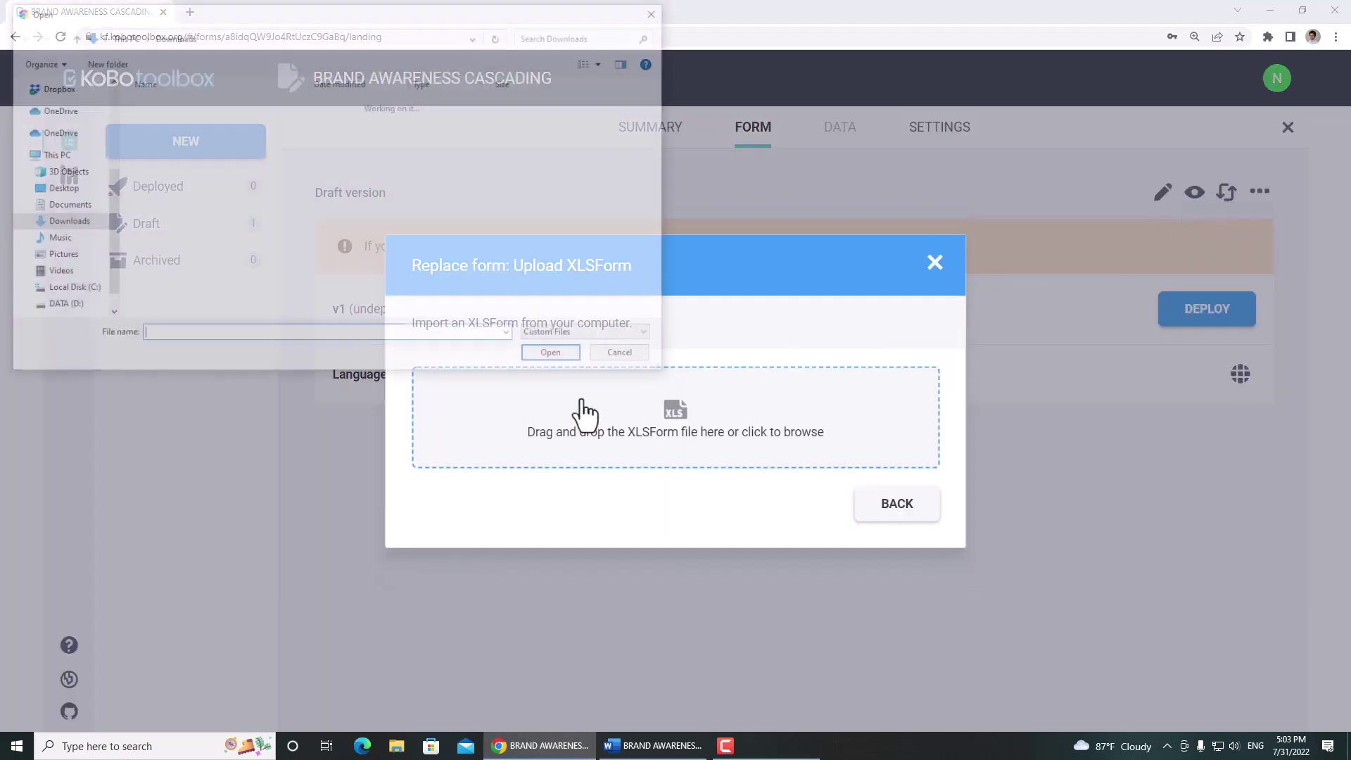
double_click(222, 125)
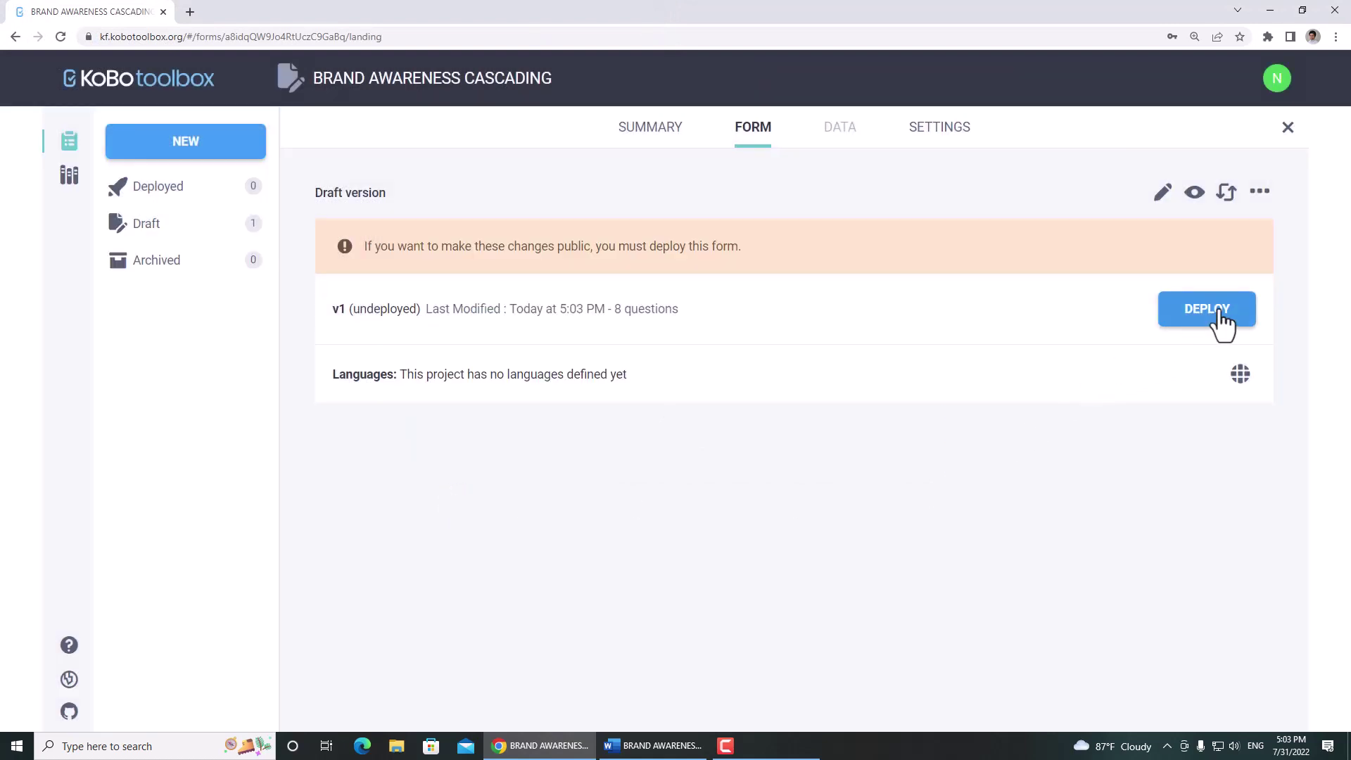
Preview the form and answer B01 with Coca-Cola and B02 with Pepsi, Sprite and Coke Zero to test the filters.
click(1193, 193)
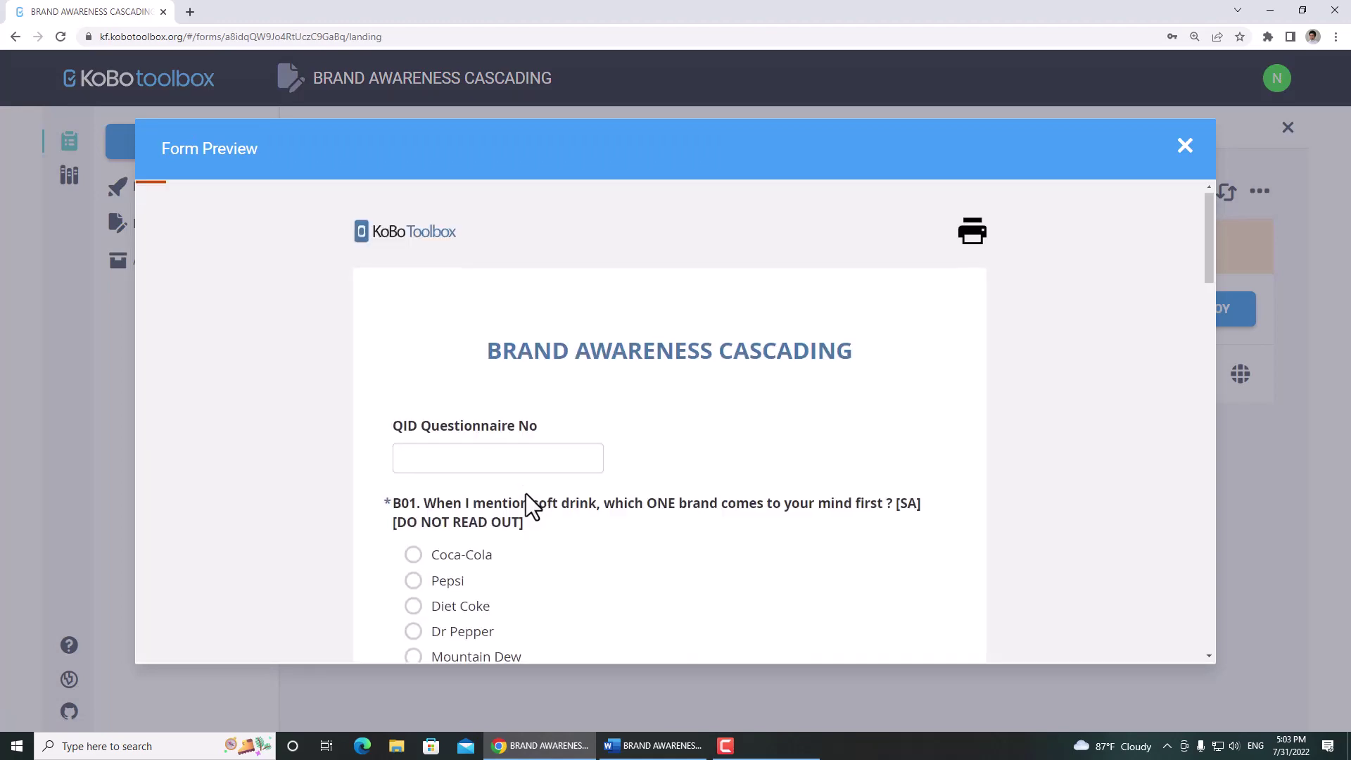
scroll(526, 492, down, 6)
scroll(529, 514, up, 3)
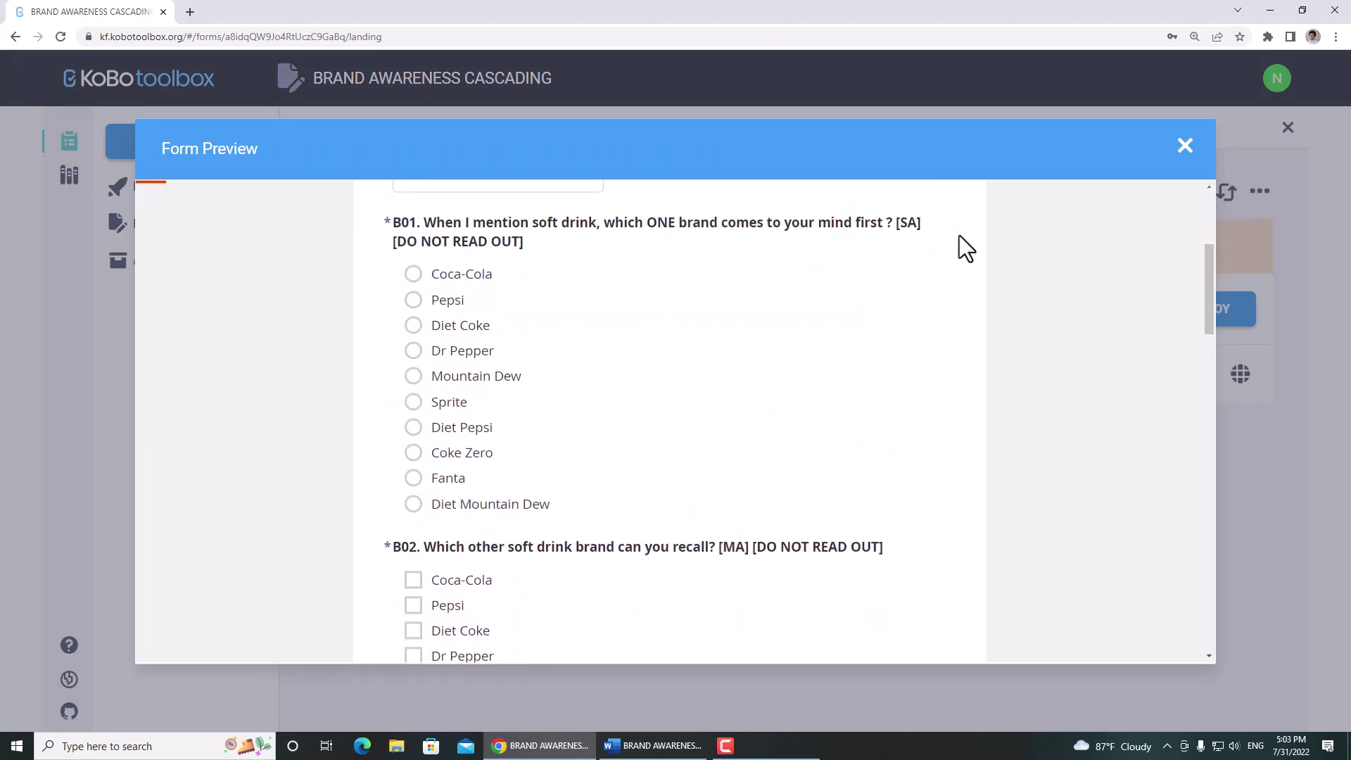
click(444, 280)
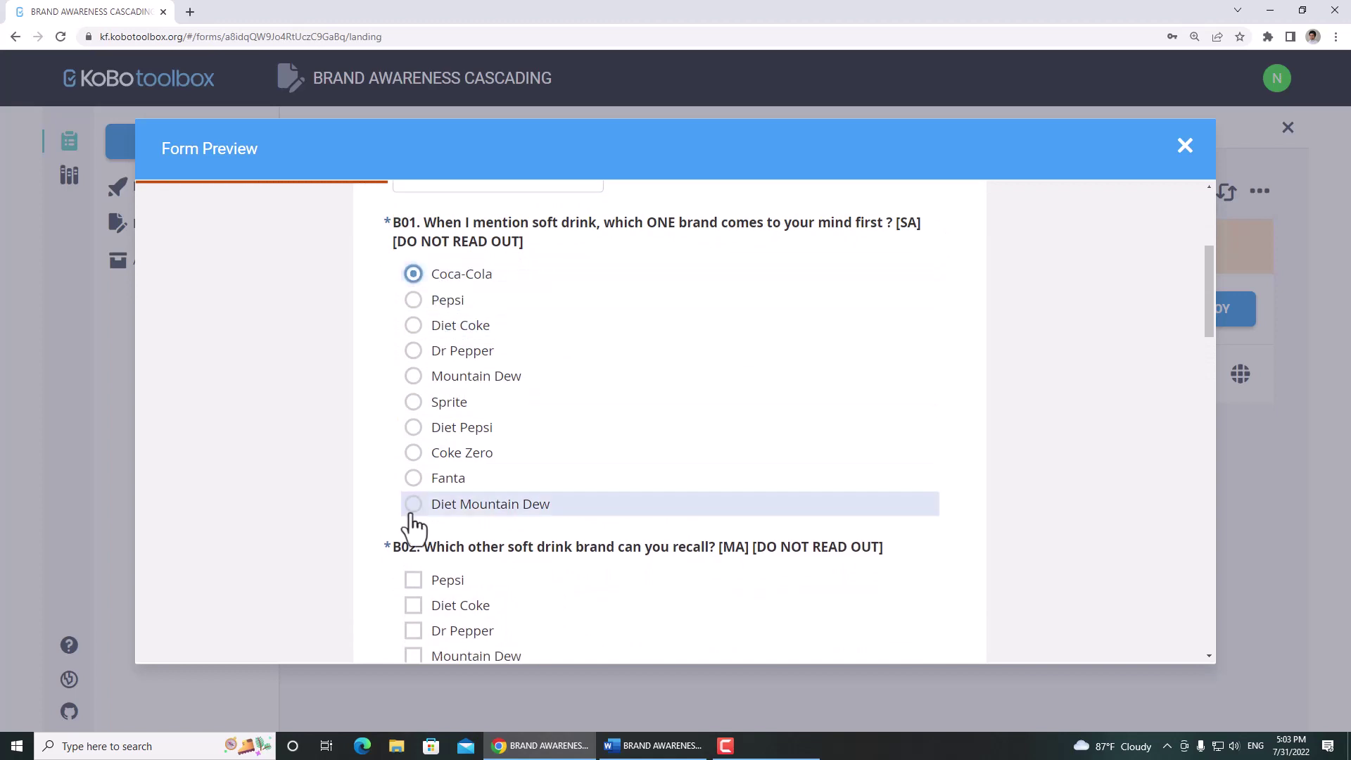
scroll(454, 549, down, 4)
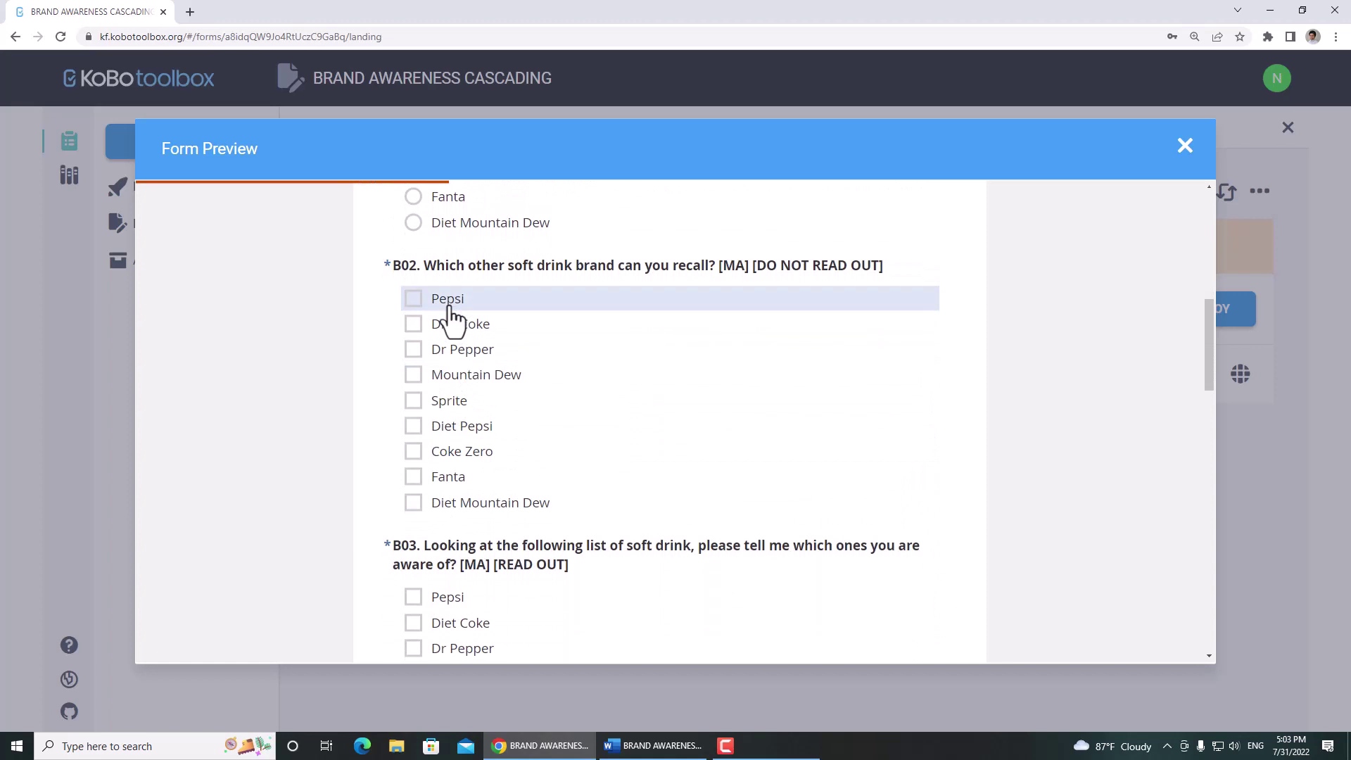
click(449, 302)
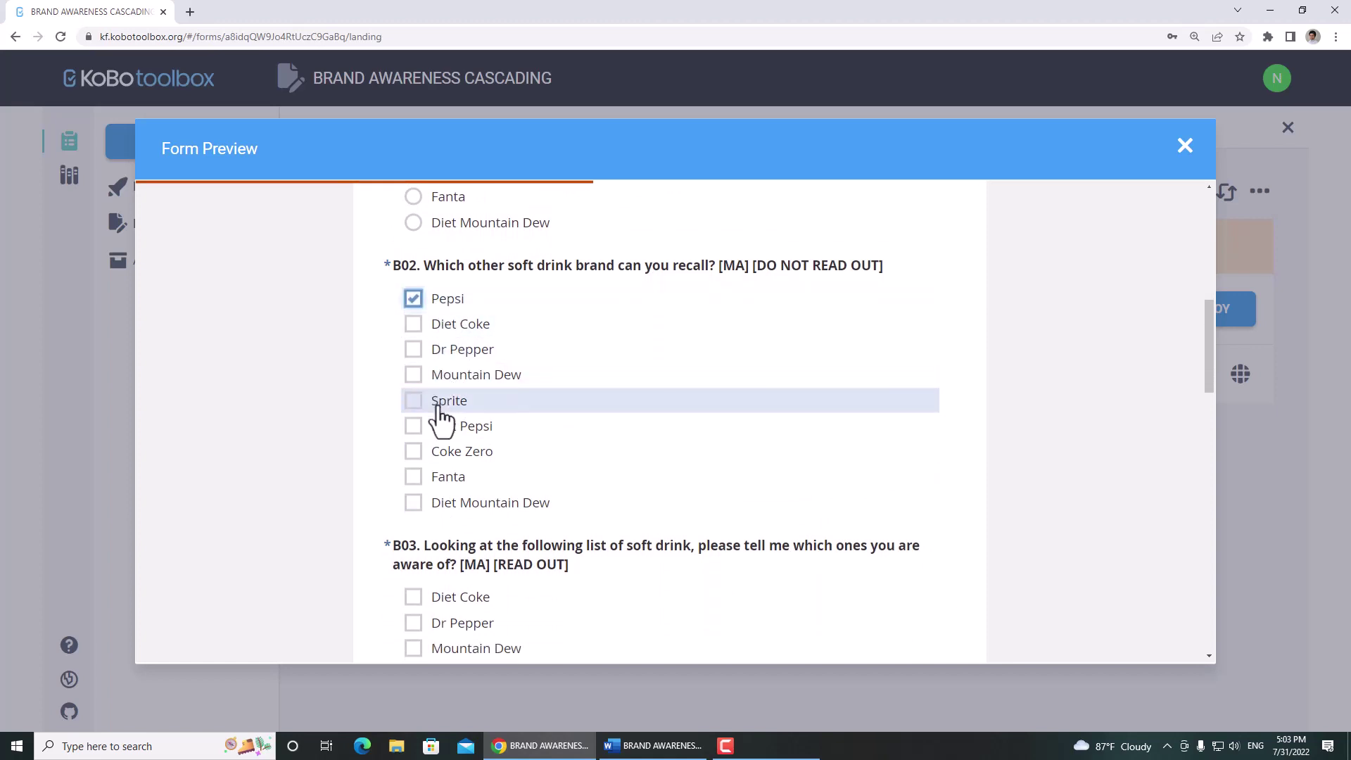
click(442, 399)
scroll(442, 431, down, 2)
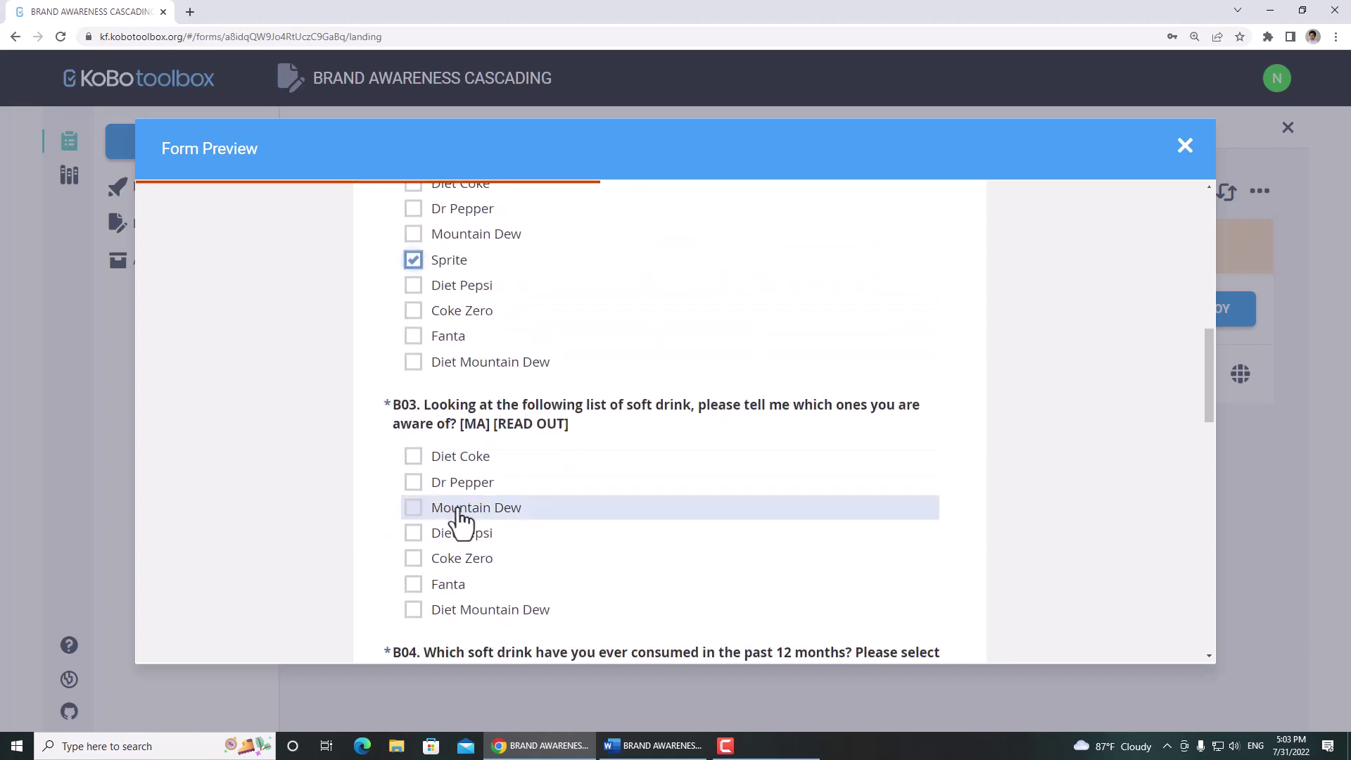
click(451, 331)
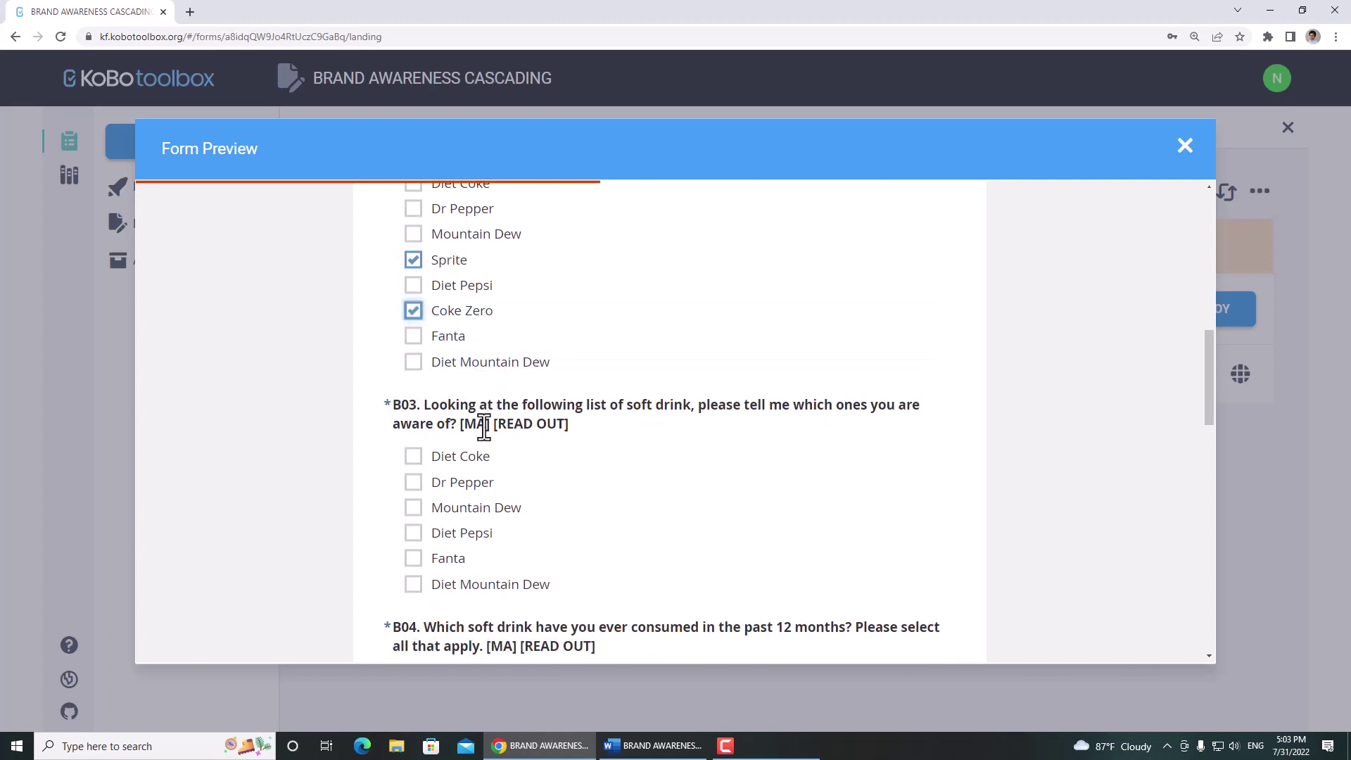
Check B03's offered brands against the B01 and B02 answers and close the form preview.
scroll(484, 425, up, 6)
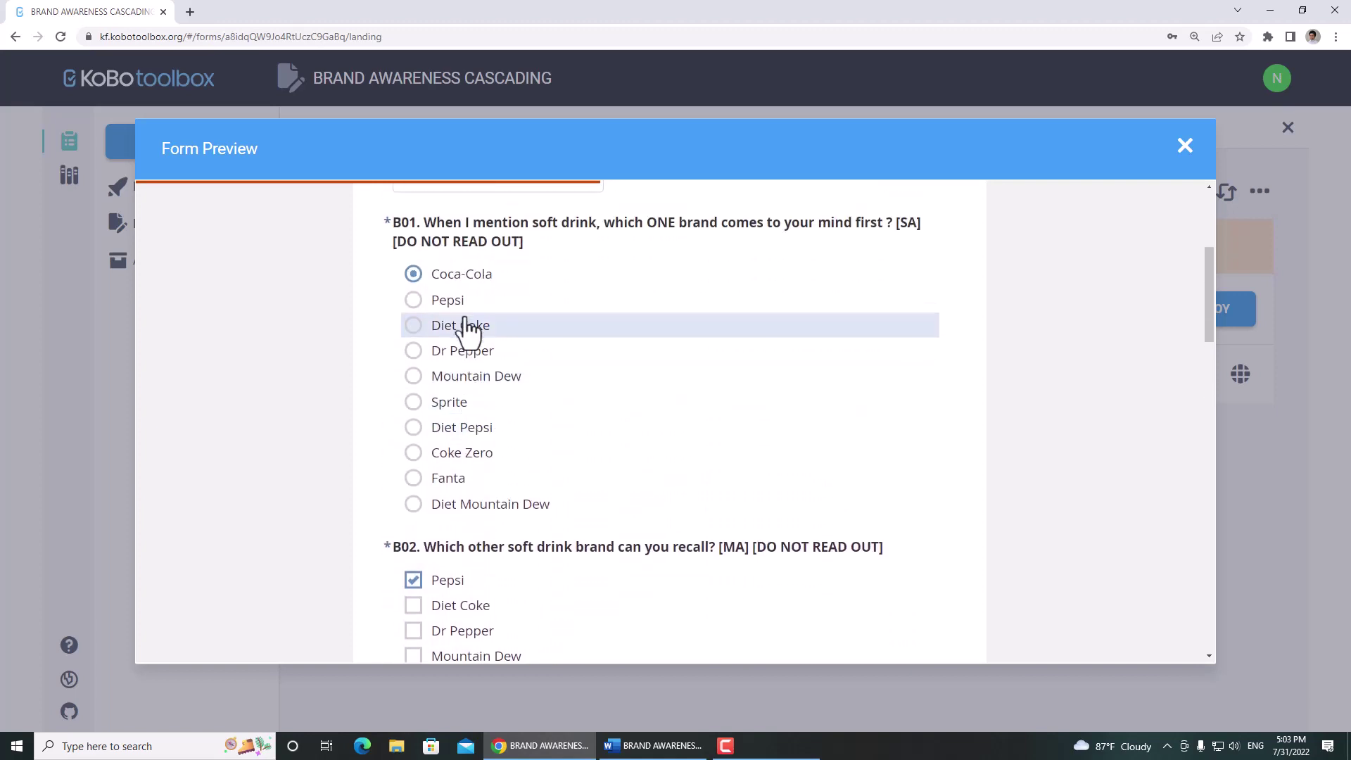
scroll(345, 502, down, 1)
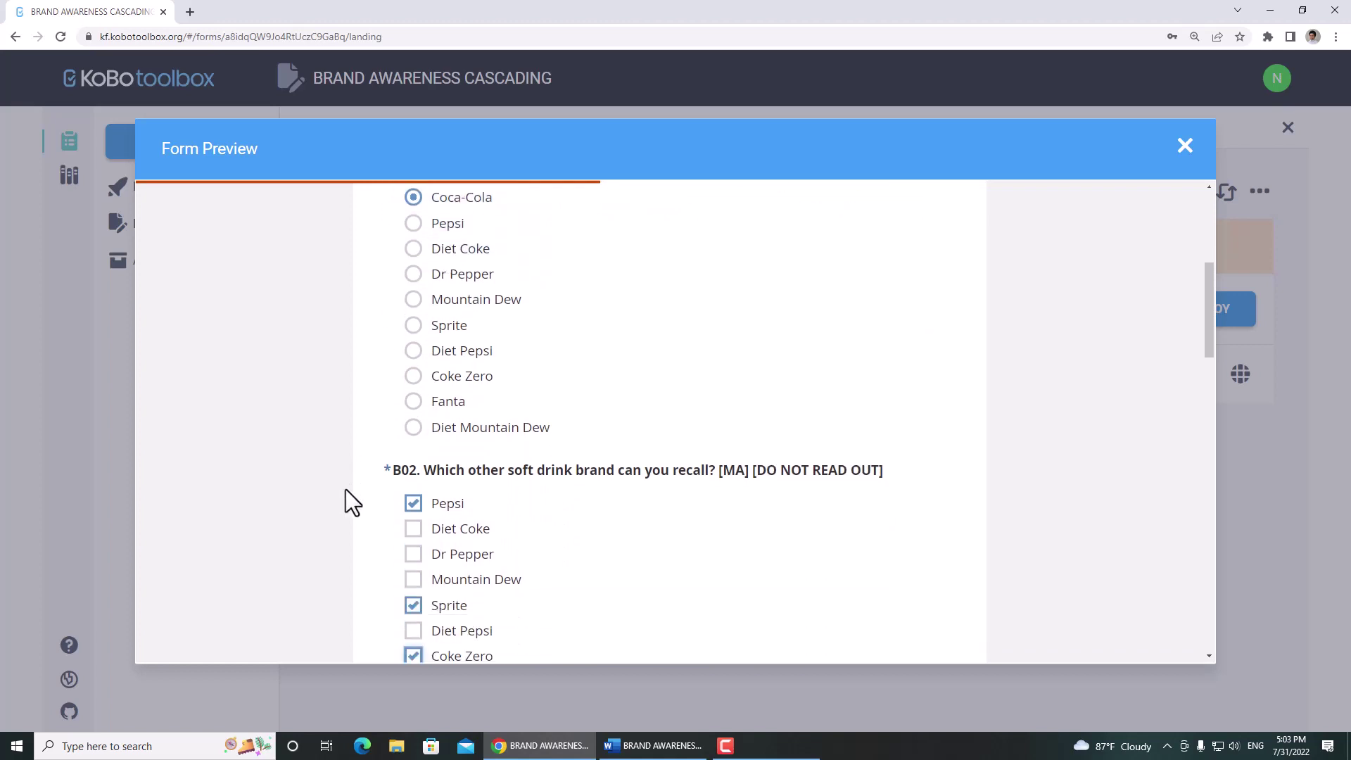
scroll(345, 502, down, 2)
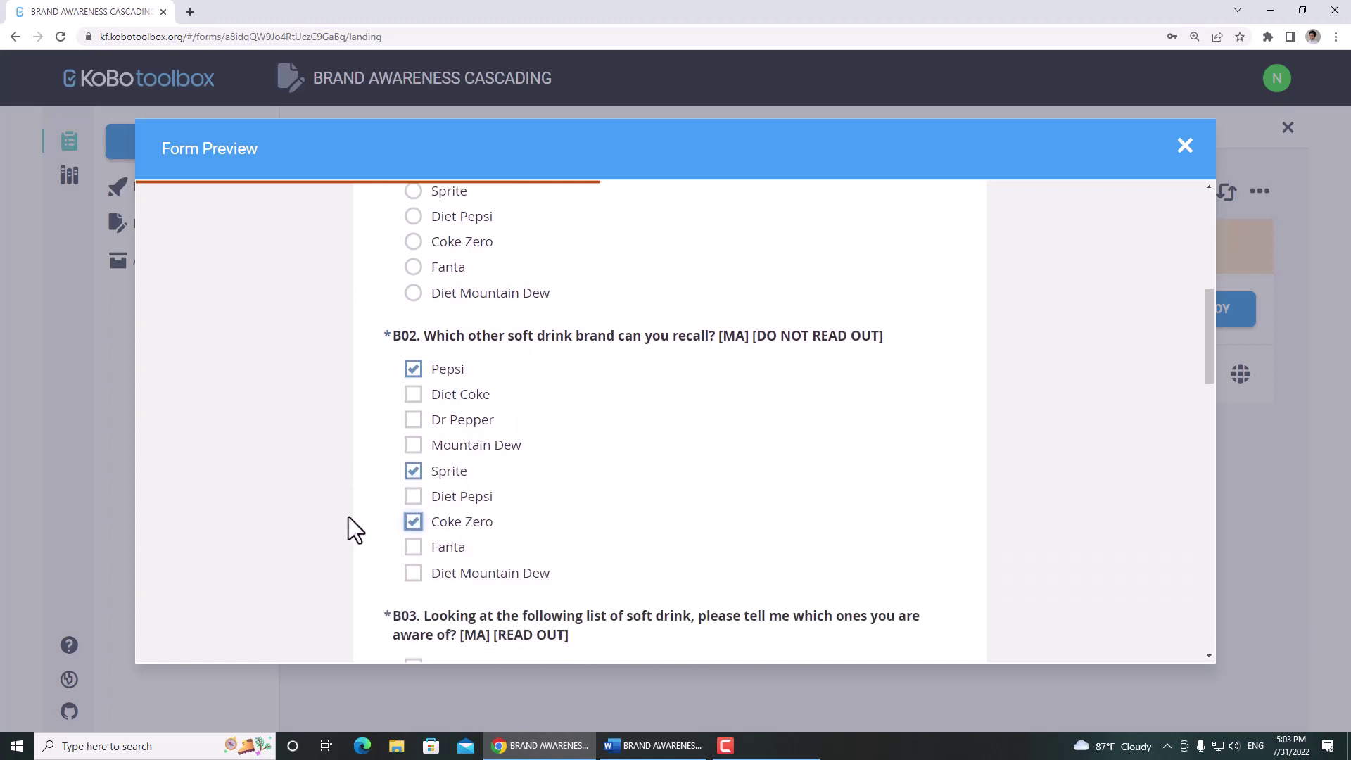
scroll(350, 517, down, 4)
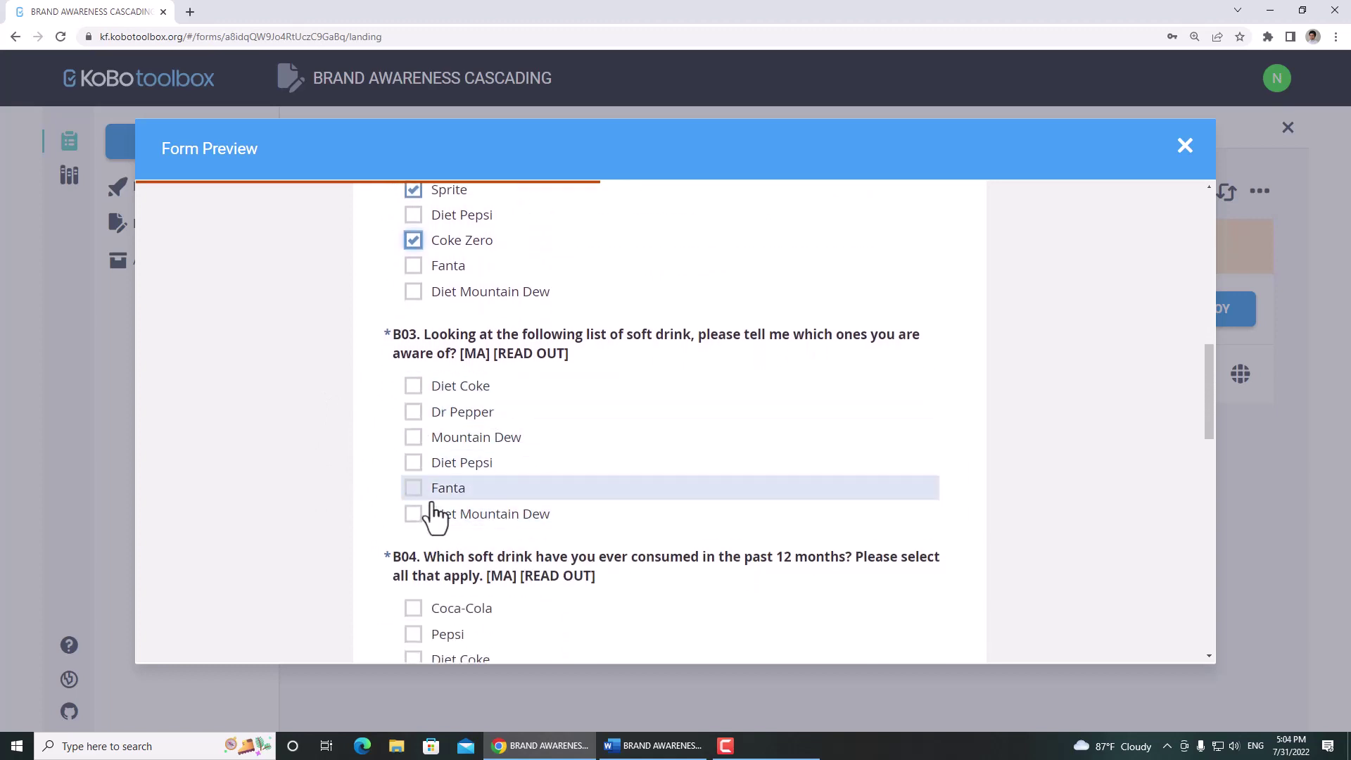
click(1185, 146)
Start Excel, and in the Word questionnaire highlight B04's filter condition, selected in B01 or B02 or B03.
click(17, 746)
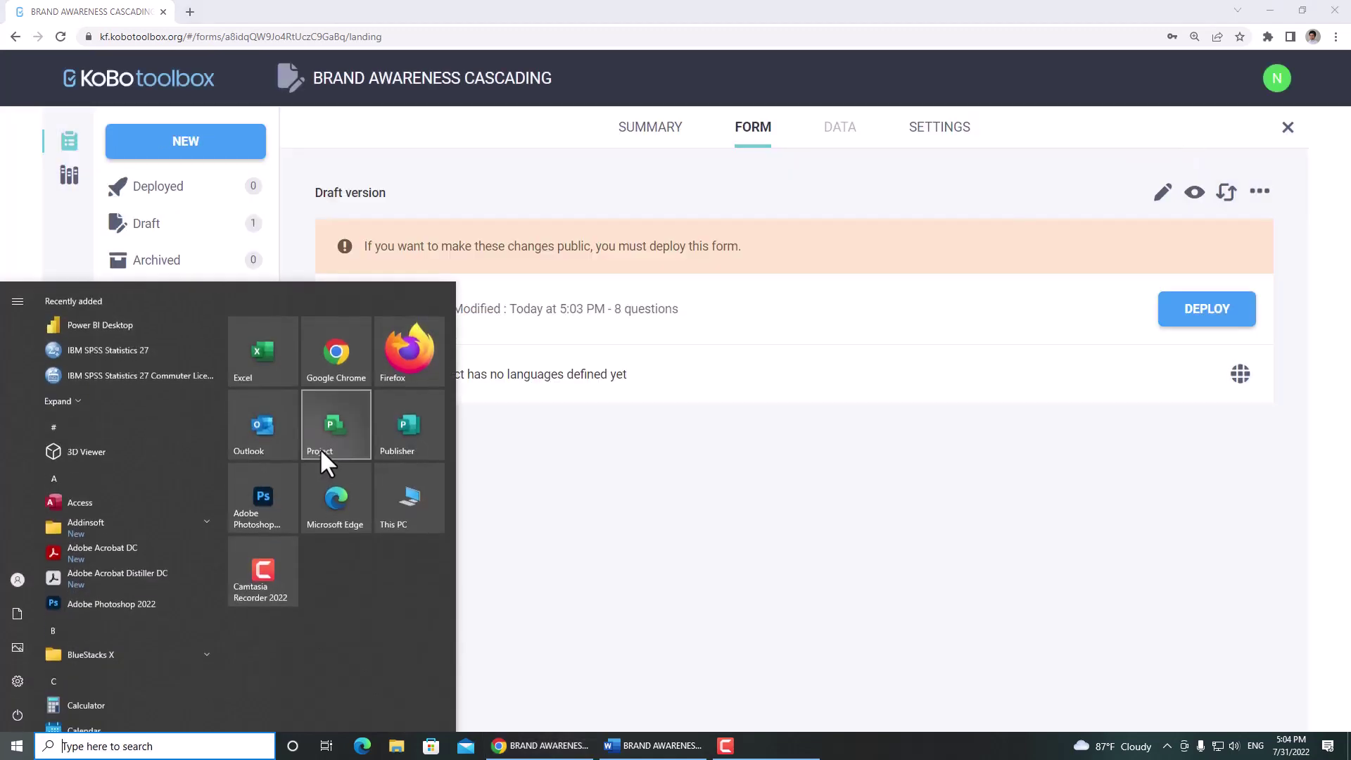
click(270, 372)
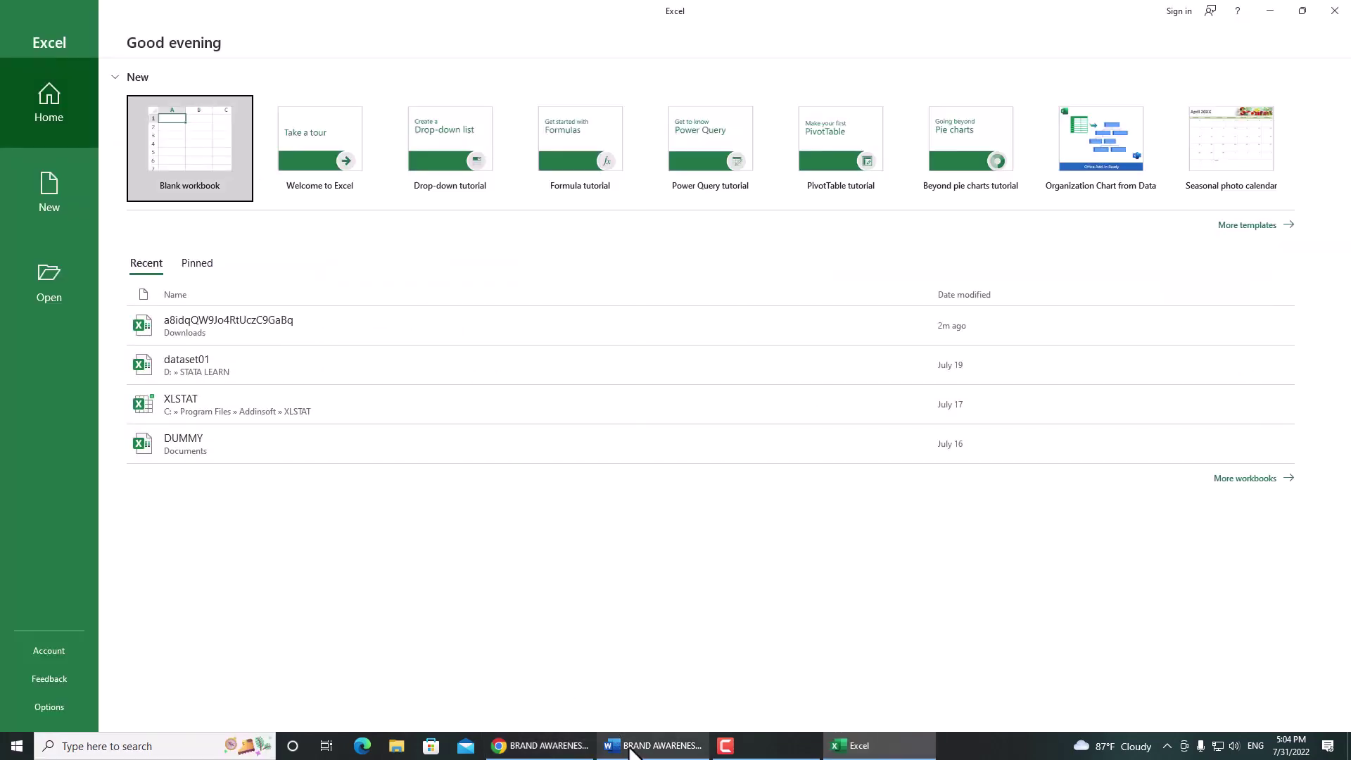
click(653, 745)
click(834, 339)
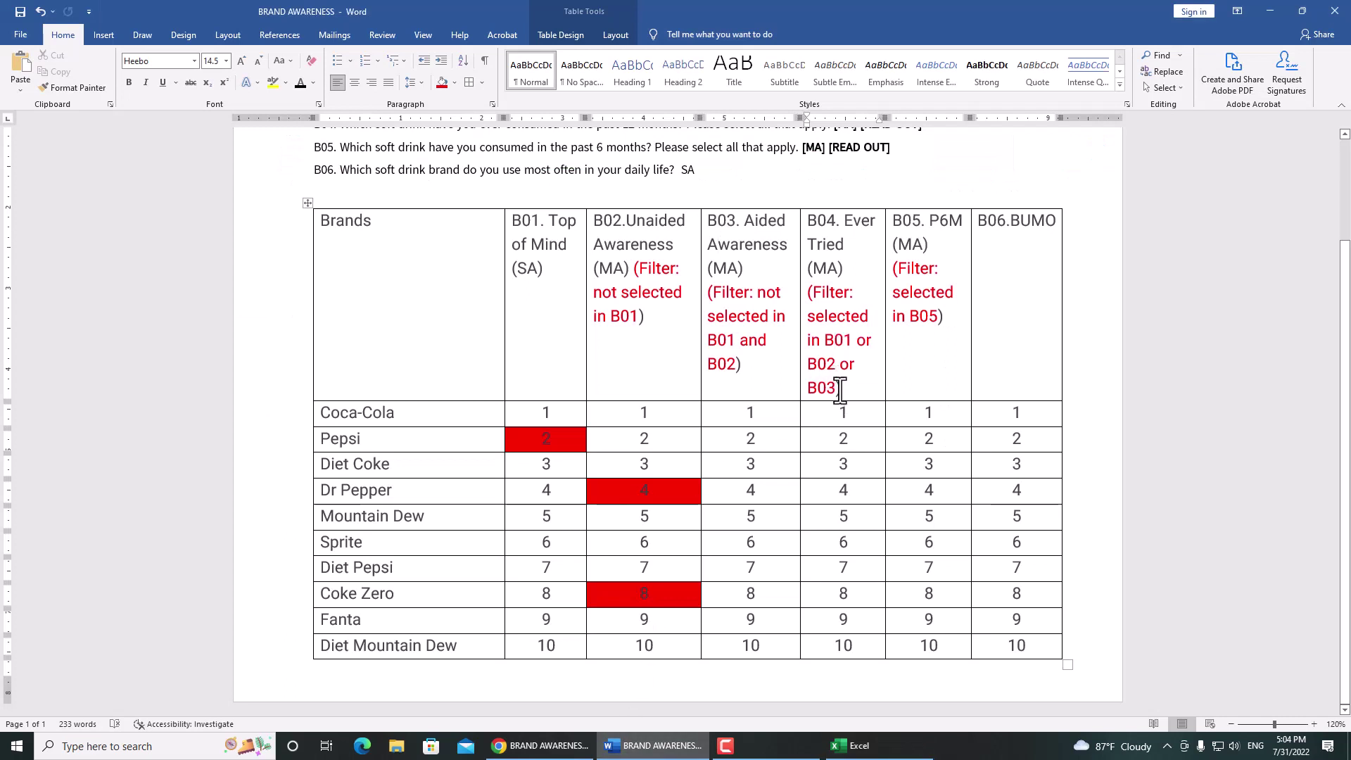
drag(833, 388, 819, 317)
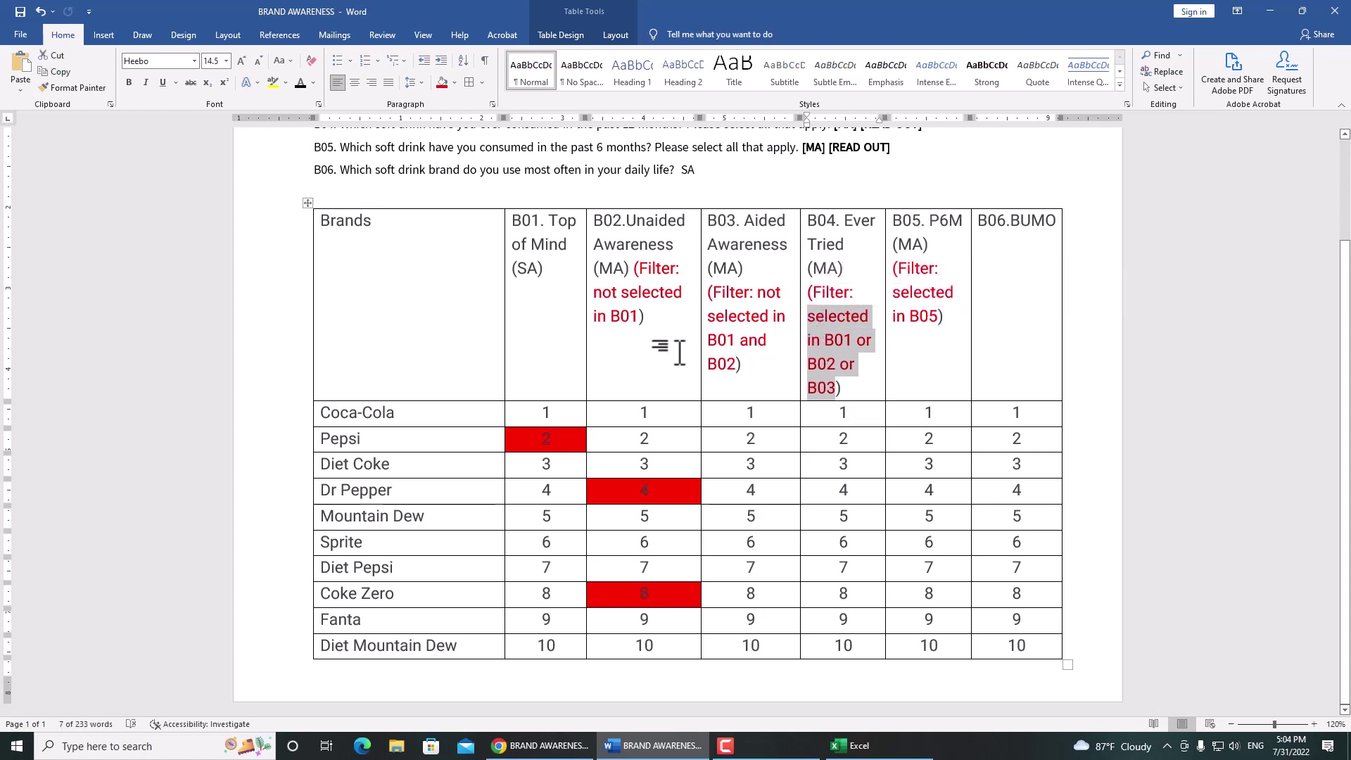
Switch back to Excel and reopen the recent workbook a8idqQW9Jo4RtUczC9GaBq at the survey sheet's question rows.
click(848, 744)
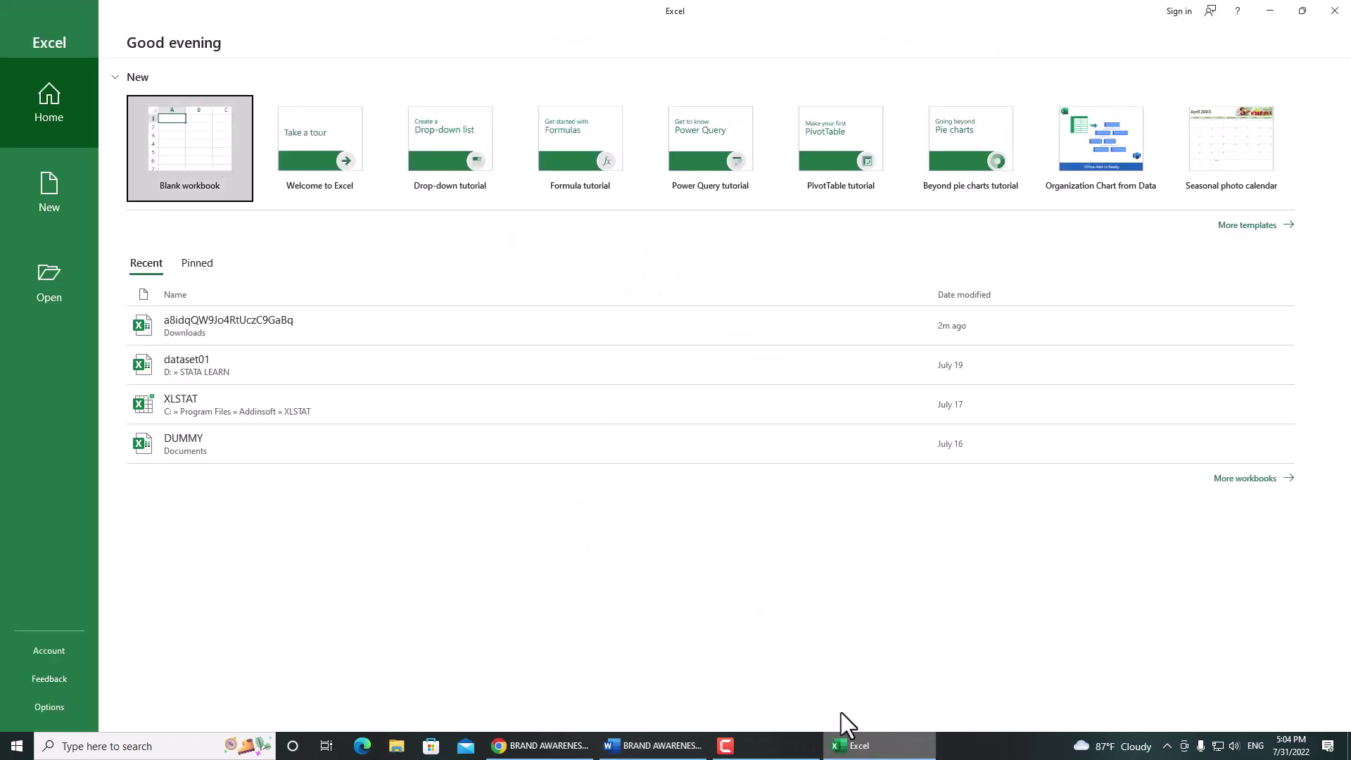
click(175, 333)
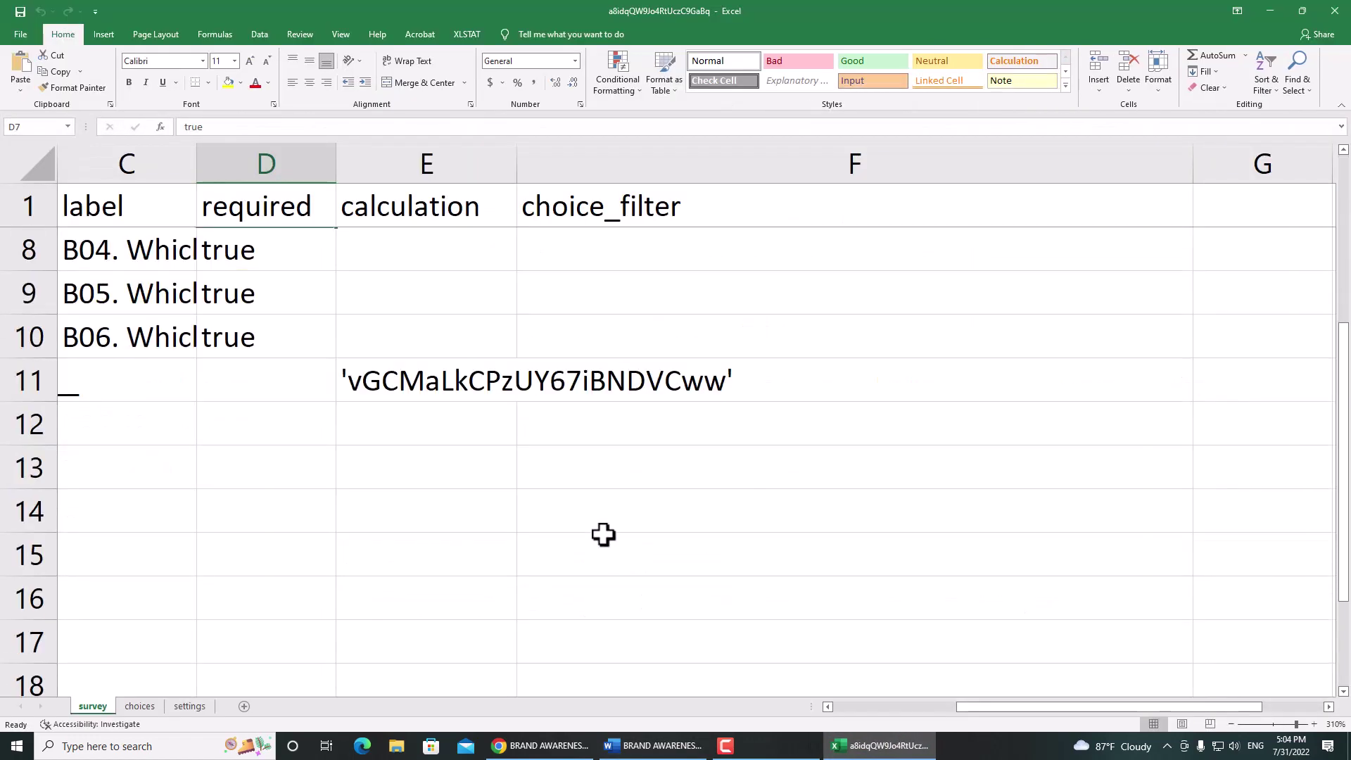
scroll(602, 534, up, 2)
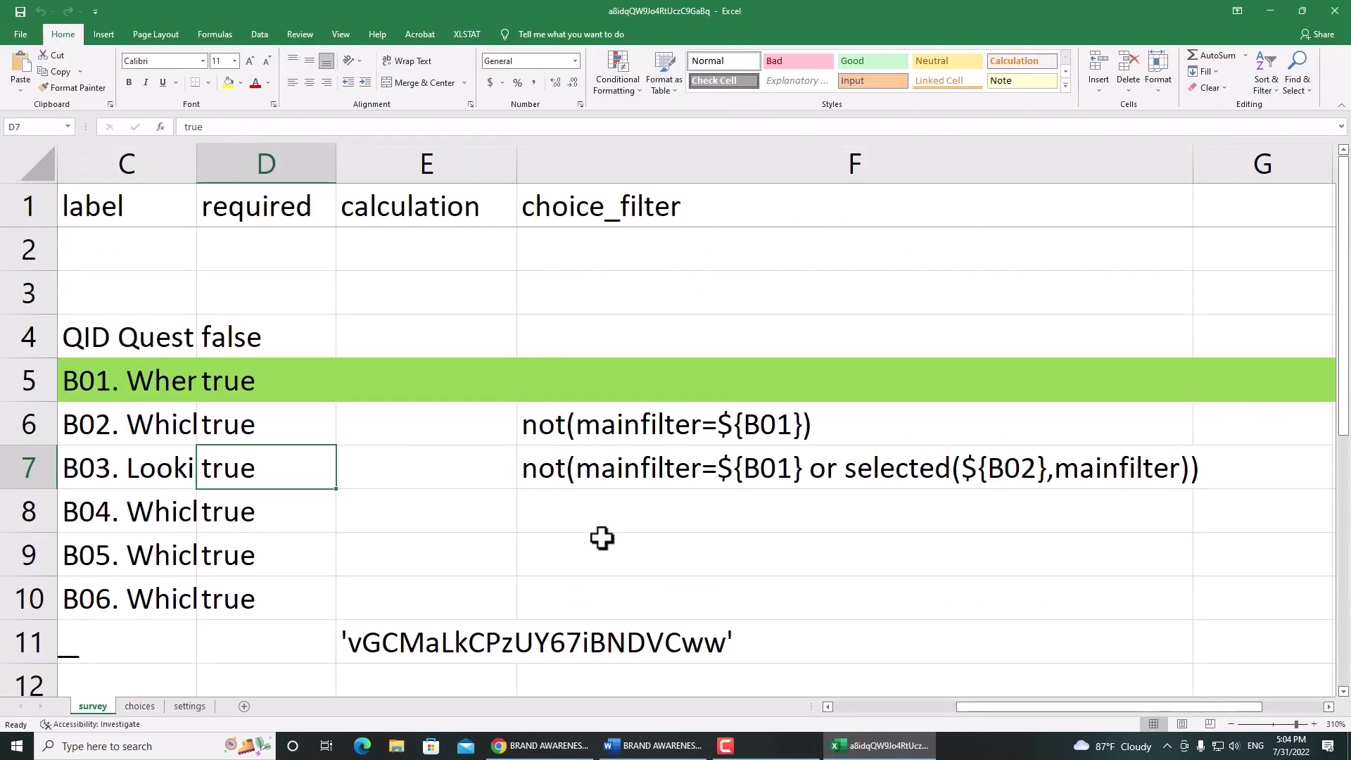
Begin B04's choice_filter expression in F8 with mainfilter=${B01}.
click(568, 513)
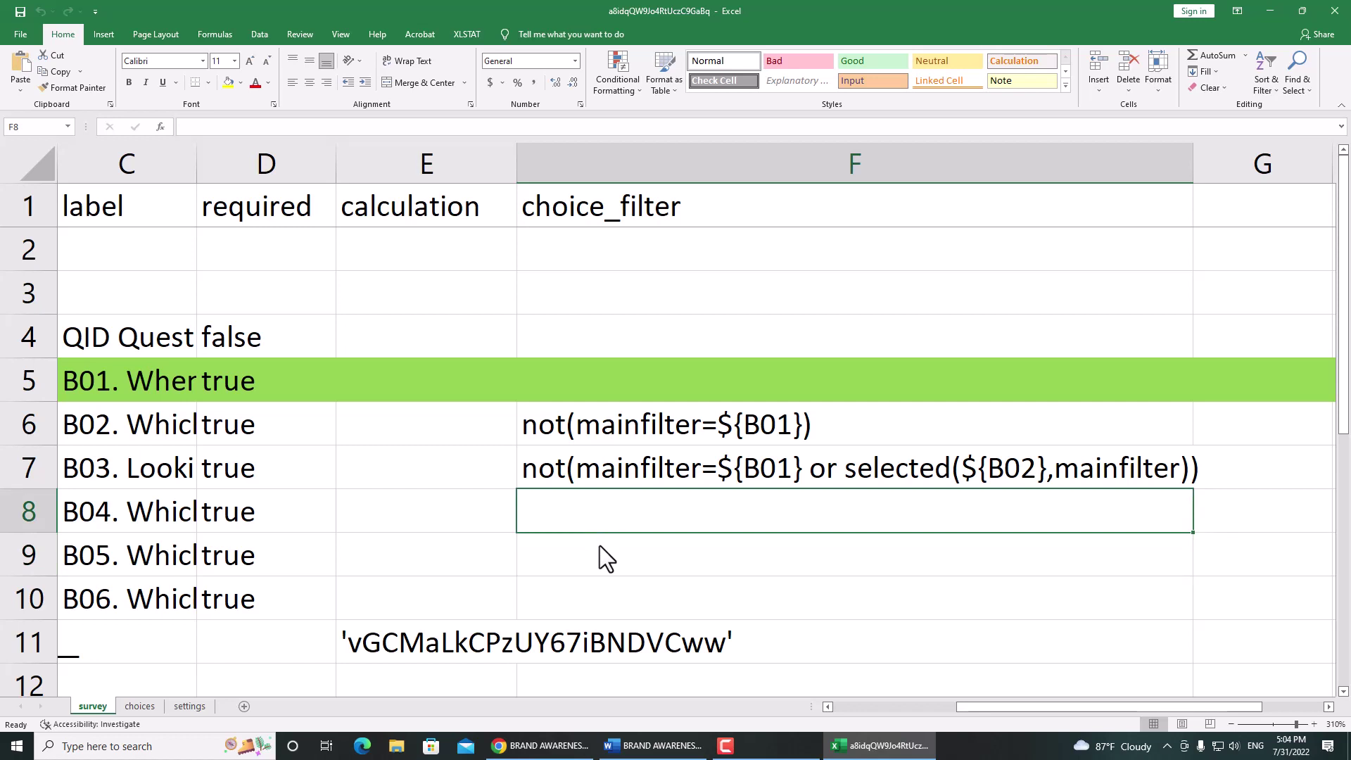
text(m)
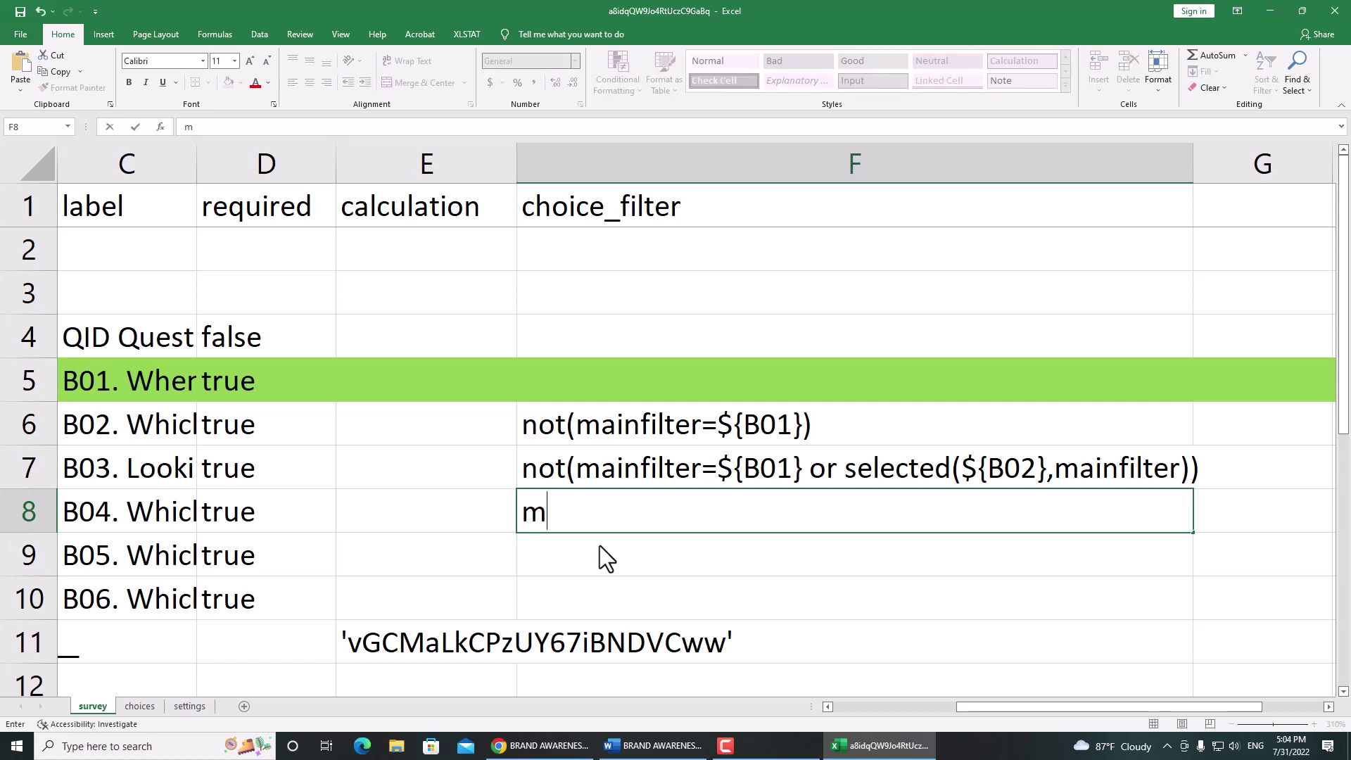
text(ainfilter=)
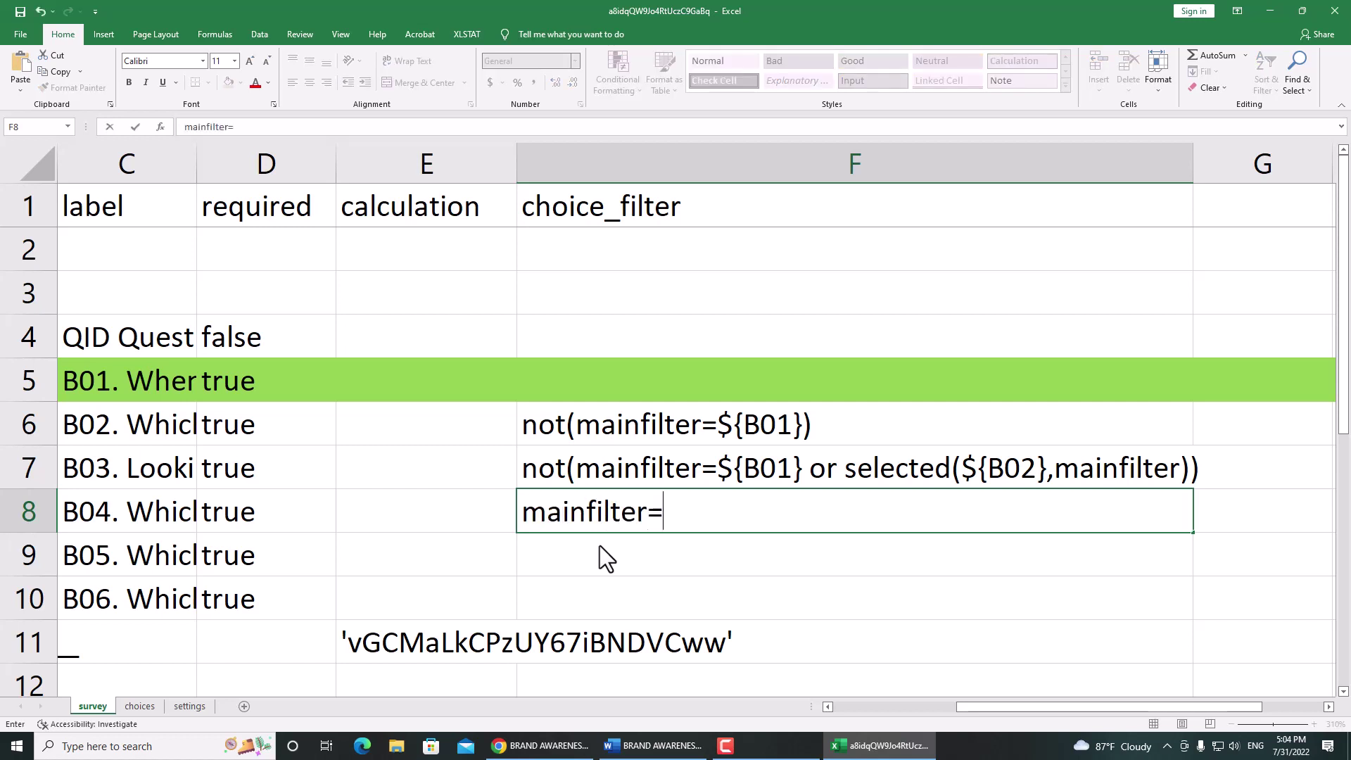
text(${B01} OR)
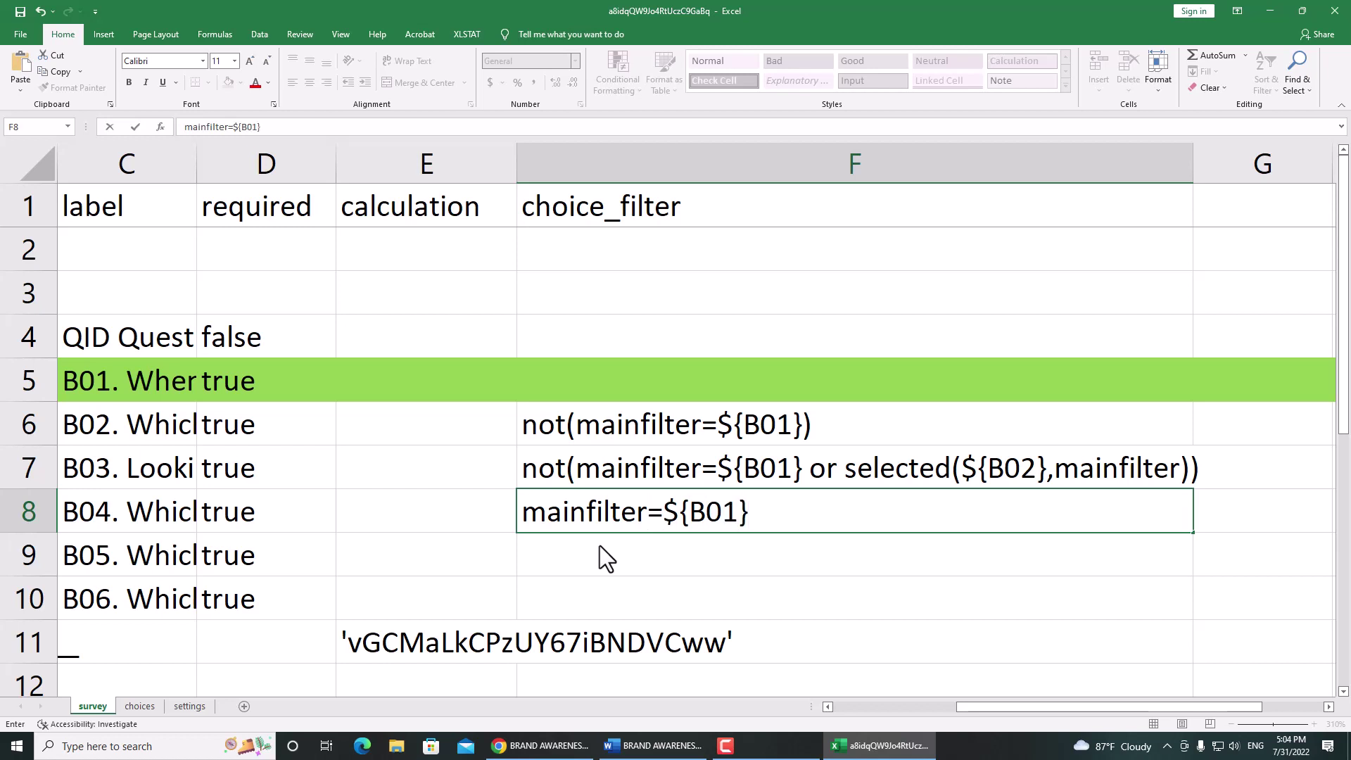
key(BackSpace)
key(BackSpace)
Append or selected(${B02,mainfilter) or to B04's choice_filter expression in F8.
text(or selected()
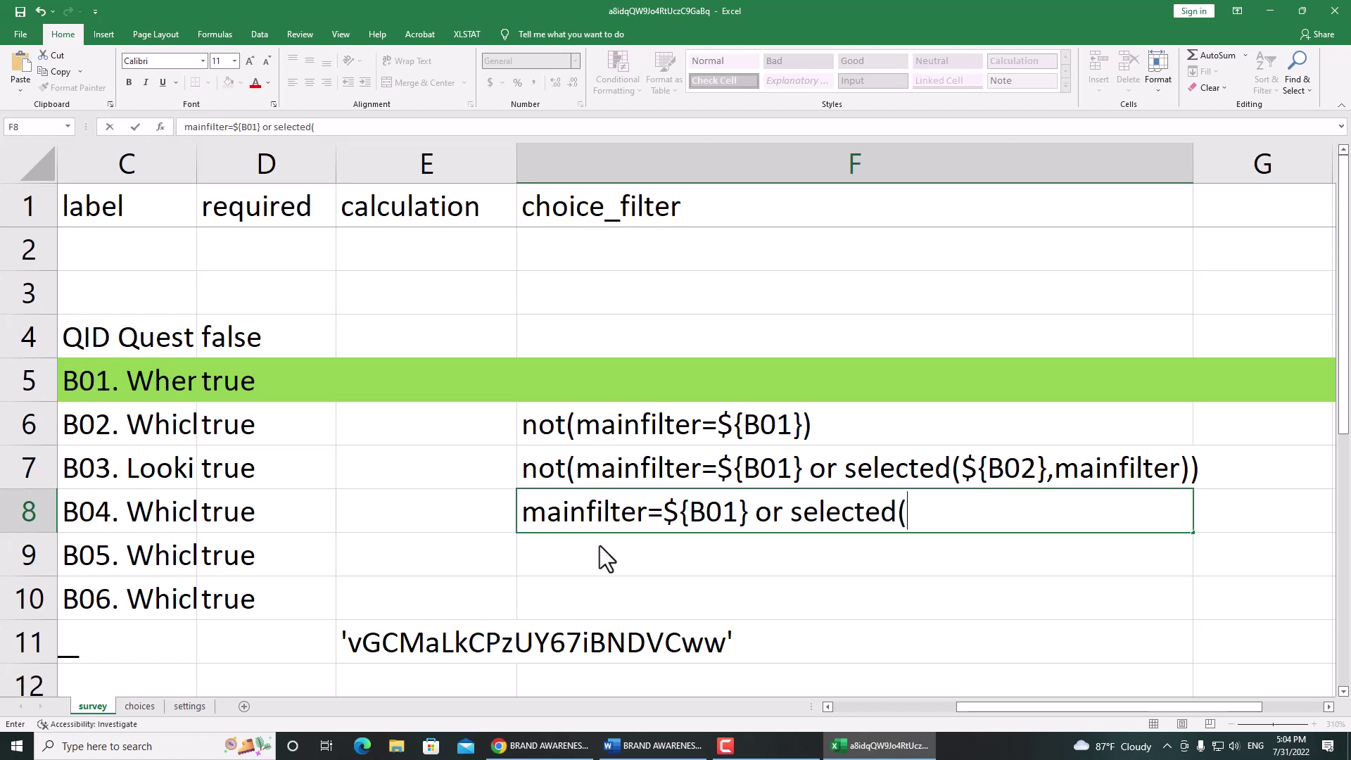
text(${B0)
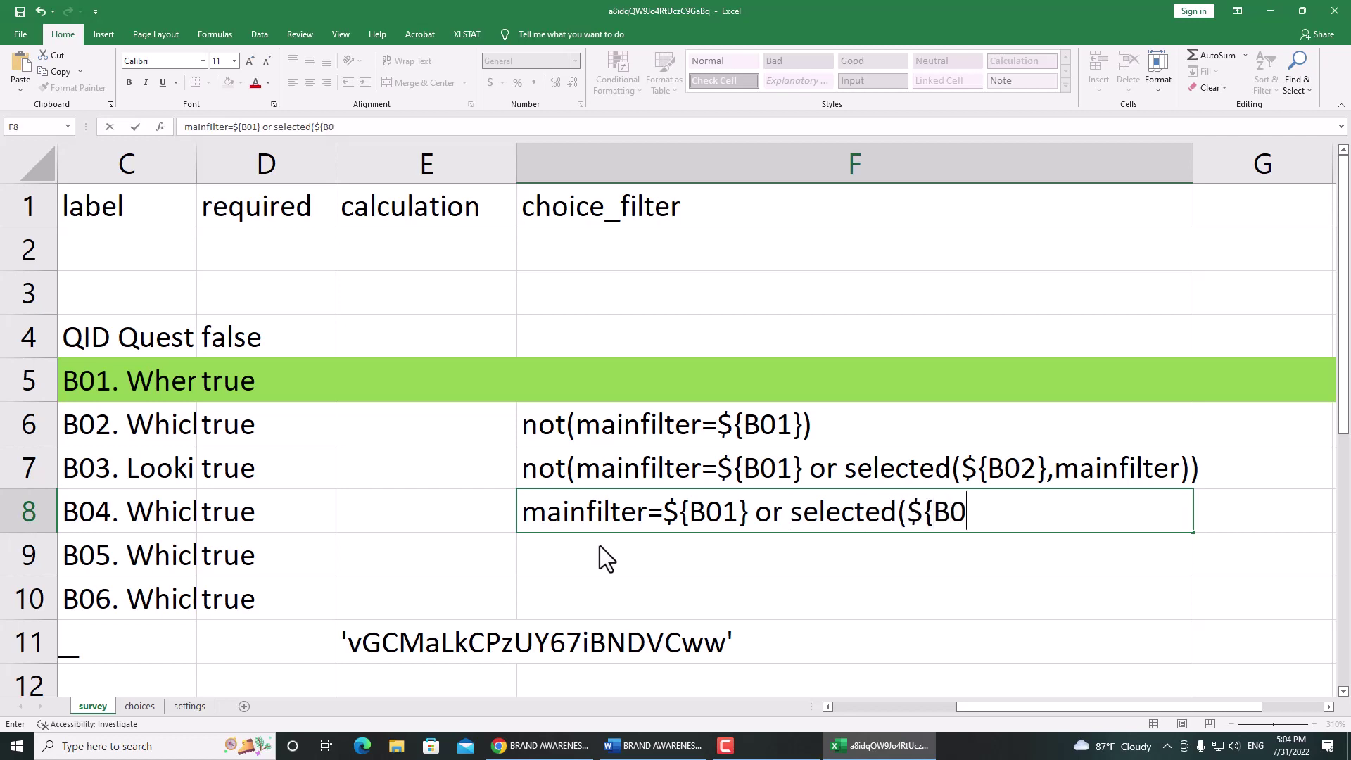
text(2,mainfilter)
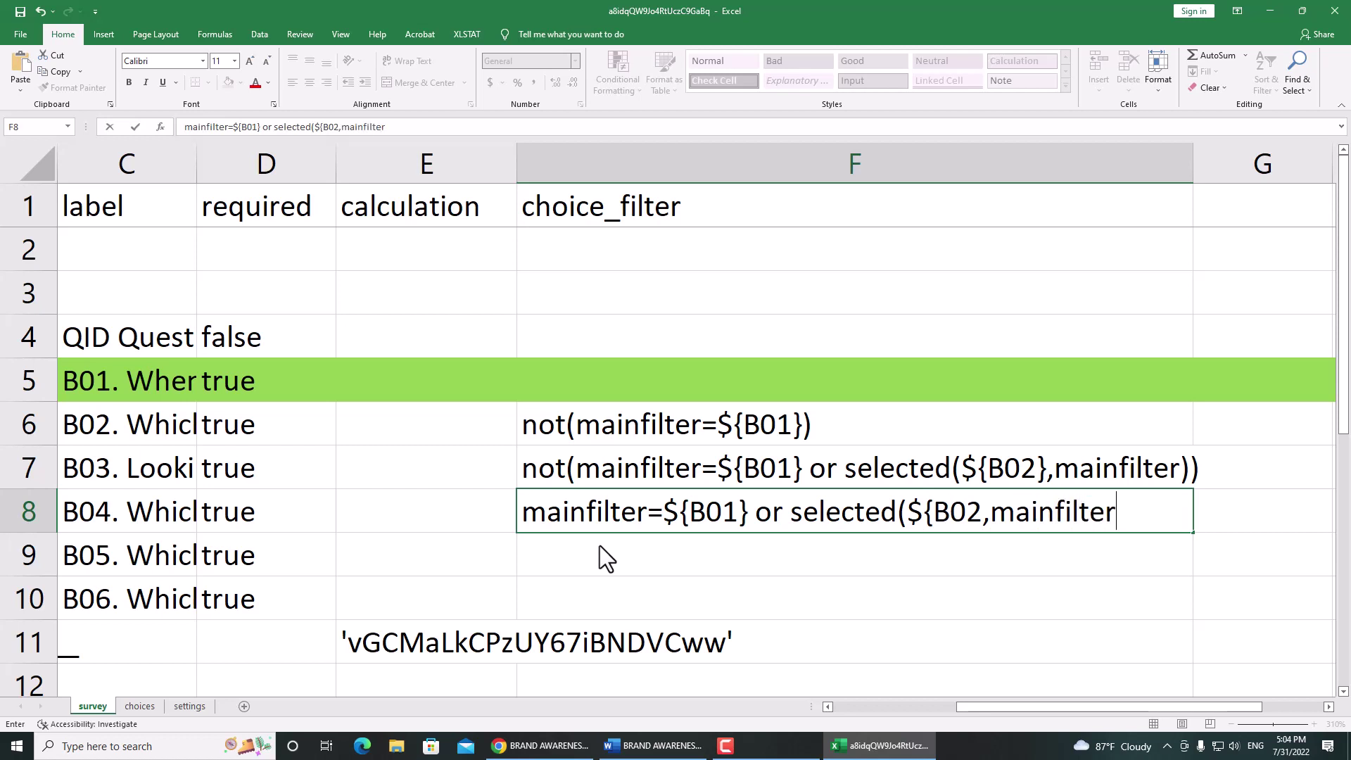
text() or)
Add the B03 condition selected(${B03} to the end of B04's choice_filter expression in F8.
text(SE)
key(BackSpace)
key(BackSpace)
text(selec)
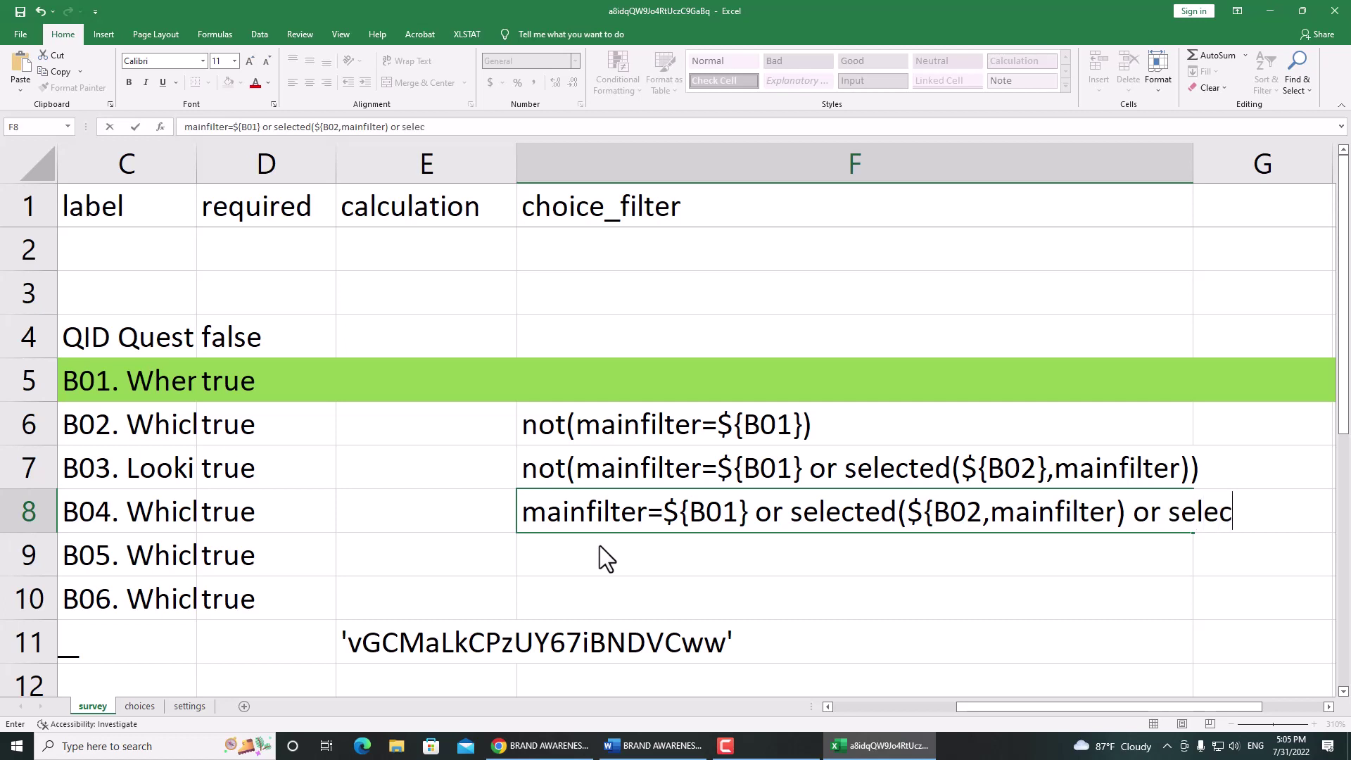
text(ted(B03)
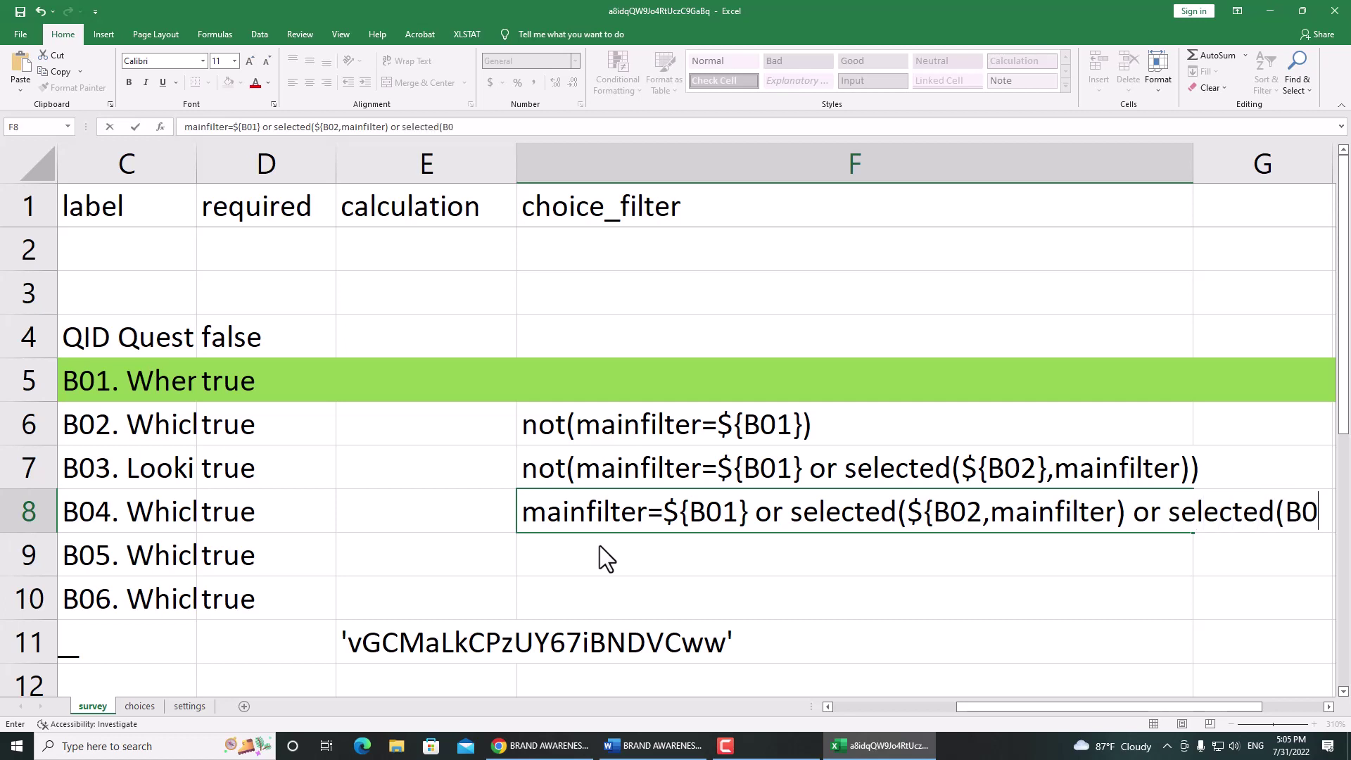
key(BackSpace)
key(BackSpace)
key(BackSpace)
text(${})
key(Left)
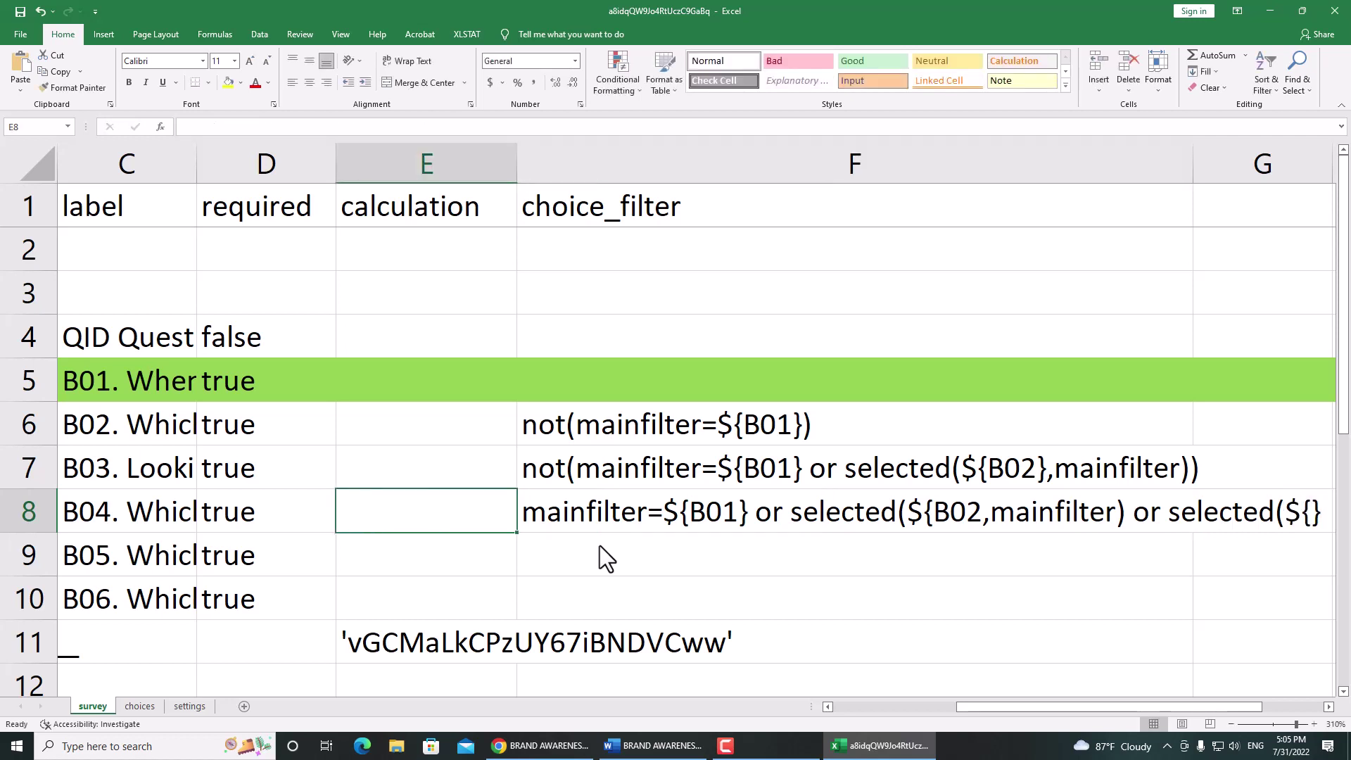
key(Right)
key(F2)
key(Left)
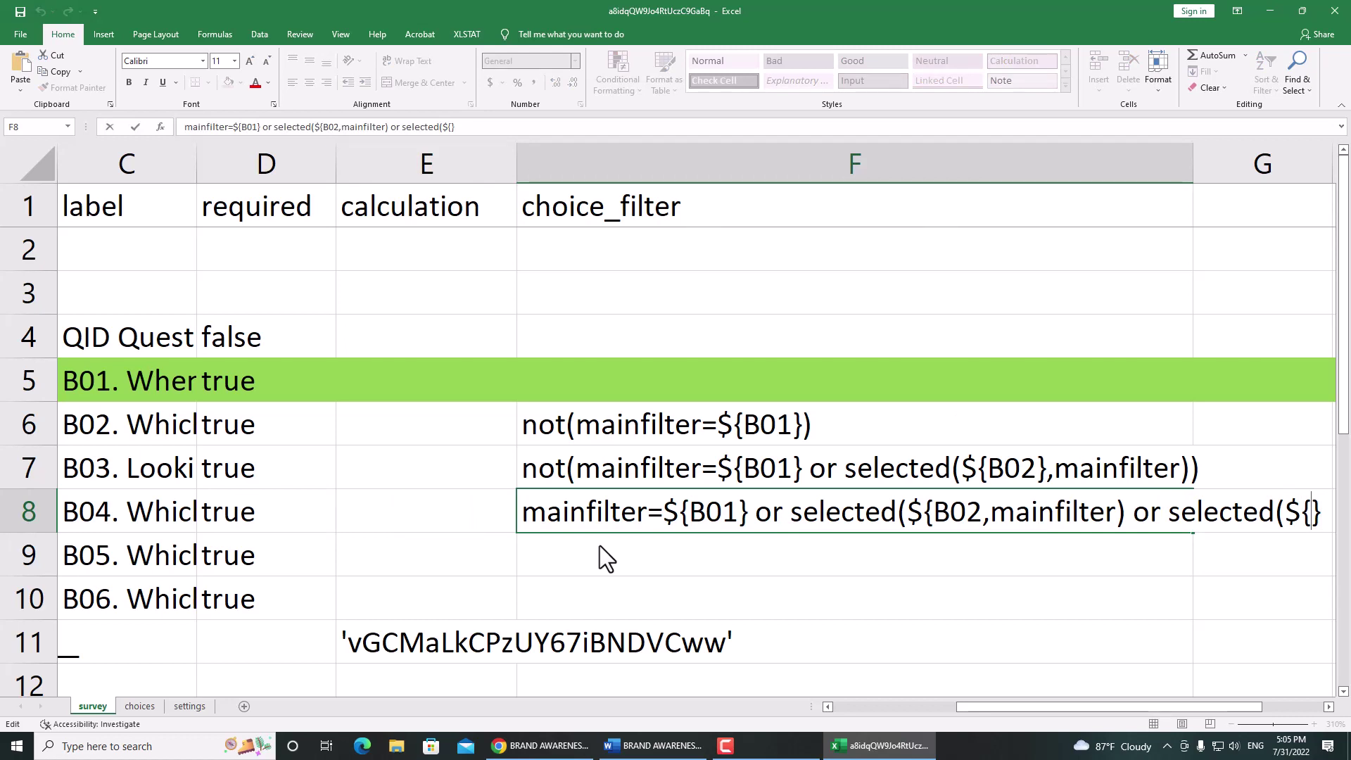
text(B03)
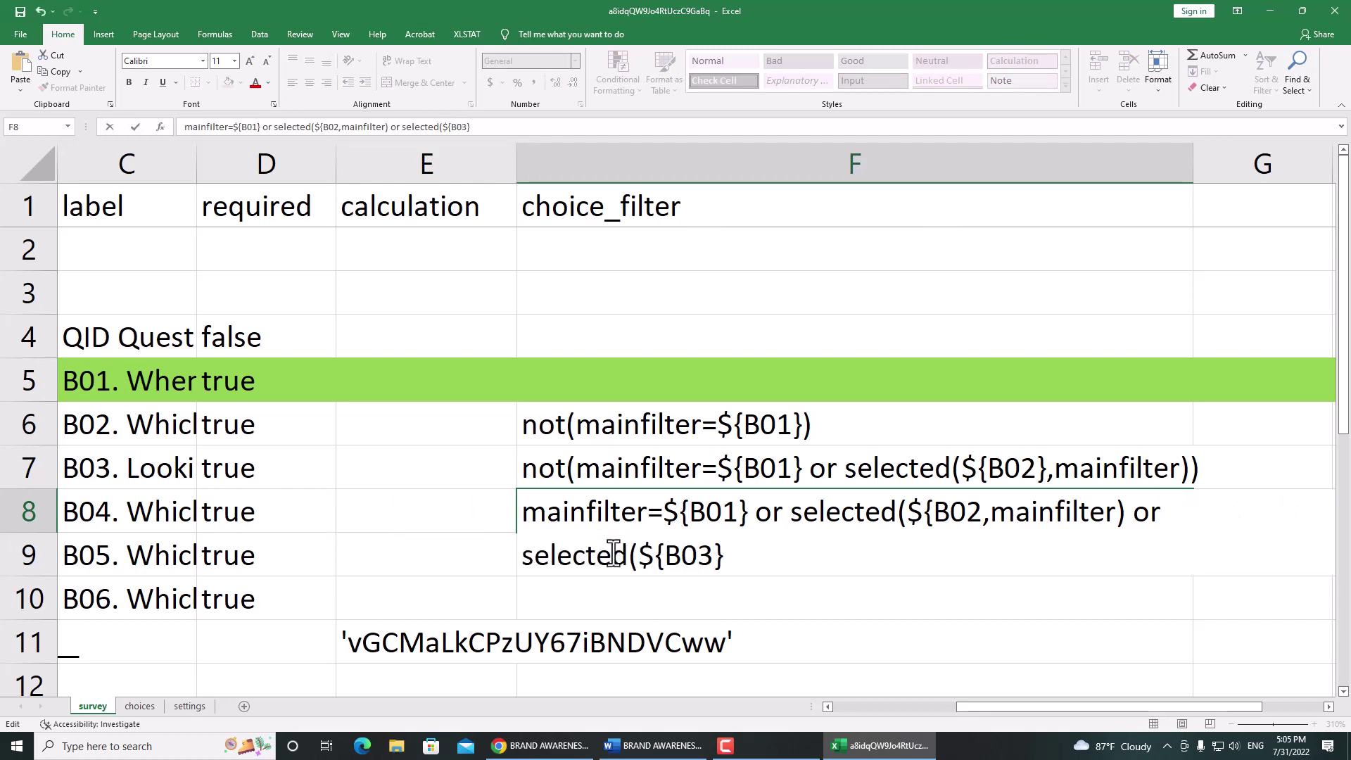
Insert the missing closing brace so the second condition in F8 reads selected(${B02},mainfilter), and commit the cell.
click(975, 508)
text(})
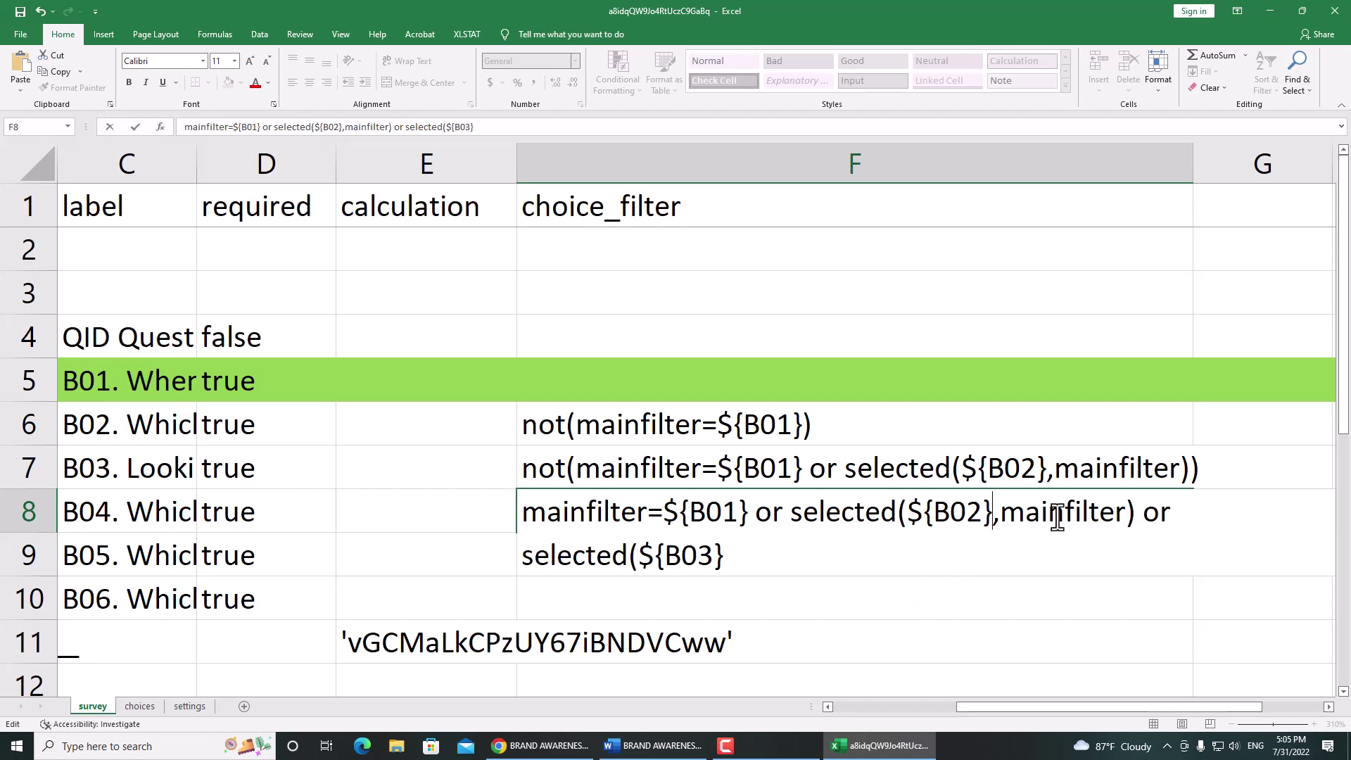
click(752, 609)
click(738, 517)
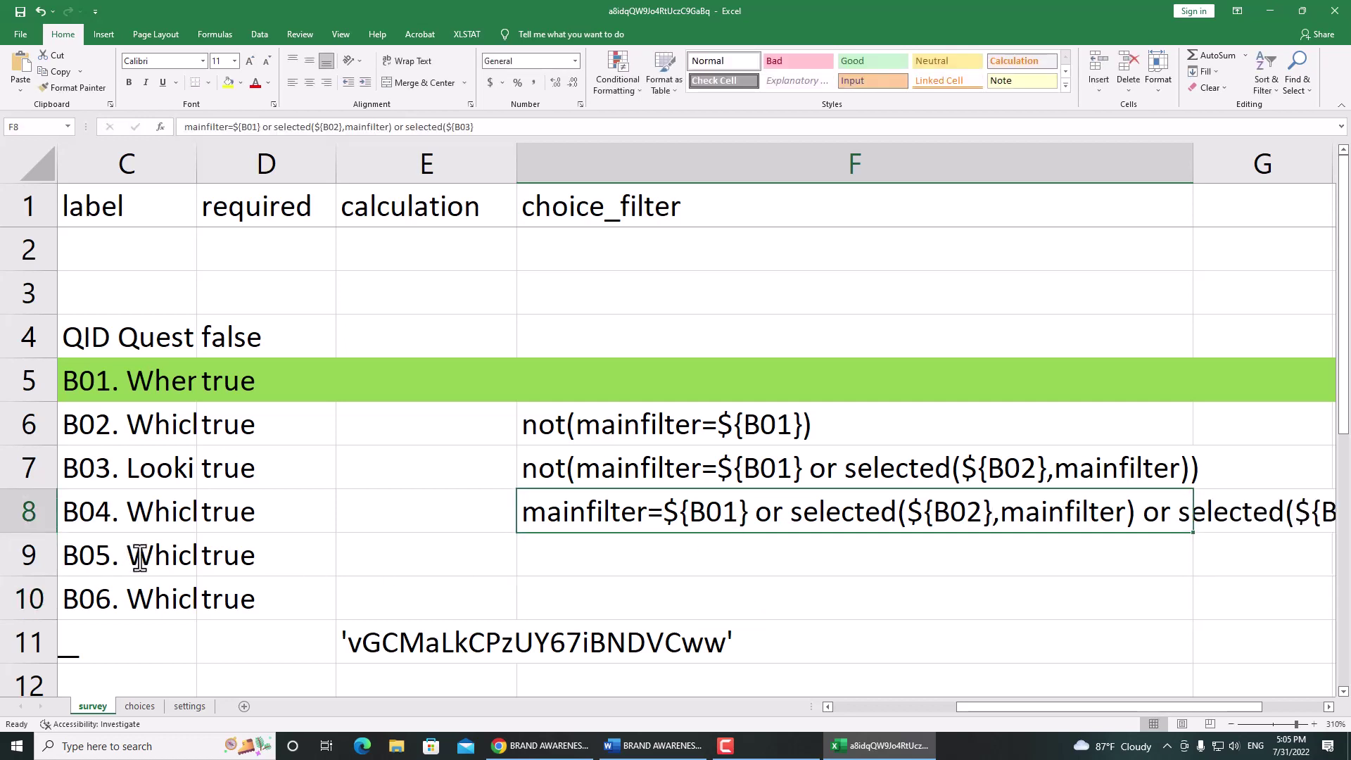
Check B05's filter in the Word questionnaire, and back in Excel enter selected(${B04},mainfilter) as B05's choice_filter in F9.
key(alt+Tab)
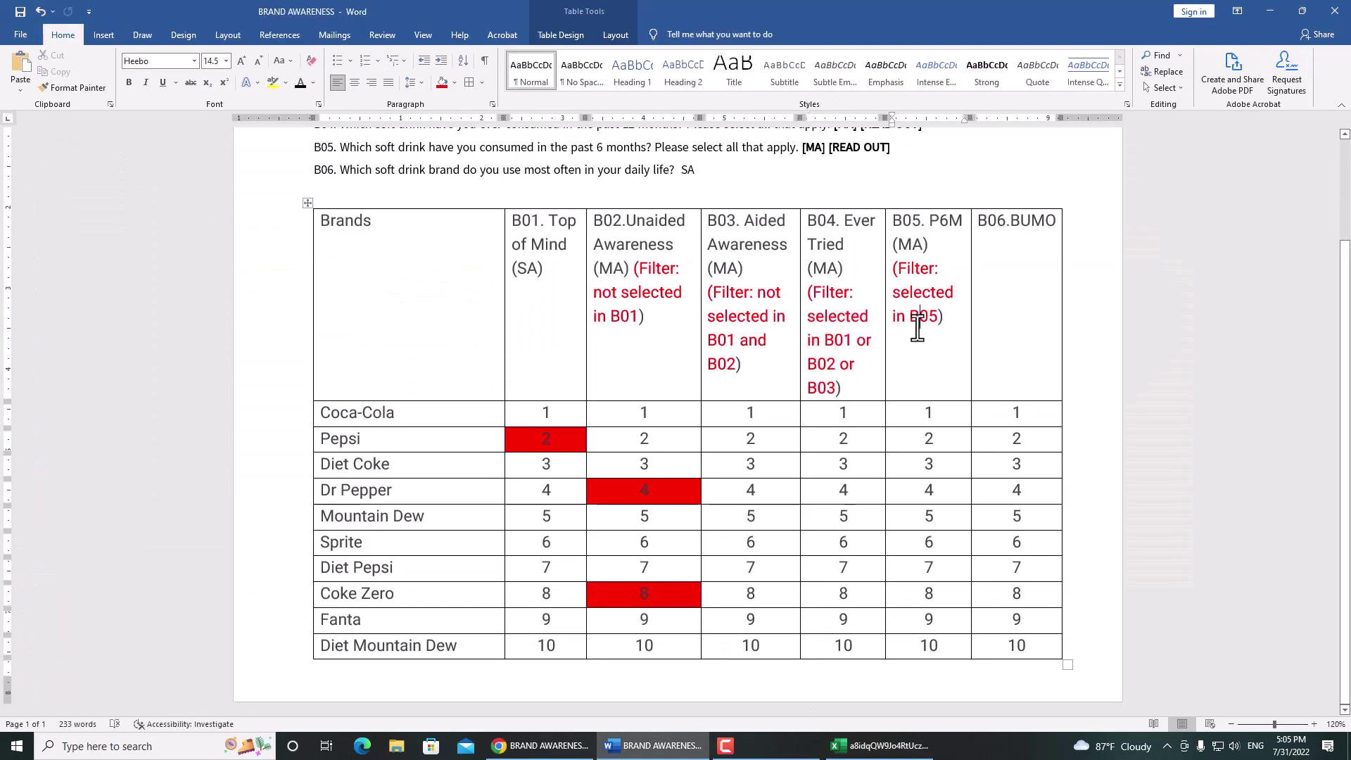
click(827, 268)
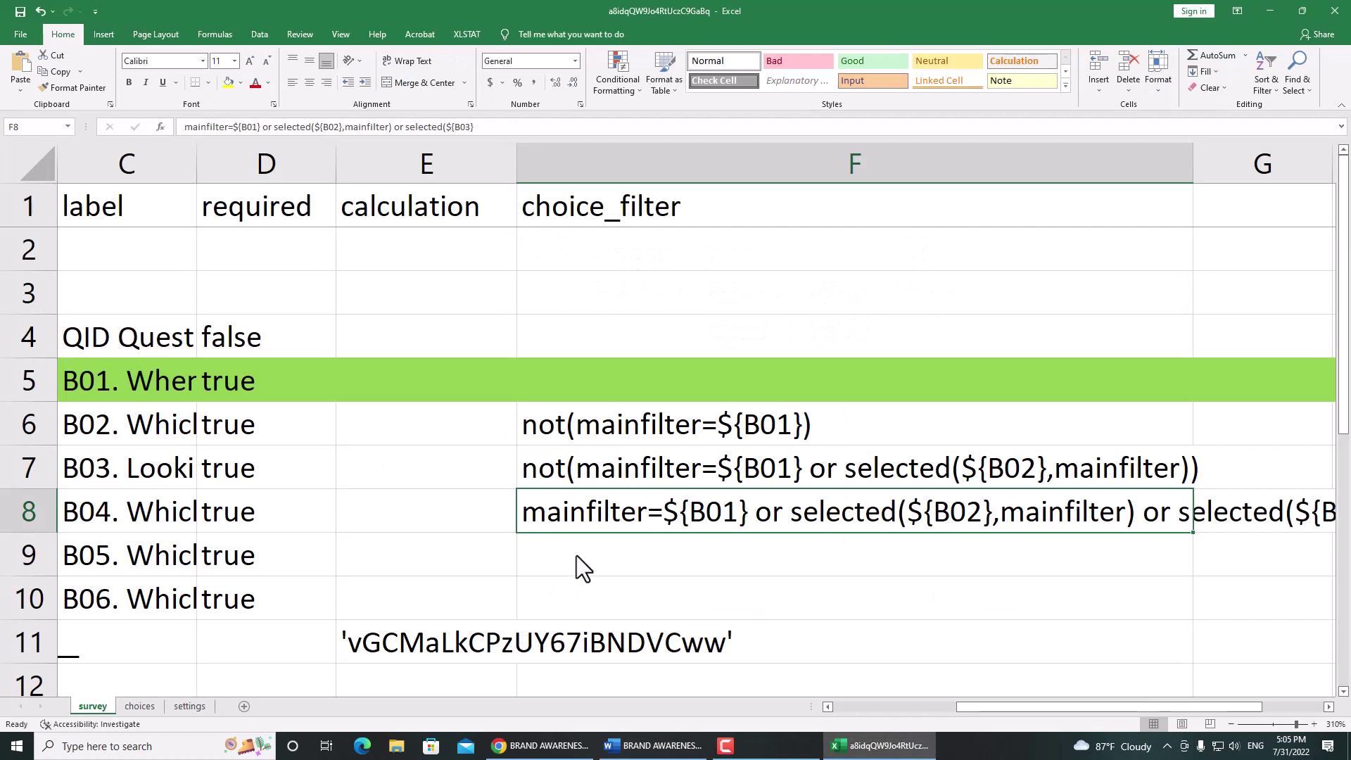
click(576, 555)
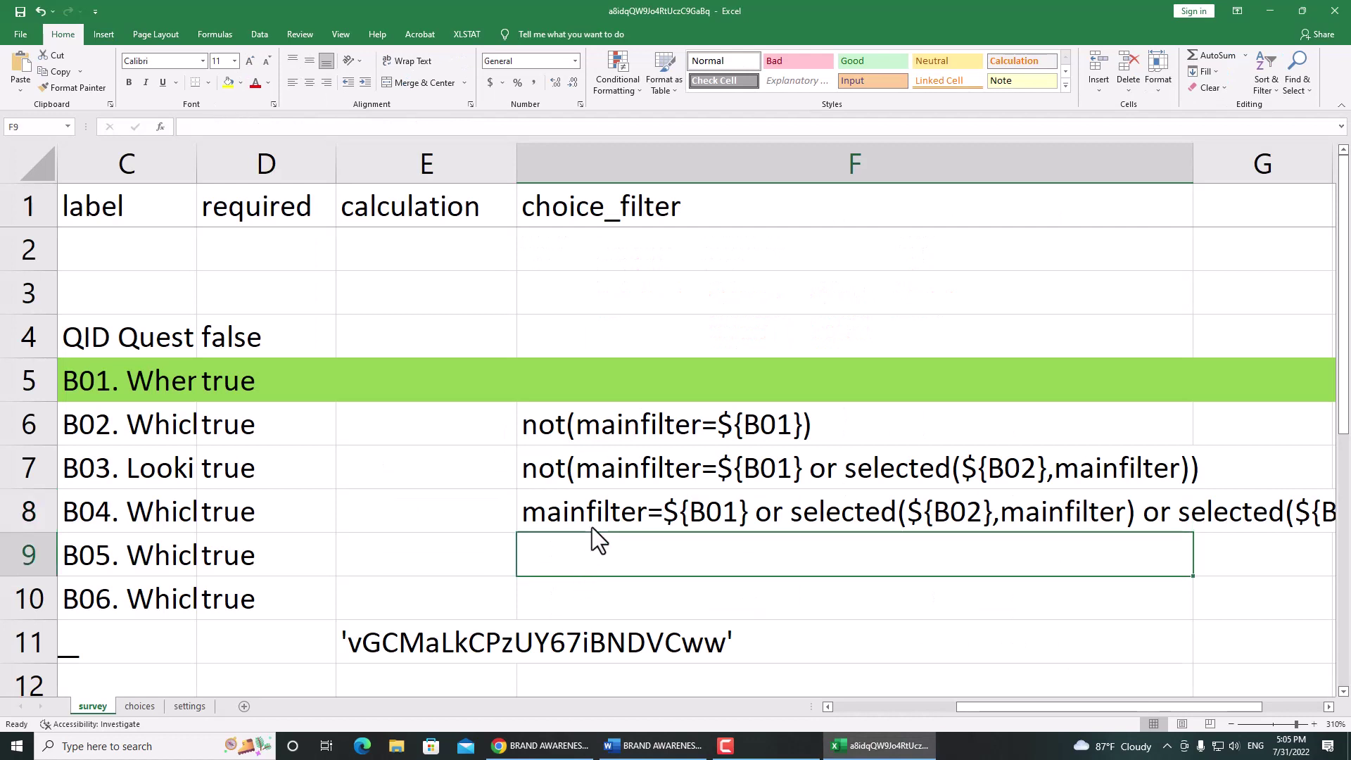
text(selecte)
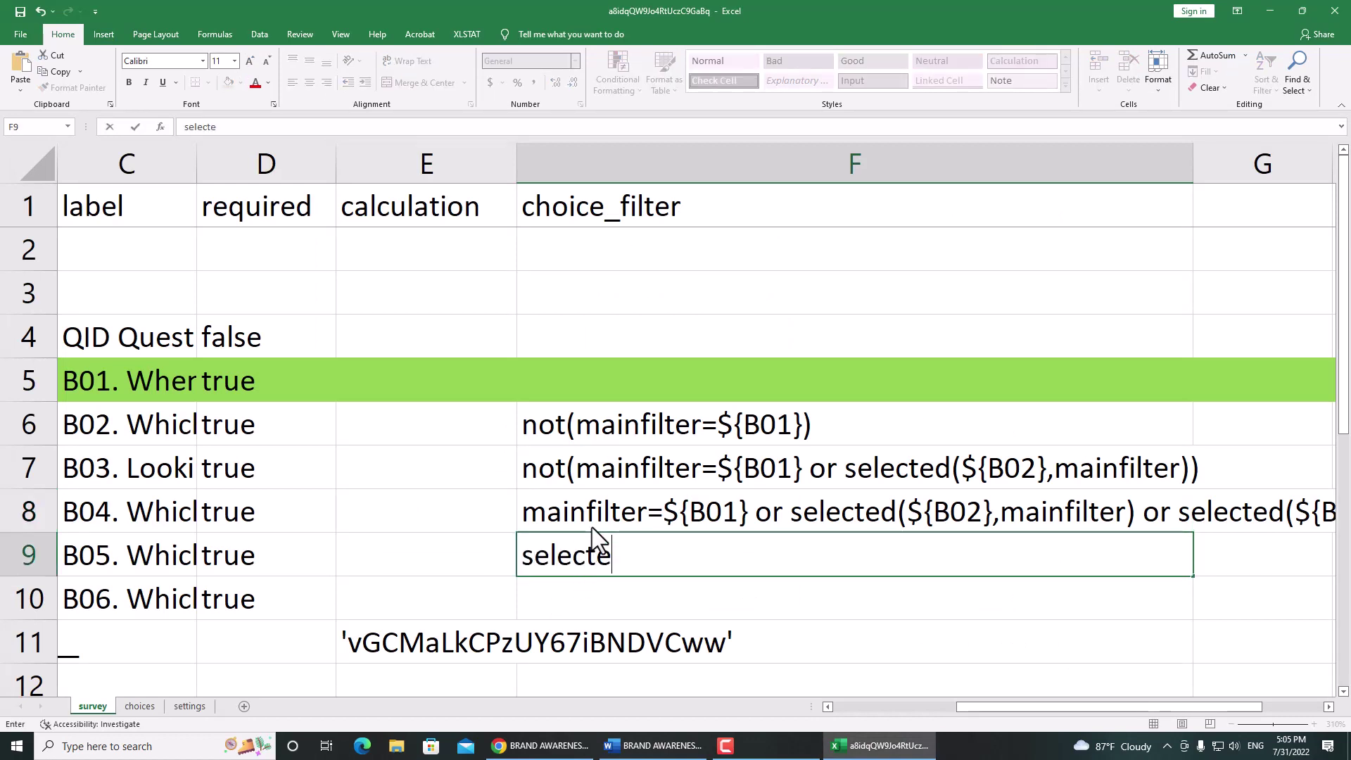
text(d(${})
key(F2)
key(Left)
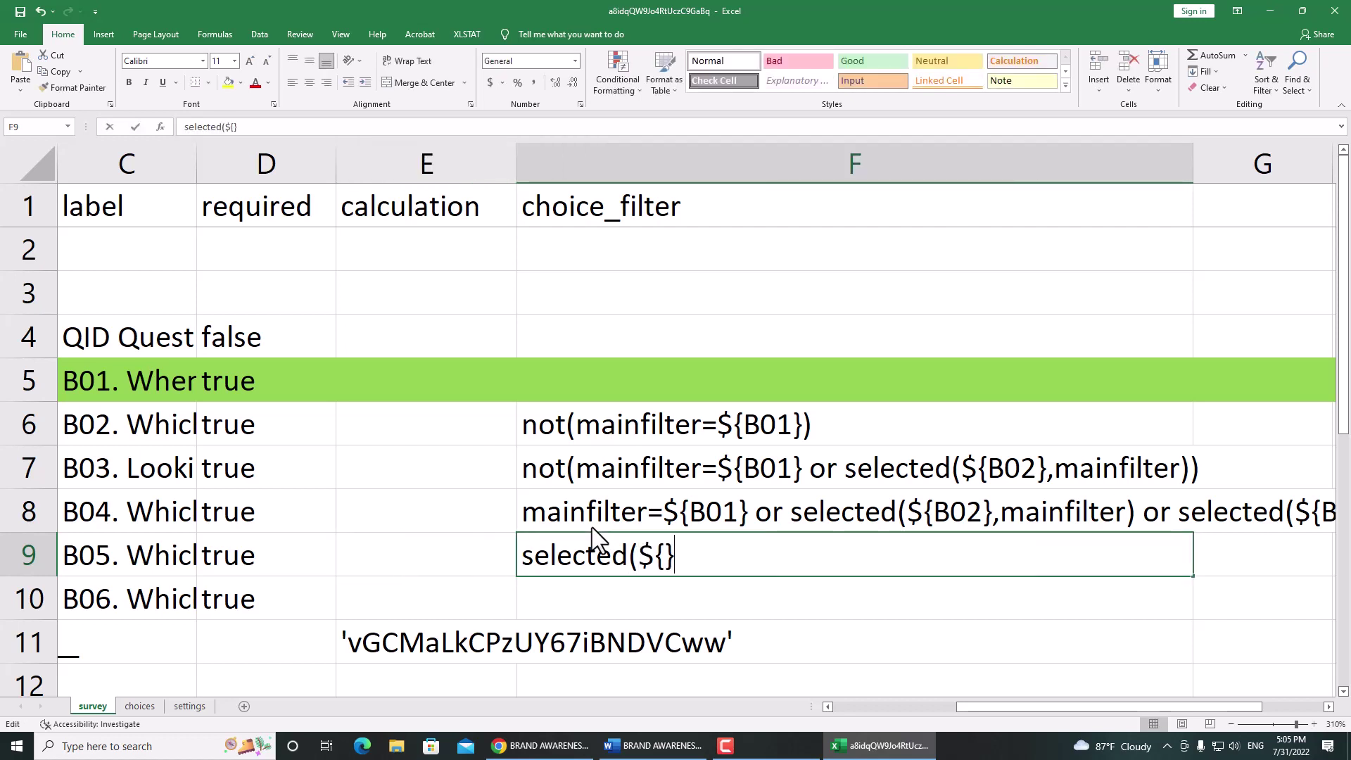
text(B04)
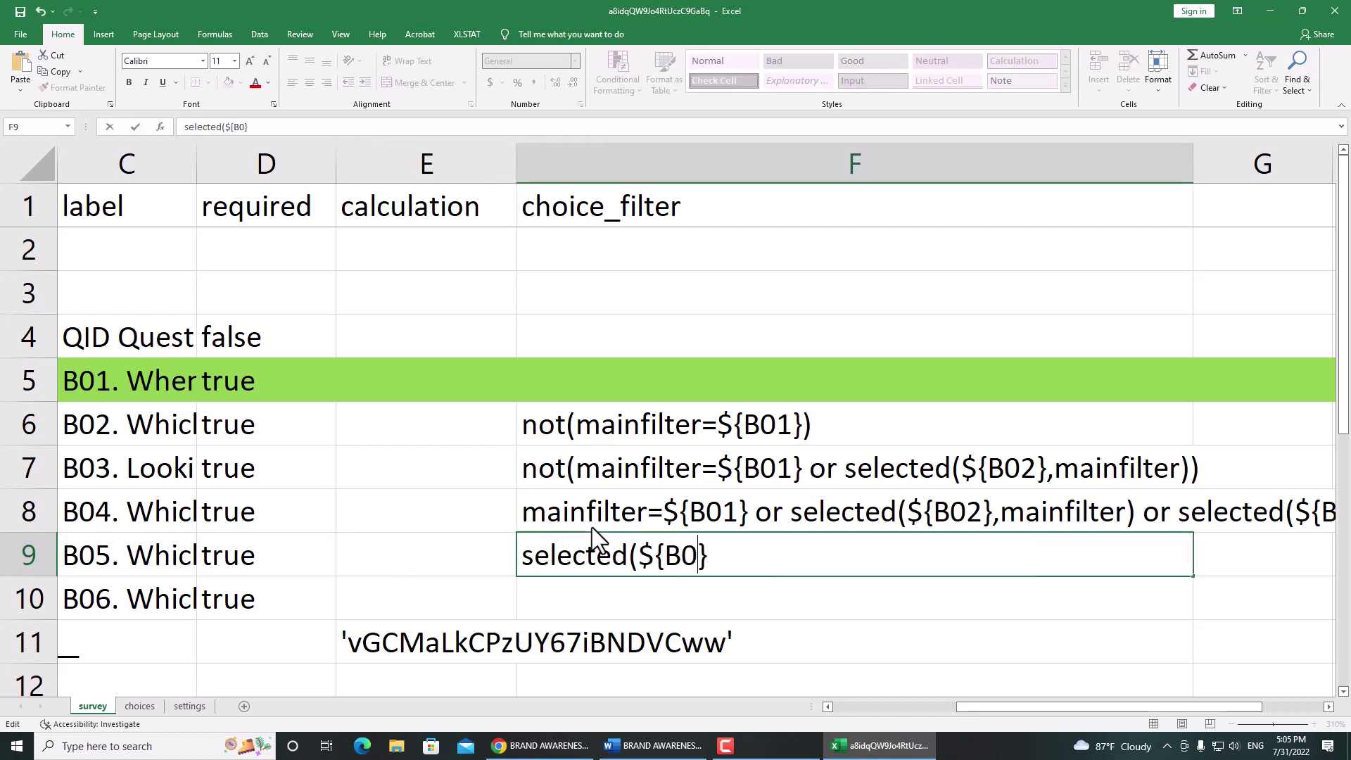
key(Right)
text(,MAIN)
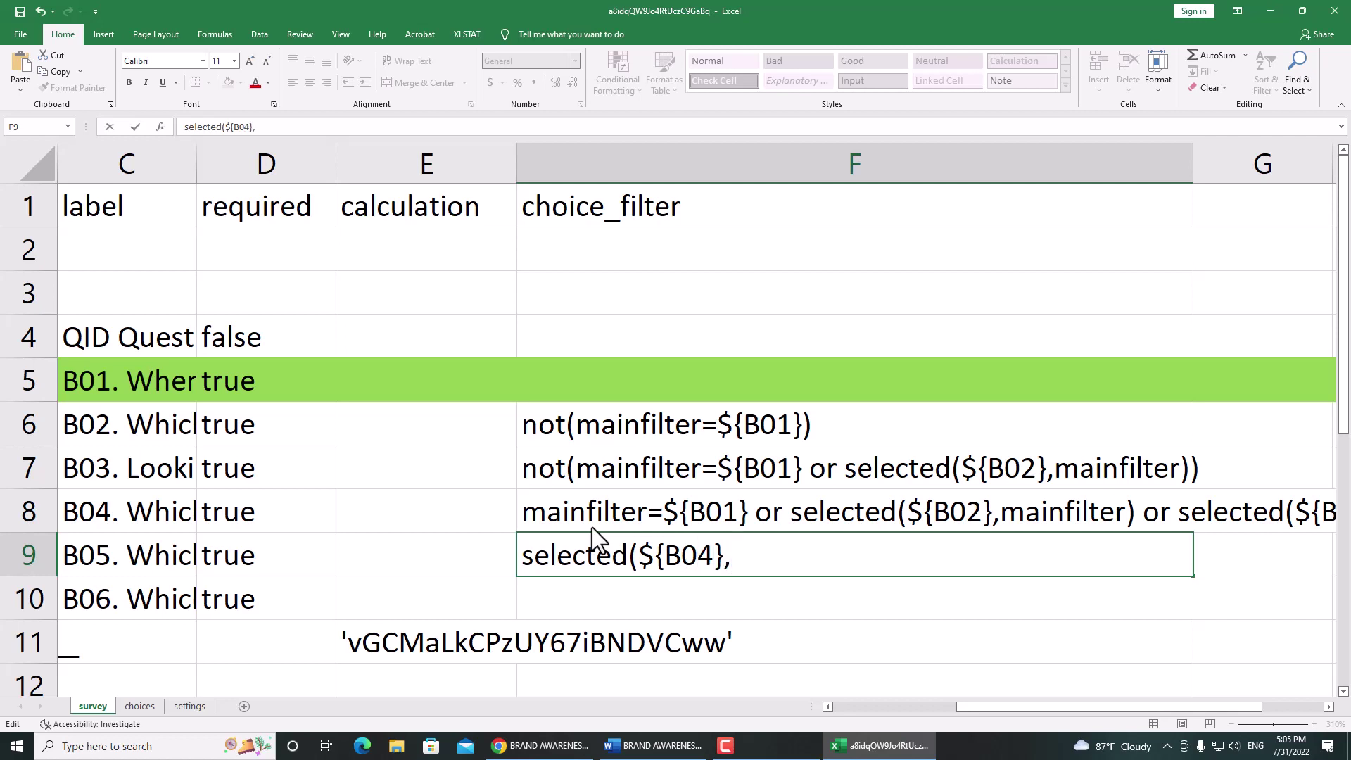
key(BackSpace)
key(BackSpace)
key(BackSpace)
key(BackSpace)
text(mainfilter)
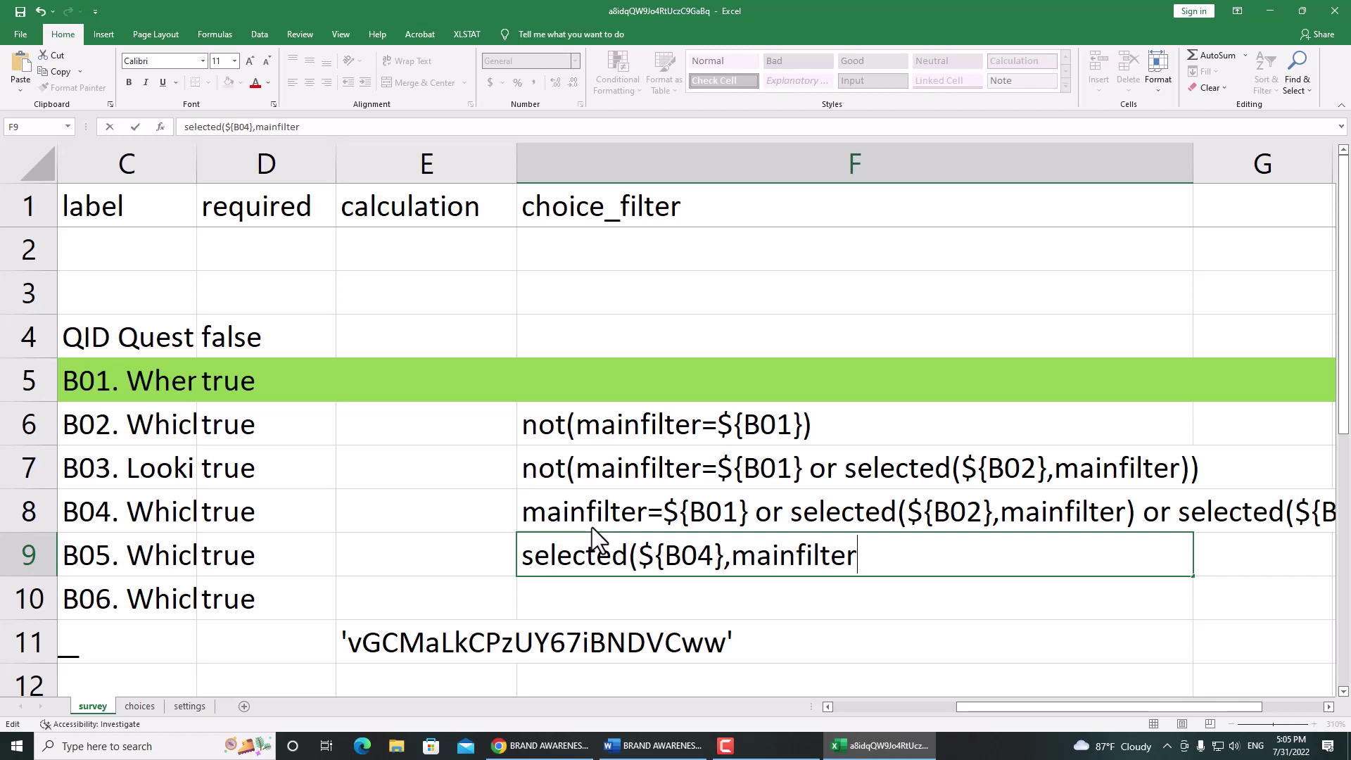
text())
key(Return)
Switch to the Word questionnaire and review B06's question wording, the B06.BUMO column and the B05 filter note.
key(alt+Tab)
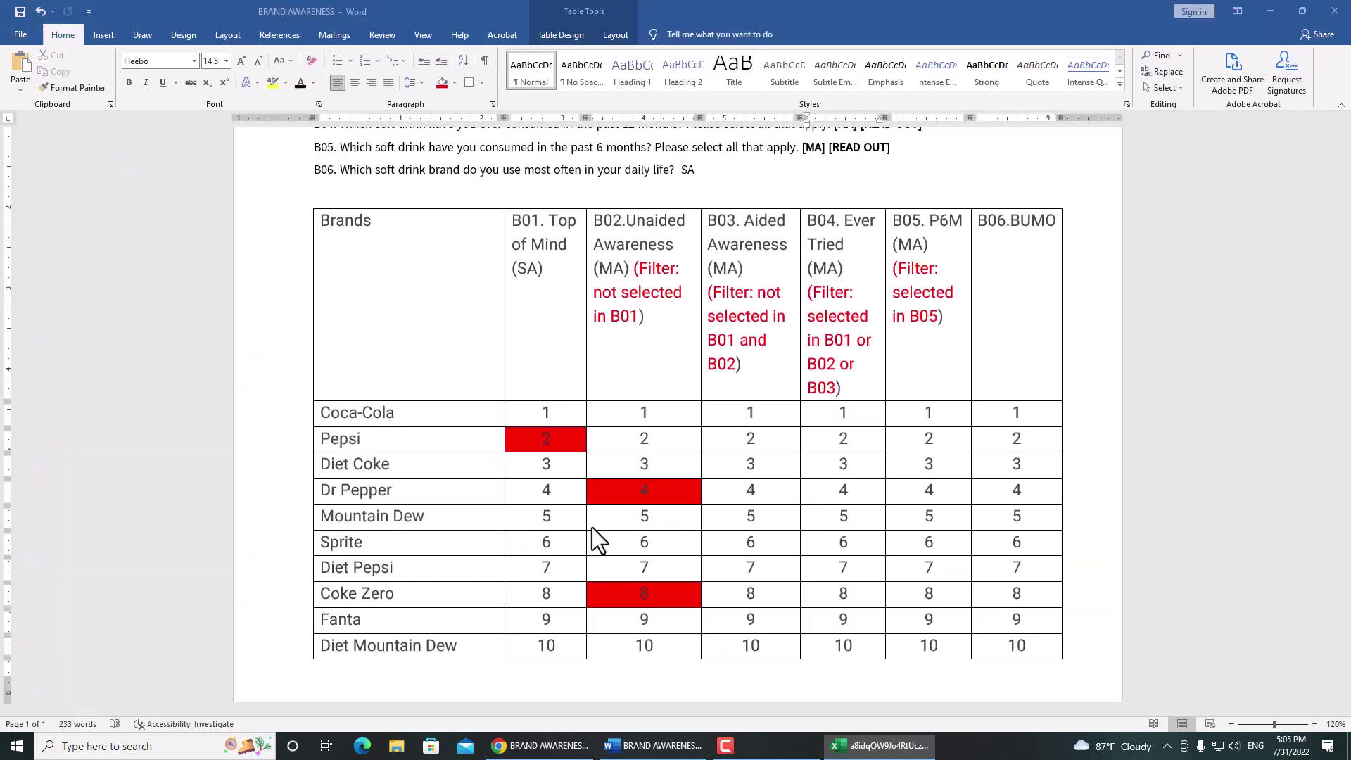
click(1011, 310)
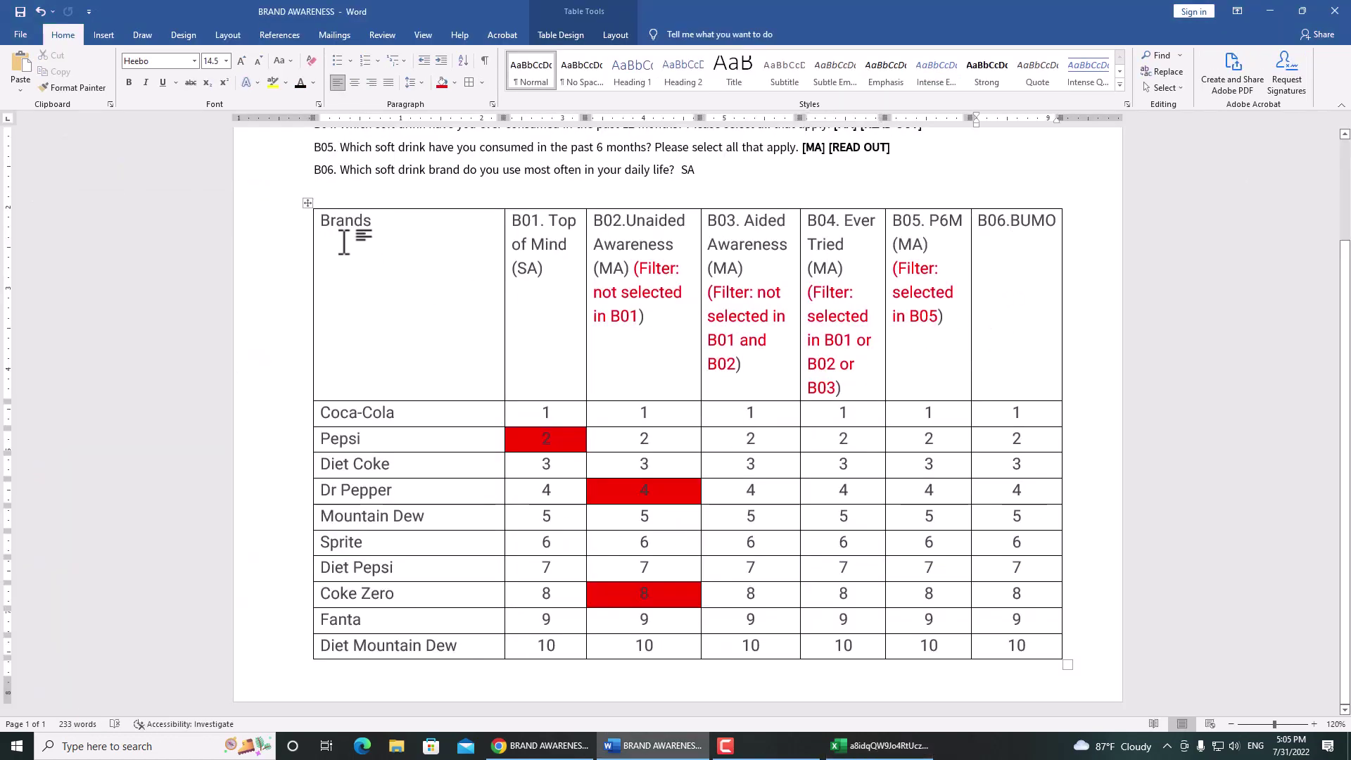
click(349, 169)
scroll(914, 351, up, 1)
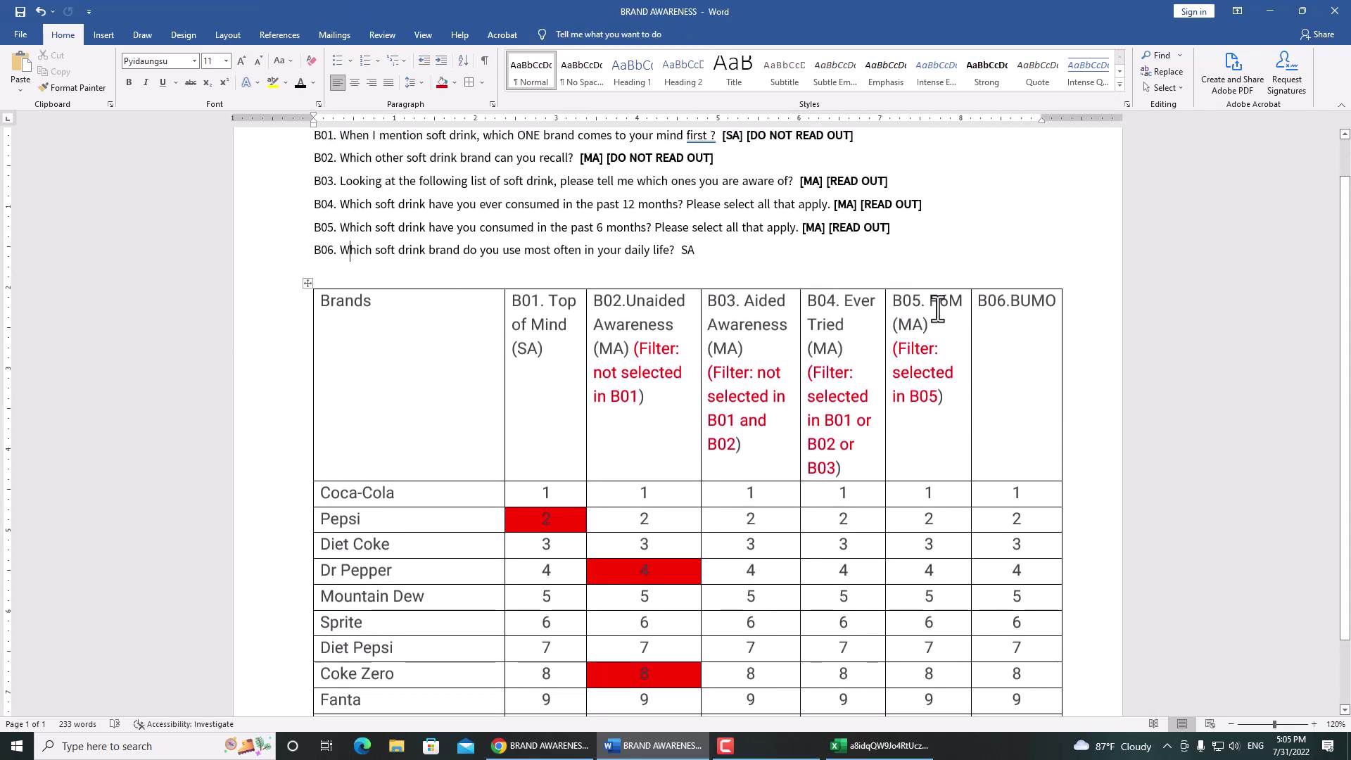
click(940, 350)
Back in Excel, enter selected(${B05},mainfilter) as B06's choice_filter in F10, then save and close the workbook.
key(alt+Tab)
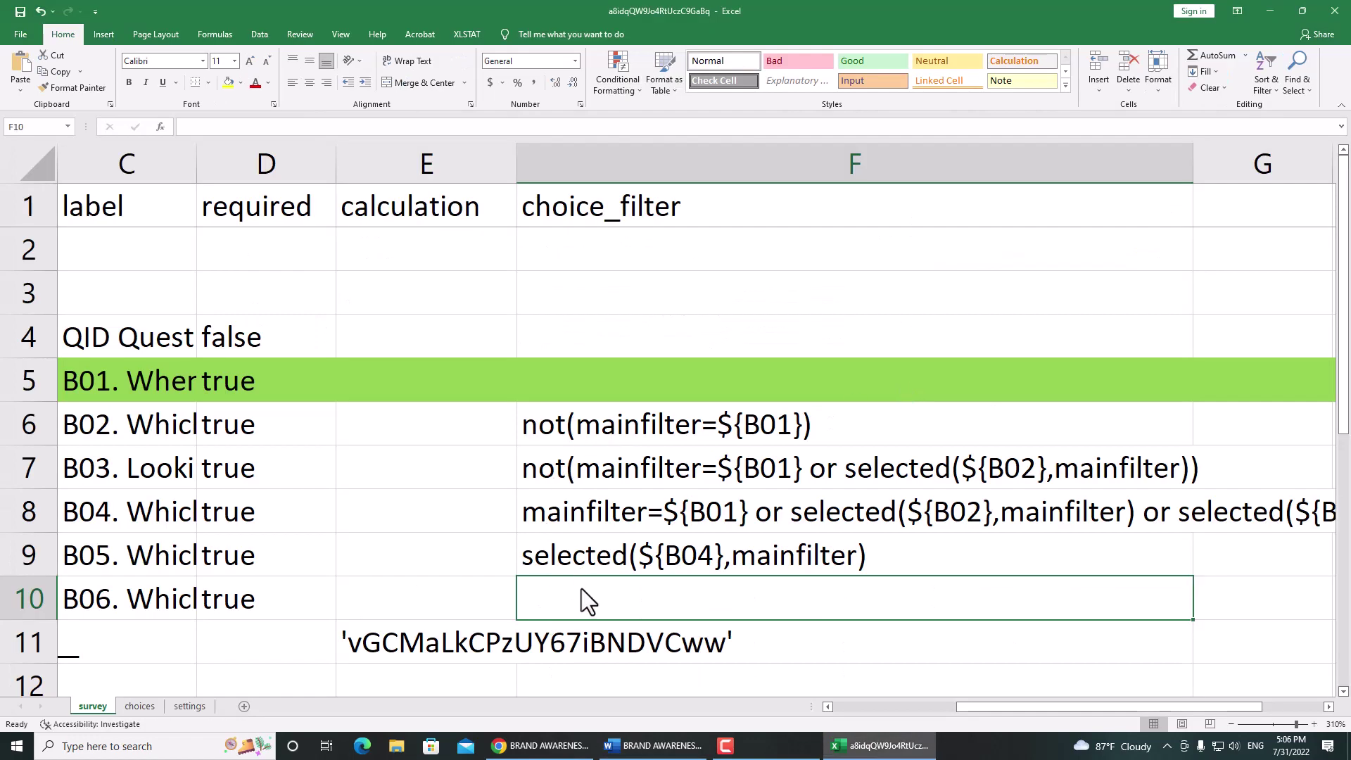
text(selected(${B04},mainfilter))
double_click(704, 607)
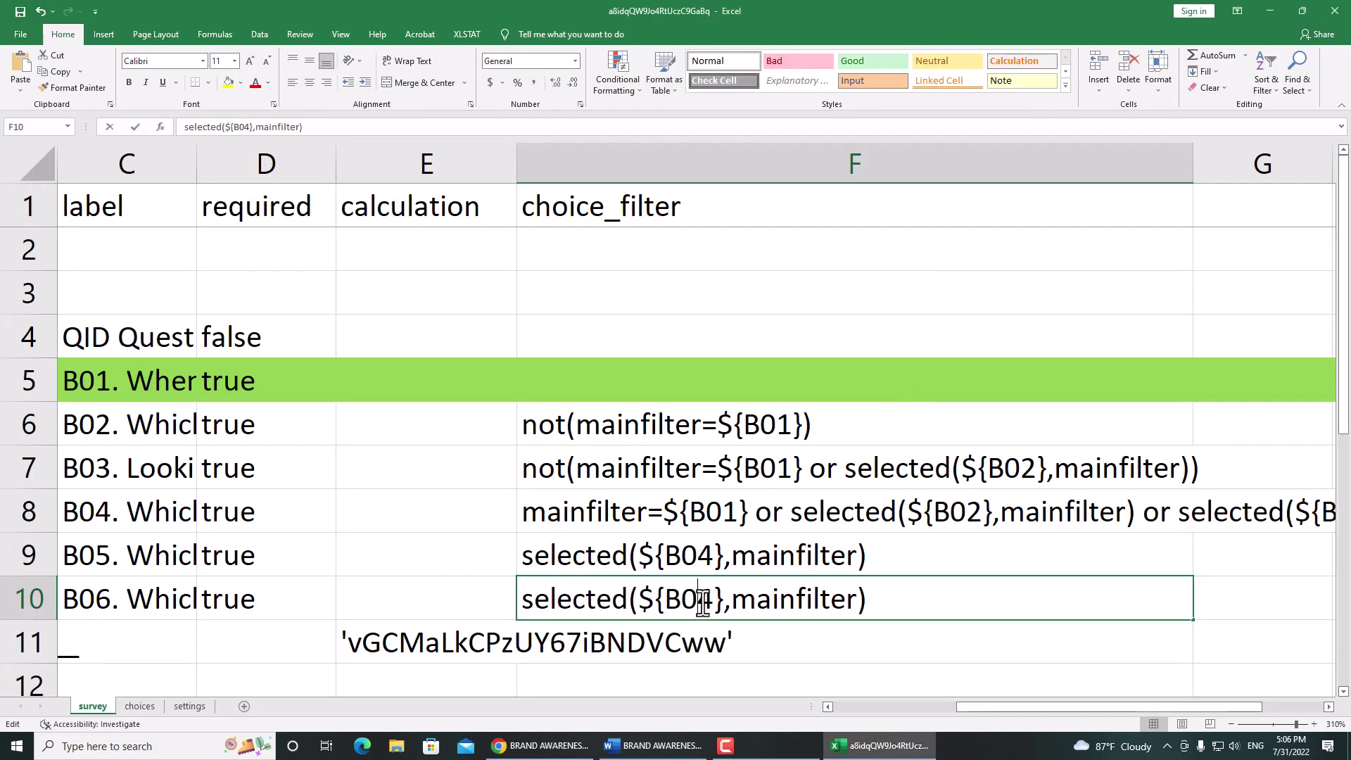
key(shift+Right)
text(5)
key(ctrl+Return)
click(1334, 11)
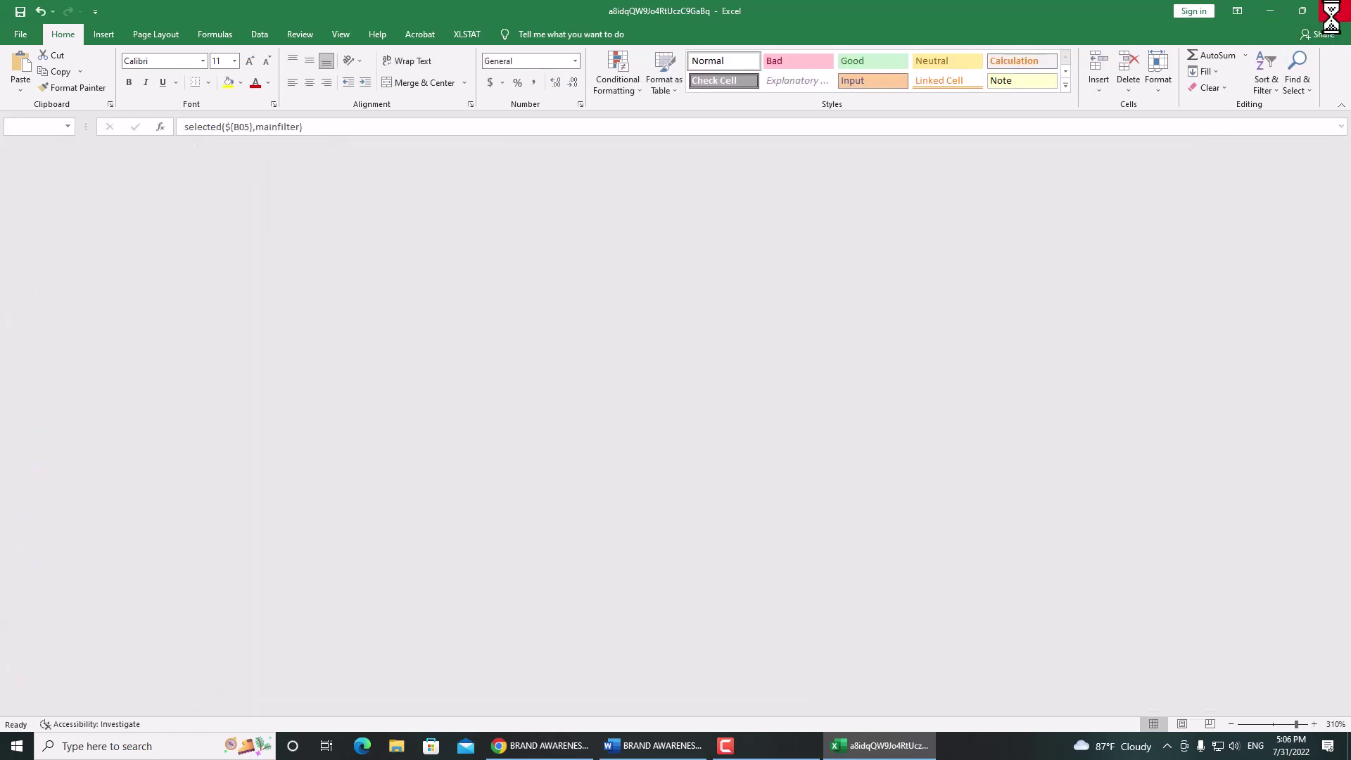
Switch to KoBoToolbox in Chrome, replace the draft form with a8idqQW9Jo4RtUczC9GaBq from Downloads, and try to deploy it.
click(541, 744)
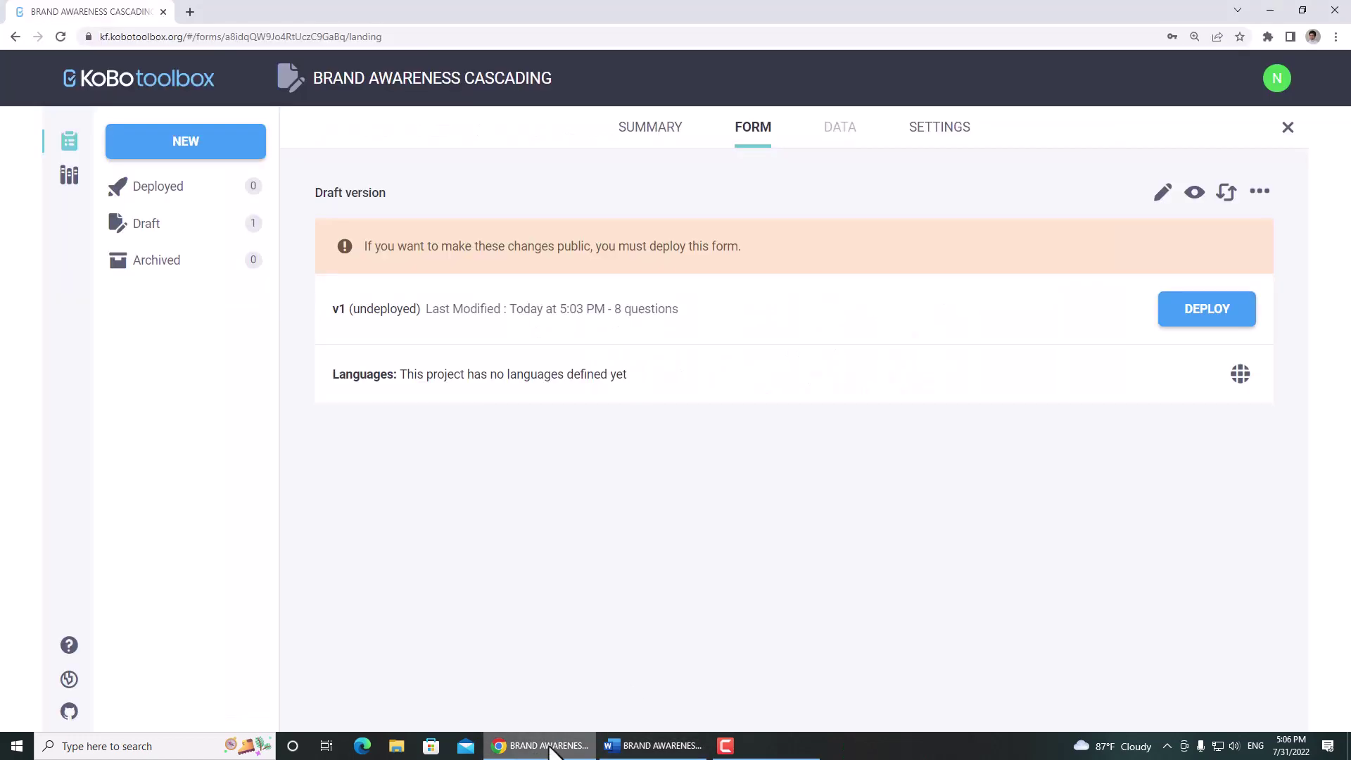
click(1224, 194)
click(583, 366)
click(582, 391)
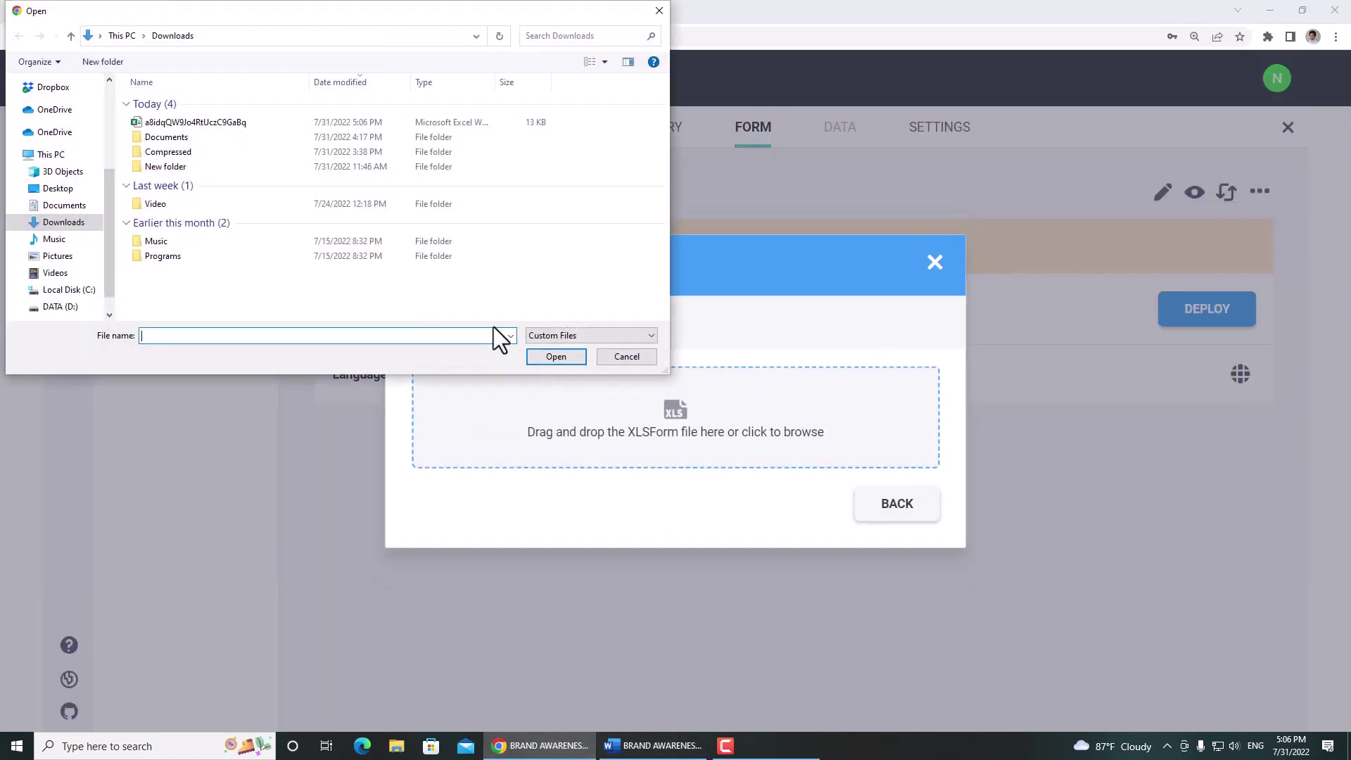
click(219, 118)
double_click(220, 118)
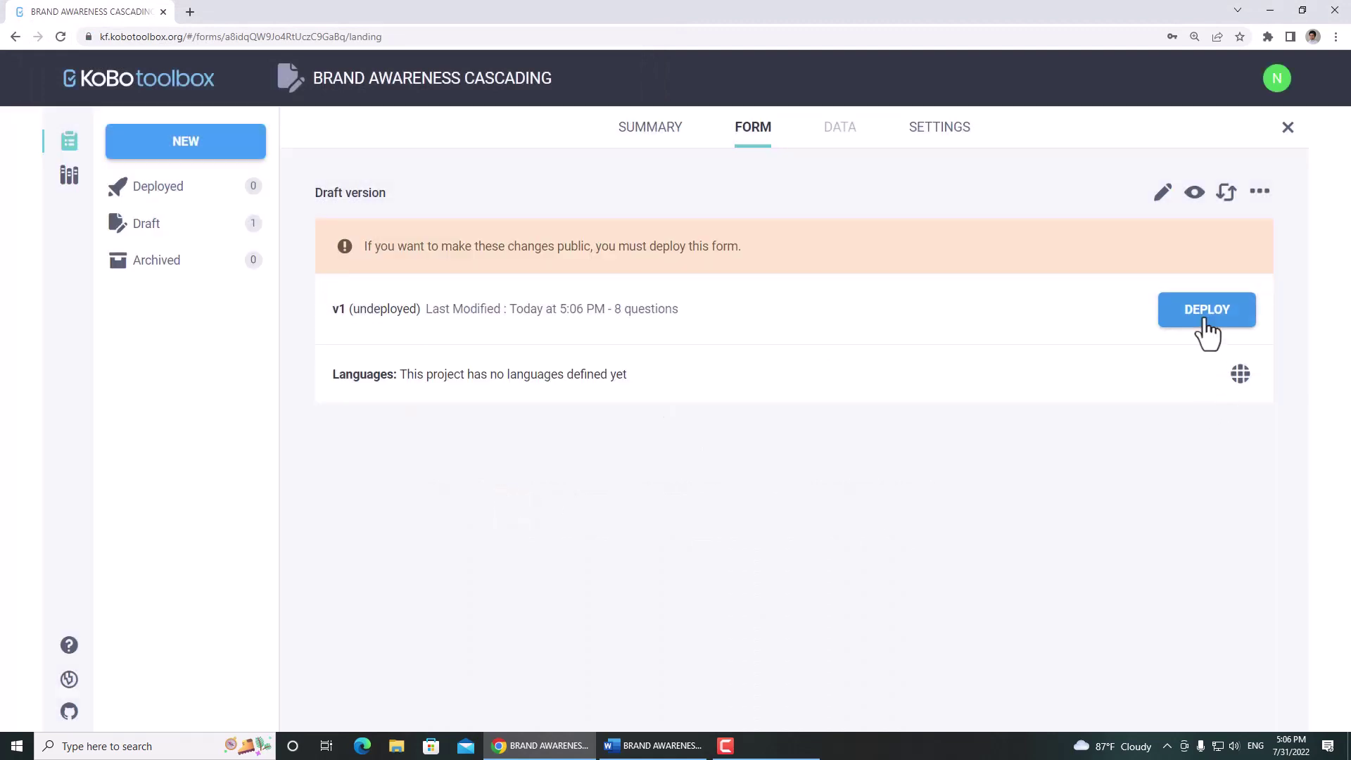
click(1205, 321)
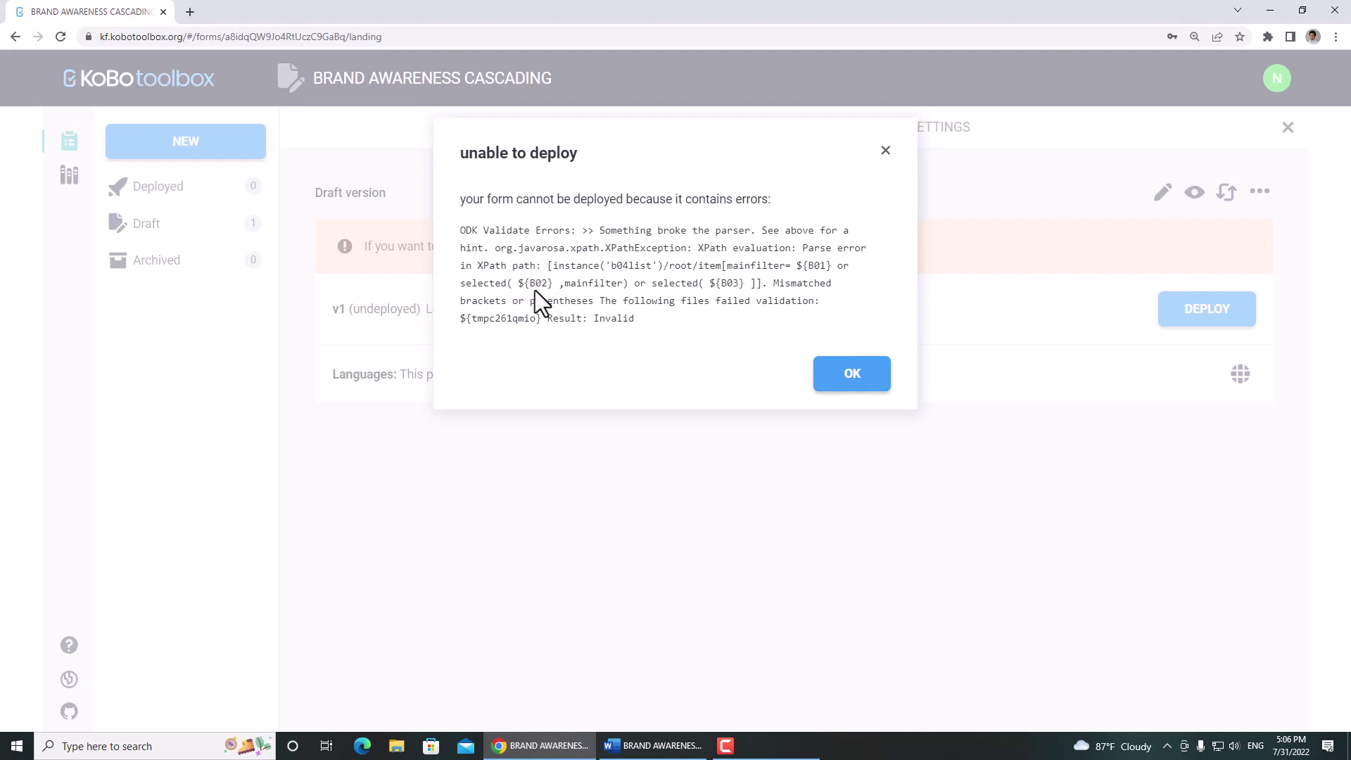
click(841, 375)
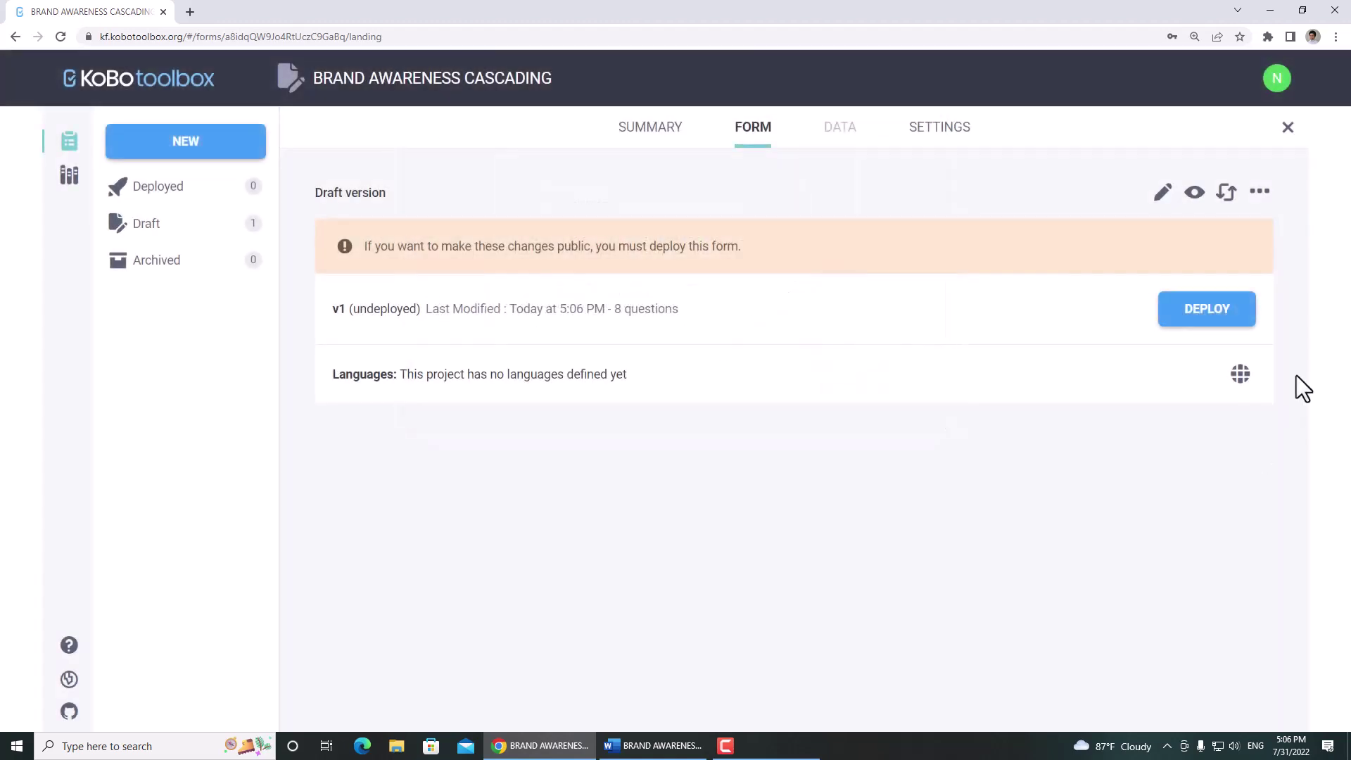
Switch to Excel and reopen the recent workbook a8idqQW9Jo4RtUczC9GaBq from Downloads.
click(17, 746)
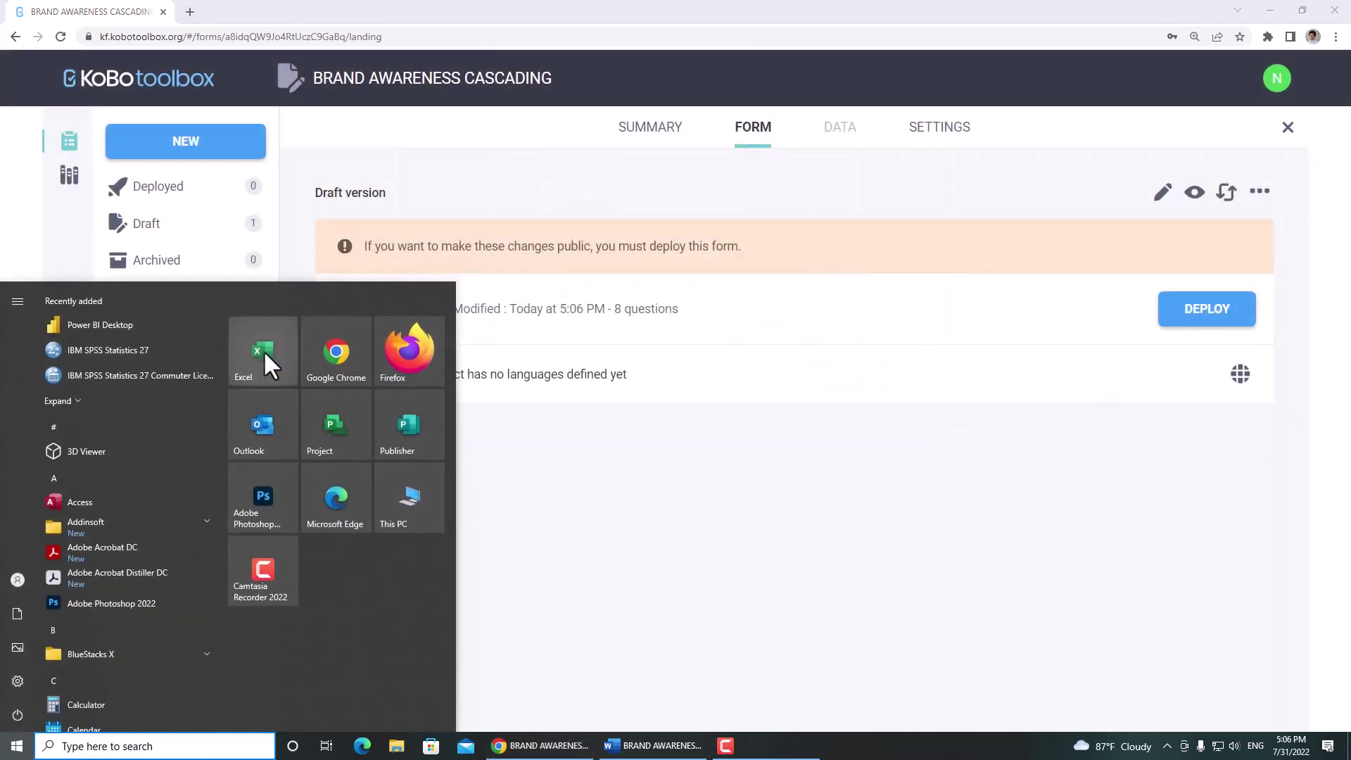
click(263, 351)
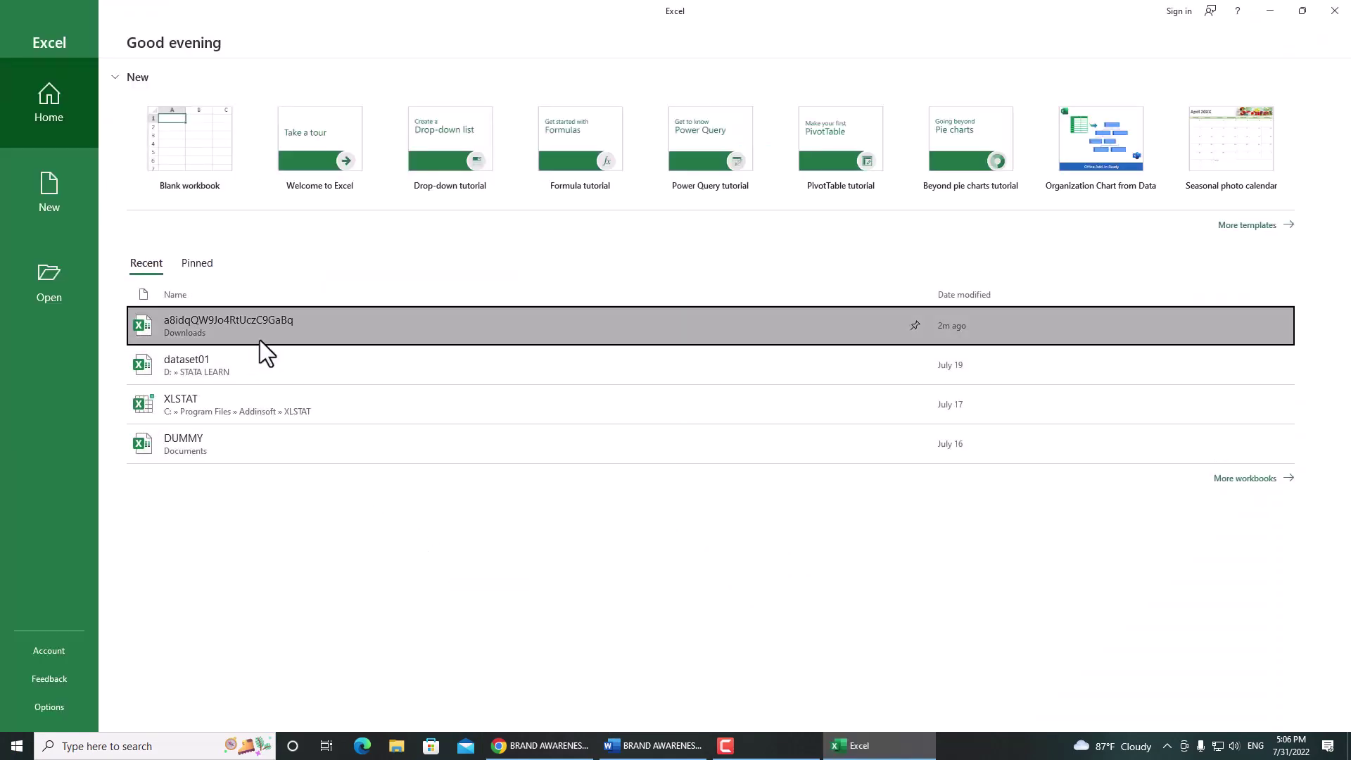
click(260, 341)
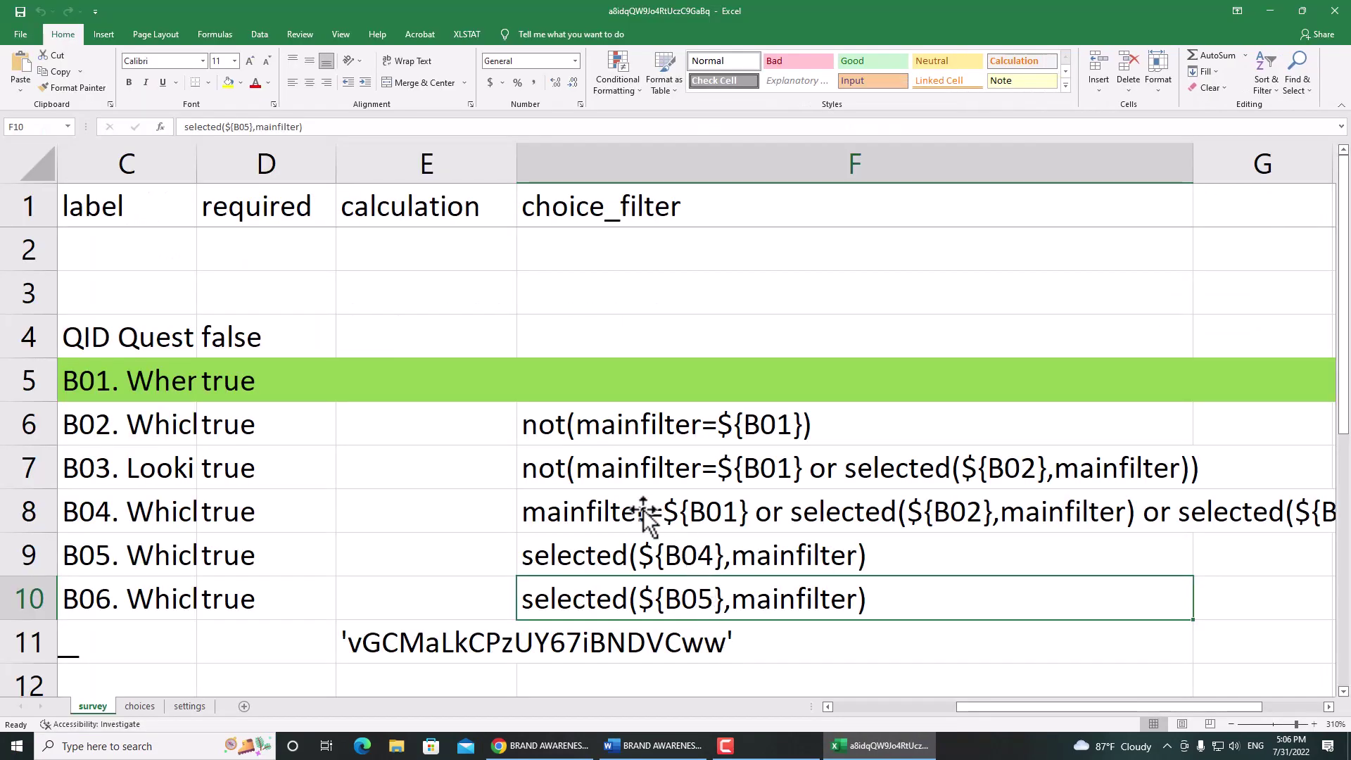
Complete B04's choice_filter in F8 so its last condition reads selected(${B03},mainfilter), then save and close the workbook.
click(598, 524)
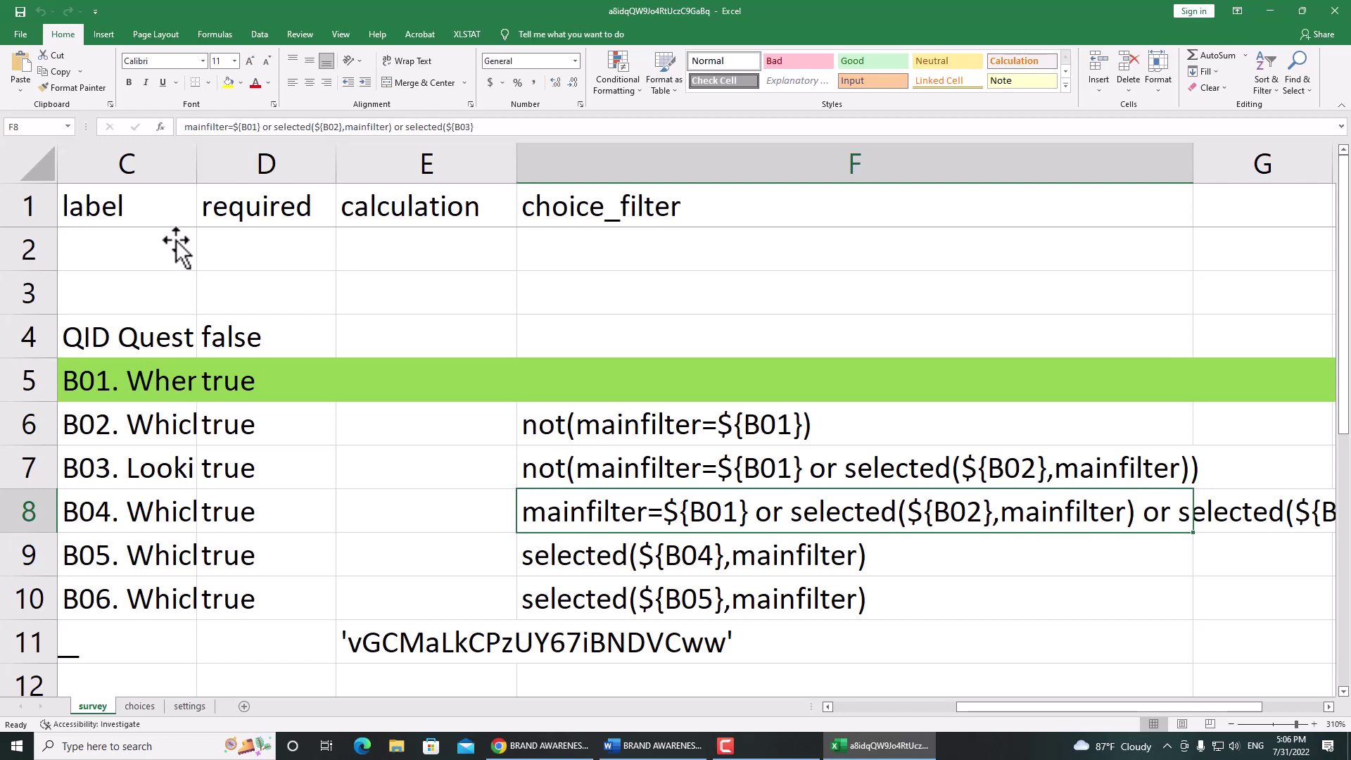
click(476, 126)
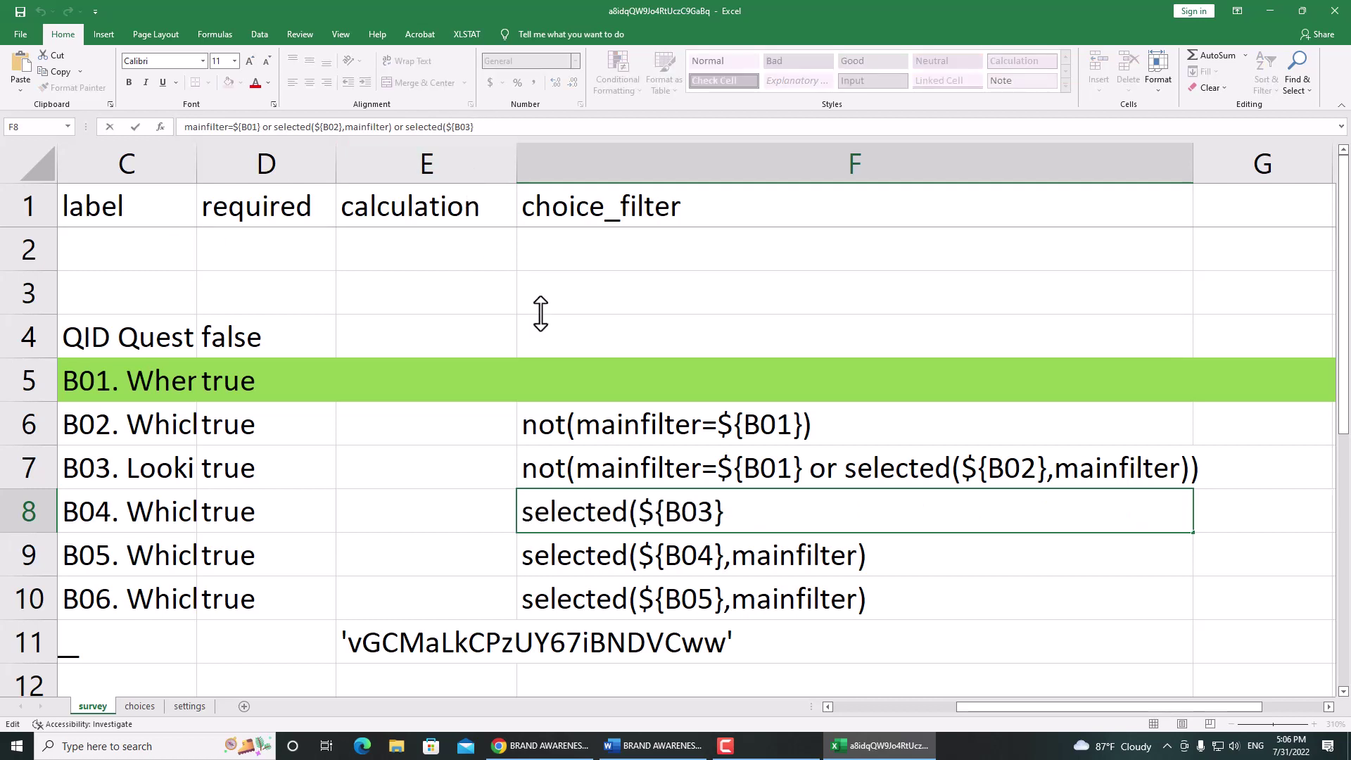
click(639, 562)
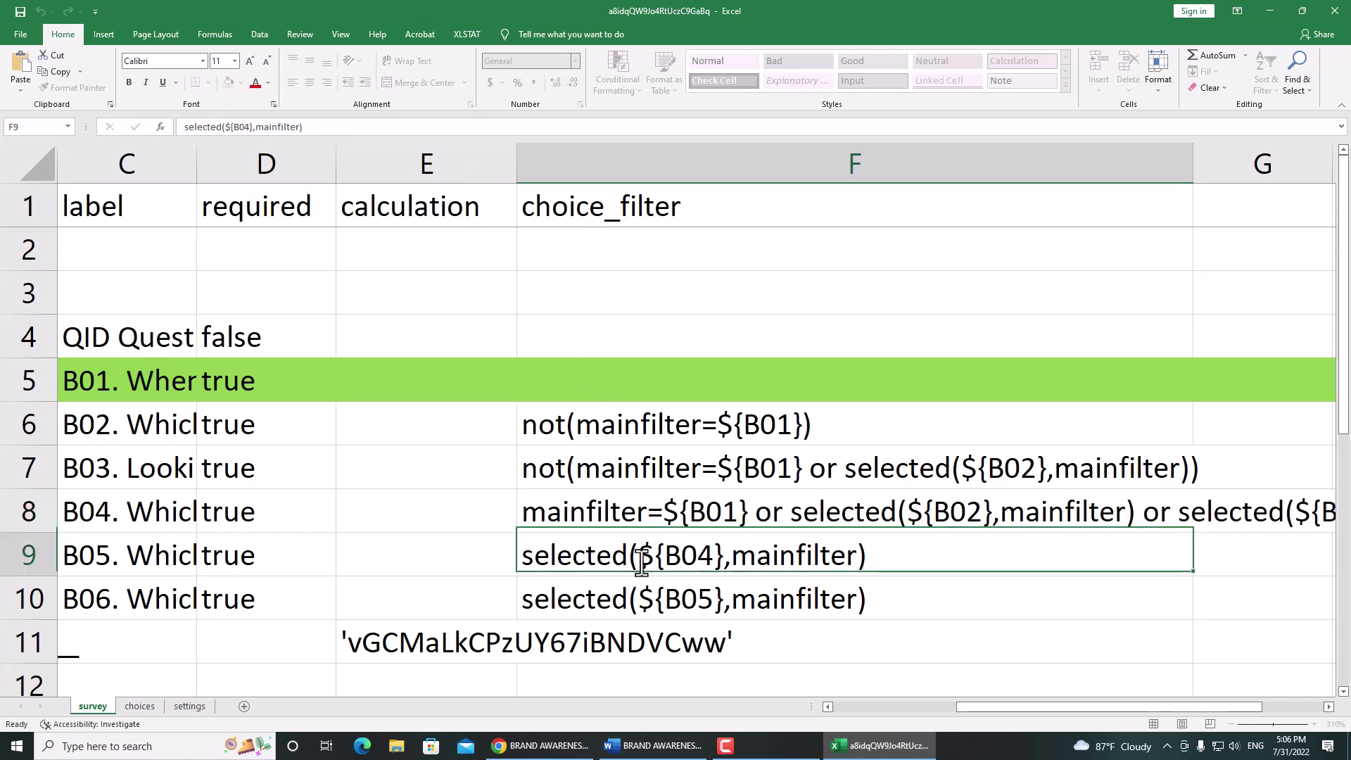
double_click(668, 513)
click(719, 556)
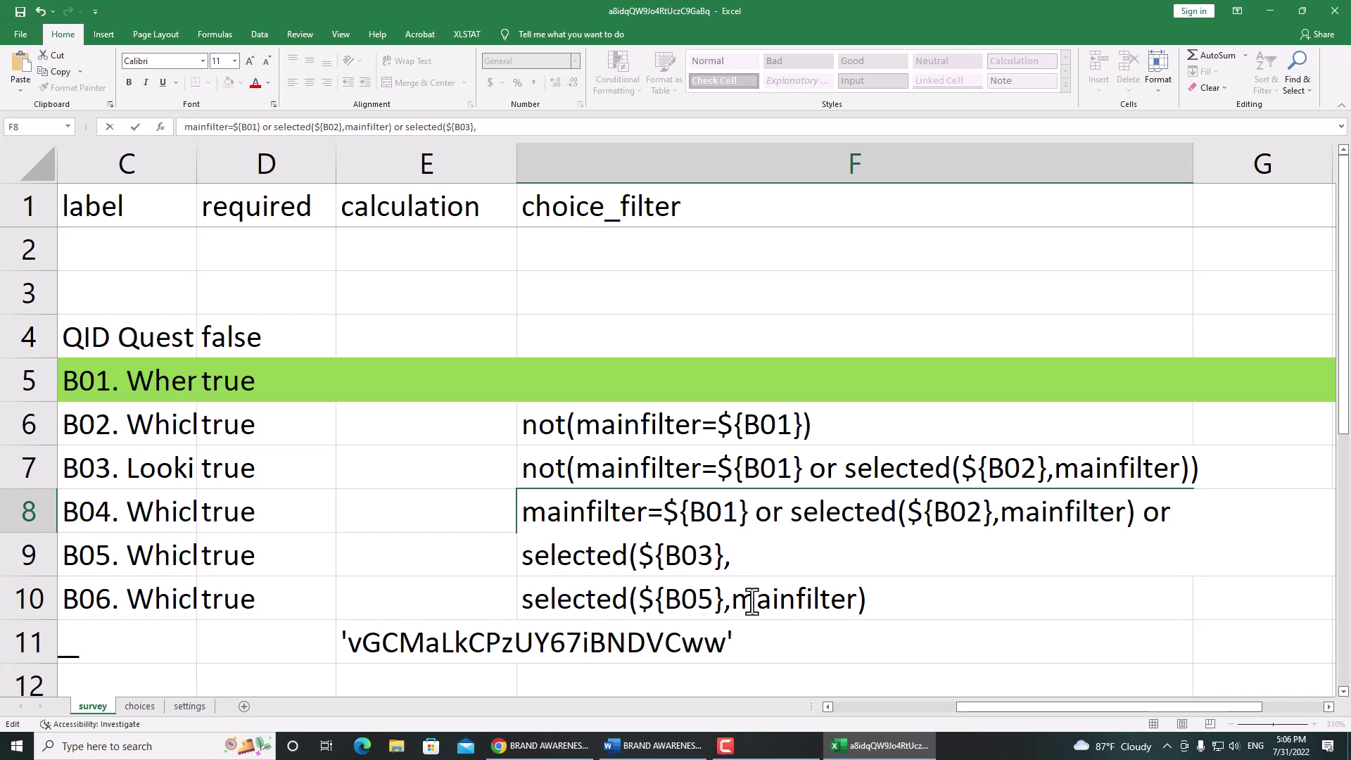
text(mainfilter)
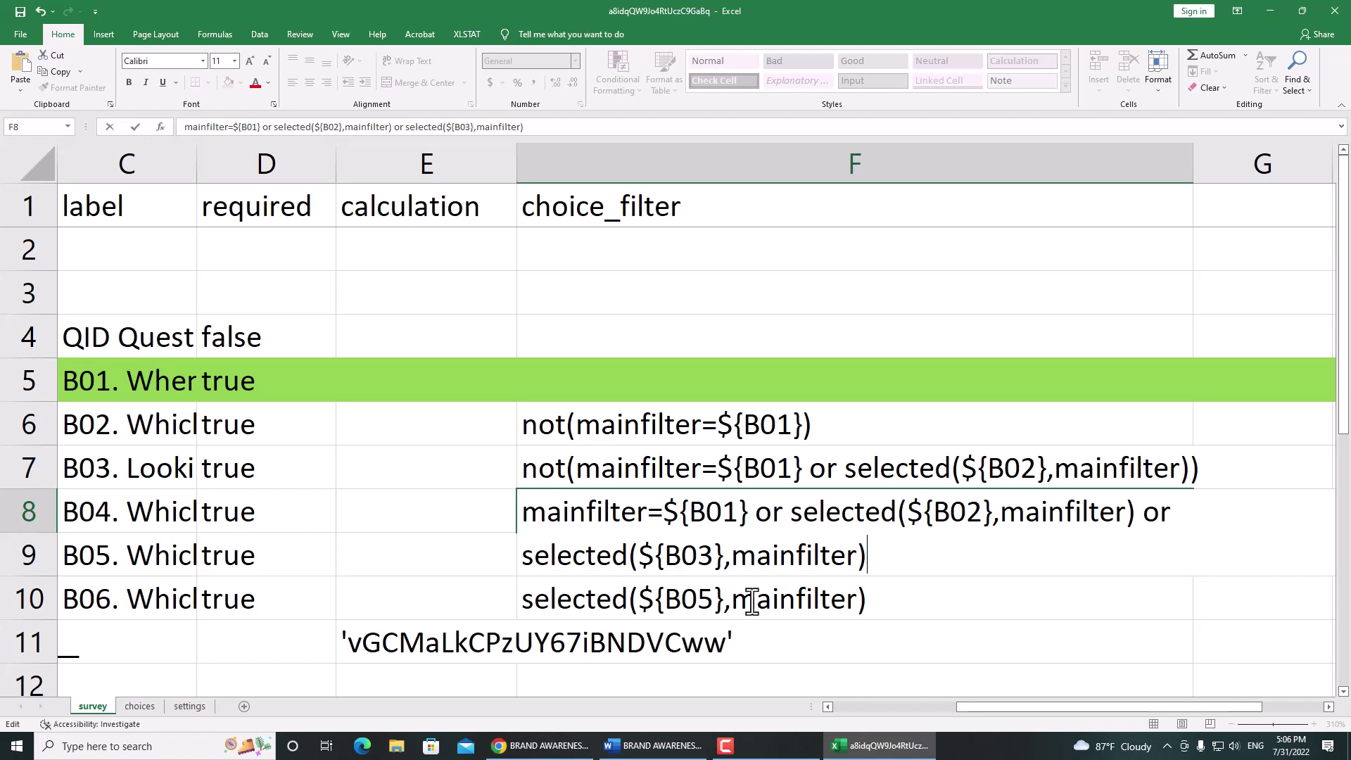
key(Return)
key(Up)
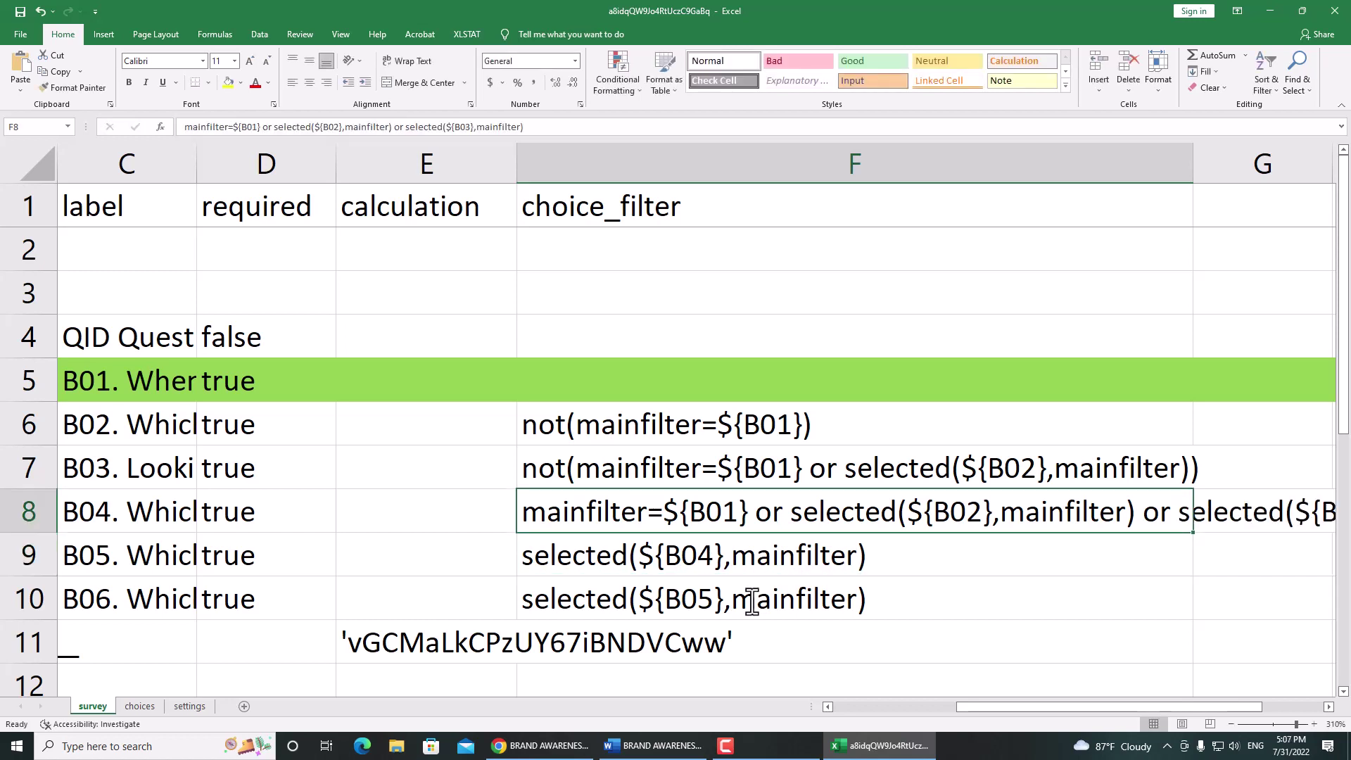
key(F2)
key(Escape)
click(1339, 16)
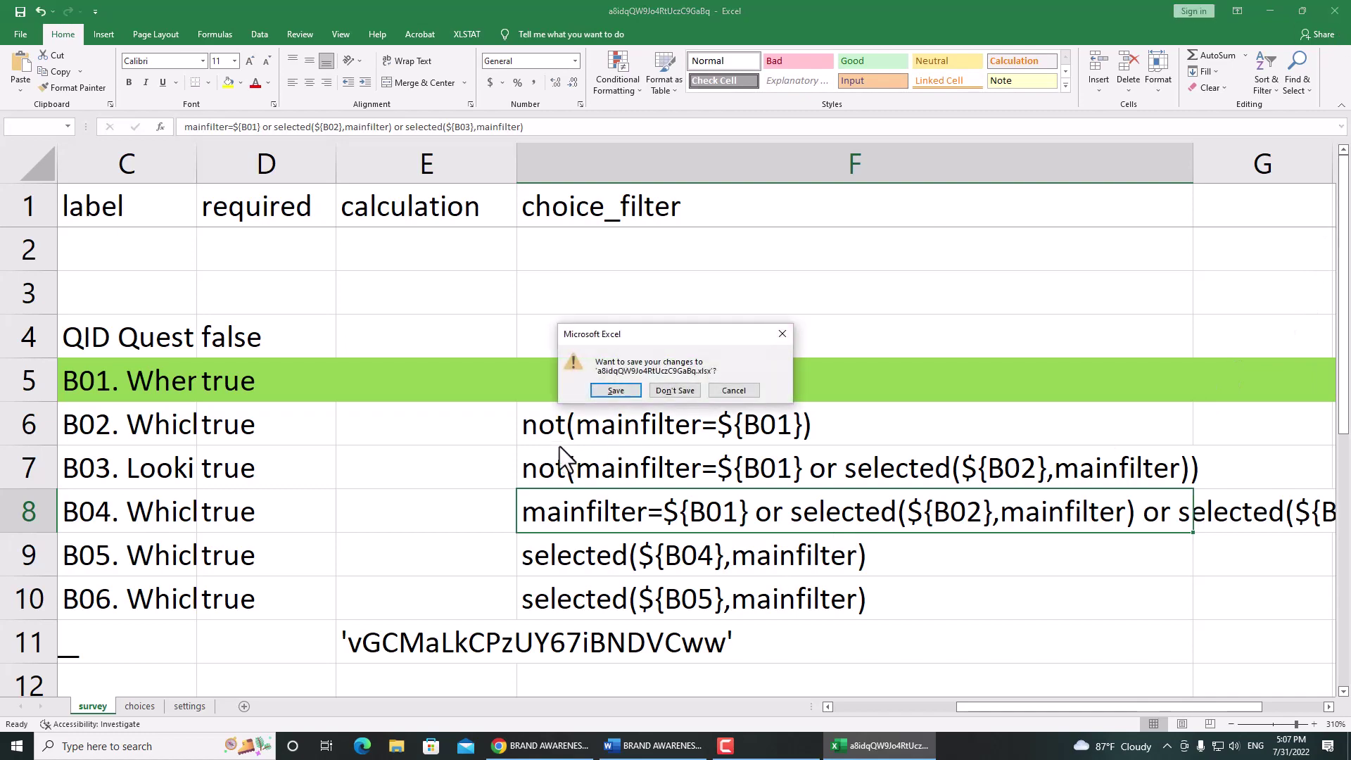
click(619, 385)
In KoBoToolbox, replace the draft form with the XLSForm a8idqQW9Jo4RtUczC9GaBq from Downloads and deploy it.
click(1226, 193)
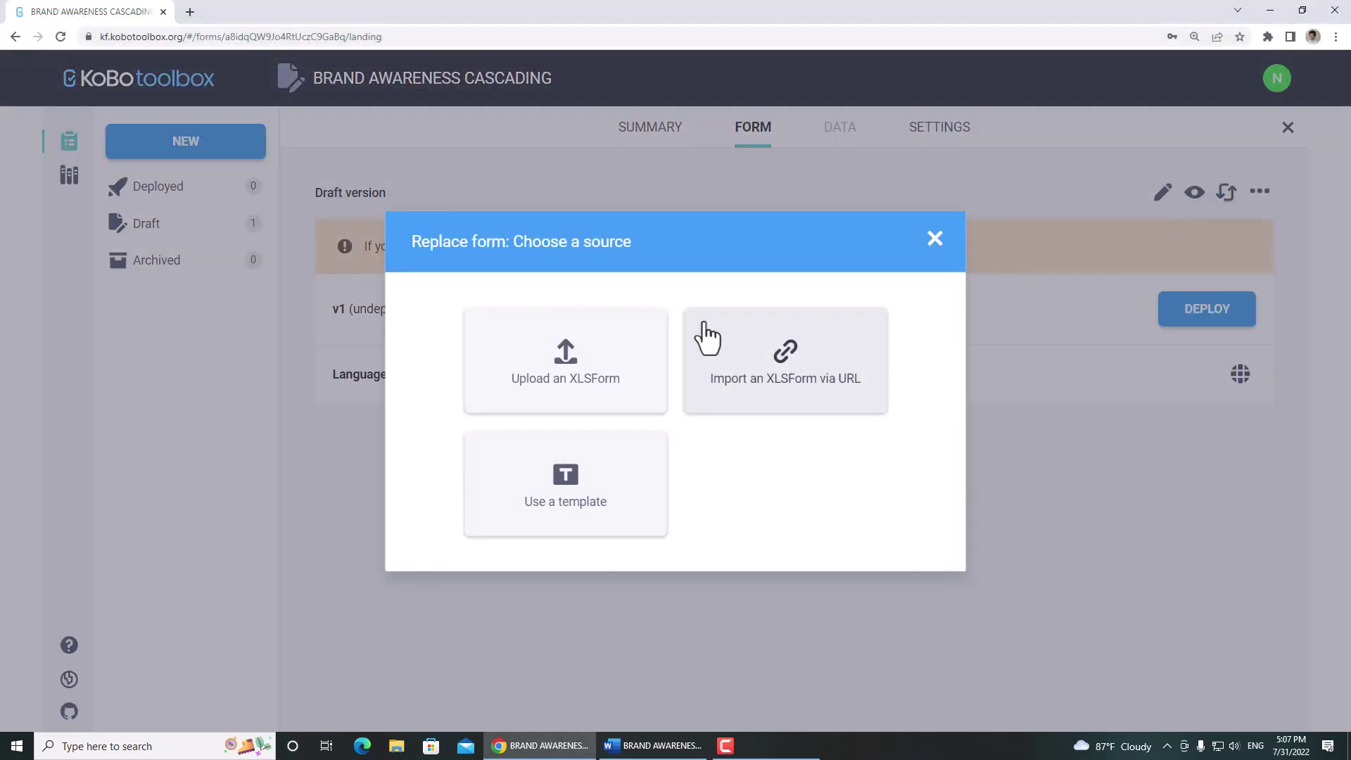
click(555, 373)
click(550, 385)
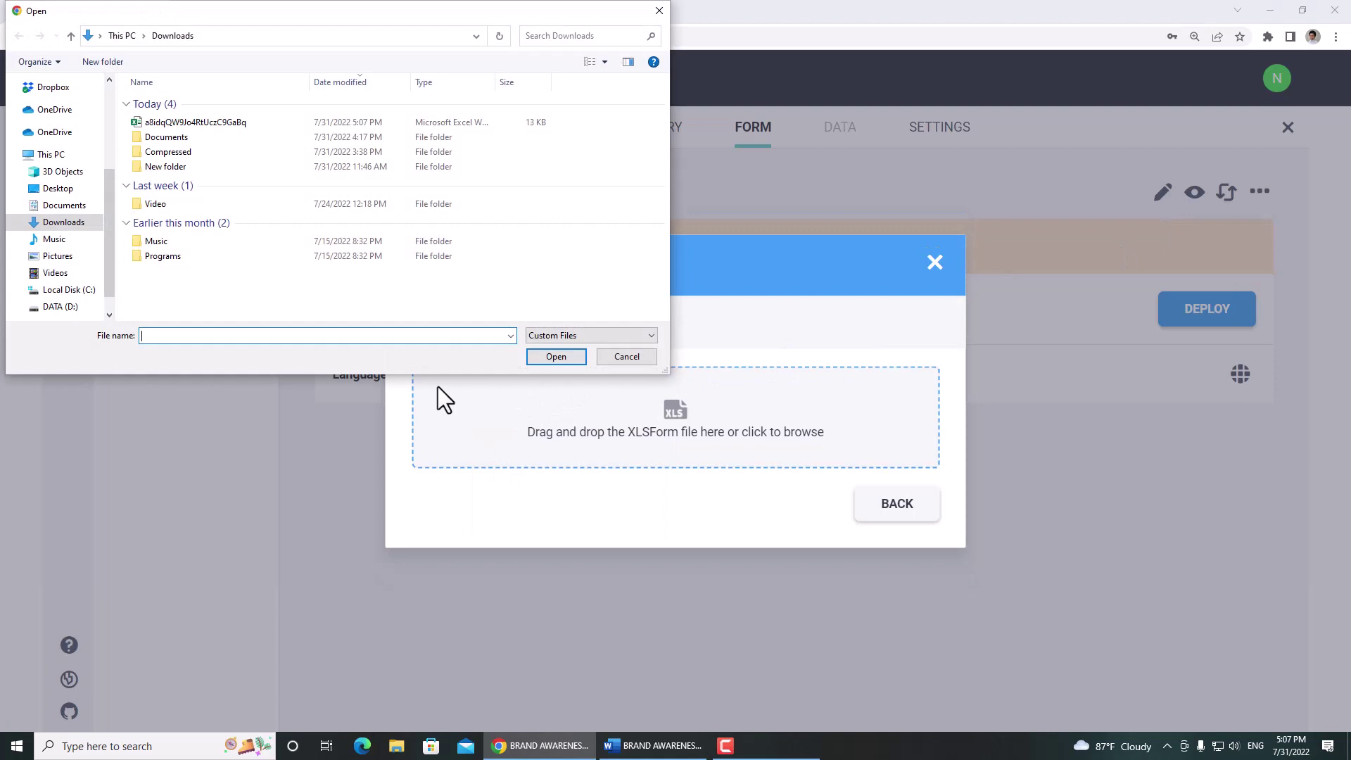
double_click(234, 124)
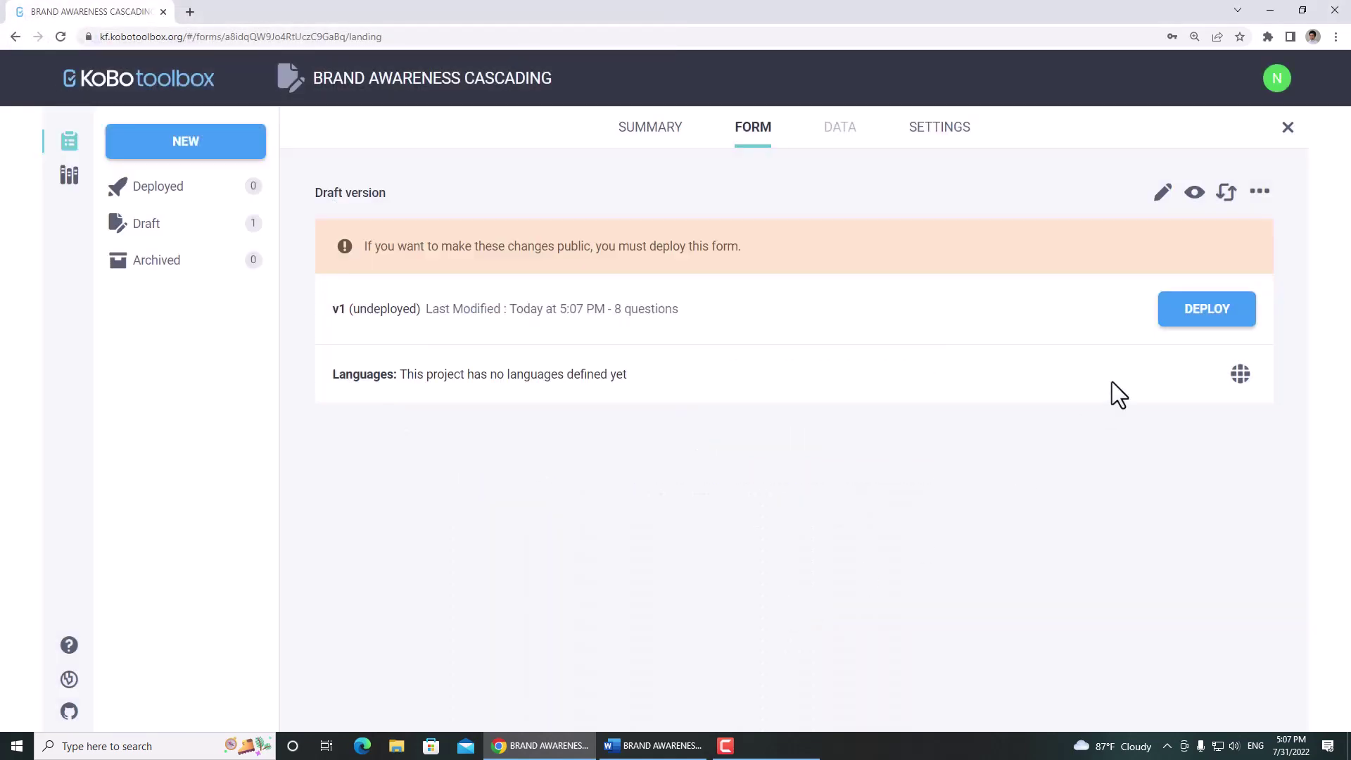
click(1188, 318)
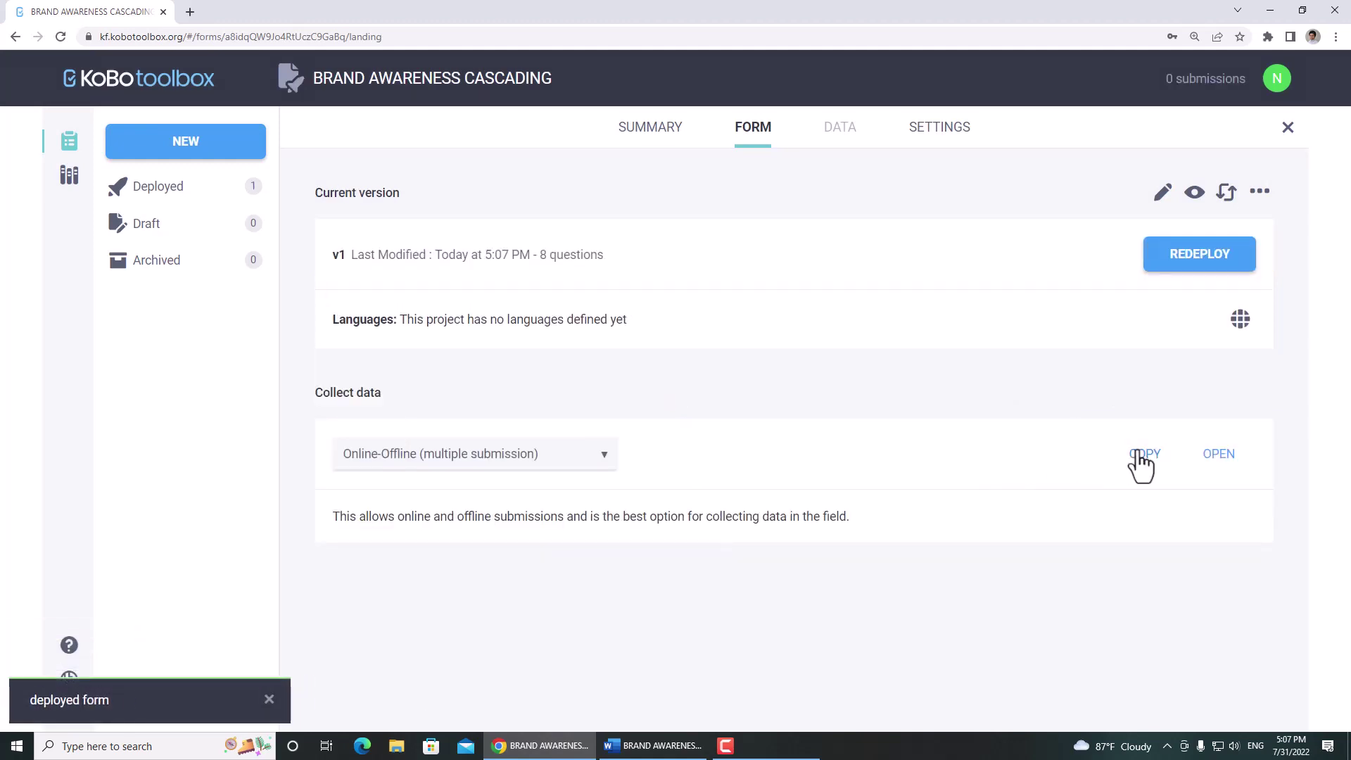
Copy the Online-Offline (multiple submission) form link, open it in a new browser tab, and enter 2 as the questionnaire number.
click(1138, 453)
click(190, 11)
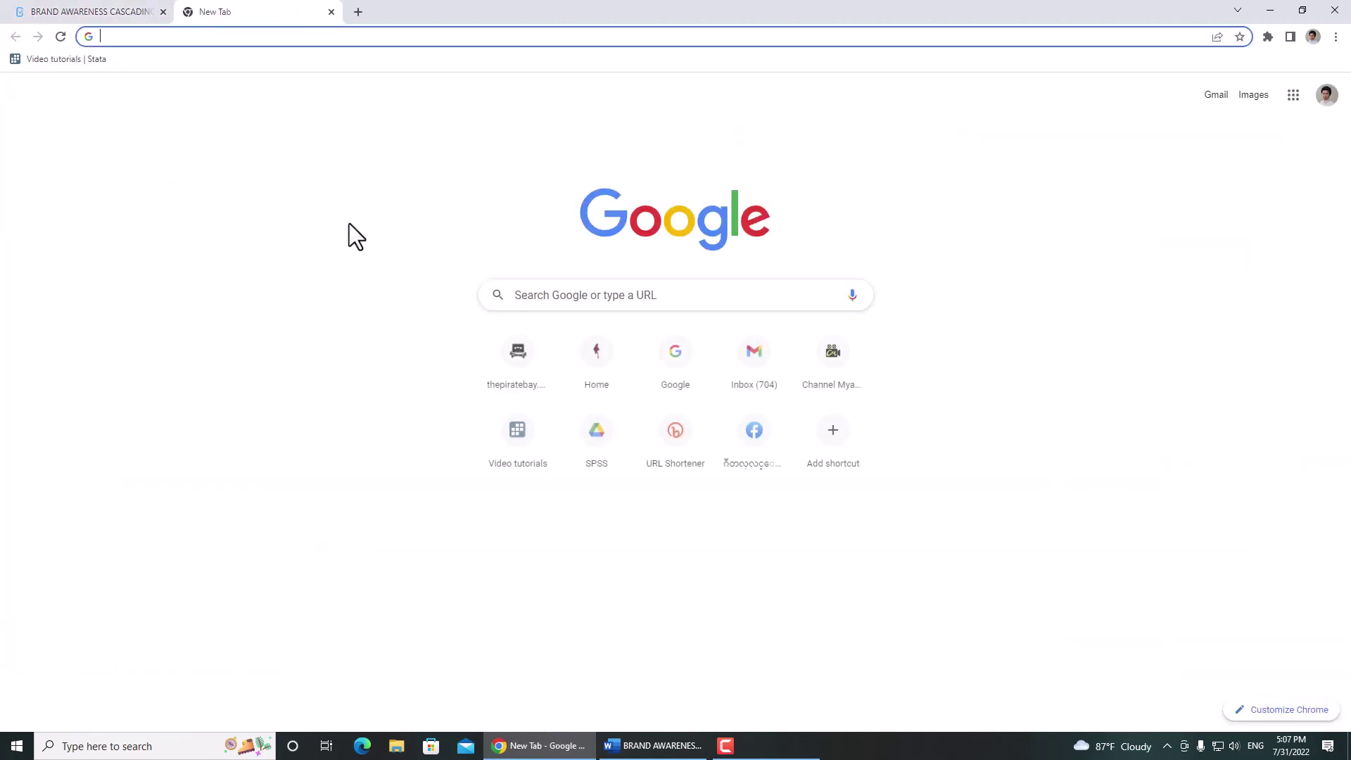
key(ctrl+v)
key(Return)
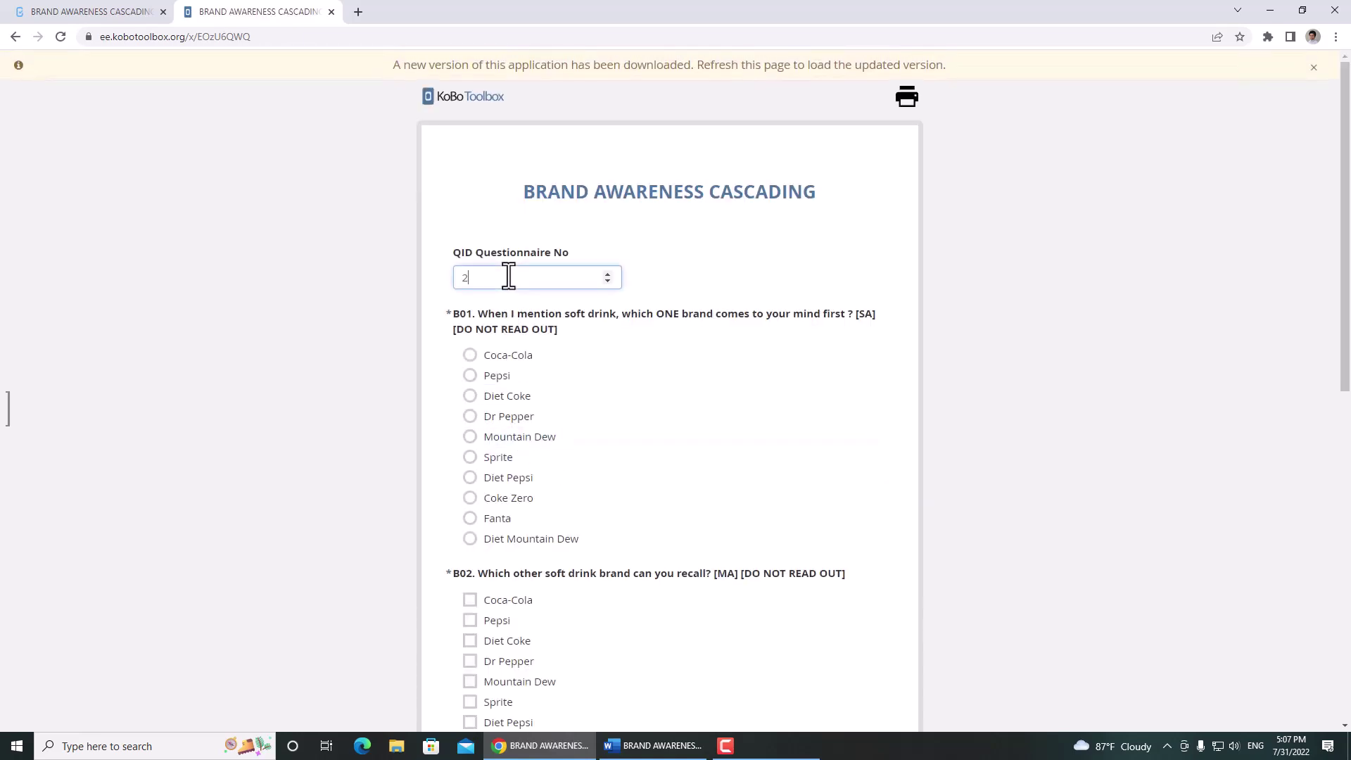
click(239, 391)
Answer B01 with Pepsi and select Diet Coke, Sprite and Fanta in B02.
scroll(246, 415, down, 2)
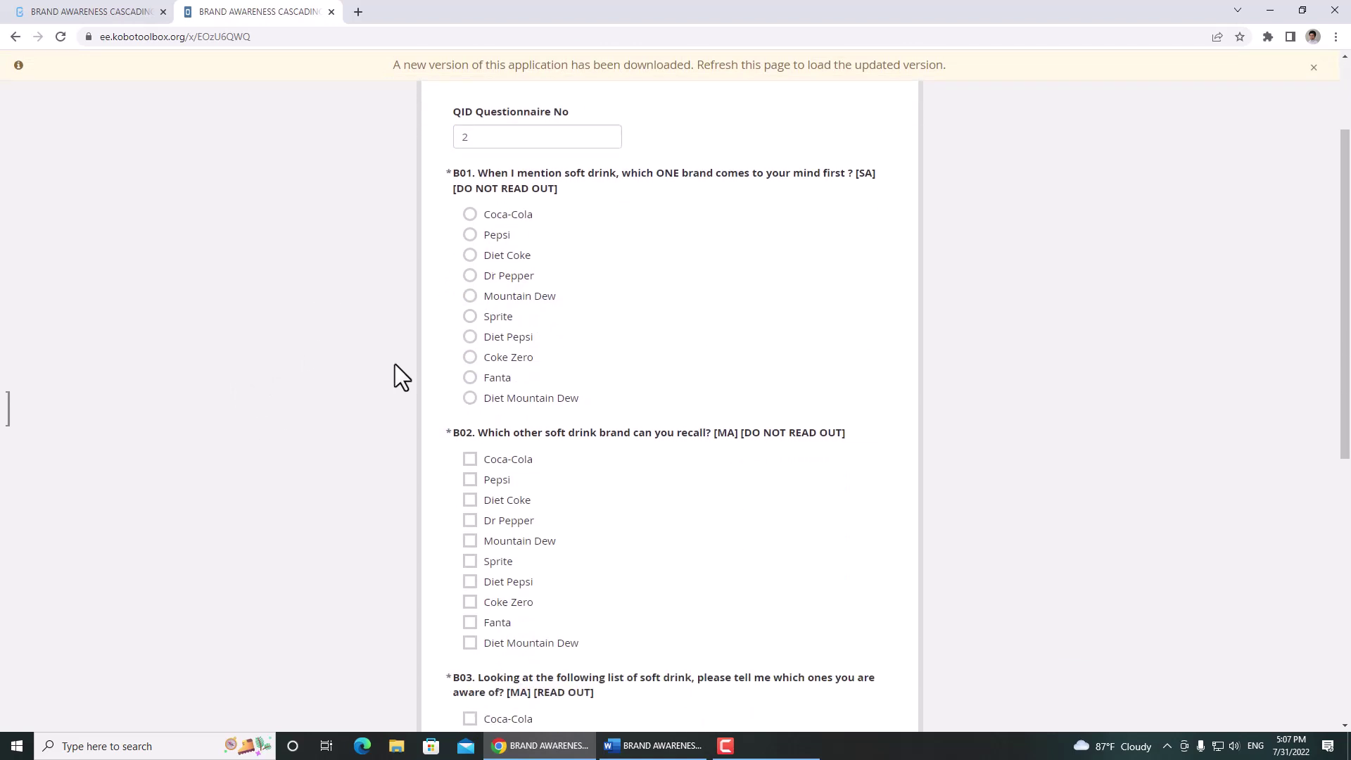
scroll(392, 364, down, 1)
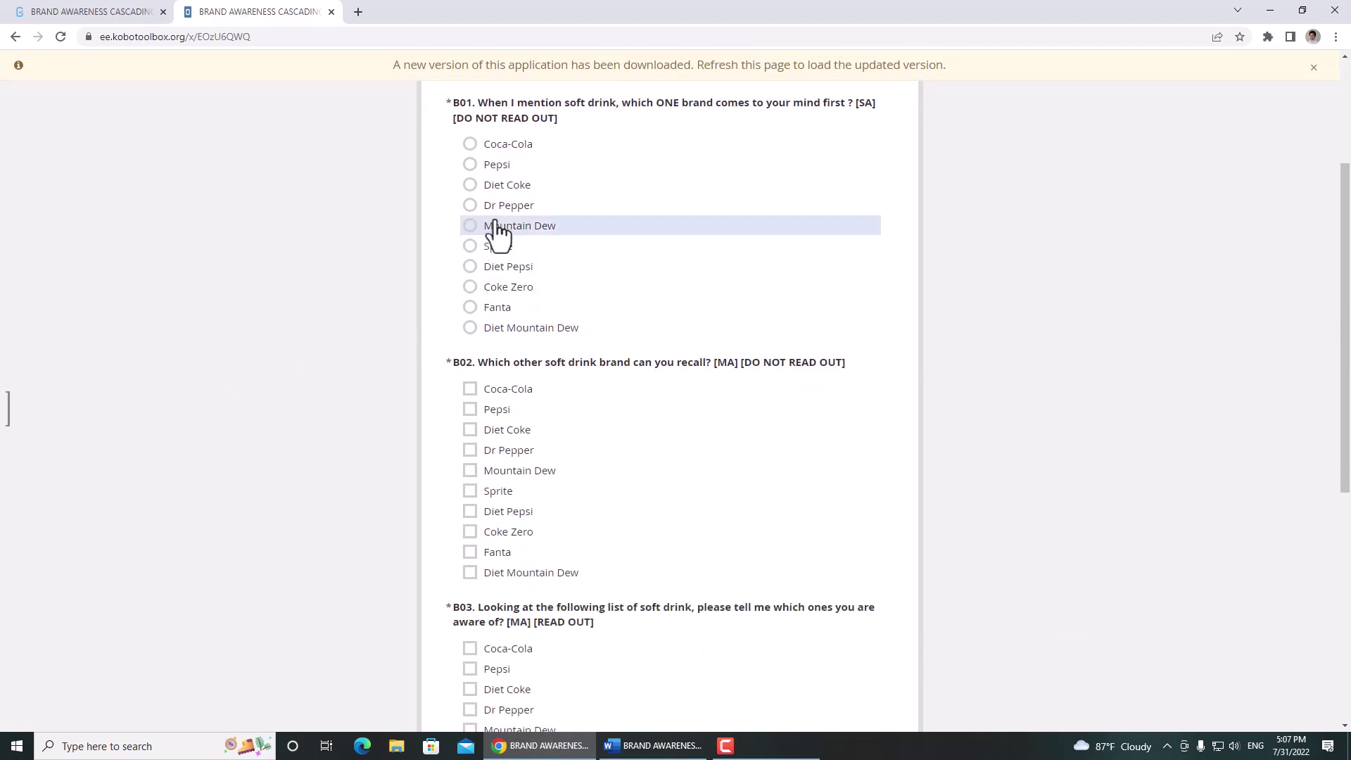
click(501, 166)
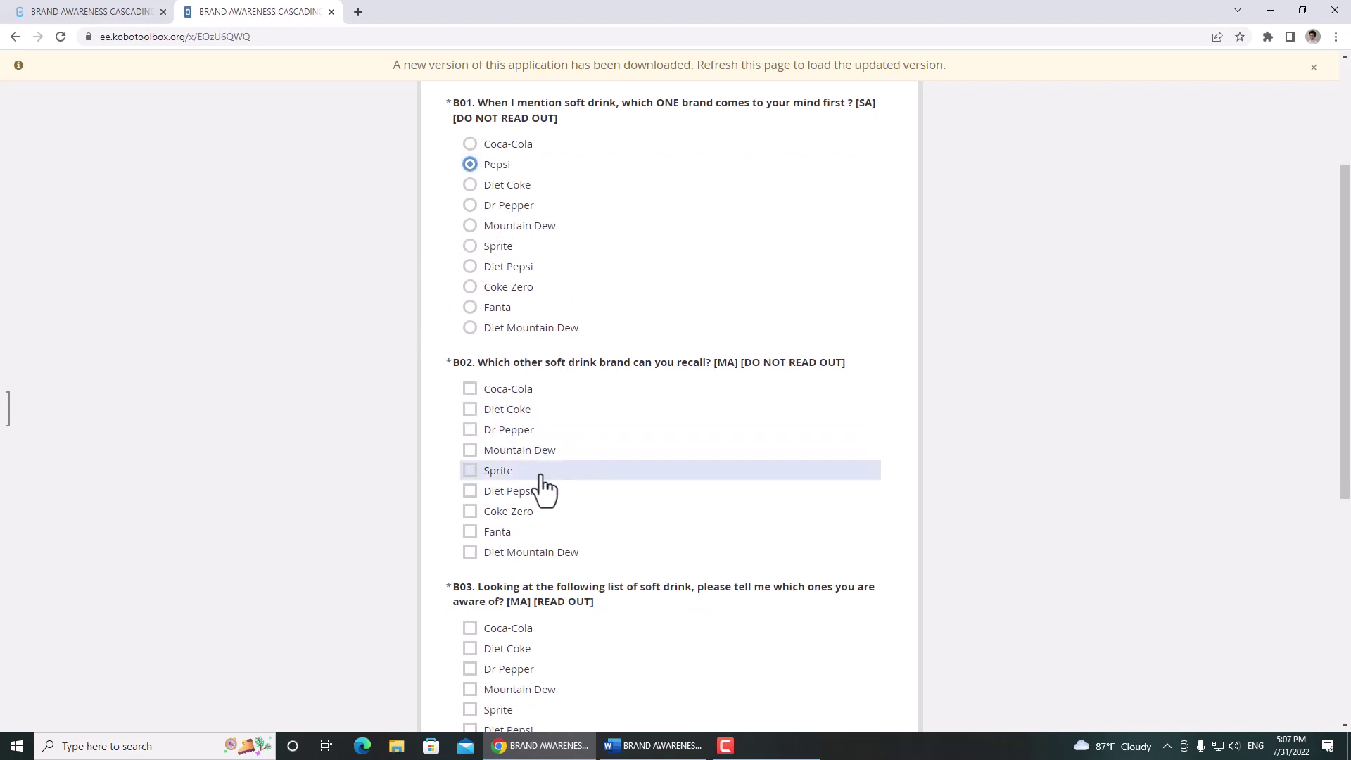
scroll(370, 454, down, 1)
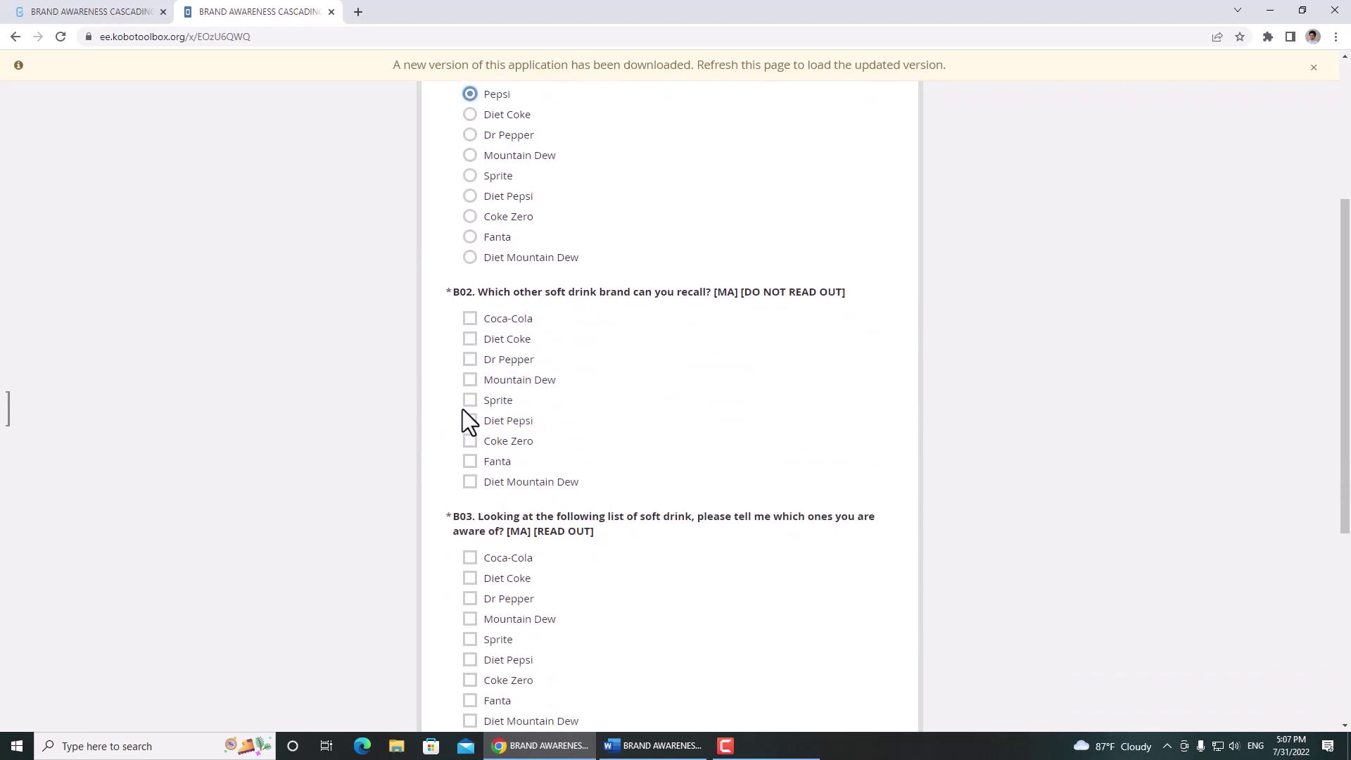
click(511, 339)
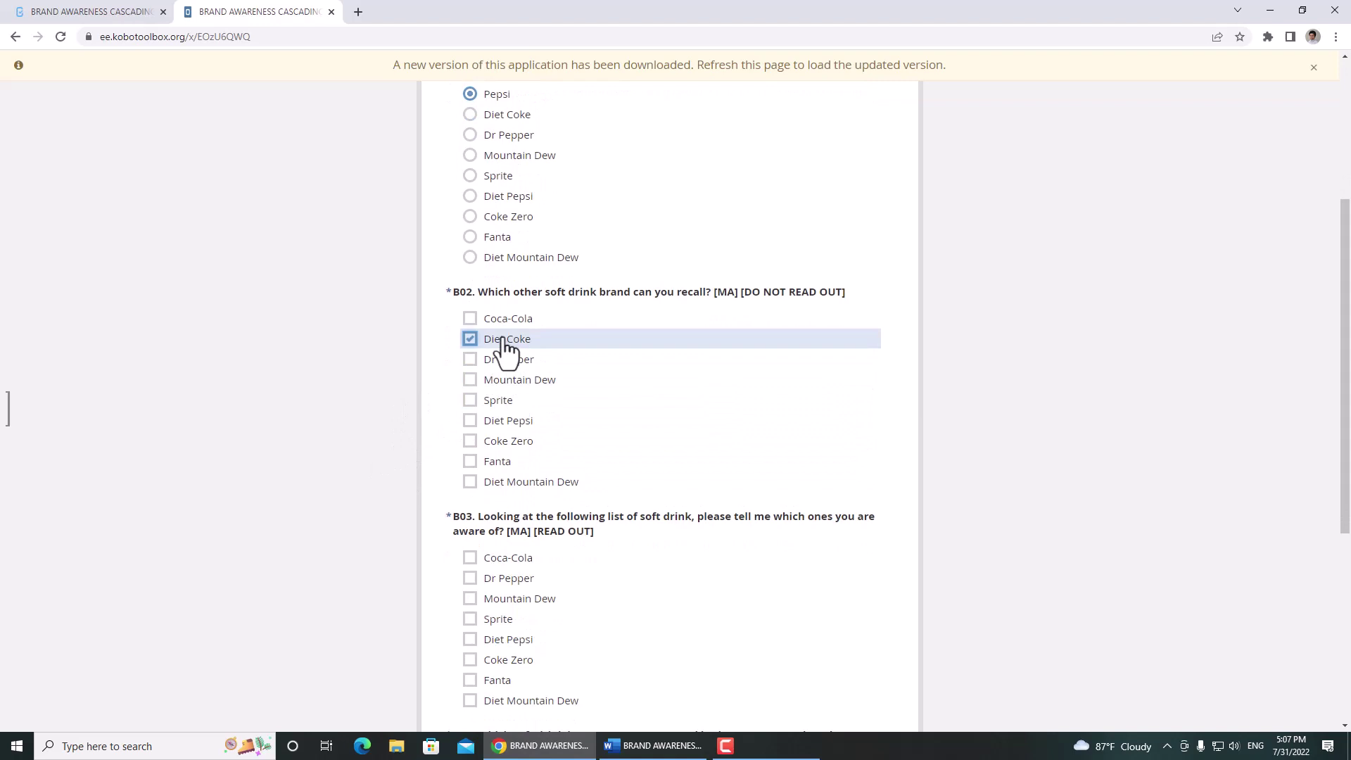
click(479, 402)
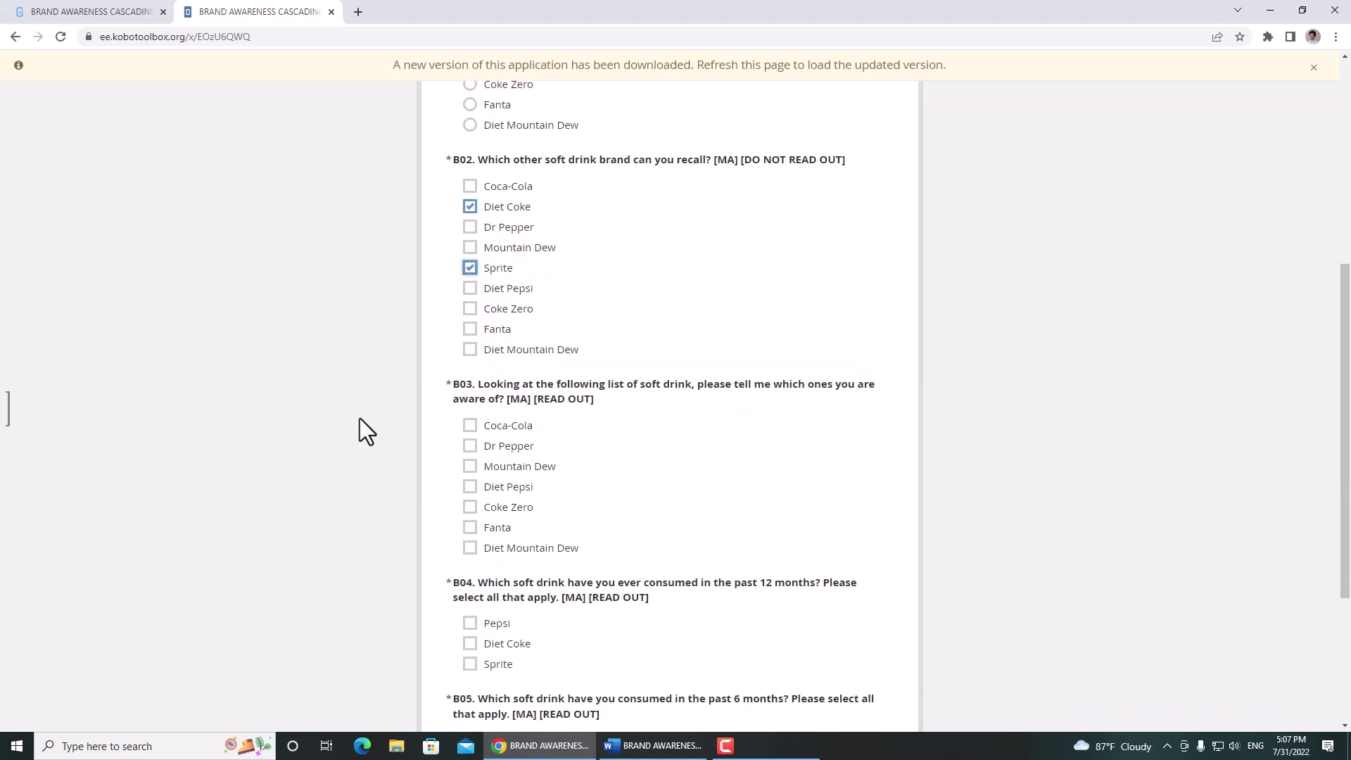
scroll(366, 415, up, 1)
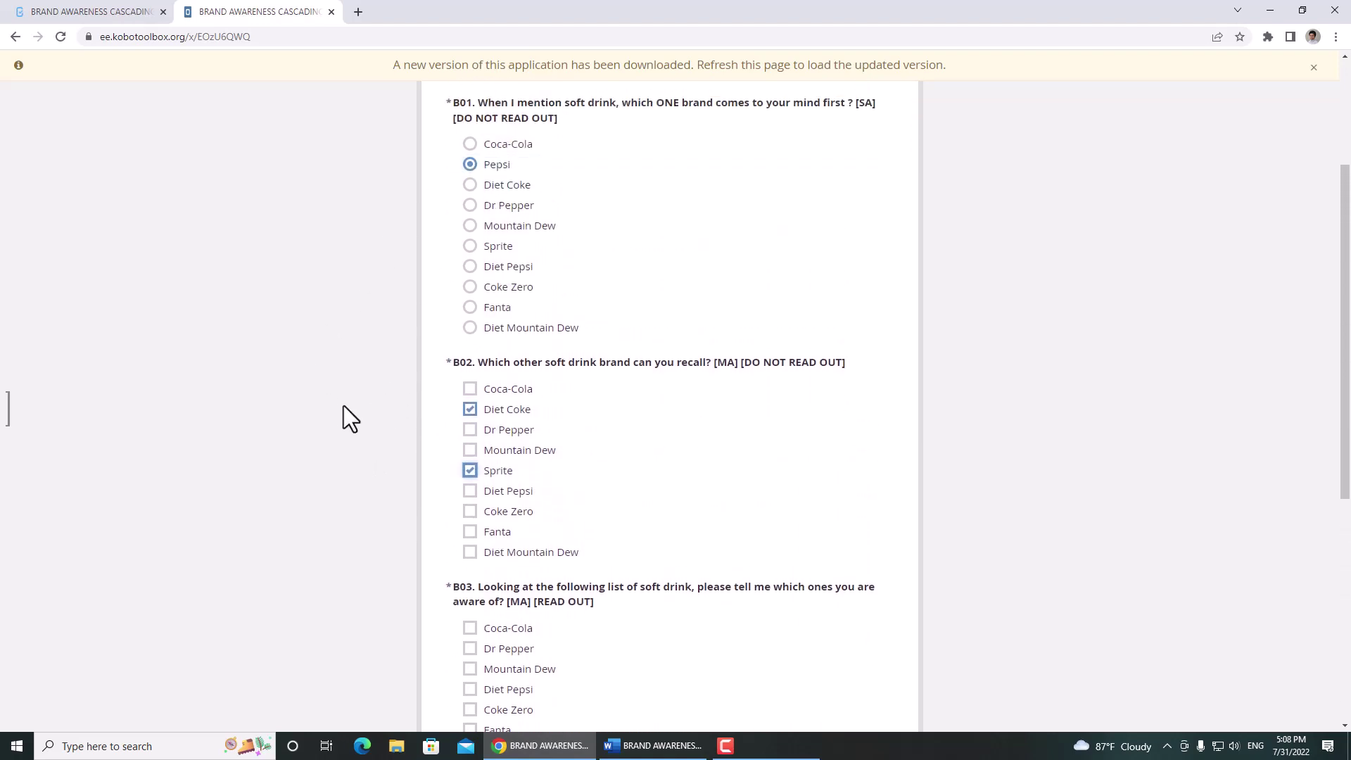
click(469, 531)
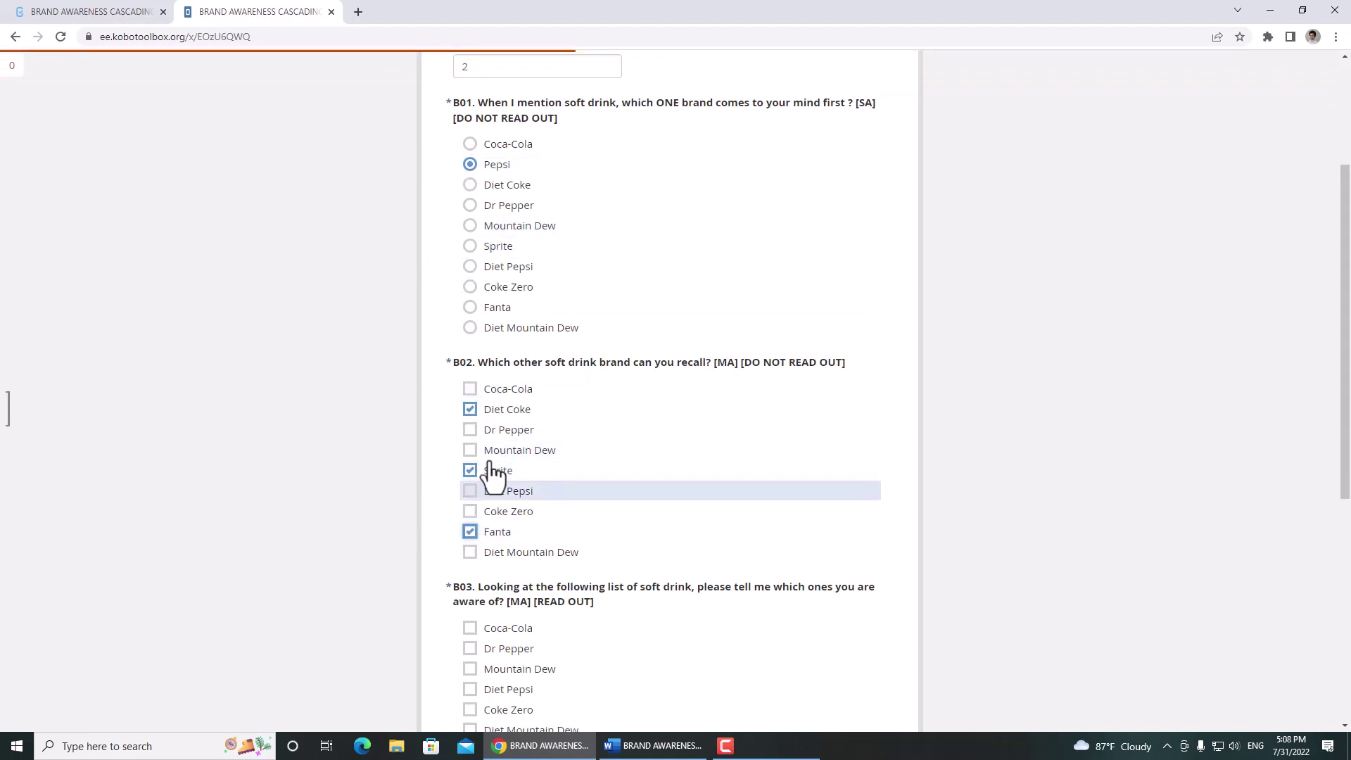
Select Coke Zero and Mountain Dew as the aware brands in B03.
scroll(314, 379, down, 3)
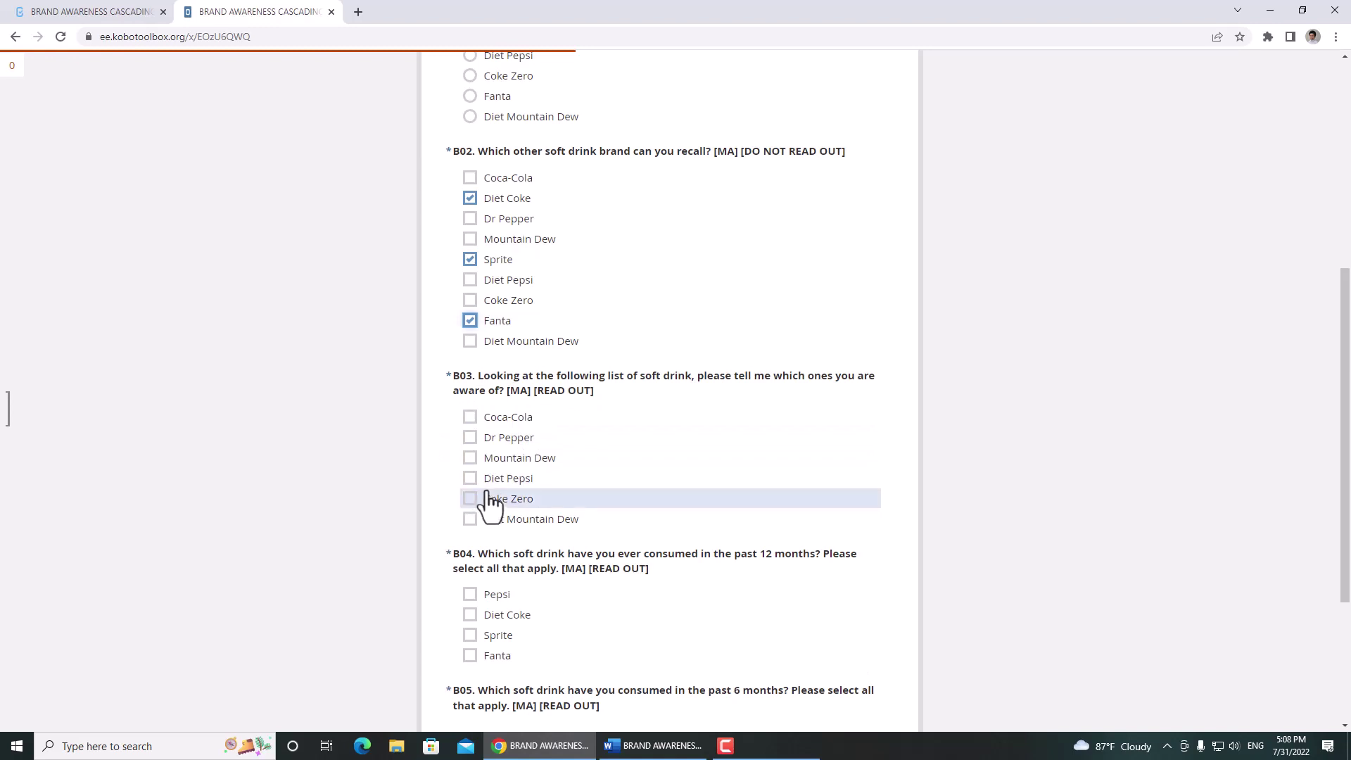
click(517, 501)
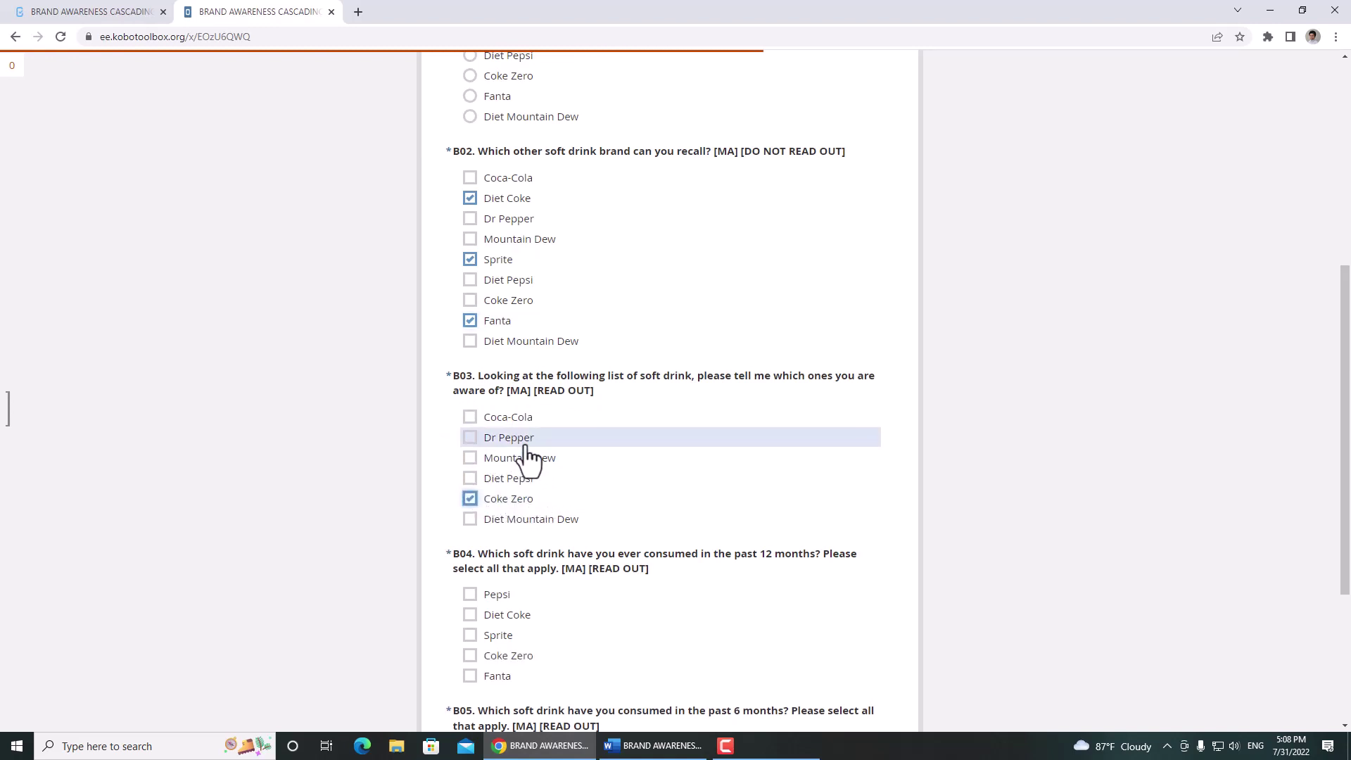
click(521, 458)
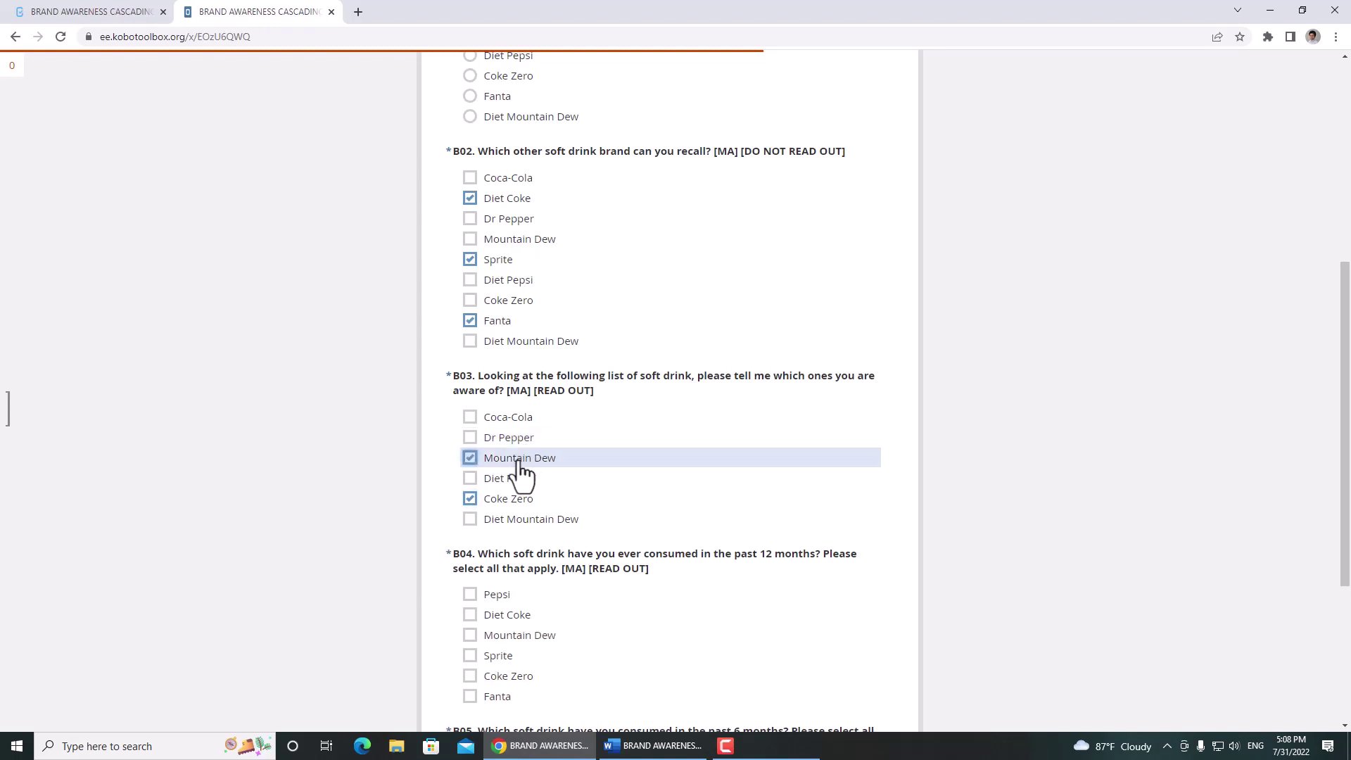
Compare the brands offered in B04 with the answers chosen in B01, B02 and B03.
scroll(377, 478, down, 1)
scroll(377, 478, up, 1)
scroll(377, 479, down, 2)
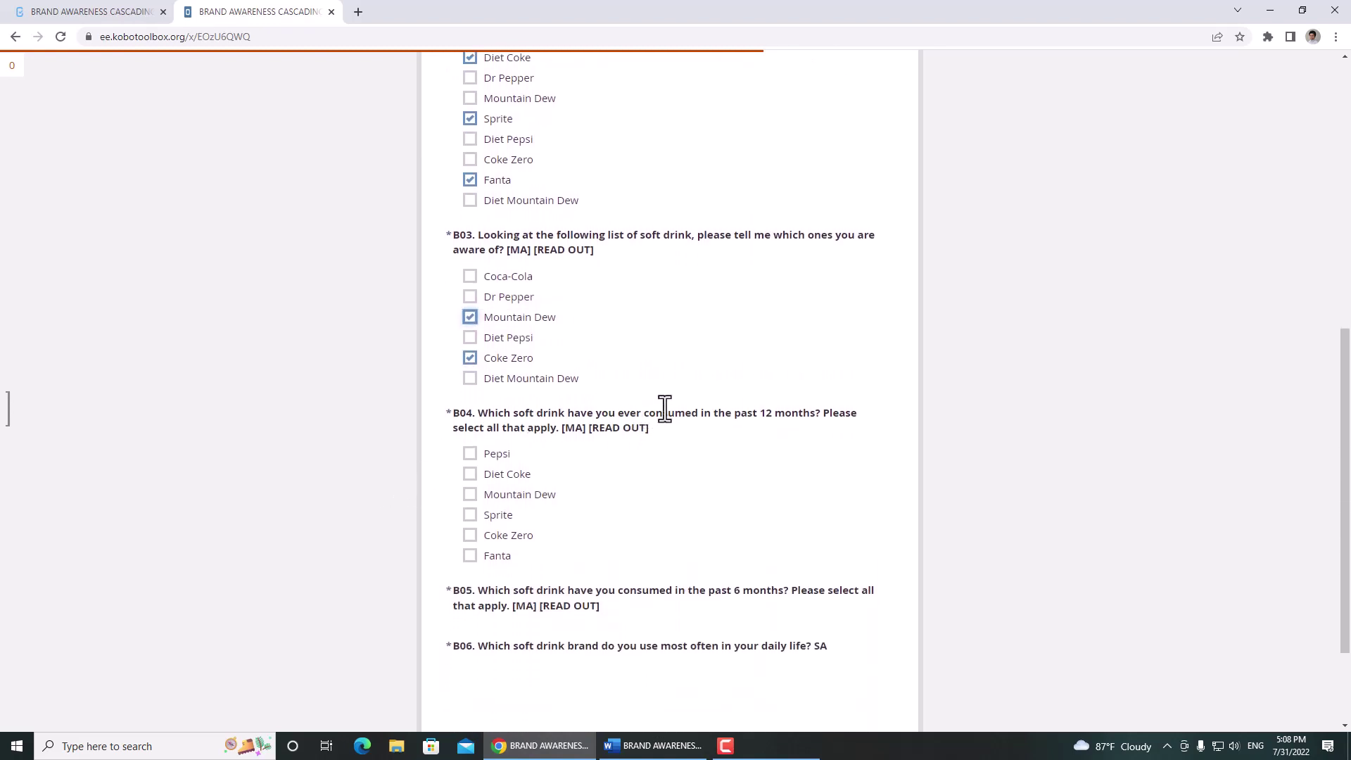
scroll(418, 415, up, 6)
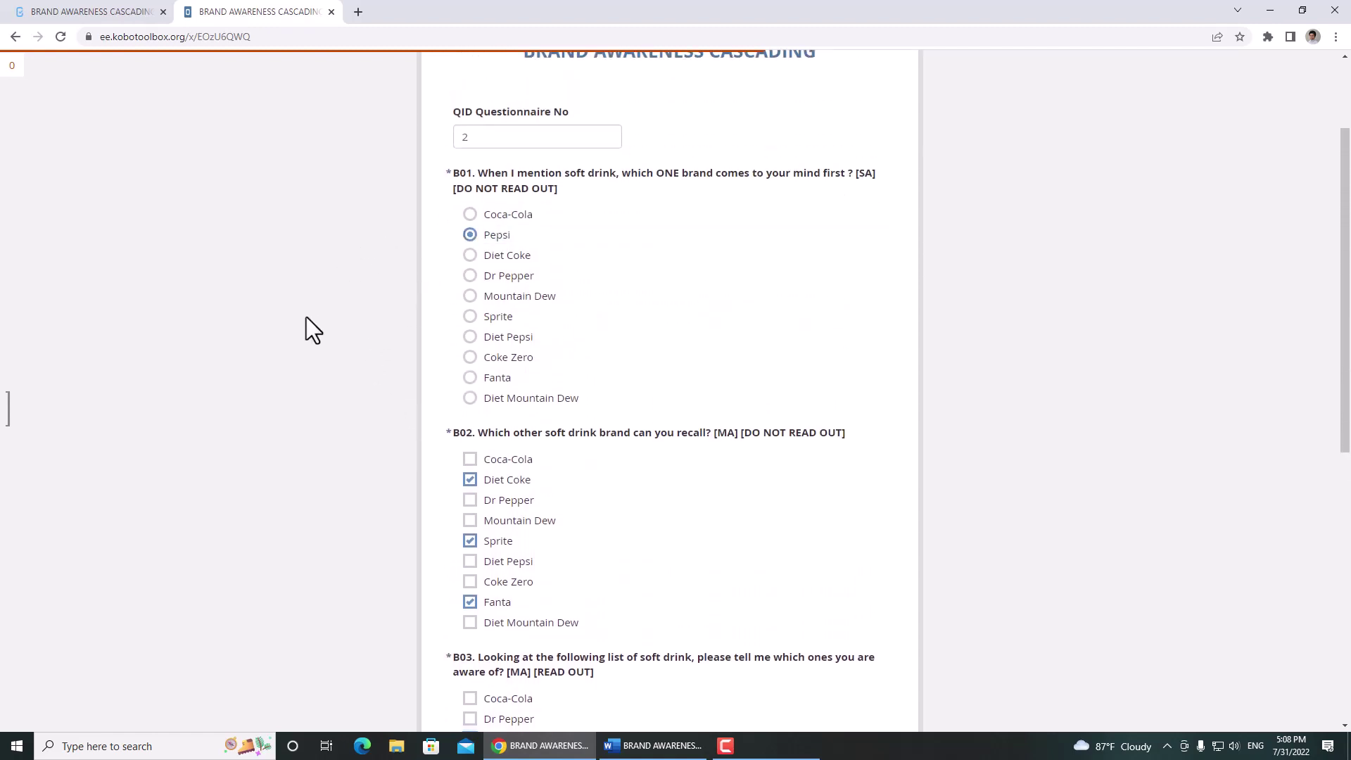
scroll(356, 272, down, 3)
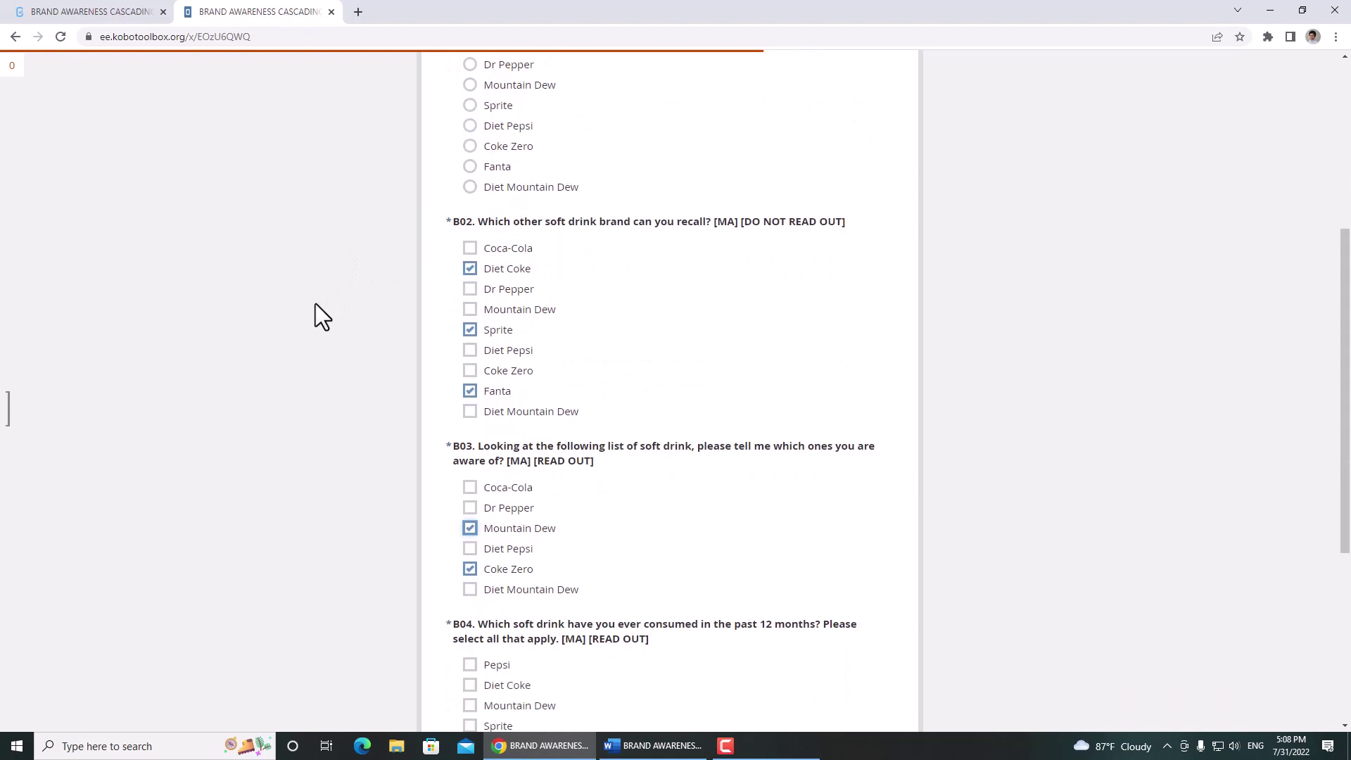
scroll(330, 338, down, 2)
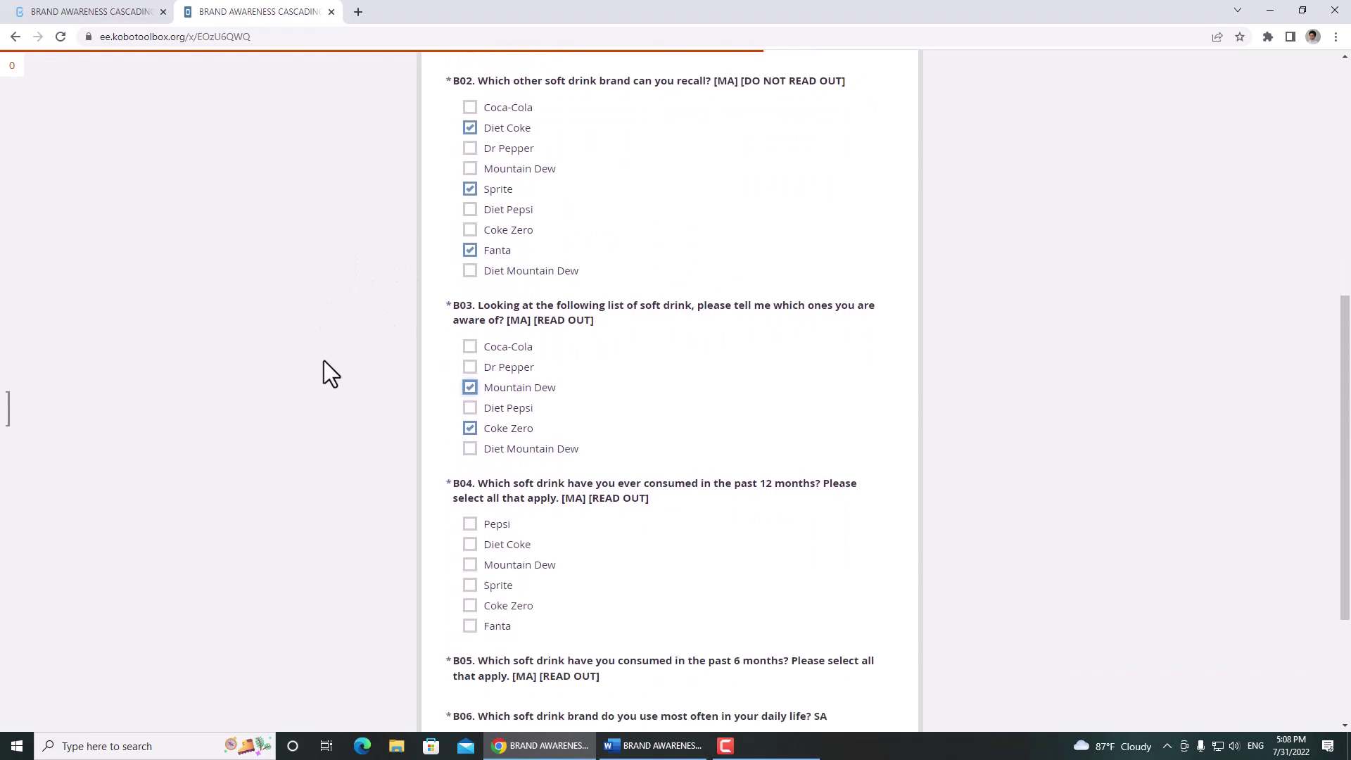
scroll(391, 384, down, 1)
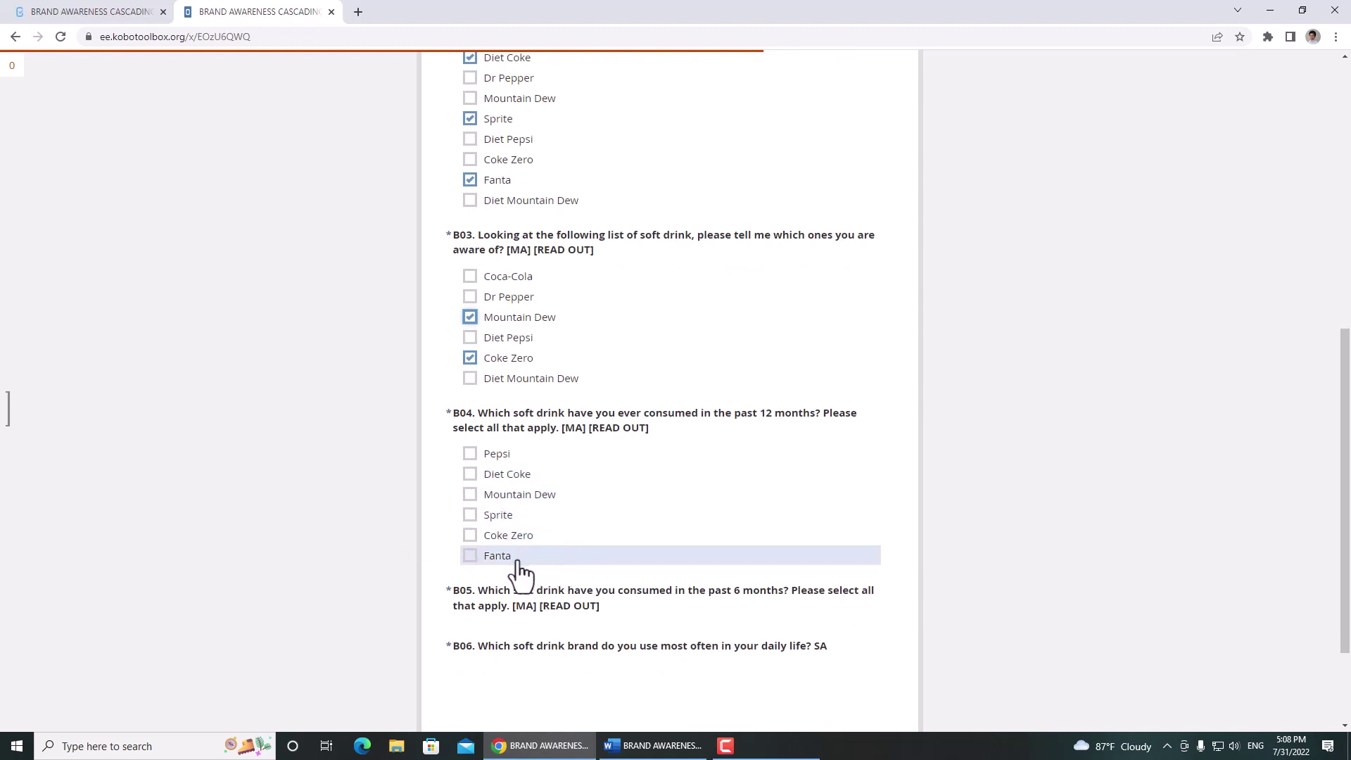
scroll(311, 455, up, 1)
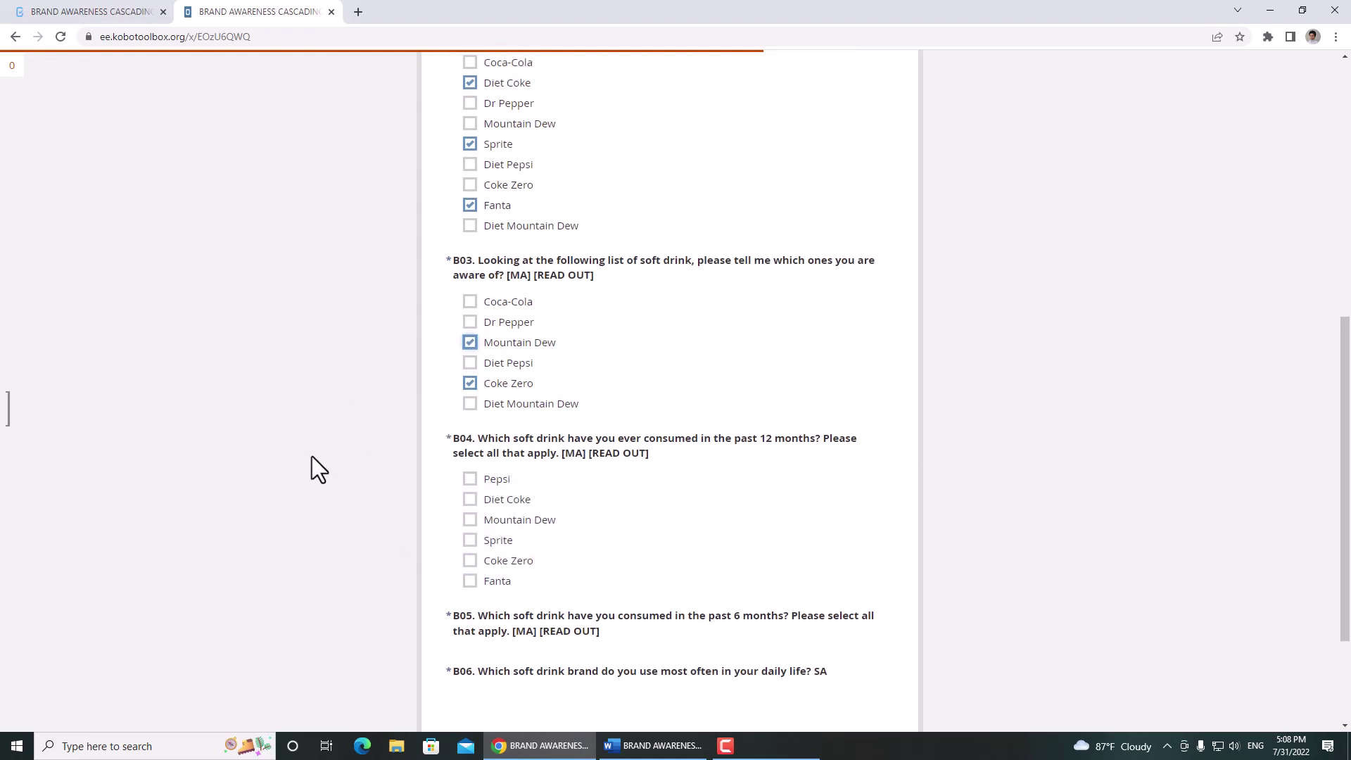
scroll(262, 424, up, 2)
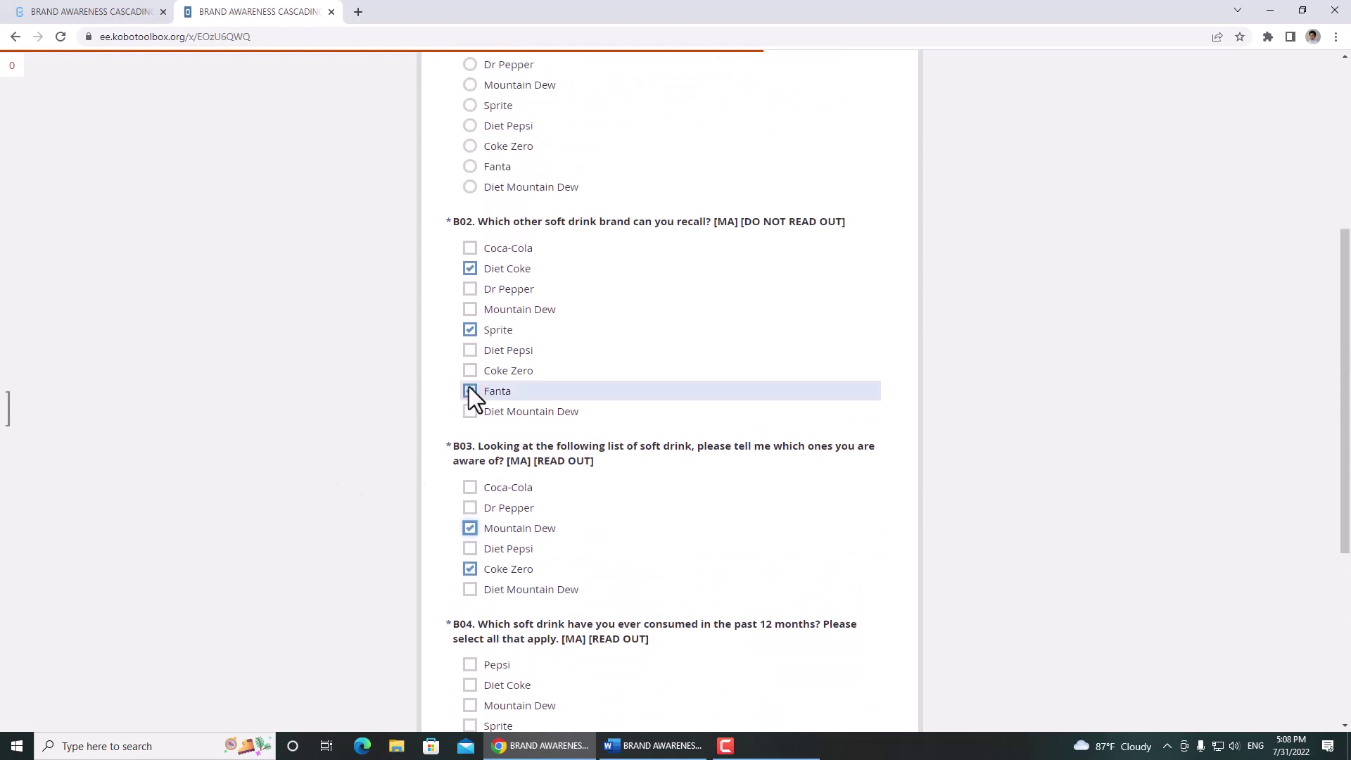
scroll(443, 210, up, 2)
scroll(311, 468, down, 7)
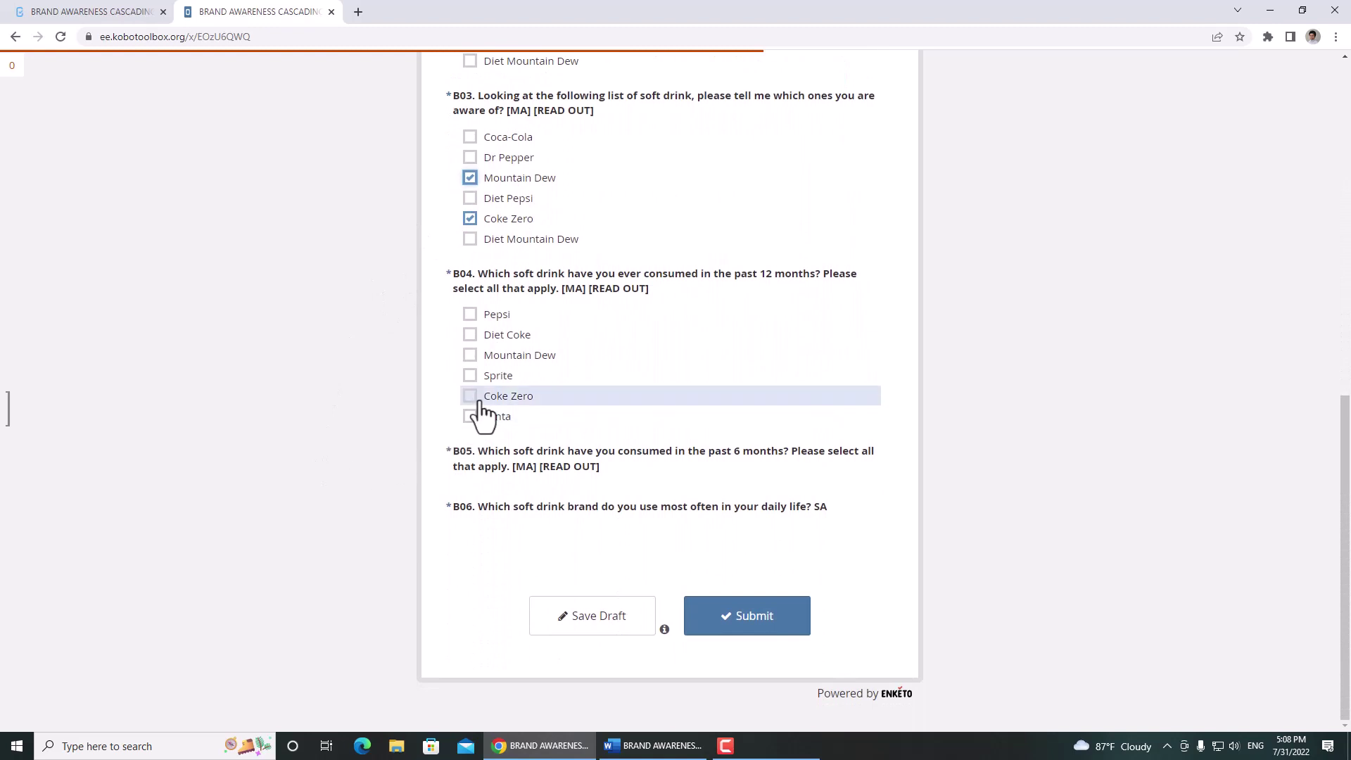
Select Pepsi, Diet Coke, Sprite and Coke Zero in B04 as the brands consumed in the past 12 months.
click(496, 316)
click(492, 336)
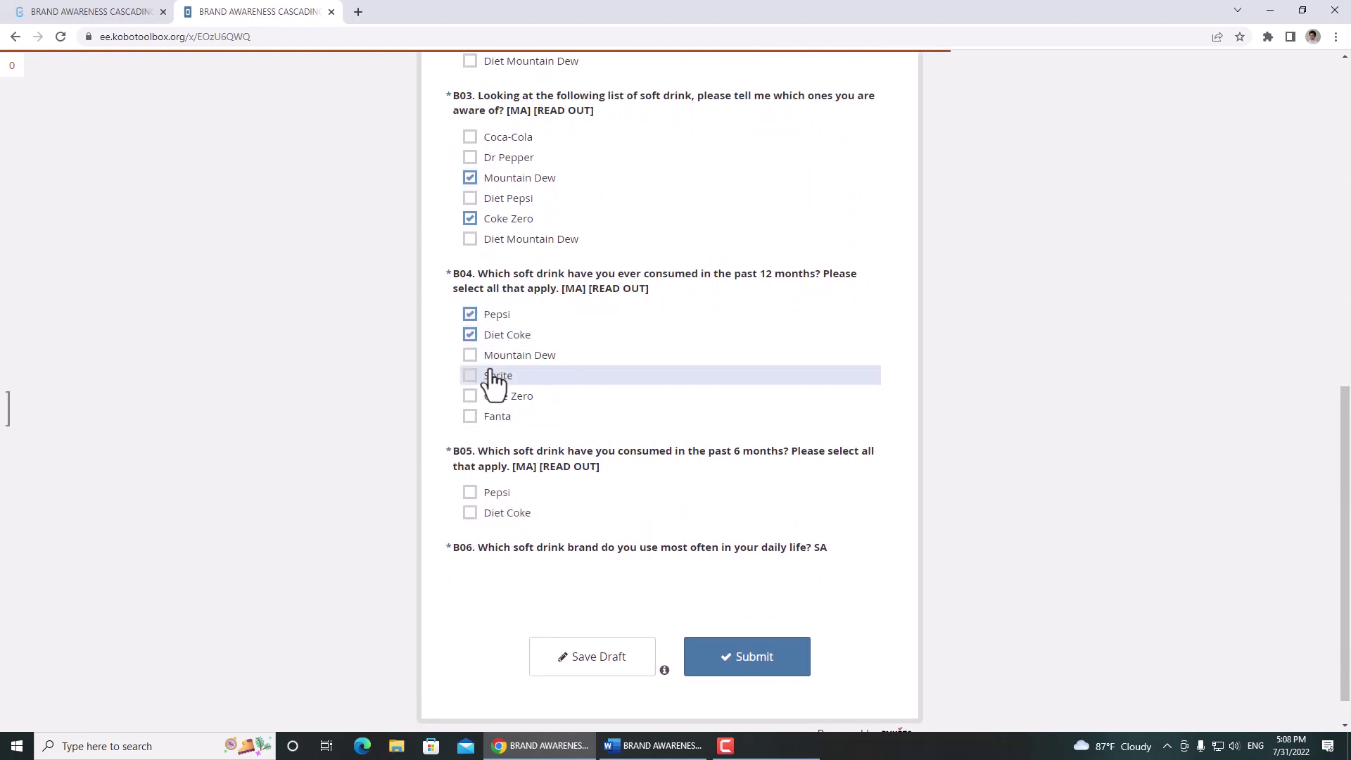
click(489, 376)
click(486, 404)
Select Sprite, Pepsi and Diet Coke in B05 as the brands consumed in the past 6 months.
scroll(356, 506, down, 1)
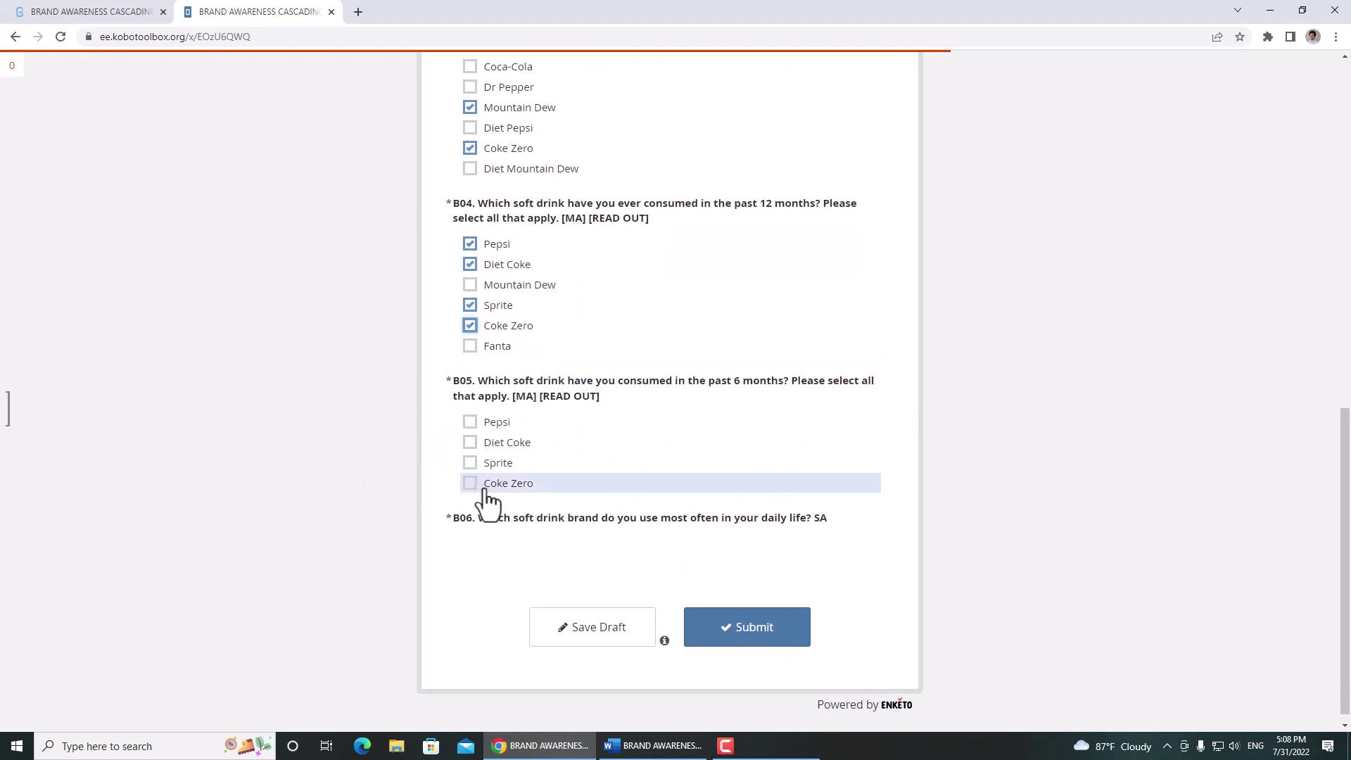
click(497, 465)
click(495, 425)
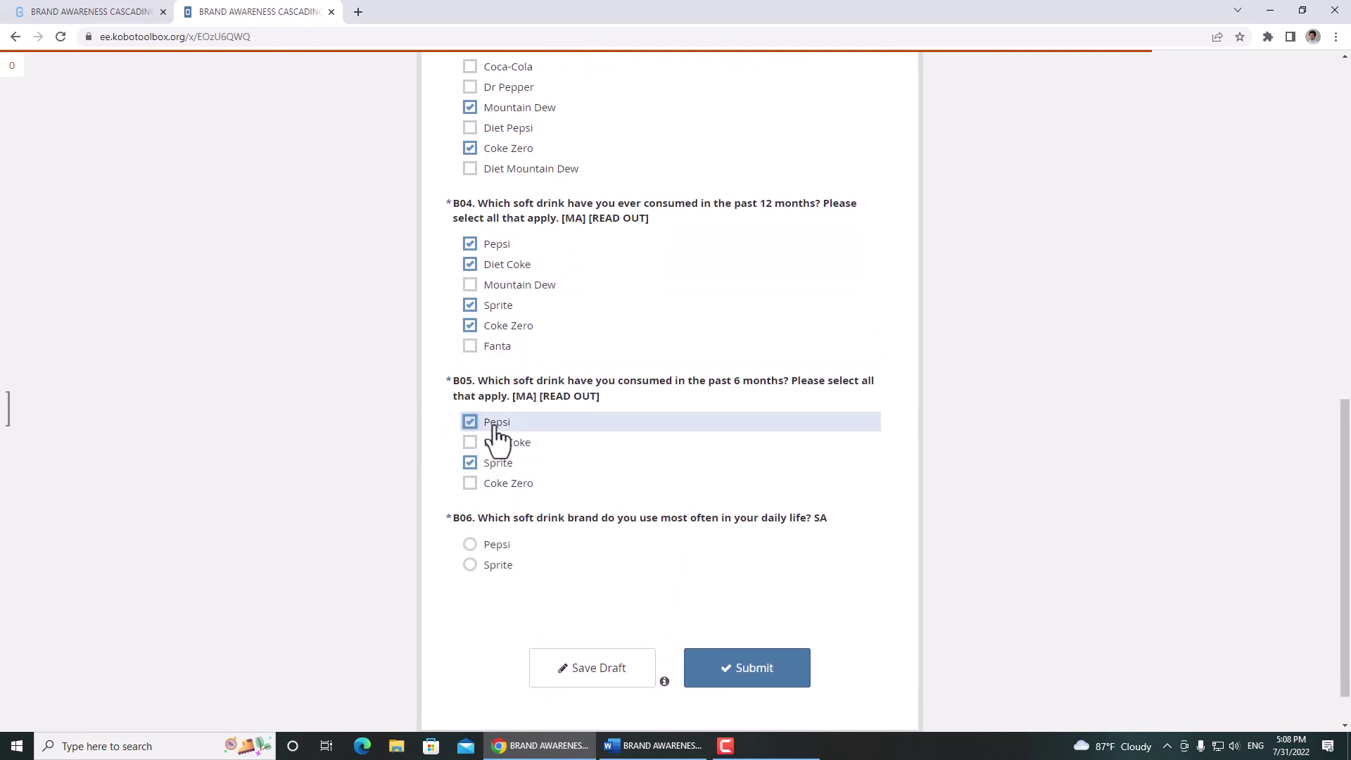
click(507, 444)
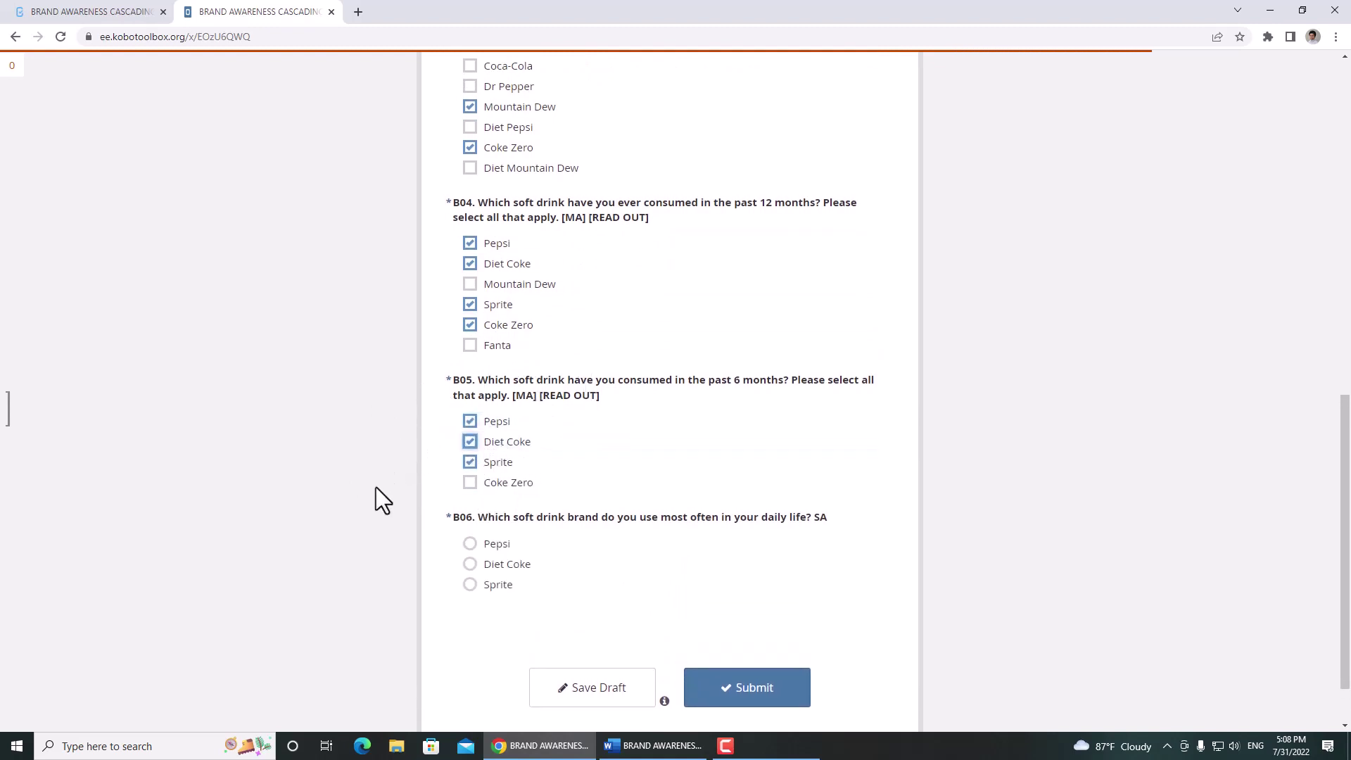
Answer B06 with Diet Coke as the most often used brand and submit the completed record.
scroll(376, 487, down, 1)
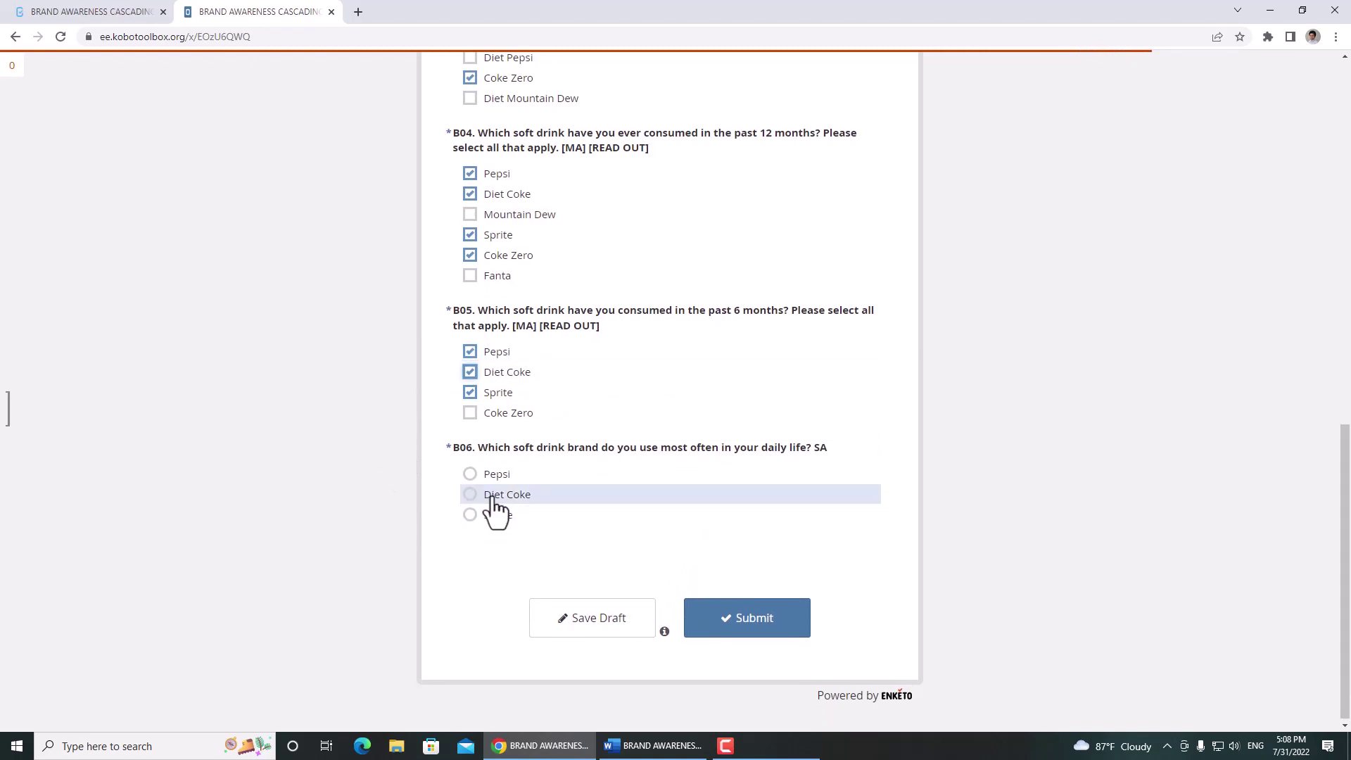
click(468, 495)
click(745, 623)
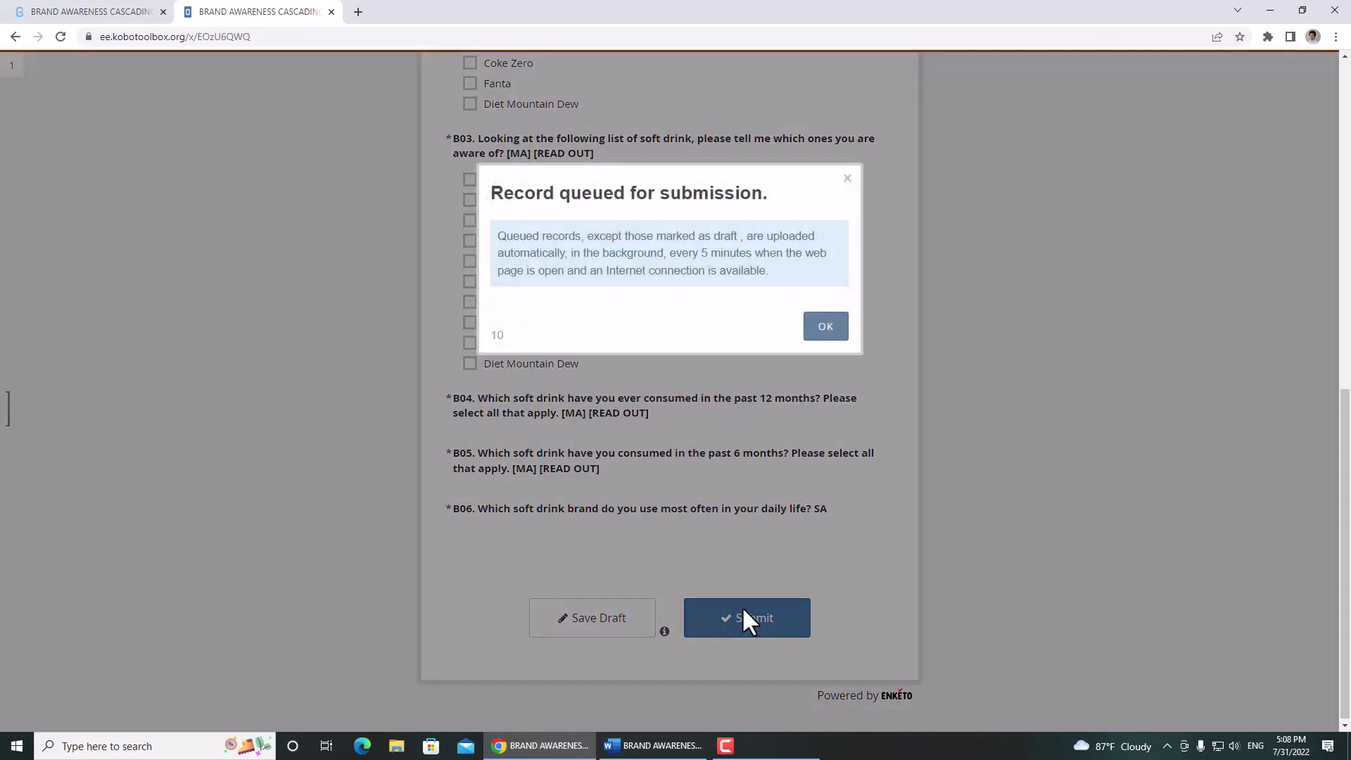
click(807, 332)
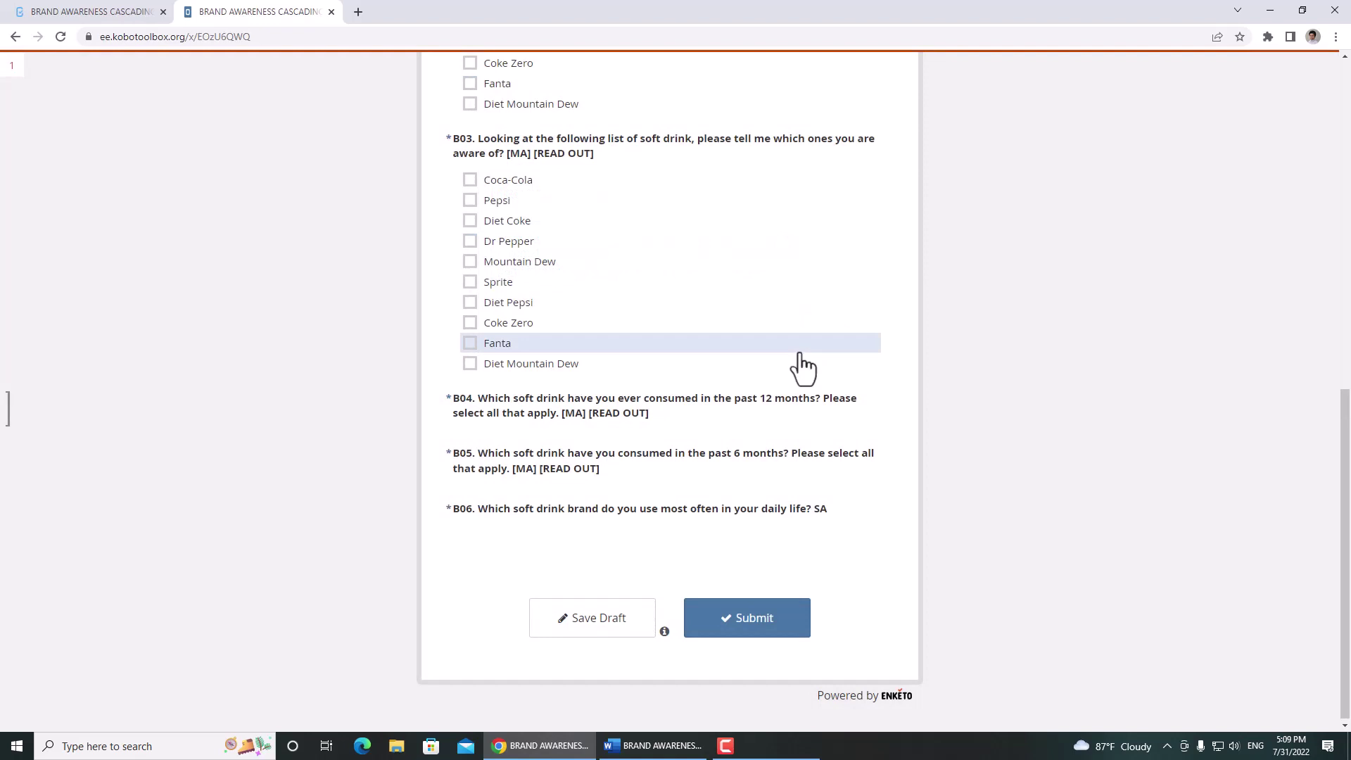